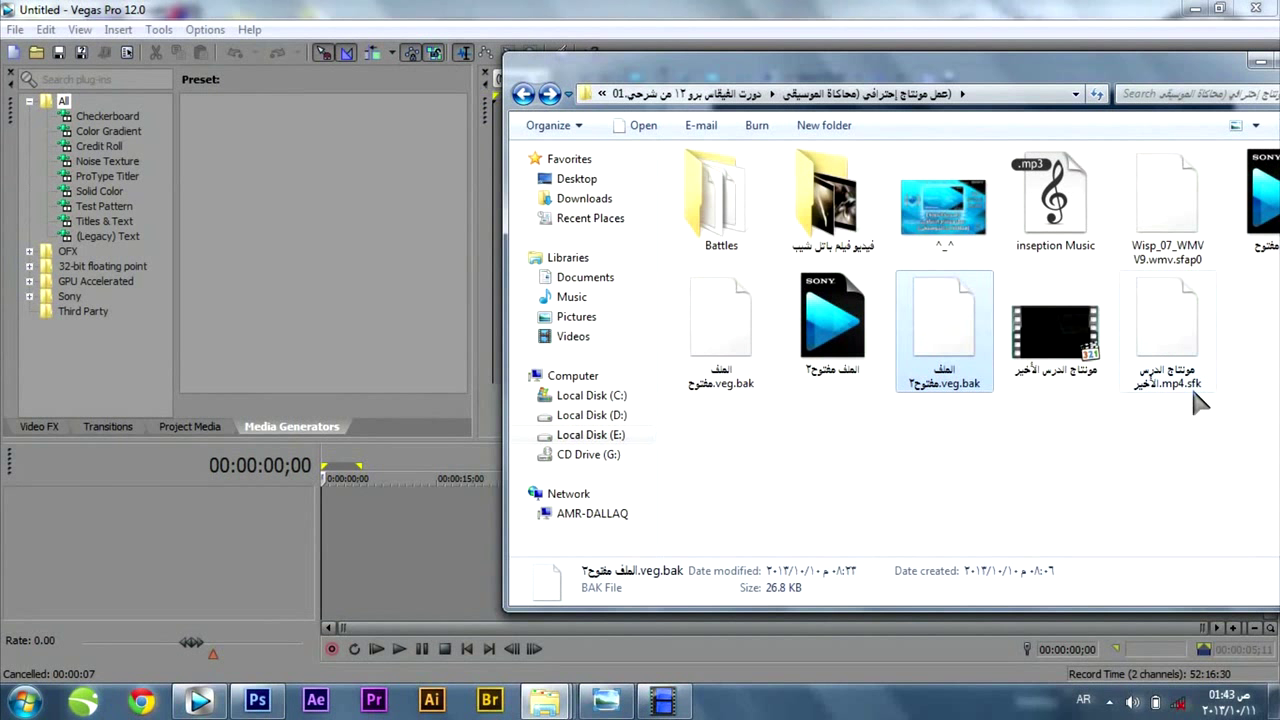
- Open the فيديو فيلم باتل شيب folder in the file browser
drag(973, 72, 789, 100)
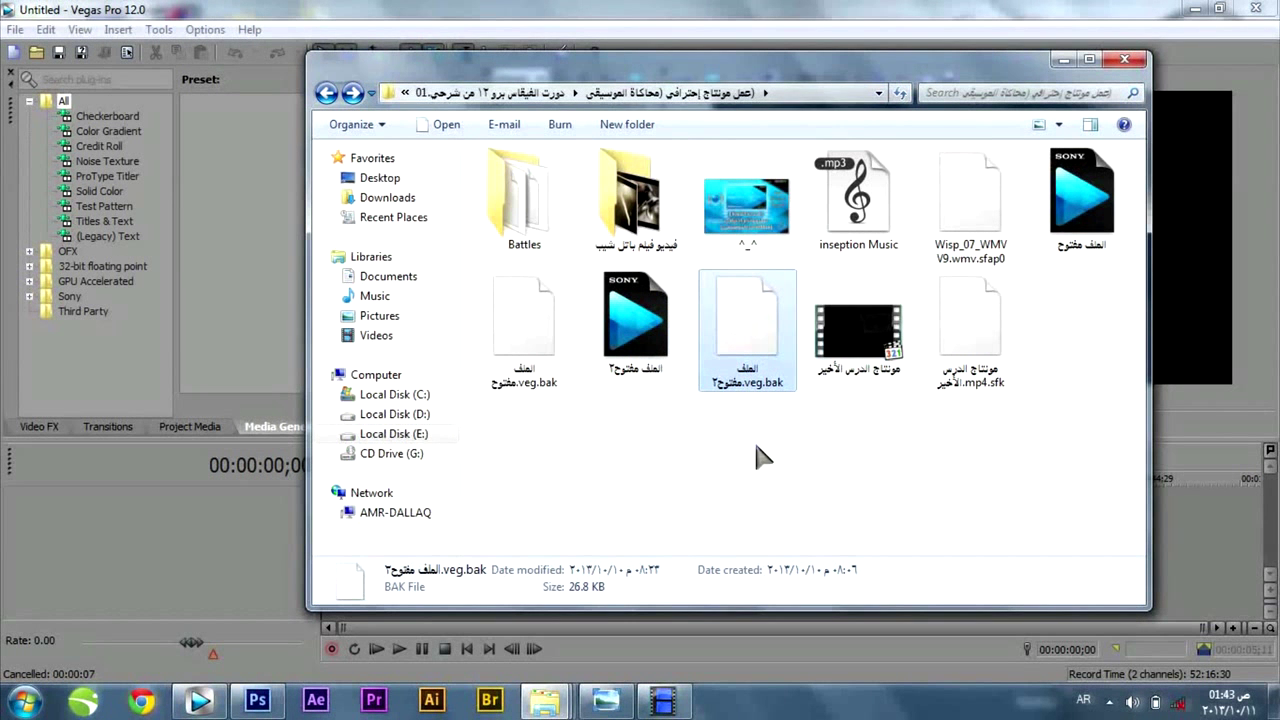
click(628, 238)
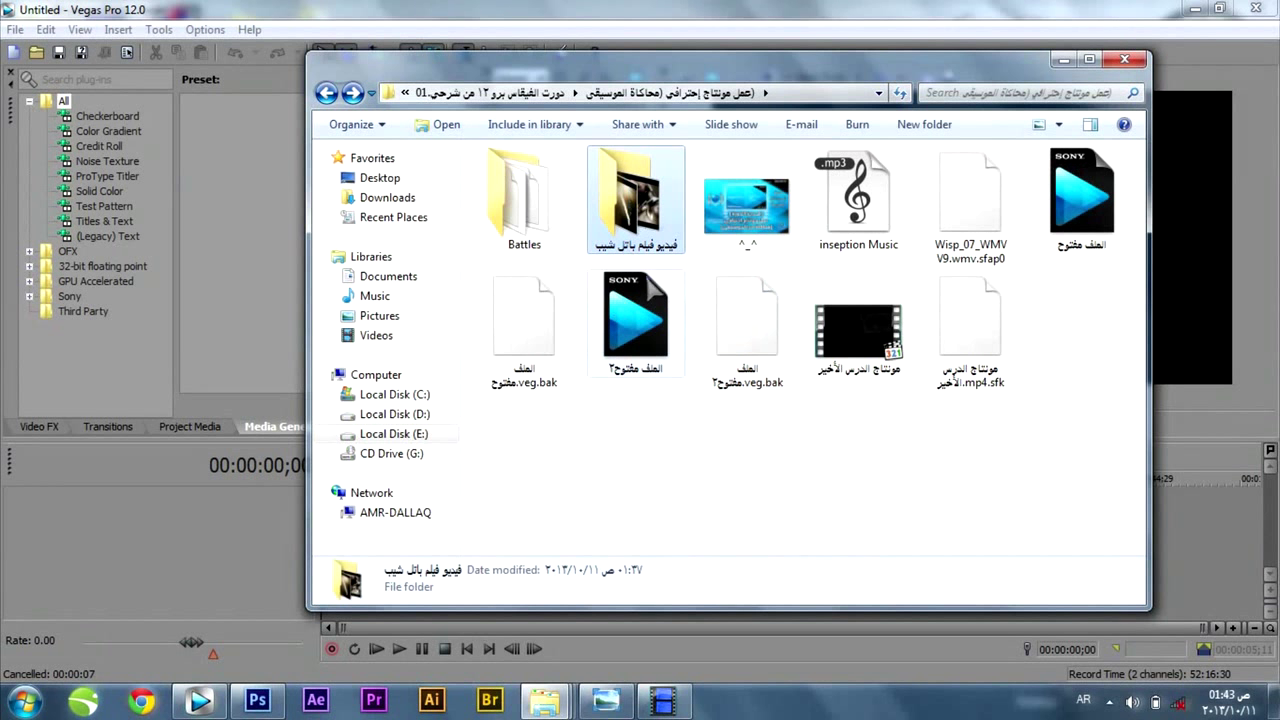
right_click(699, 456)
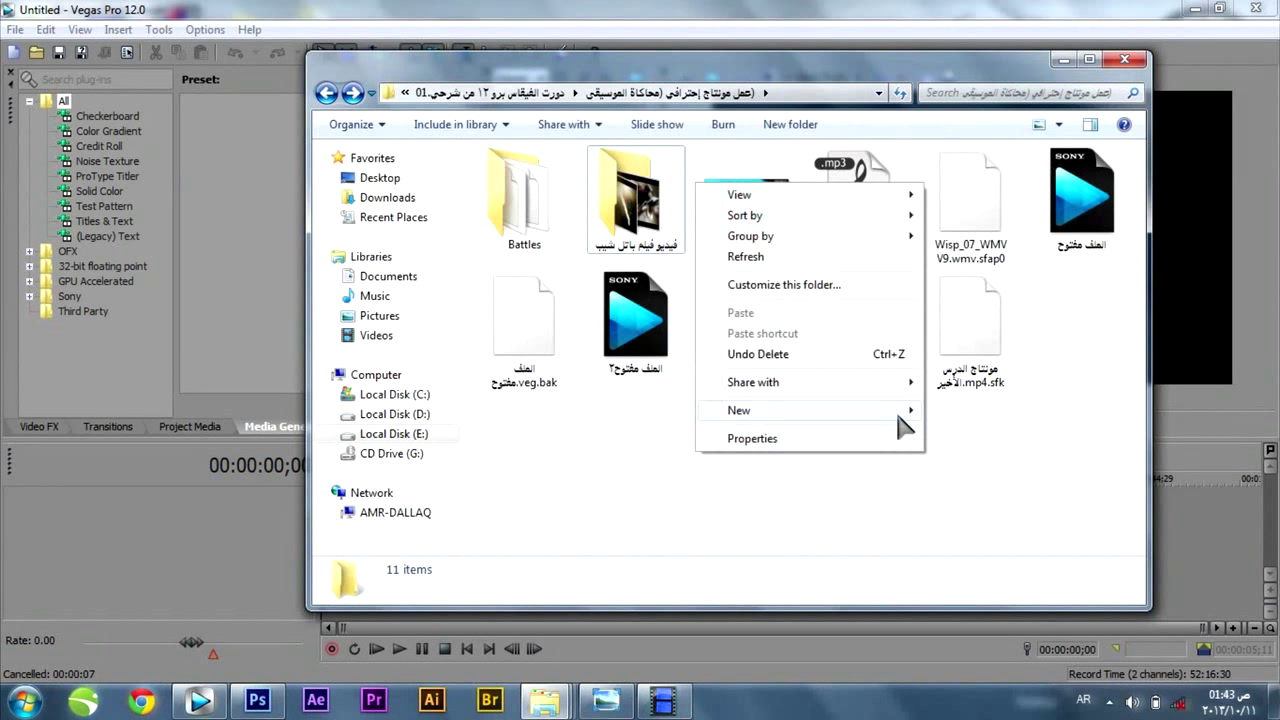
click(632, 210)
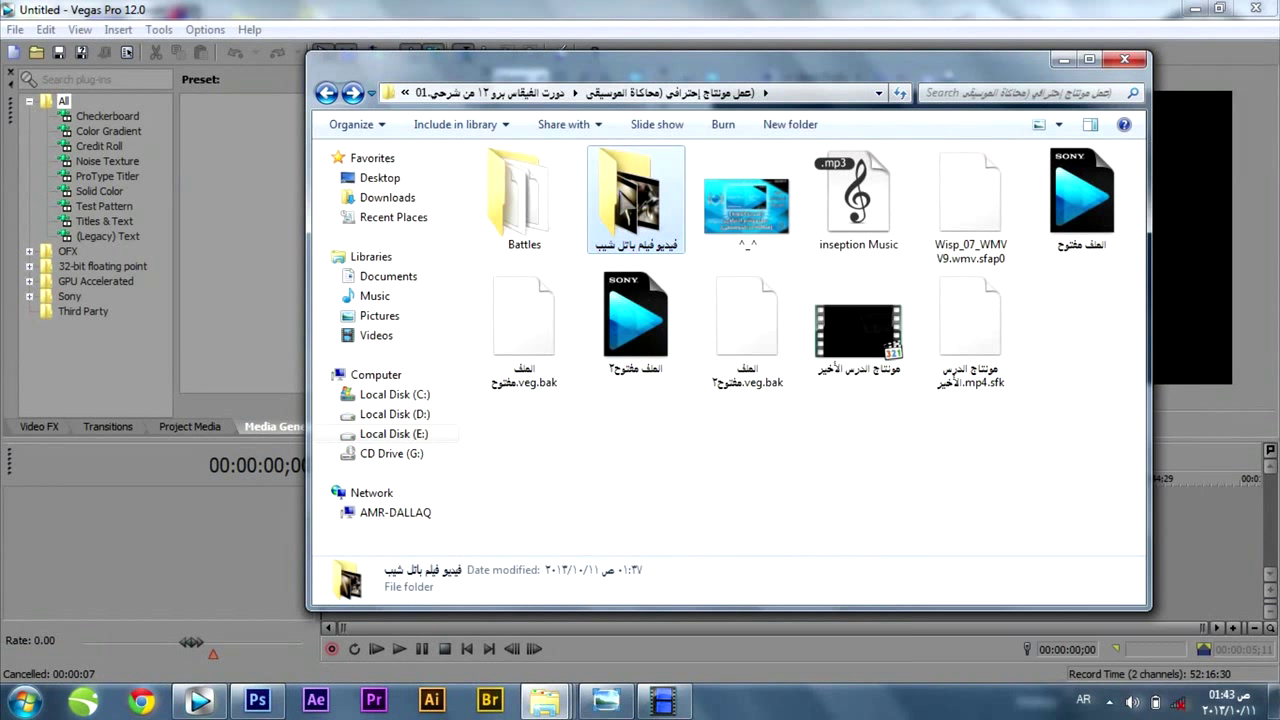
double_click(632, 210)
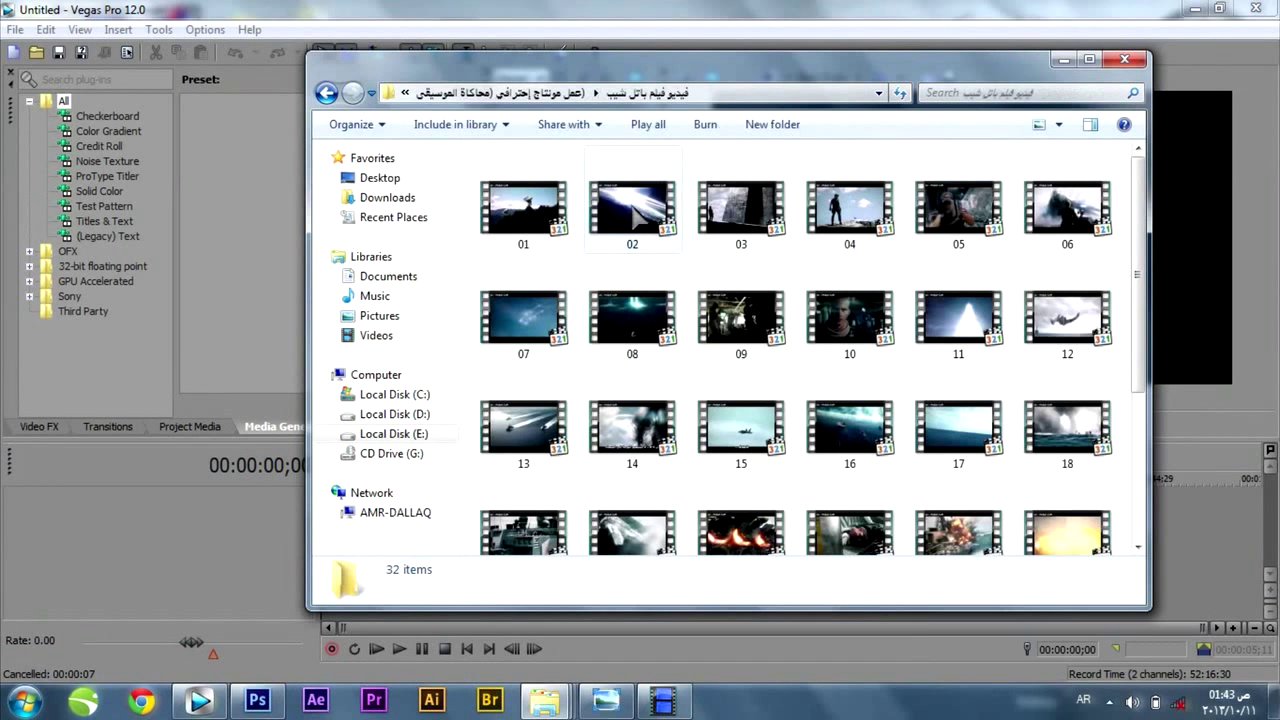
- Look through the numbered video clips and the other media files in the فيديو فيلم باتل شيب folder
click(525, 218)
scroll(845, 378, down, 3)
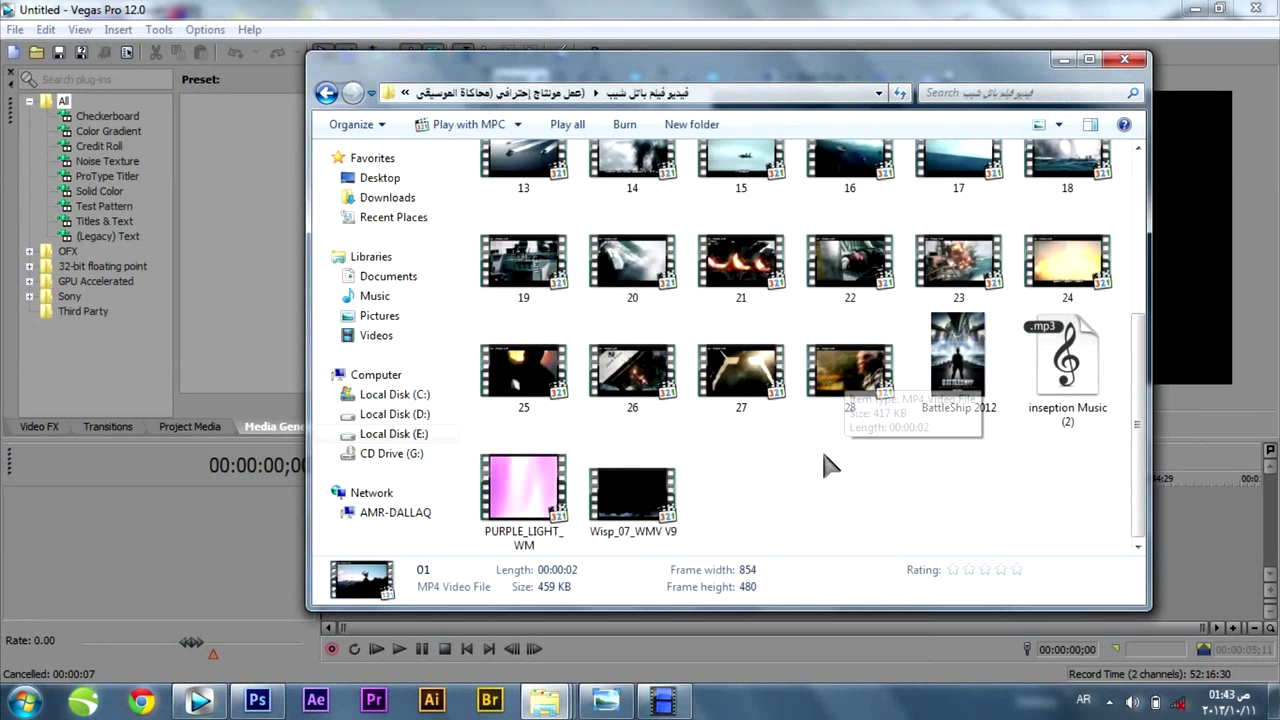
scroll(730, 497, up, 3)
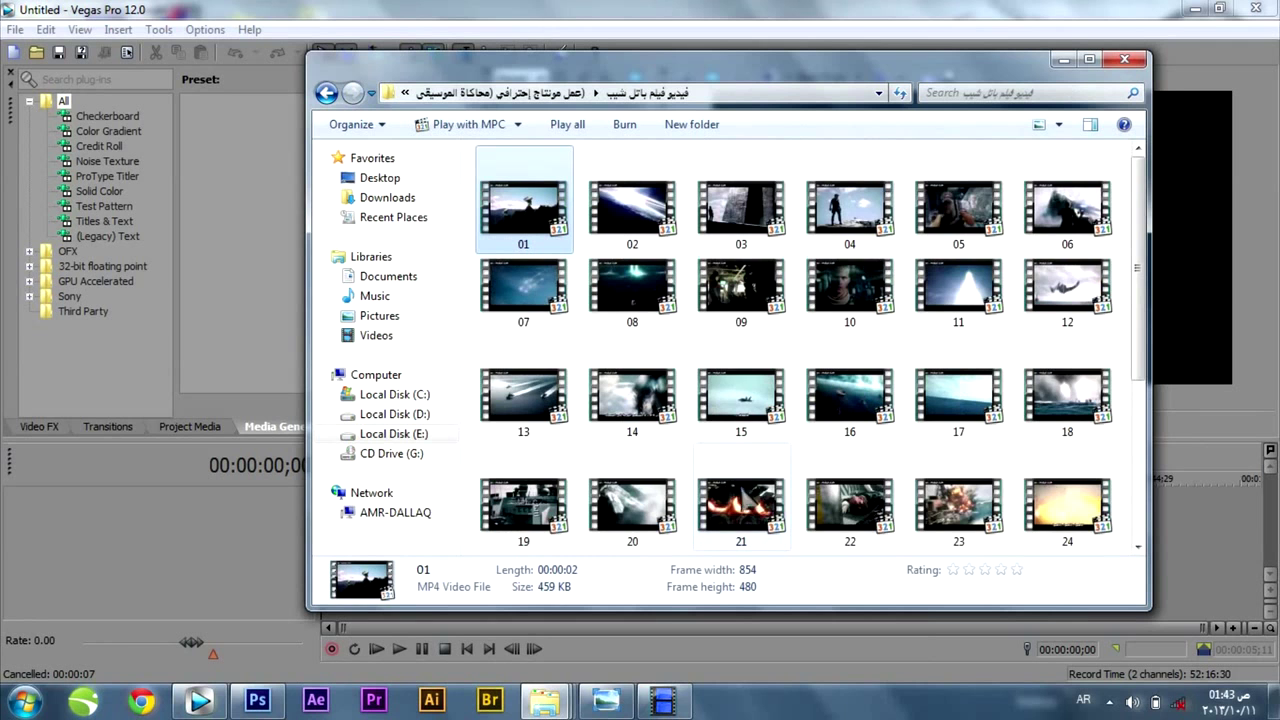
scroll(738, 468, down, 3)
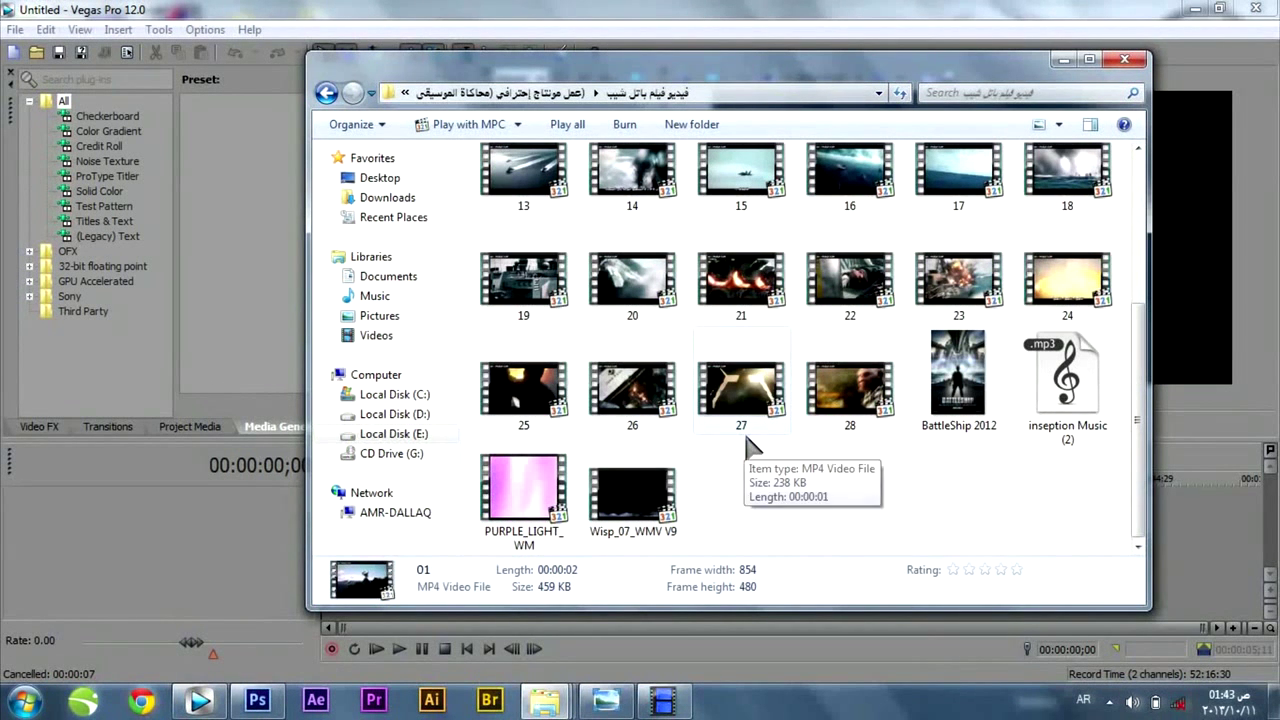
scroll(738, 446, up, 3)
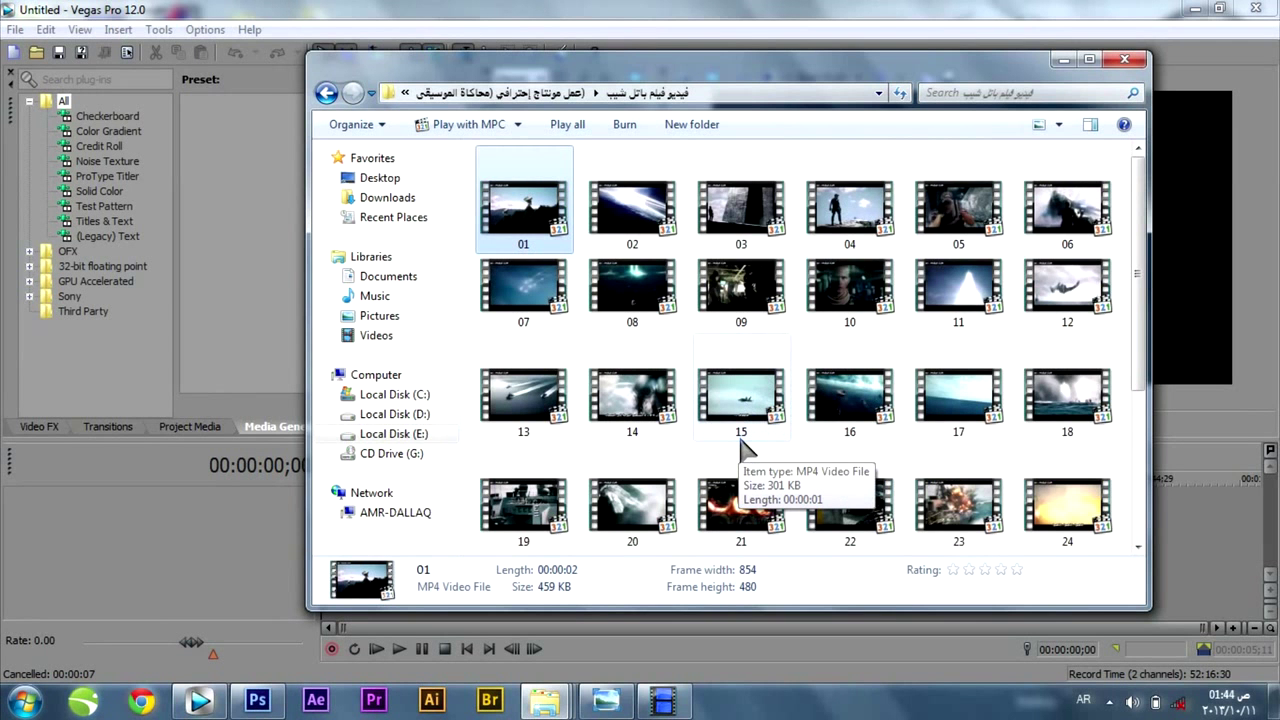
- Switch to the Crawlspace 2012 folder window, go back up to the films folder, and play the film inside Battle Ship
mouse_move(548, 695)
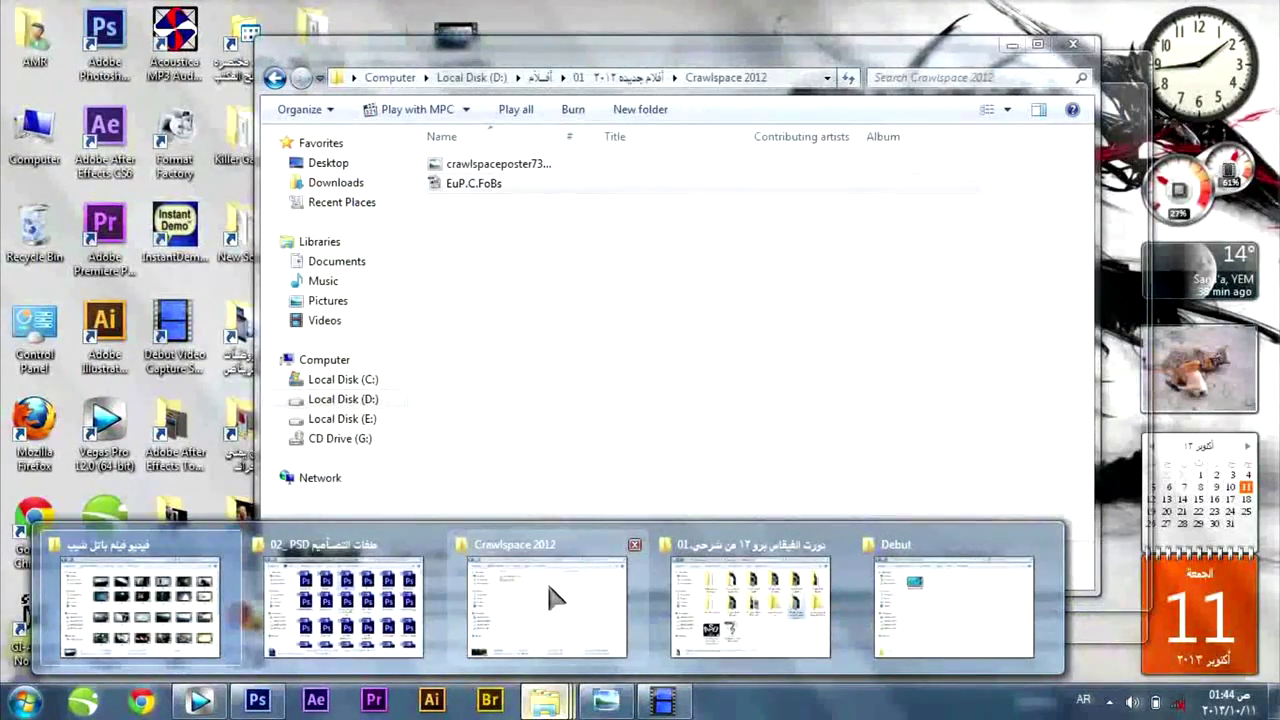
click(556, 597)
click(276, 77)
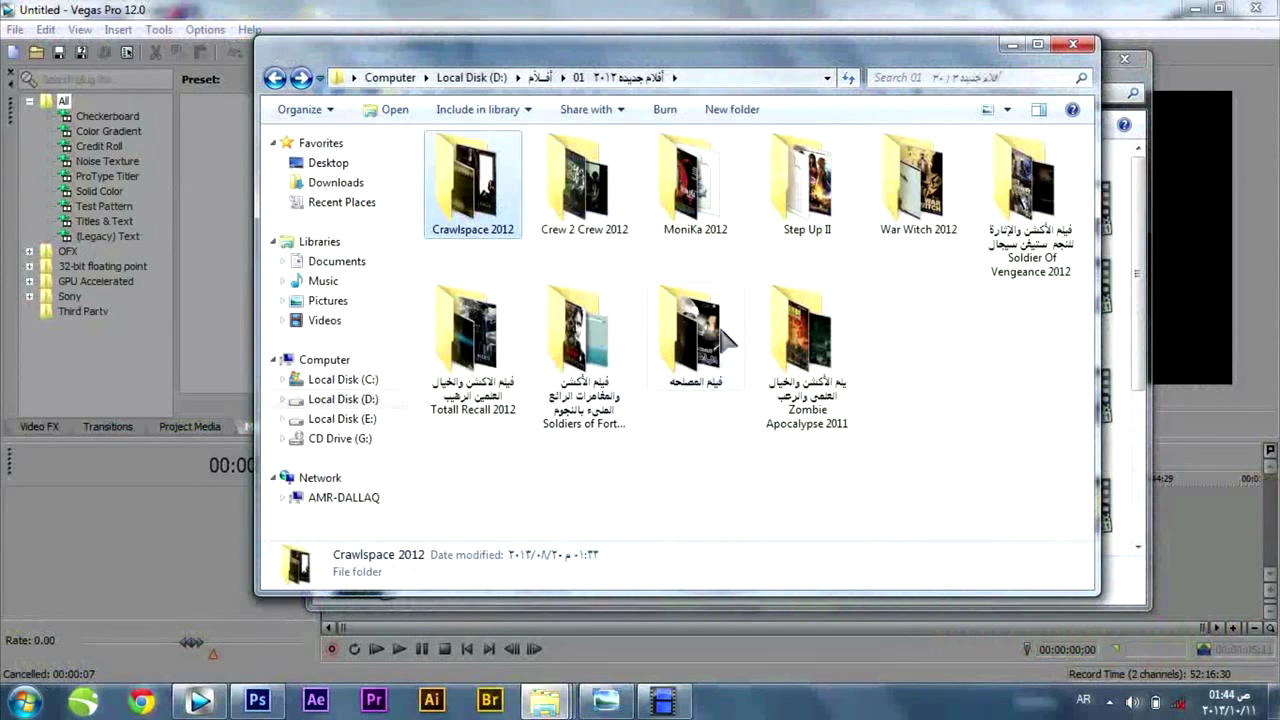
click(277, 77)
click(1043, 330)
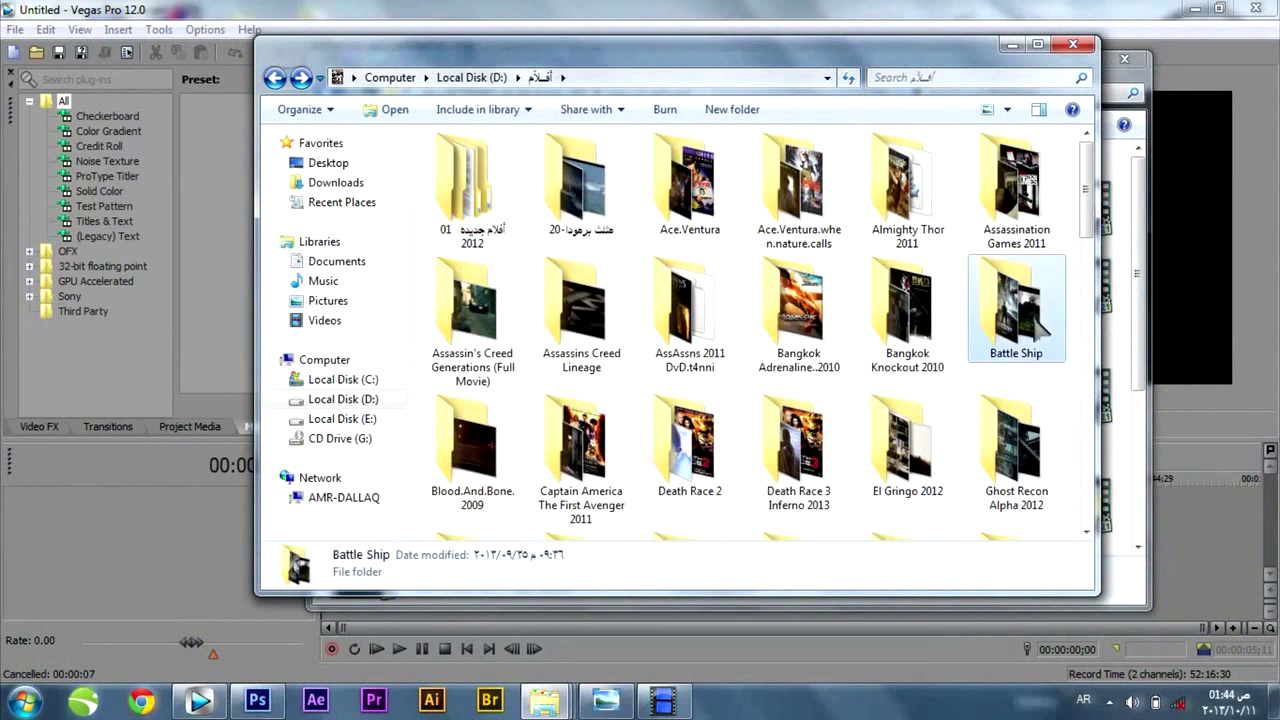
double_click(1016, 305)
double_click(480, 195)
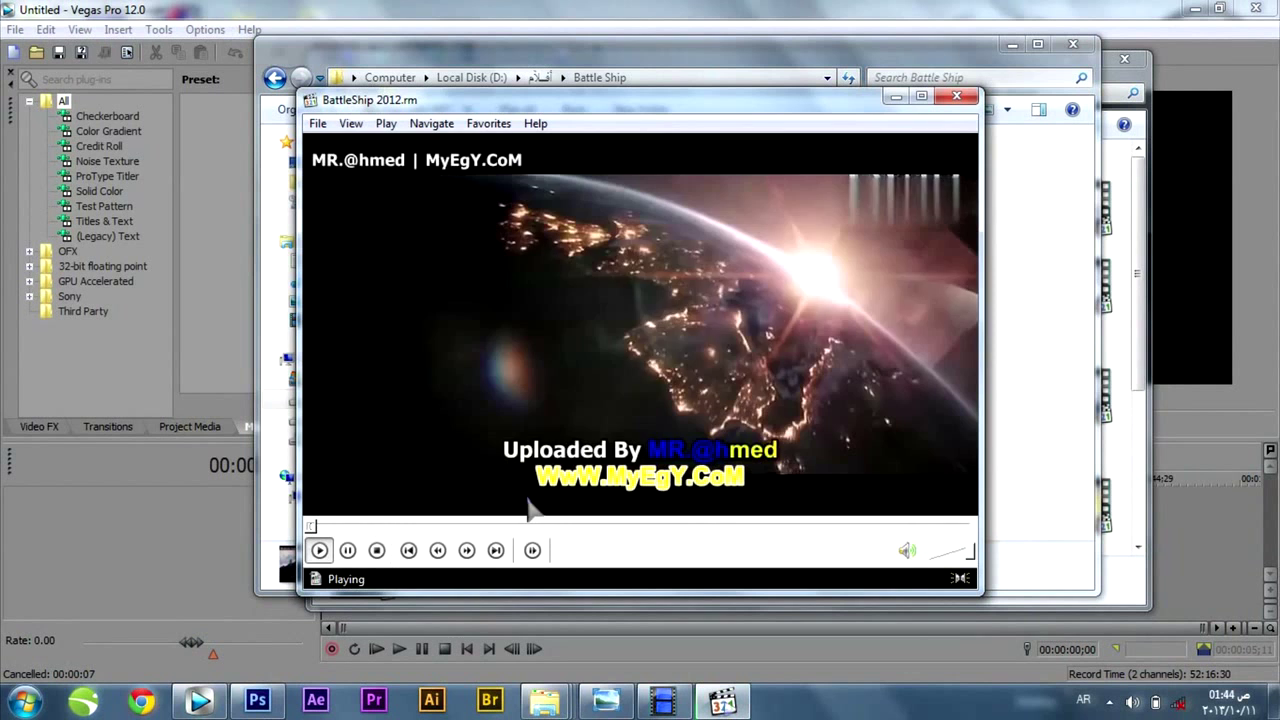
- Skim scenes throughout the BattleShip 2012 film at 28% volume, then close the player and minimize the Battle Ship folder window
click(418, 526)
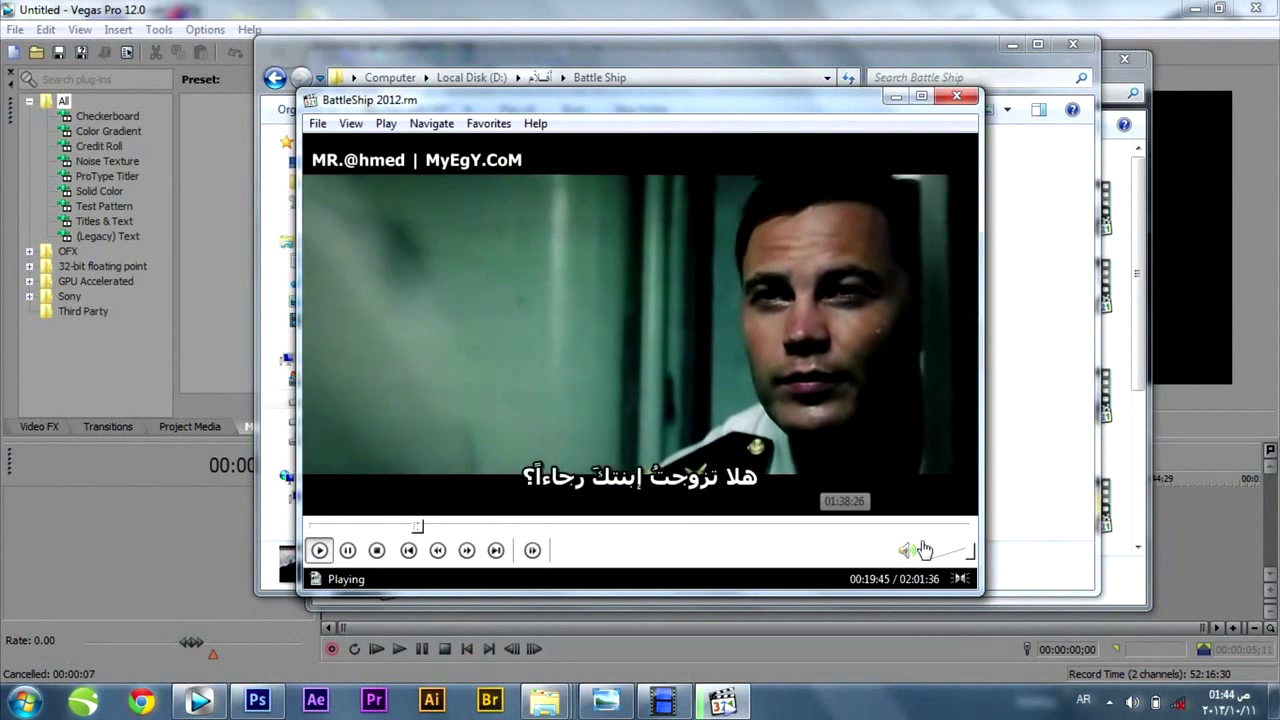
click(944, 551)
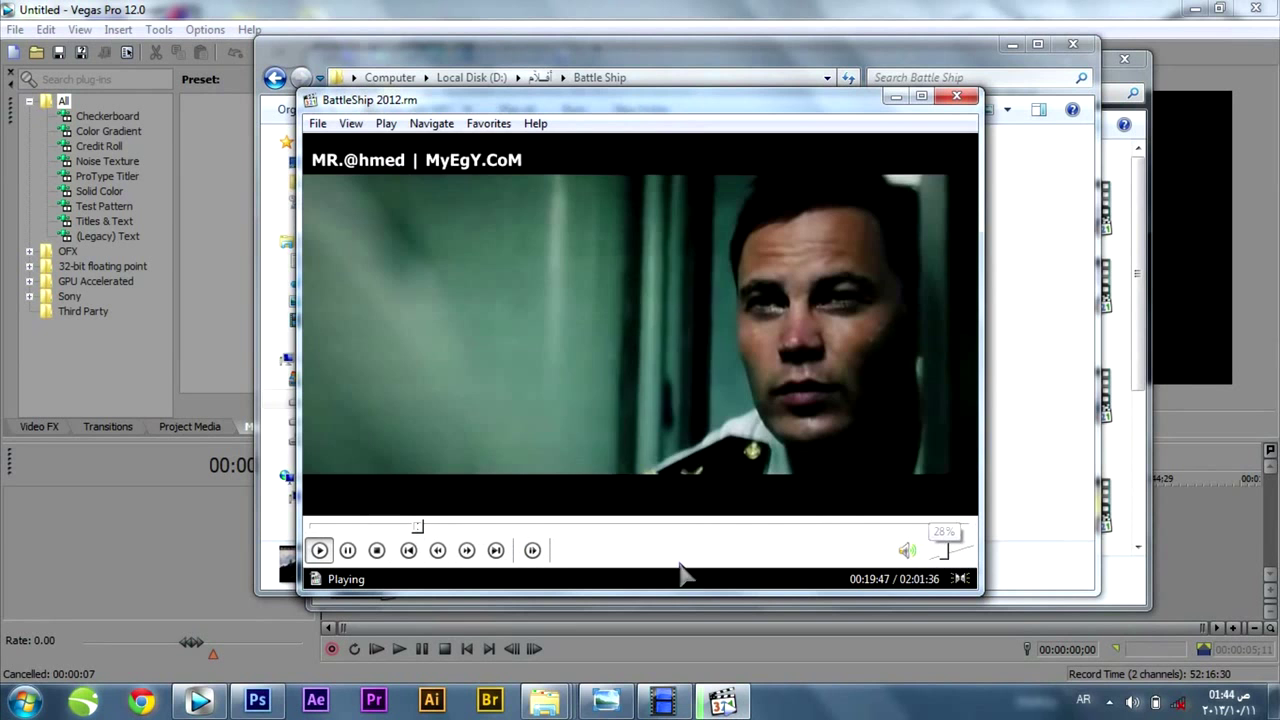
click(588, 527)
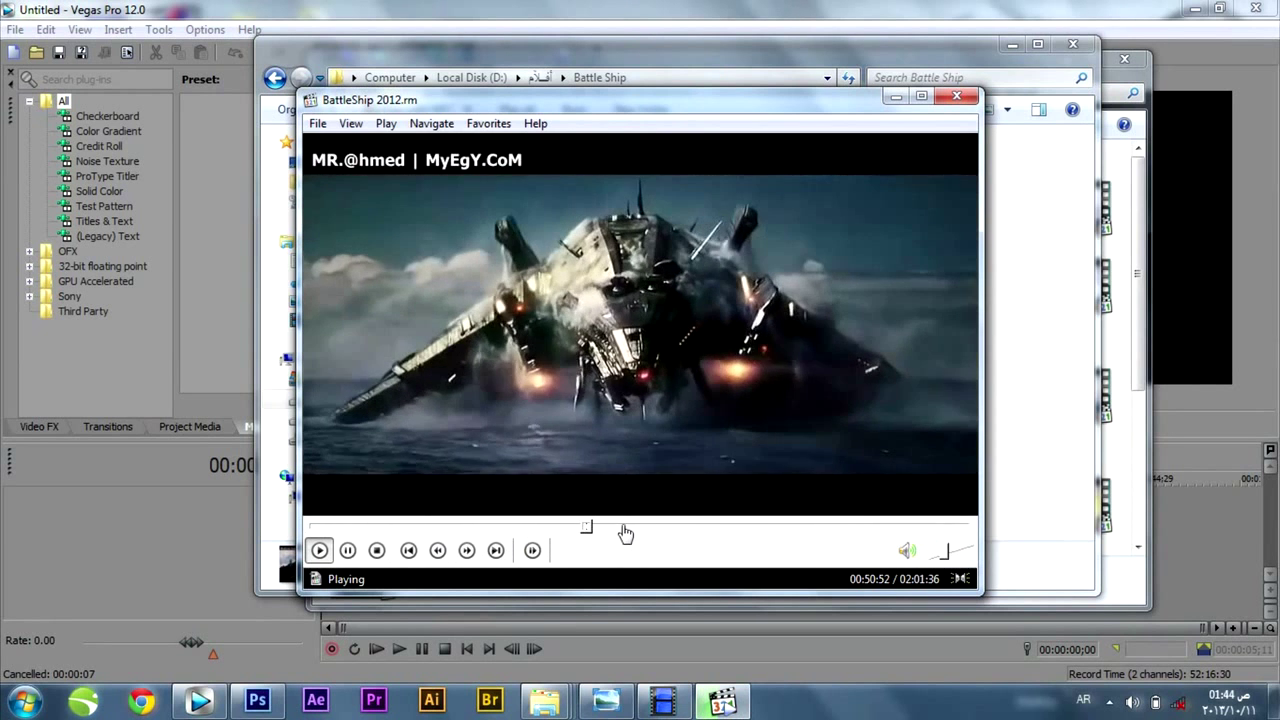
click(623, 527)
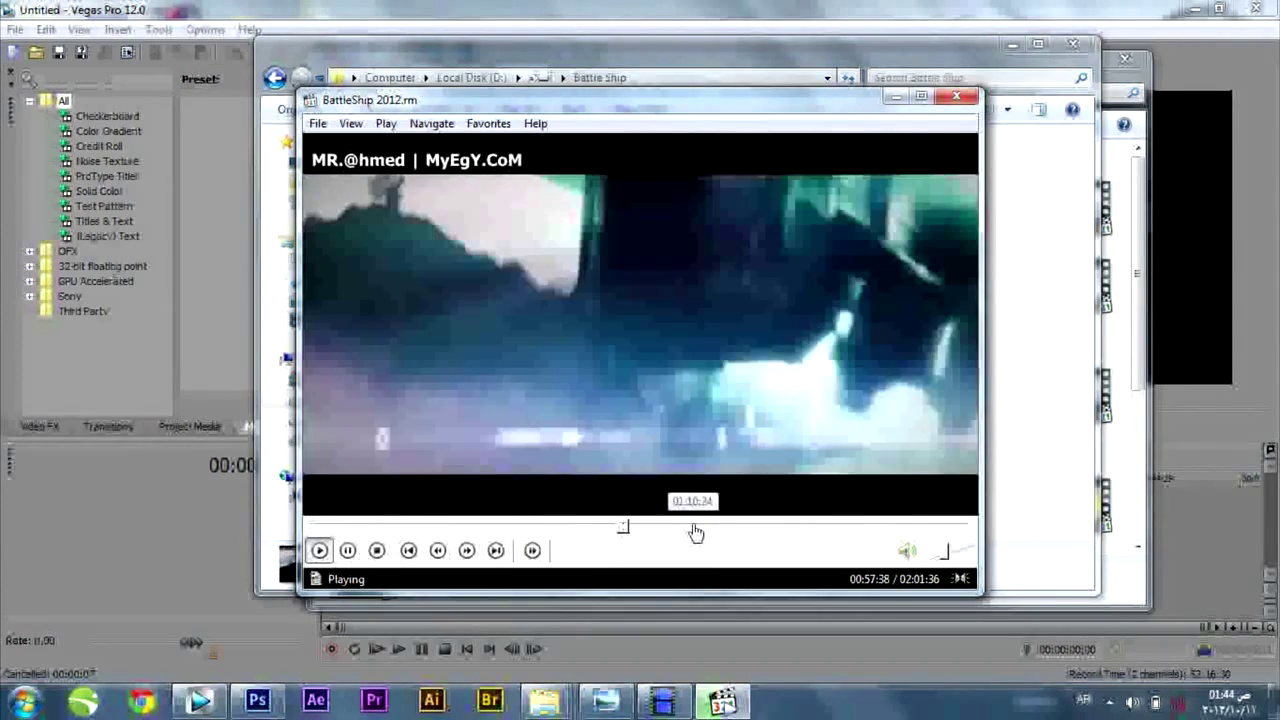
click(698, 528)
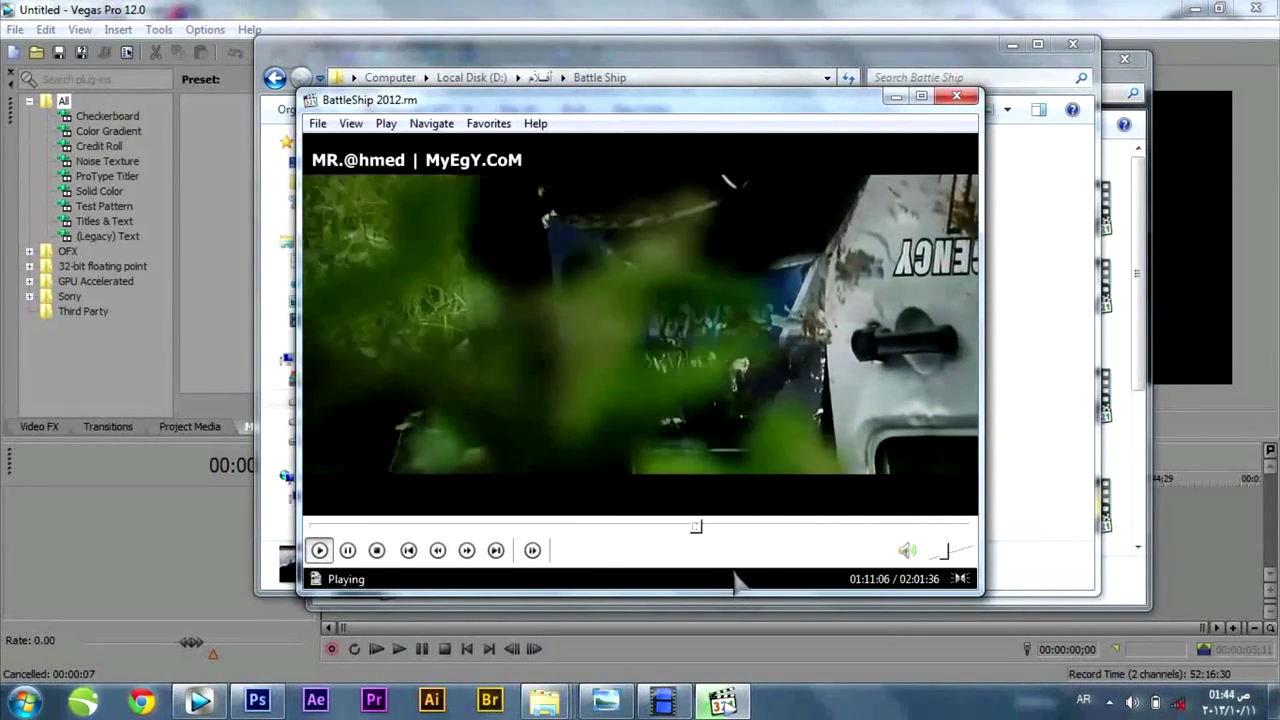
click(768, 528)
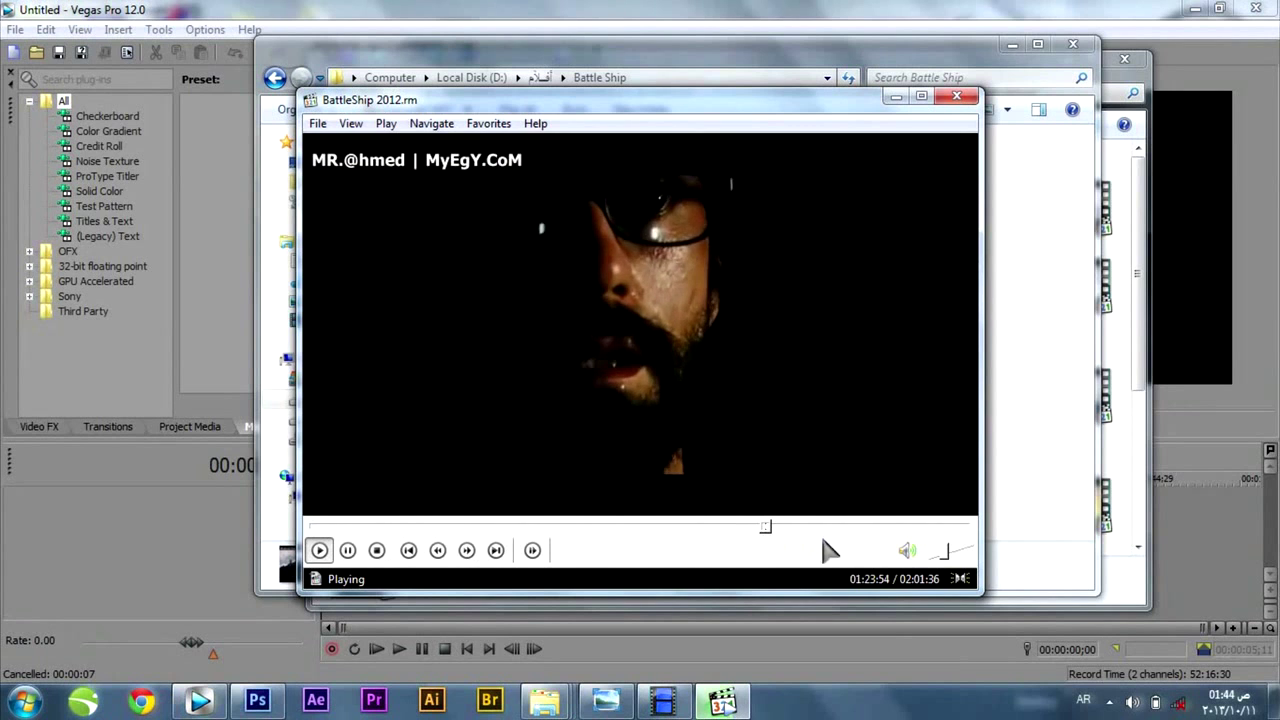
click(847, 527)
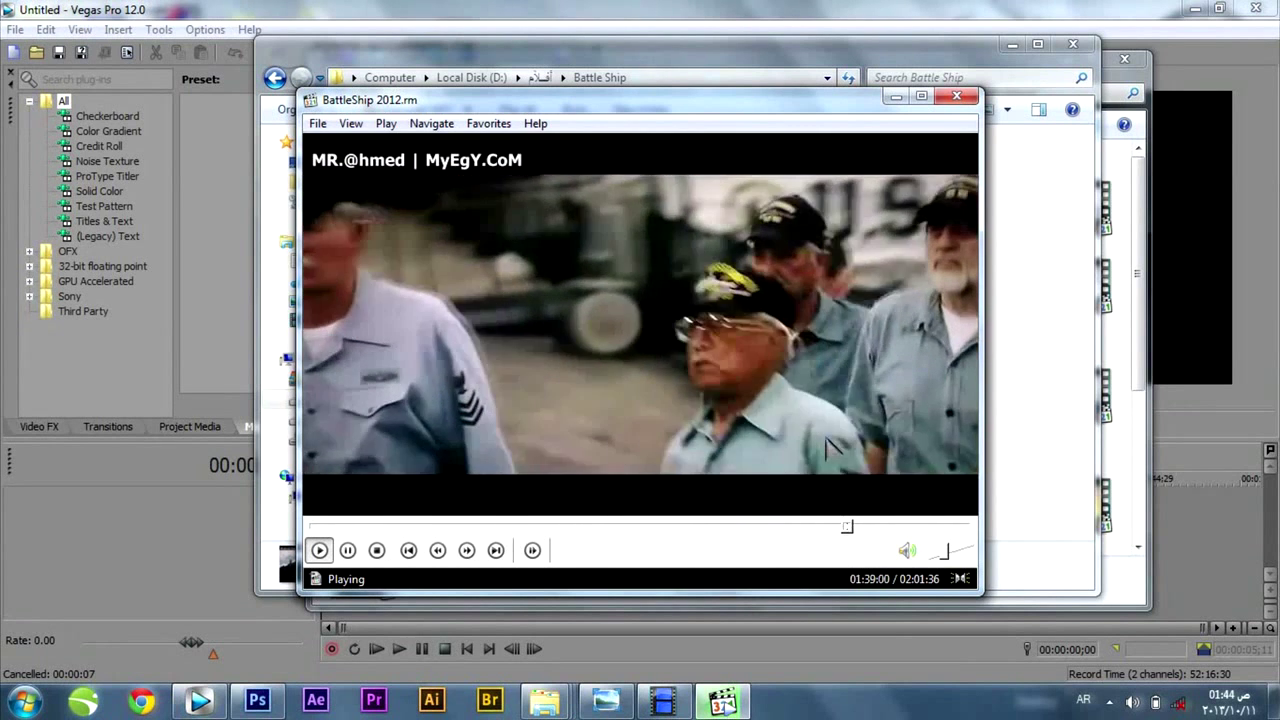
click(877, 527)
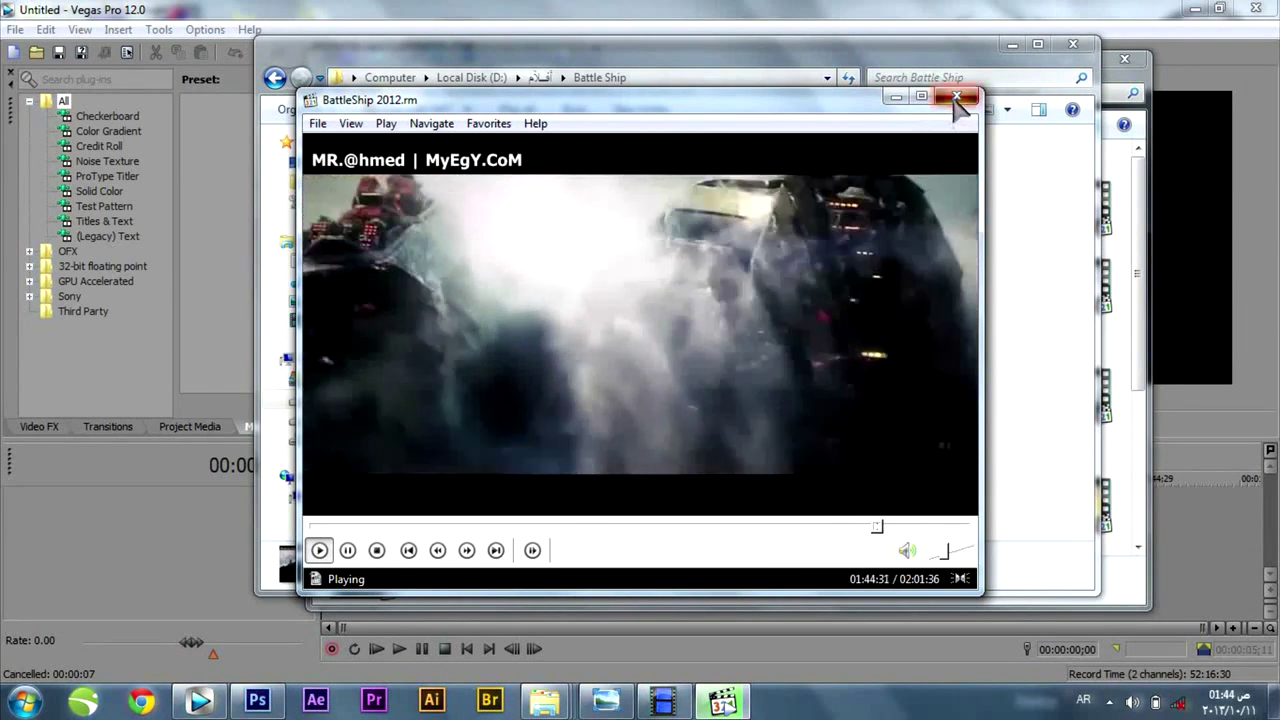
click(957, 96)
click(1010, 46)
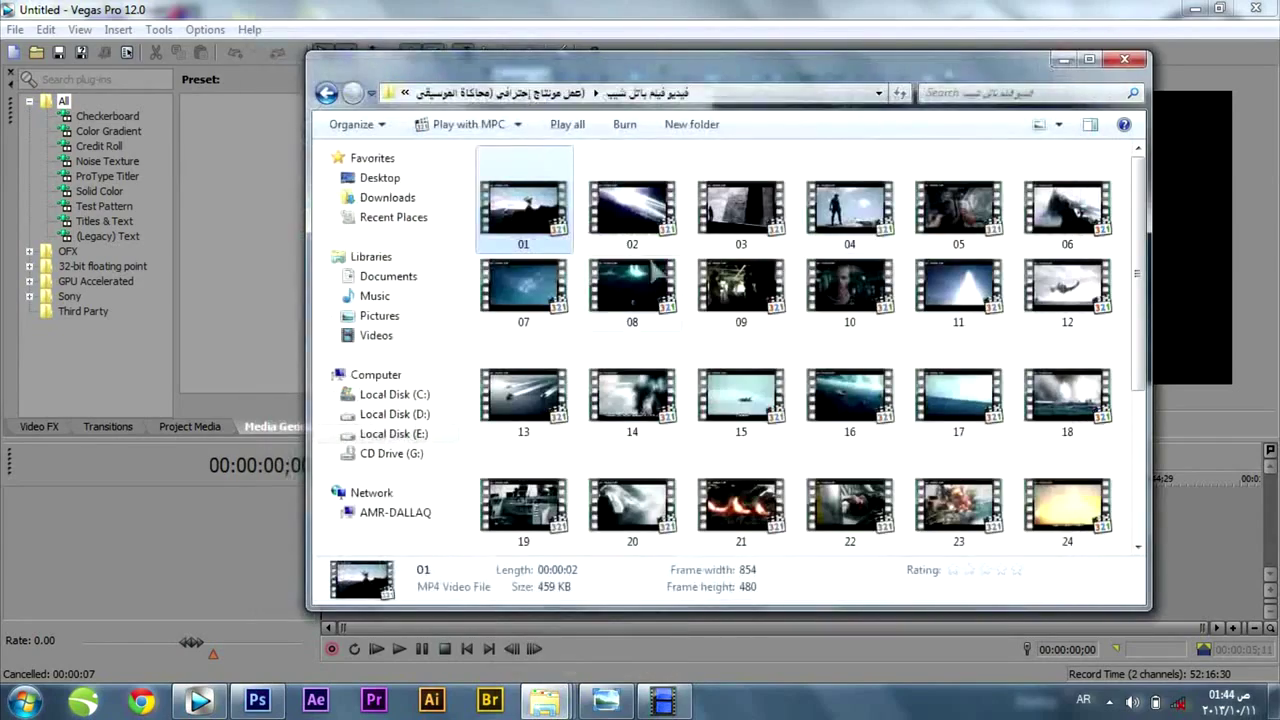
- Preview clip 02 and the inseption Music (2) track from the clips folder, closing the player when done
drag(674, 72, 586, 59)
click(567, 224)
double_click(566, 218)
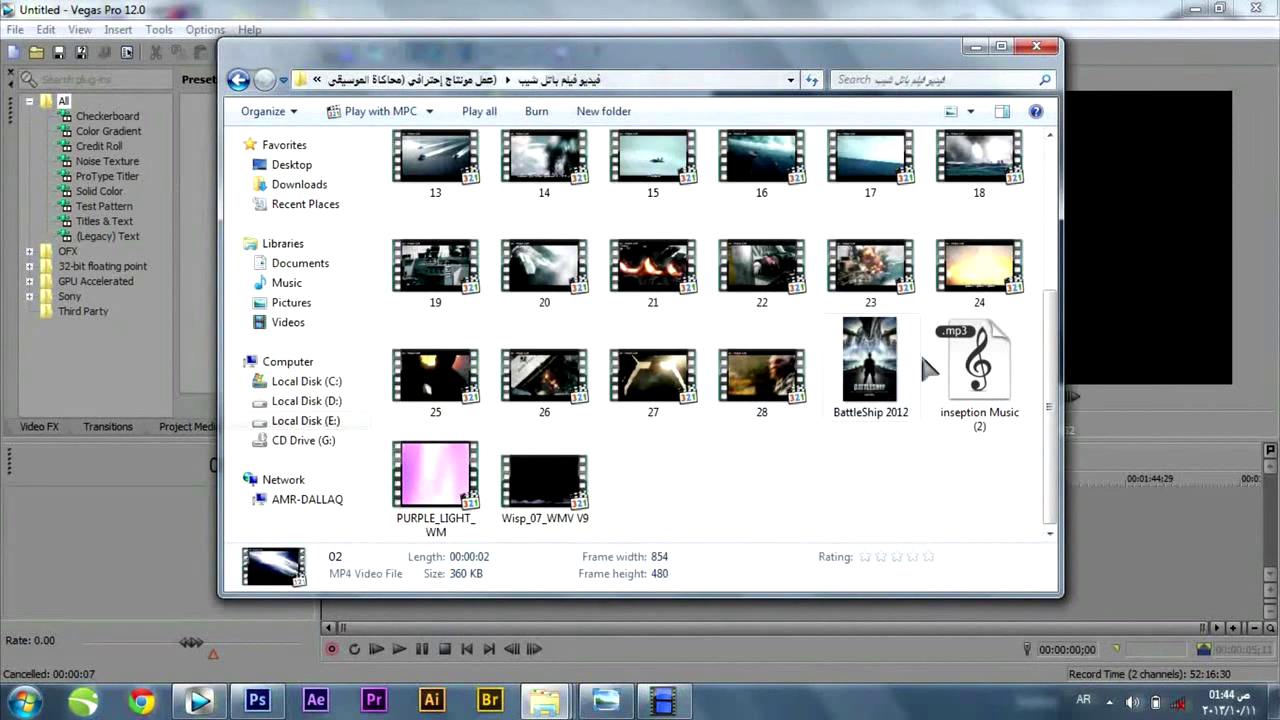
double_click(995, 405)
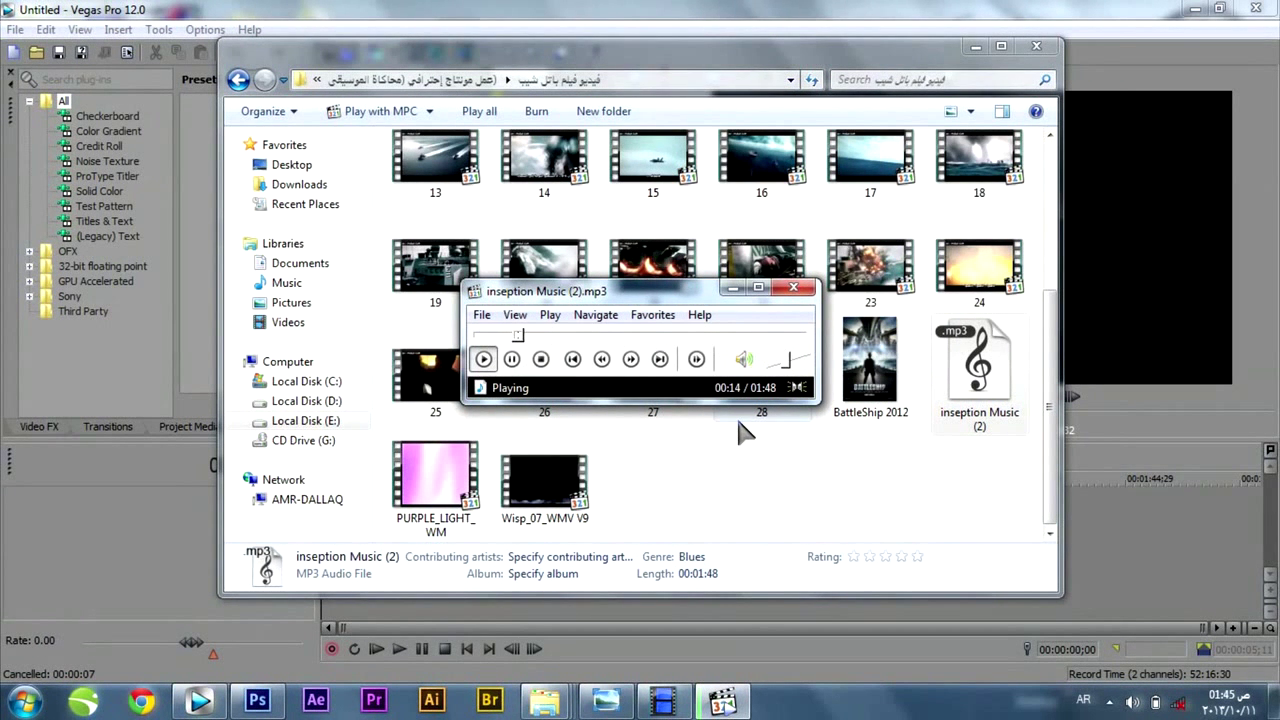
click(795, 289)
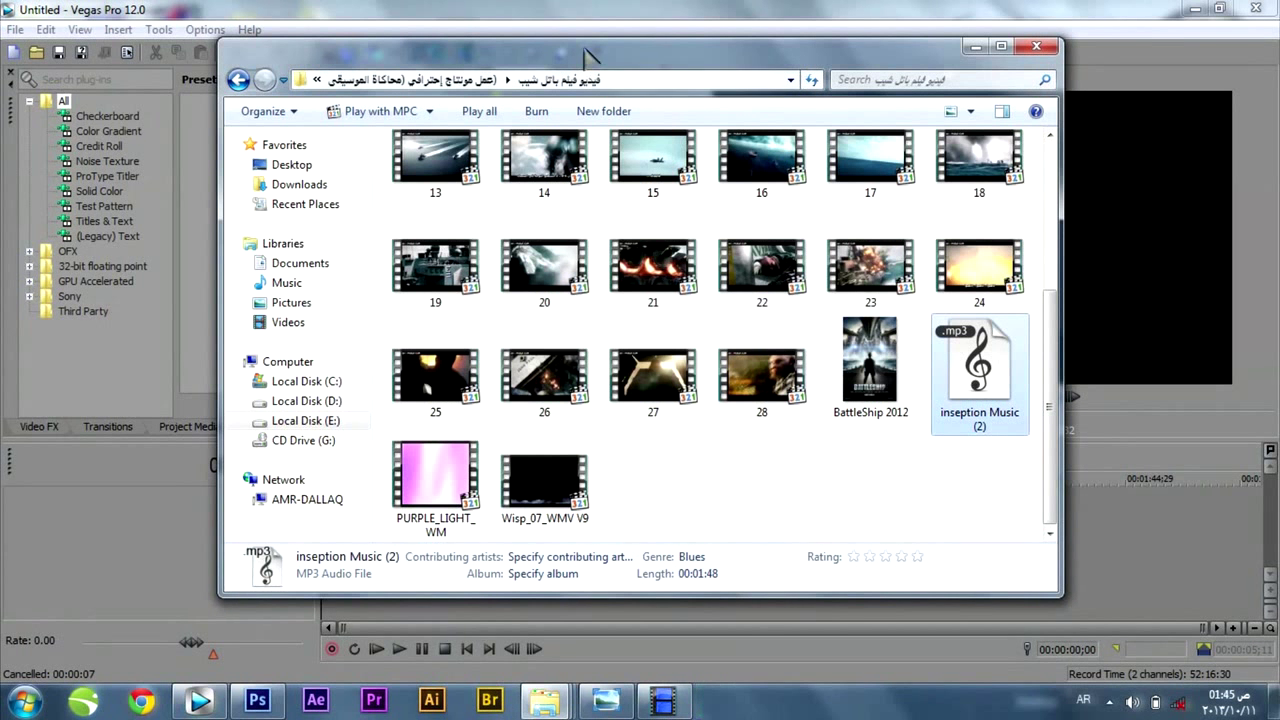
- Add inseption Music (2) from the clips folder to the start of the empty Vegas Pro timeline
drag(764, 53, 932, 51)
scroll(898, 364, up, 3)
scroll(905, 400, down, 3)
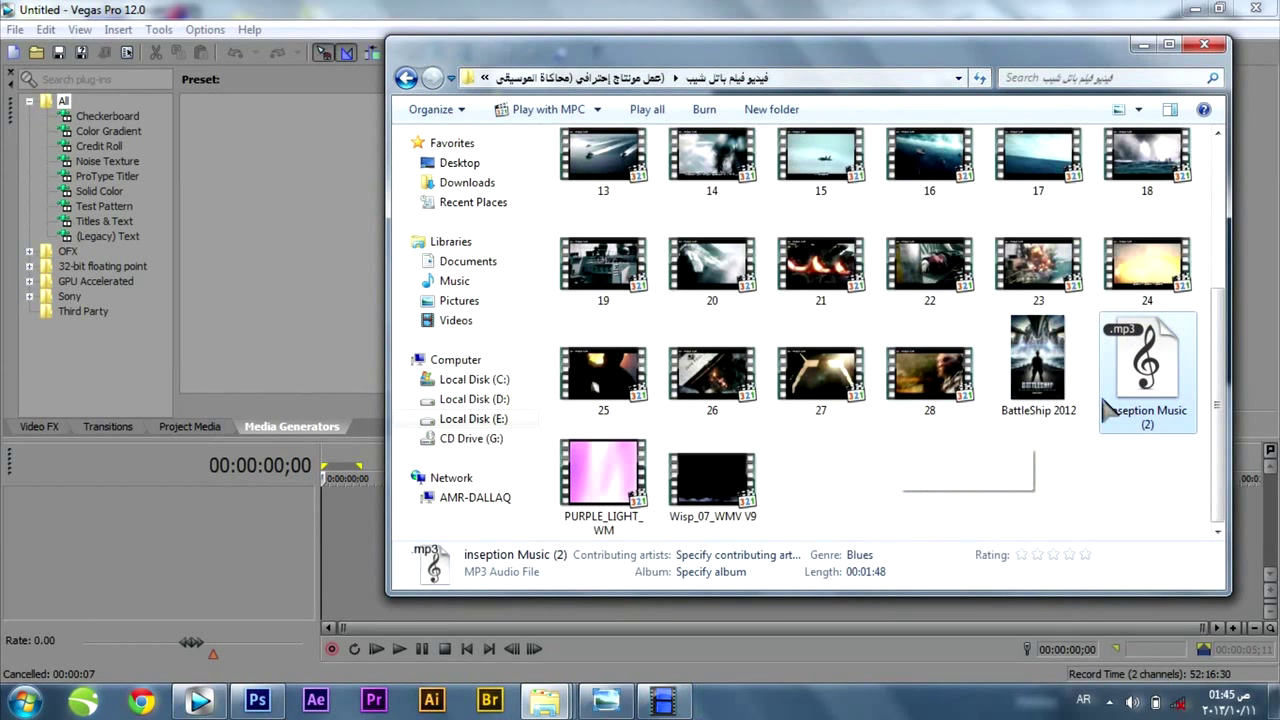
drag(1108, 410, 343, 566)
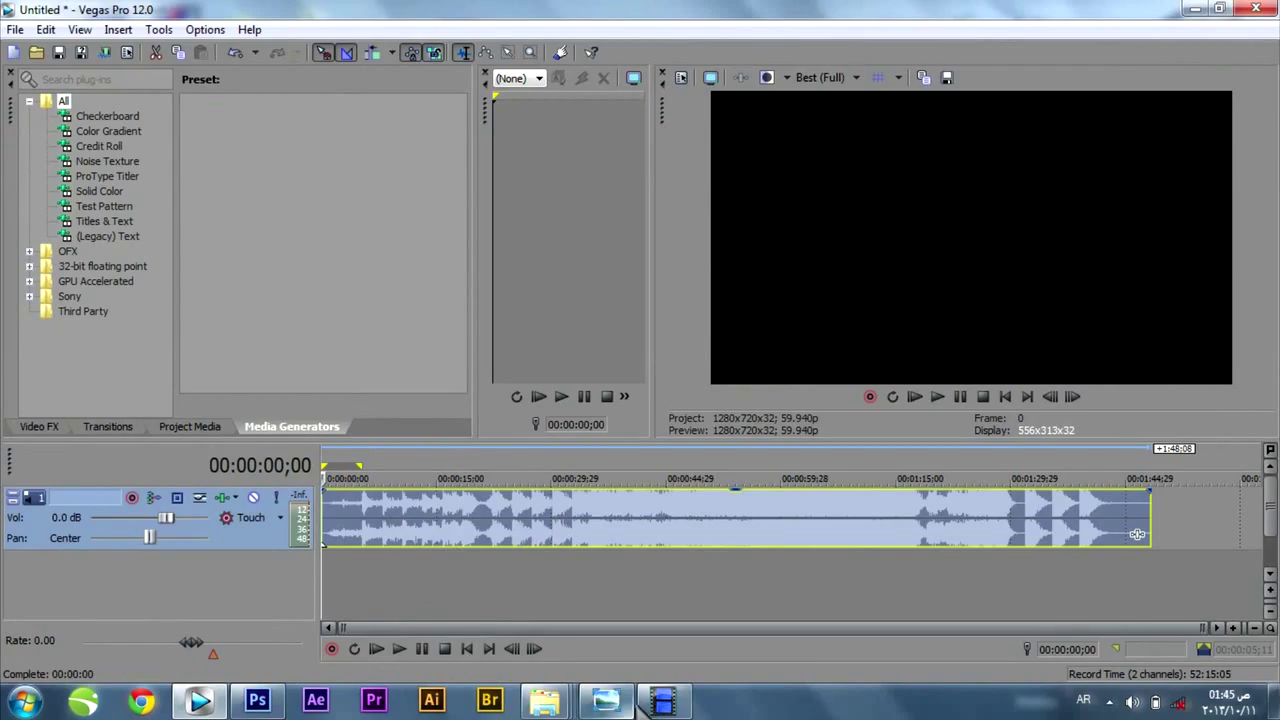
- Return to the clips folder and check PURPLE_LIGHT_WM, Wisp_07_WMV V9, the music track and its .sfk file
mouse_move(545, 702)
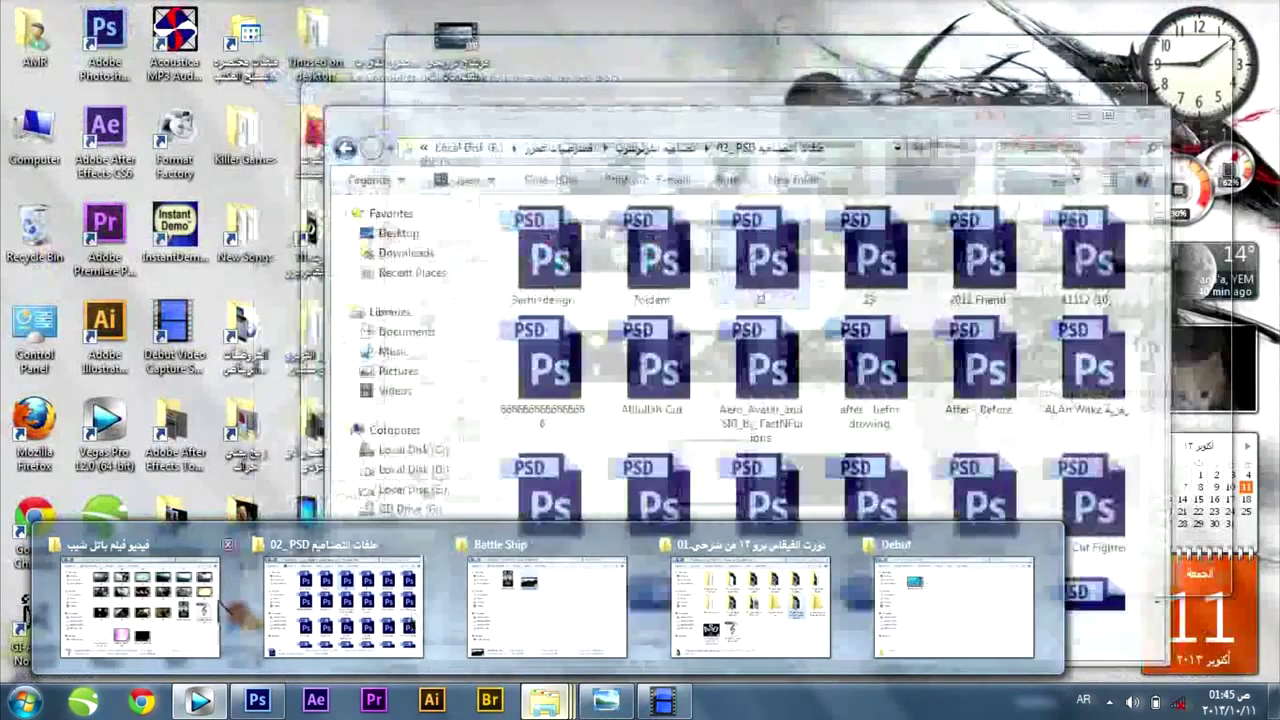
click(232, 612)
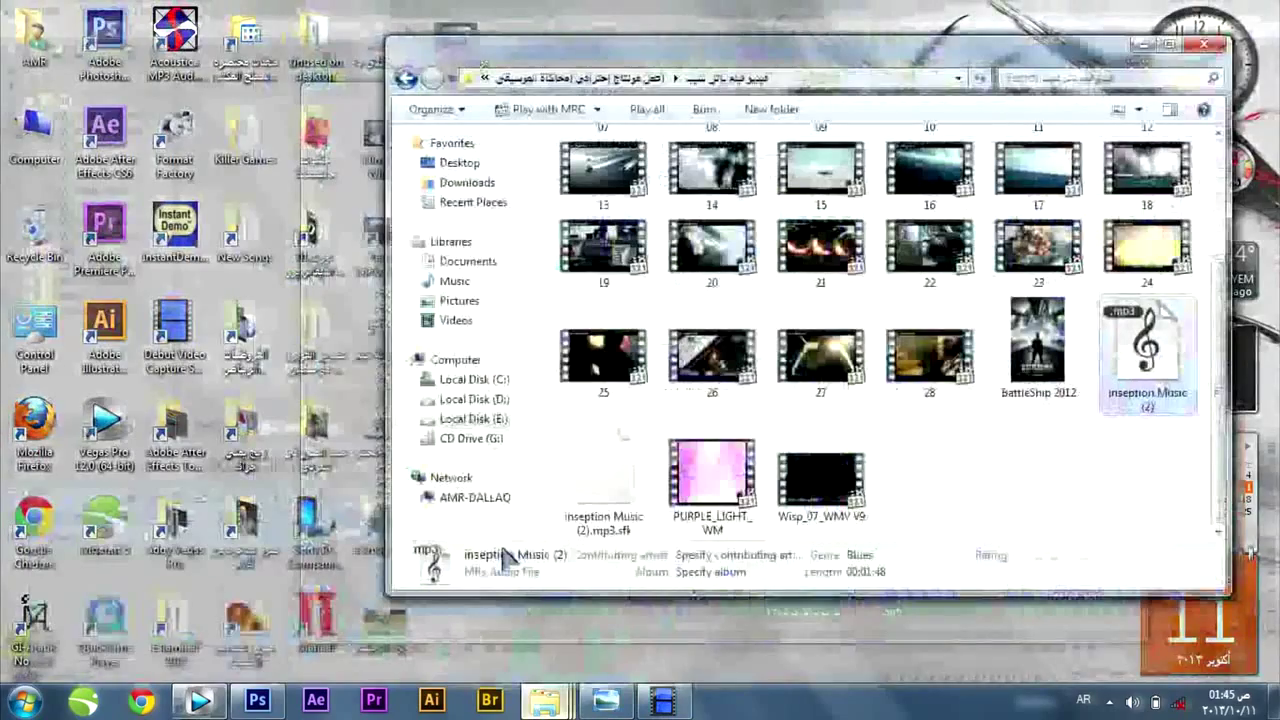
click(722, 488)
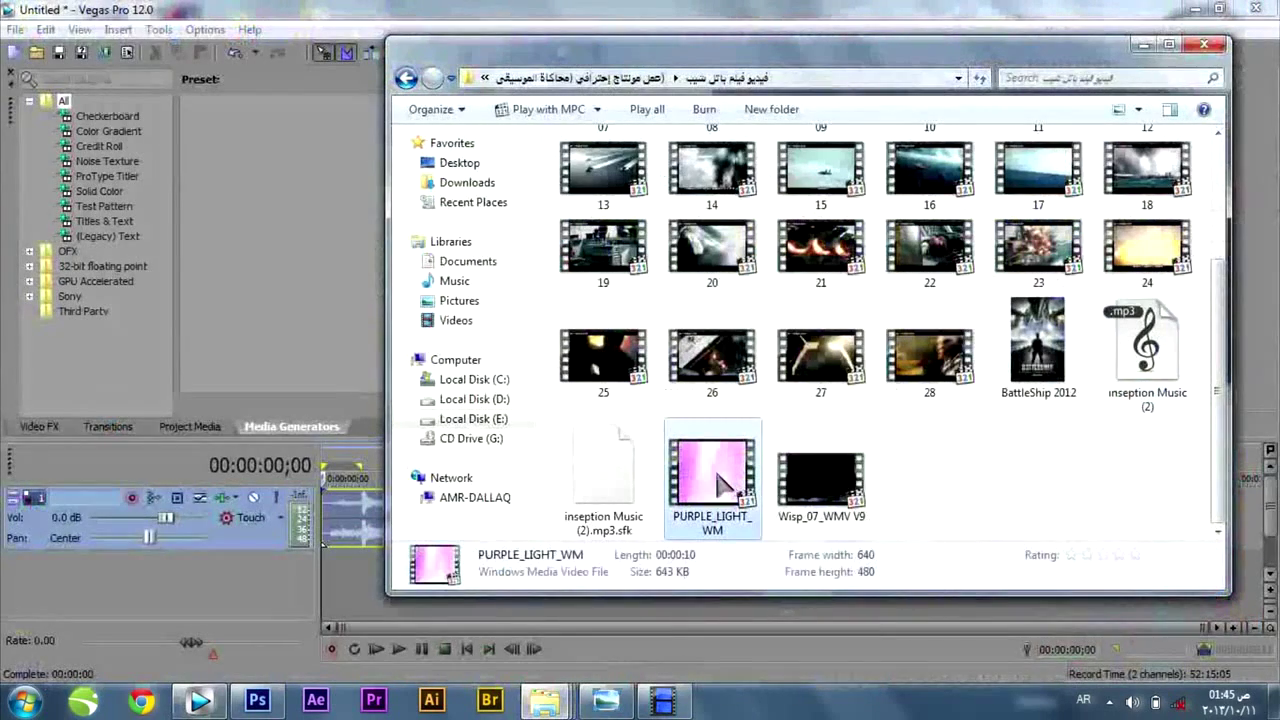
ctrl+click(831, 482)
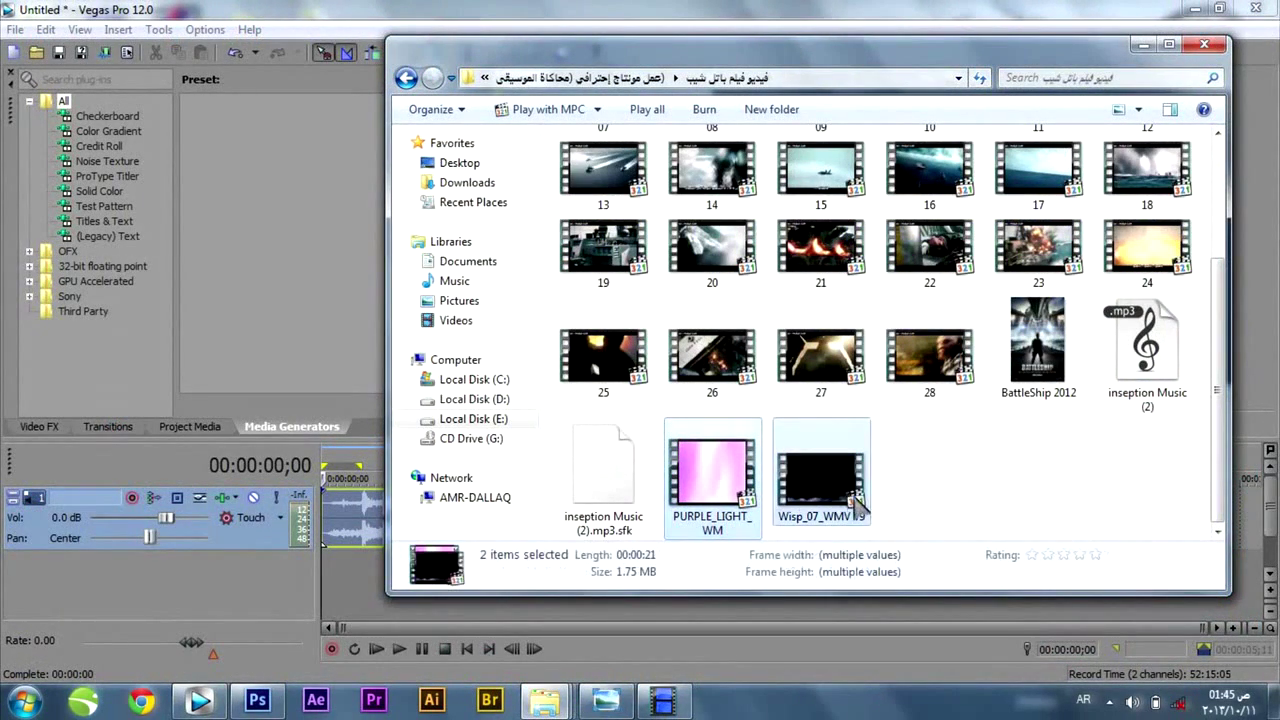
click(1150, 384)
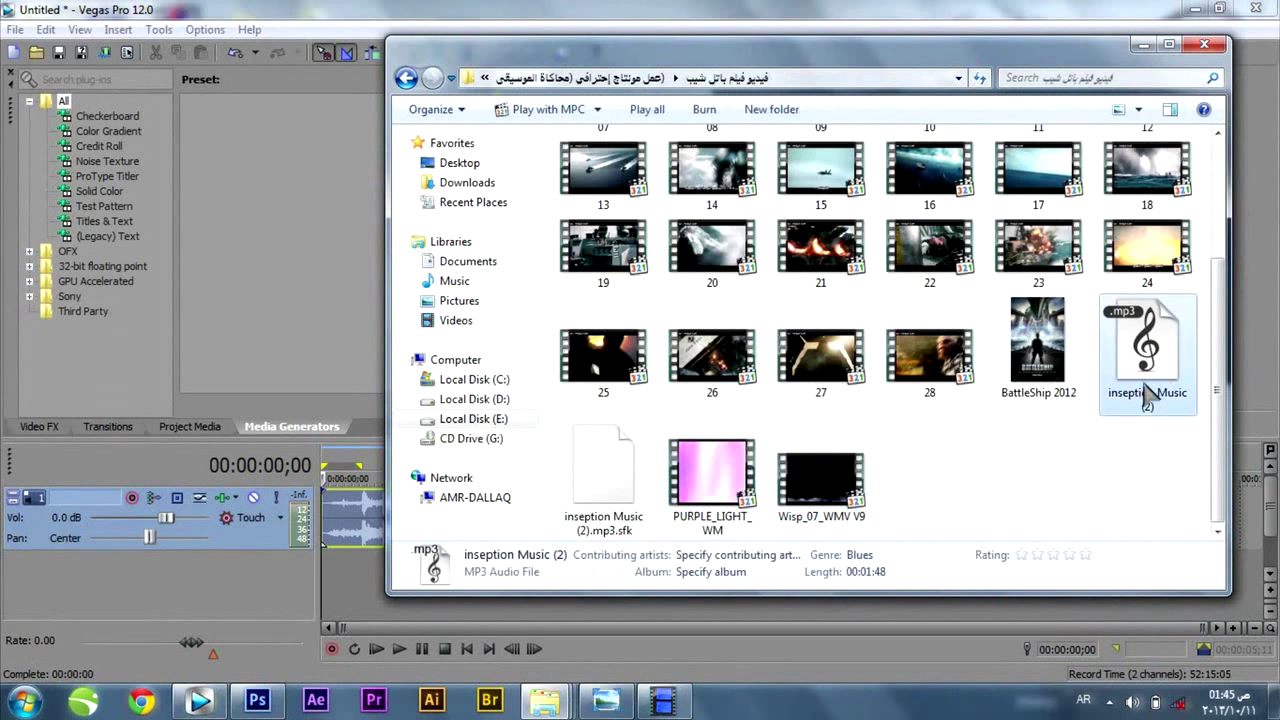
click(618, 510)
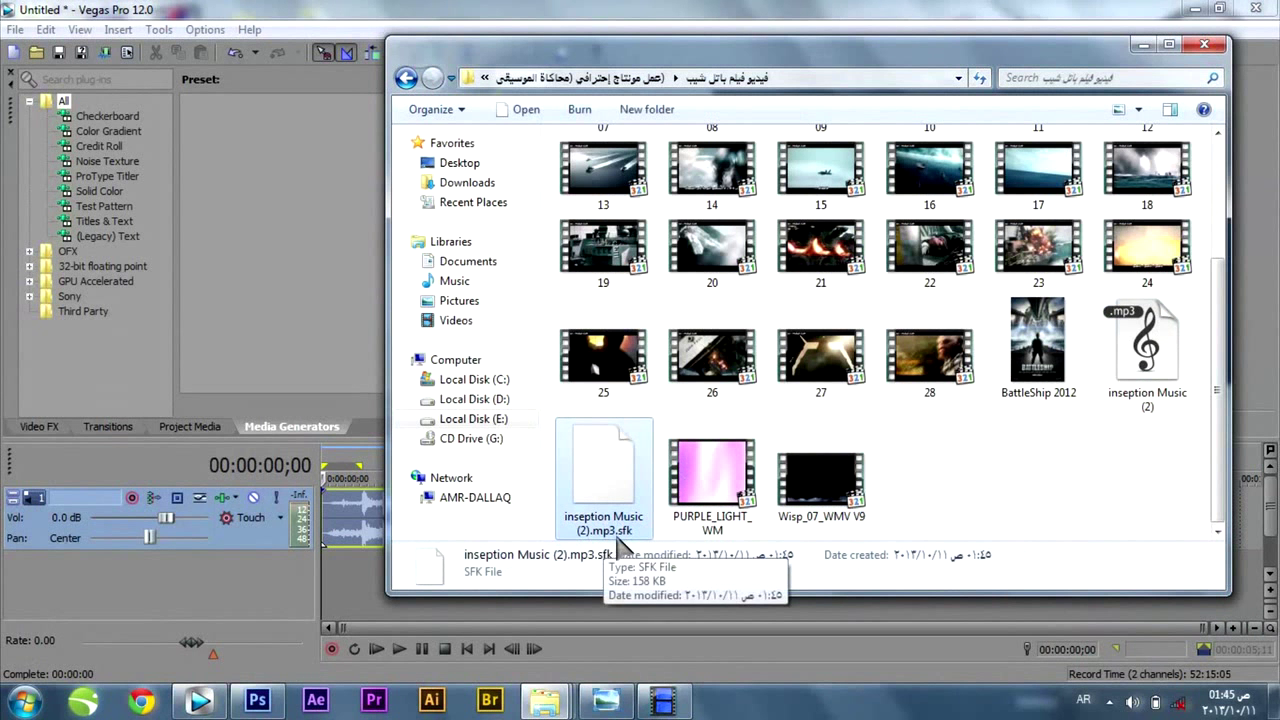
- Add PURPLE_LIGHT_WM and Wisp_07_WMV V9 from the clips folder below the music, on separate video tracks starting at the timeline's beginning
drag(597, 52, 692, 51)
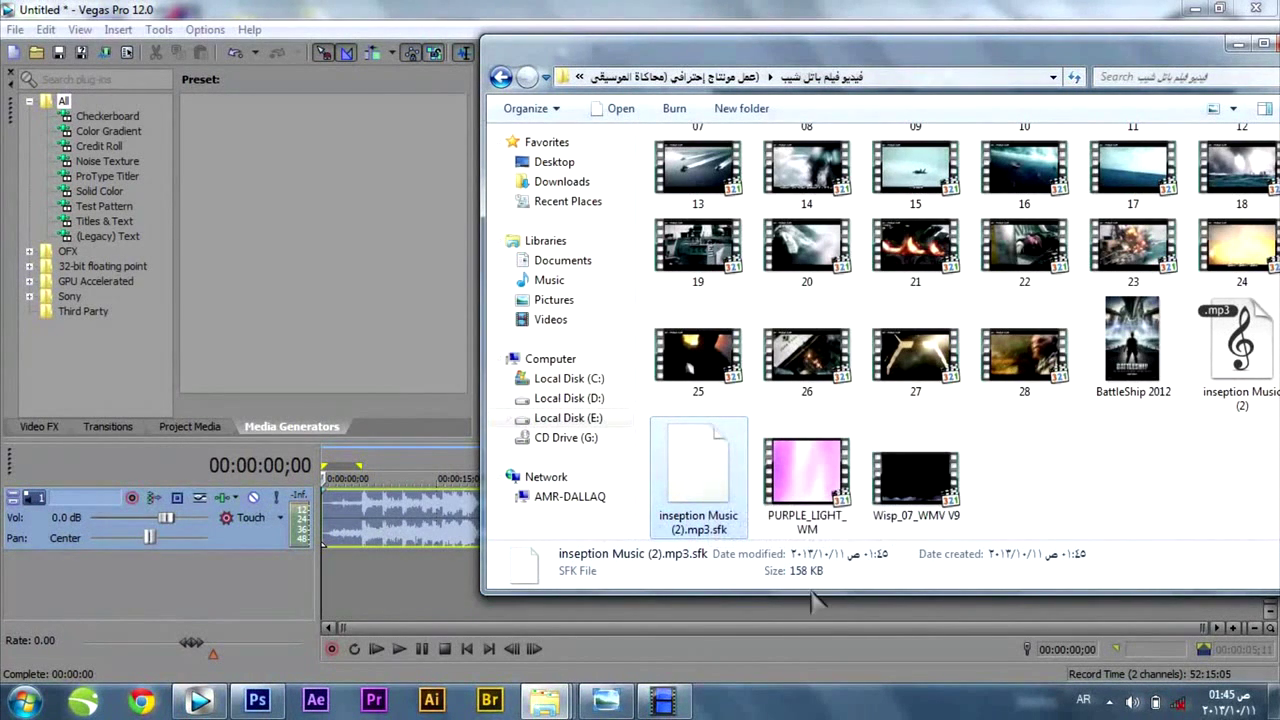
click(807, 470)
ctrl+click(927, 485)
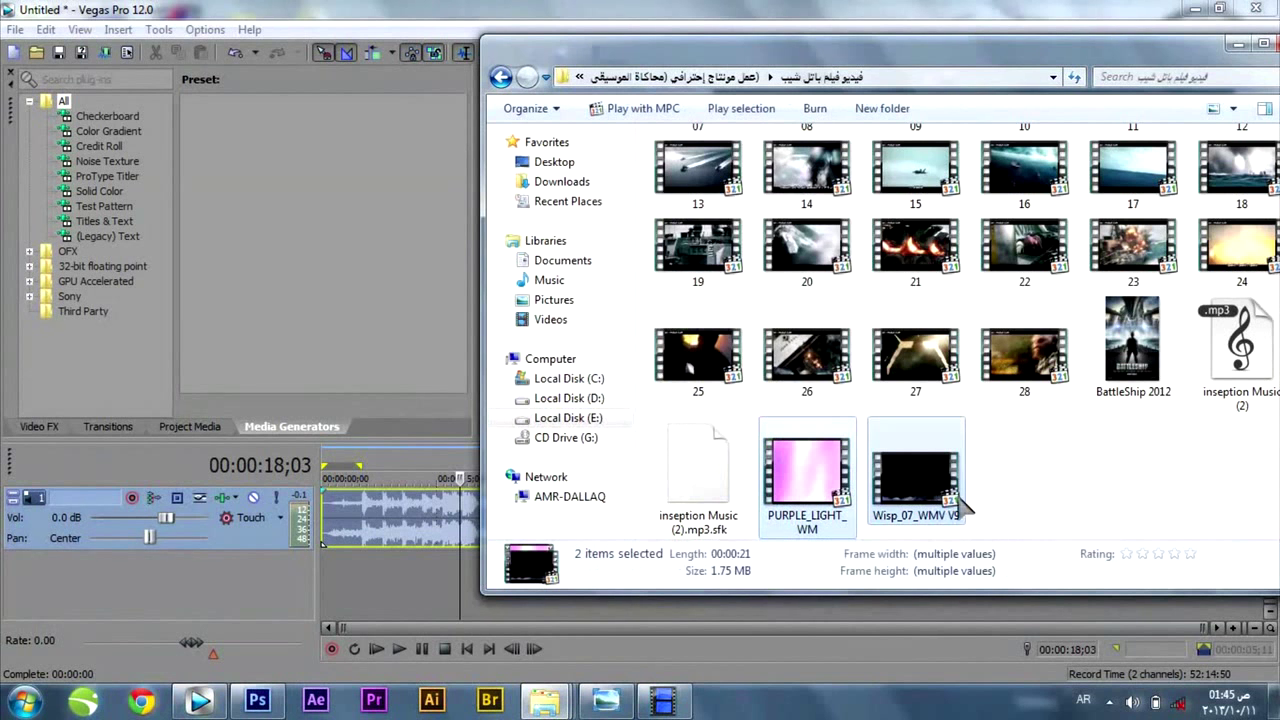
drag(490, 627, 321, 592)
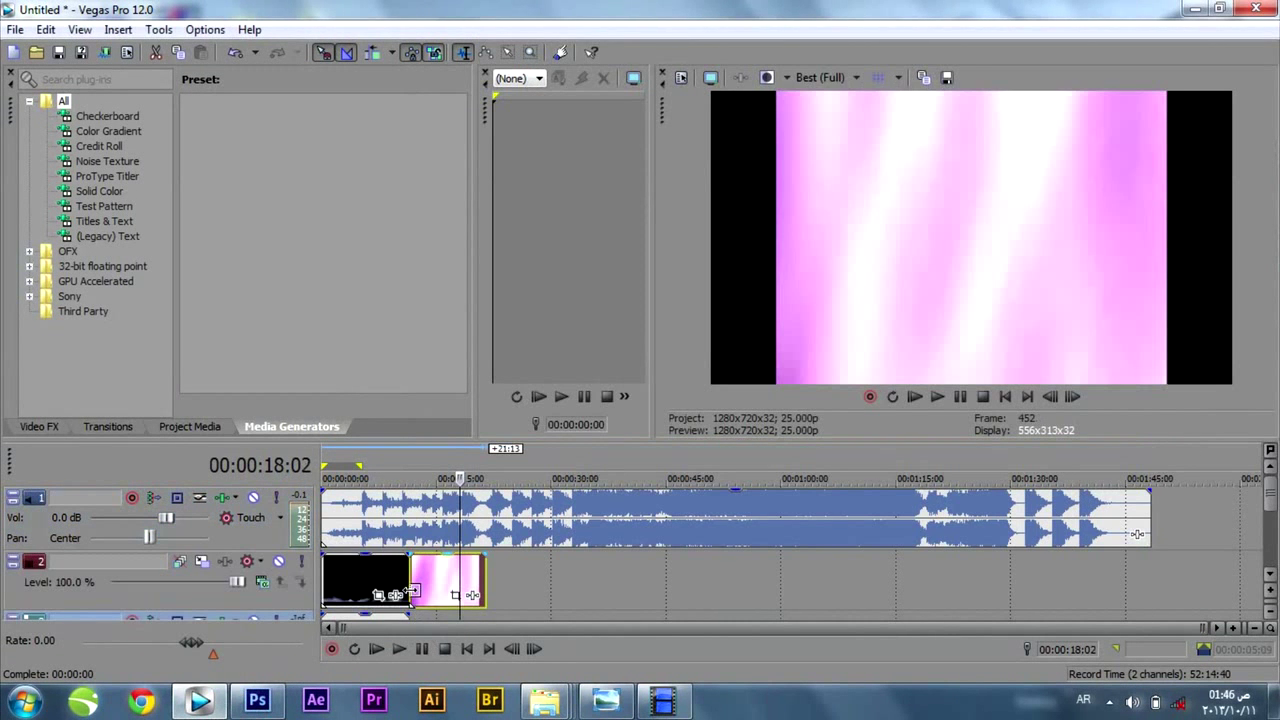
click(429, 583)
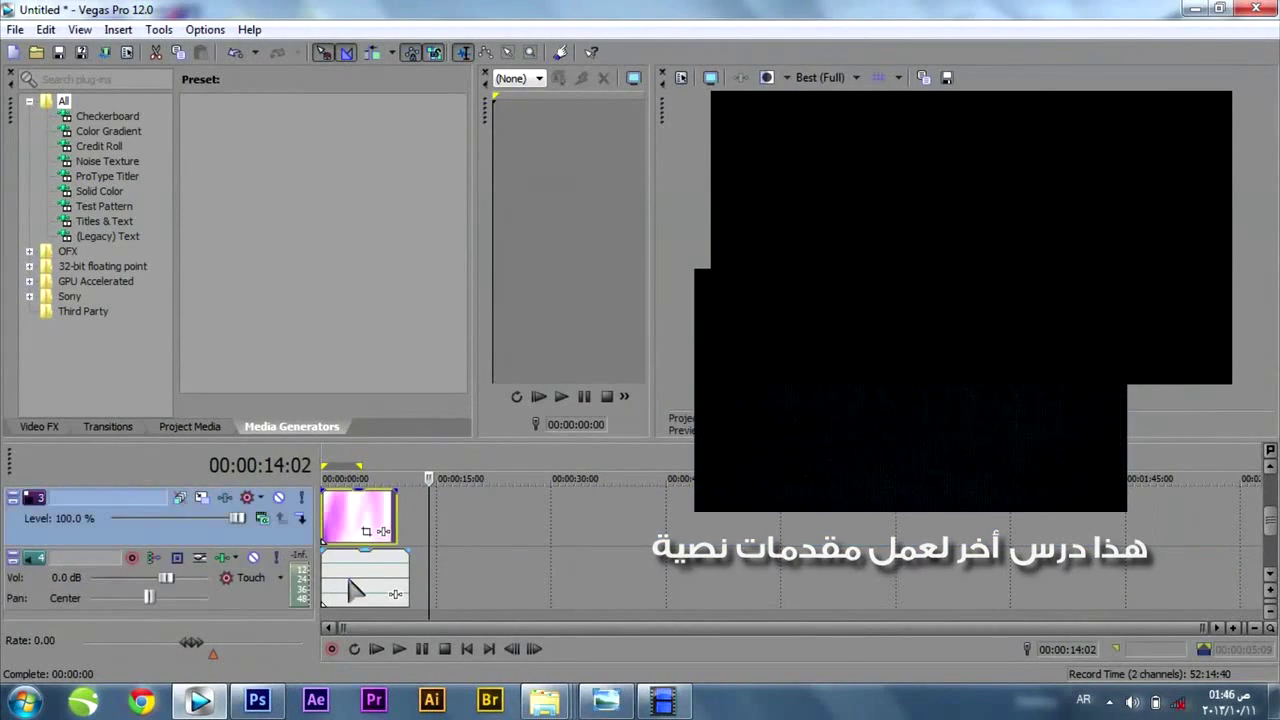
- Delete the audio track that came with the Wisp clip and mute the Wisp video track
click(352, 590)
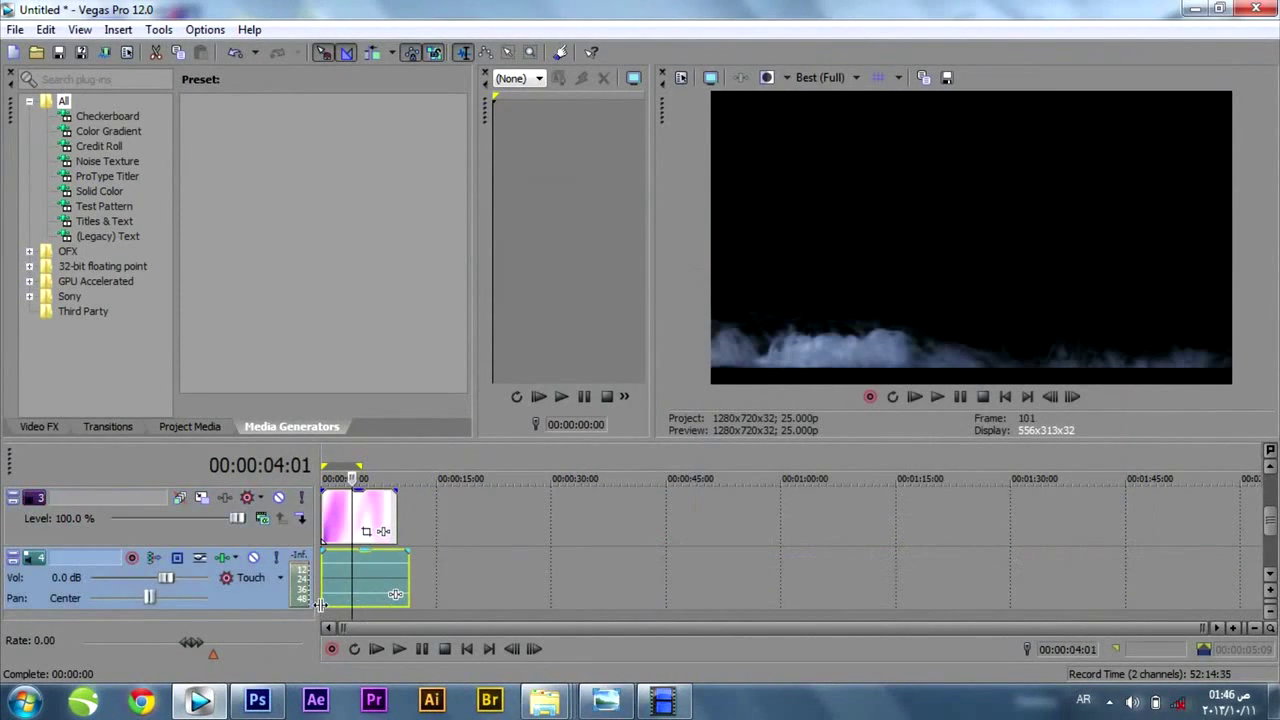
key(Delete)
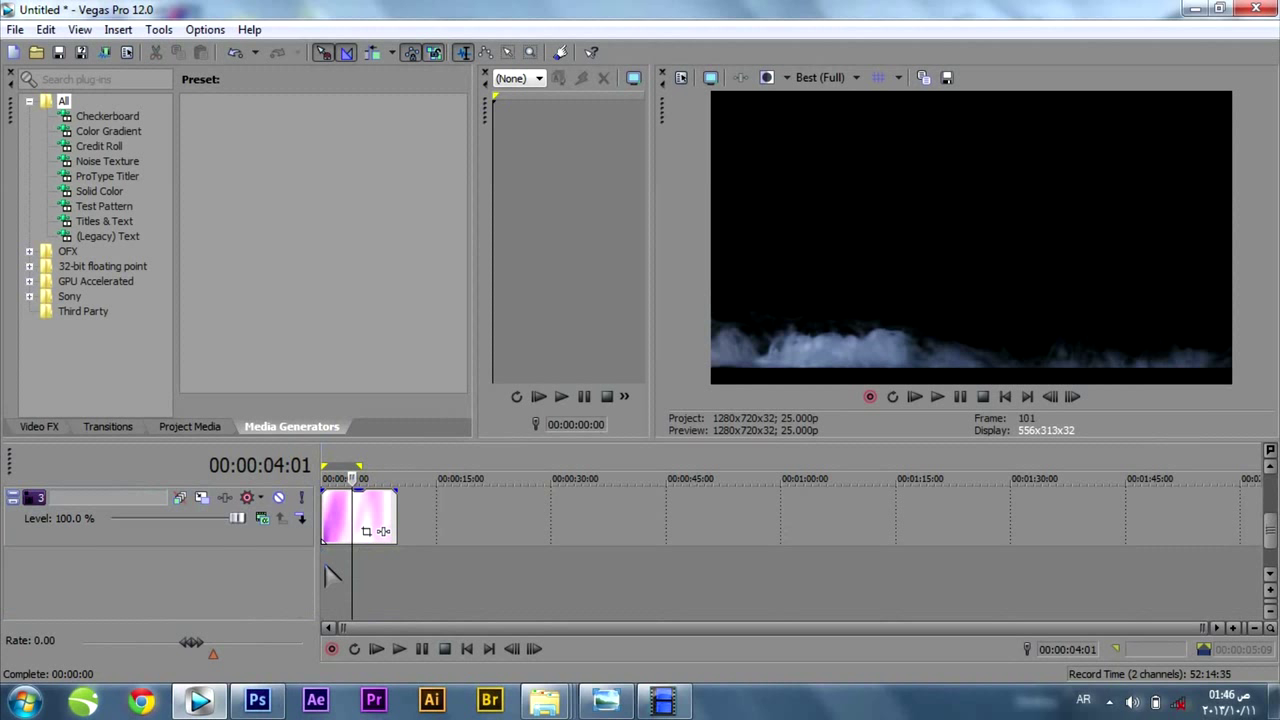
click(362, 525)
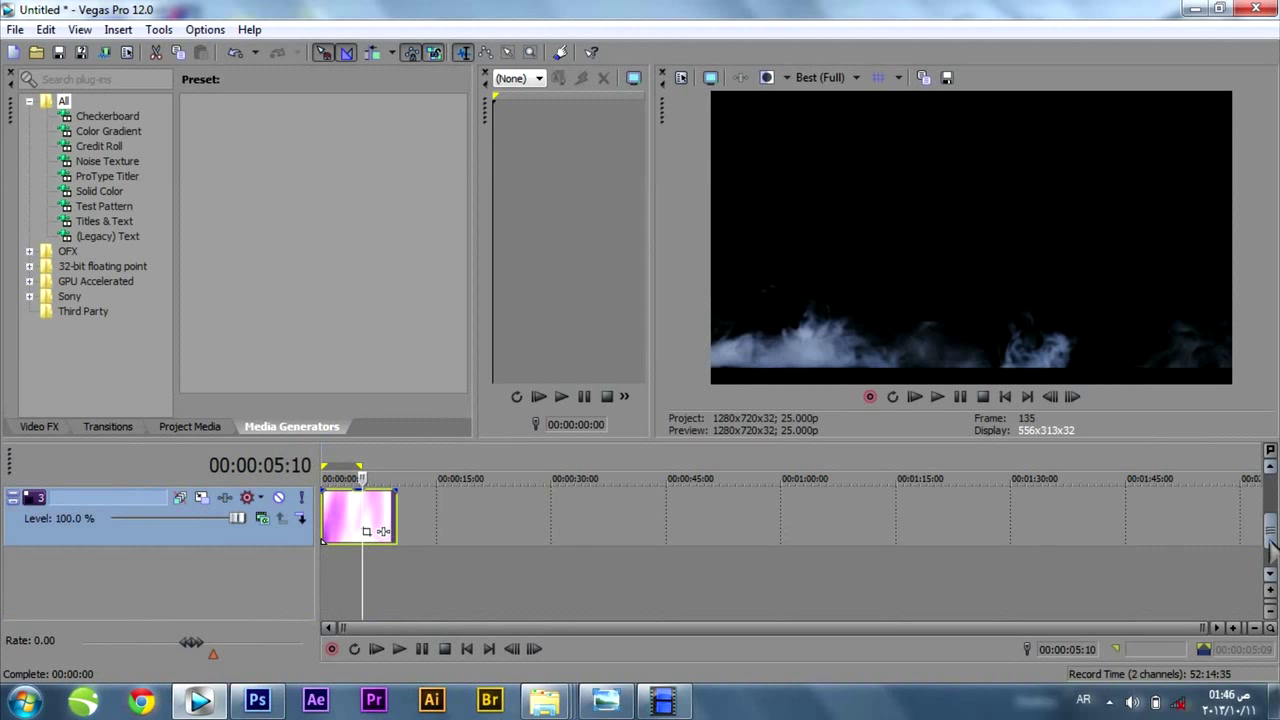
drag(1270, 538, 1270, 528)
click(279, 497)
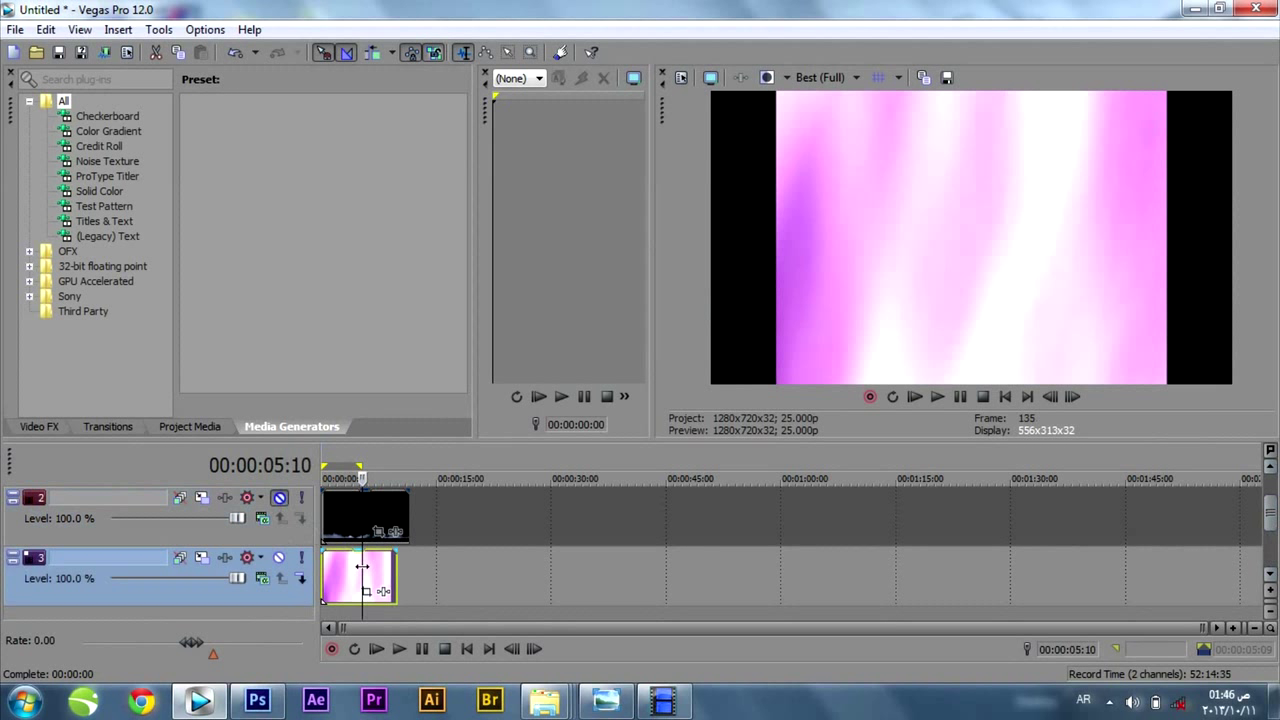
- Crop the PURPLE_LIGHT_WM clip to 640 x 360 with its center at X 320, Y 240, so it fills the frame
click(342, 580)
click(366, 593)
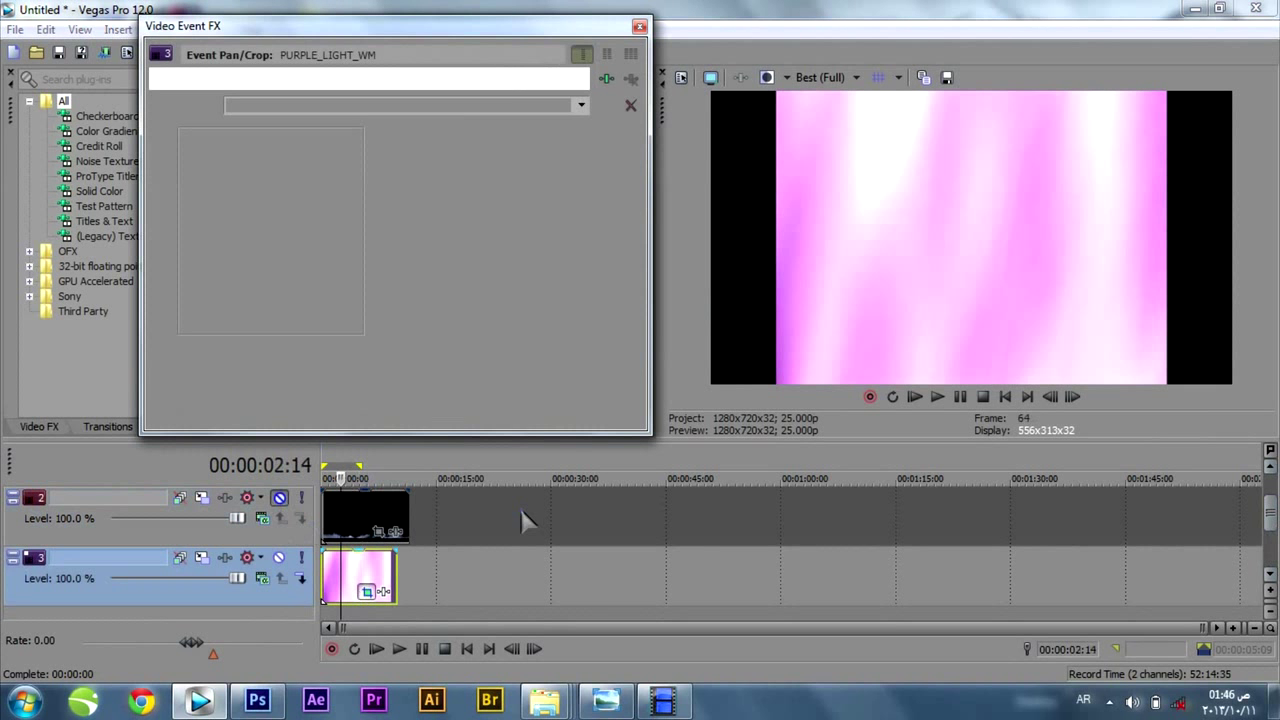
drag(506, 322, 504, 303)
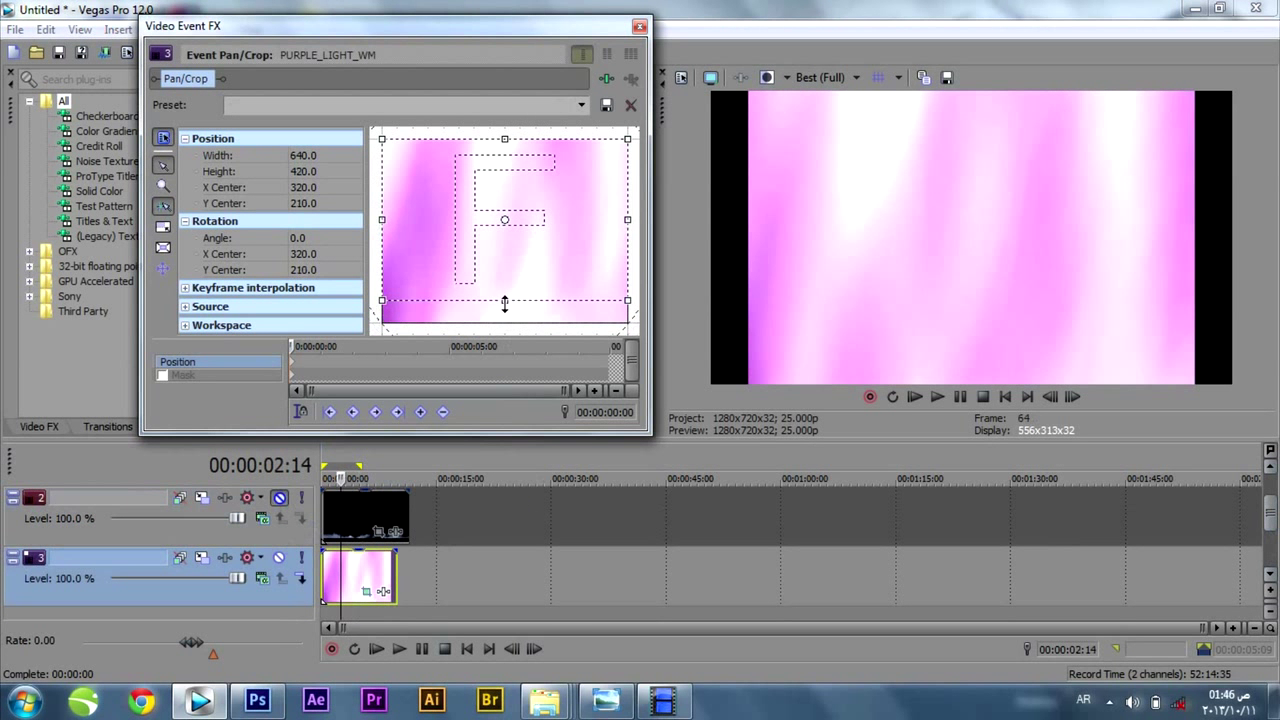
drag(510, 145, 507, 161)
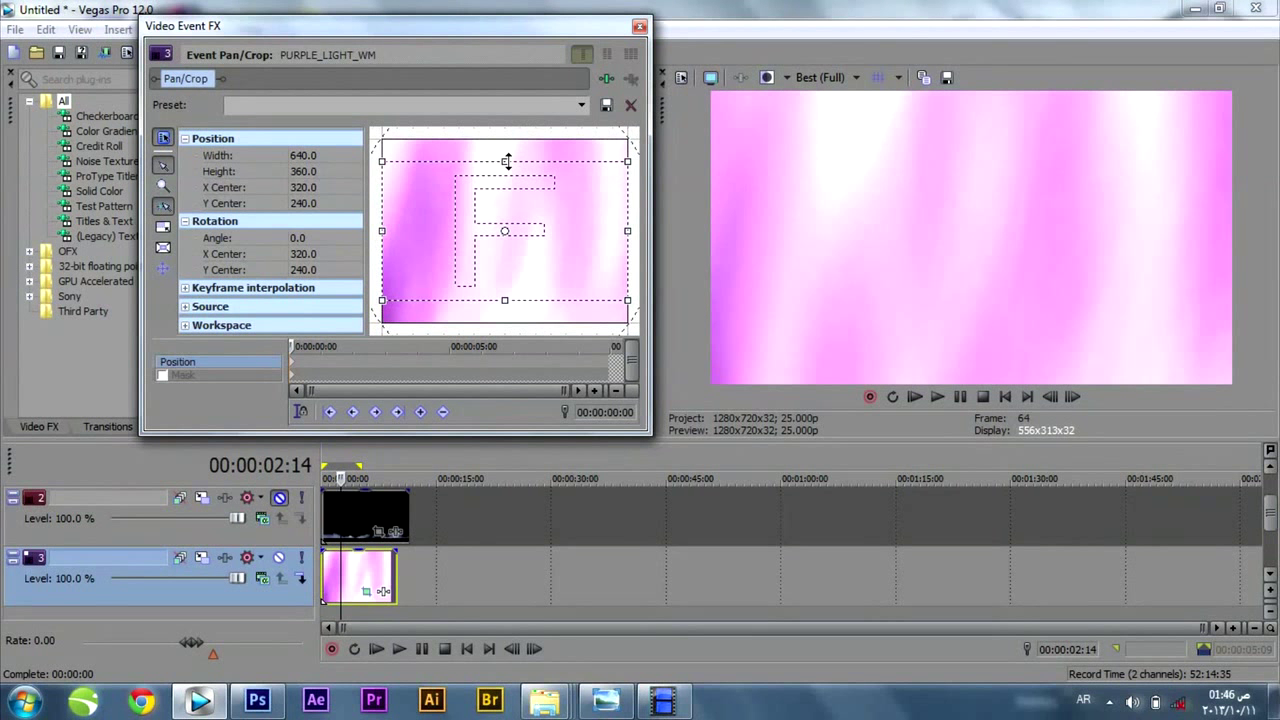
click(639, 26)
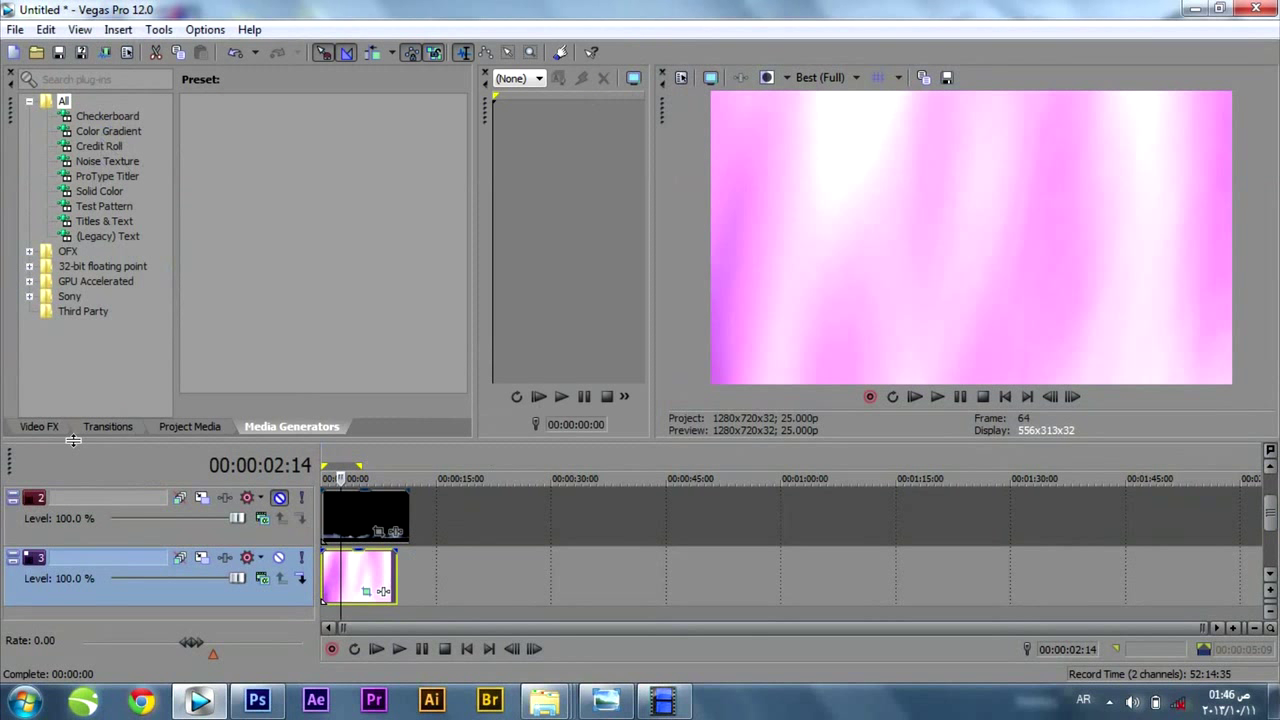
- Apply the 50% Black and White effect preset to PURPLE_LIGHT_WM and set its blend amount to about 0.156
click(40, 427)
click(118, 135)
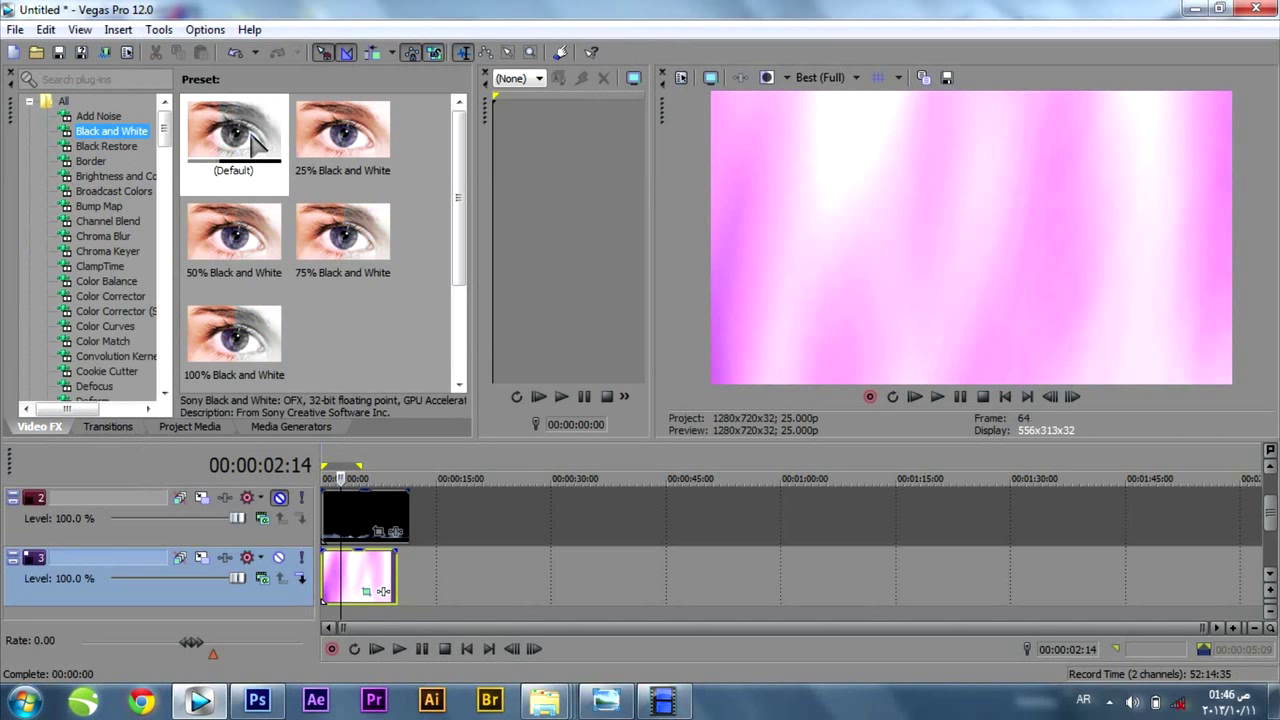
drag(250, 242, 243, 237)
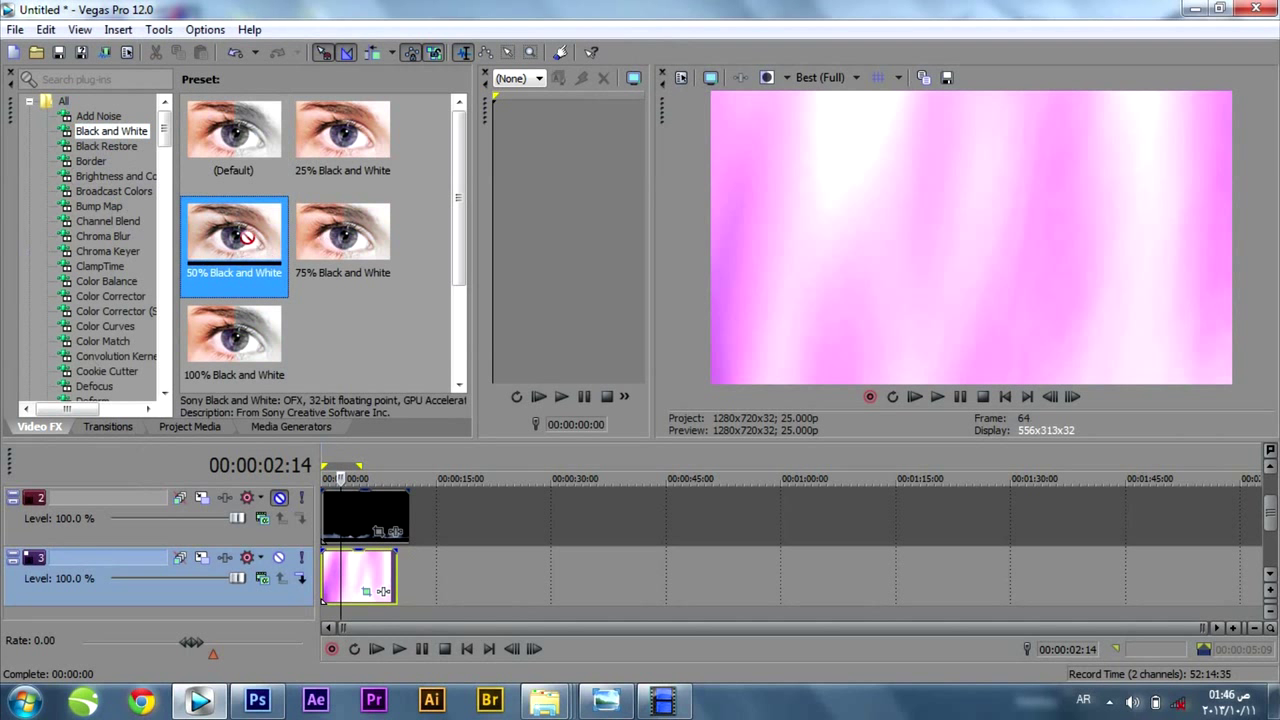
drag(360, 585, 361, 586)
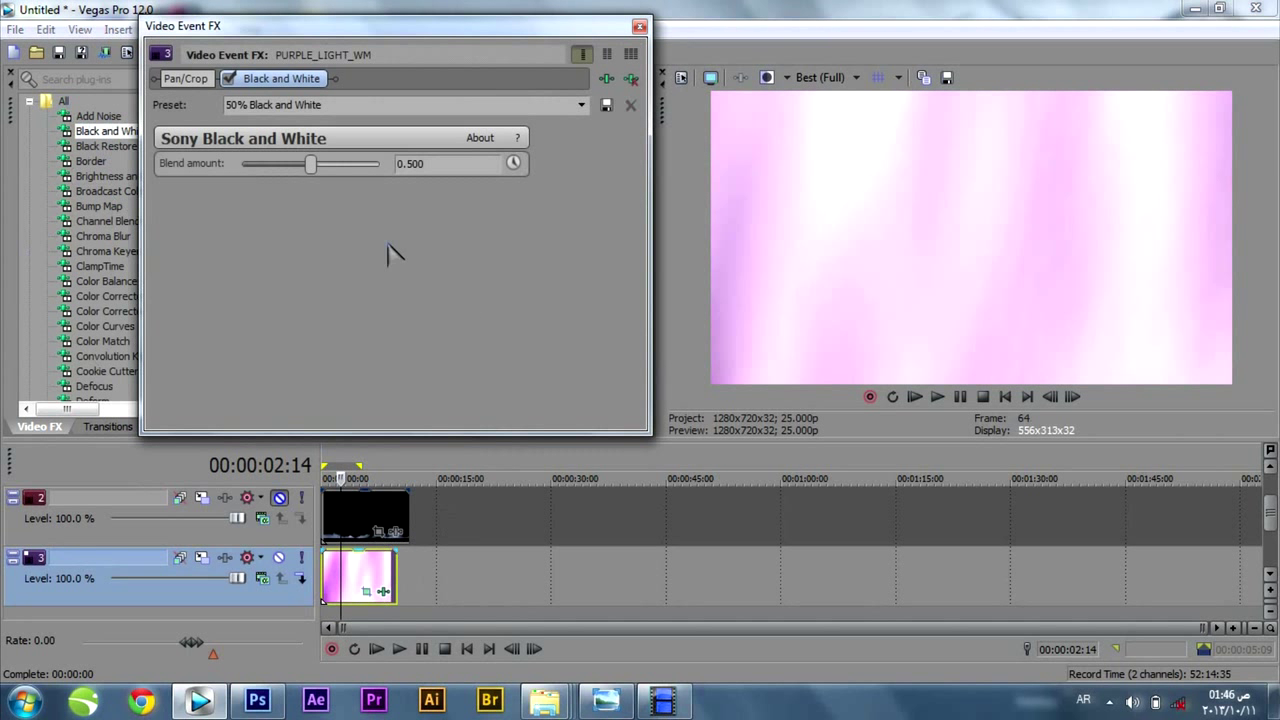
drag(265, 162, 270, 164)
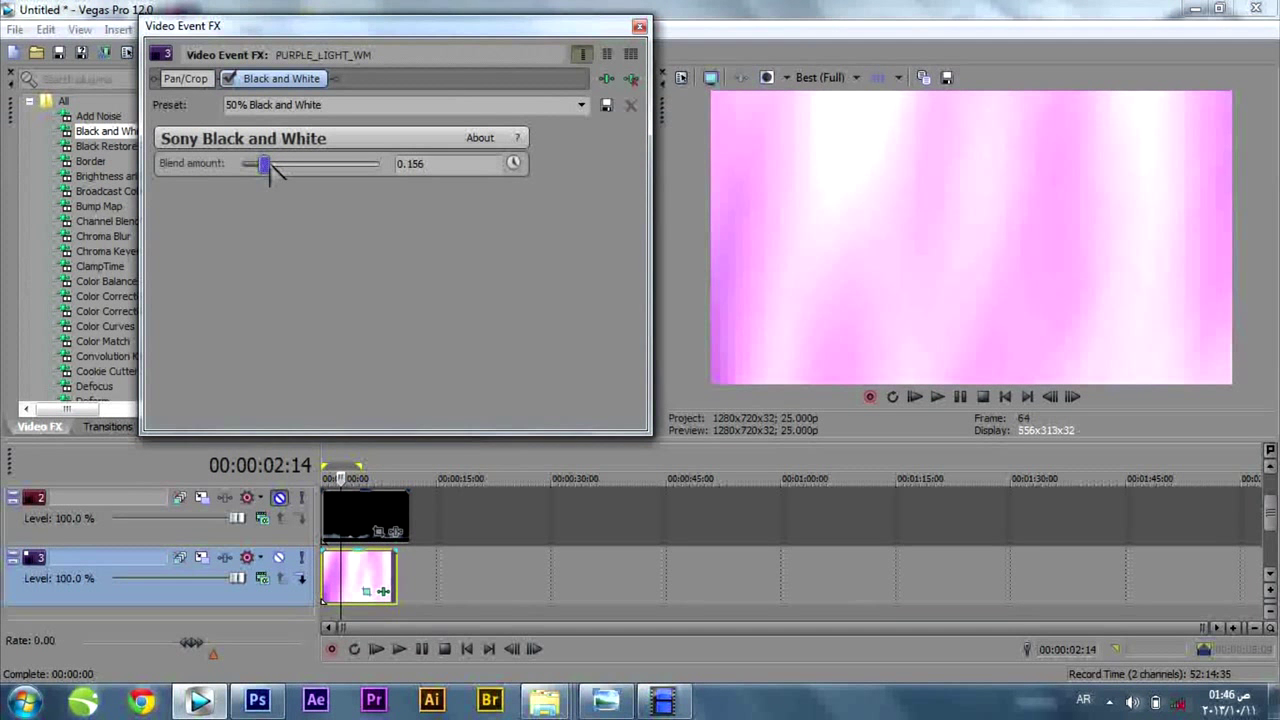
click(640, 29)
- Apply the Darker Brightness and Contrast preset to PURPLE_LIGHT_WM with brightness -0.796, contrast -0.129 and contrast center 0, and preview the clip
click(110, 176)
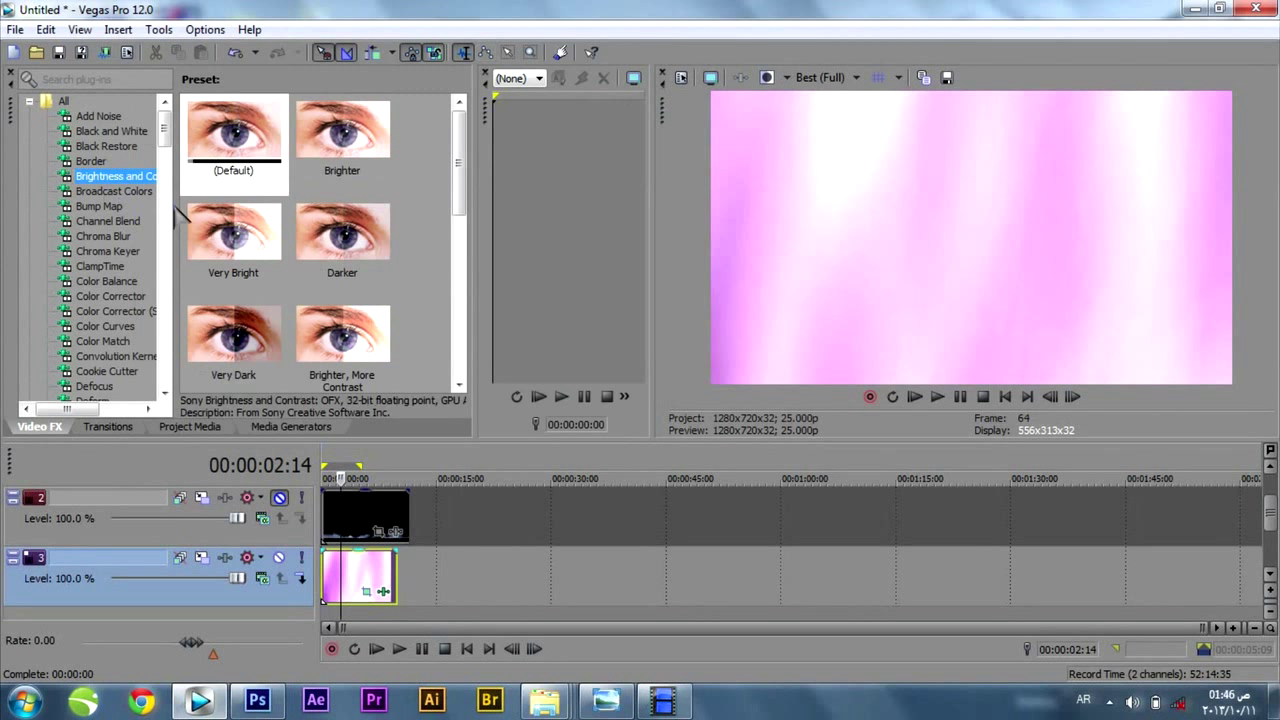
drag(342, 238, 368, 515)
click(639, 28)
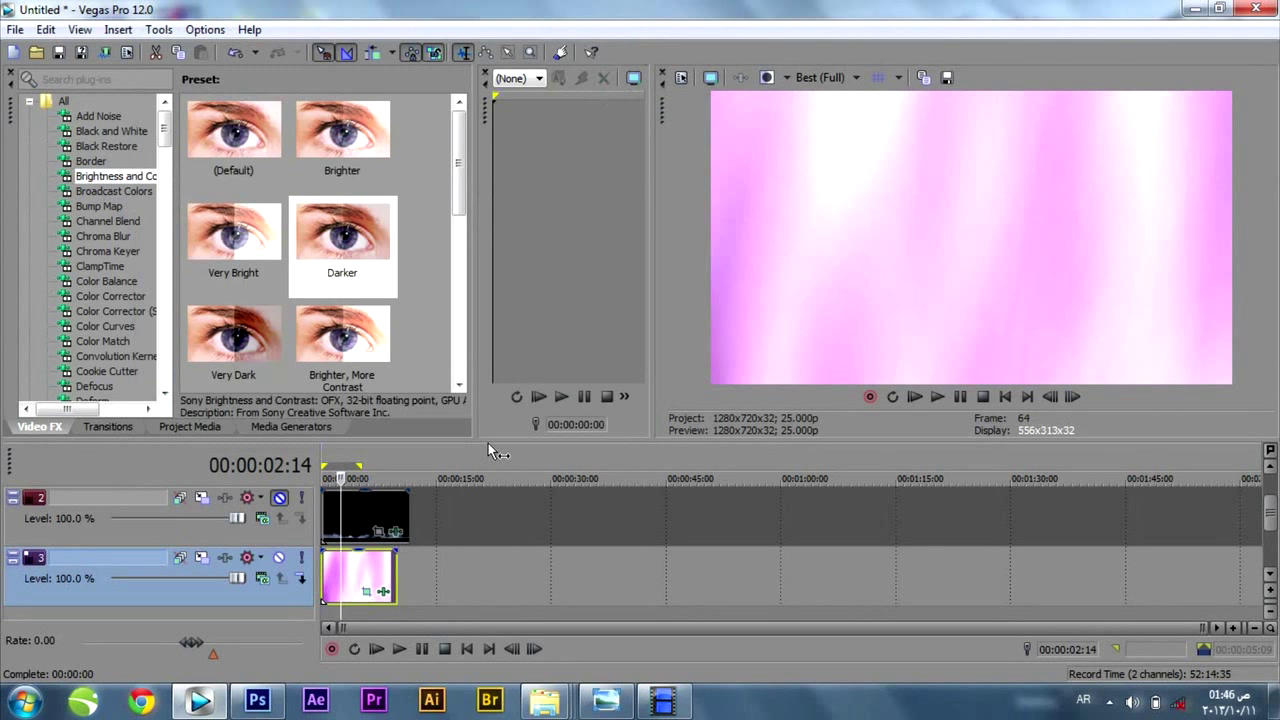
drag(342, 238, 362, 580)
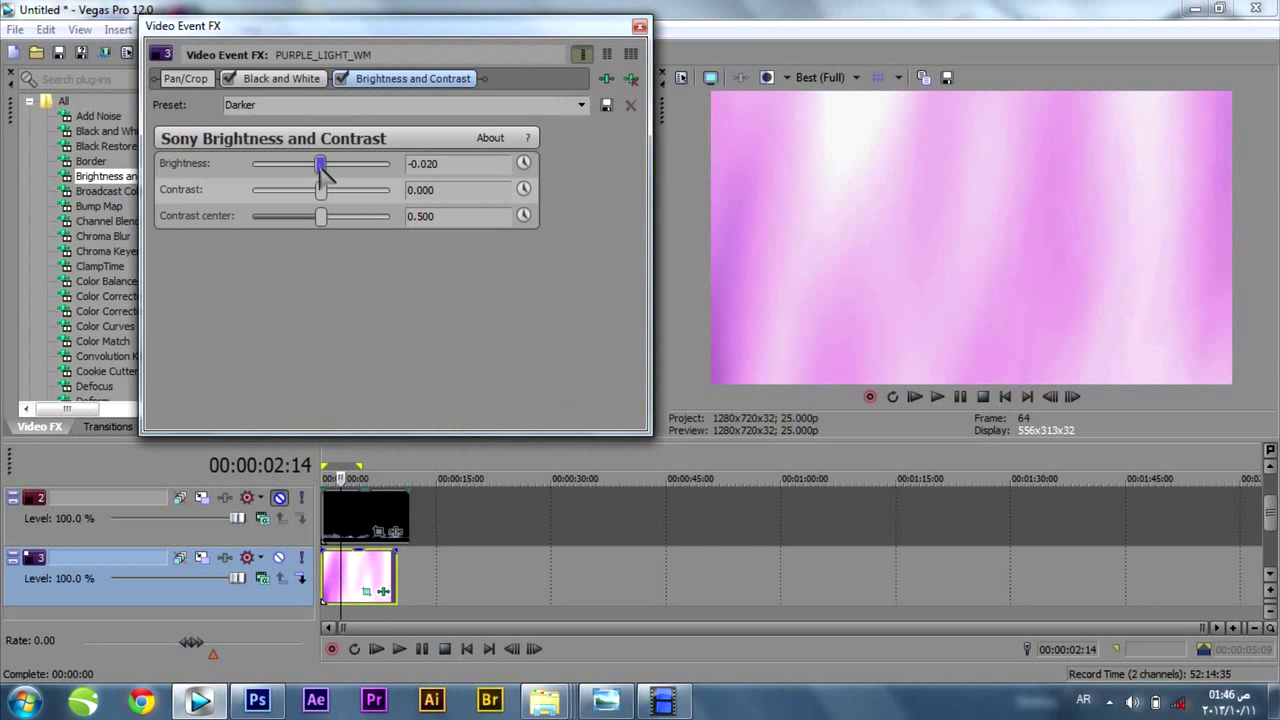
drag(321, 163, 315, 190)
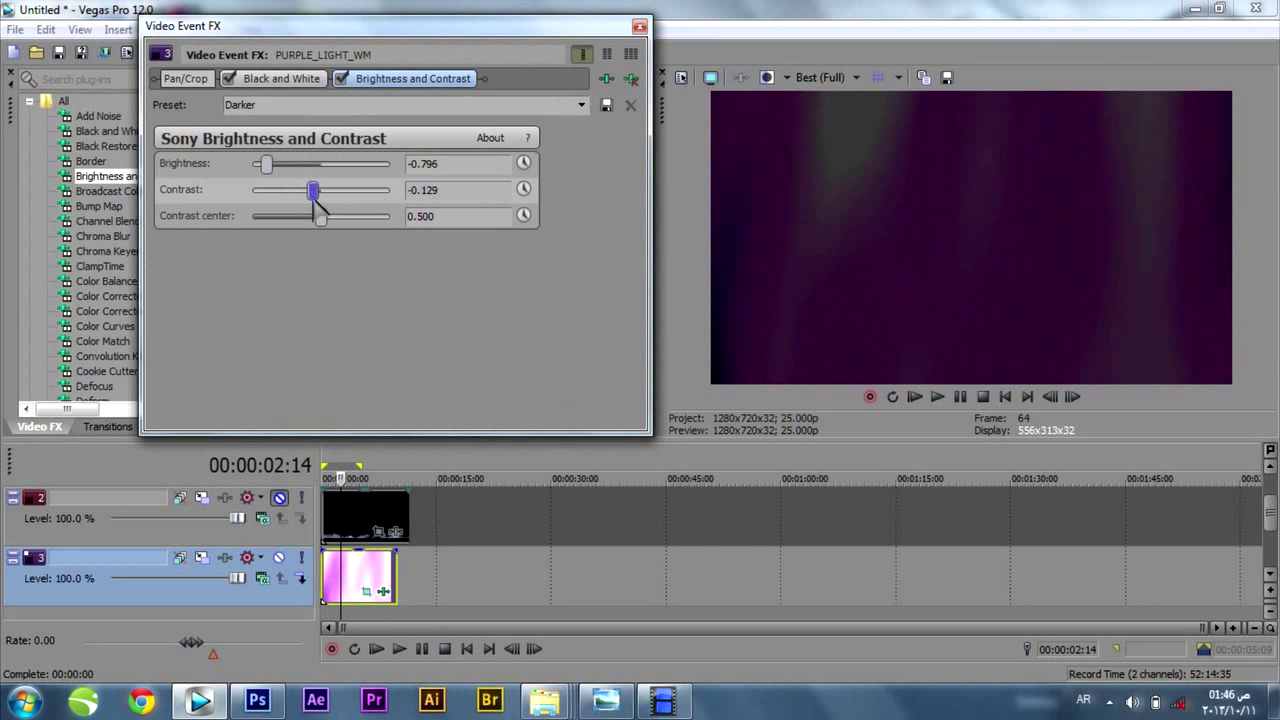
drag(265, 216, 238, 215)
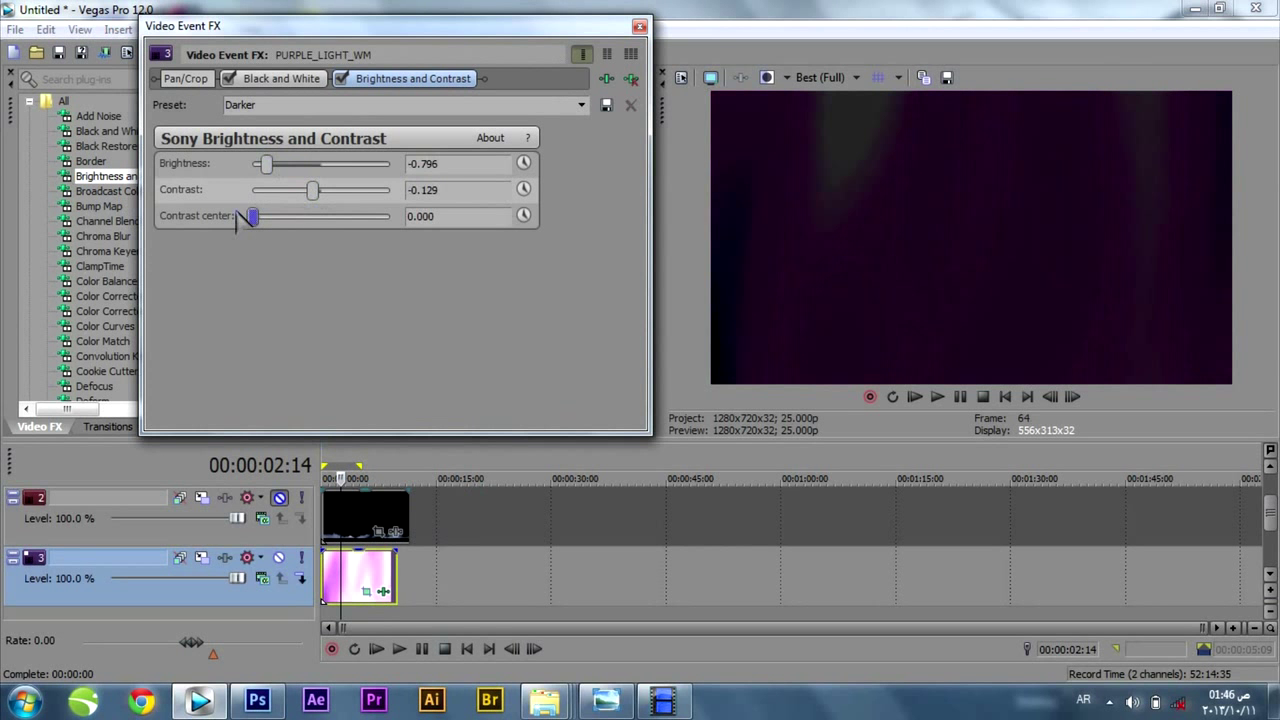
click(640, 27)
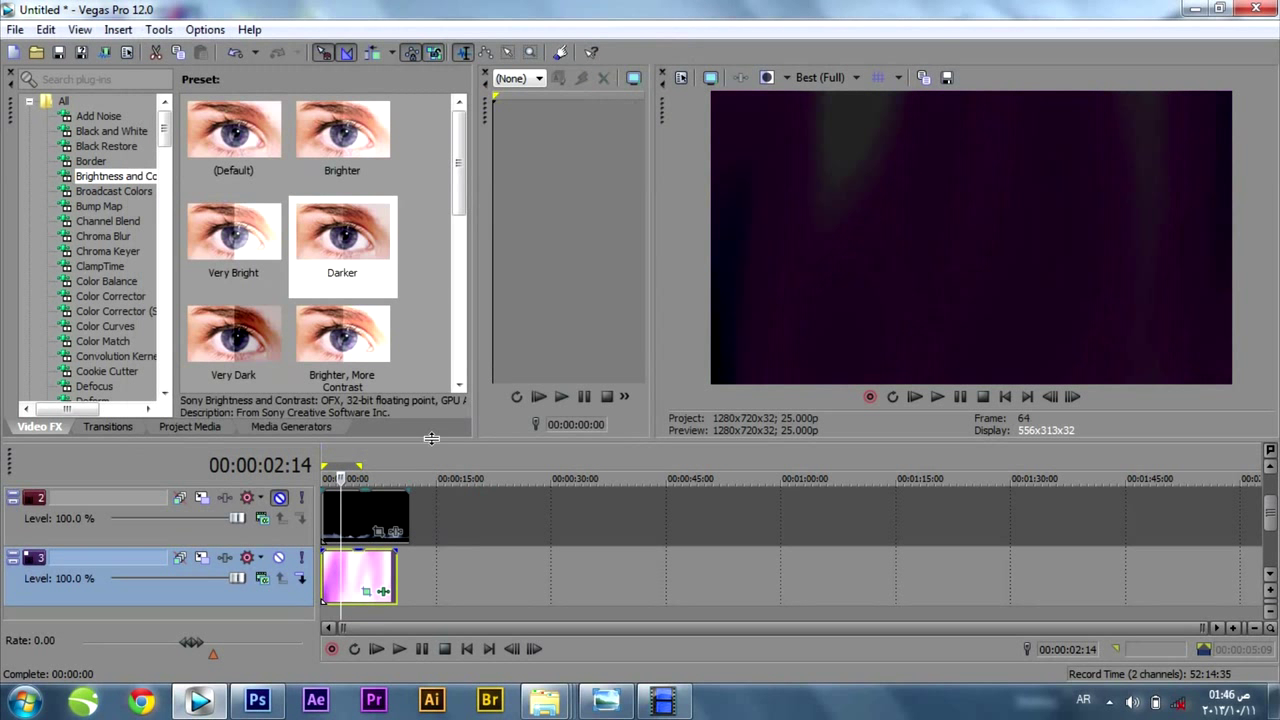
key(space)
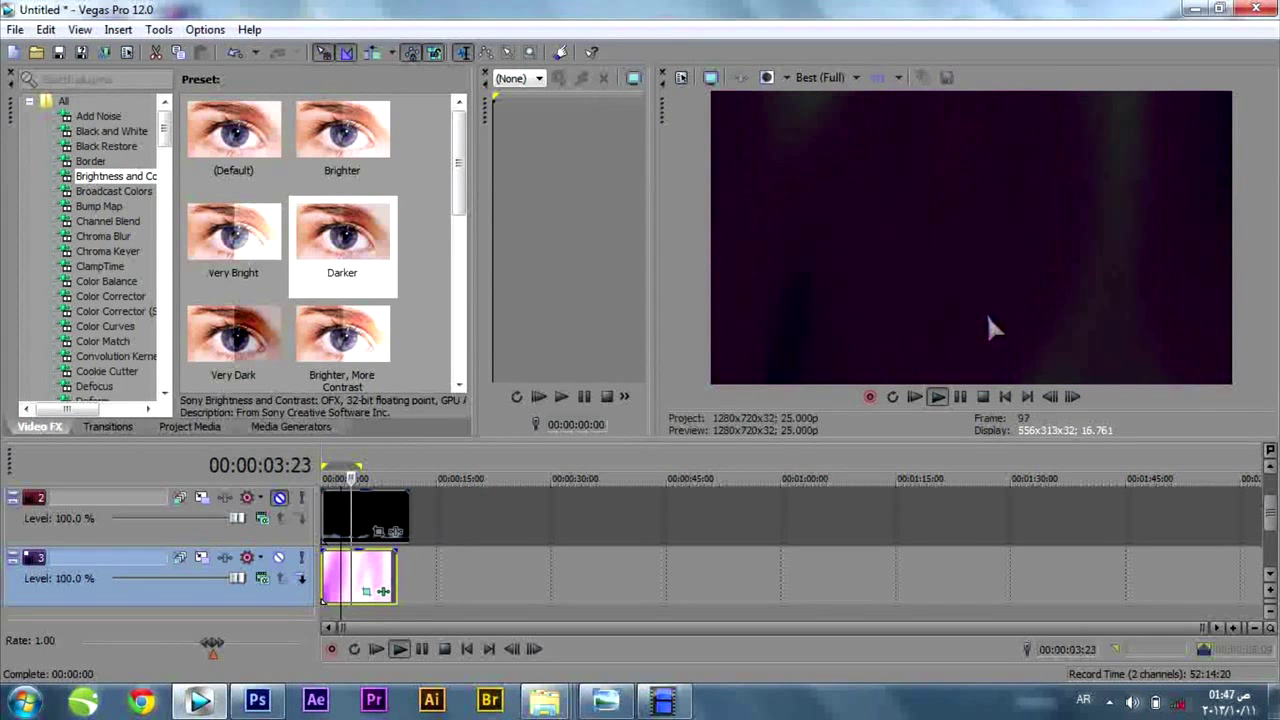
key(space)
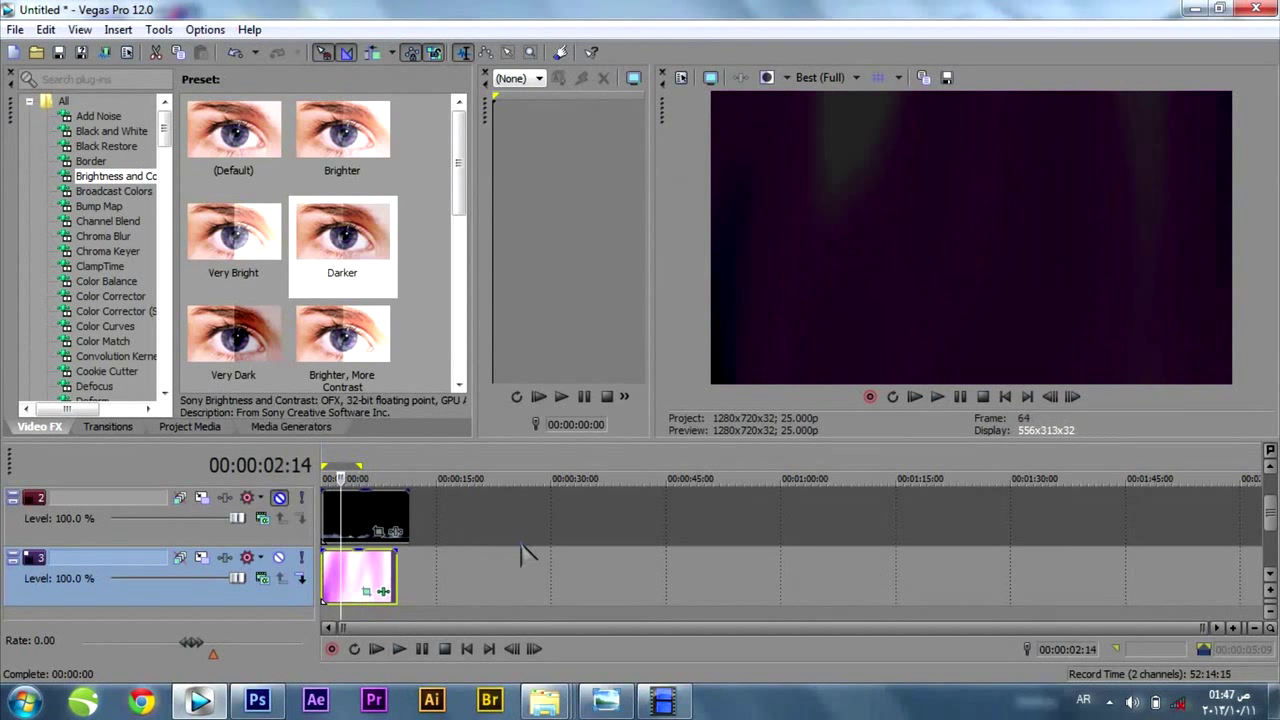
- Unmute the Wisp track and change its compositing mode so the smoke blends over the dark purple background
click(361, 524)
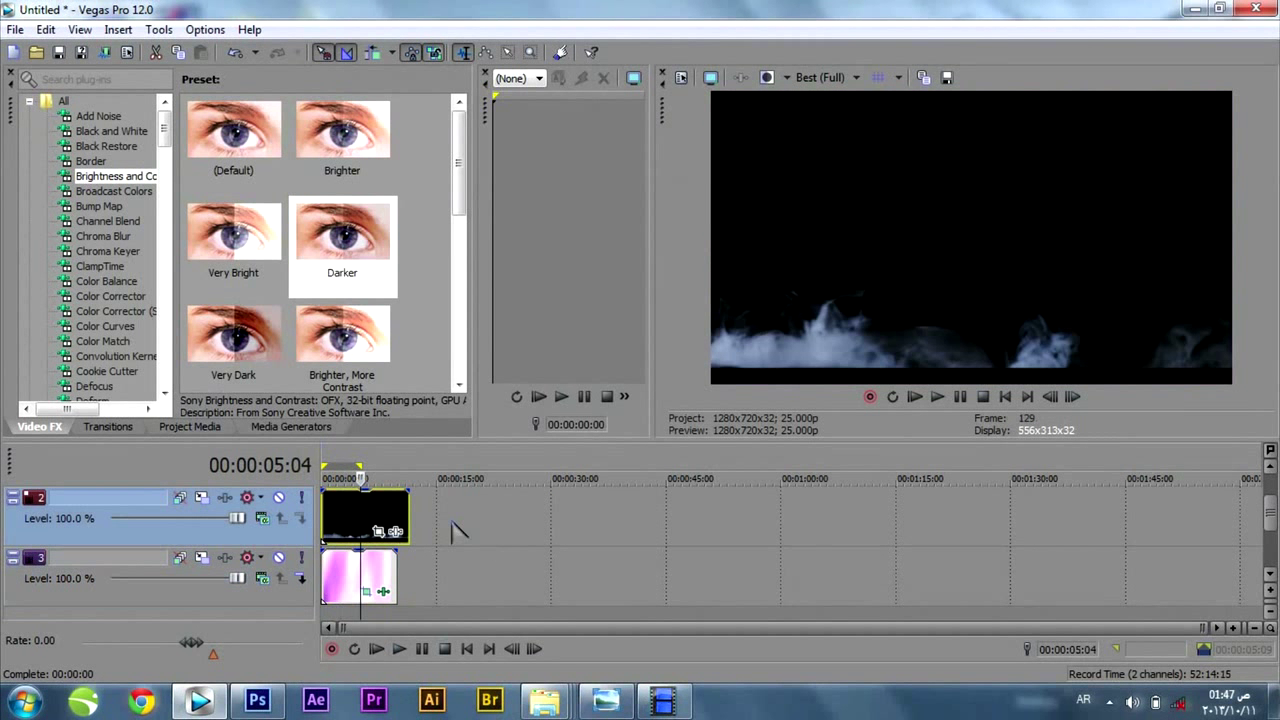
click(387, 510)
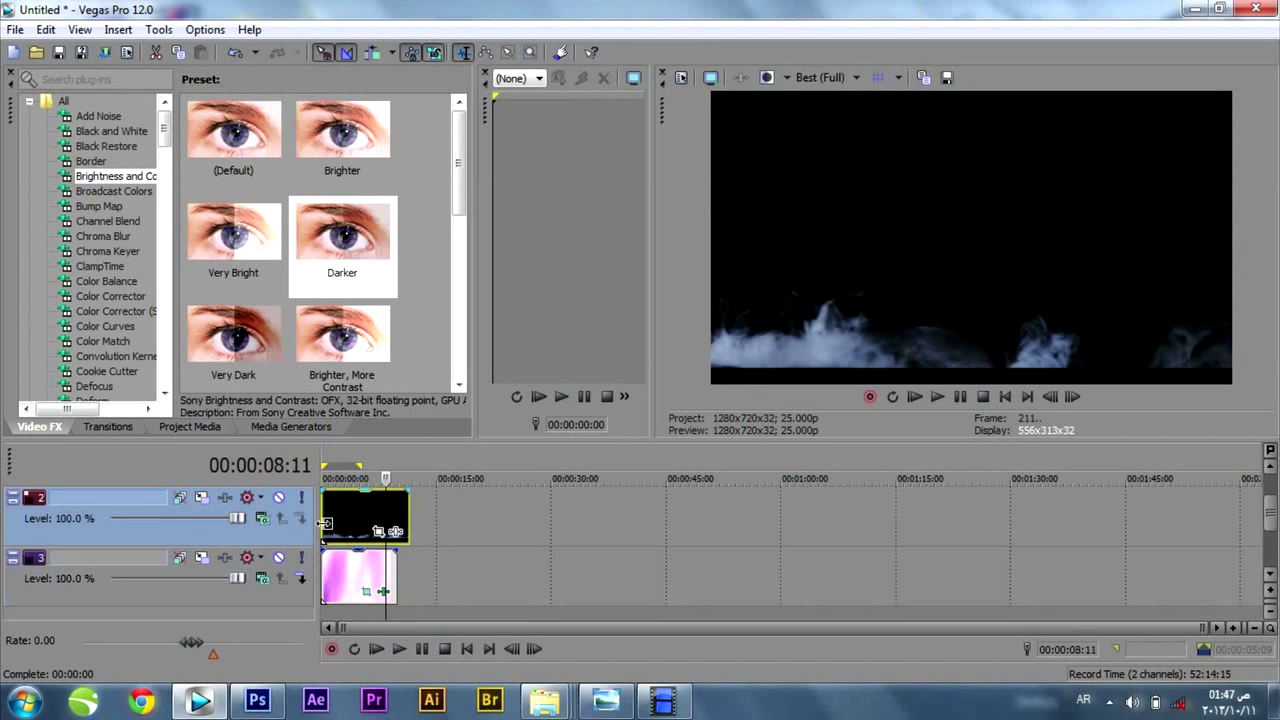
click(262, 518)
click(294, 272)
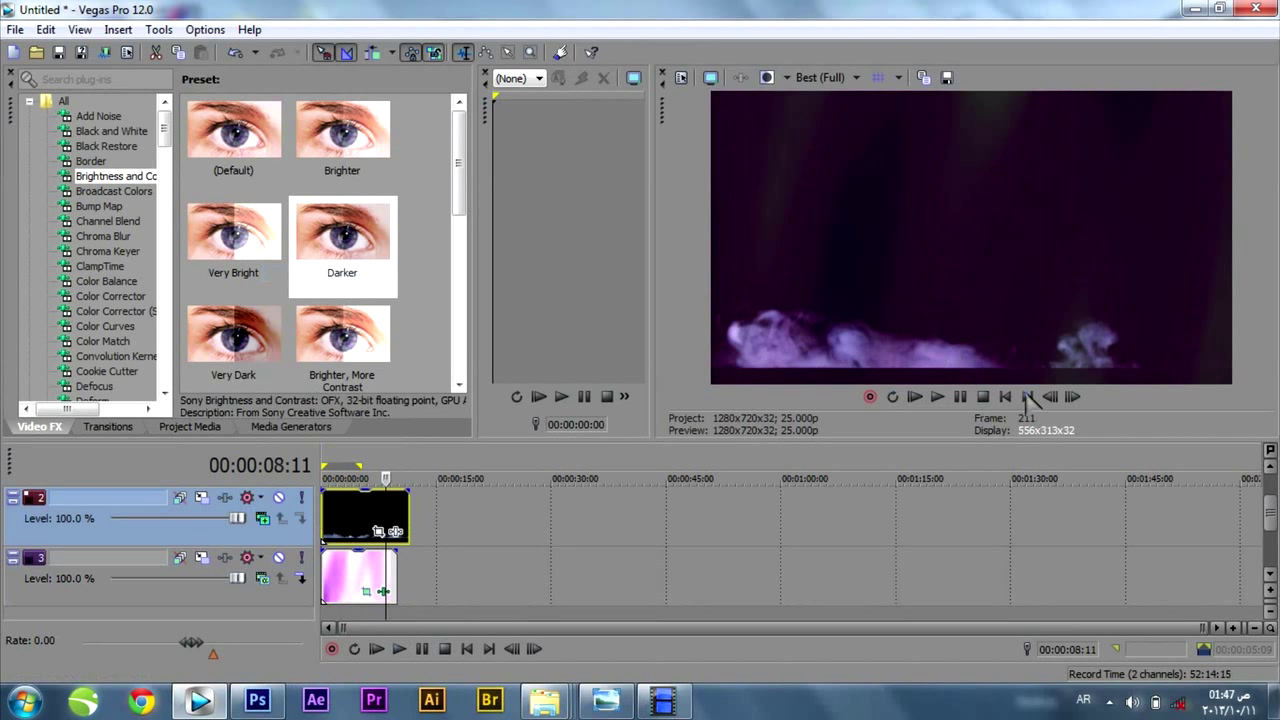
- Shift the Wisp clip's crop frame to Y center 315 so the smoke reaches the picture's lower edge
click(381, 532)
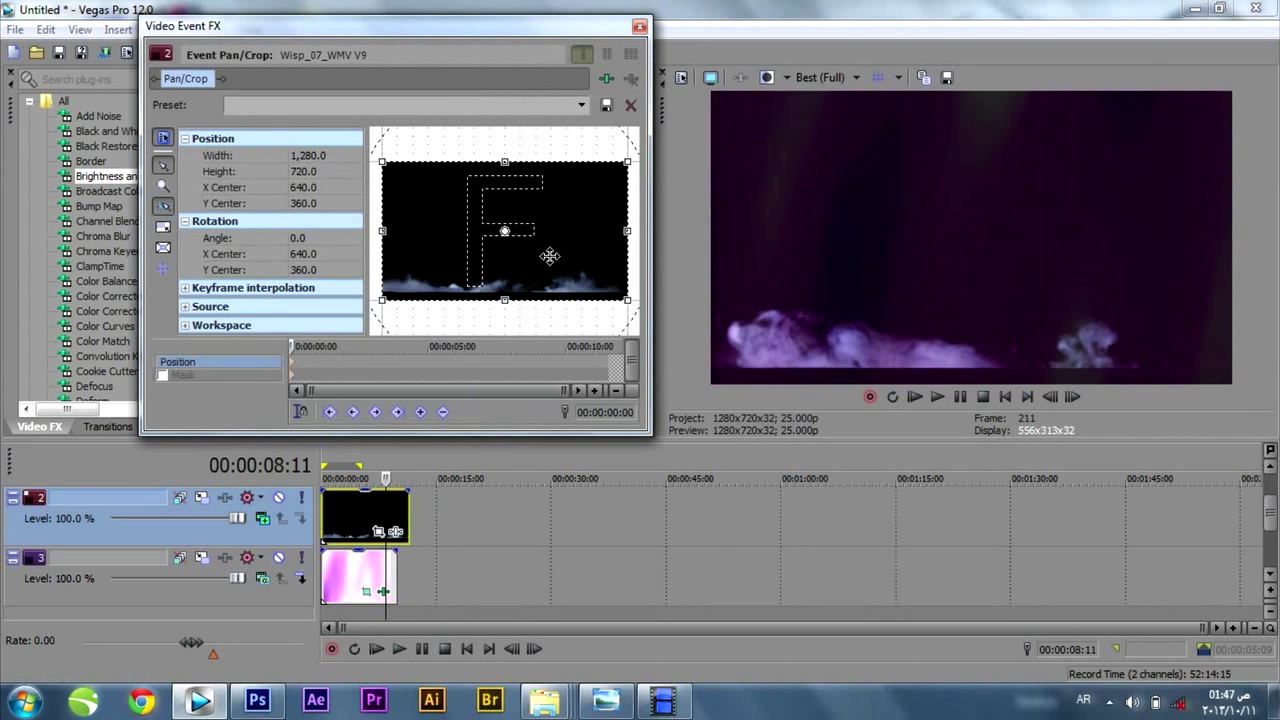
drag(521, 305, 521, 297)
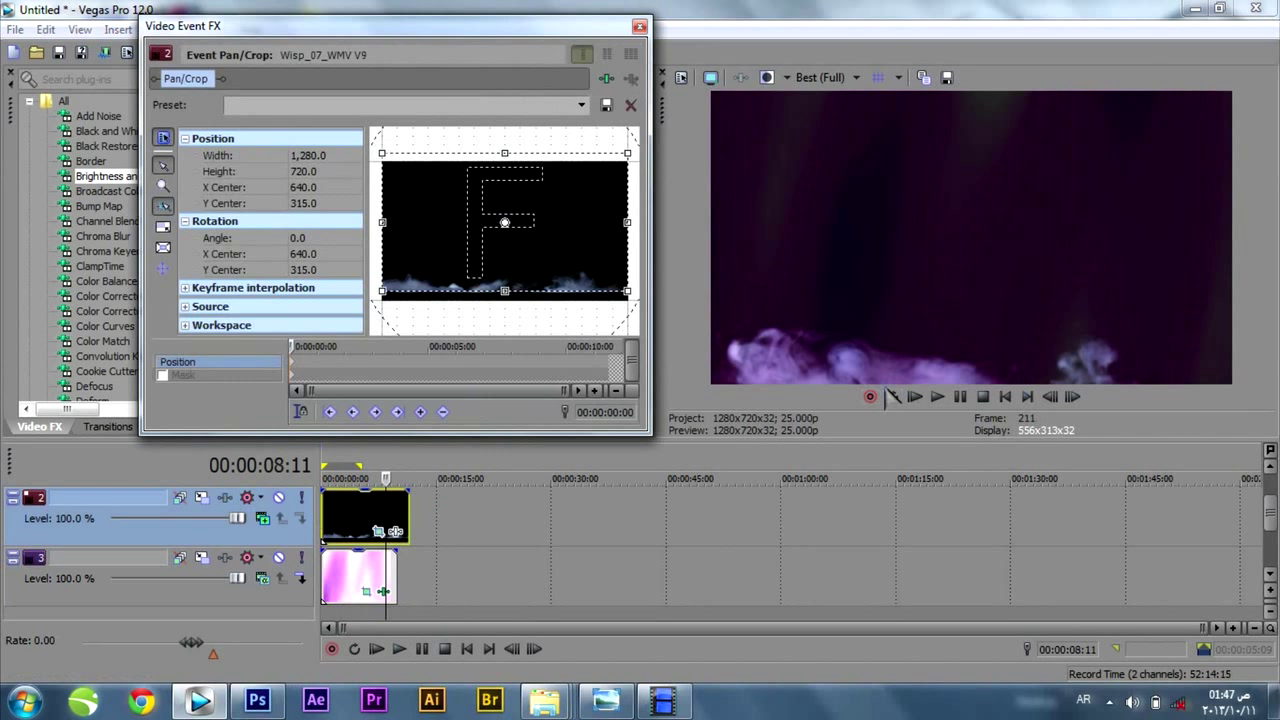
click(639, 27)
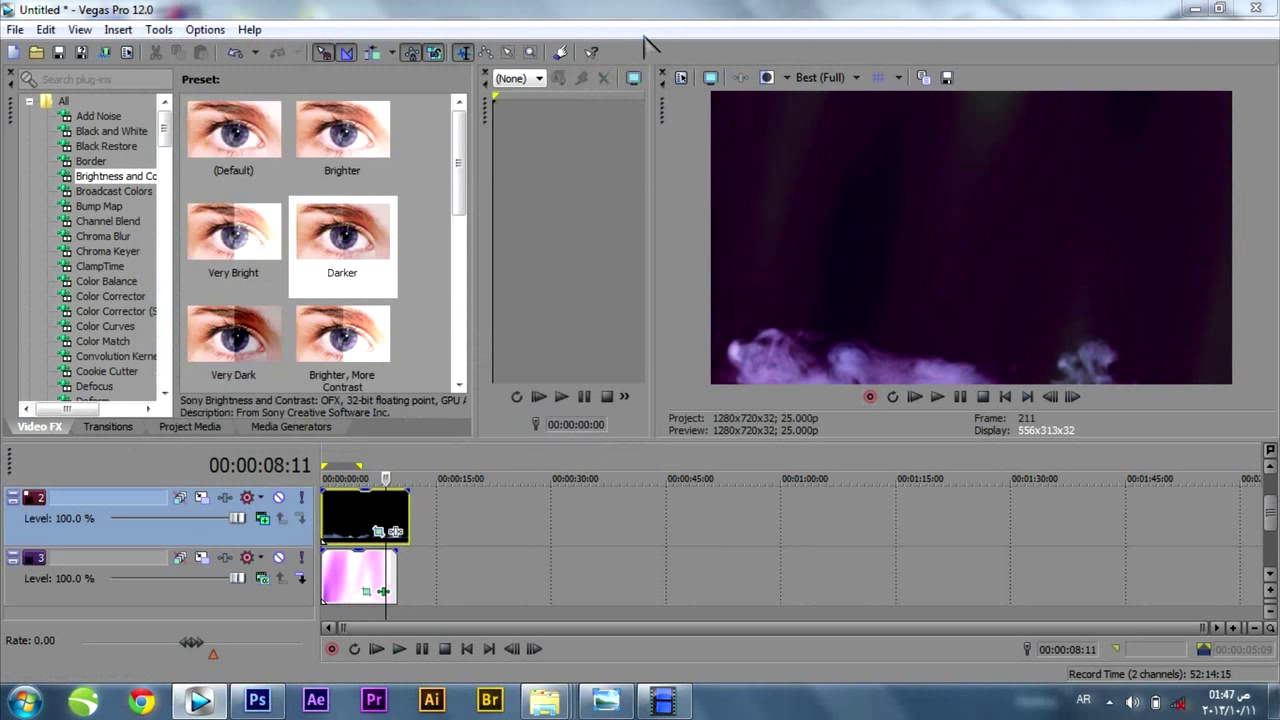
- Duplicate the Wisp track and flip the upper copy's clip both horizontally and vertically in Event Pan/Crop
right_click(303, 540)
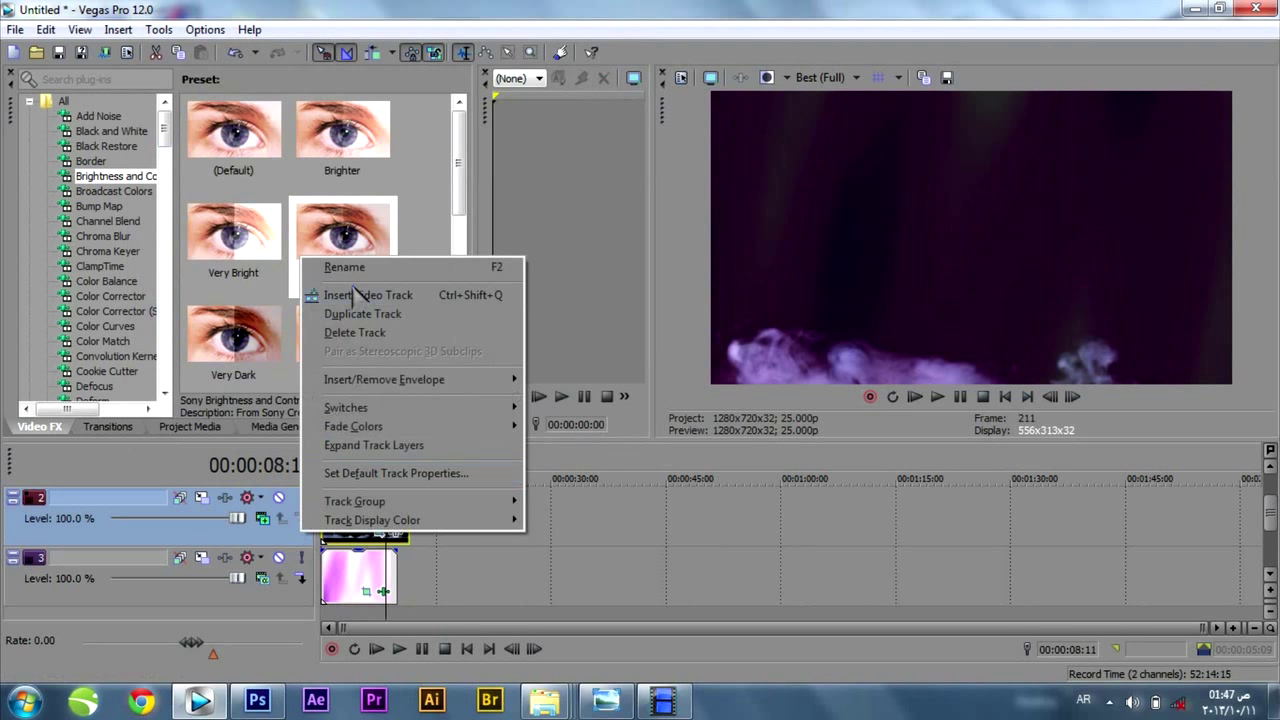
click(397, 318)
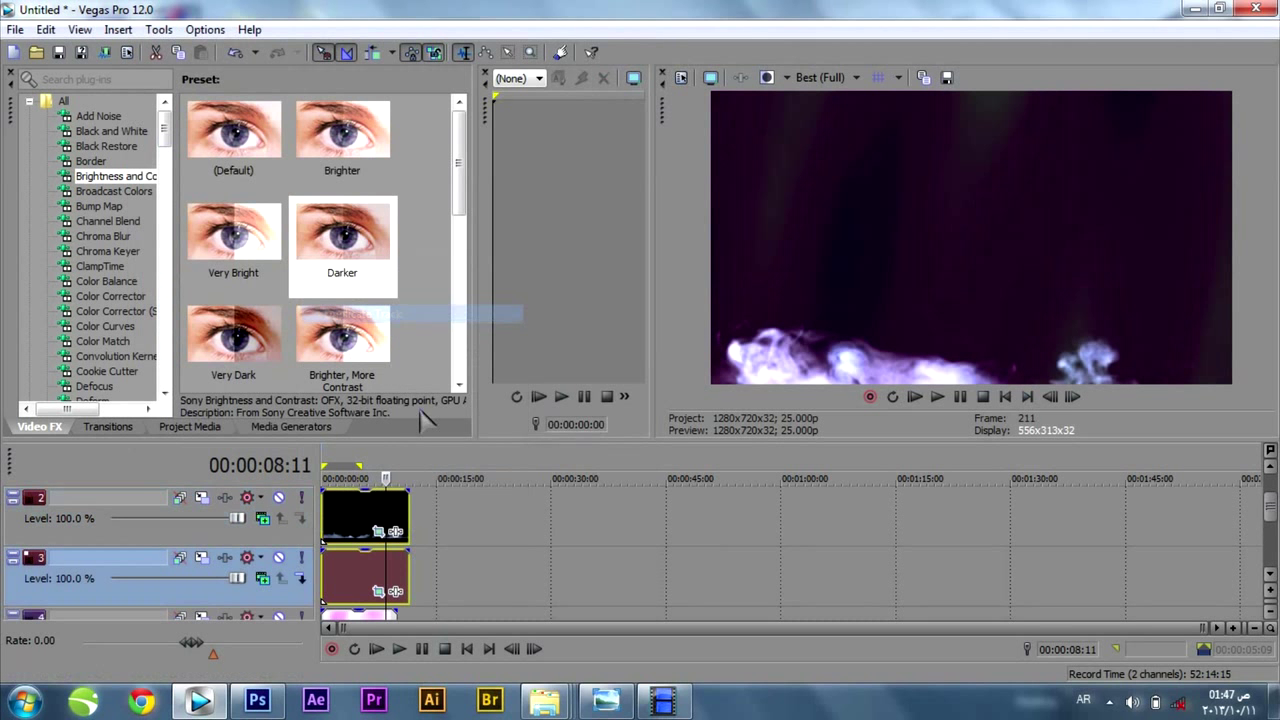
click(366, 518)
click(378, 531)
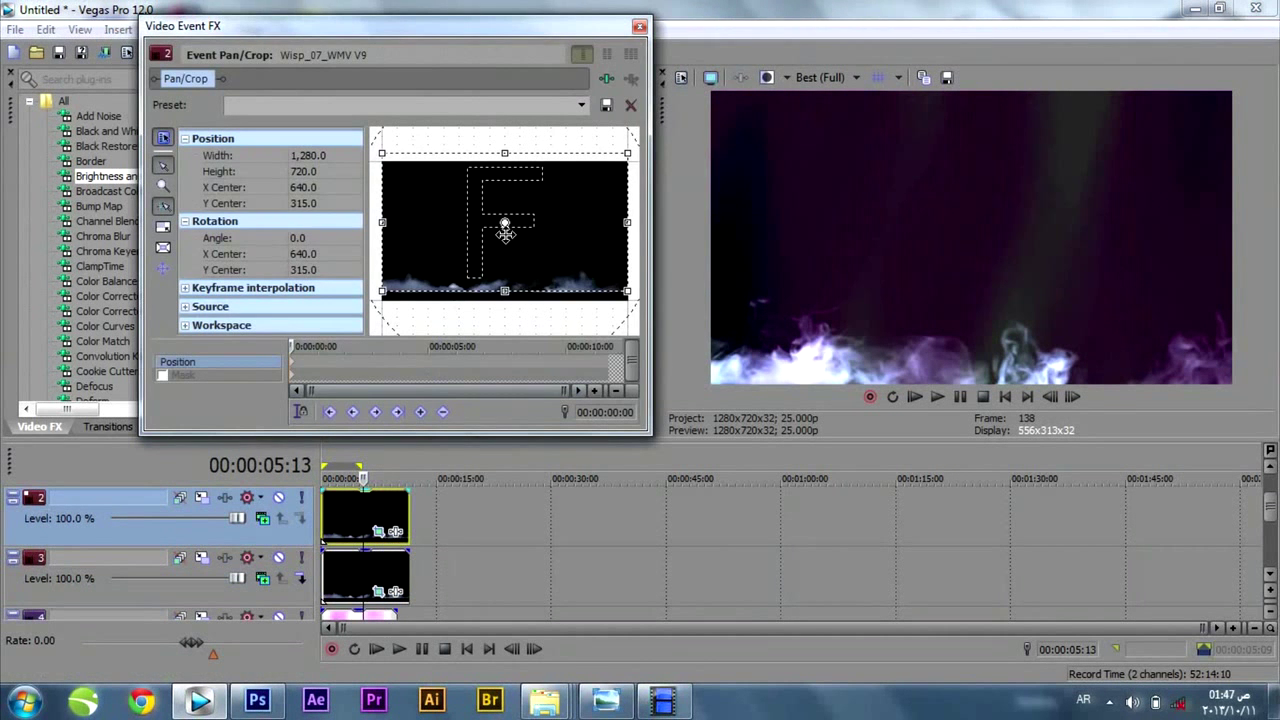
right_click(505, 232)
click(570, 287)
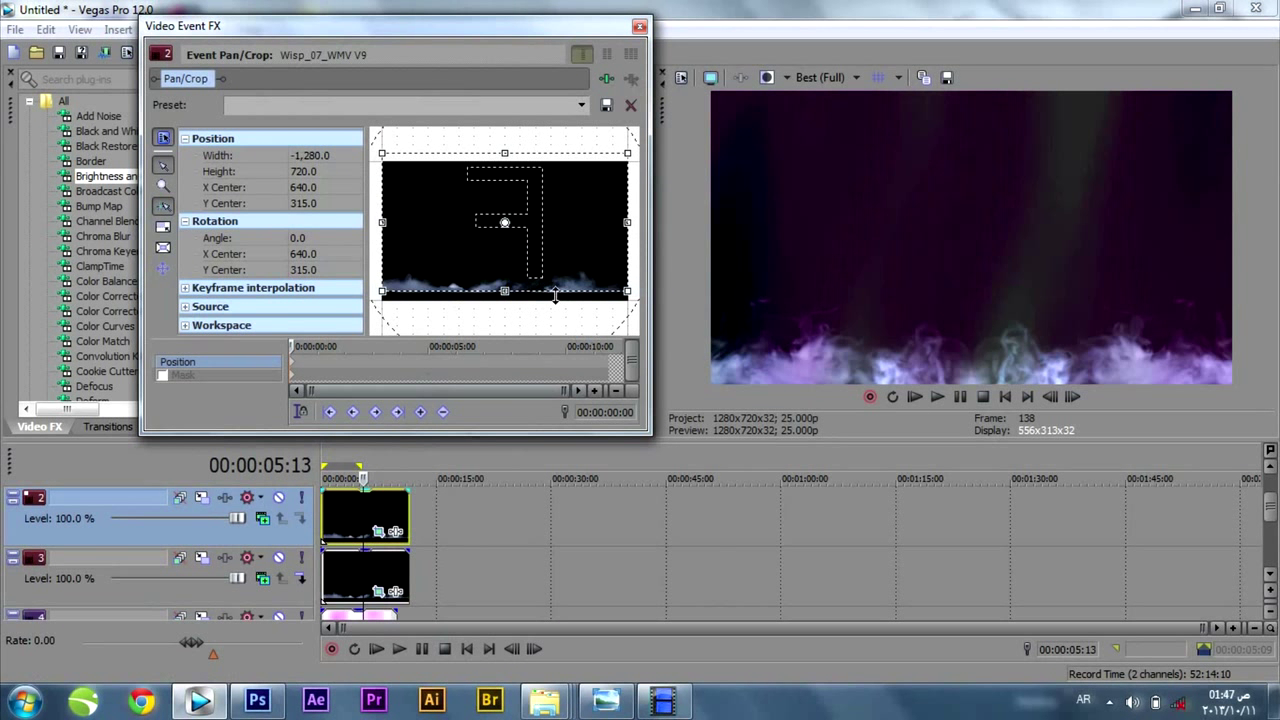
right_click(550, 262)
click(600, 337)
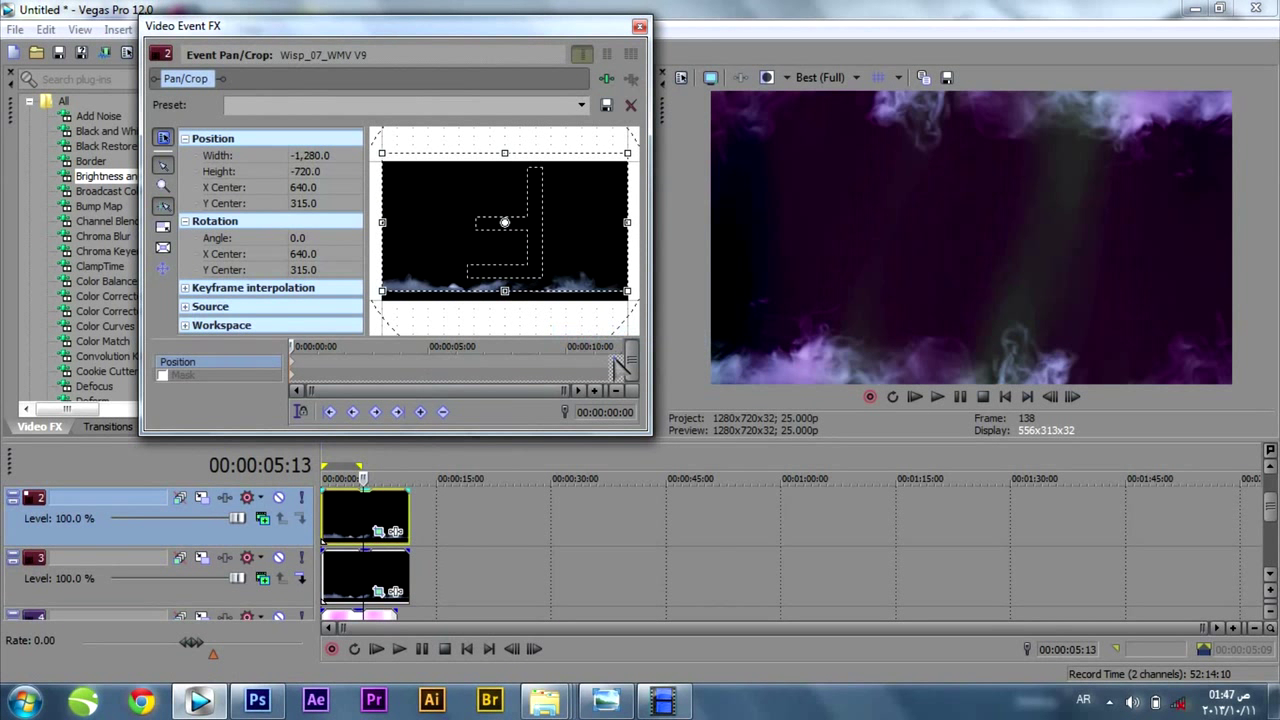
- Preview the mirrored smoke from the start of the timeline and lower both Wisp clips' opacity to about half
click(641, 27)
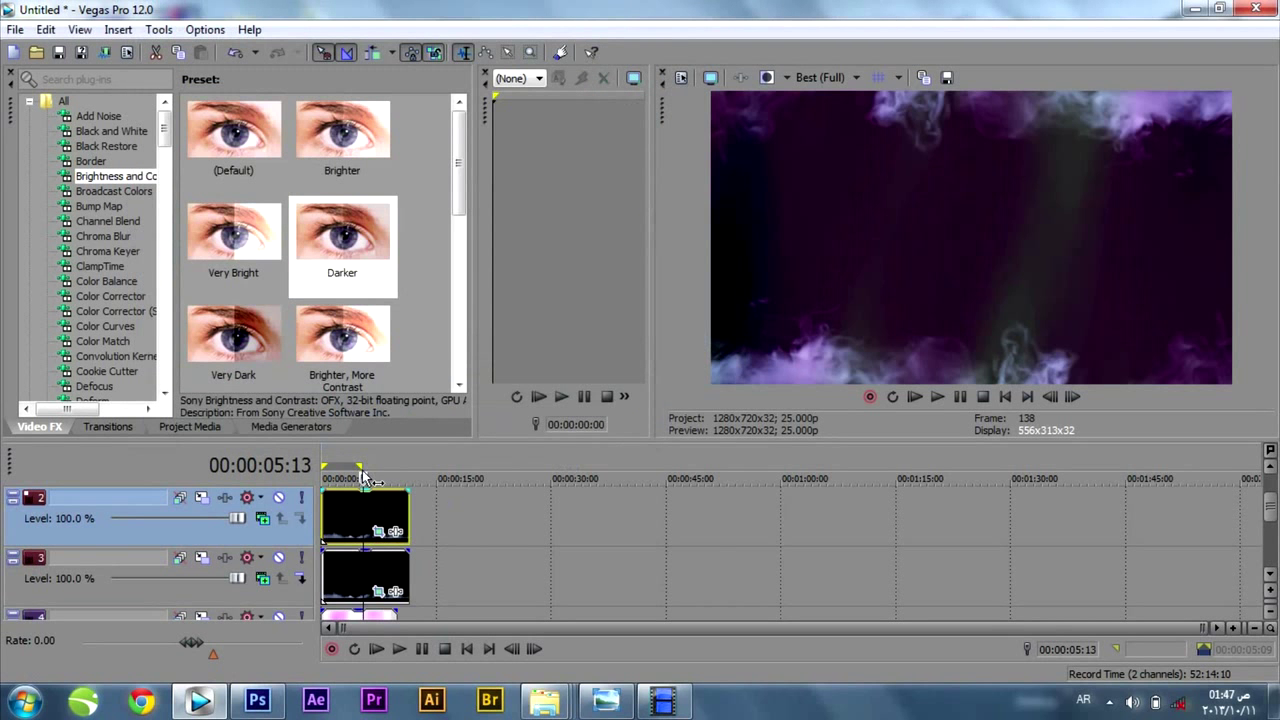
drag(363, 476, 322, 476)
key(space)
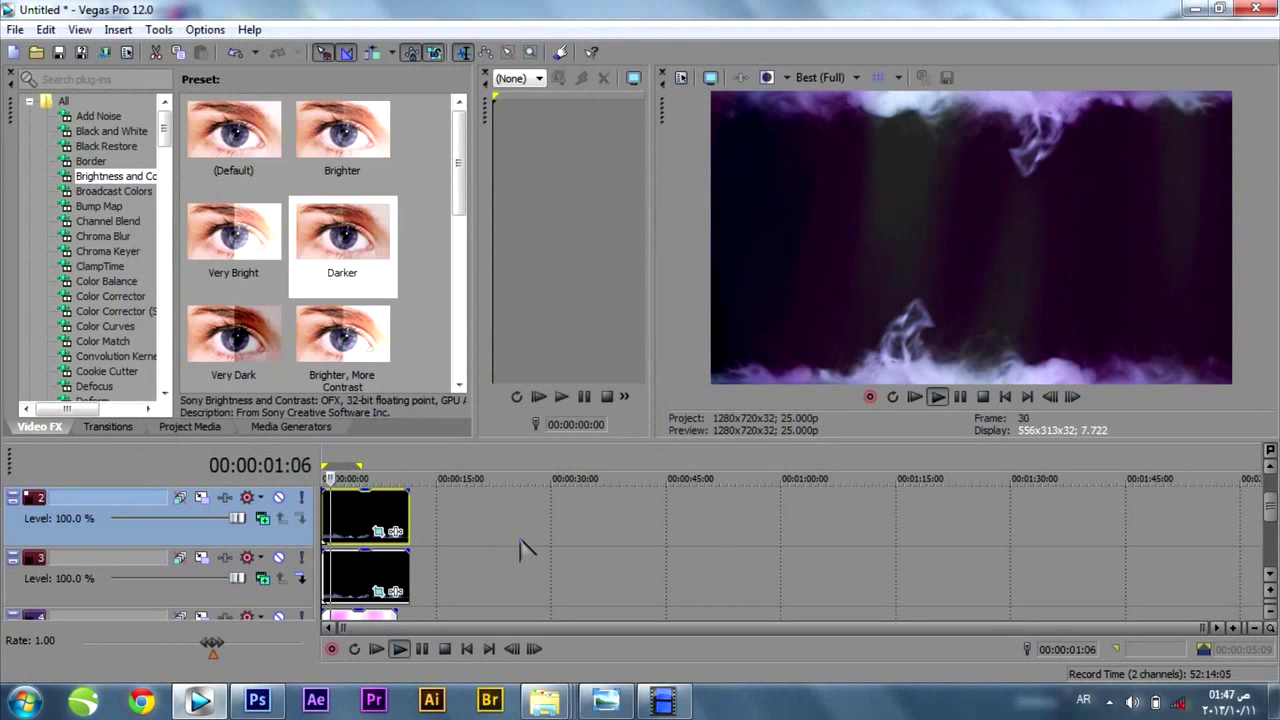
key(space)
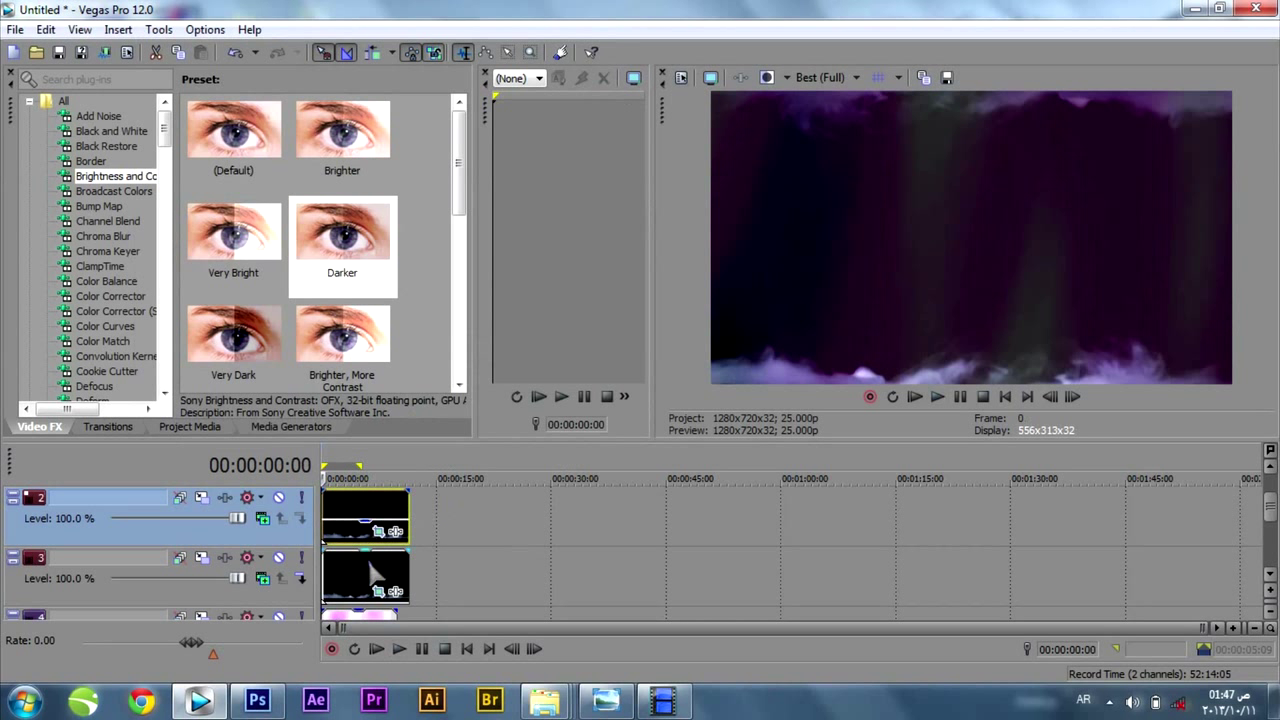
drag(367, 563, 365, 586)
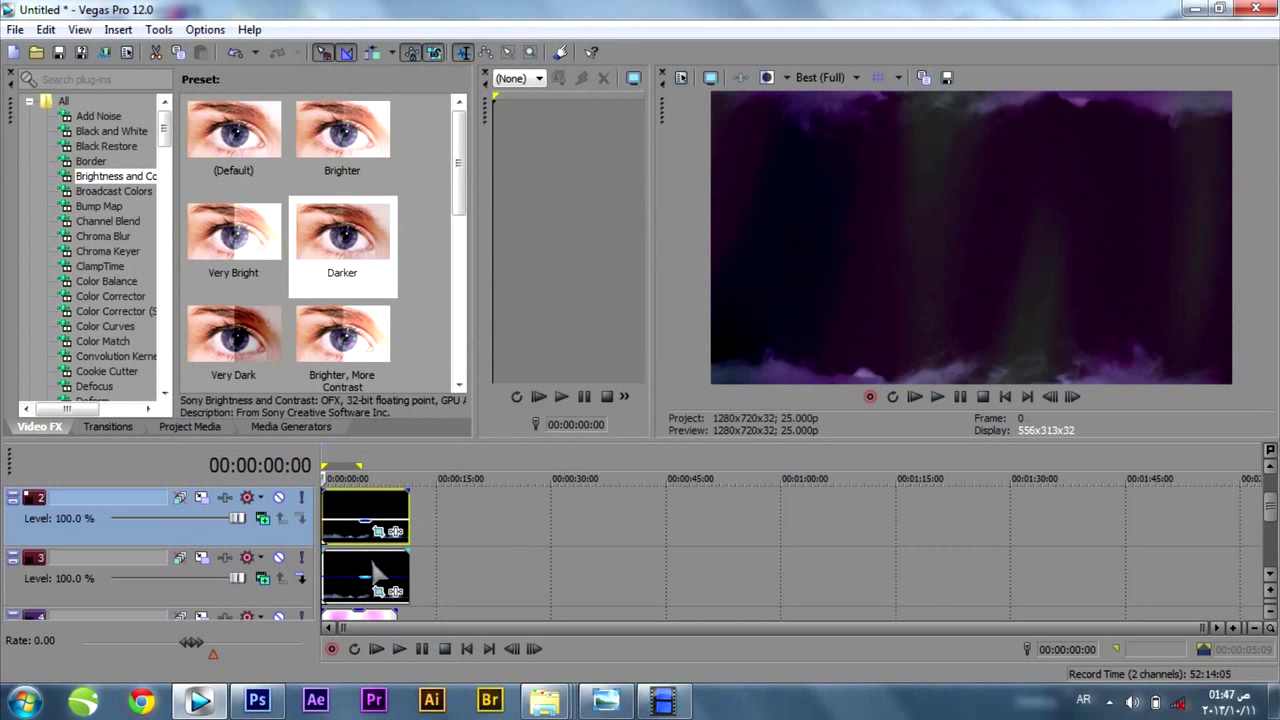
- Apply the Lower-Left Spotlight Bump Map preset to PURPLE_LIGHT_WM with intensity 0.293, focus 0.619 and bump height 0.068
scroll(1250, 520, down, 1)
click(366, 575)
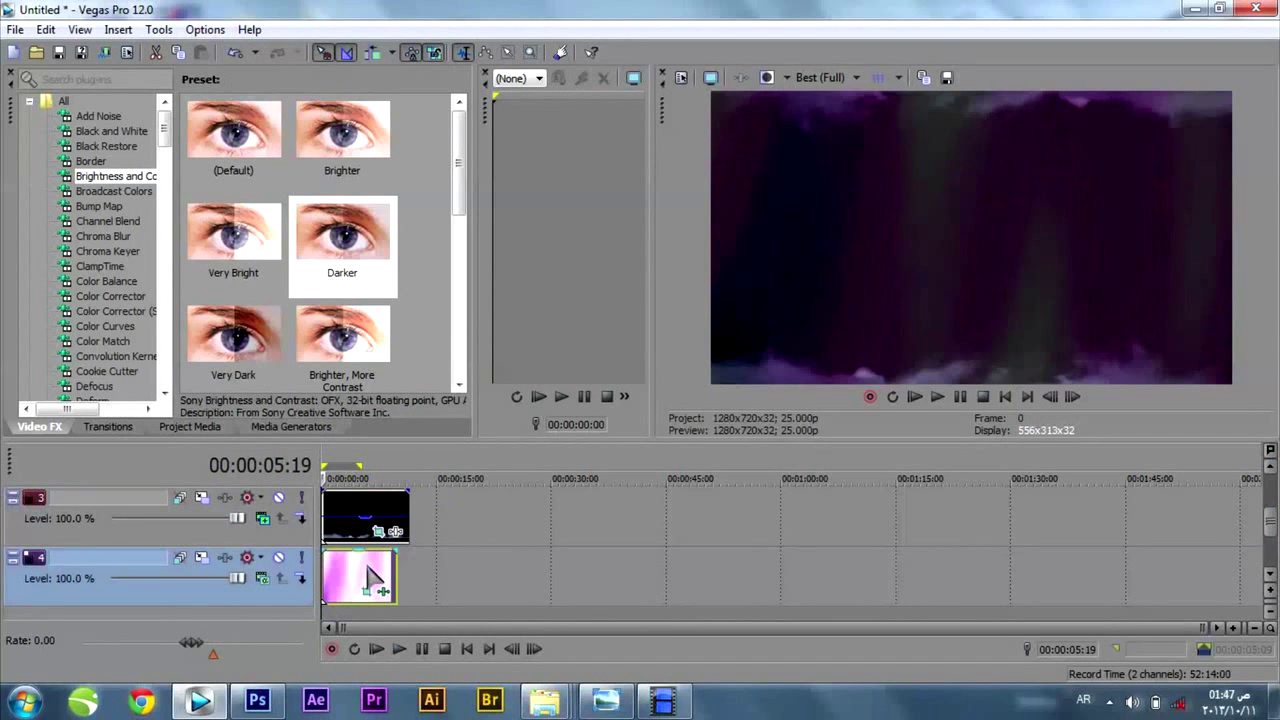
click(108, 206)
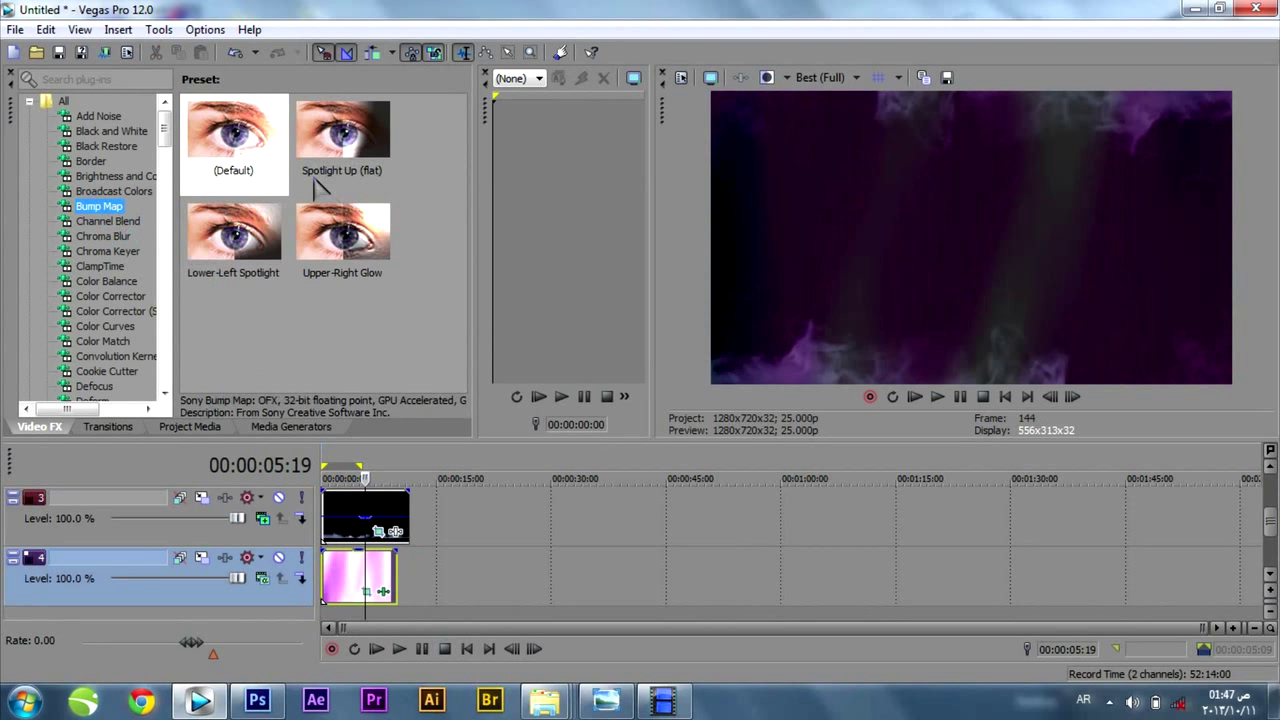
drag(240, 230, 362, 580)
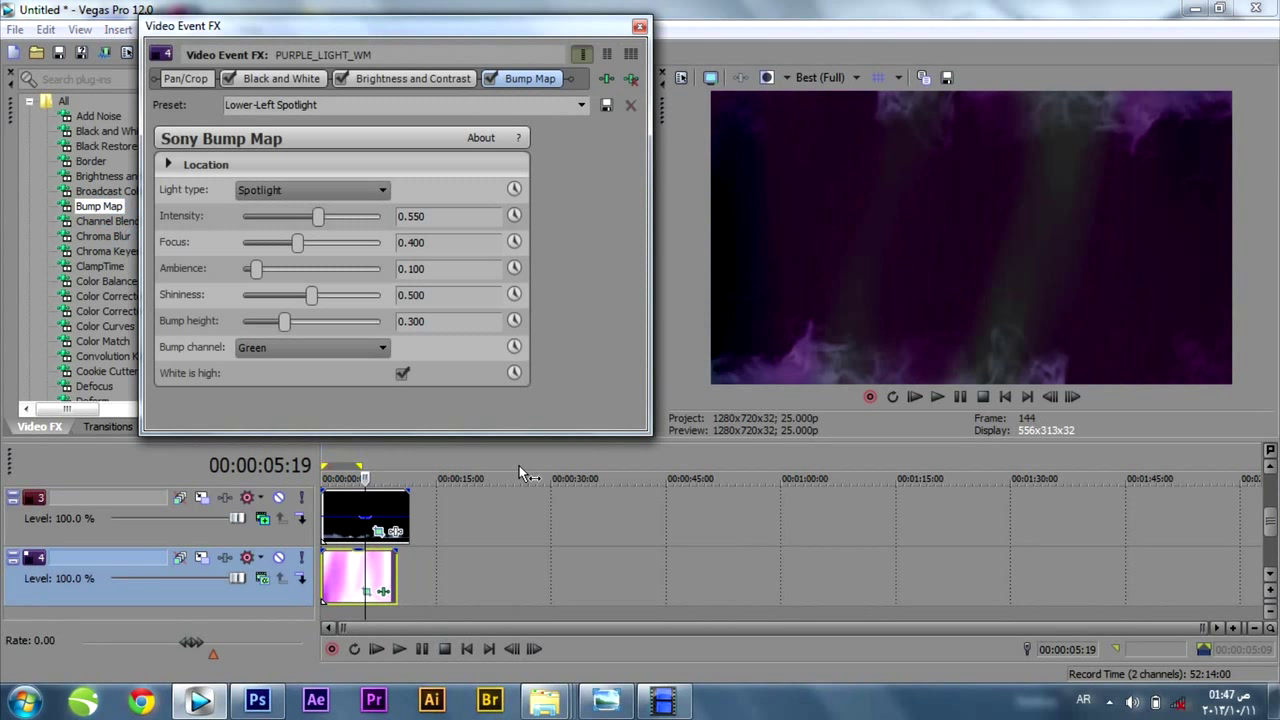
drag(318, 216, 328, 244)
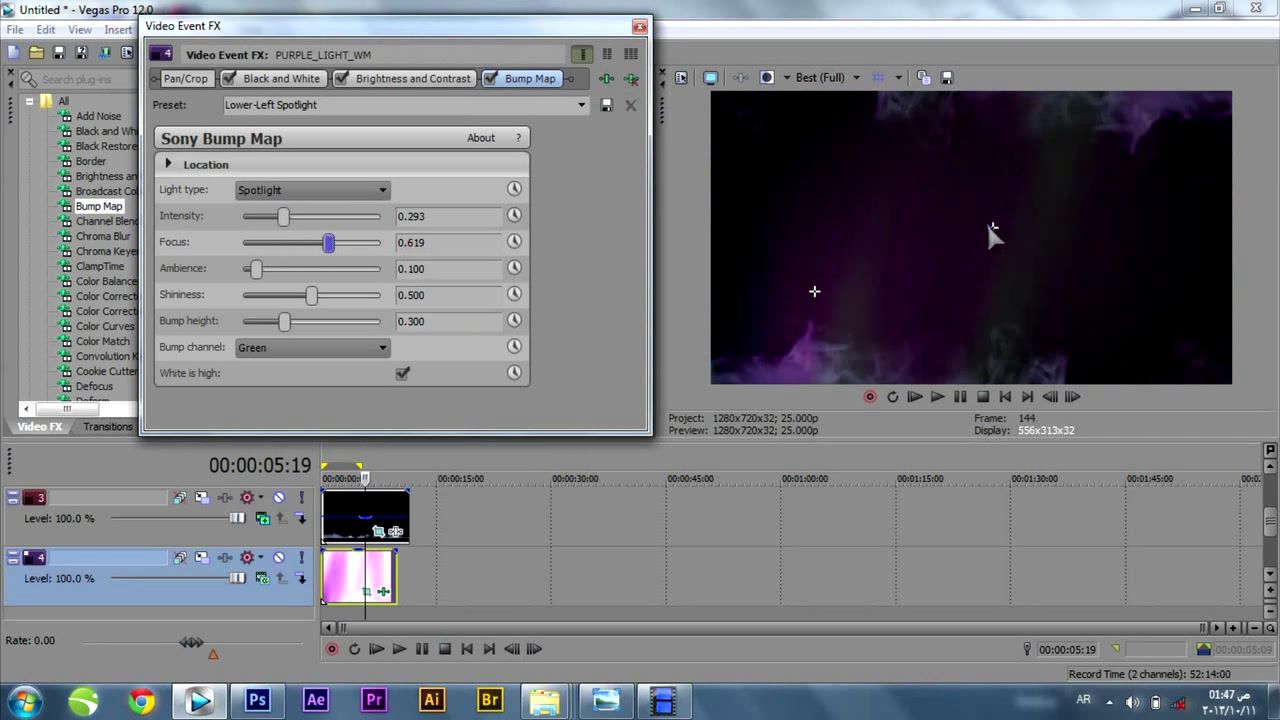
click(990, 226)
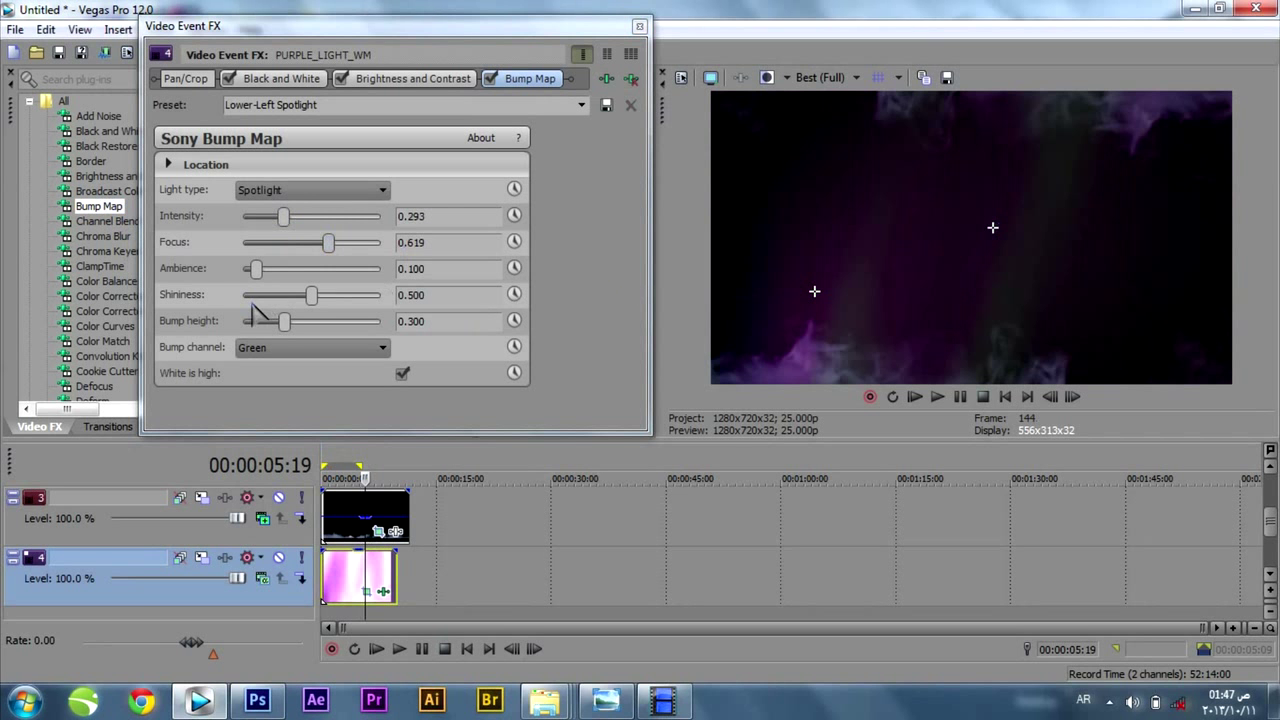
drag(284, 321, 255, 324)
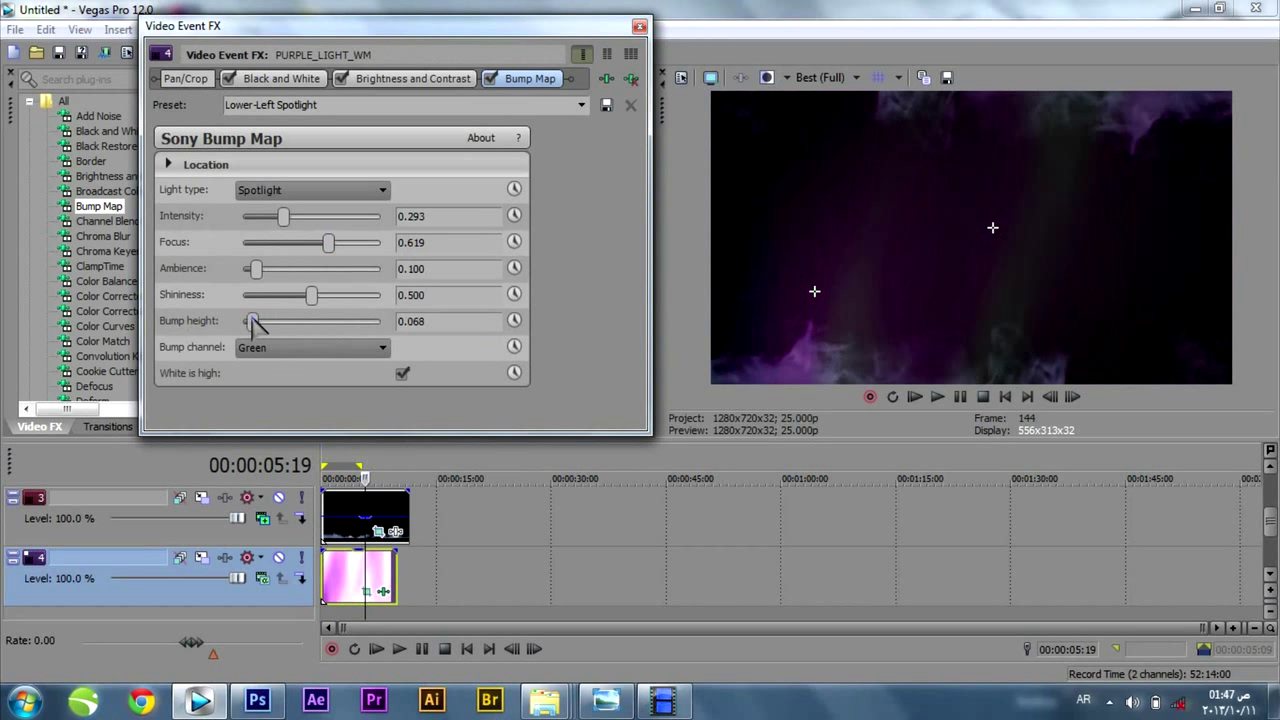
click(639, 26)
- Find the Radial Blur effect and apply its Moderate Fixed Radius preset to PURPLE_LIGHT_WM with strength 0.707 and center about 0.446, 0.502
drag(167, 120, 167, 160)
click(118, 176)
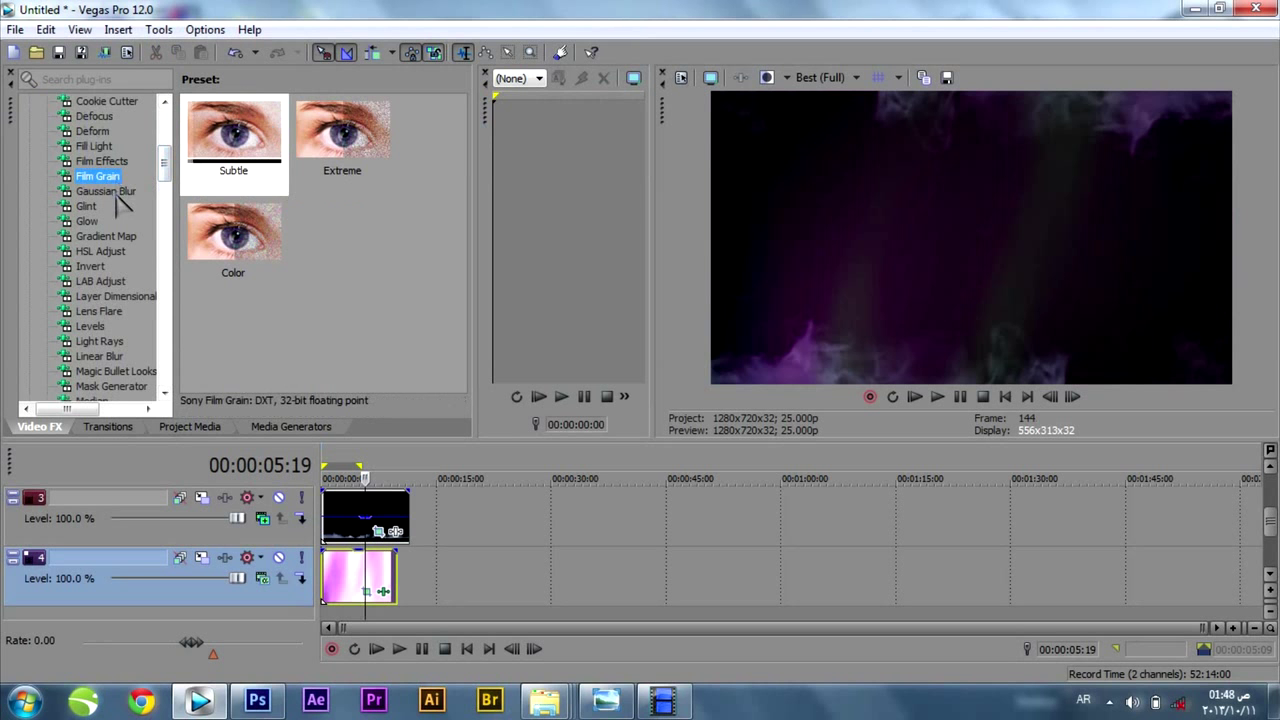
click(116, 163)
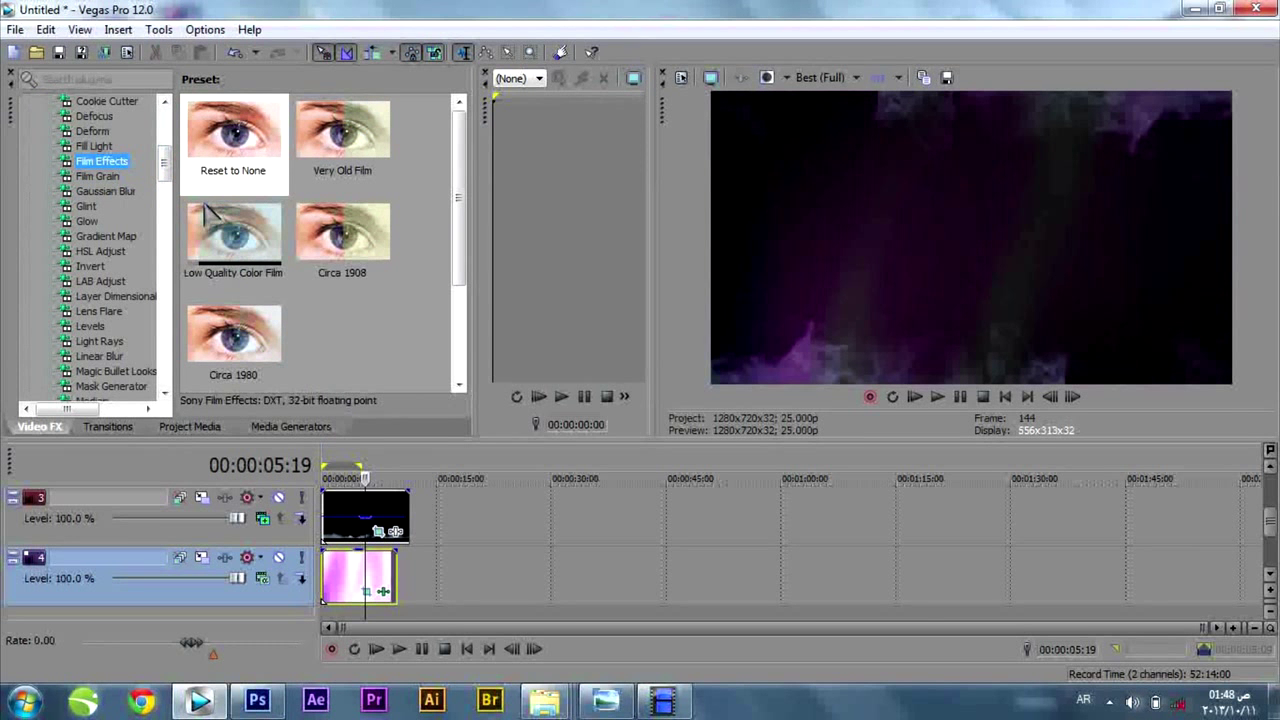
scroll(160, 160, up, 2)
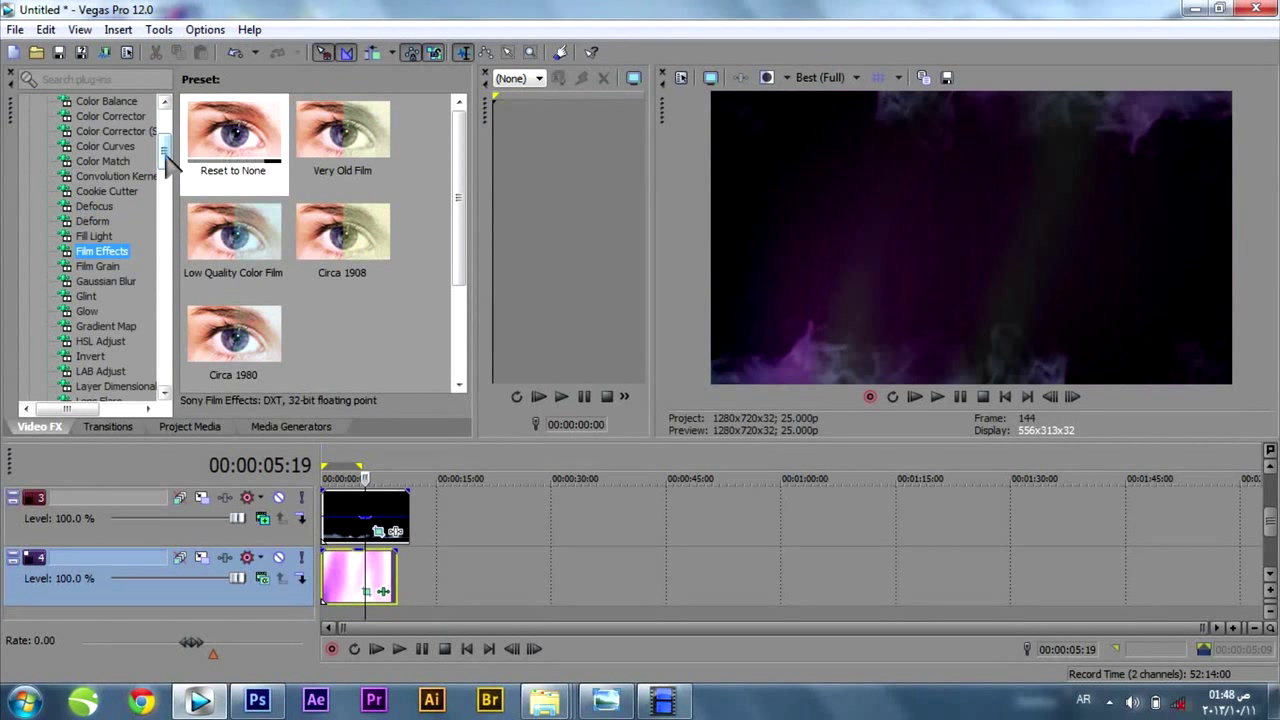
drag(164, 154, 173, 345)
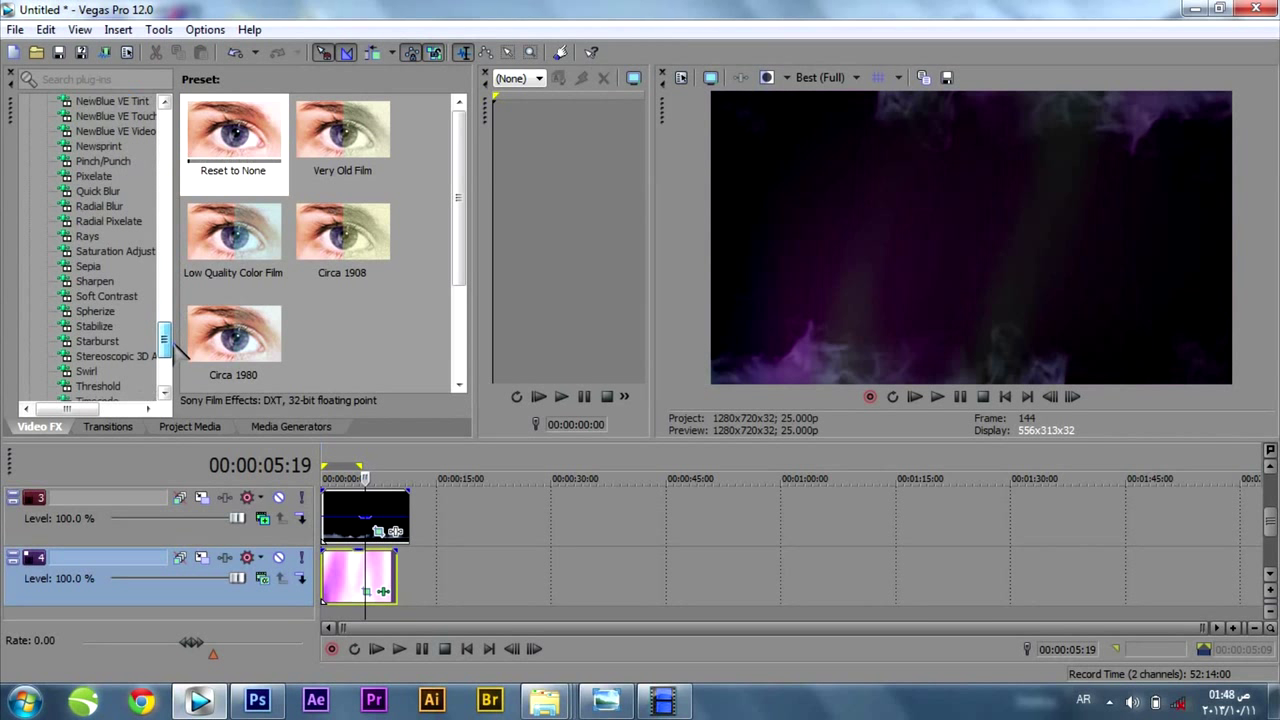
click(118, 206)
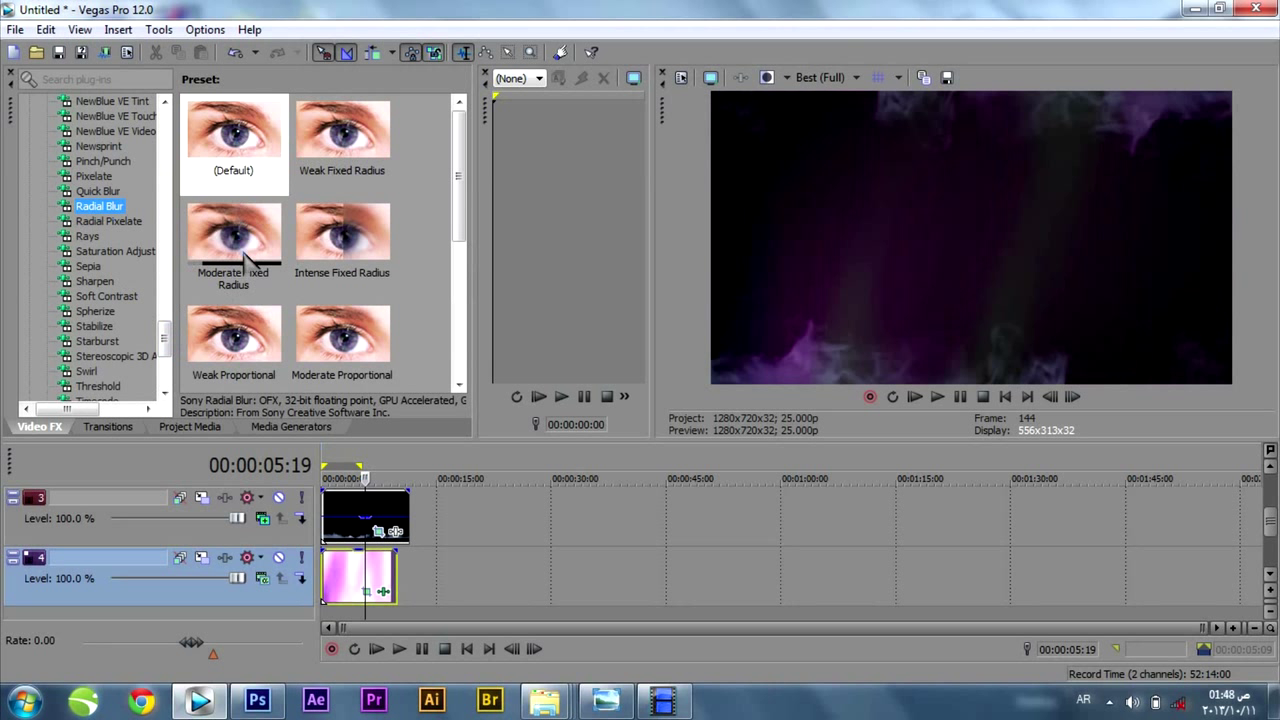
drag(240, 255, 365, 567)
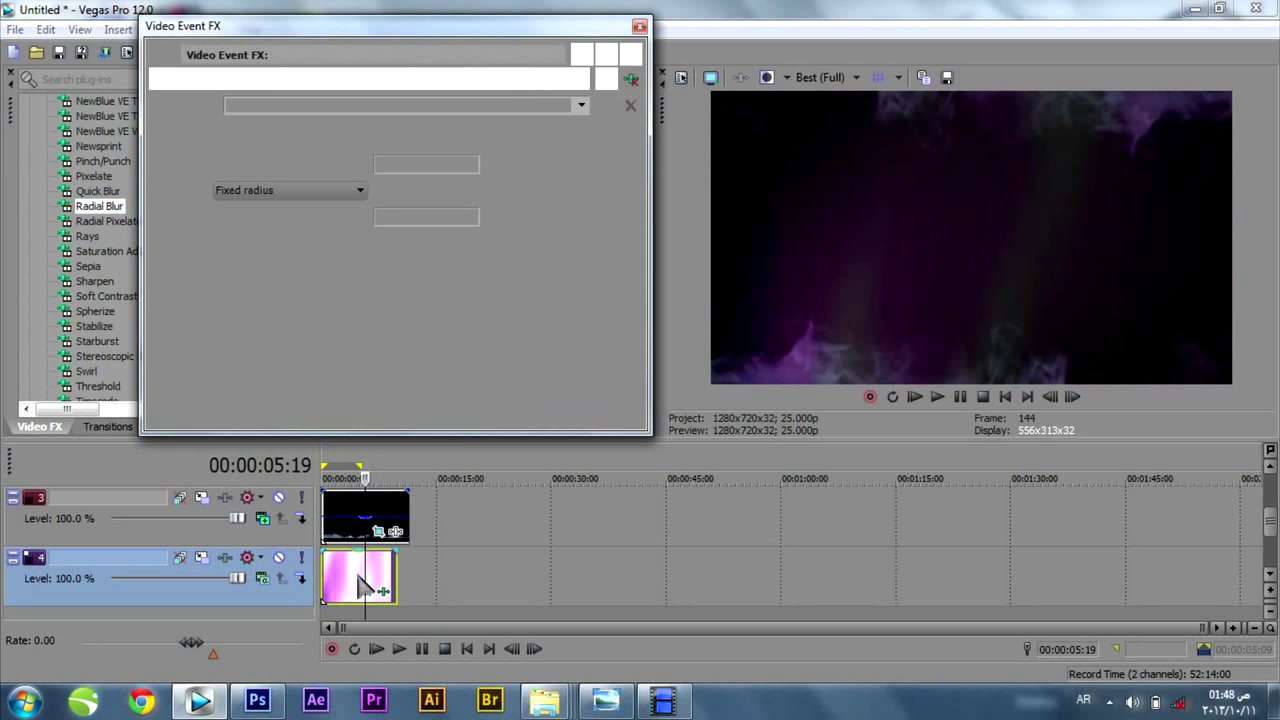
drag(303, 217, 318, 218)
click(272, 216)
drag(971, 238, 971, 239)
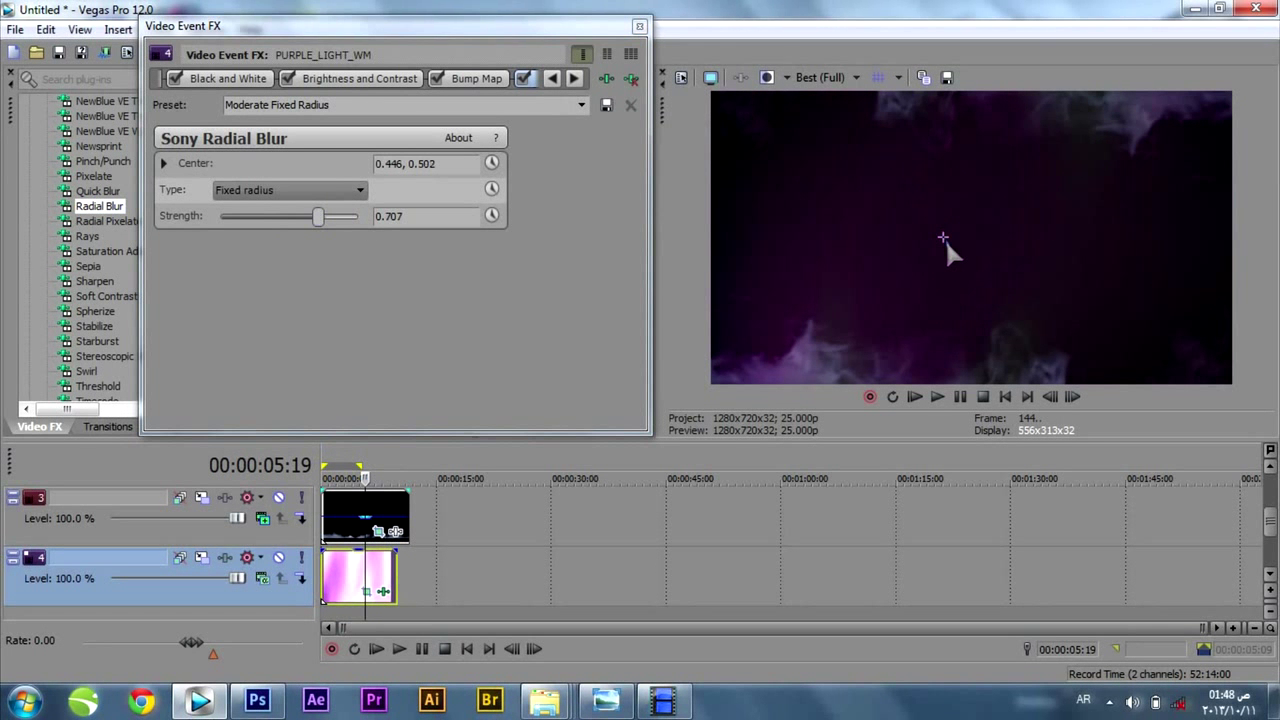
click(640, 26)
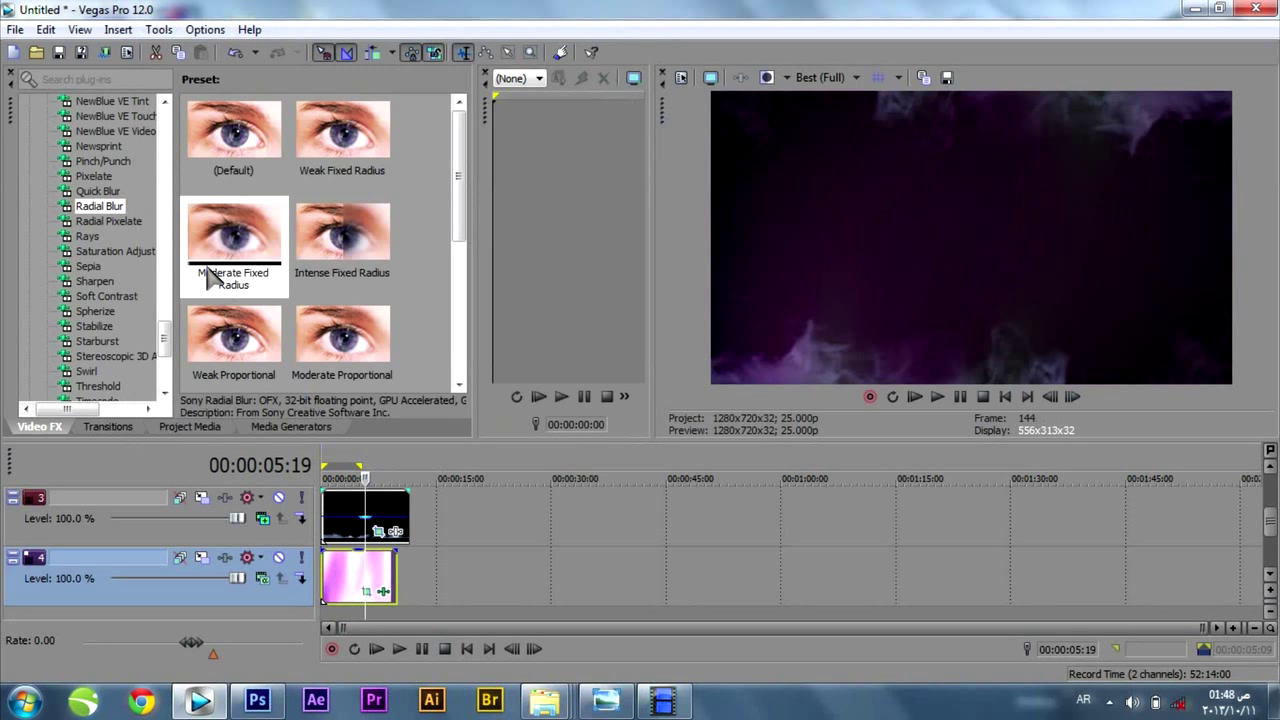
- Find the Color Corrector effect, apply its default preset to PURPLE_LIGHT_WM and set the Low color wheel to 117.7, 0.251
drag(166, 322, 170, 108)
click(122, 147)
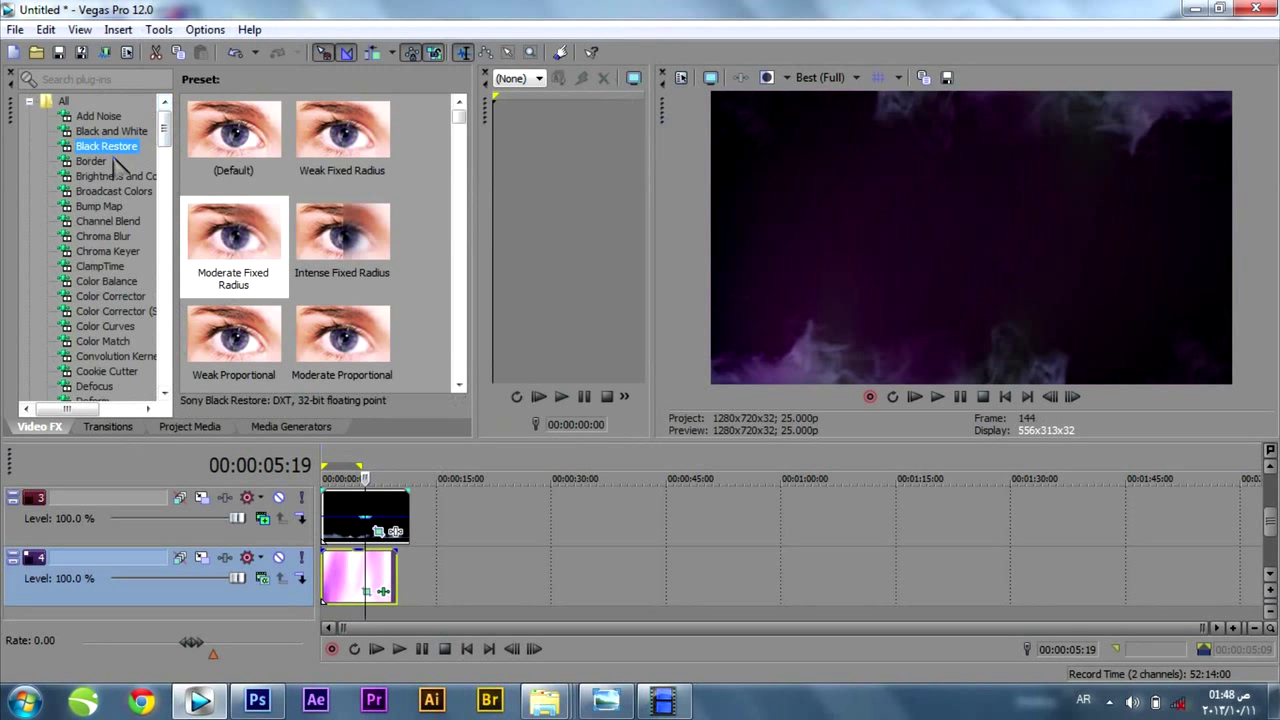
click(104, 196)
click(116, 226)
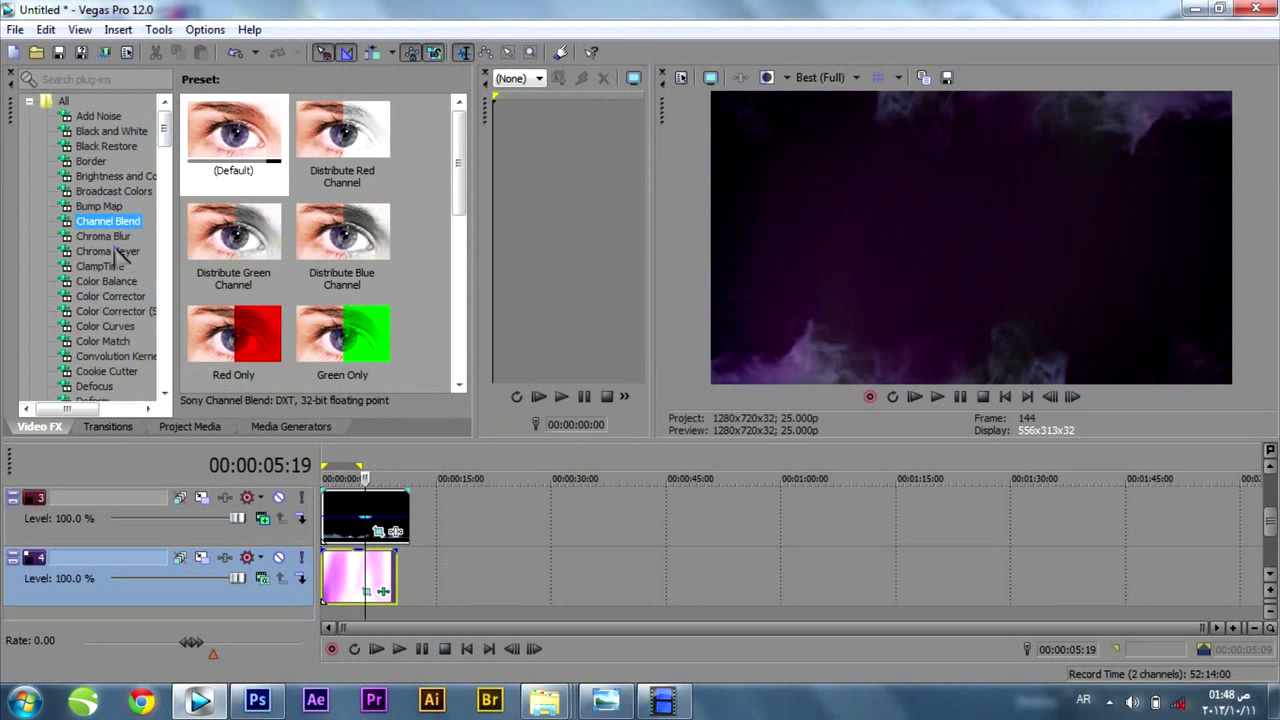
click(110, 191)
click(112, 176)
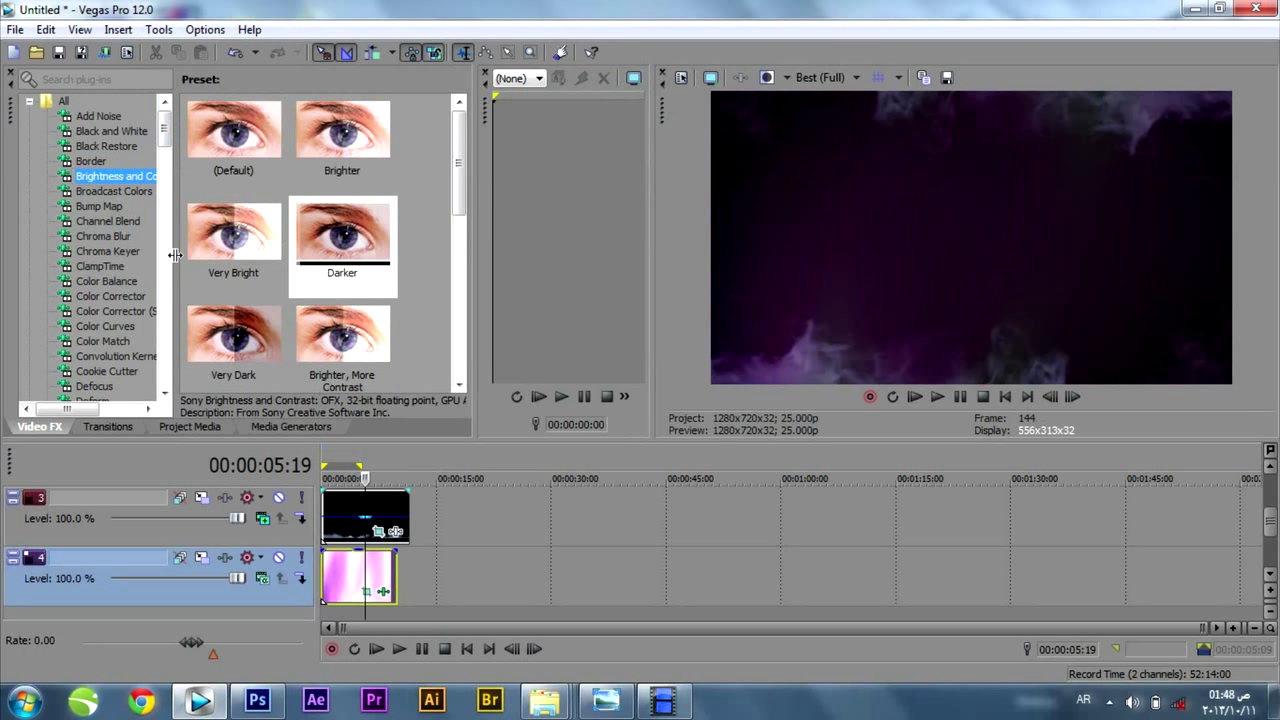
click(118, 192)
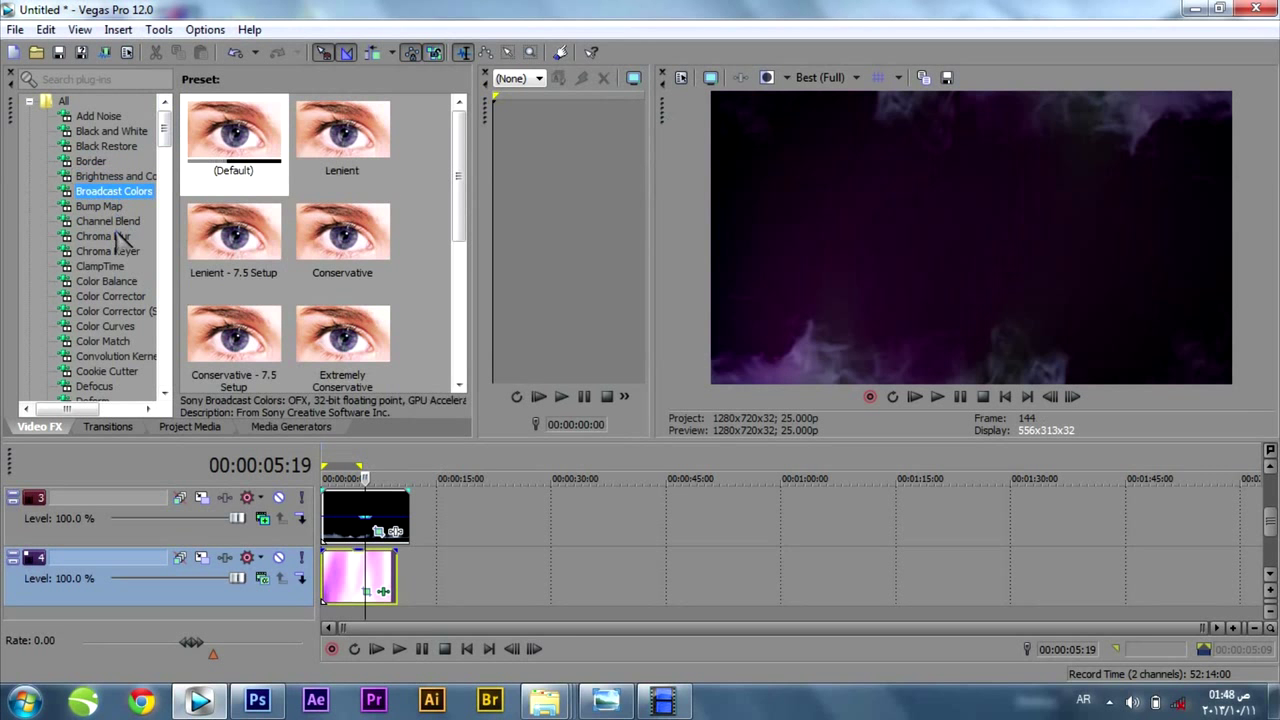
click(114, 296)
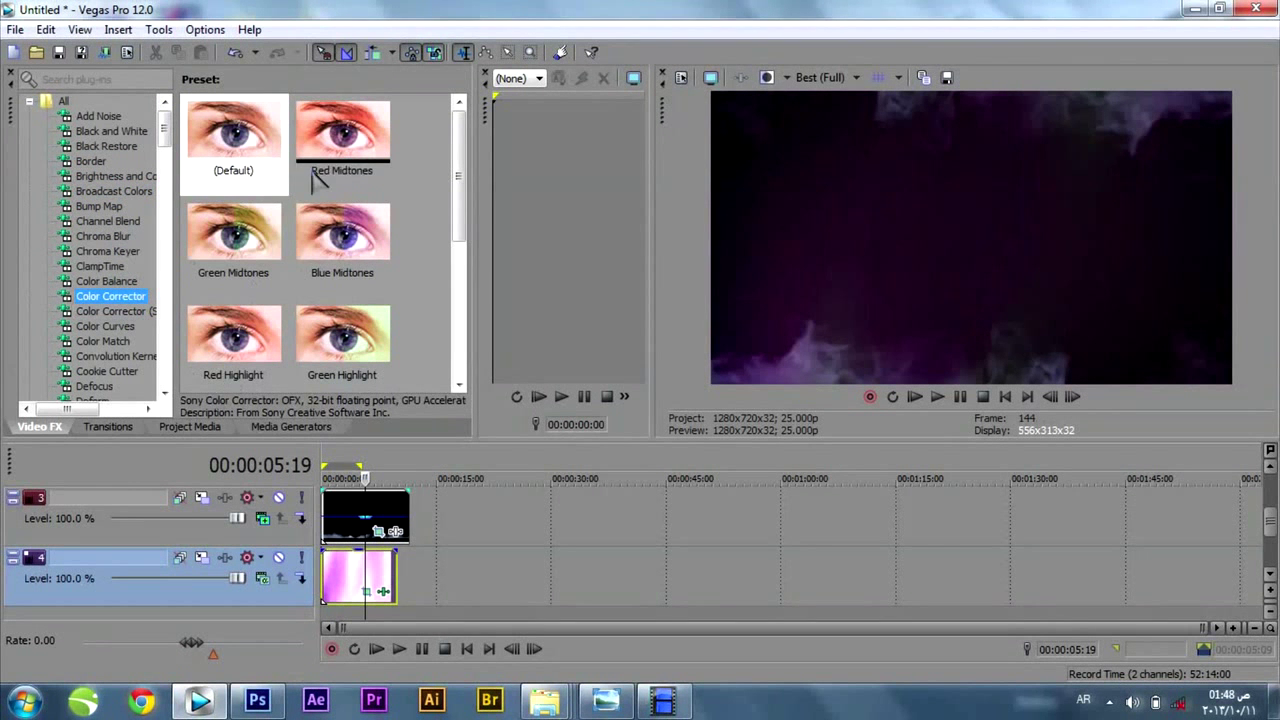
drag(257, 129, 355, 578)
click(357, 263)
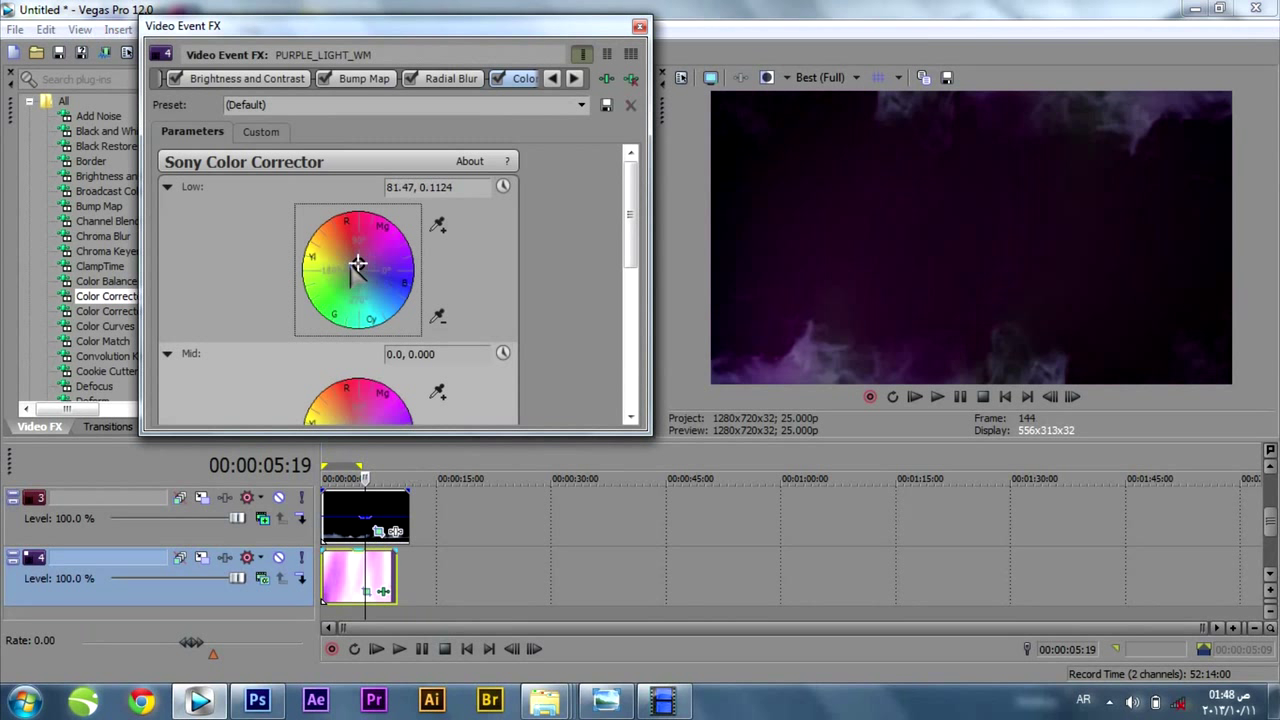
mouse_move(357, 263)
mouse_down()
mouse_move(343, 268)
mouse_move(351, 257)
mouse_up()
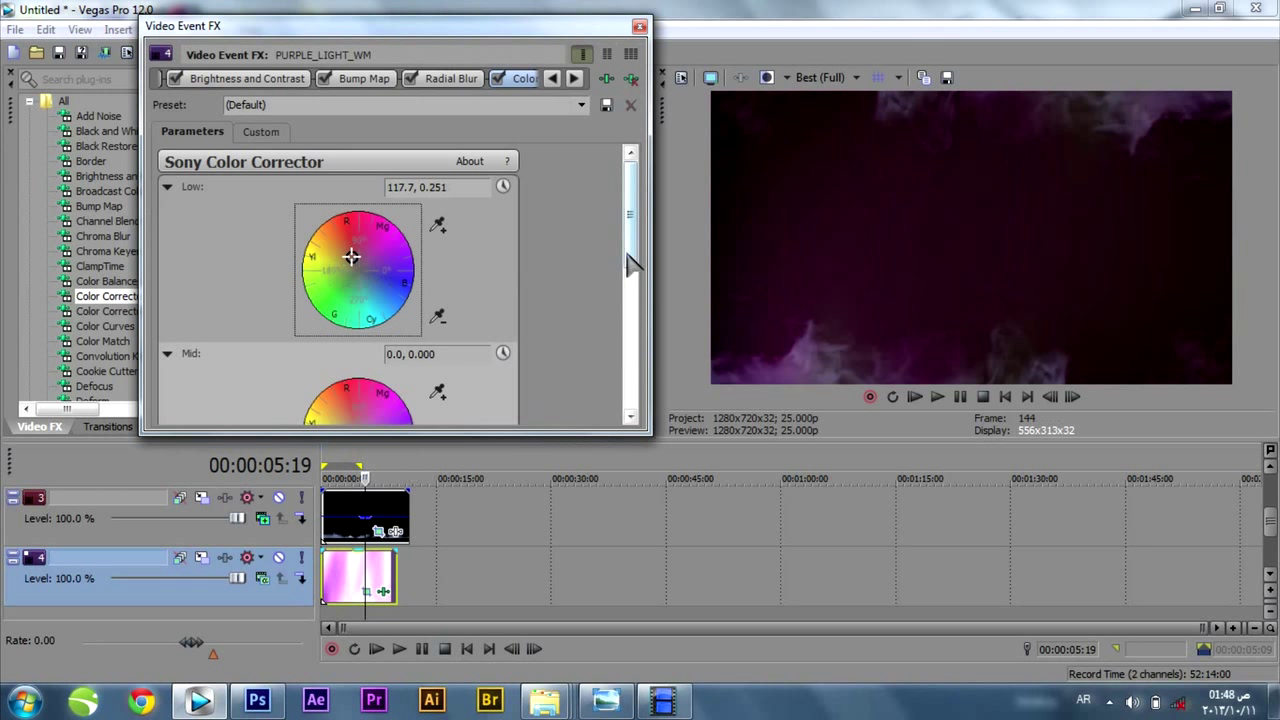
- Set the Color Corrector's saturation to 0.510 and gamma to 0.776
drag(632, 265, 632, 400)
drag(300, 366, 284, 392)
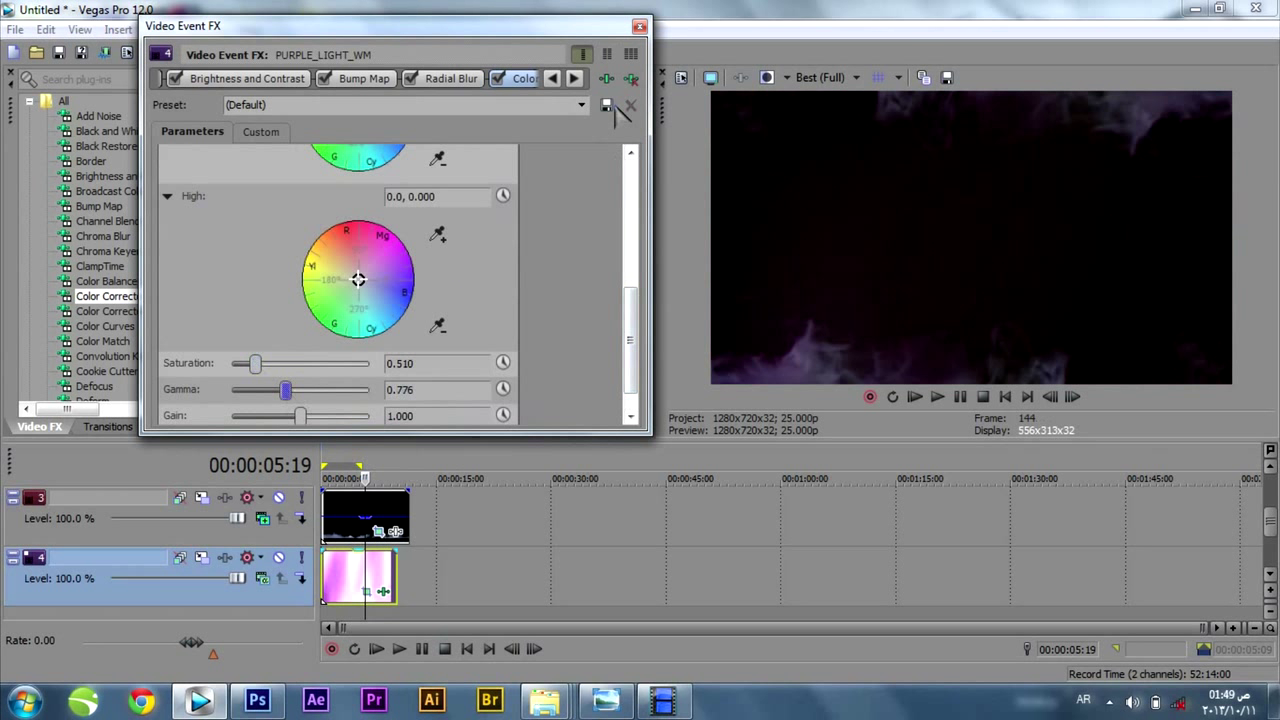
click(639, 25)
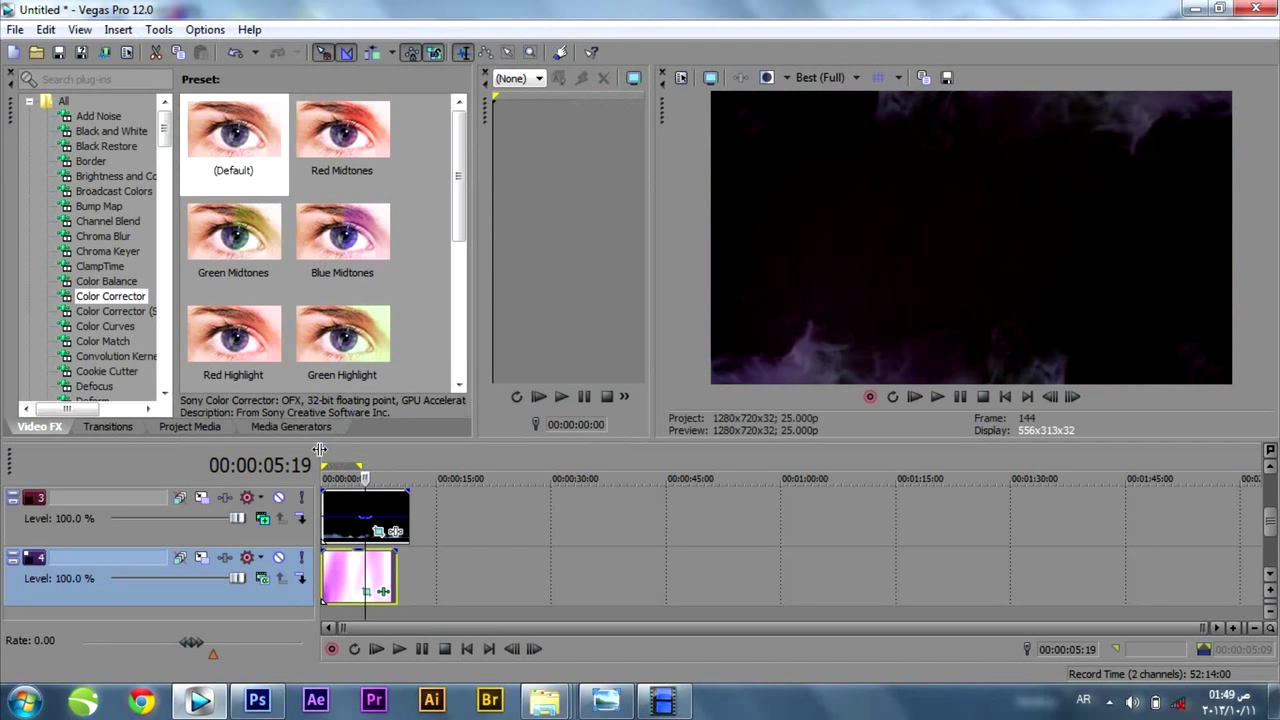
- Play the darkened background from the start, switch the preview quality to Preview (Auto) and play it again
key(Home)
key(space)
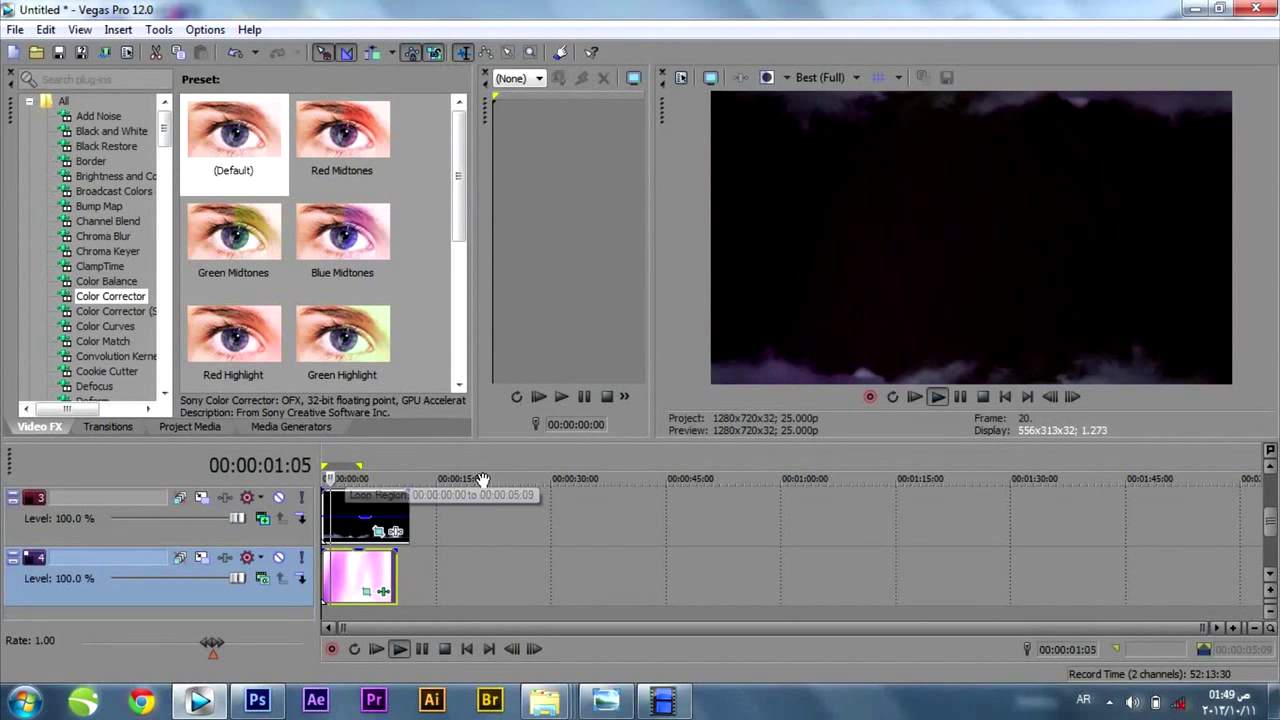
click(828, 77)
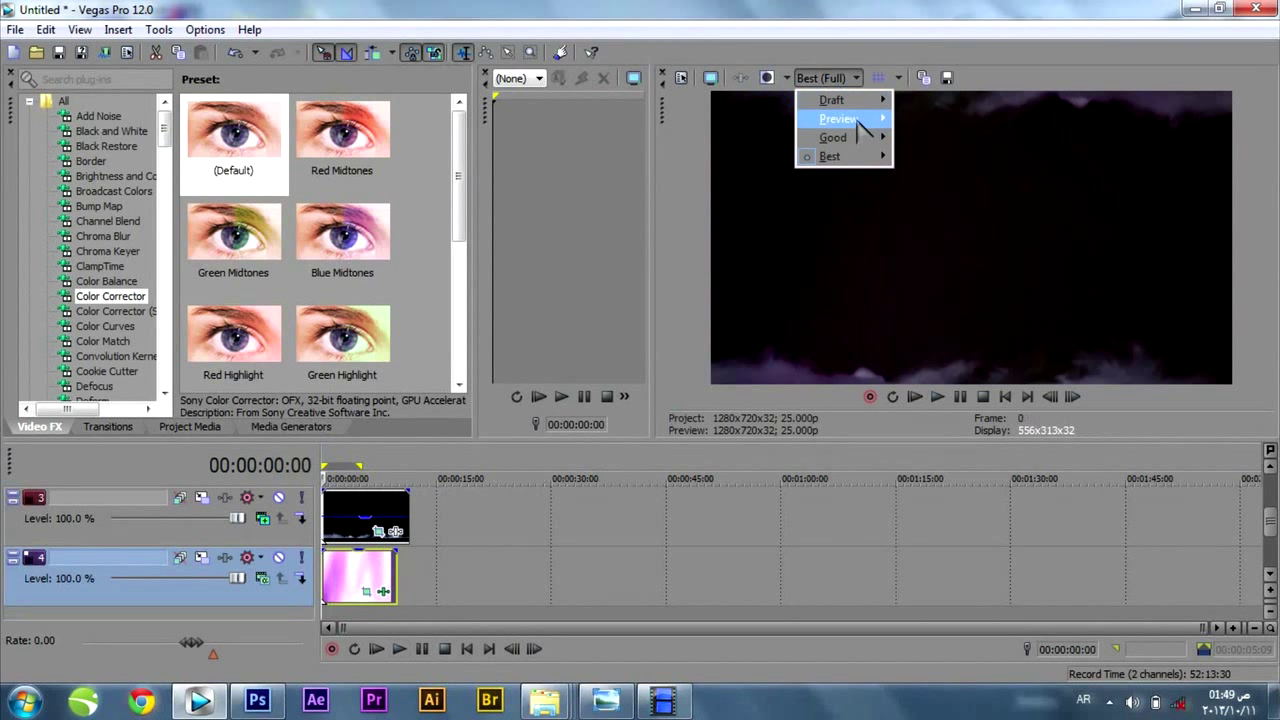
mouse_move(840, 119)
click(918, 118)
key(space)
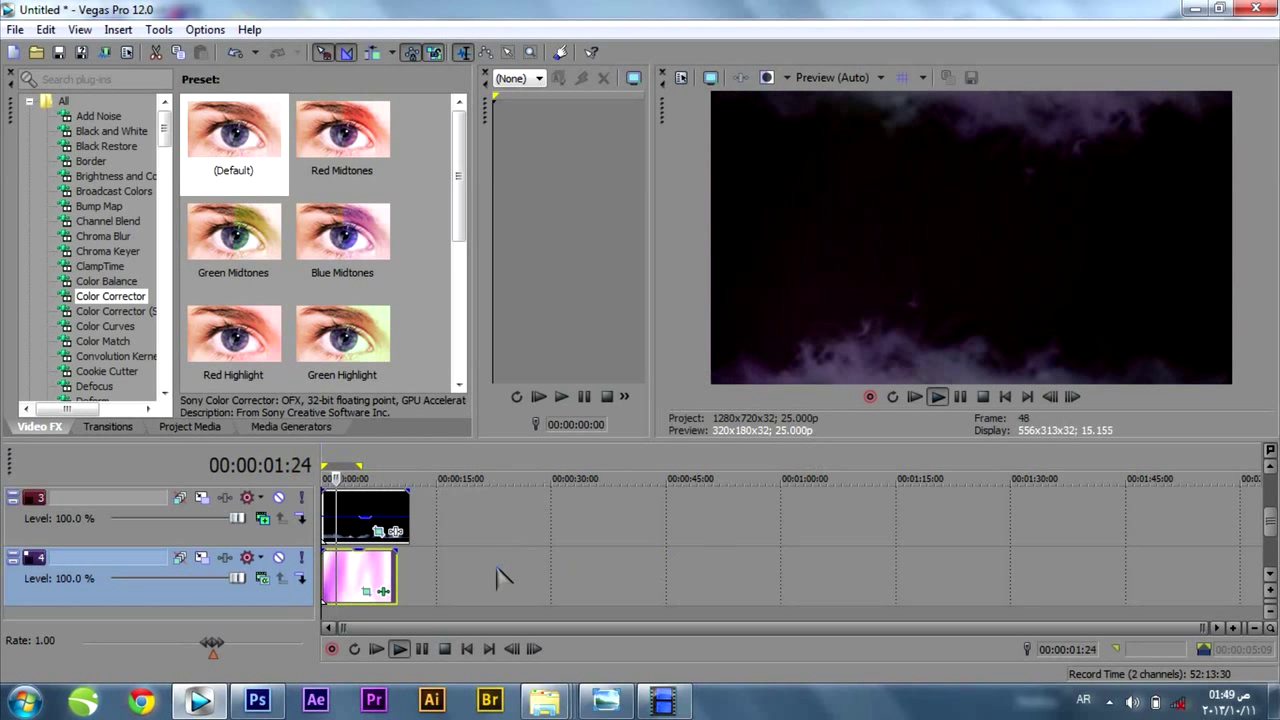
key(space)
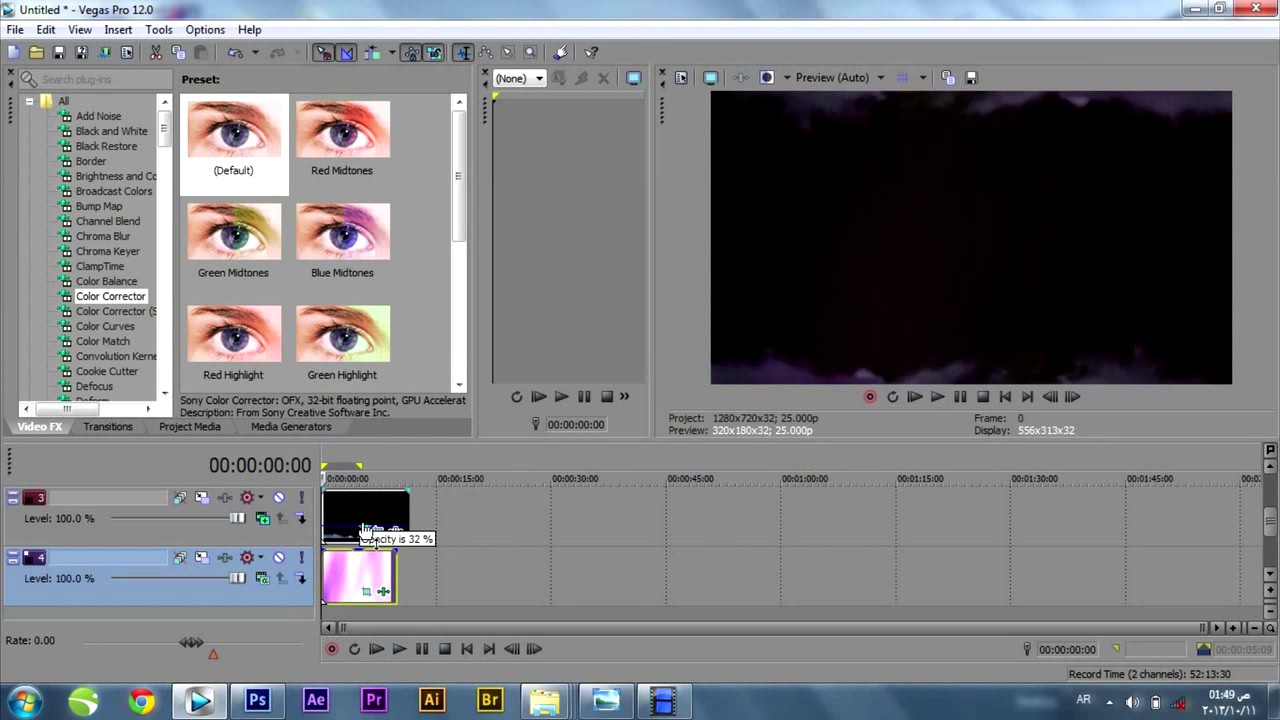
- Lower the opacity of both Wisp clips further, to about 32%
scroll(1268, 530, up, 1)
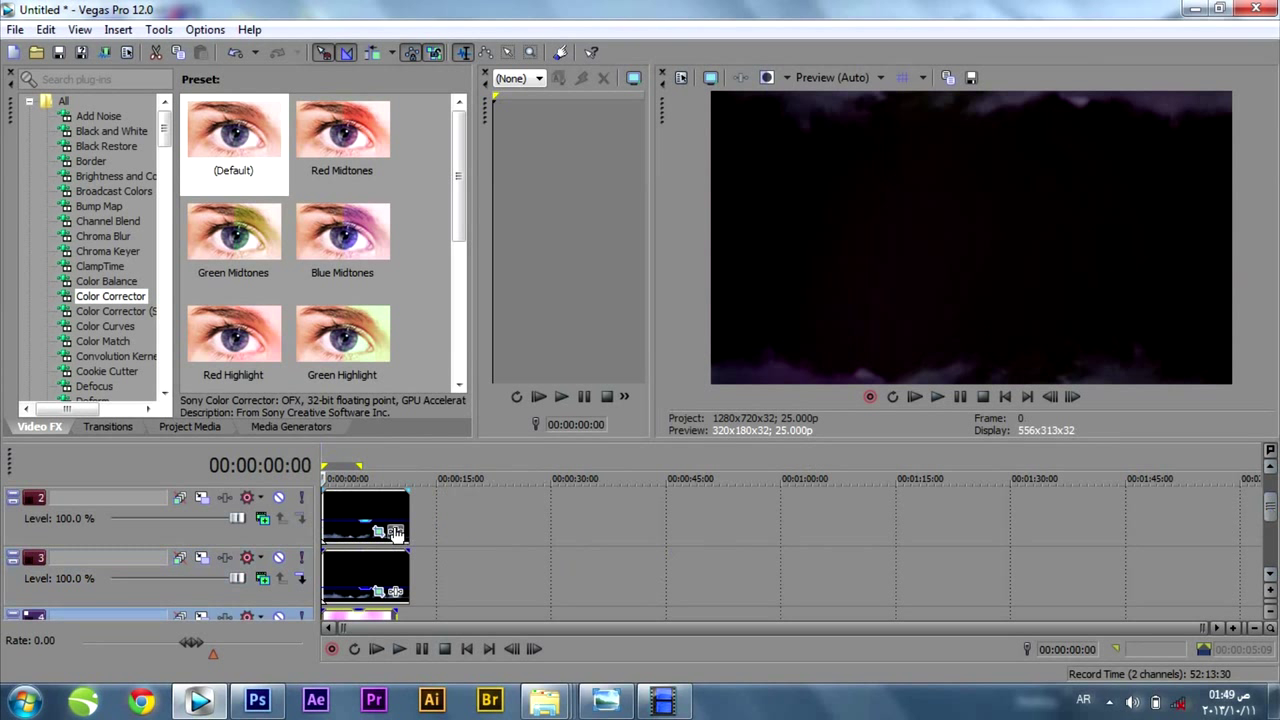
click(475, 514)
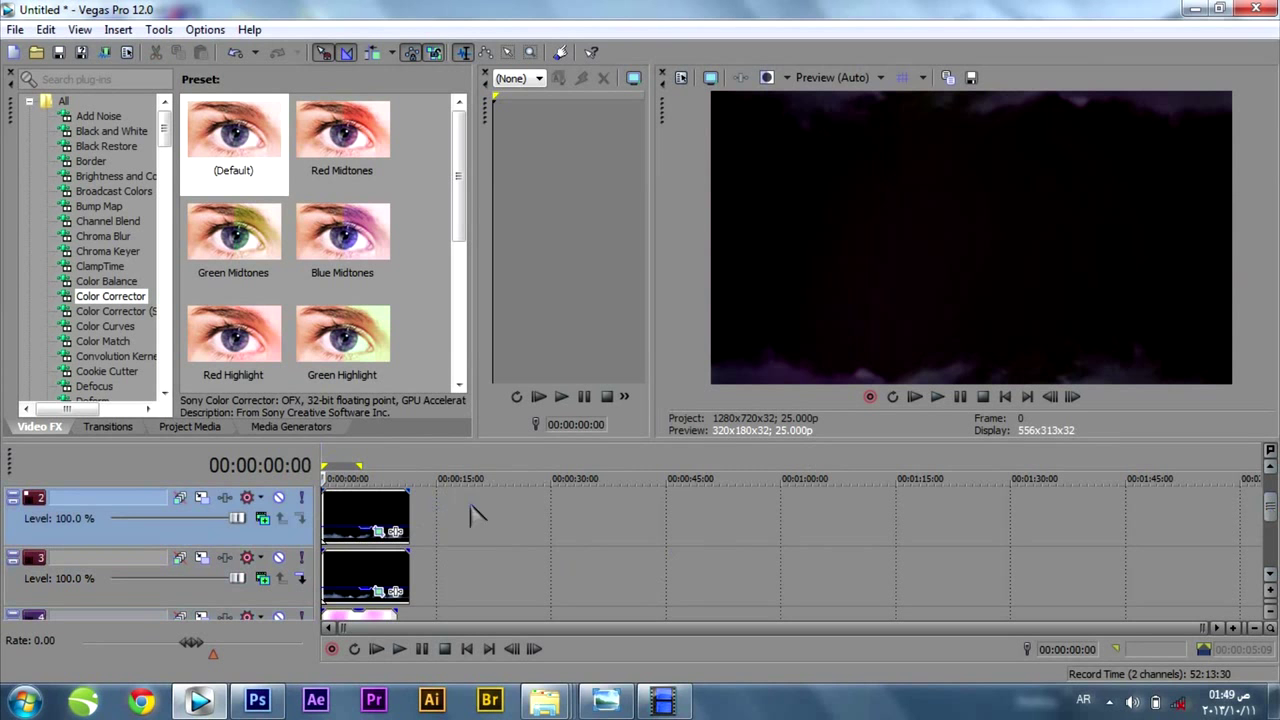
- Insert a text media event at the project start reading "The Battle" in white 48-point Arial
right_click(434, 521)
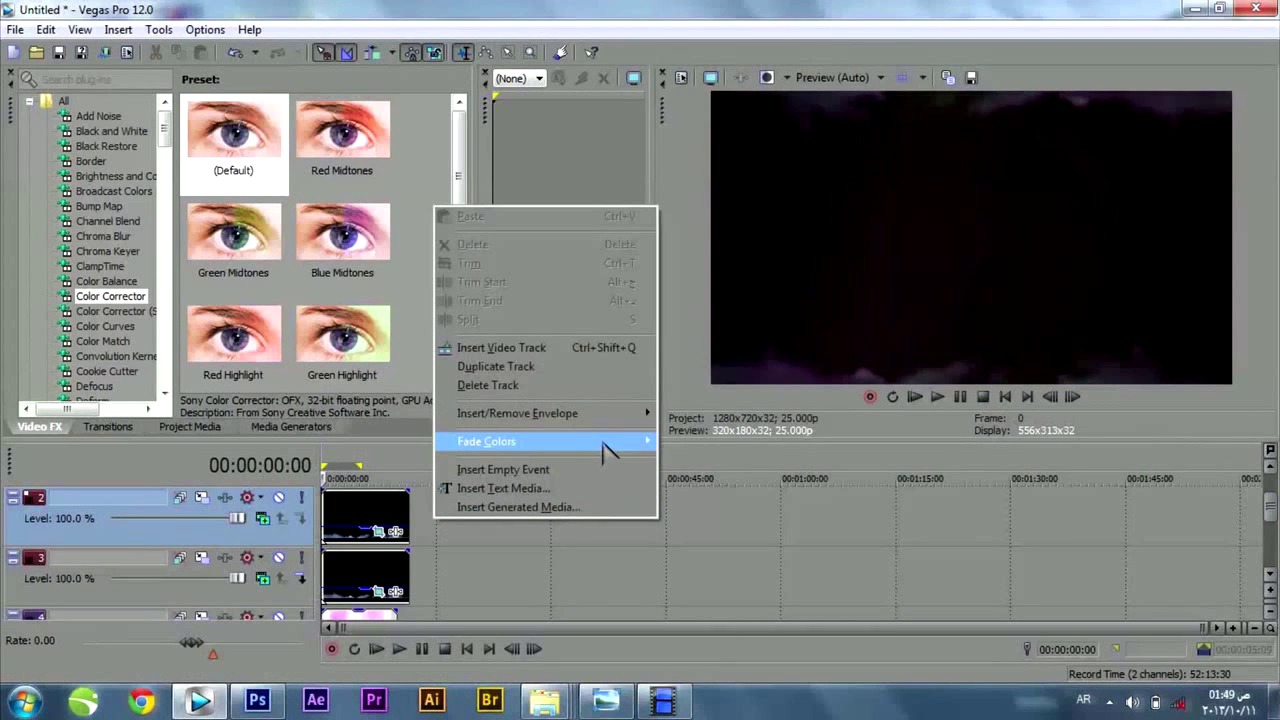
mouse_move(607, 452)
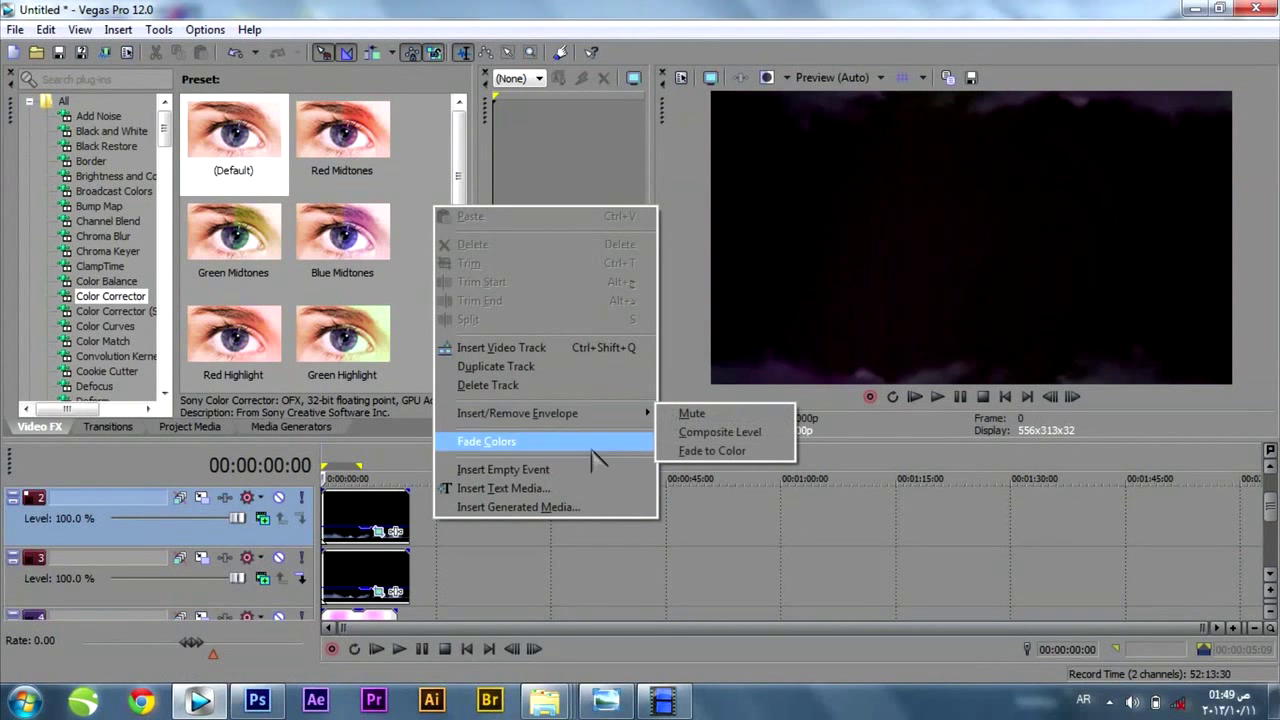
click(540, 492)
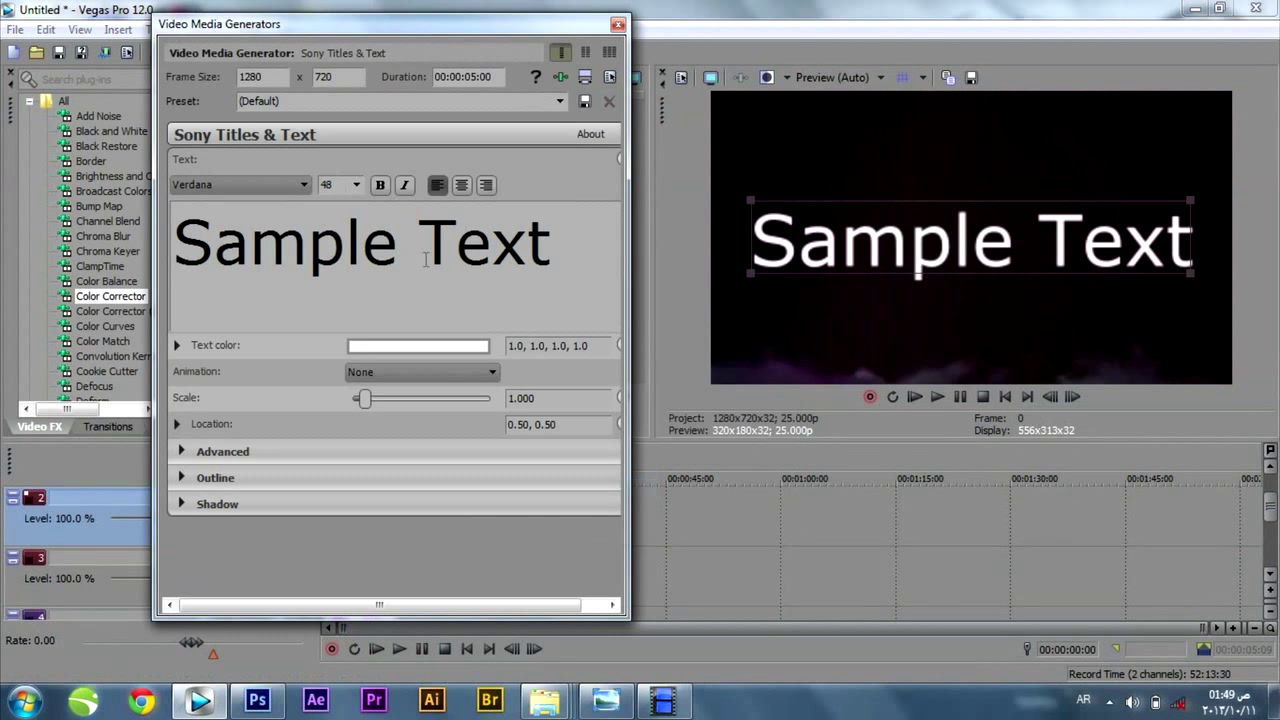
text(لا)
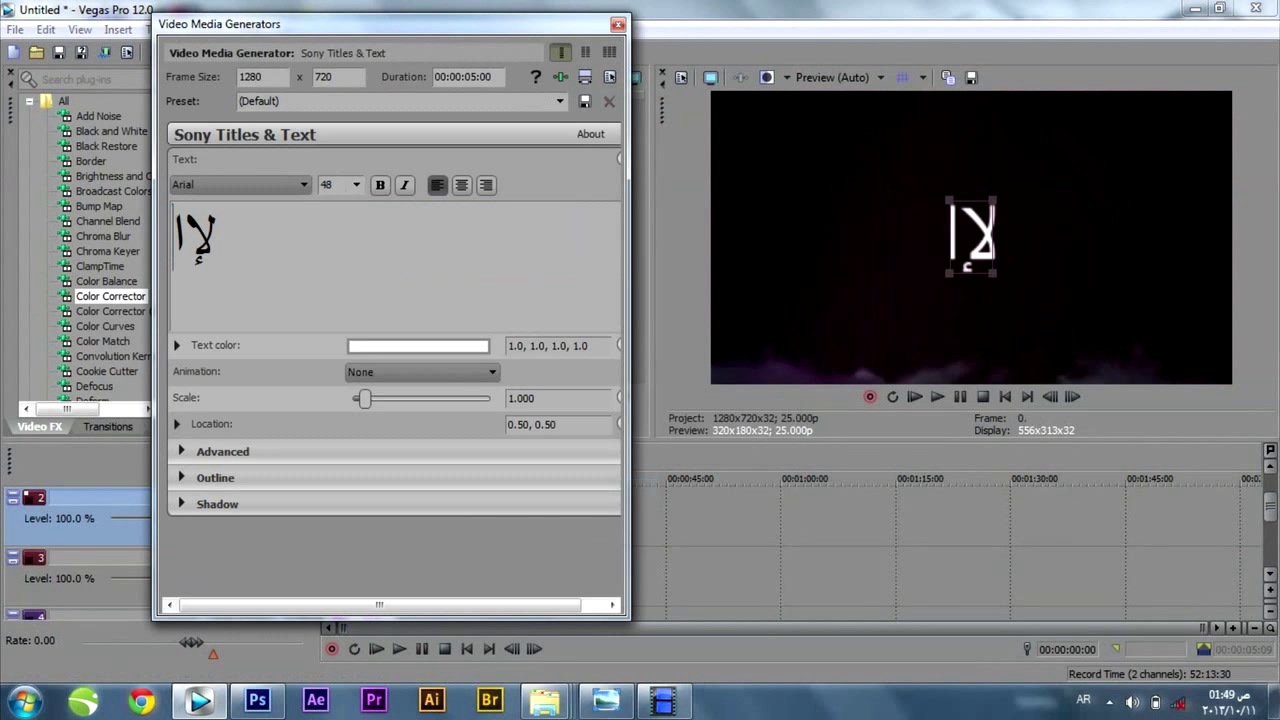
key(BackSpace)
key(alt+shift)
text(Th)
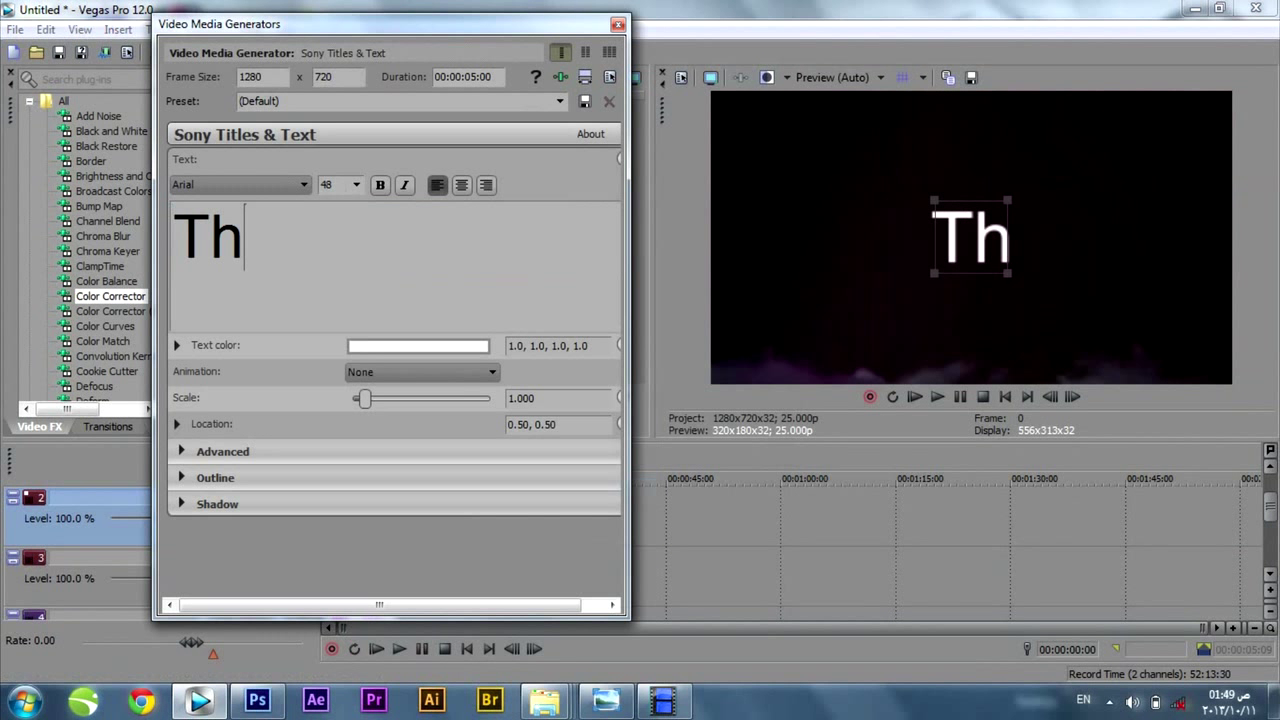
text(e Battle)
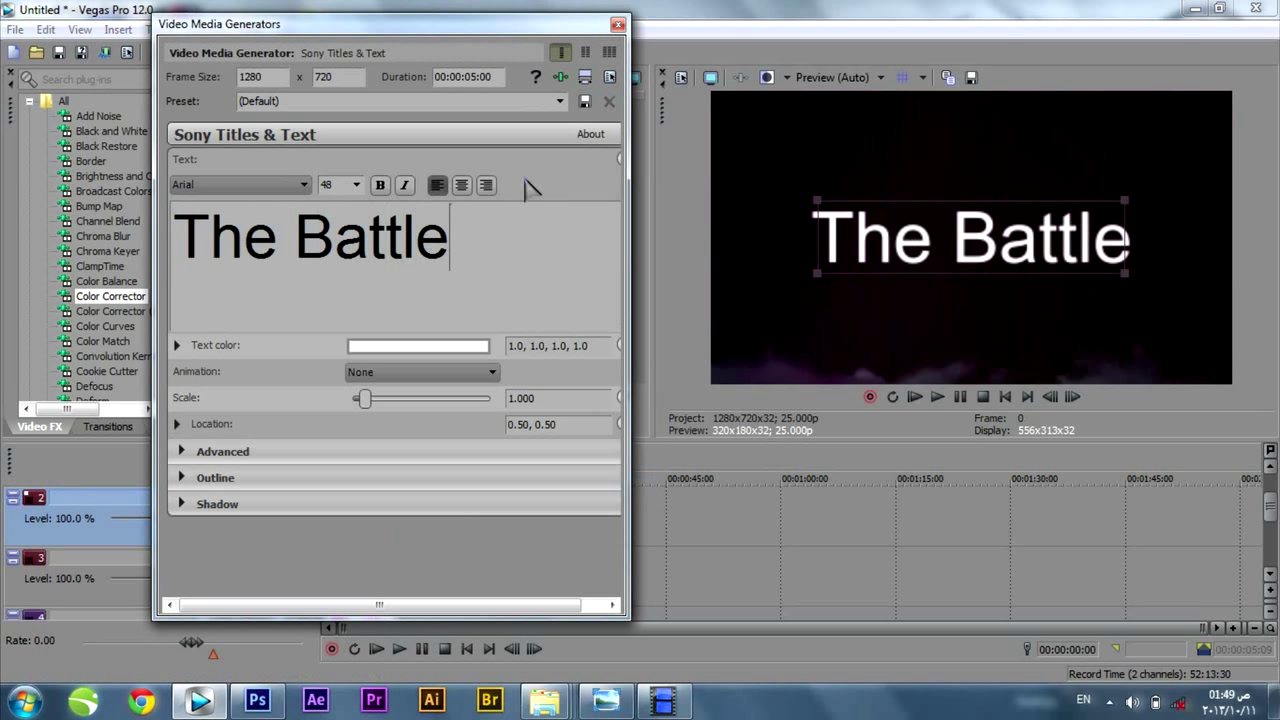
click(618, 23)
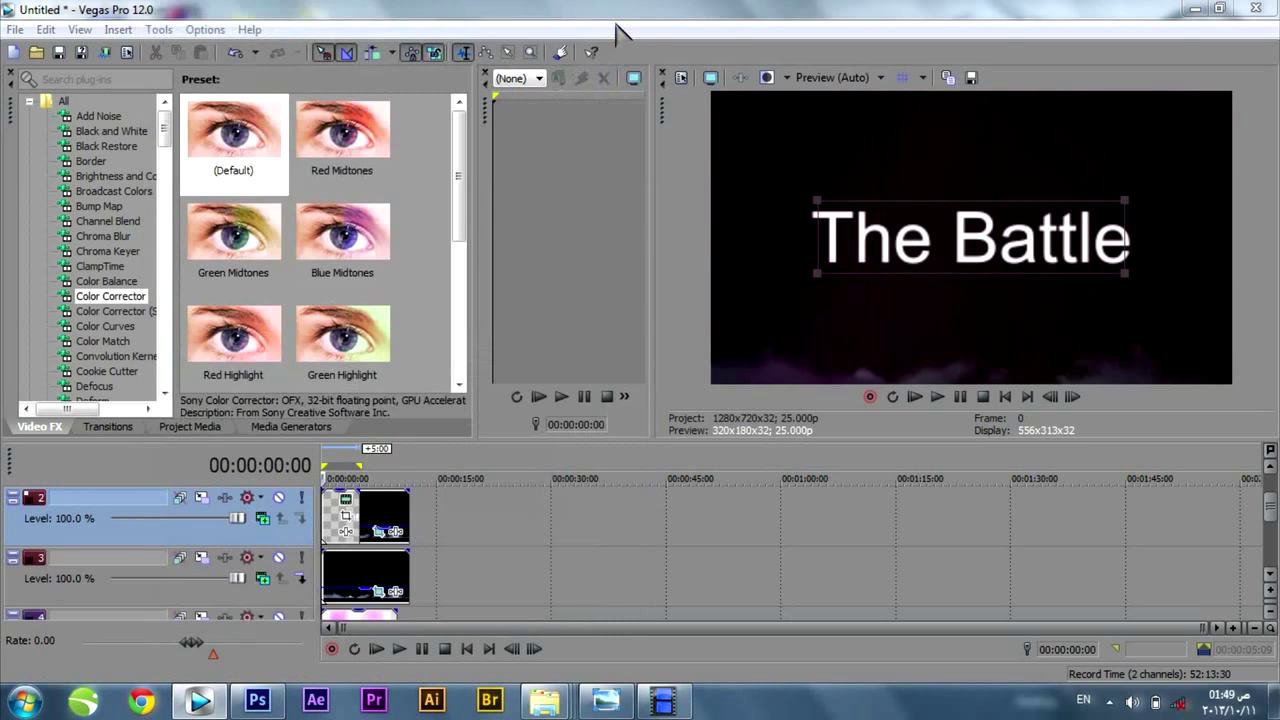
- Move the title event off the Wisp track onto its own new video track above all others, starting at 00:00:00:00
click(330, 510)
scroll(350, 520, up, 1)
drag(359, 517, 297, 403)
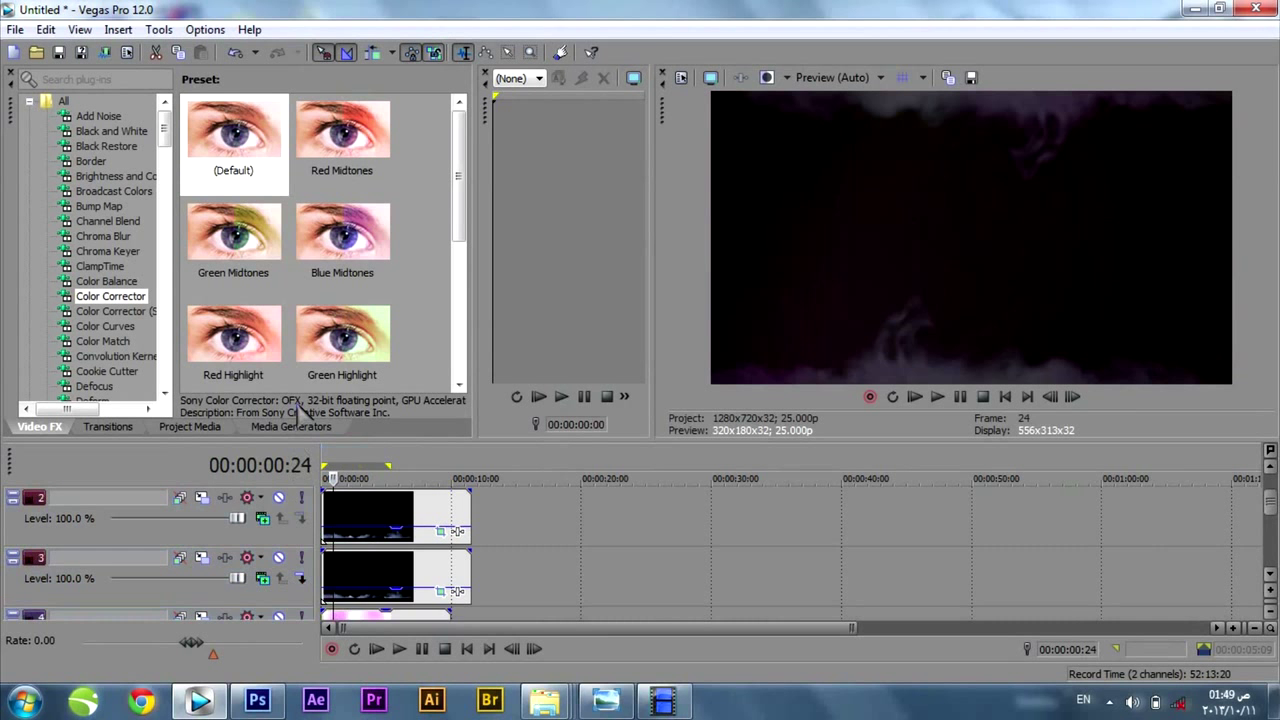
scroll(305, 515, up, 3)
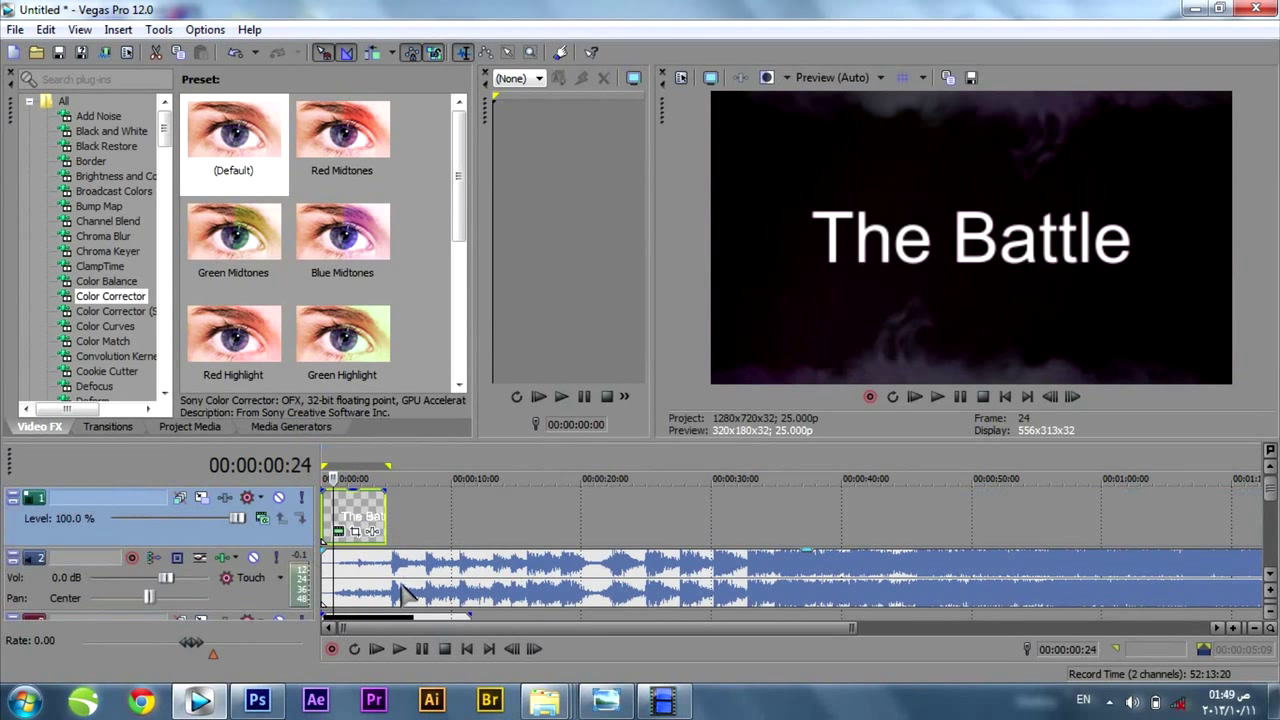
- Add a Pan/Crop keyframe at 00:00:04:24 with a smaller frame so the title slowly zooms in, and play it
click(370, 533)
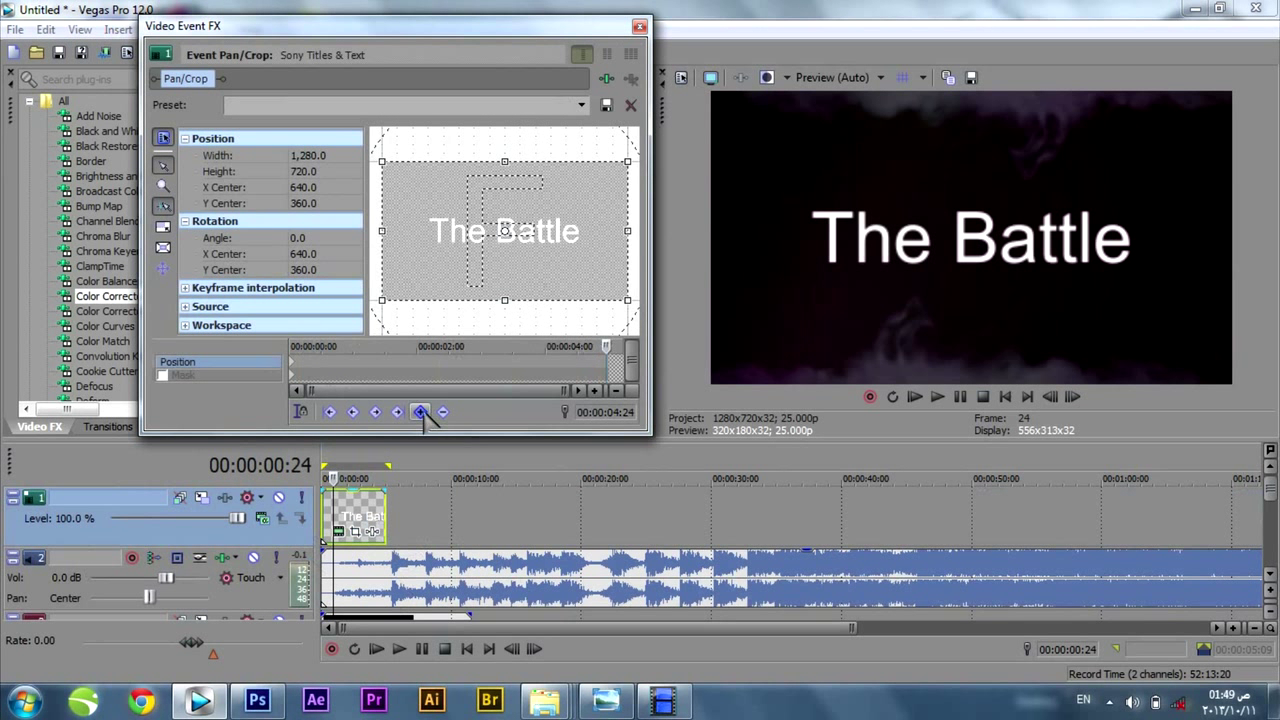
drag(624, 299, 600, 282)
click(639, 25)
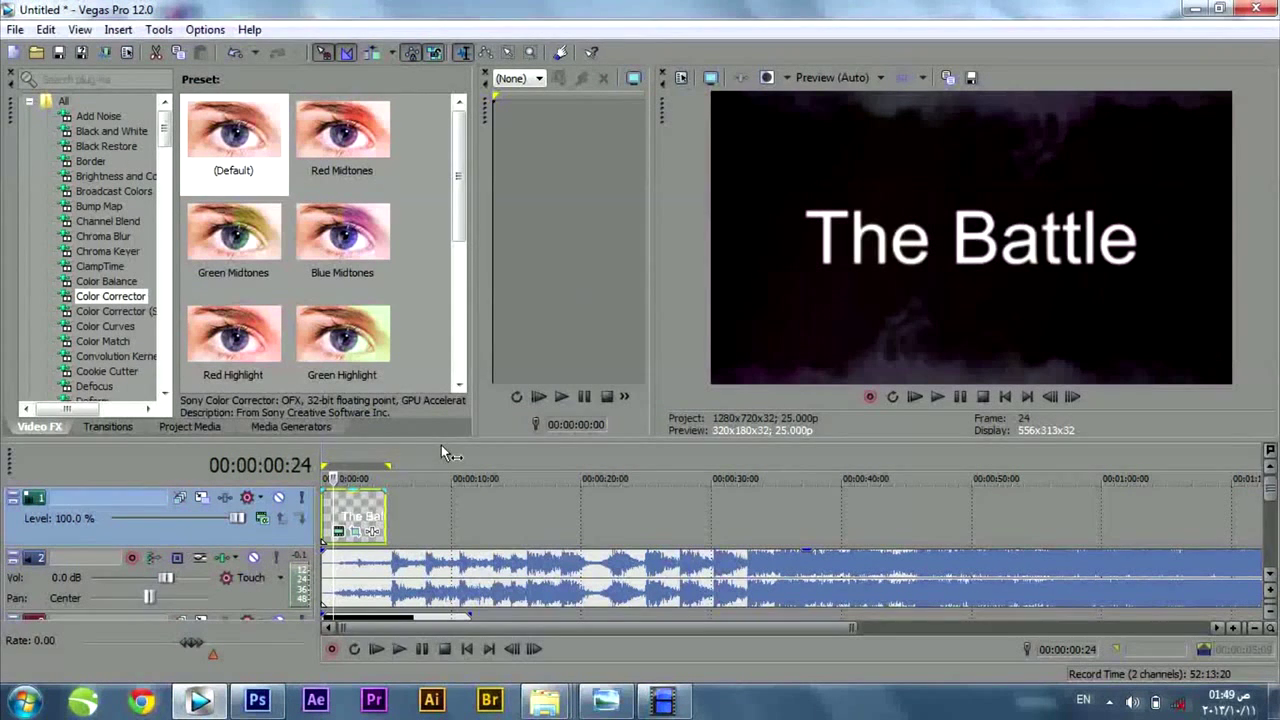
key(space)
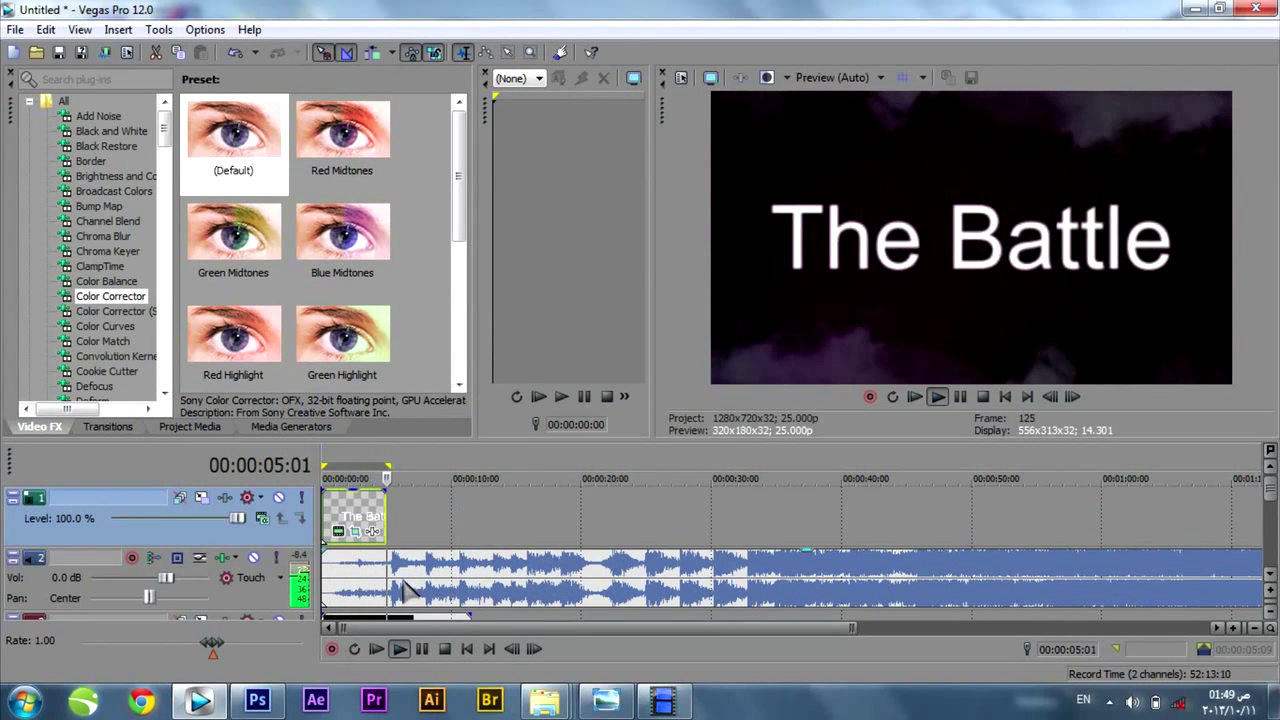
key(space)
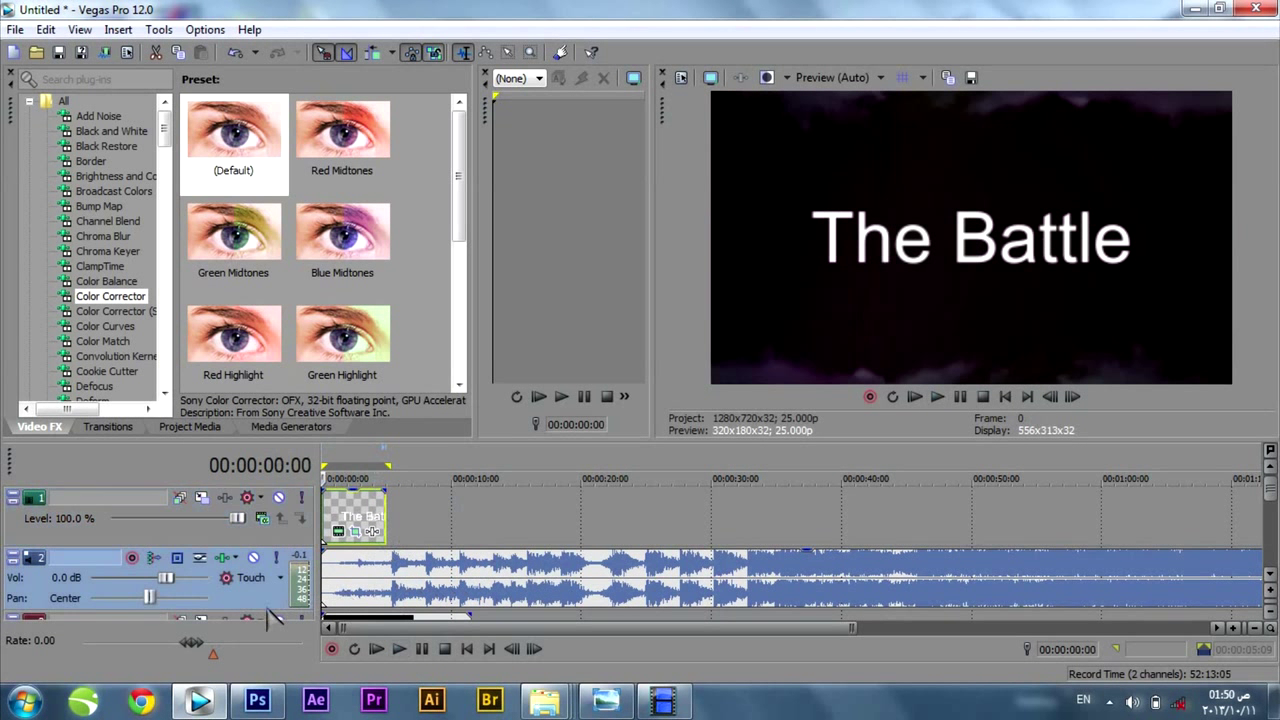
- Move the music track to the top of the track list, above the title track
scroll(250, 615, down, 3)
scroll(245, 600, down, 2)
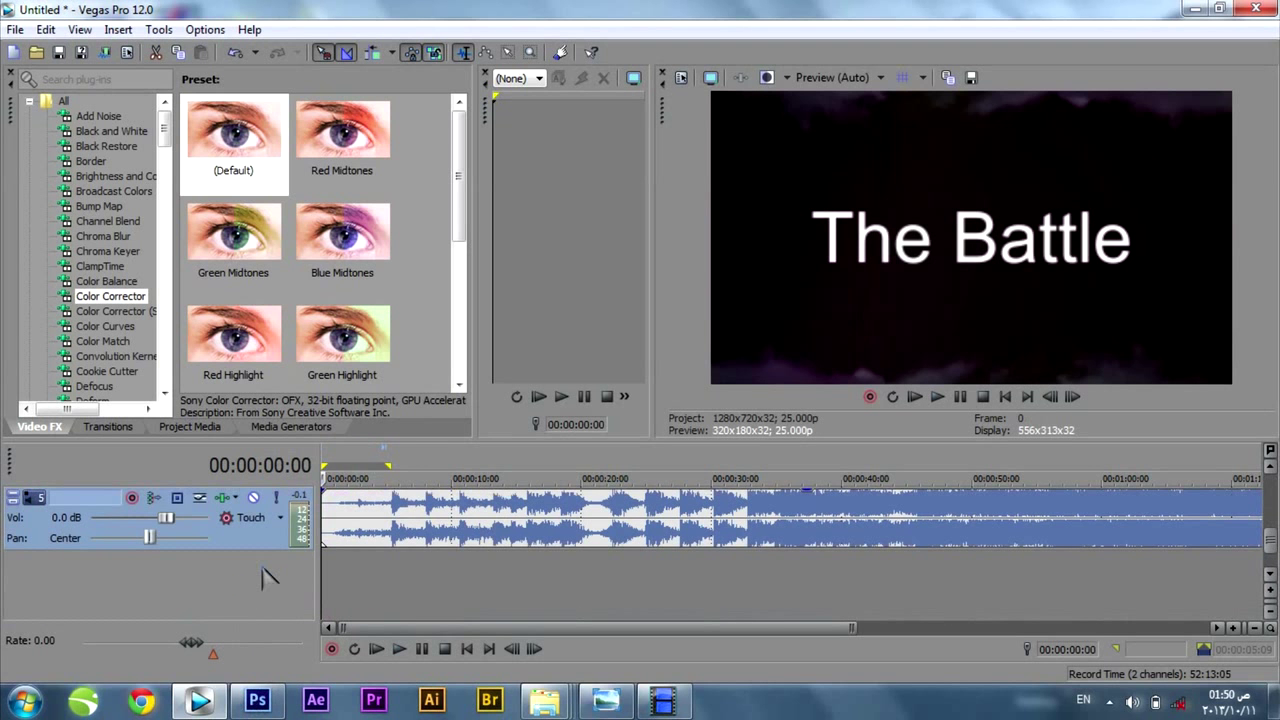
scroll(252, 446, up, 5)
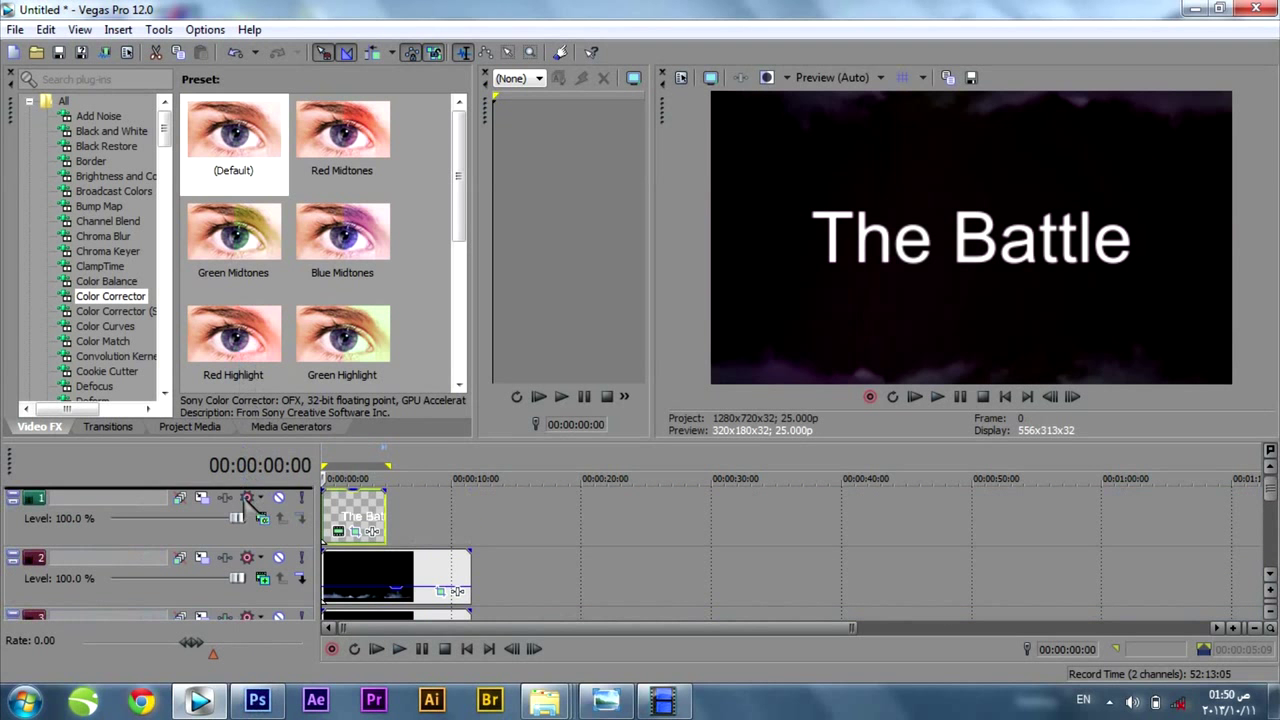
drag(245, 498, 247, 502)
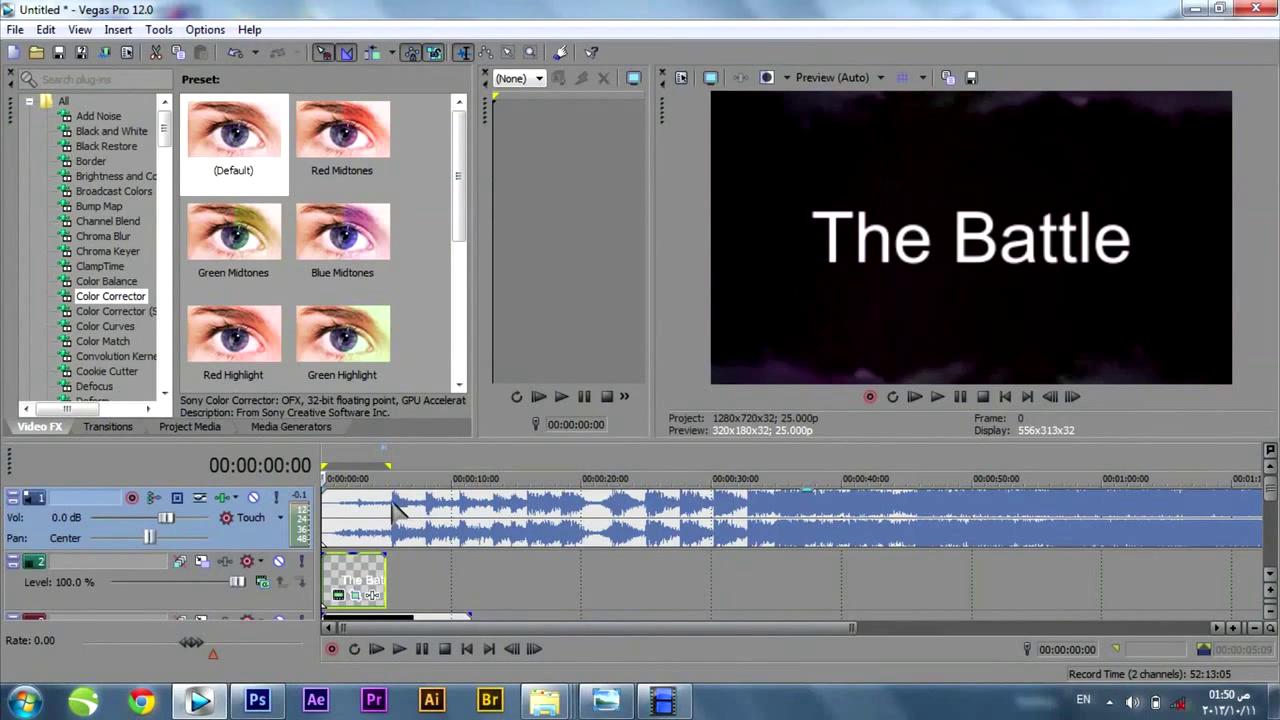
- Switch to the folder of Battleship clips in Windows Explorer, look through it and preview clip 01
click(548, 700)
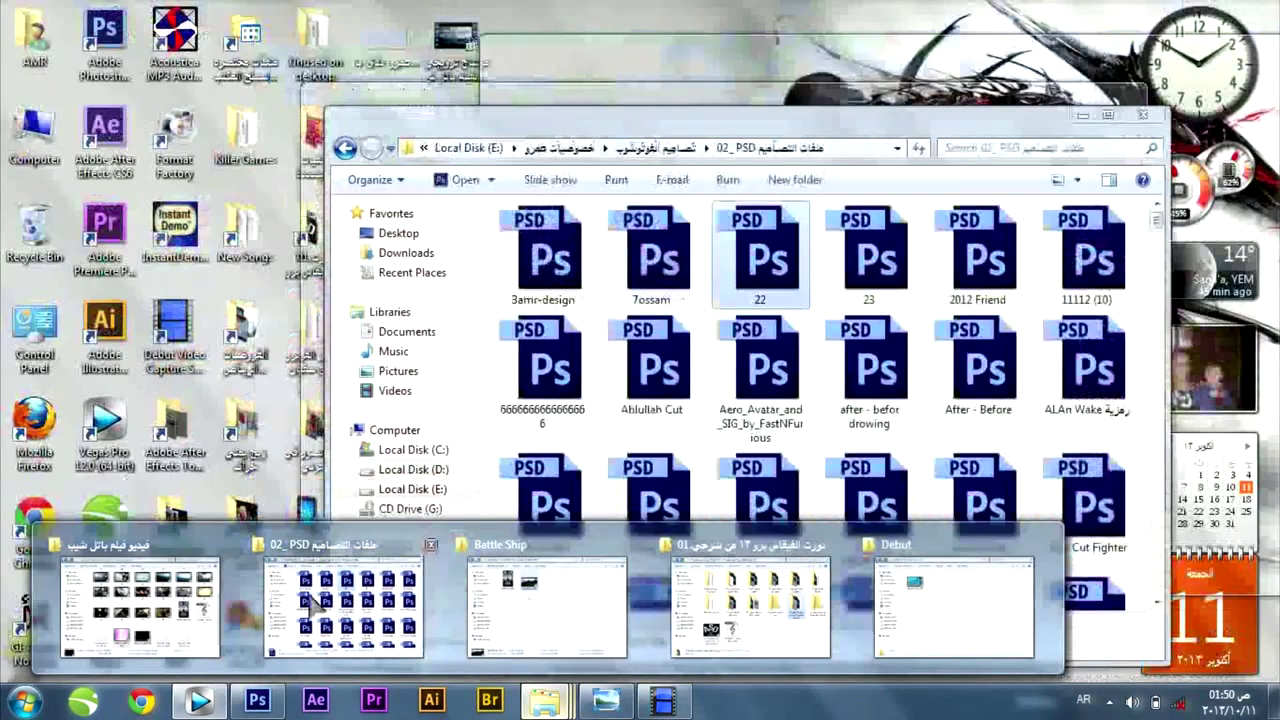
click(170, 602)
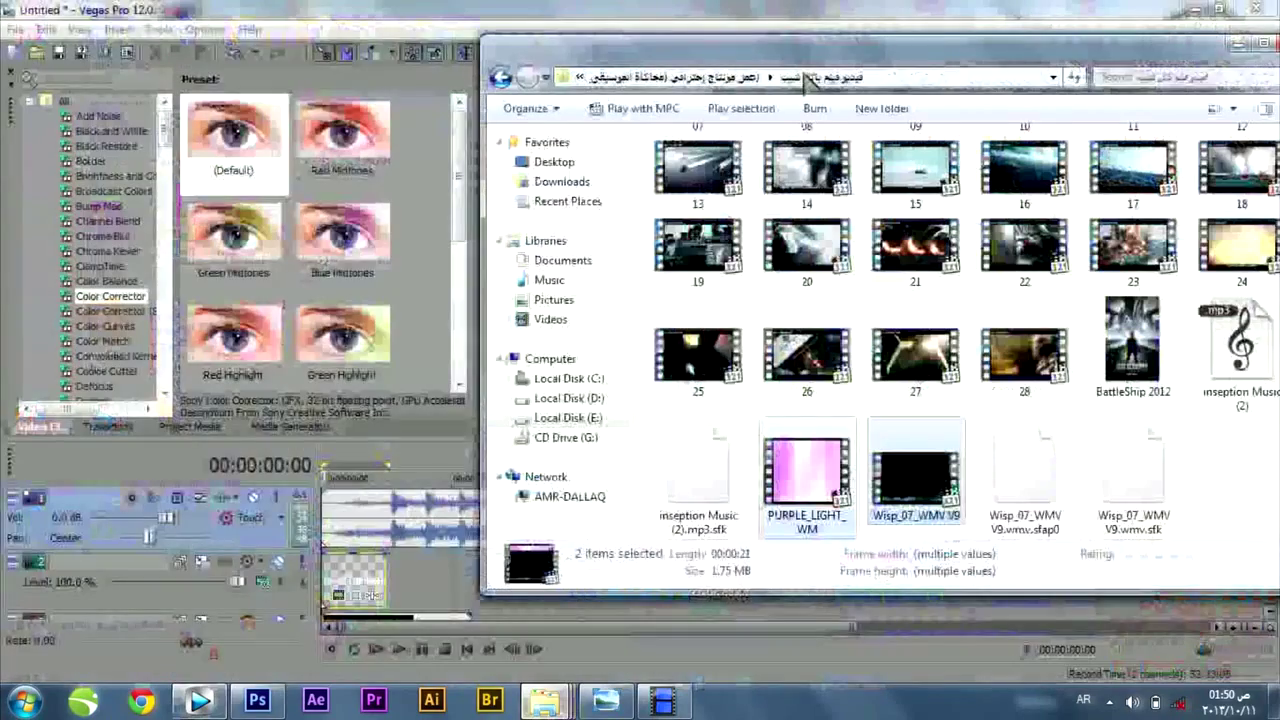
scroll(890, 272, up, 3)
drag(827, 62, 637, 70)
click(512, 173)
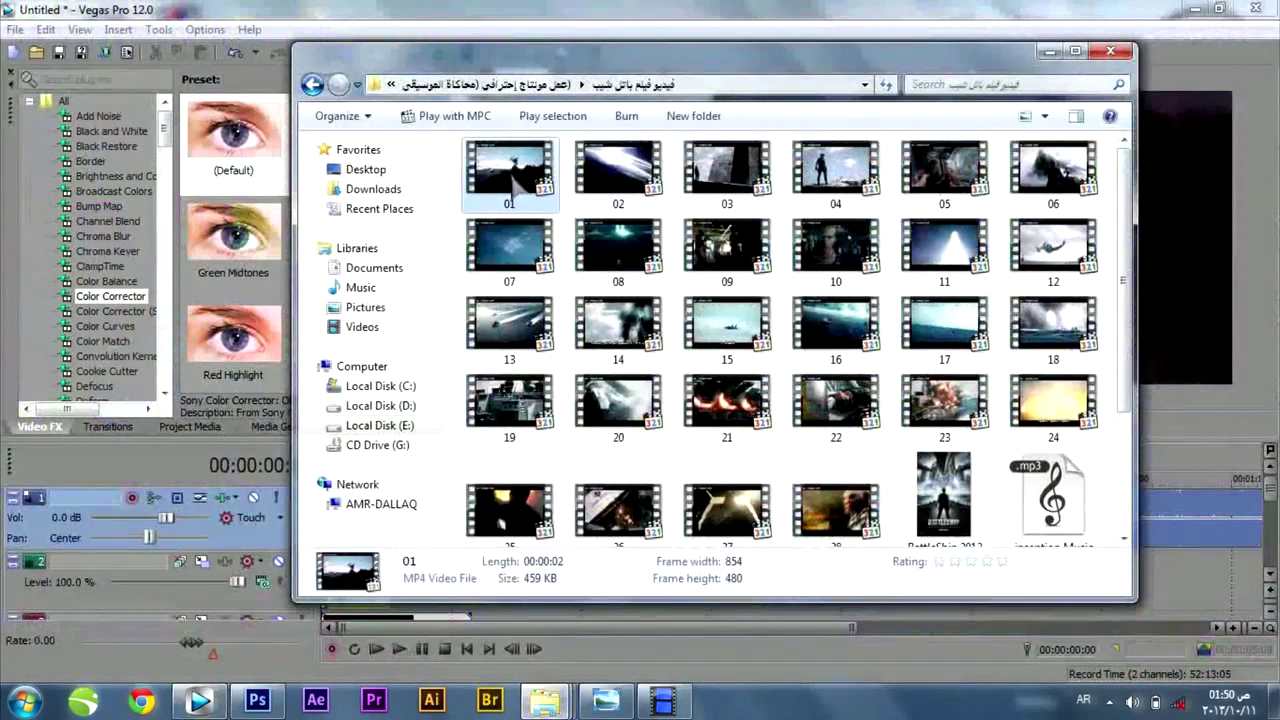
scroll(672, 380, down, 2)
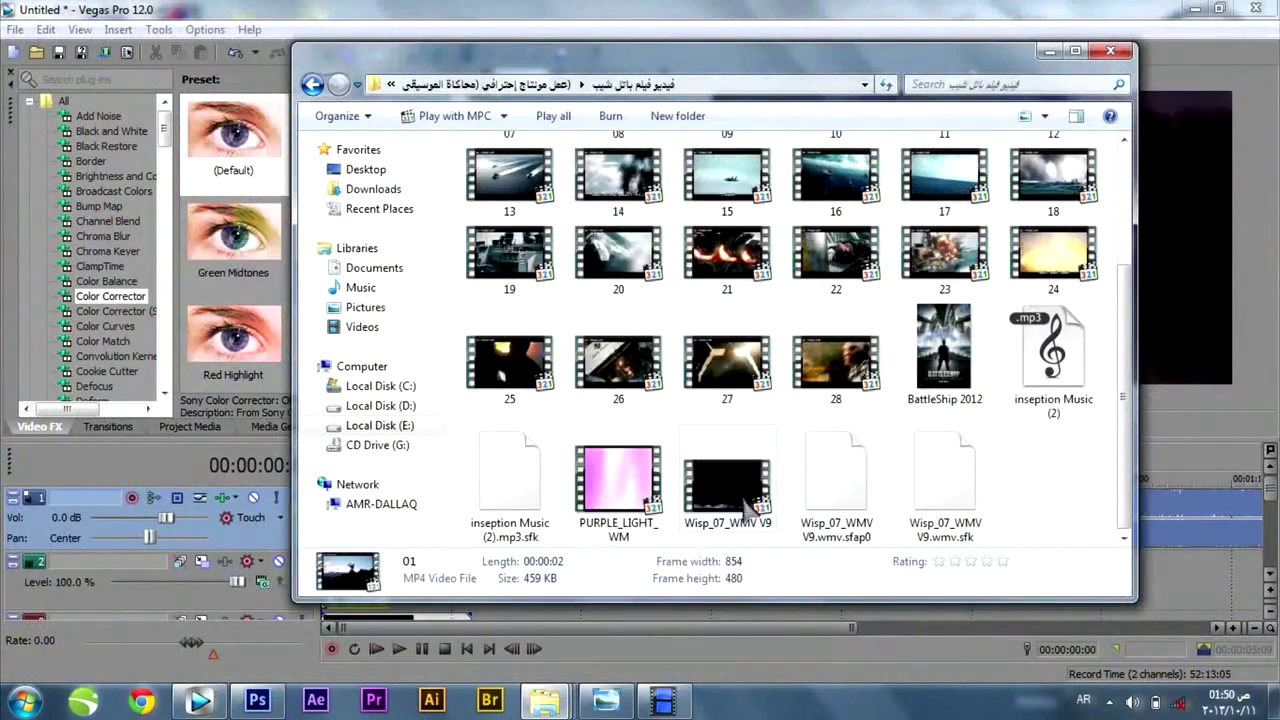
scroll(590, 425, up, 3)
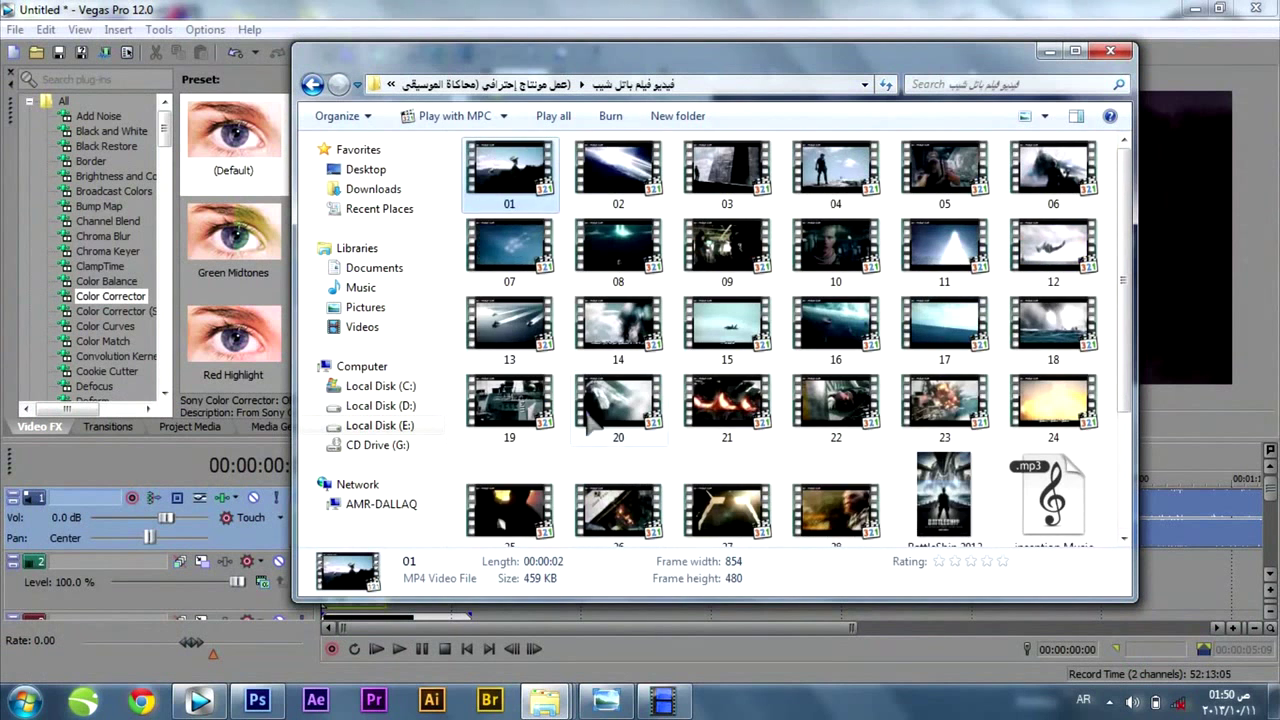
double_click(518, 188)
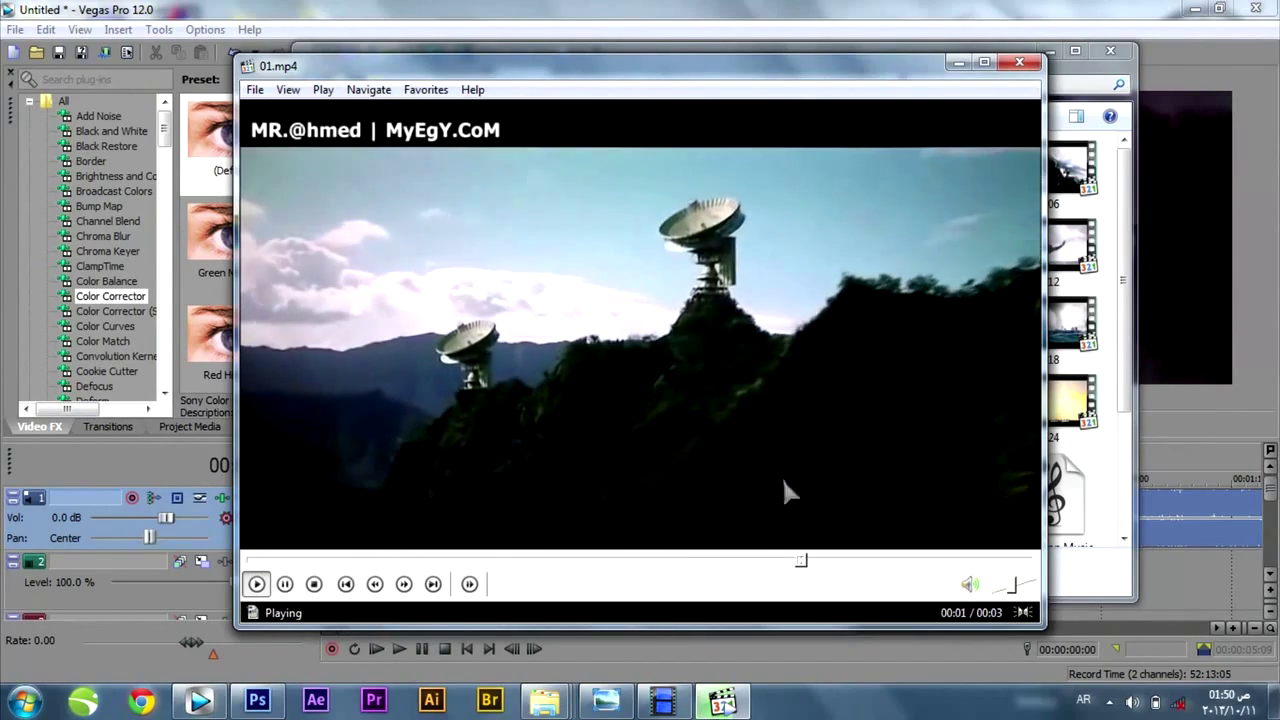
click(1036, 66)
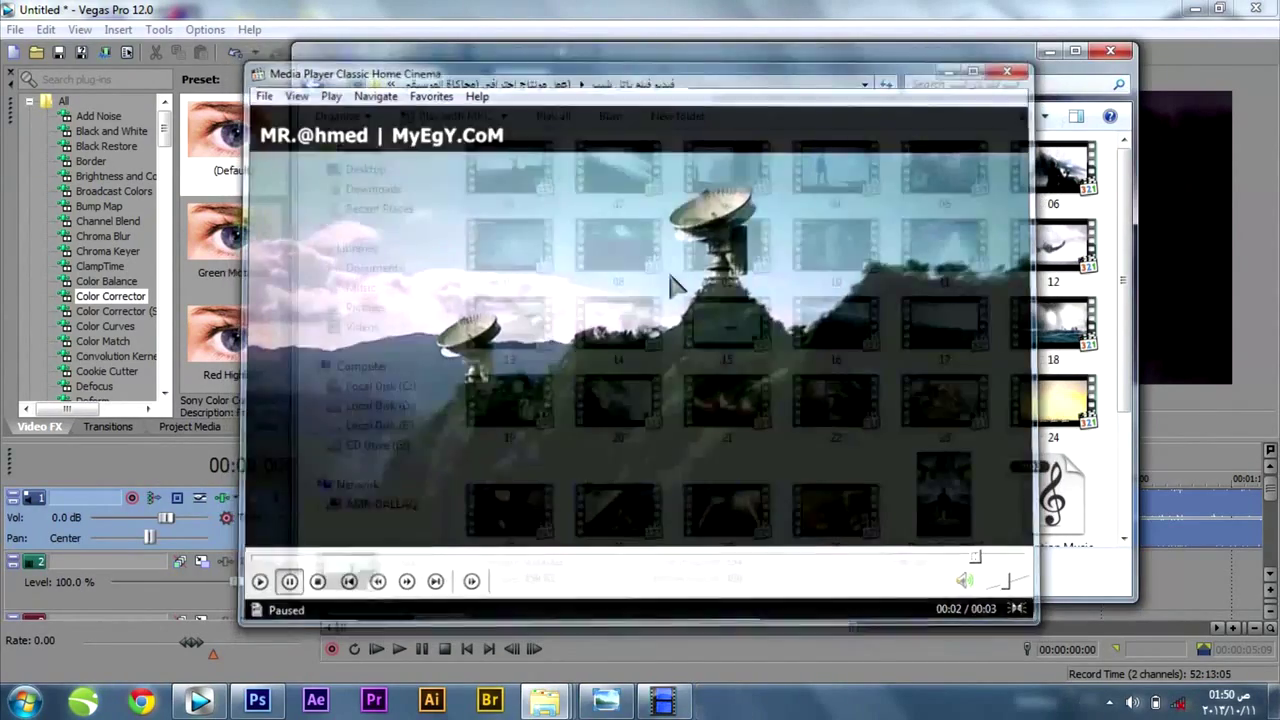
- Add clip 01 on a new top video track at the project start and delete its audio event
drag(508, 175, 303, 370)
drag(290, 497, 341, 530)
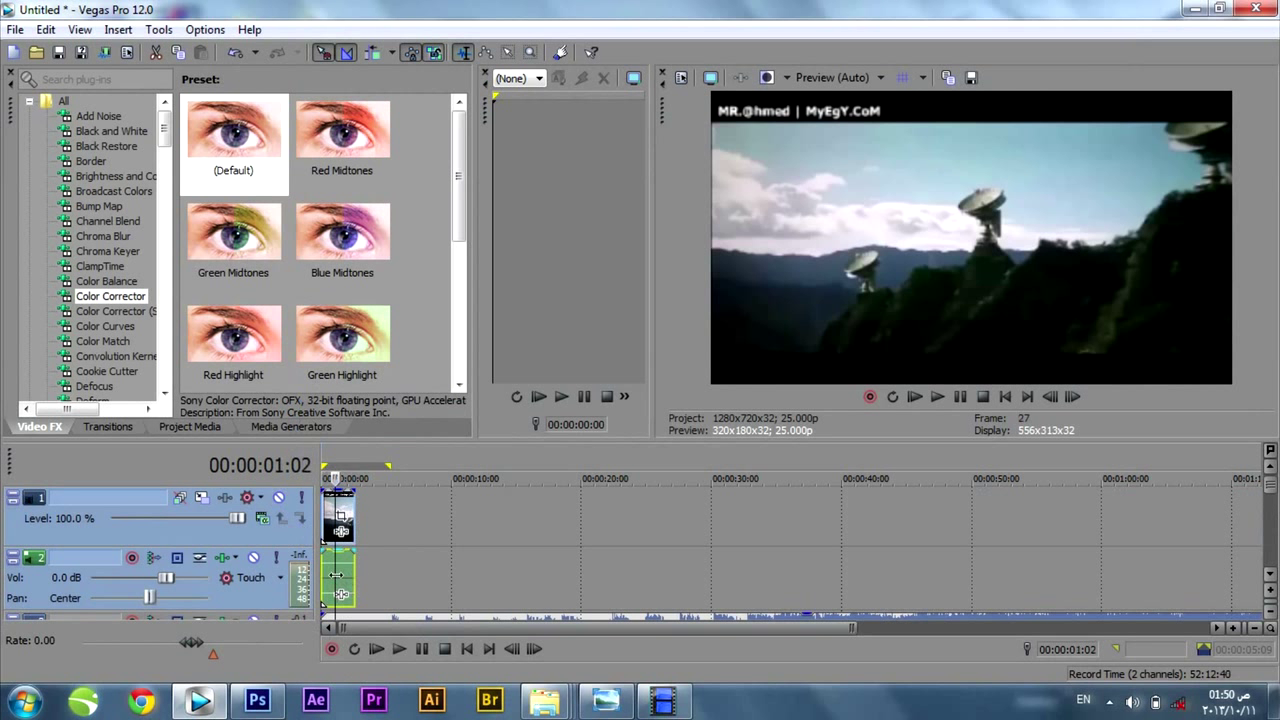
click(257, 561)
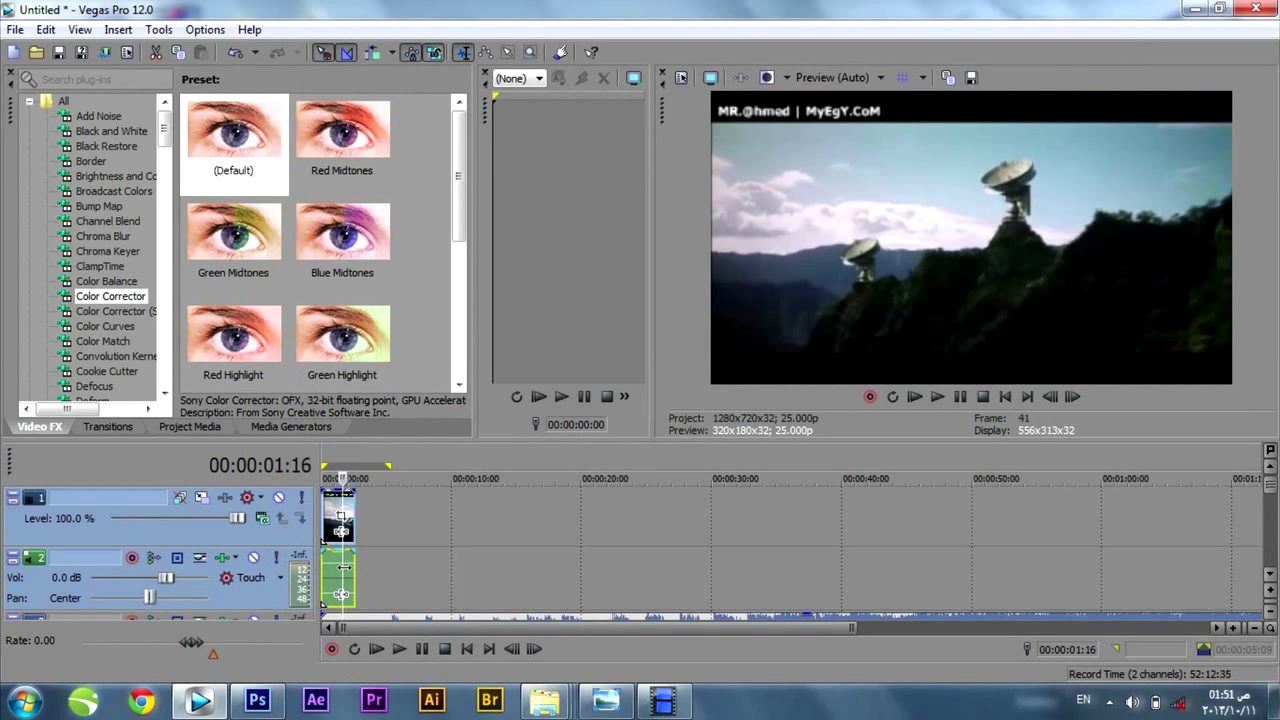
key(Delete)
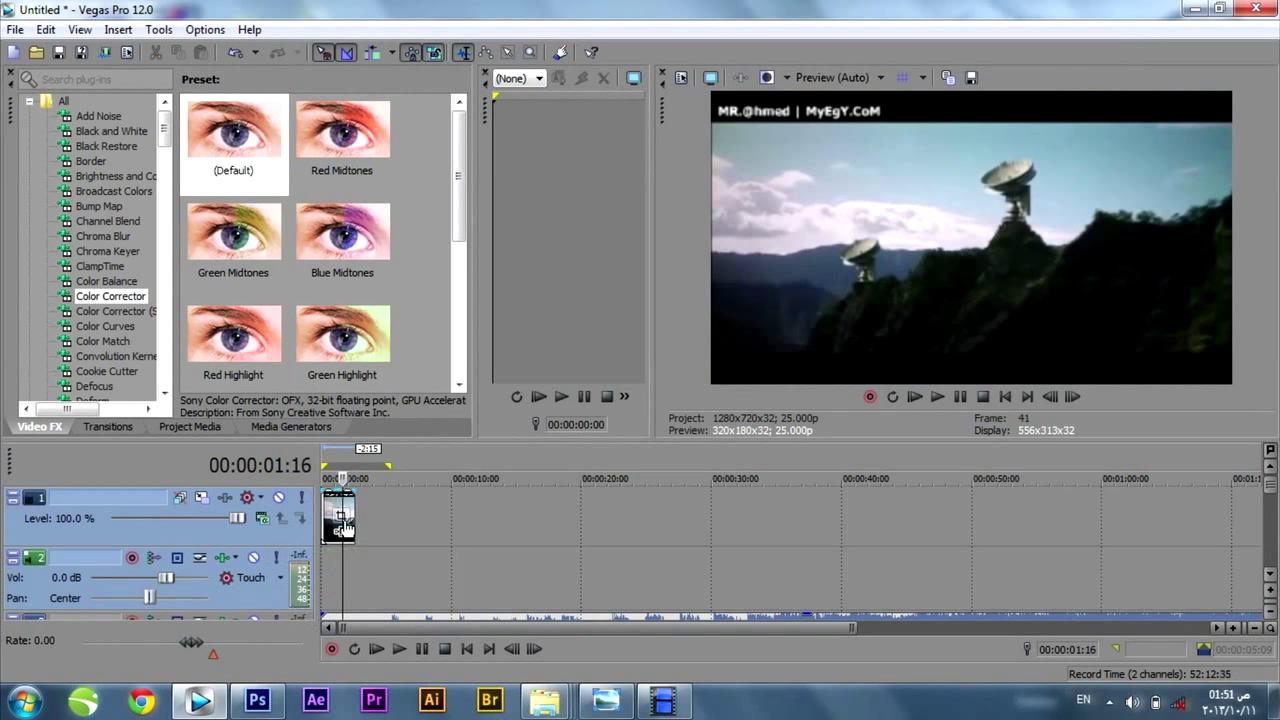
- Move clip 01 to start at 00:00:05:00, where the title ends, and play from there
drag(340, 514, 401, 514)
scroll(428, 515, up, 3)
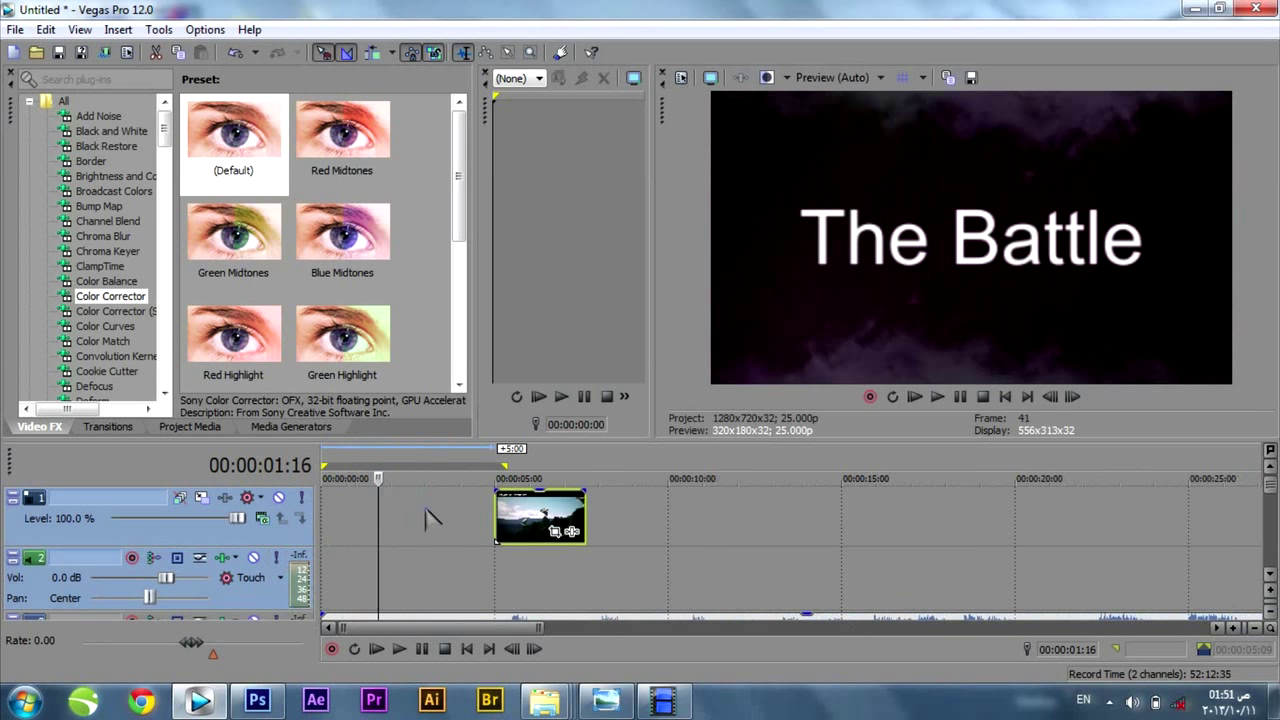
click(497, 460)
key(space)
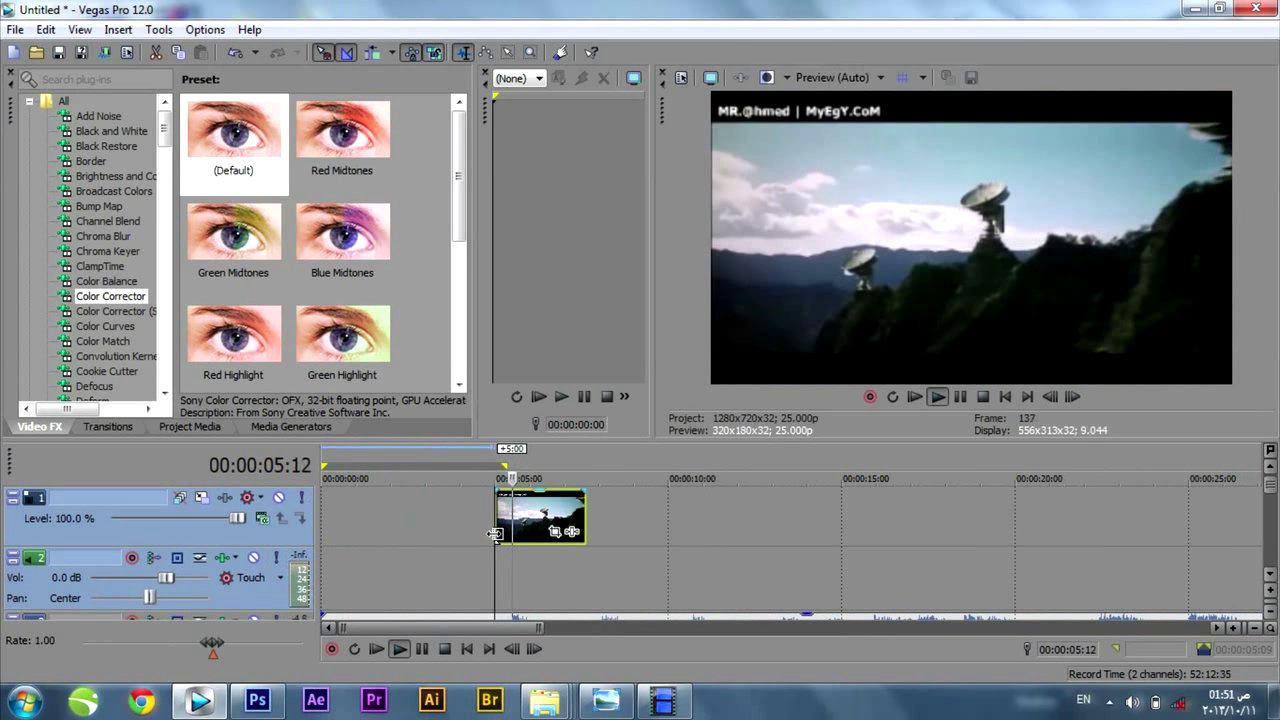
key(space)
- Shift clip 01 19 frames later and pull it back 5 frames, playing from 00:00:05:00 to check against the music
drag(521, 518, 546, 518)
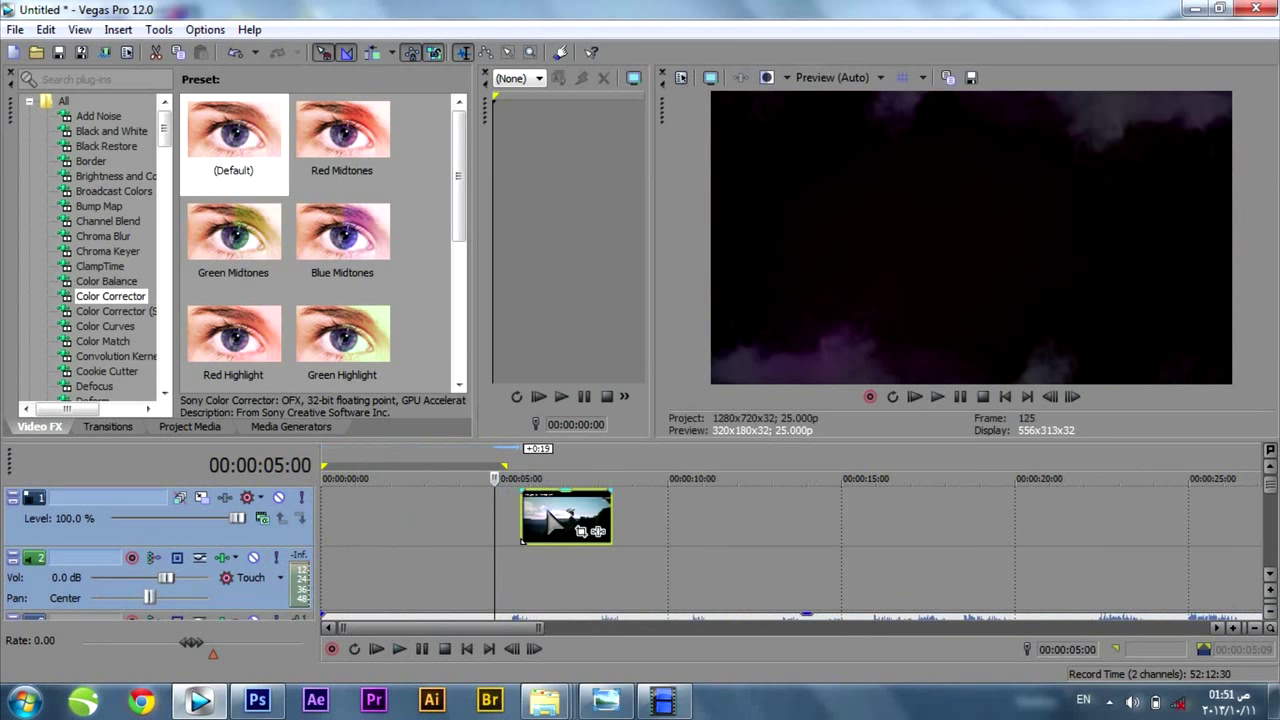
key(space)
drag(556, 509, 549, 509)
key(space)
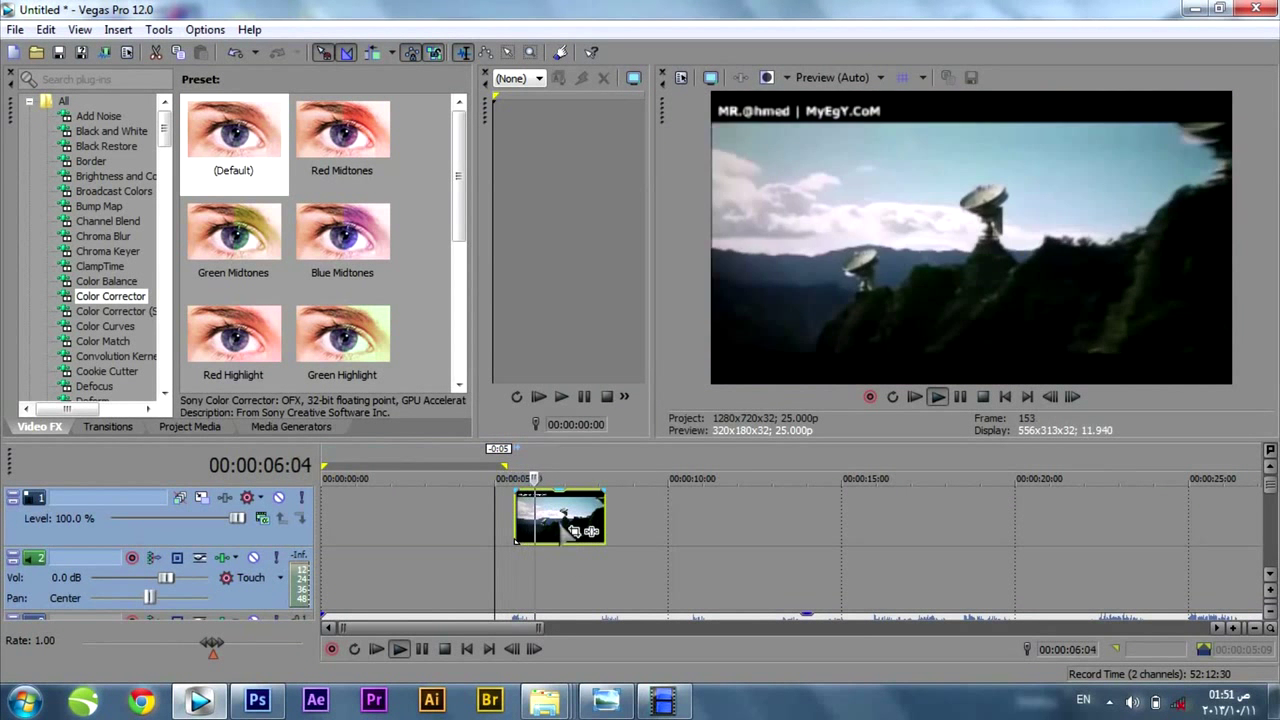
key(space)
- Add a short fade-in and fade-out to clip 01, extend its end by 21 frames, and play it
drag(521, 497, 533, 494)
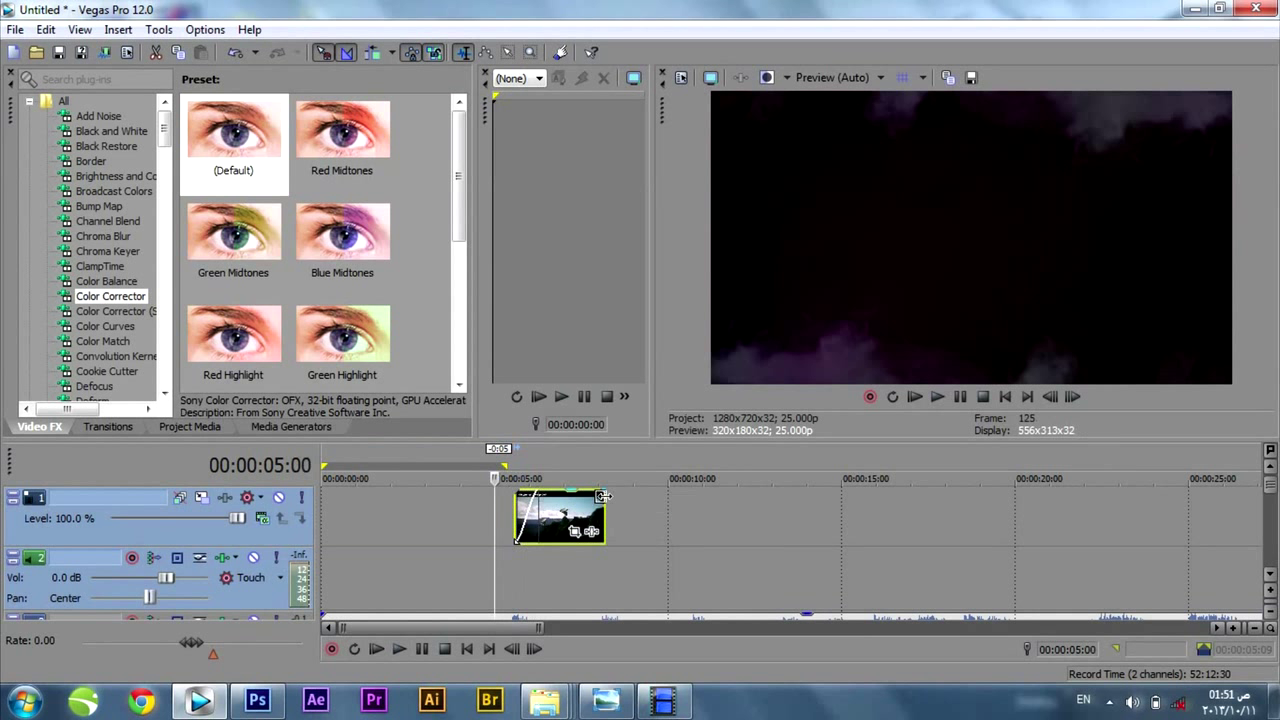
drag(607, 494, 632, 507)
key(space)
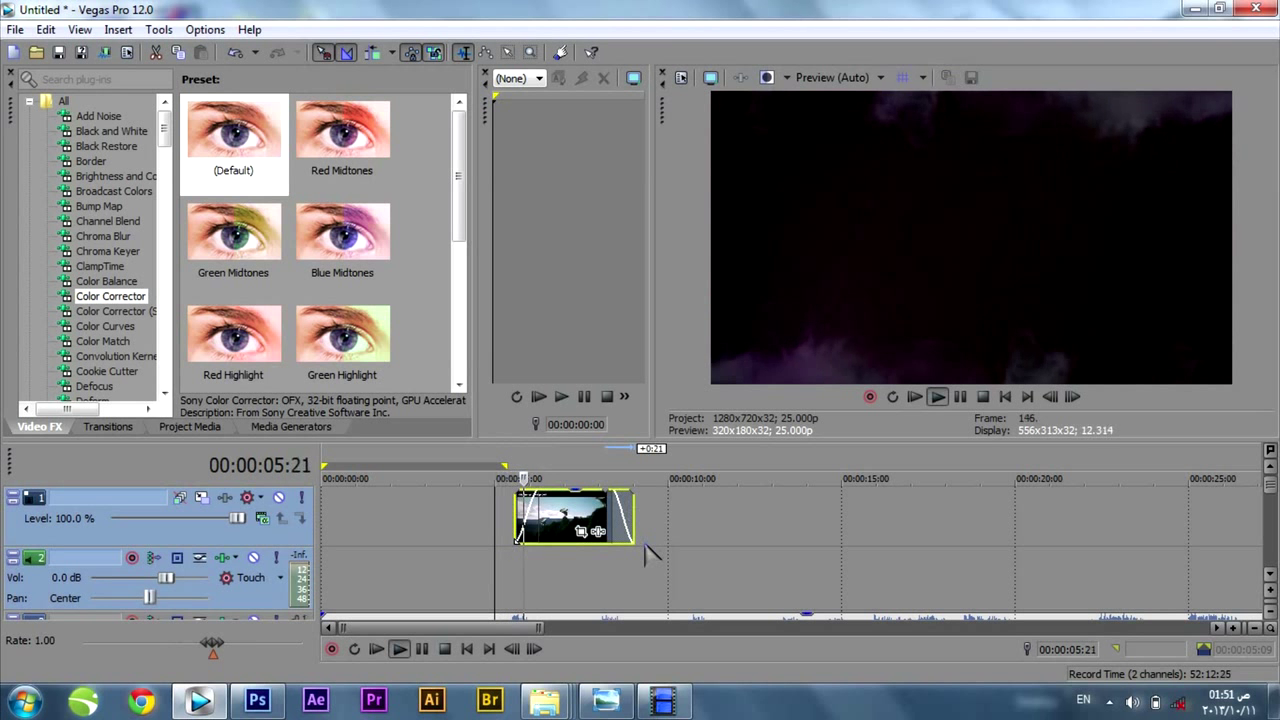
key(space)
- Replay from 00:00:05:00, move clip 01 another 5 frames earlier, and play it against the music again
key(space)
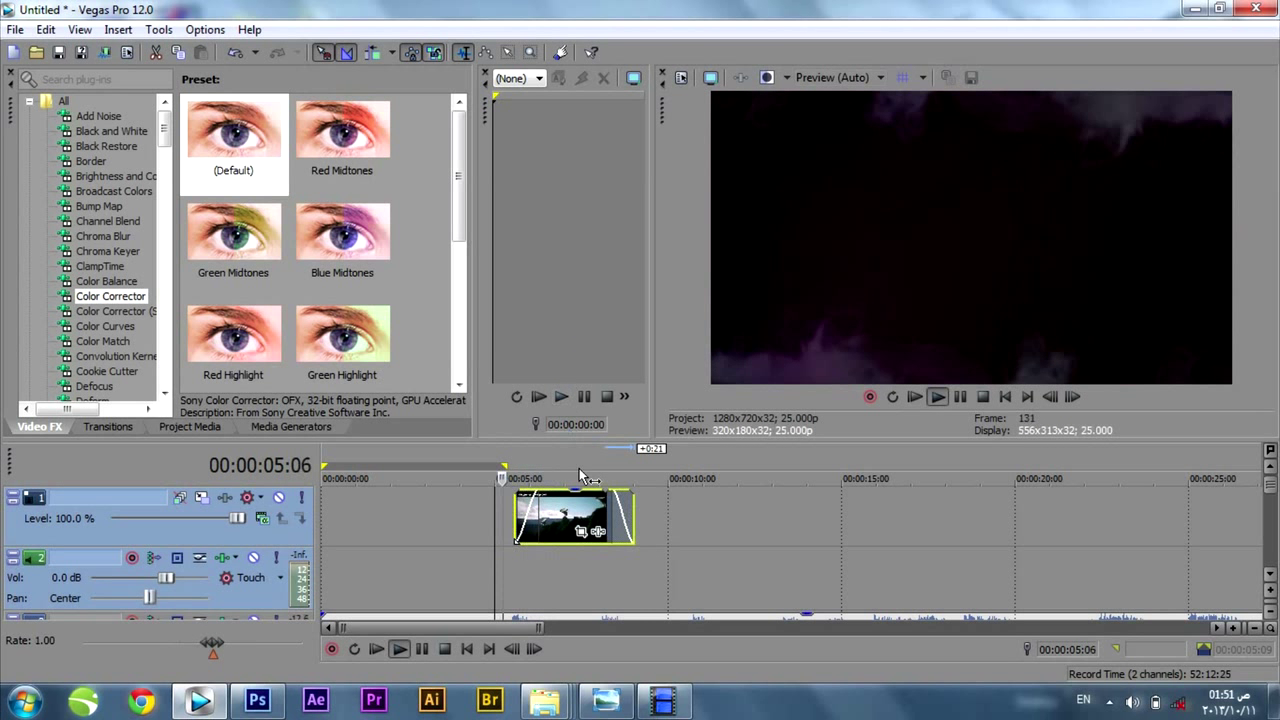
key(space)
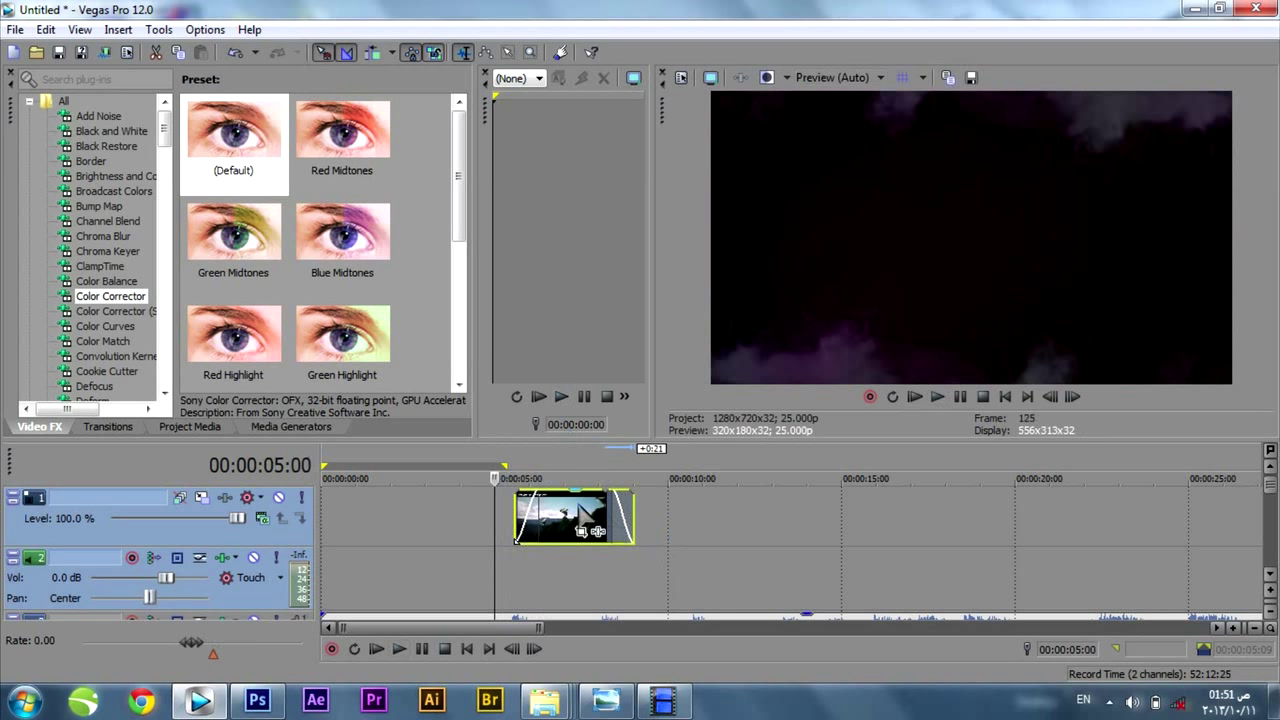
drag(580, 512, 572, 514)
key(space)
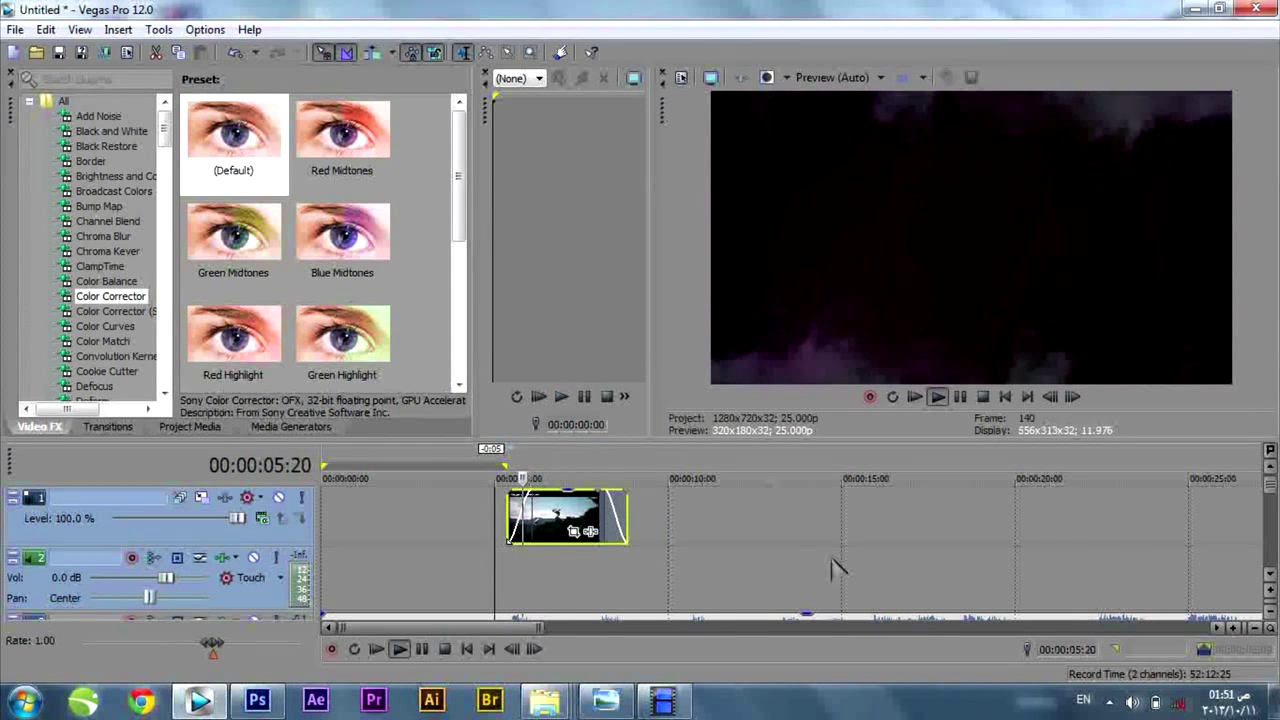
- Play clip 01 against the music, then extend the "The Battle" title's end by 9 frames so it meets clip 01
key(space)
key(space)
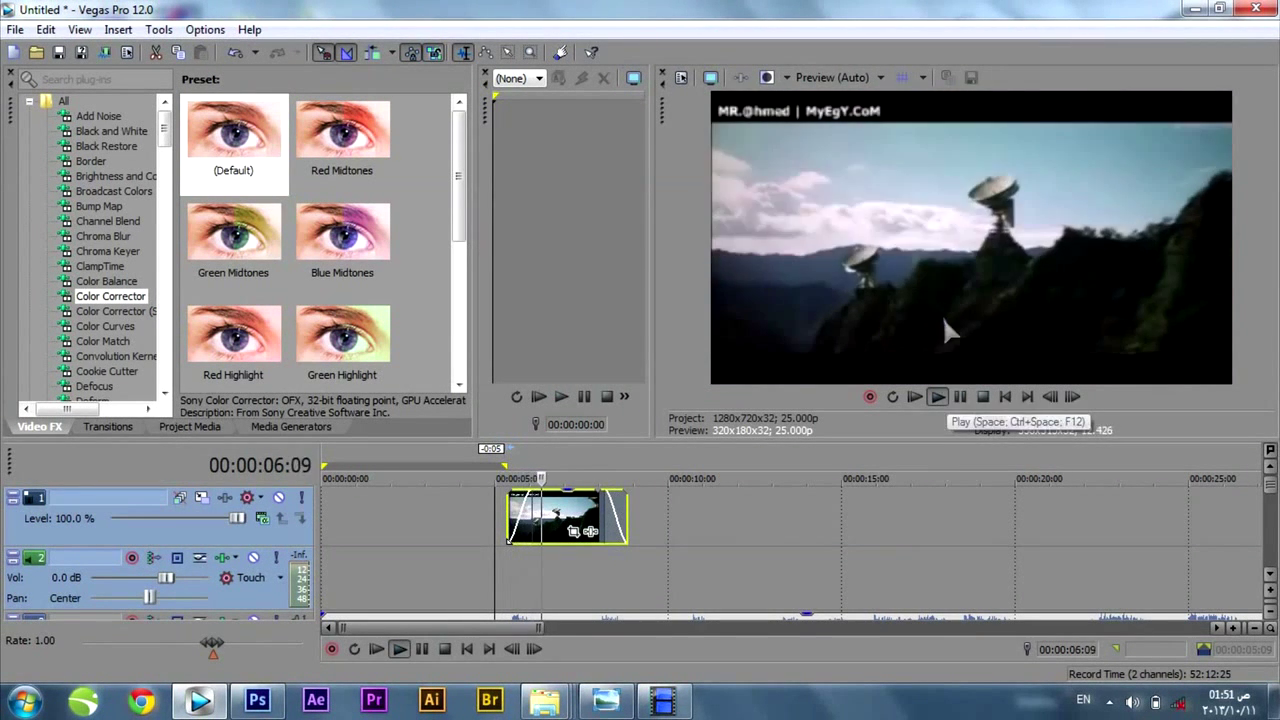
click(983, 396)
scroll(590, 531, down, 3)
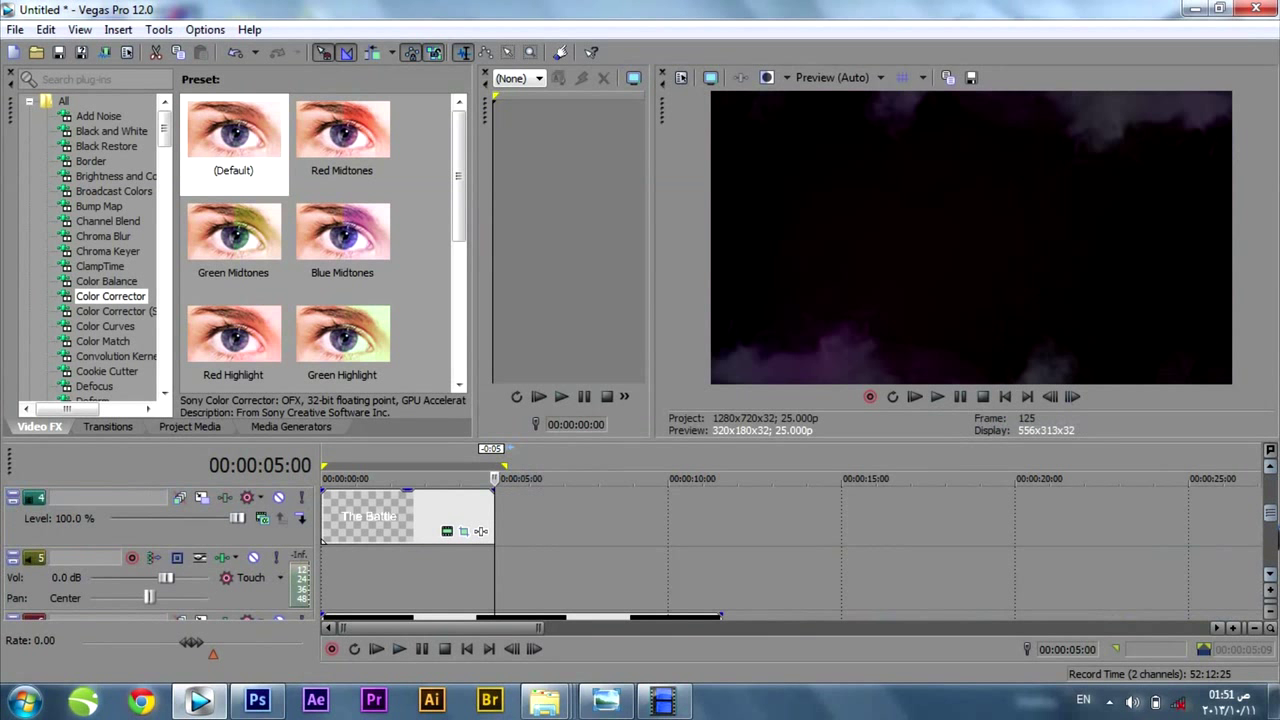
drag(505, 527, 518, 528)
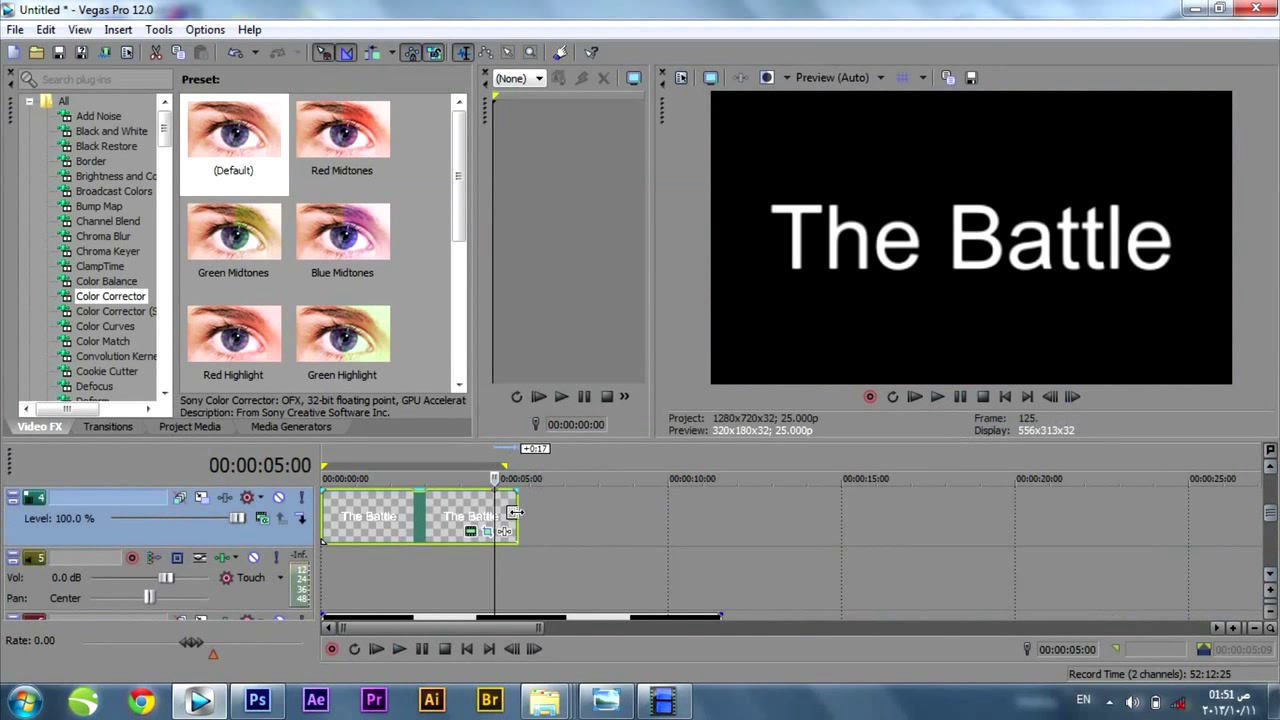
key(space)
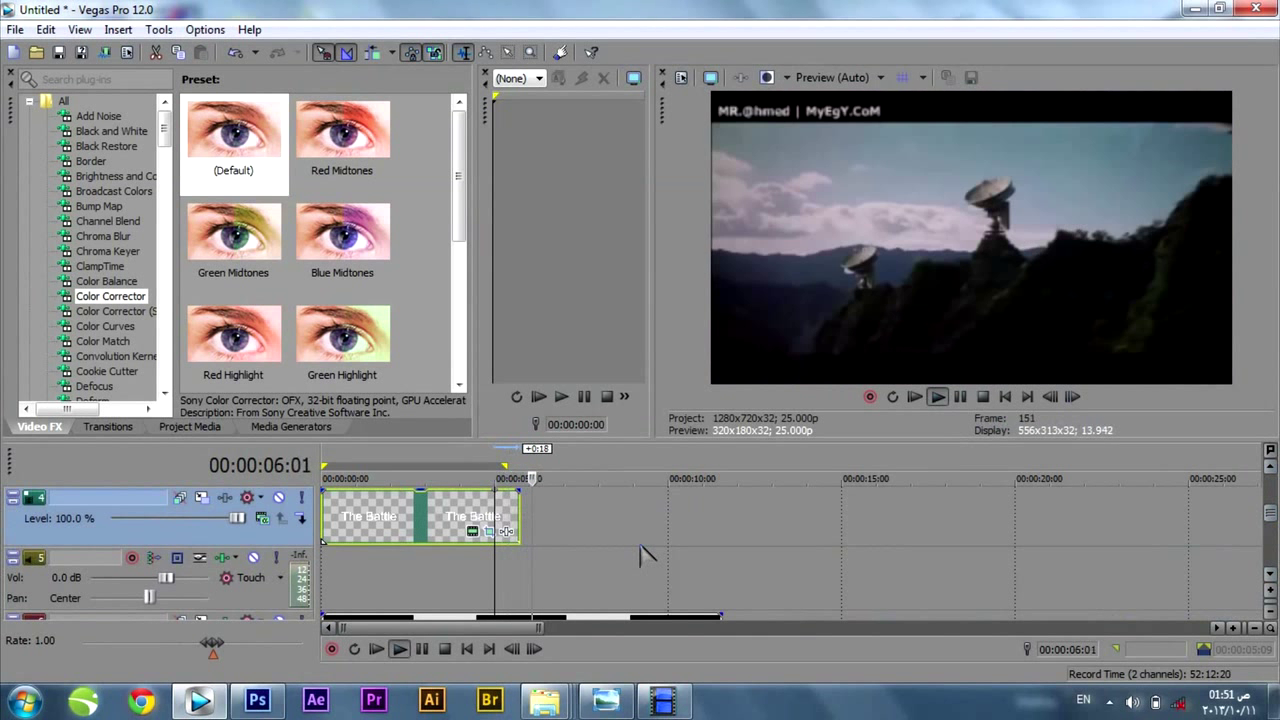
key(space)
drag(518, 528, 506, 528)
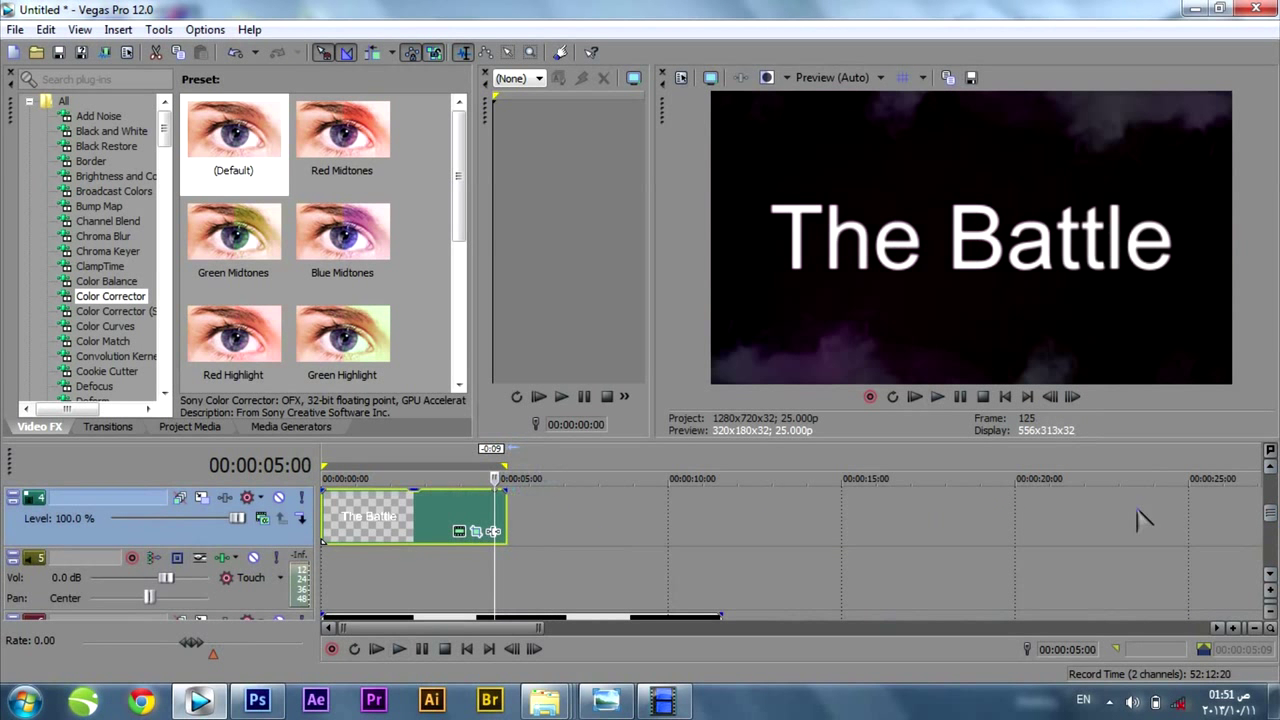
- Play clip 01, trim its end by 21 frames, replay it against the music, and trim 3 more frames
scroll(600, 540, up, 3)
key(space)
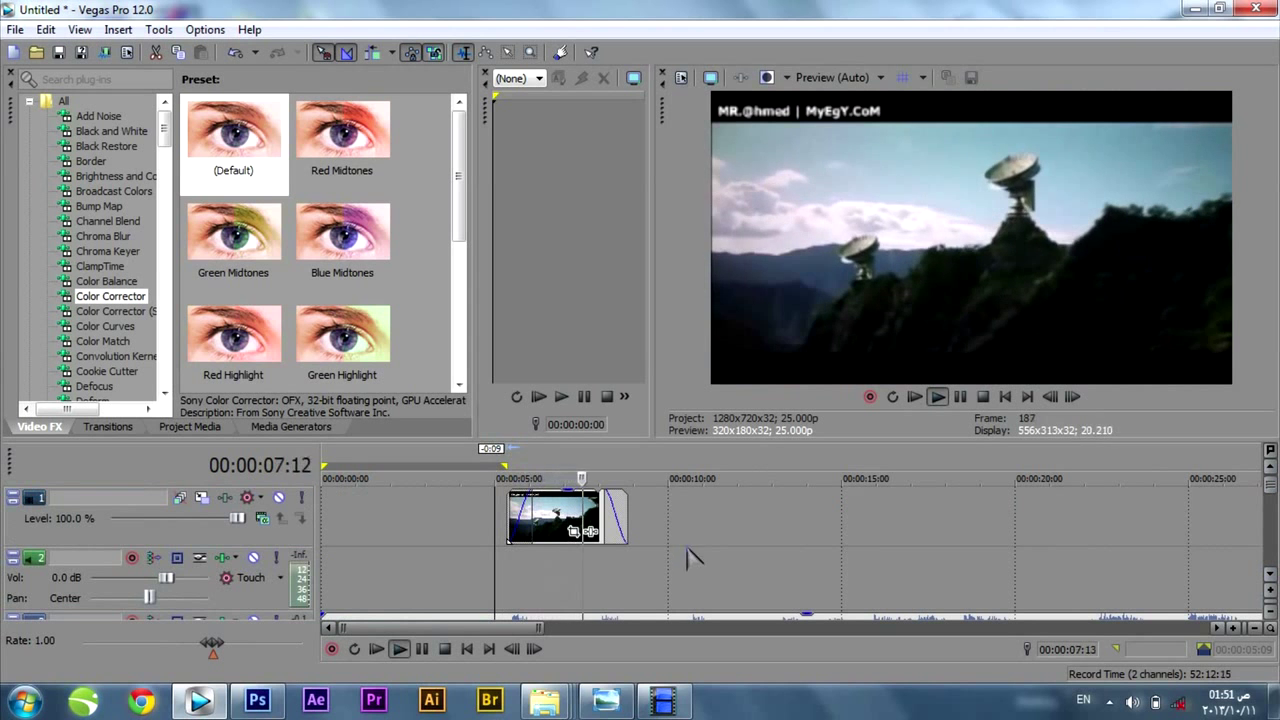
key(space)
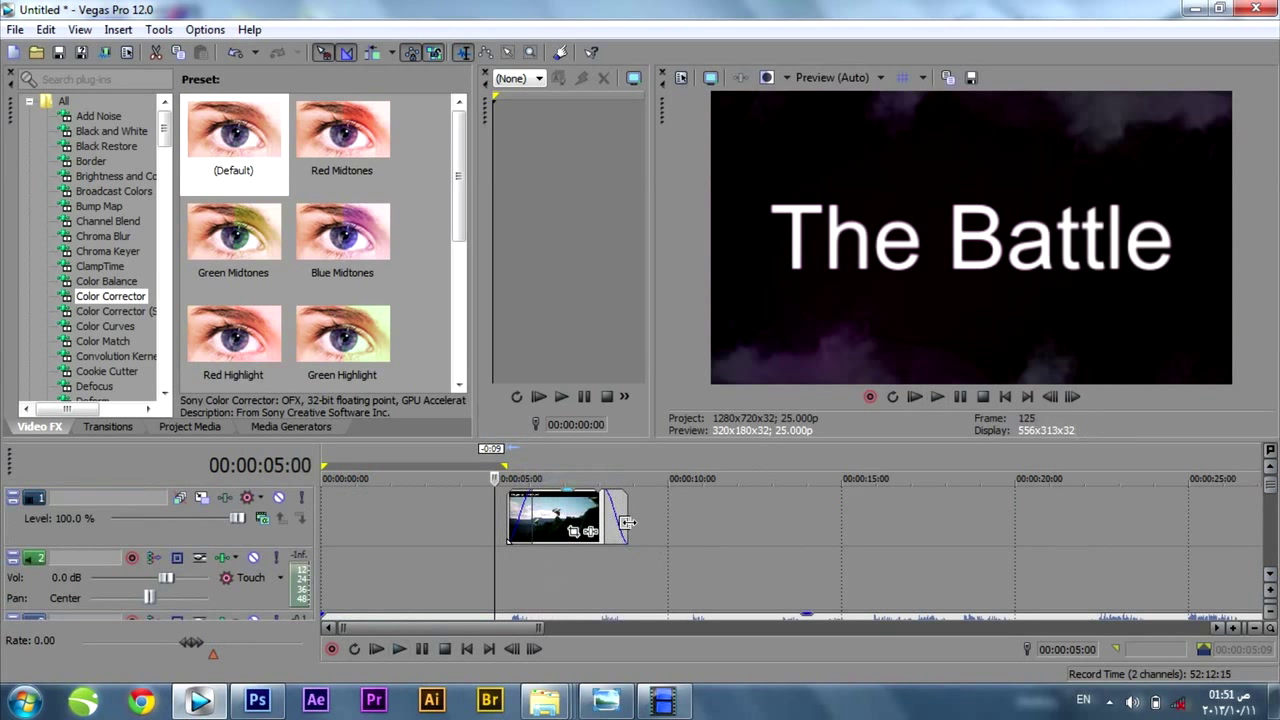
click(627, 521)
key(space)
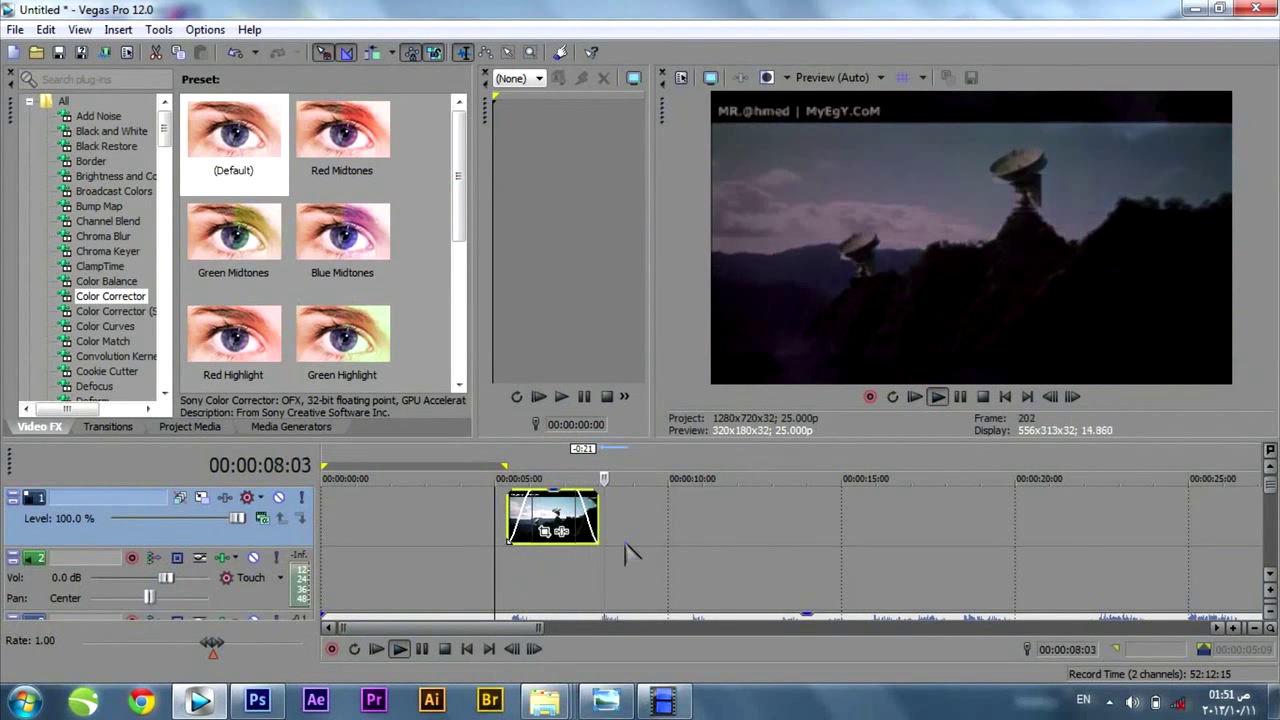
key(space)
drag(596, 516, 594, 510)
- Add video 02 from the Battleship clips folder after clip 01, 8 frames past its end, with short fades in and out
mouse_move(544, 700)
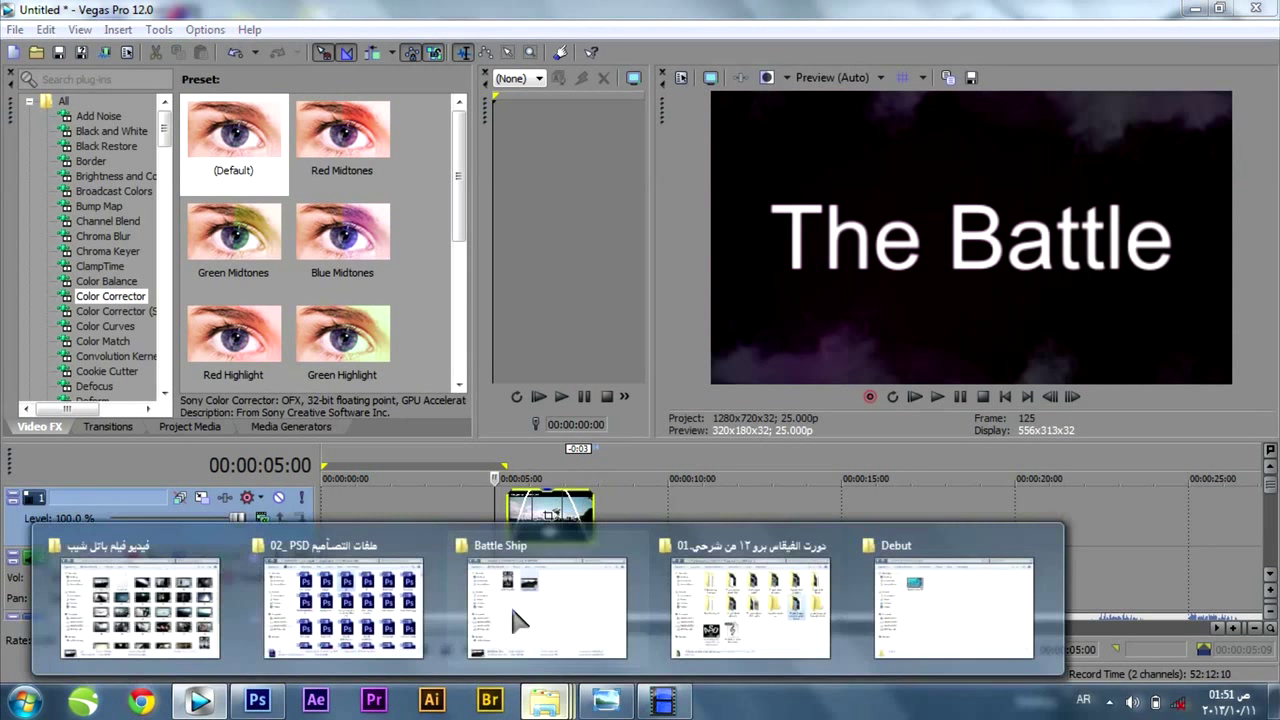
click(191, 609)
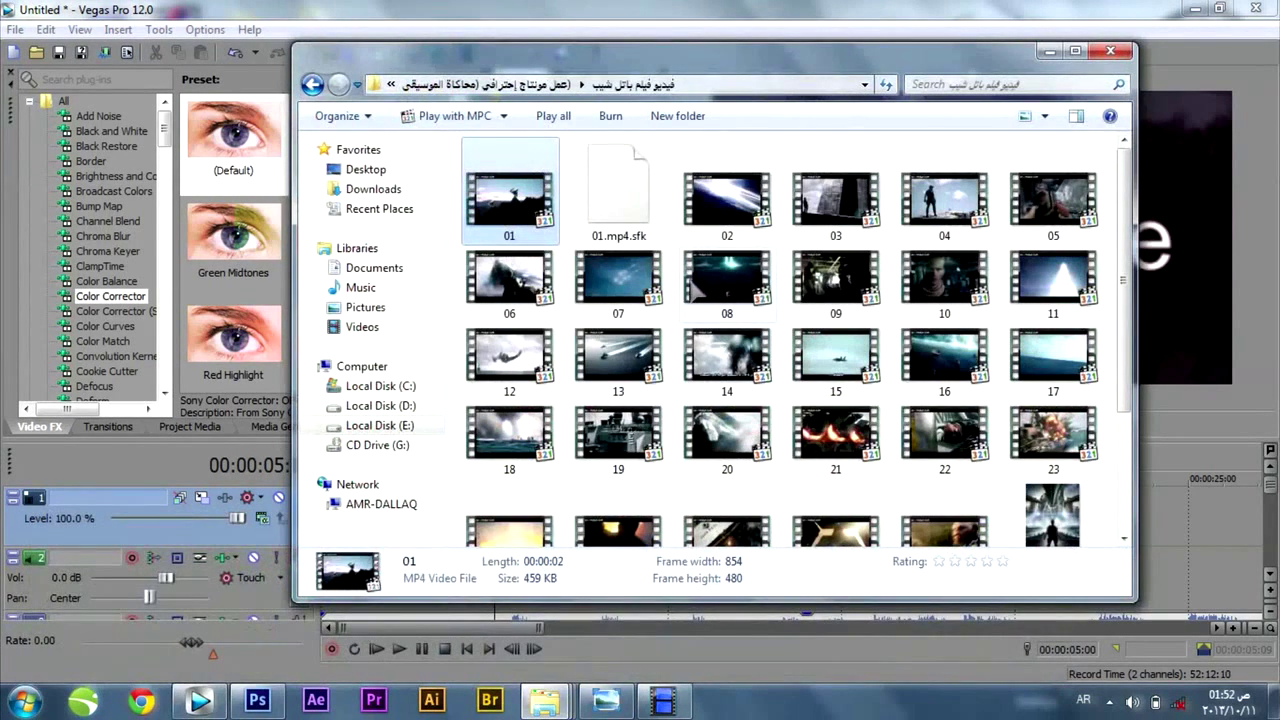
click(697, 180)
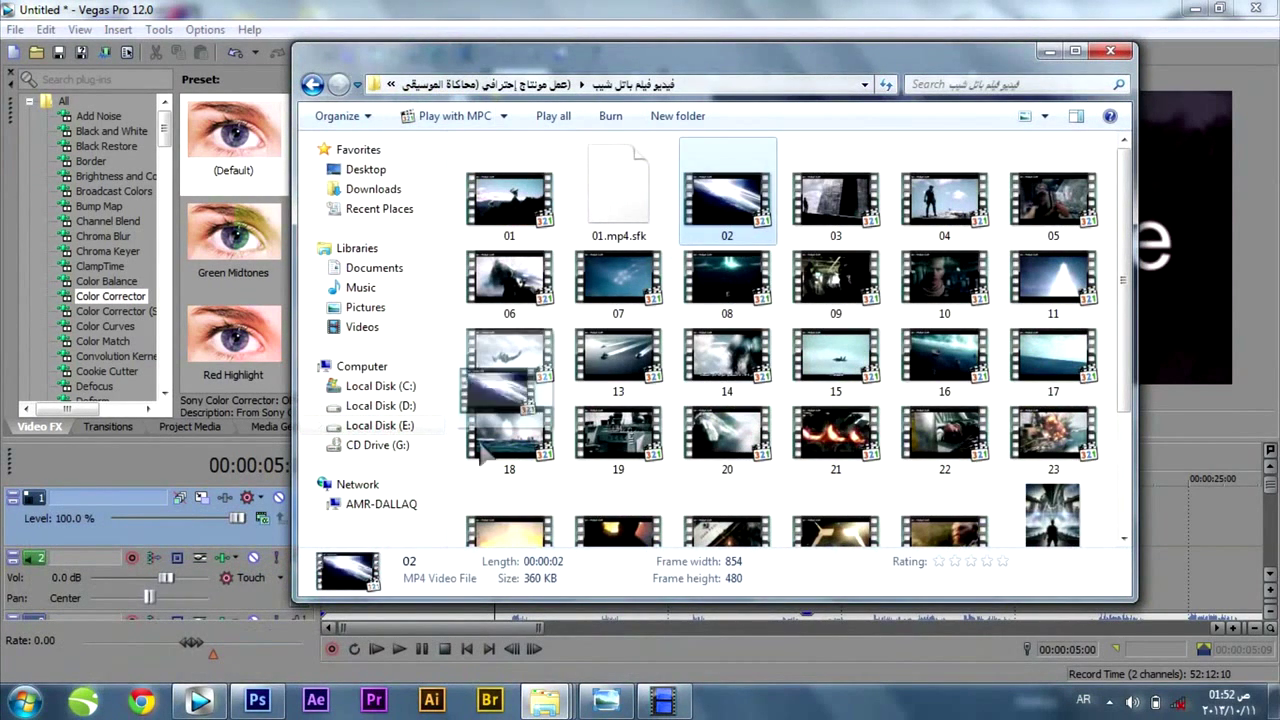
click(199, 700)
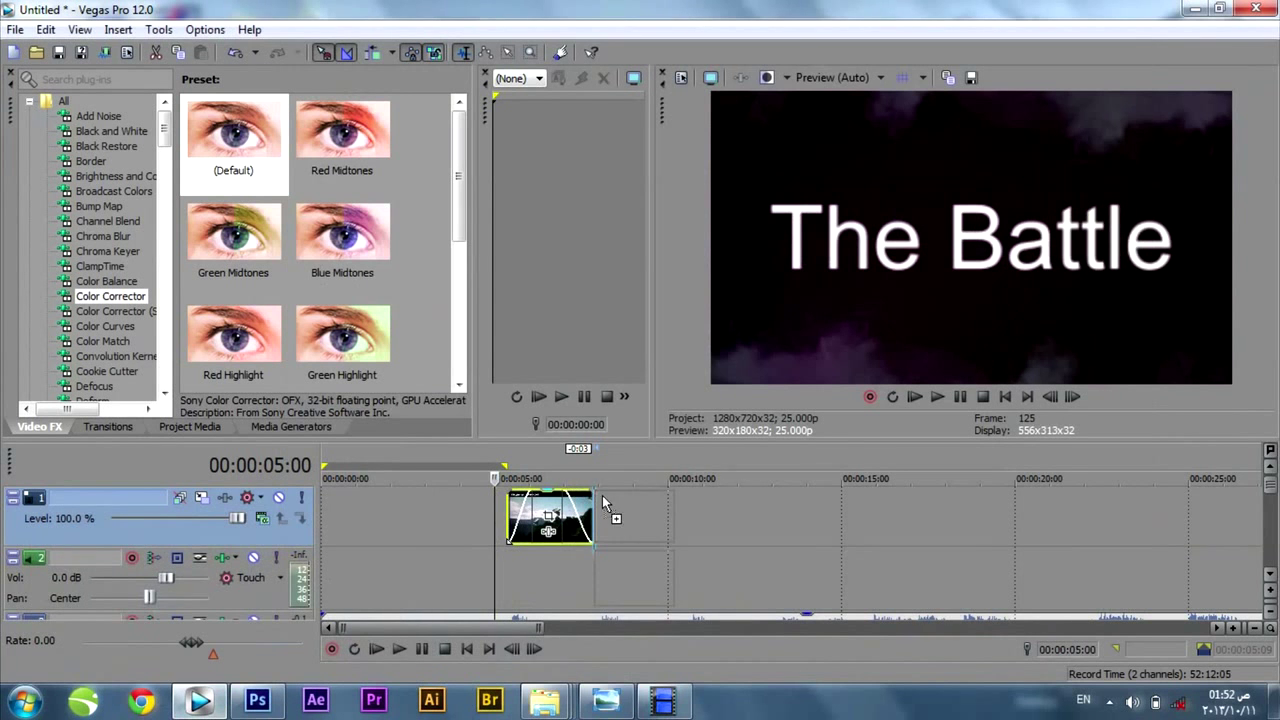
drag(602, 495, 603, 497)
drag(662, 594, 673, 594)
drag(603, 492, 668, 494)
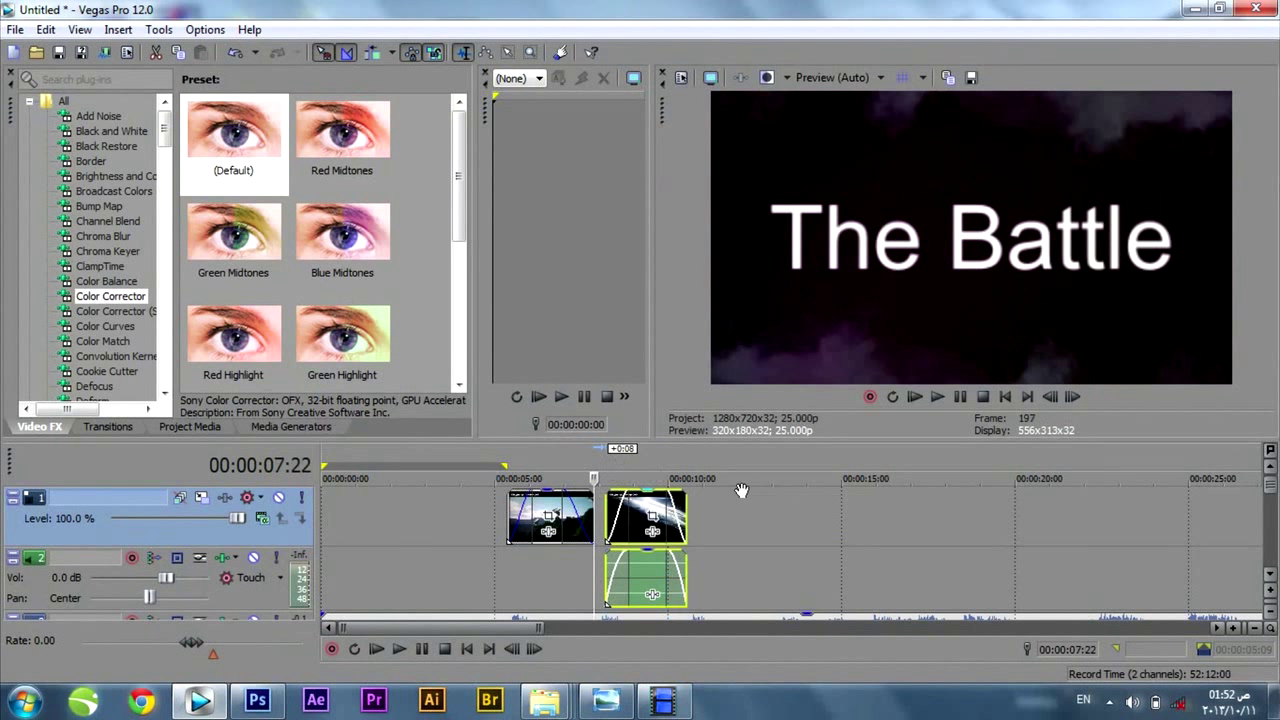
- Shorten clip 02's fade-in slightly and move the clip 8 frames earlier so it starts where clip 01 ends
key(space)
key(space)
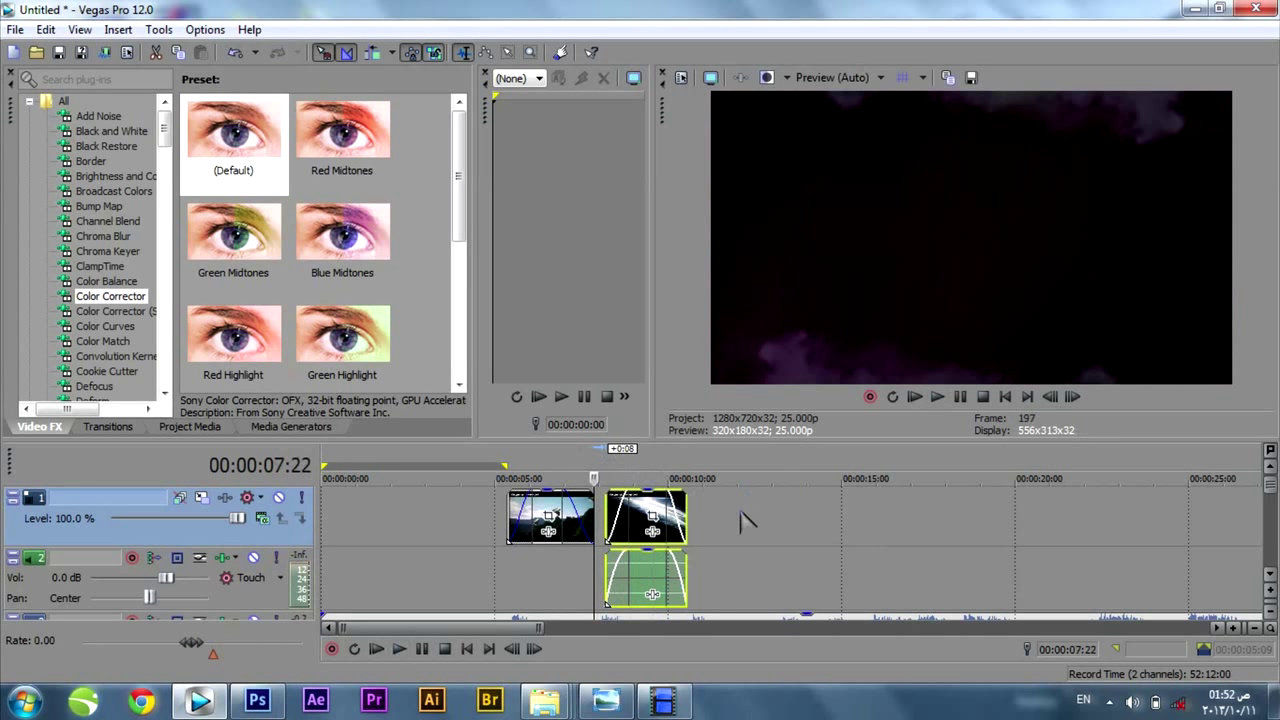
drag(628, 493, 621, 493)
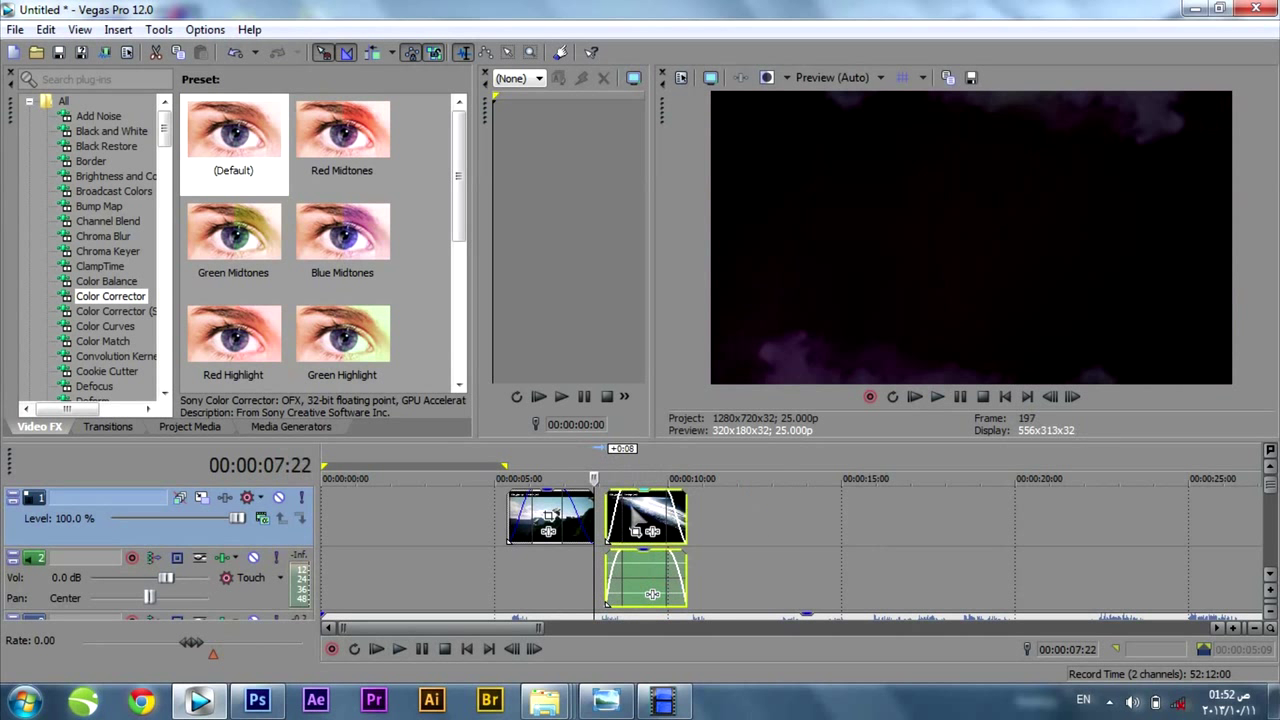
drag(652, 594, 641, 594)
- Play clip 02 from 00:00:07:22 and extend the end of its video by 11 frames
key(space)
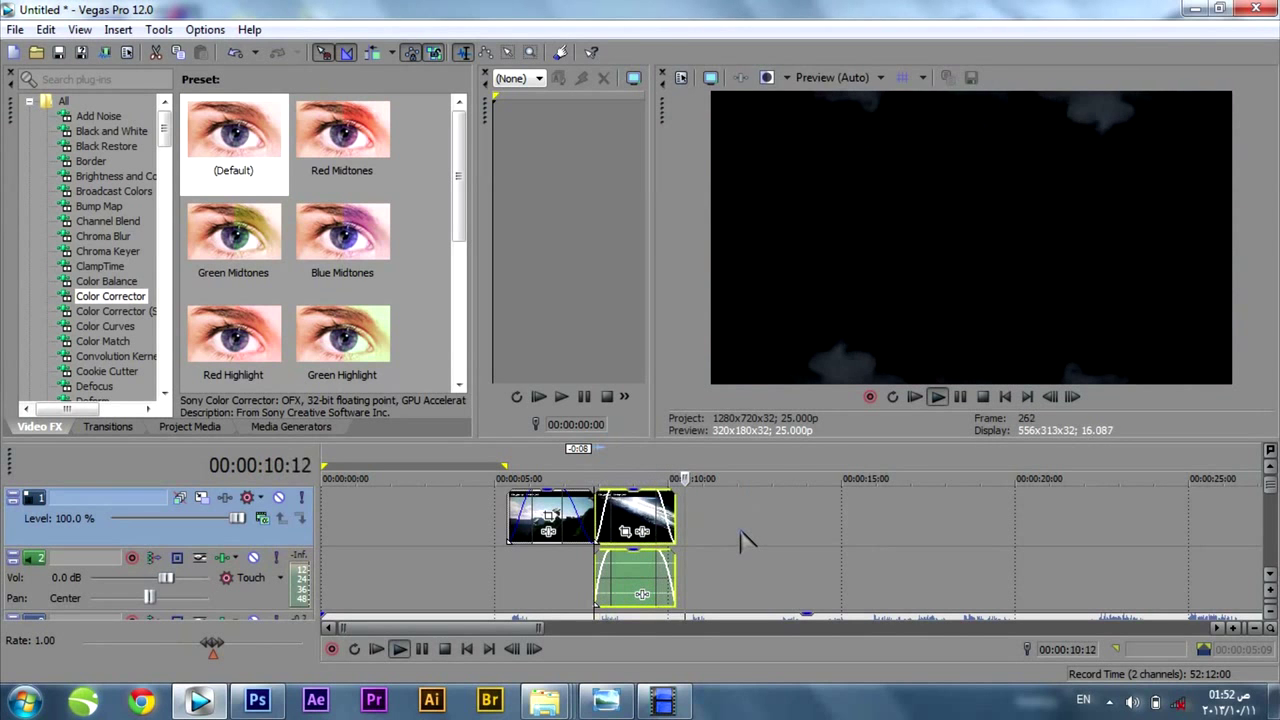
key(space)
drag(674, 515, 689, 512)
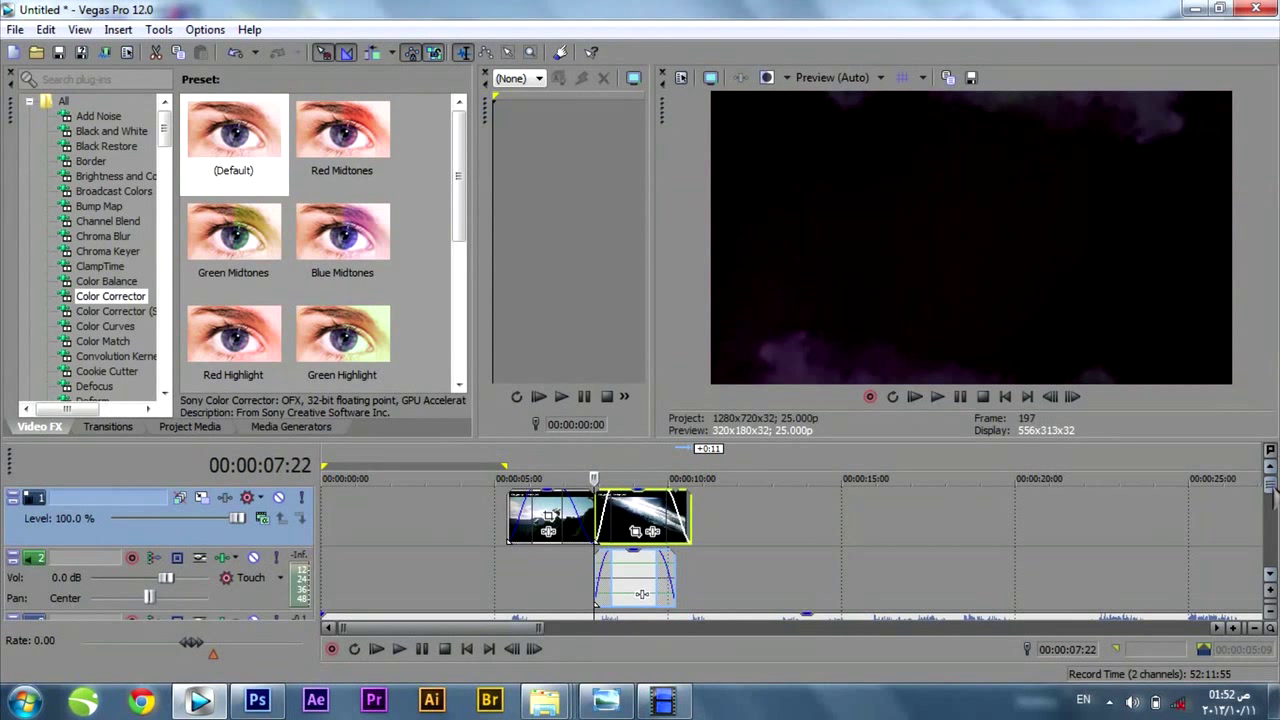
- Trim the two smoke clips on tracks 6 and 7 and the purple background on track 8 to end where clip 01 starts
drag(1271, 487, 1271, 522)
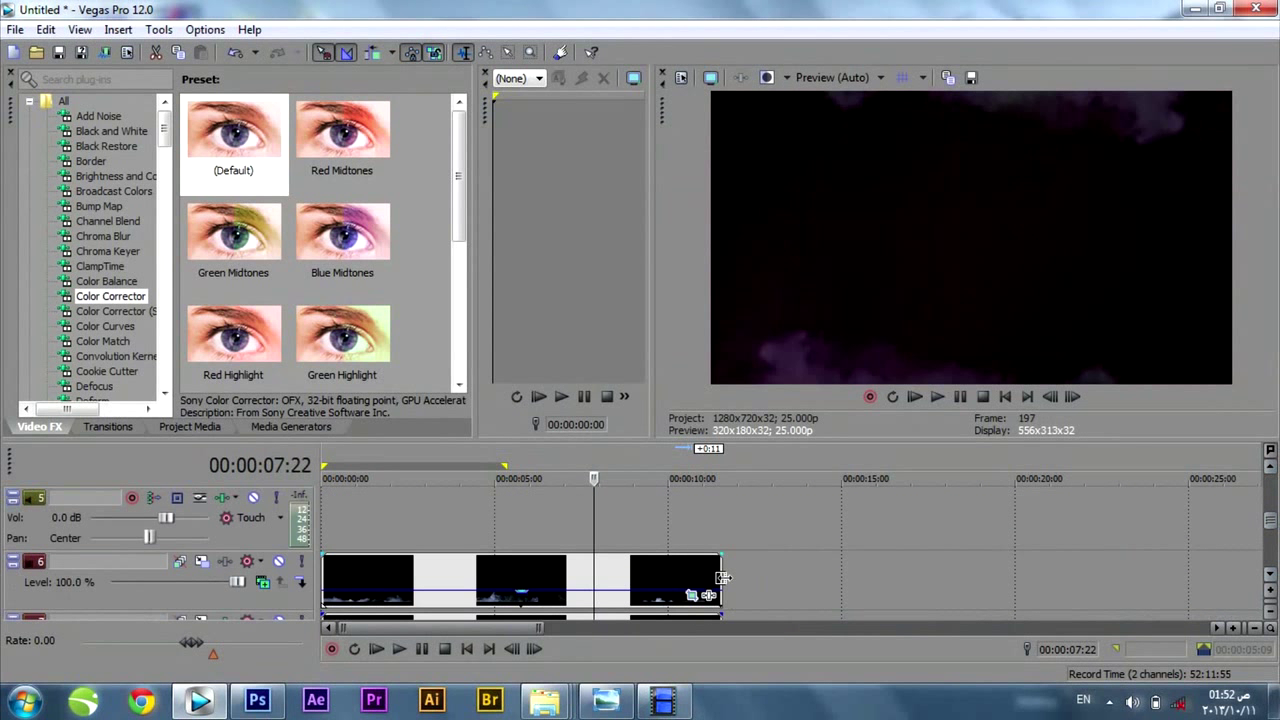
drag(722, 578, 505, 578)
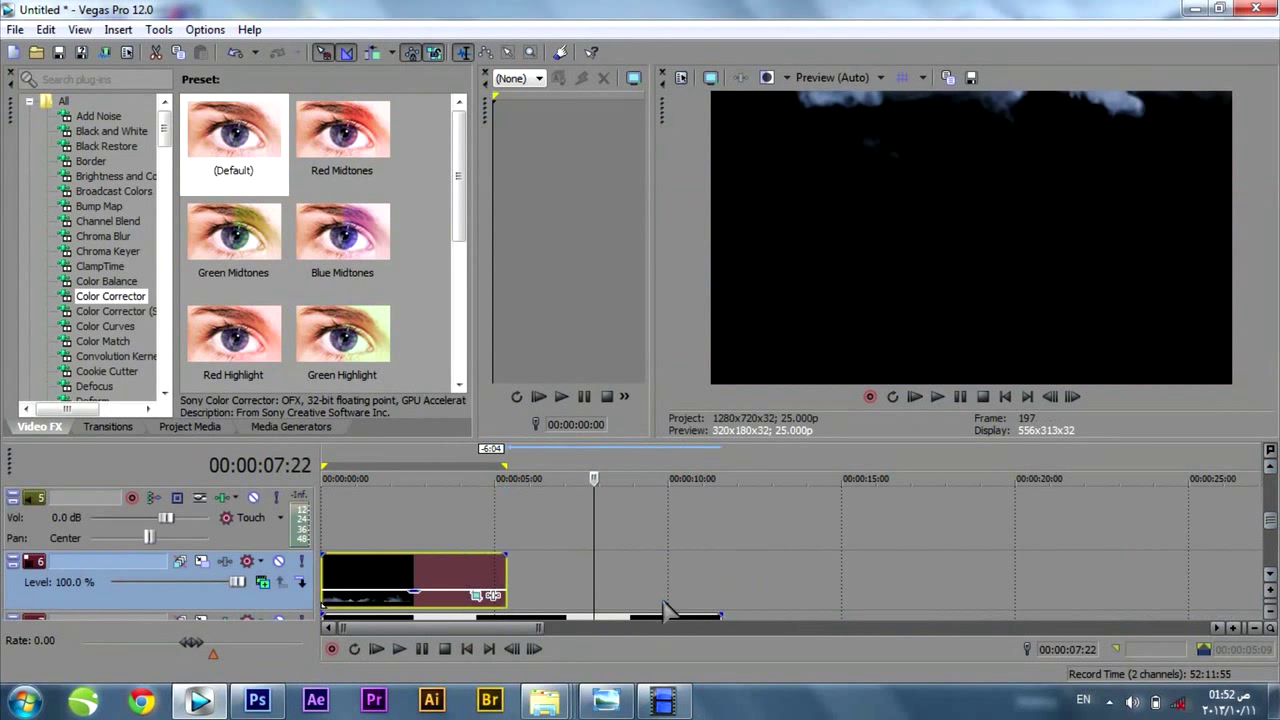
scroll(1273, 575, down, 1)
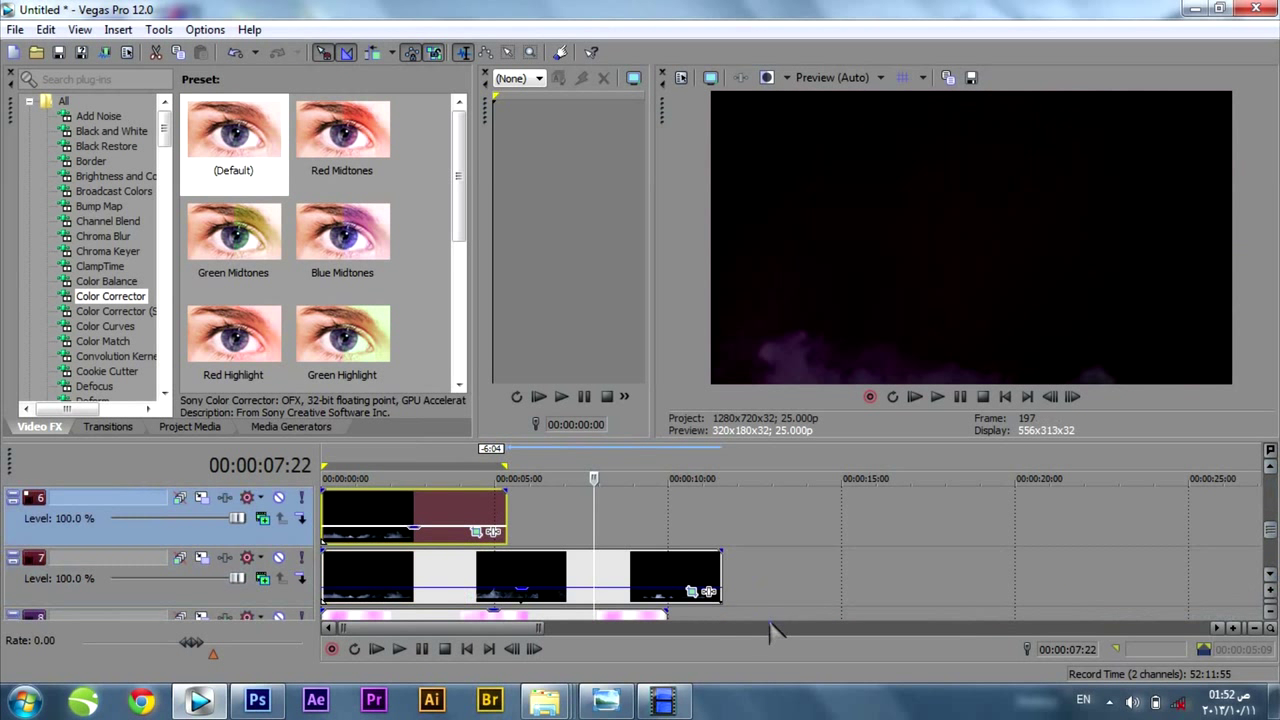
drag(720, 568, 505, 570)
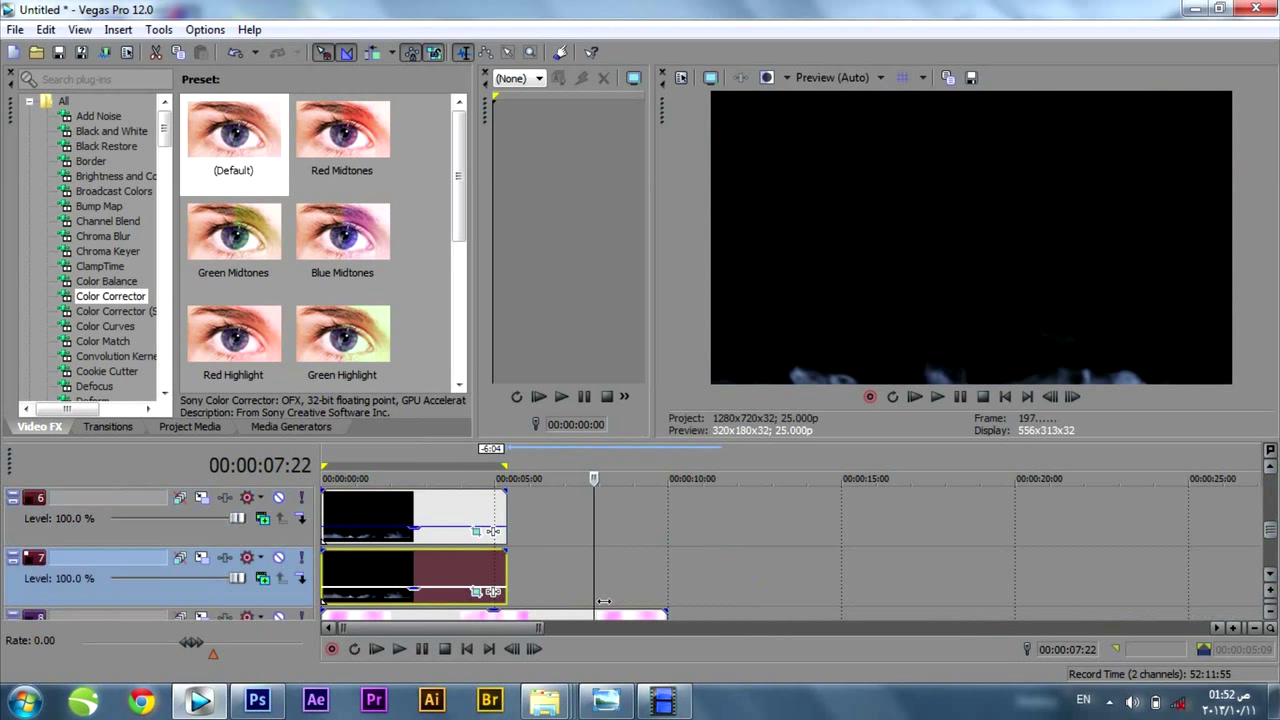
drag(664, 617, 505, 617)
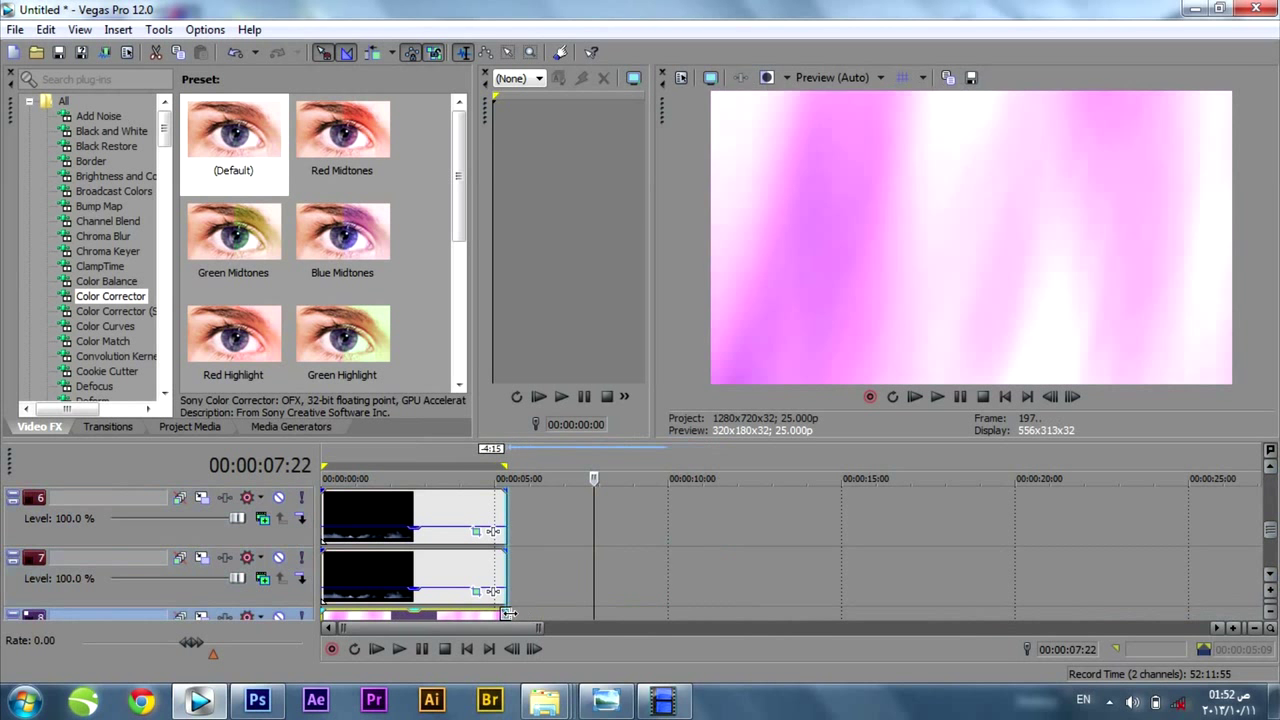
- Play from 00:00:09:14 to check the end of clip 02 against the music
scroll(1270, 522, up, 1)
scroll(642, 594, up, 4)
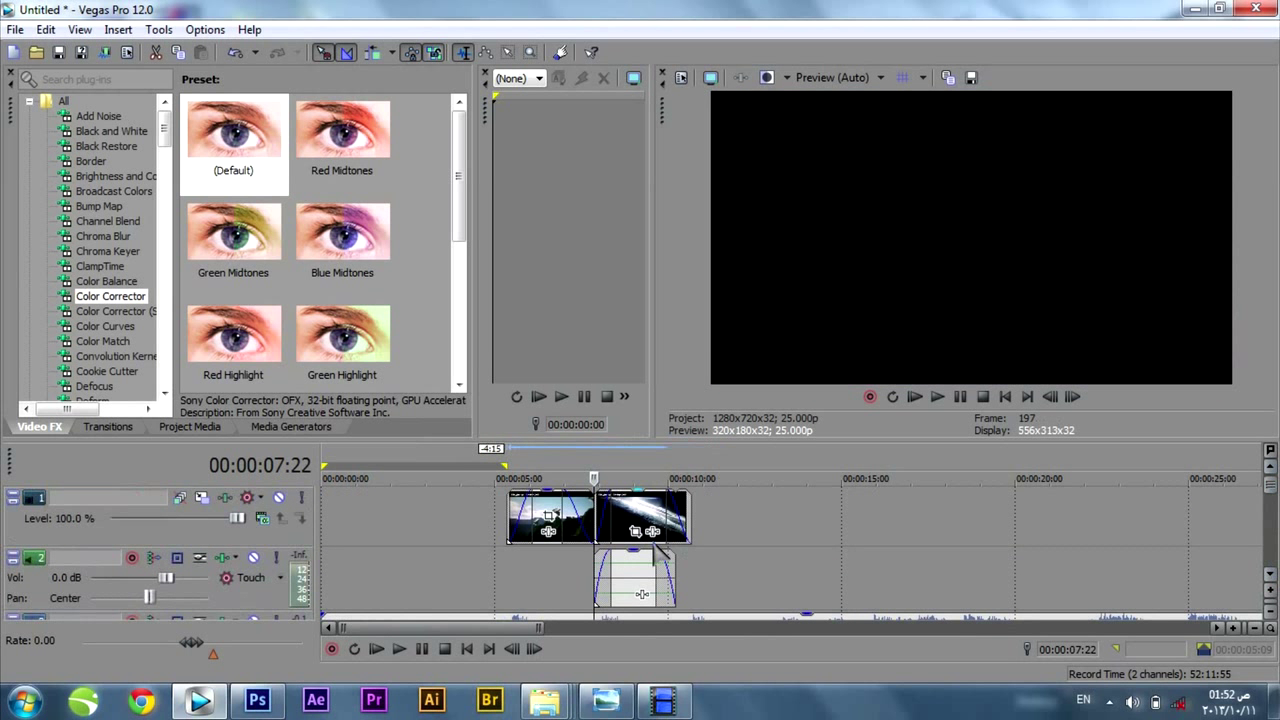
click(655, 472)
key(space)
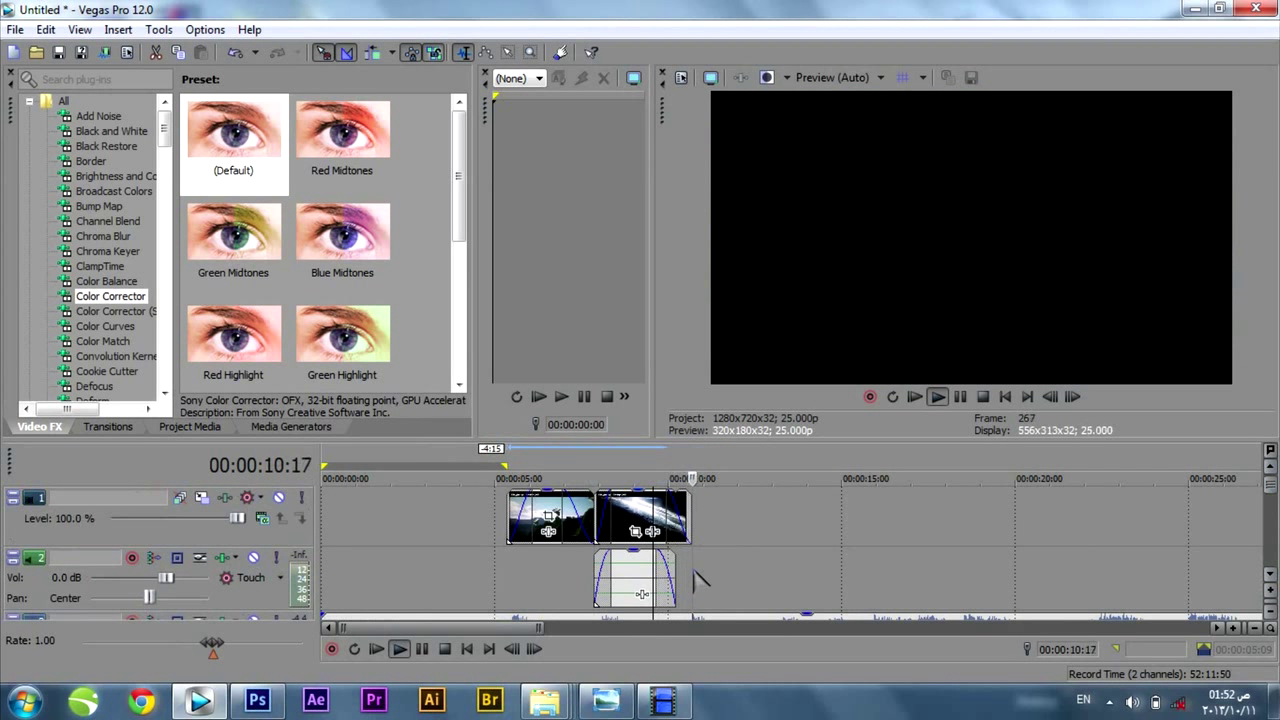
key(space)
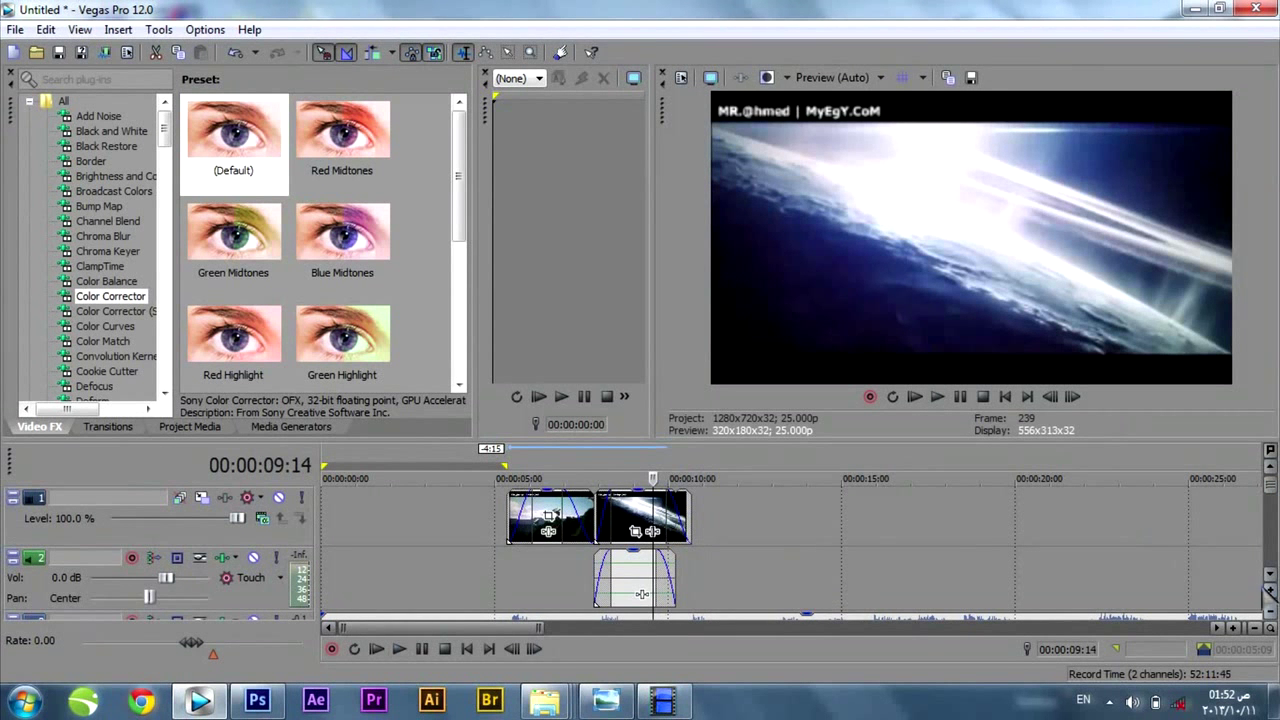
- Move the music track directly below the movie clip track and play both clips from 00:00:05:09
scroll(1268, 592, down, 1)
drag(268, 606, 278, 497)
click(1270, 466)
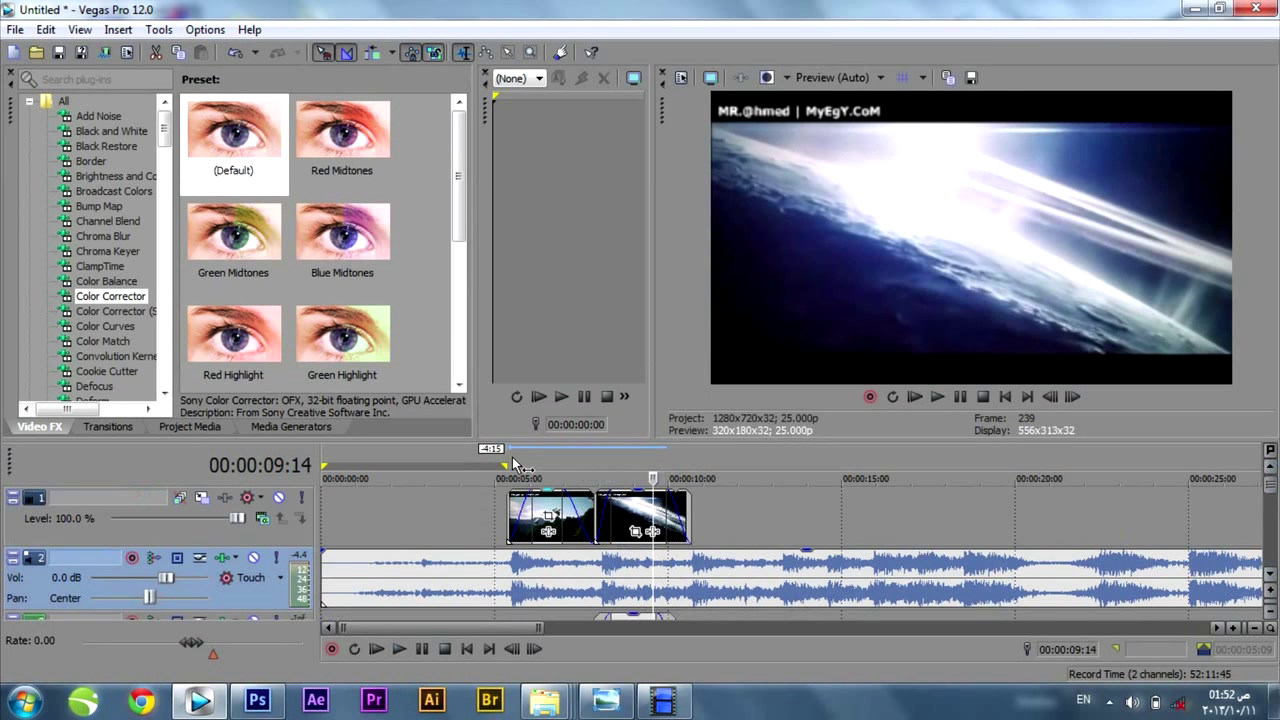
click(513, 466)
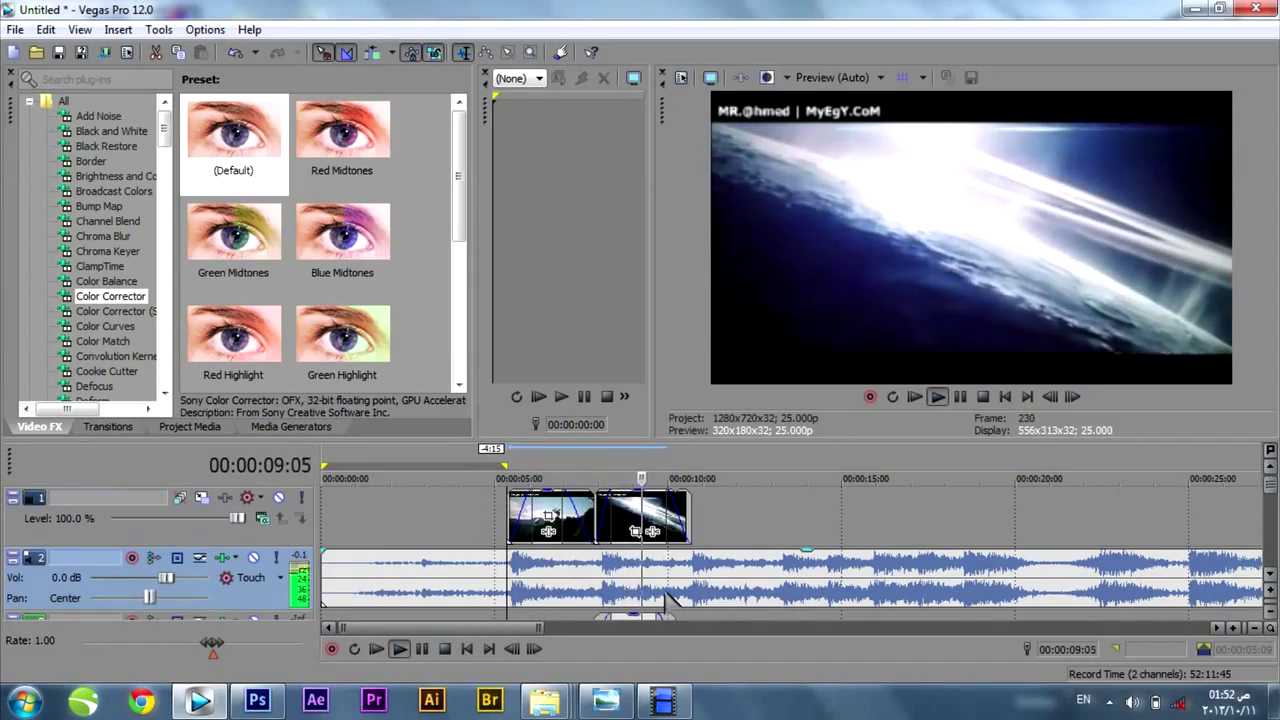
key(space)
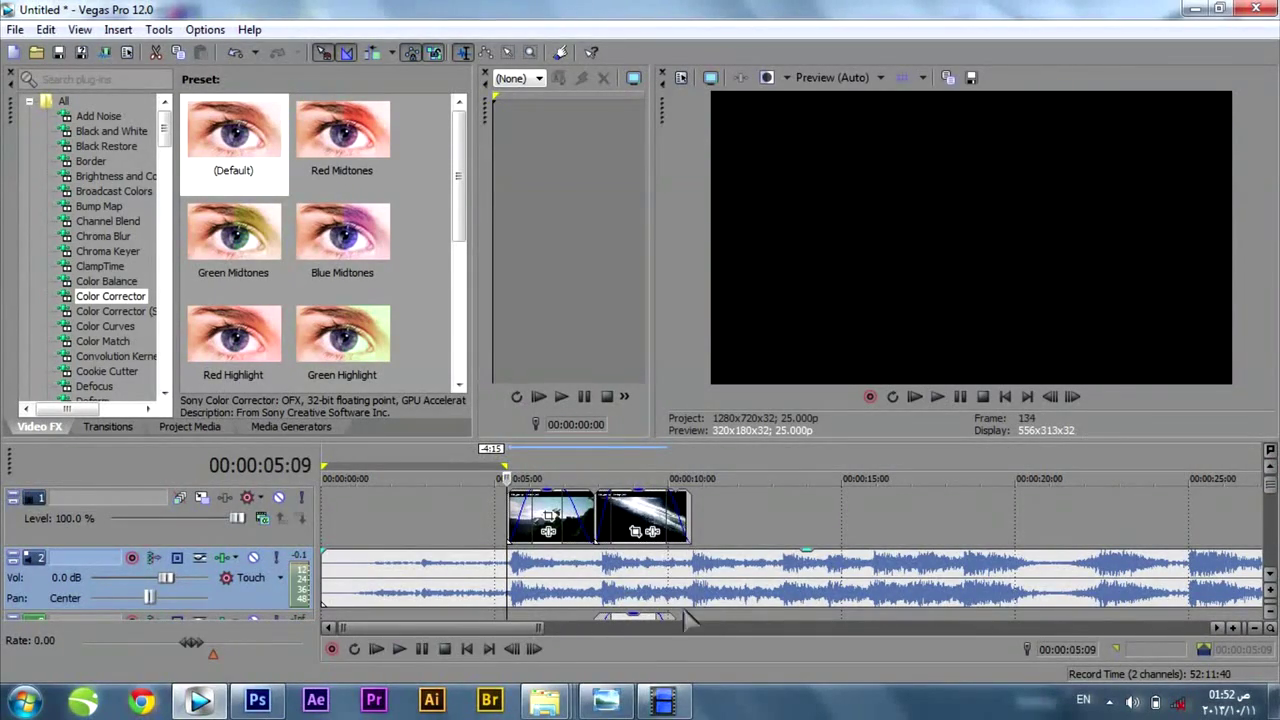
- Add video 03 from the Battleship clips folder to track 1, starting at about 00:00:14:12, apart from clip 02
mouse_move(544, 700)
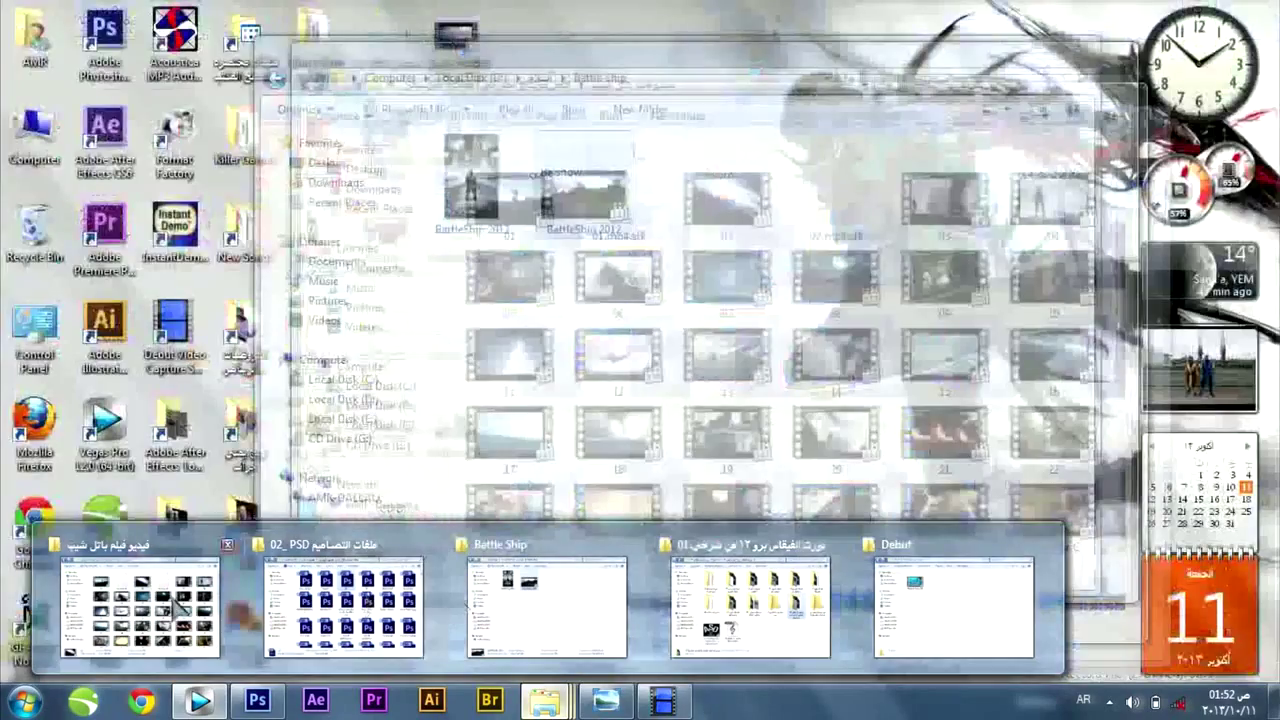
click(200, 610)
drag(928, 212, 872, 515)
click(761, 585)
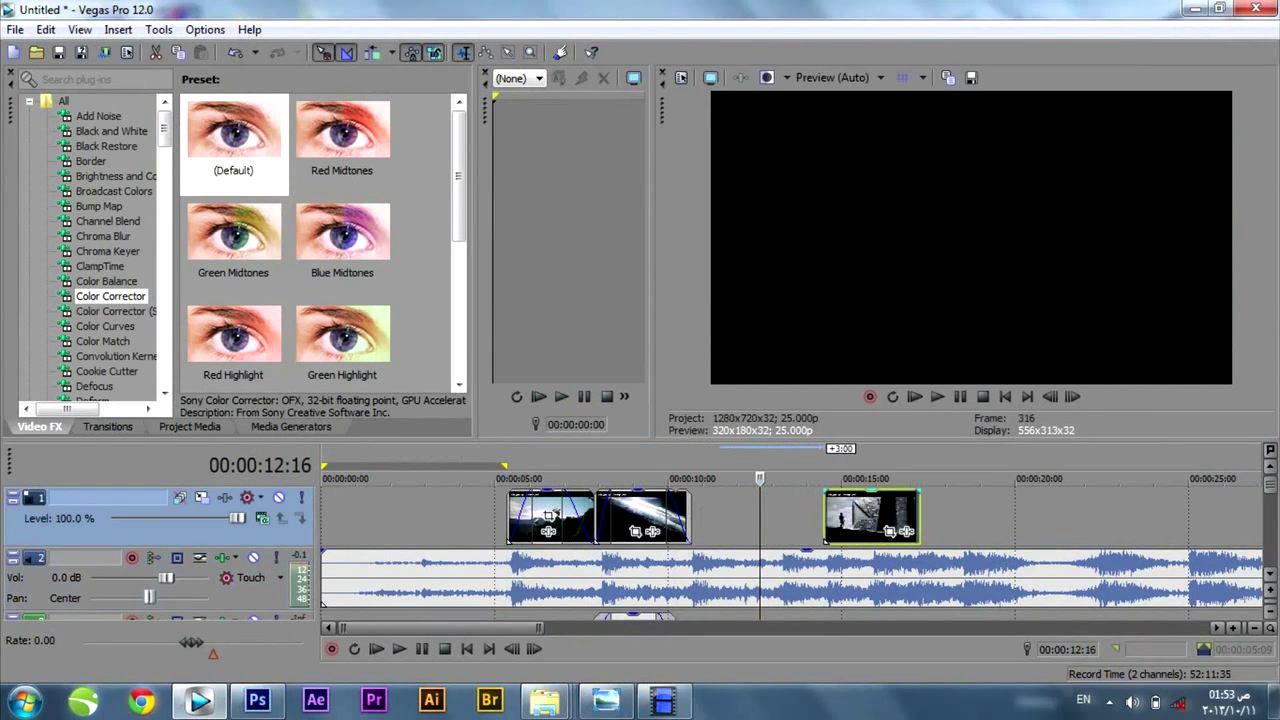
- Examine clips 02 and 03 on the timeline and compare them with the numbered files in the Battleship clips folder
click(641, 515)
mouse_move(544, 700)
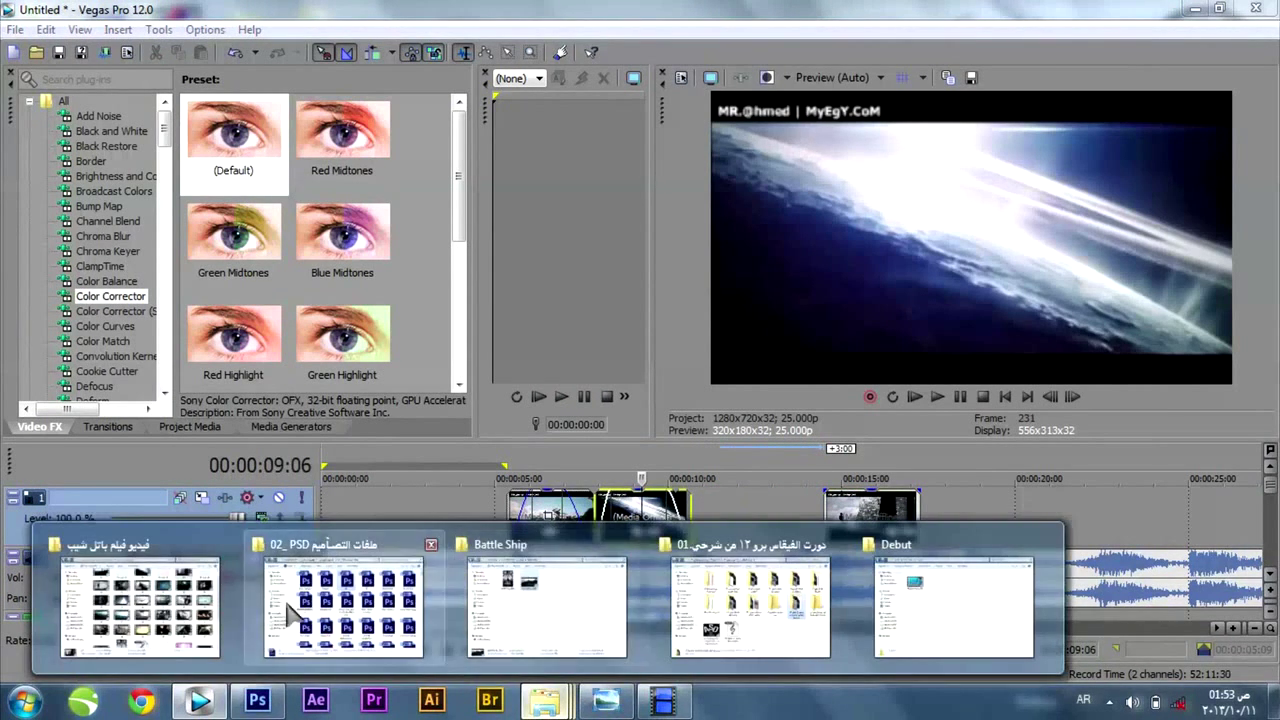
click(140, 610)
scroll(1030, 328, up, 1)
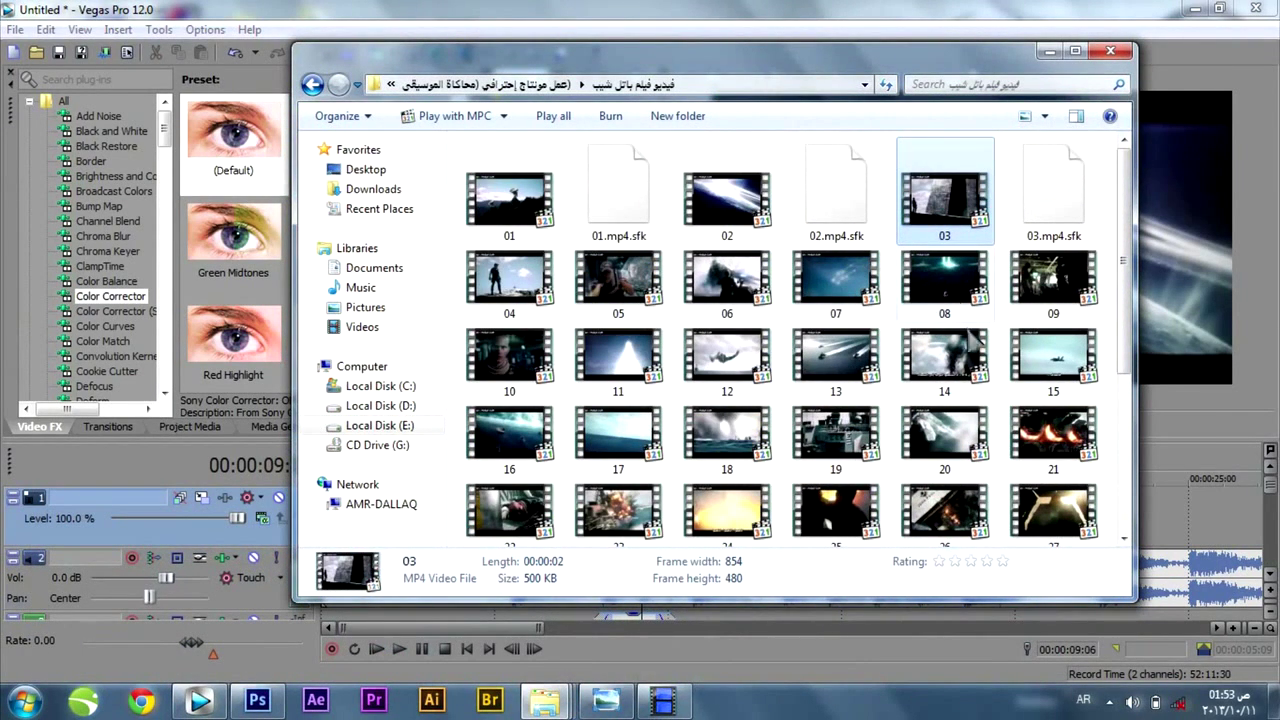
click(826, 12)
click(866, 515)
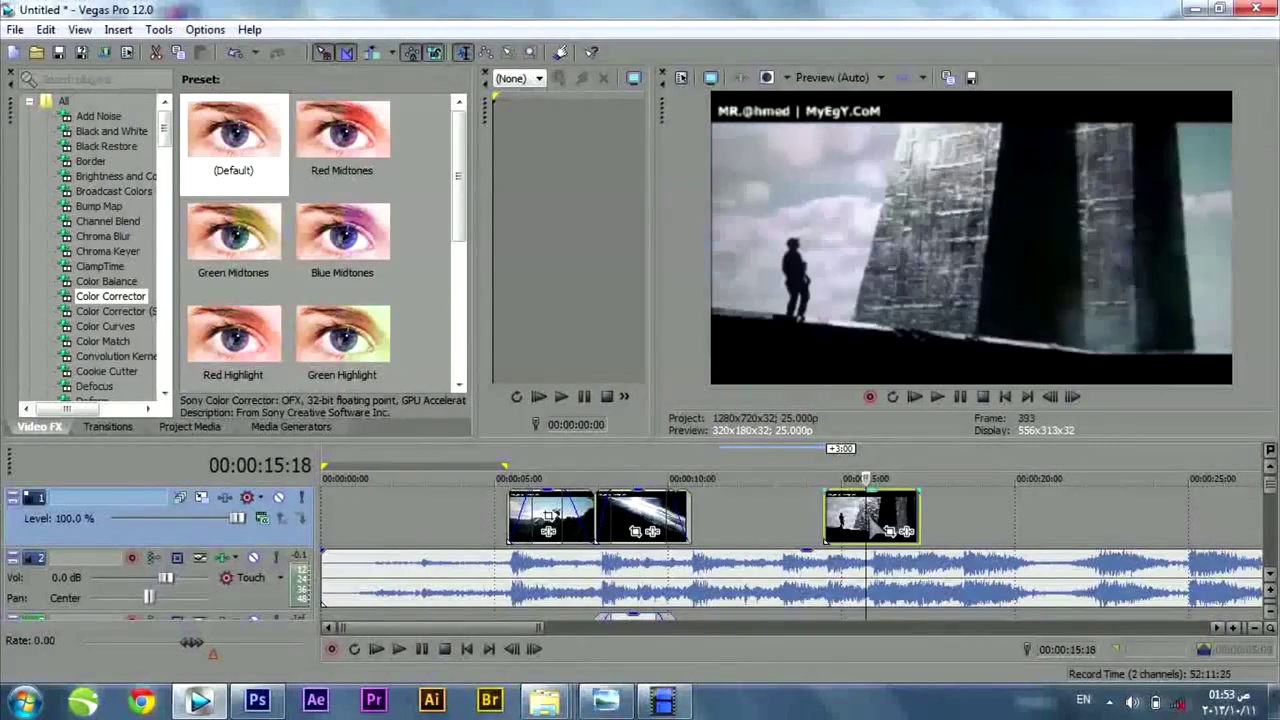
click(560, 688)
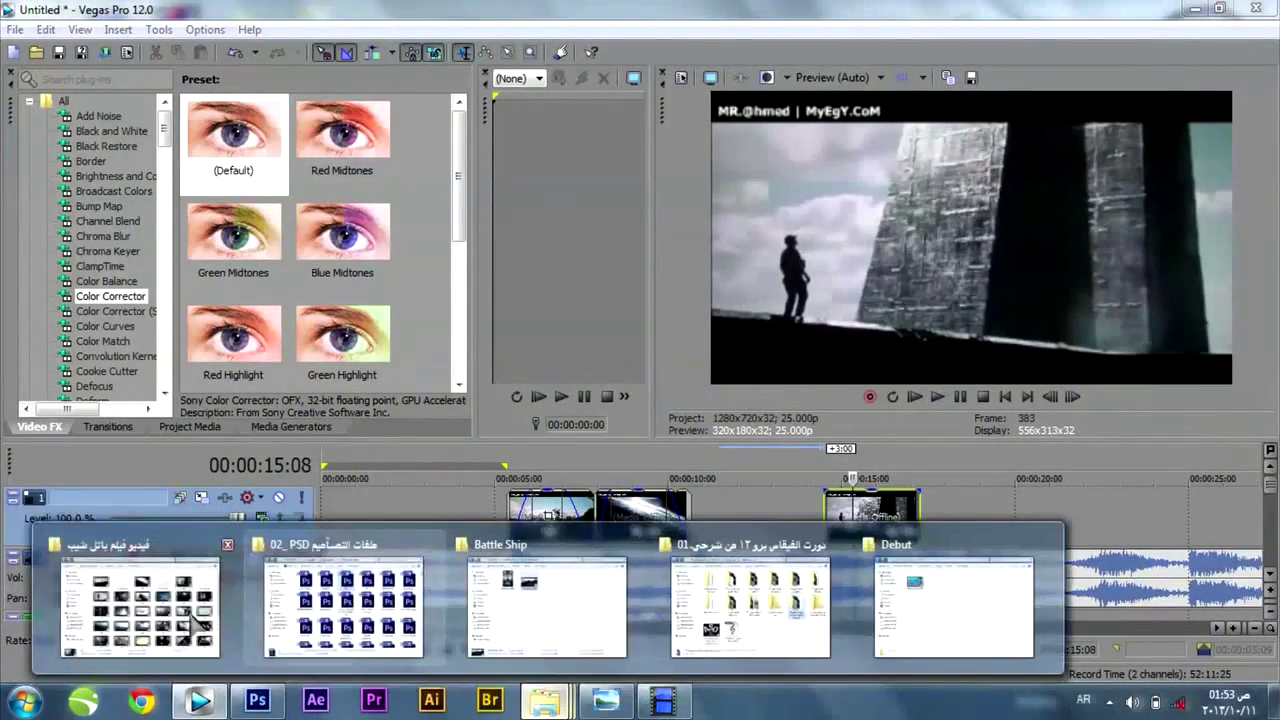
click(140, 604)
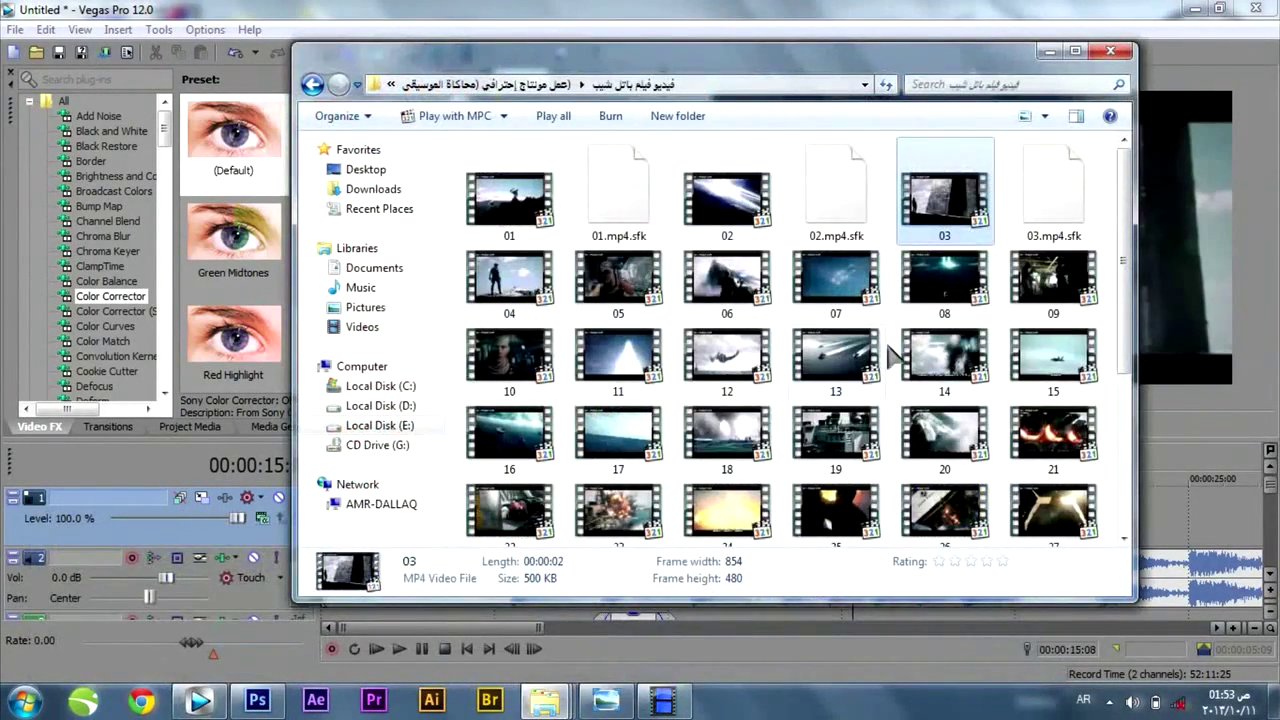
- Add BattleShip 2012~1 from the Battles > Videos Battles folder to the timeline after clip 03, with its video on track 1
click(313, 86)
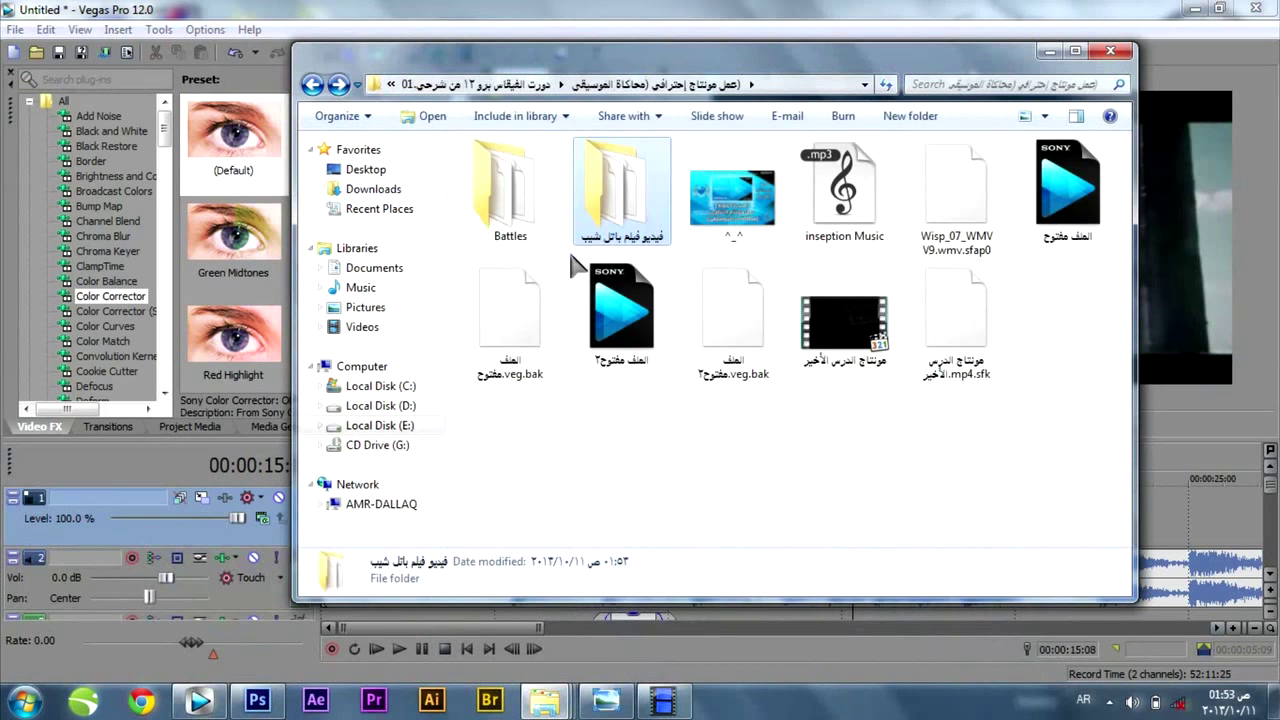
double_click(509, 195)
double_click(510, 195)
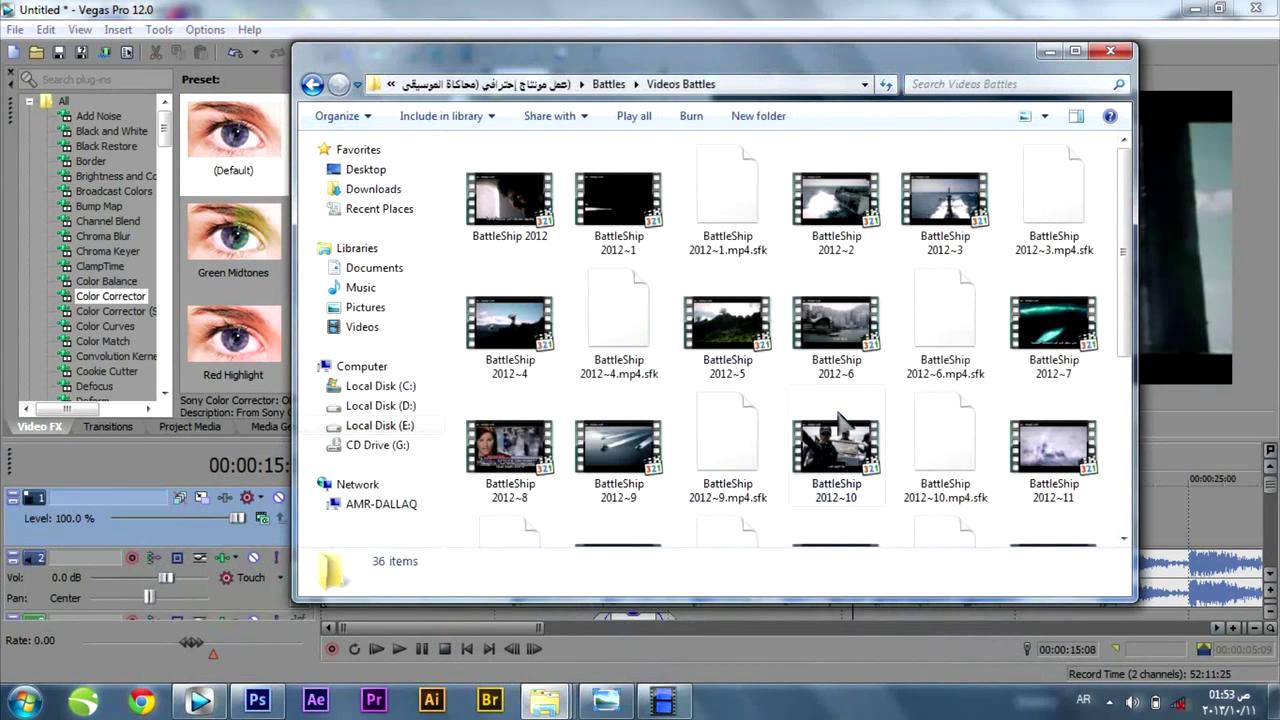
scroll(750, 435, down, 3)
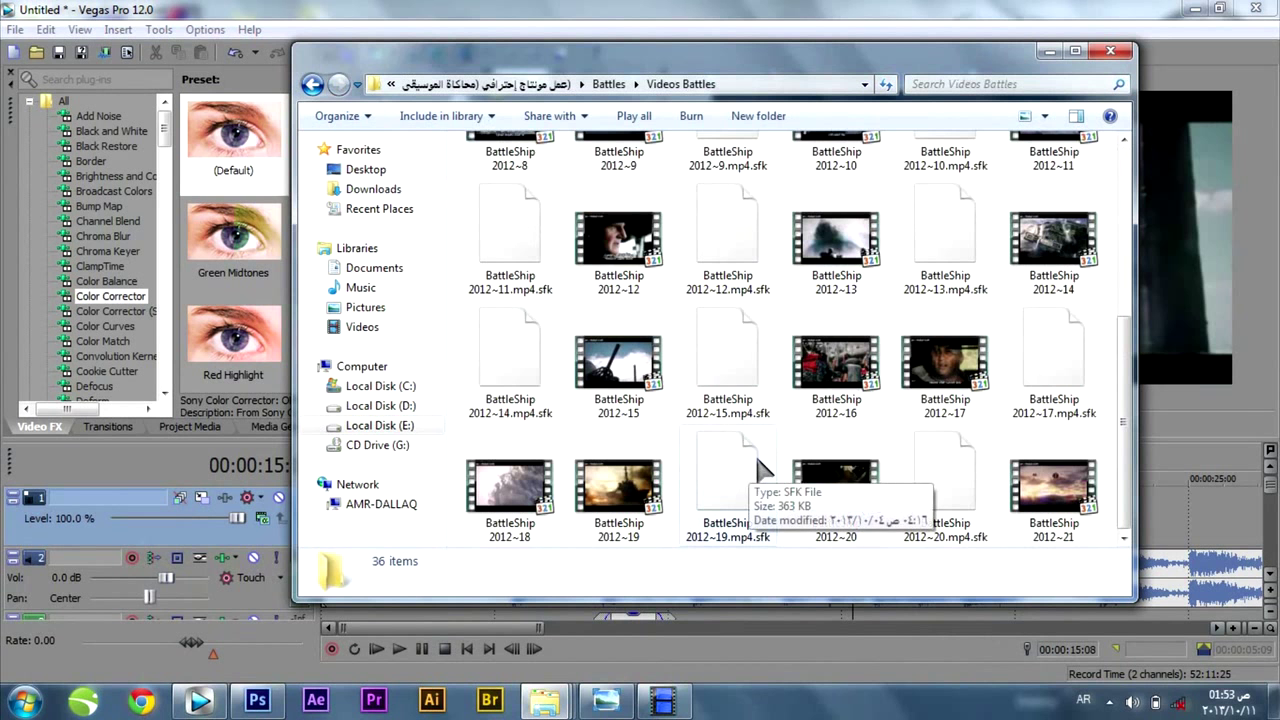
scroll(740, 465, up, 3)
click(622, 210)
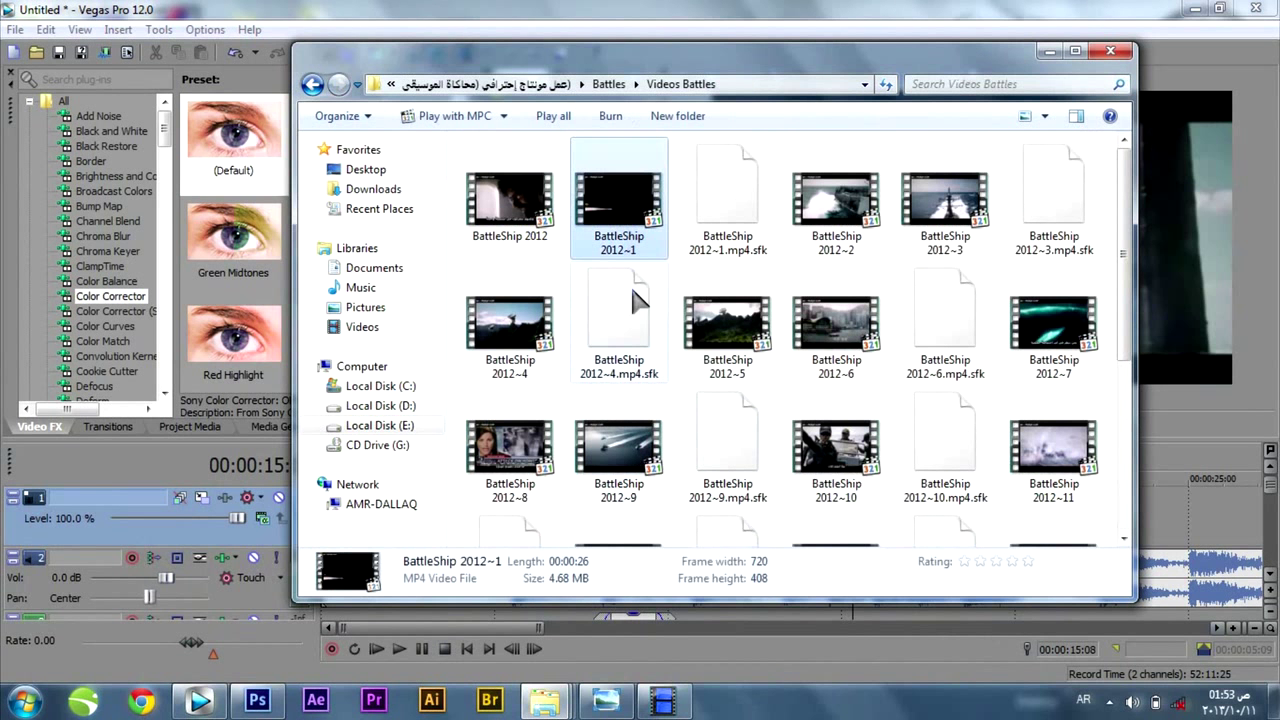
drag(648, 205, 1019, 548)
click(979, 465)
scroll(994, 518, down, 3)
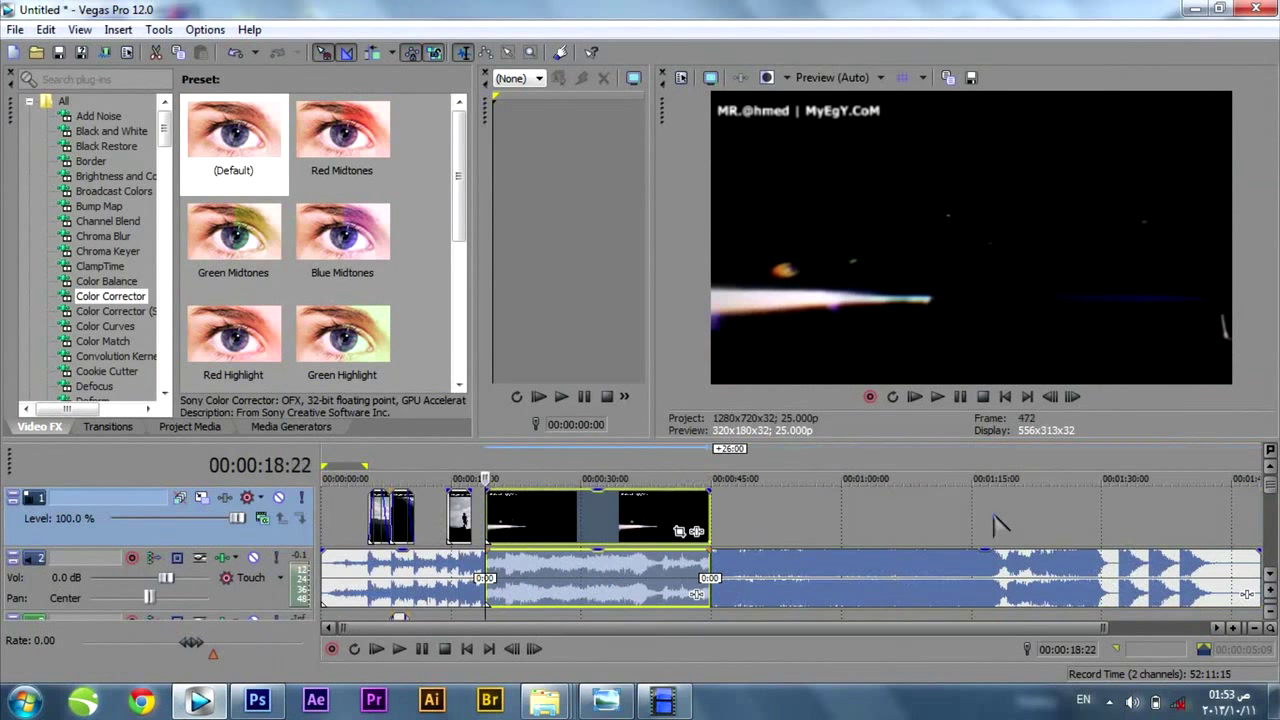
- Trim the start and end of the BattleShip 2012~1 video so only a short satellite shot remains
drag(488, 511, 497, 511)
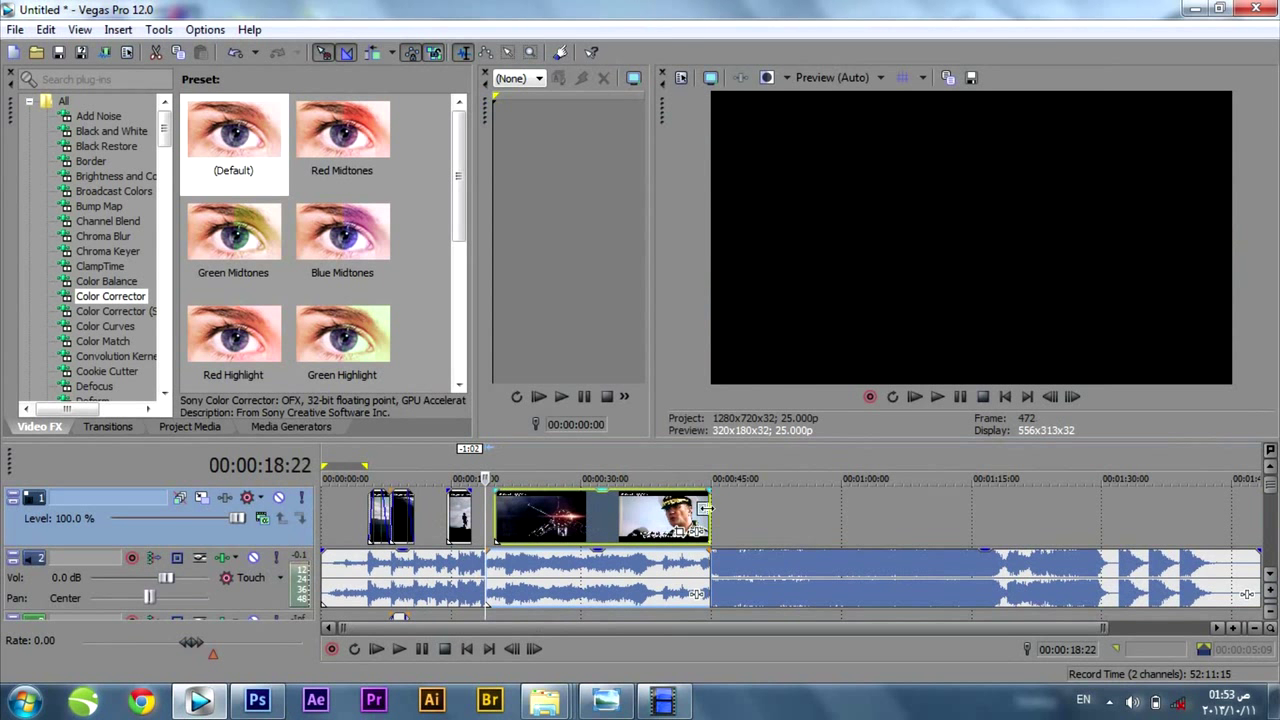
drag(705, 507, 519, 511)
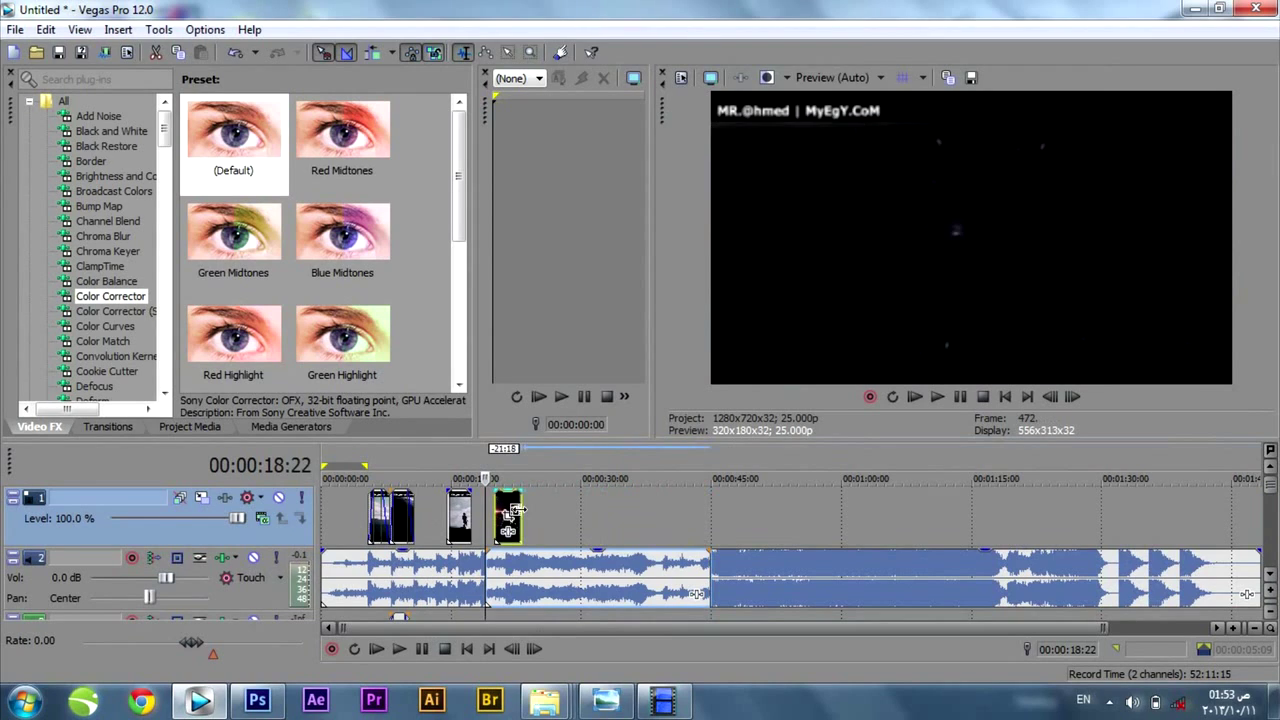
scroll(510, 512, up, 3)
drag(697, 510, 738, 508)
- Move the satellite clip between clips 02 and 03 at about 00:00:10:17, shorten its end, add fades in and out, and play it
drag(838, 500, 605, 482)
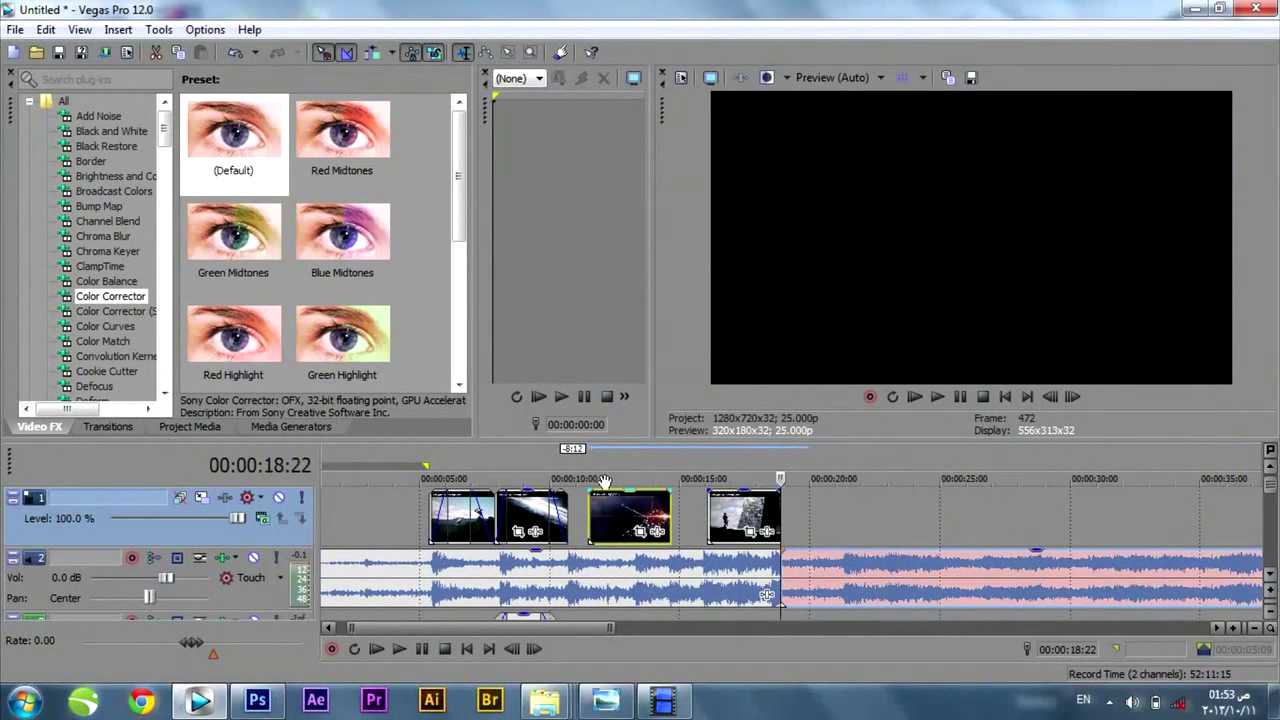
click(579, 468)
scroll(606, 522, up, 2)
drag(838, 520, 785, 490)
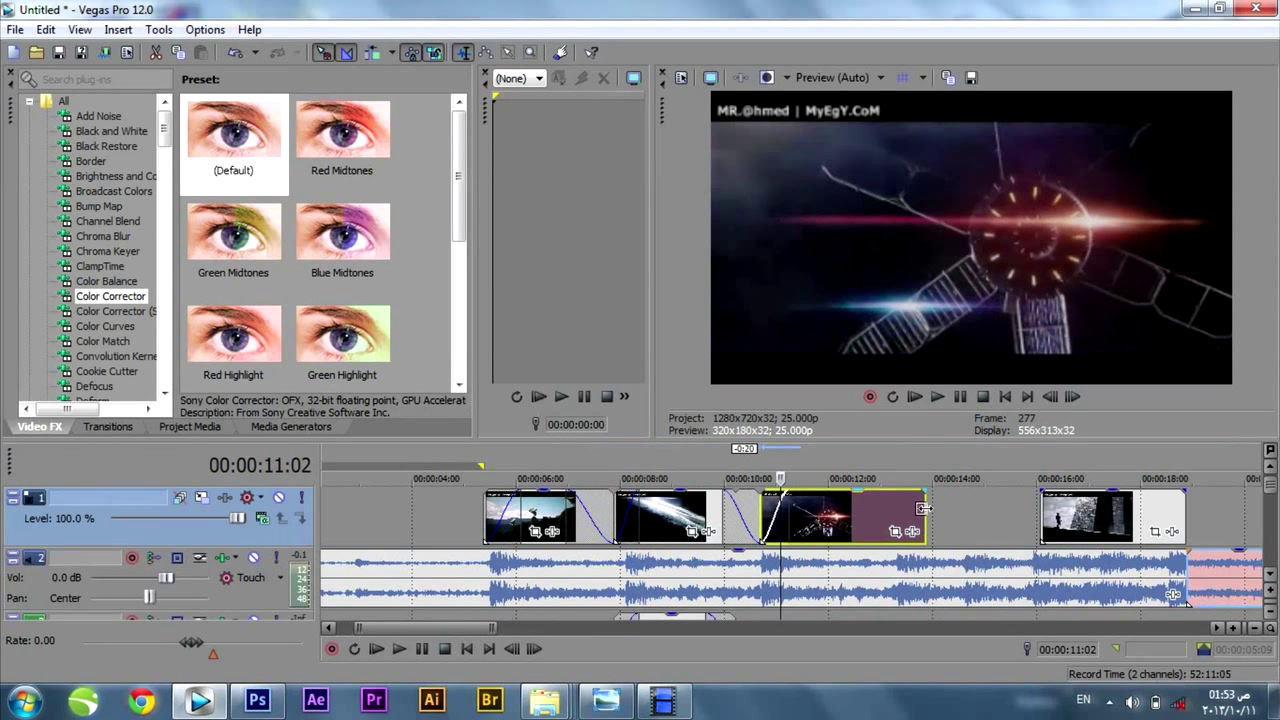
drag(931, 493, 869, 492)
key(space)
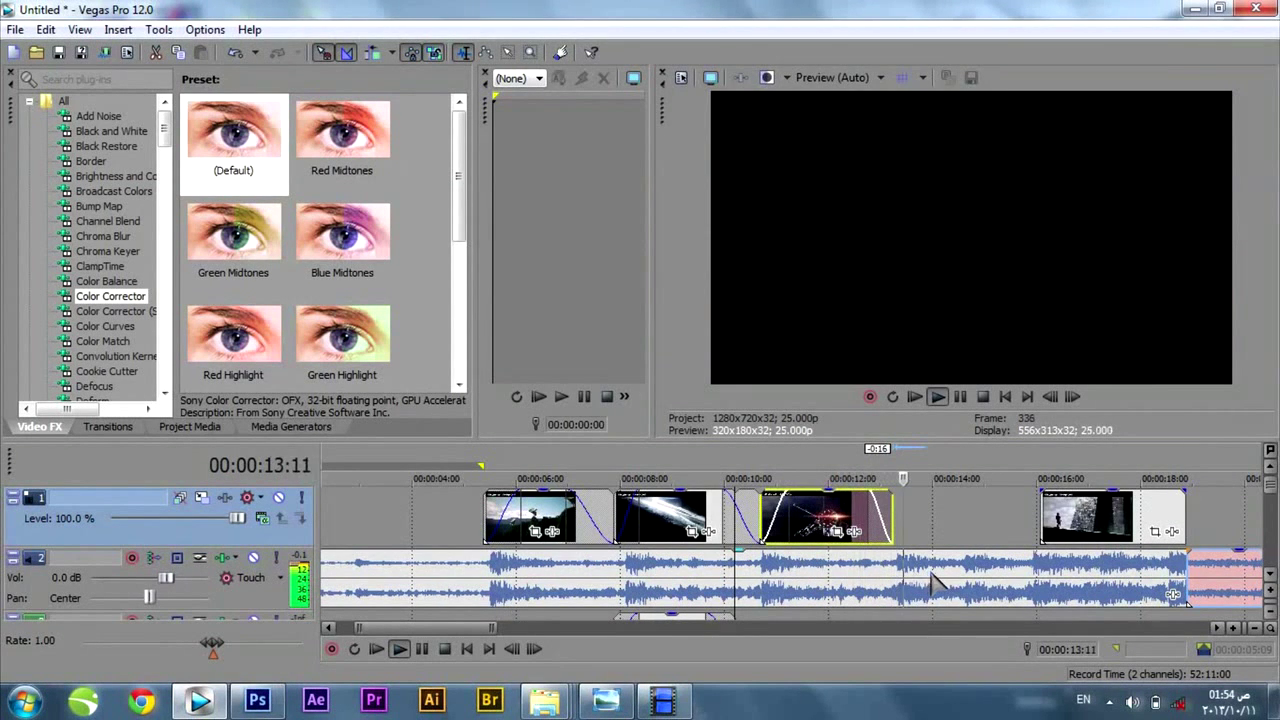
key(space)
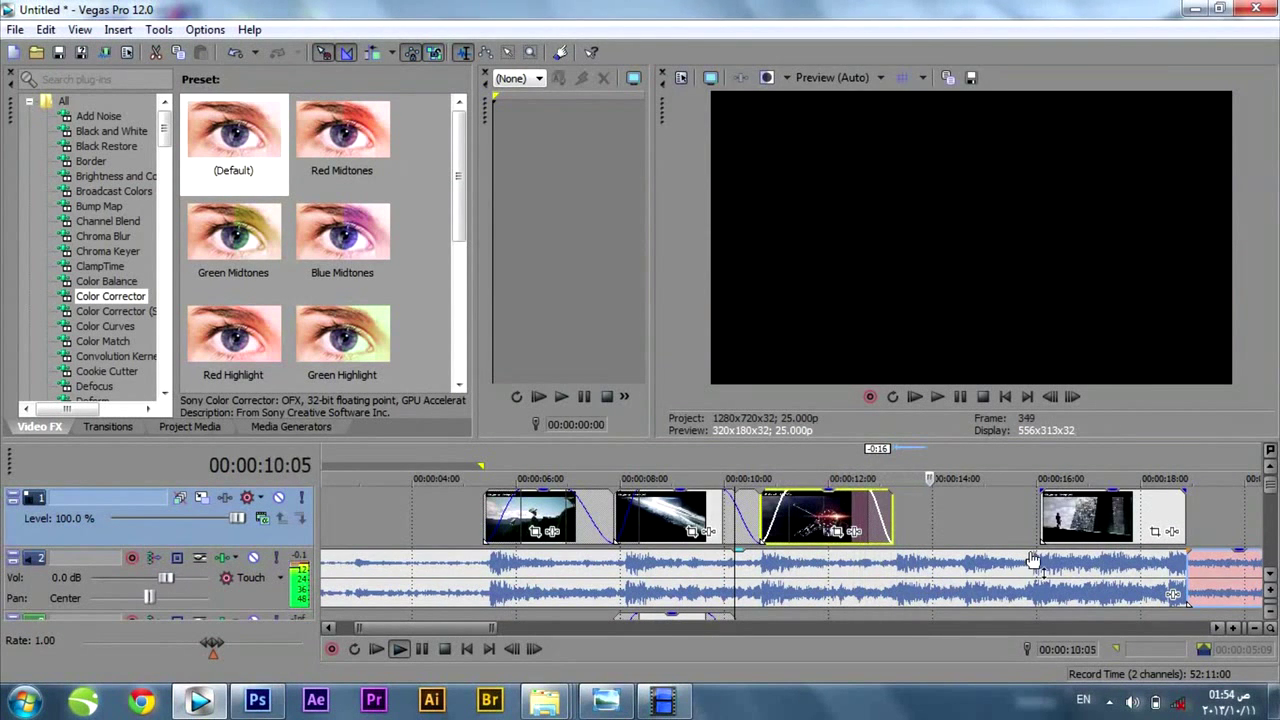
- Add fades to clip 03 and shorten the satellite clip's end to about 00:00:12:16
drag(1088, 528, 915, 493)
drag(1033, 497, 1125, 513)
click(801, 516)
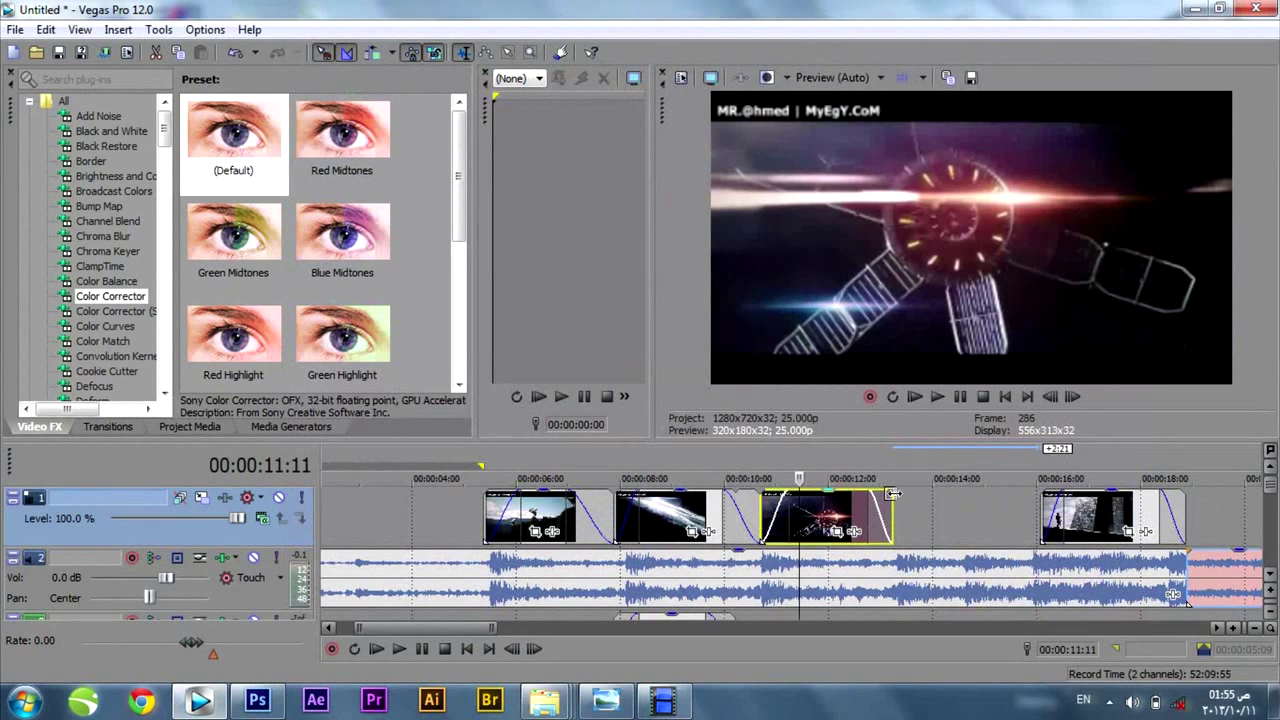
mouse_move(887, 498)
mouse_down()
mouse_move(850, 498)
mouse_move(863, 498)
mouse_up()
- Paste a BattleShip 2012~1 clip after the satellite shot, trim it to about 00:00:13:08–00:00:15:10, and fade it in and out
key(ctrl+v)
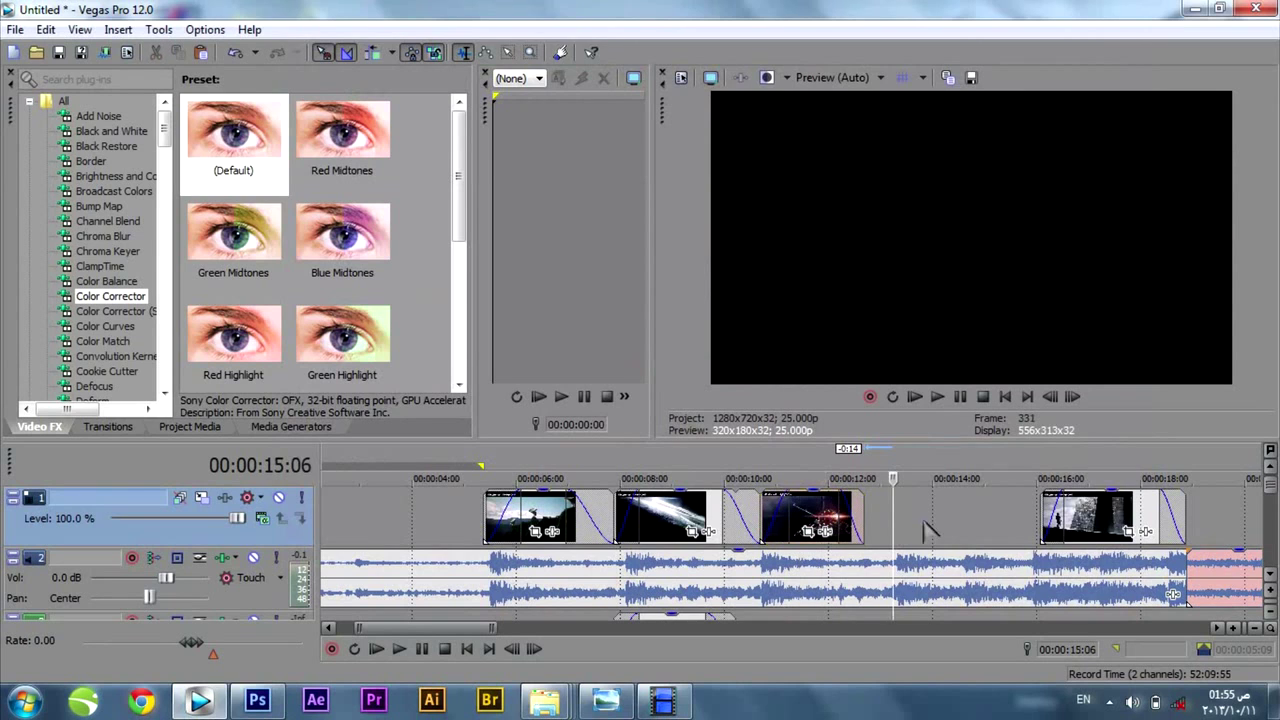
drag(896, 512, 1016, 511)
drag(880, 510, 958, 510)
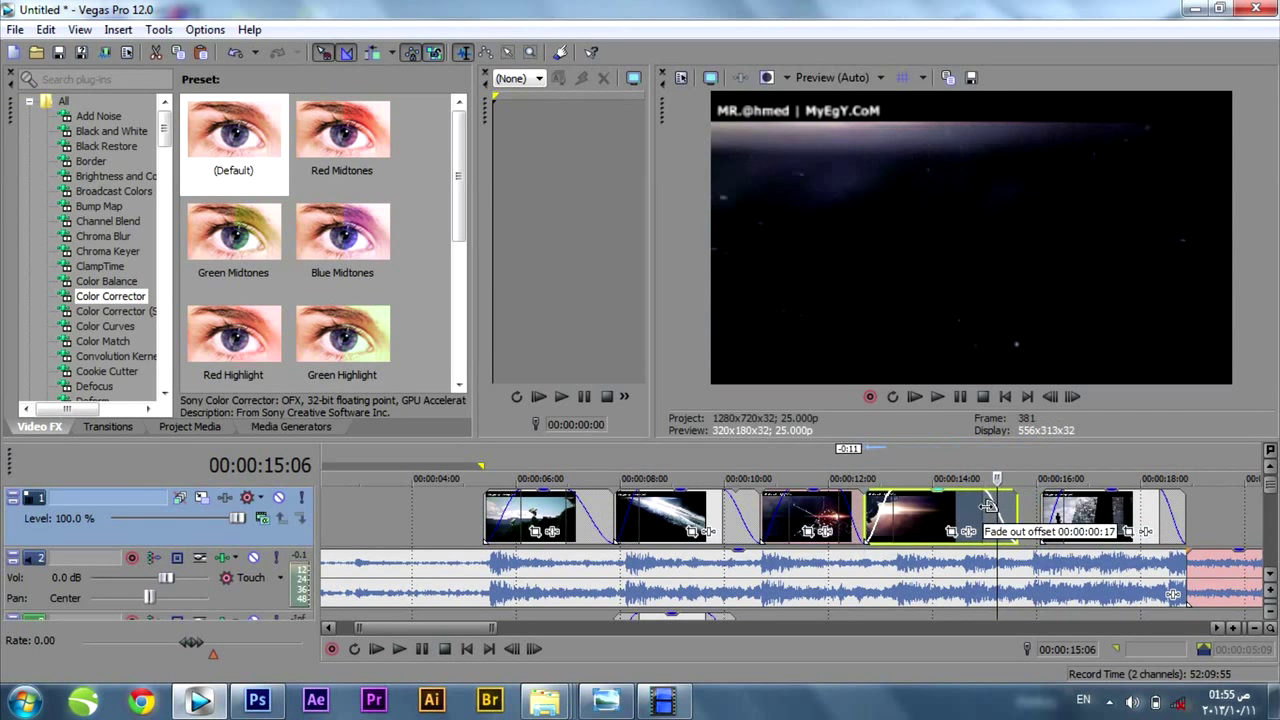
drag(868, 510, 951, 516)
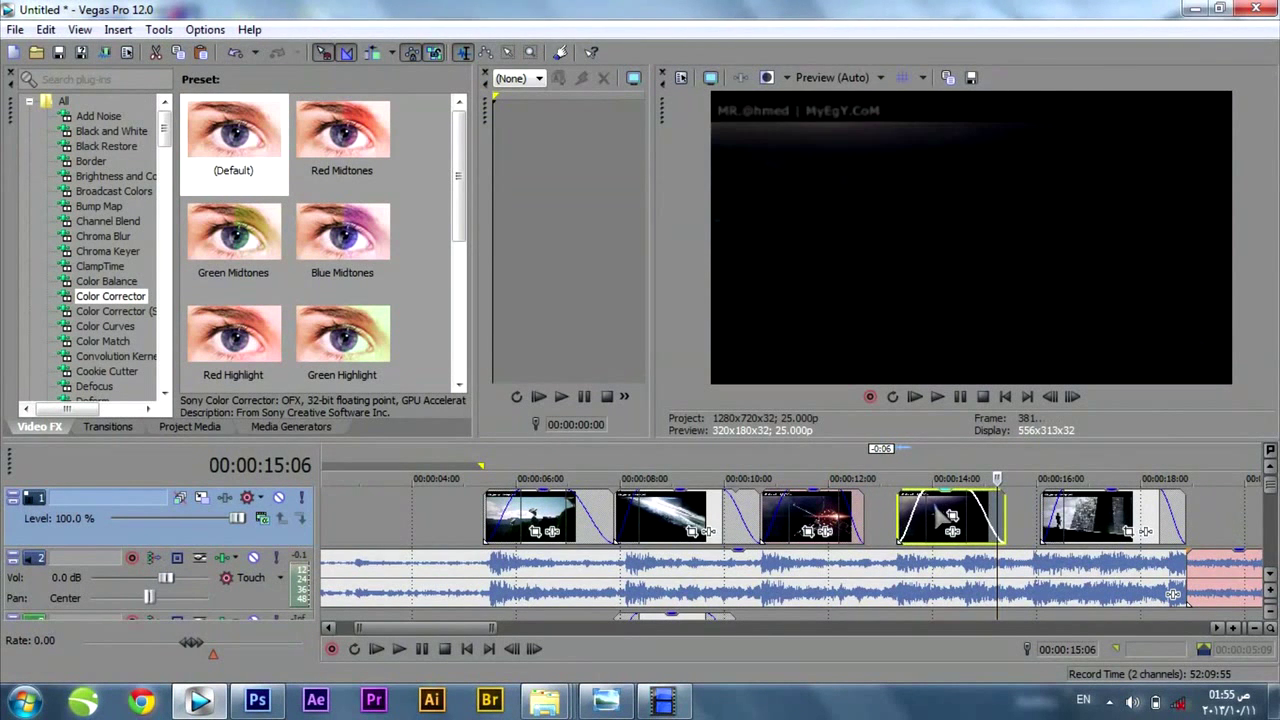
- Play the two BattleShip 2012~1 clips against the music and extend the satellite clip's end to about 00:00:13:02
click(884, 467)
key(space)
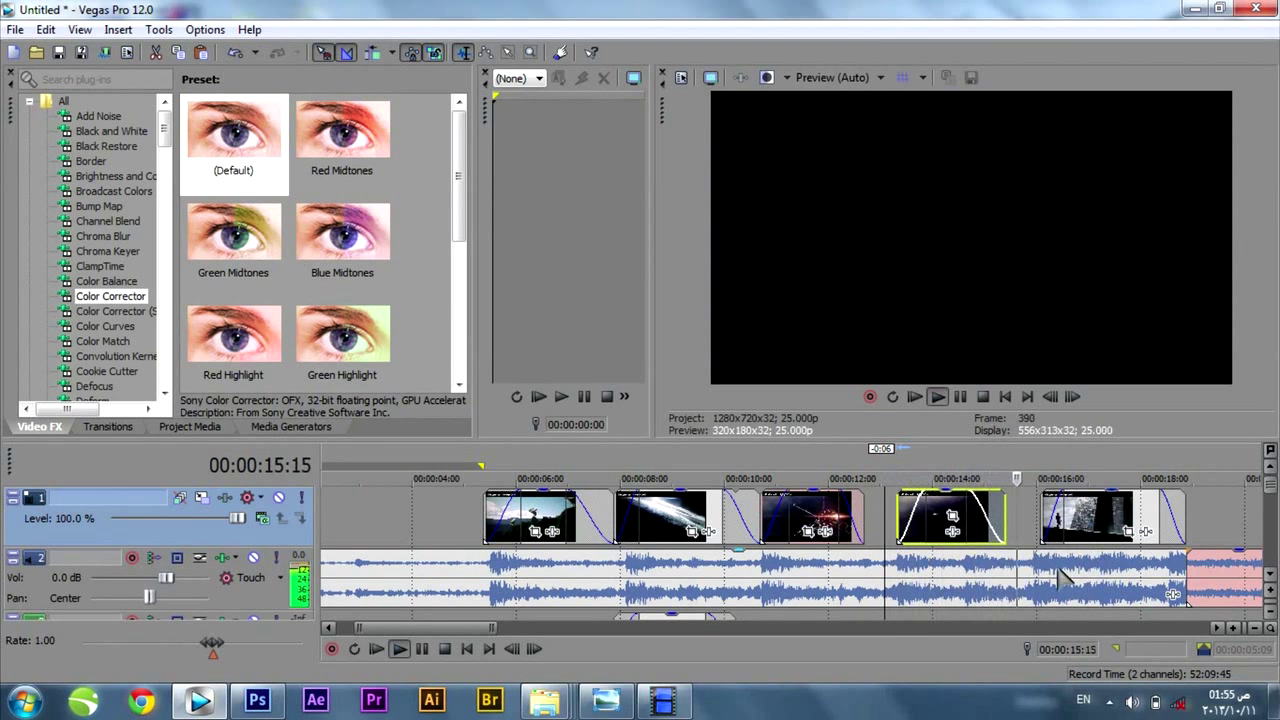
key(space)
key(space)
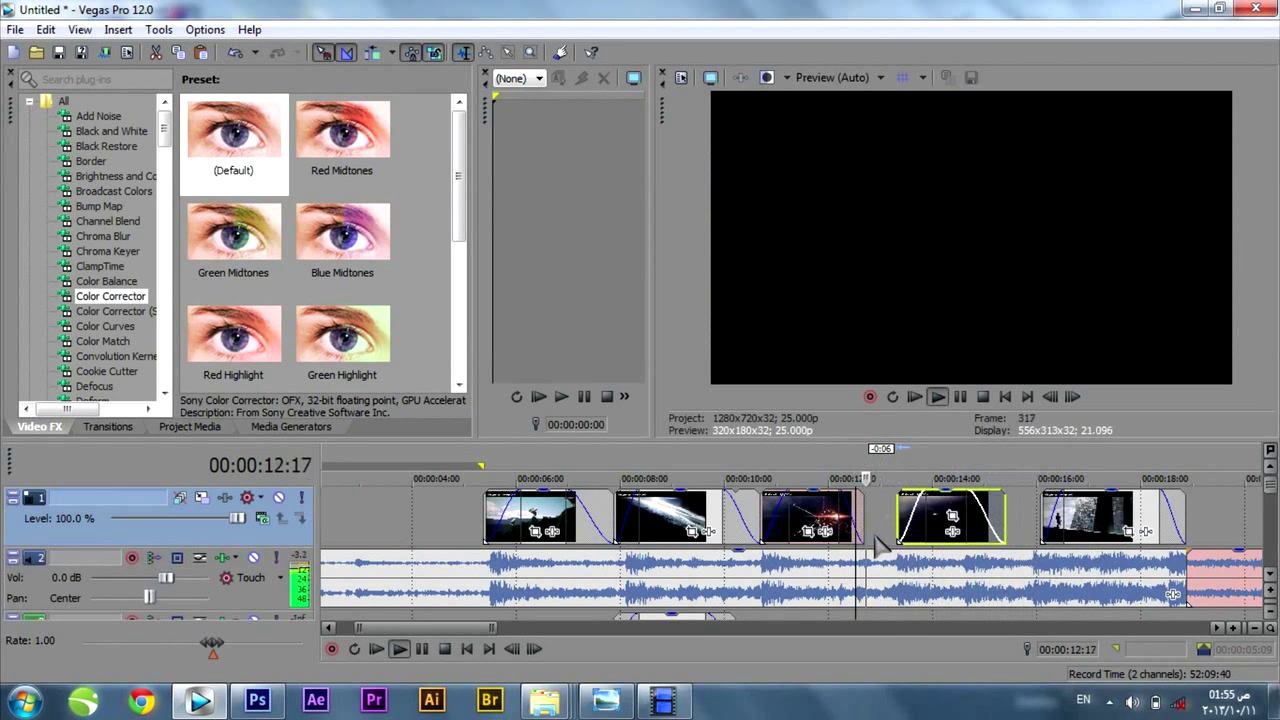
key(space)
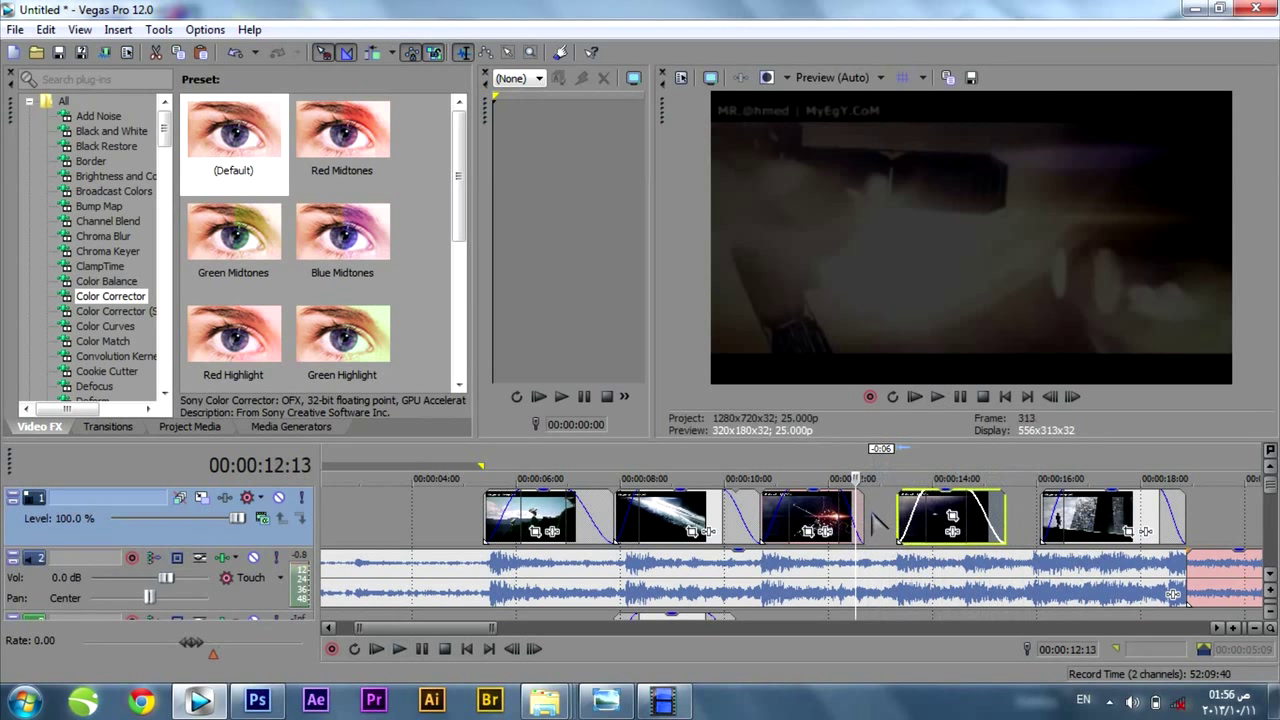
drag(863, 518, 888, 518)
- Play the sequence, move clip 03 to start at about 00:00:15:22, and trim its end to about 00:00:17:23
key(space)
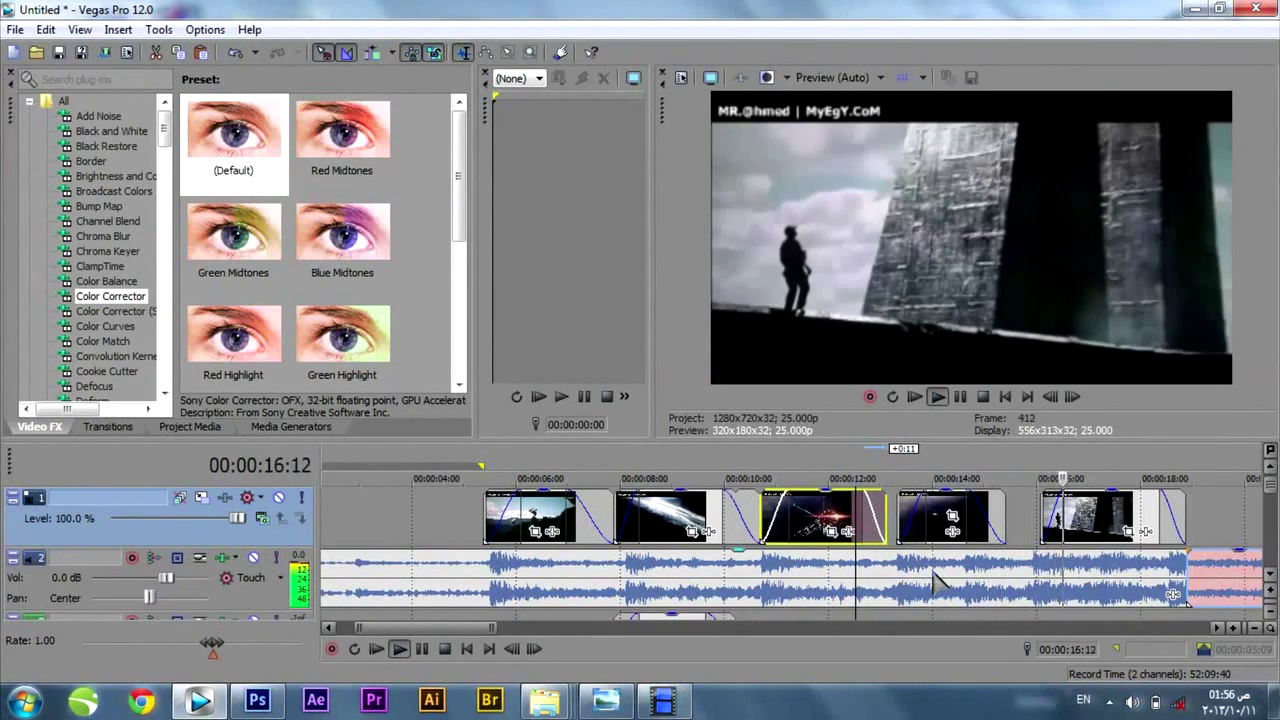
key(space)
drag(1094, 528, 1085, 530)
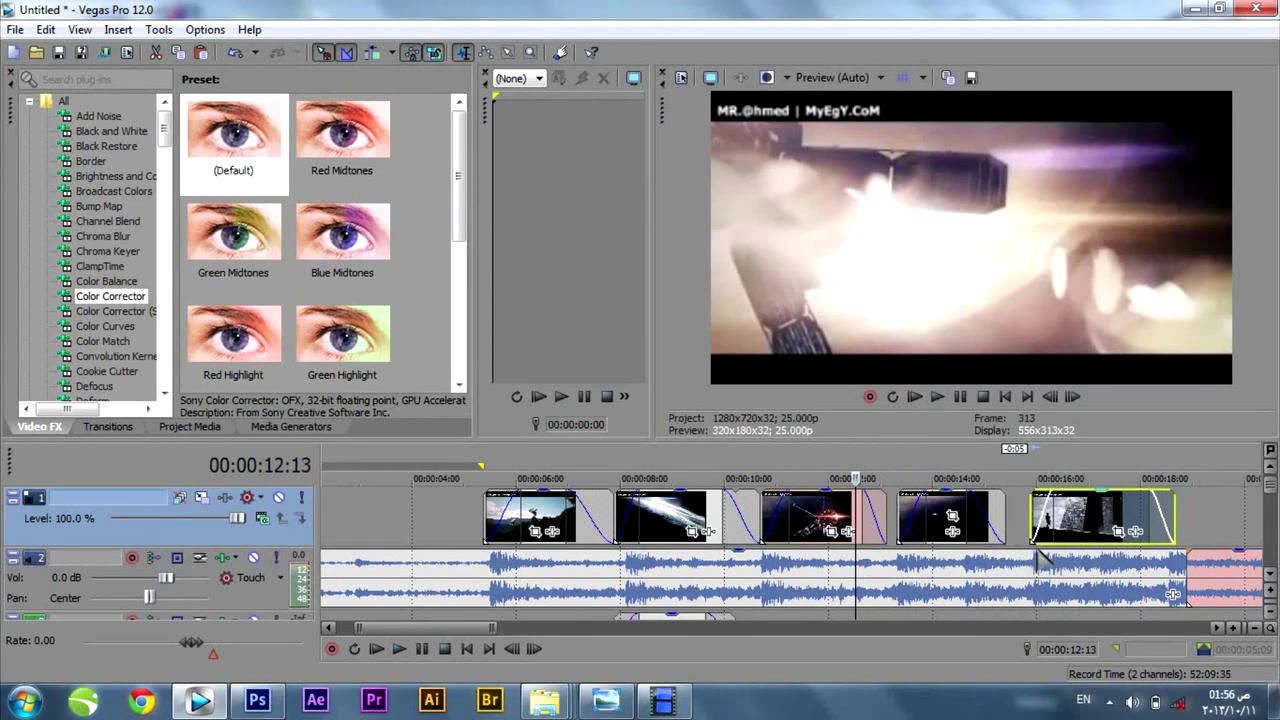
key(space)
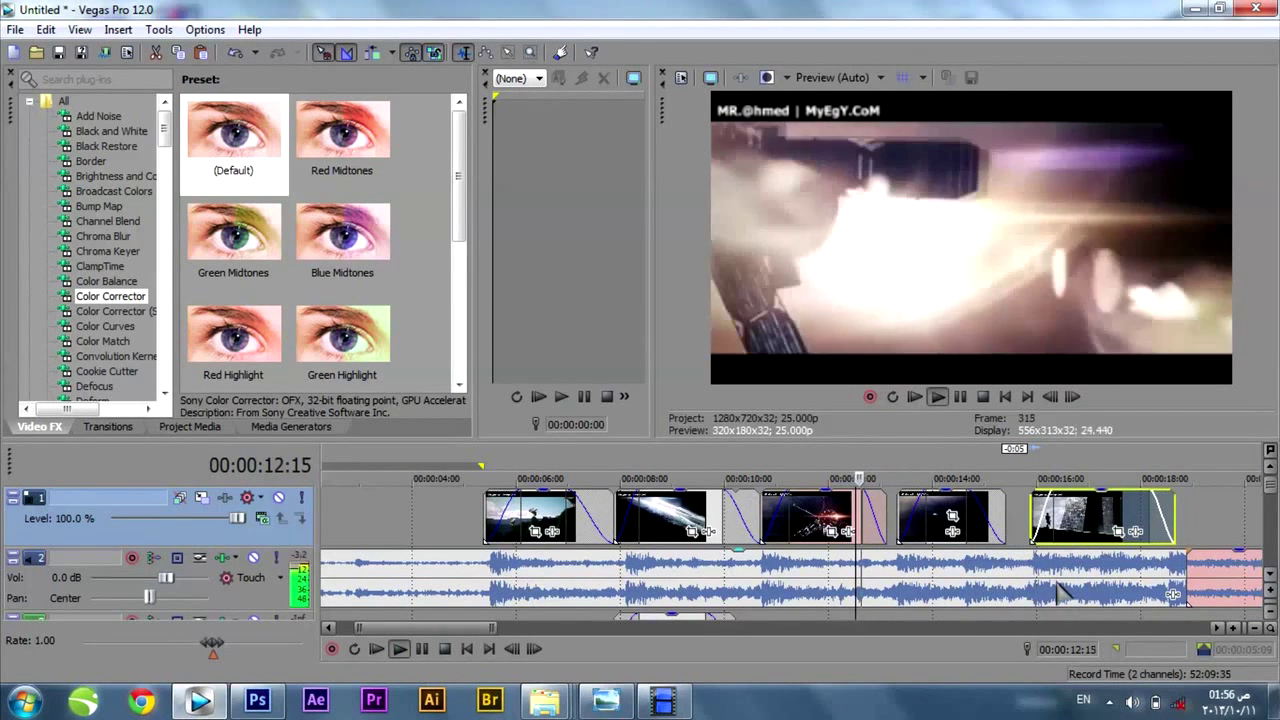
key(ctrl+s)
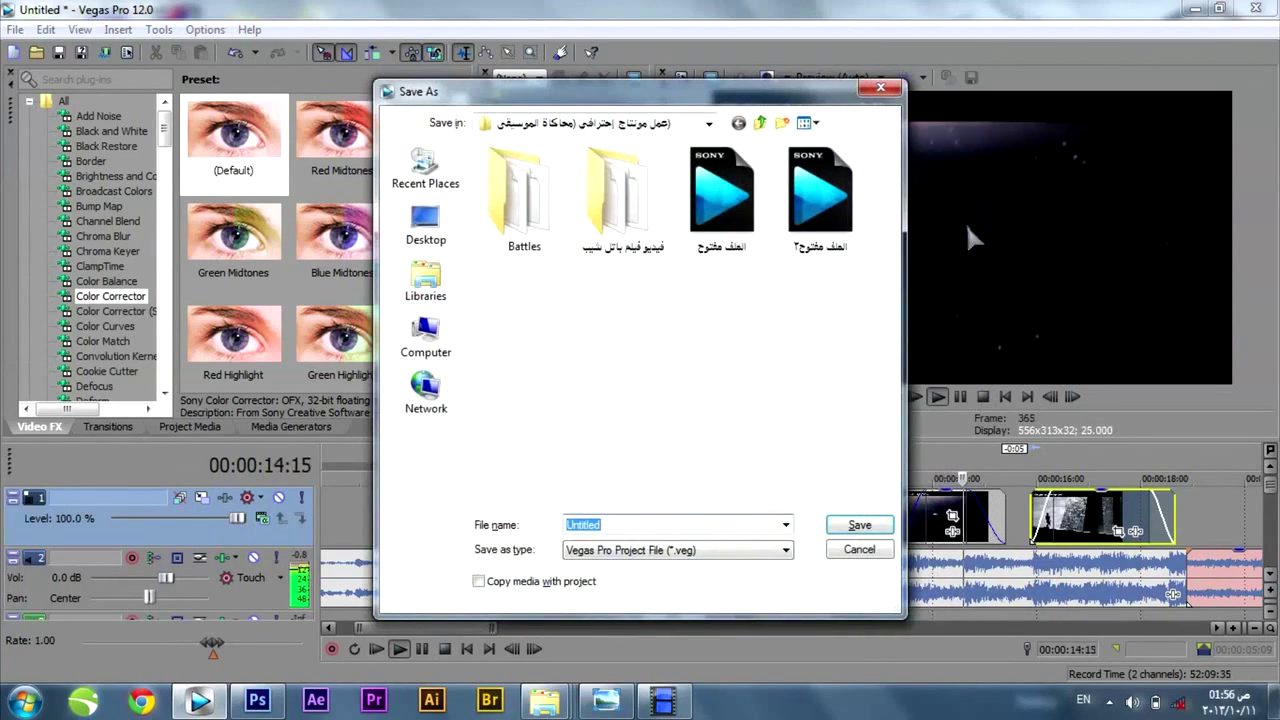
key(Escape)
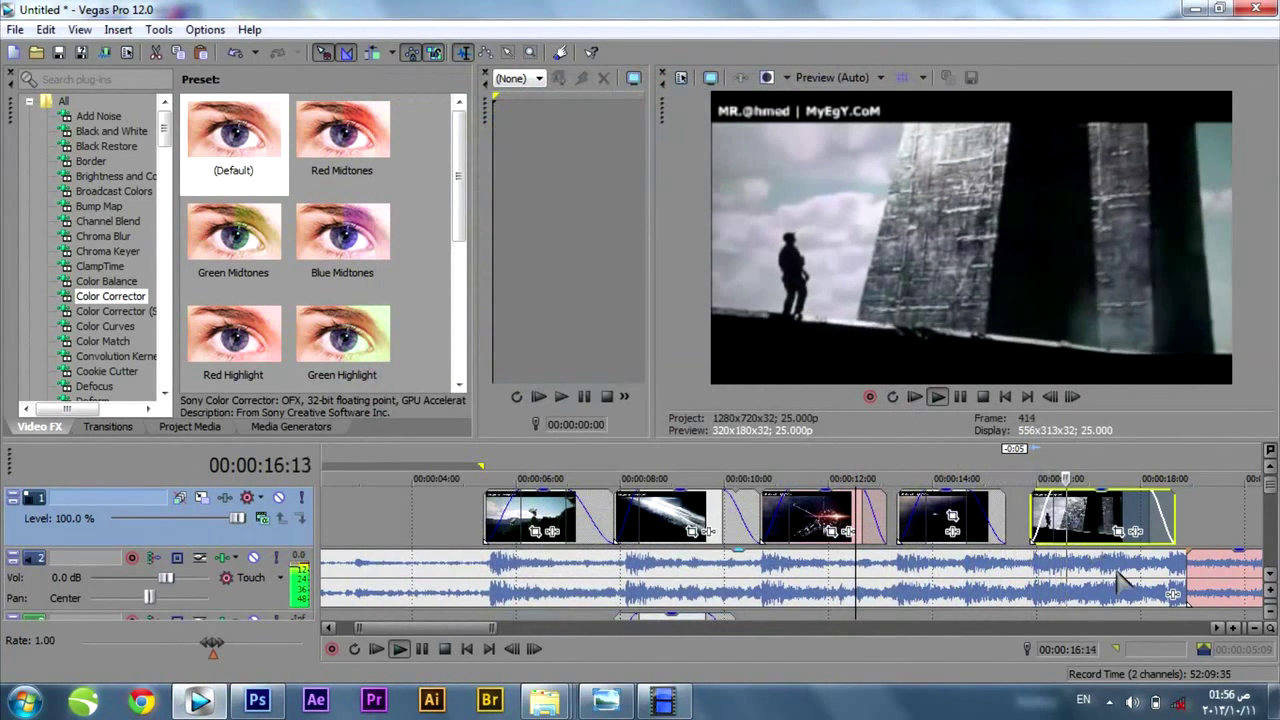
key(space)
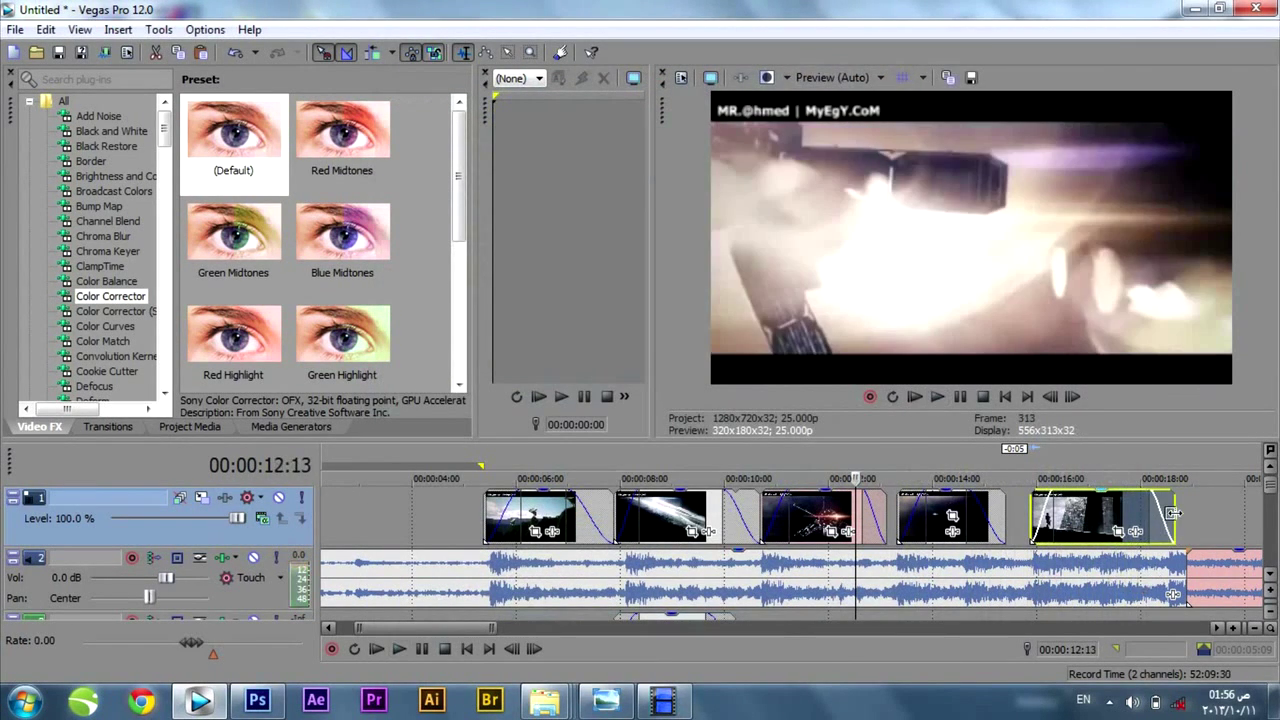
drag(1171, 514, 1138, 520)
- Delete the leftover BattleShip 2012~1 audio event from the music track
scroll(1140, 565, down, 5)
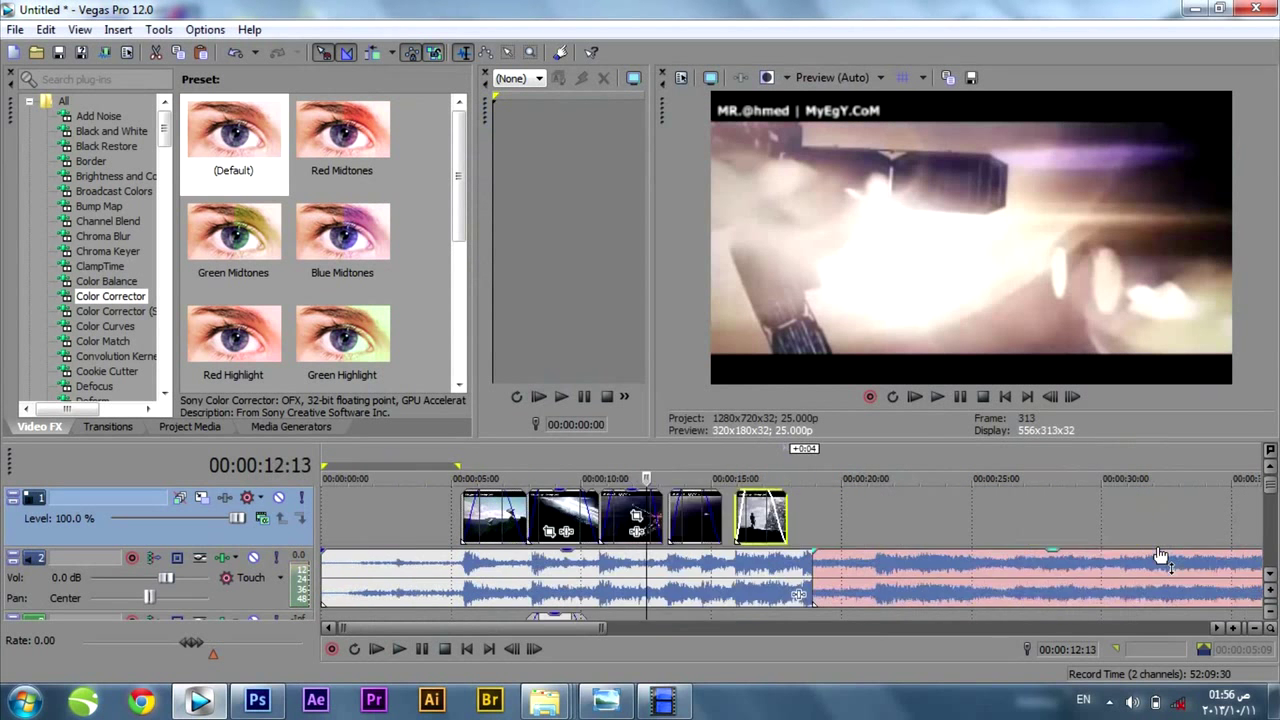
click(733, 577)
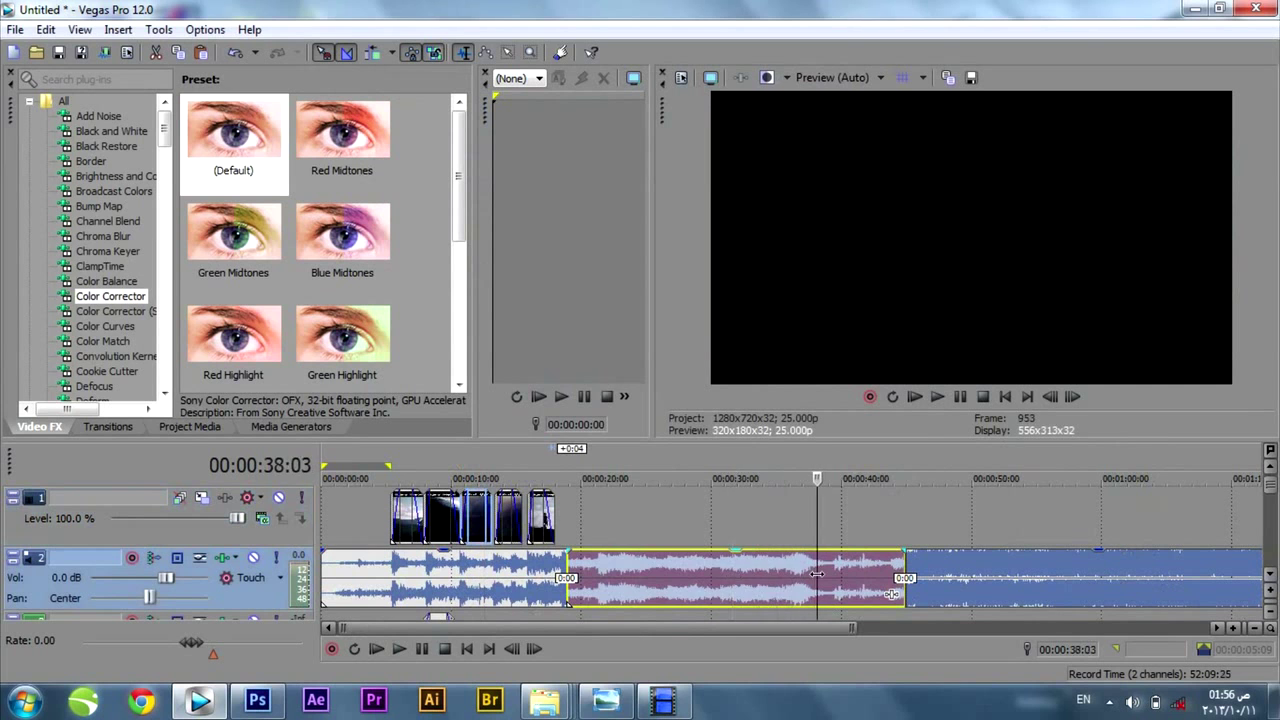
drag(733, 577, 866, 578)
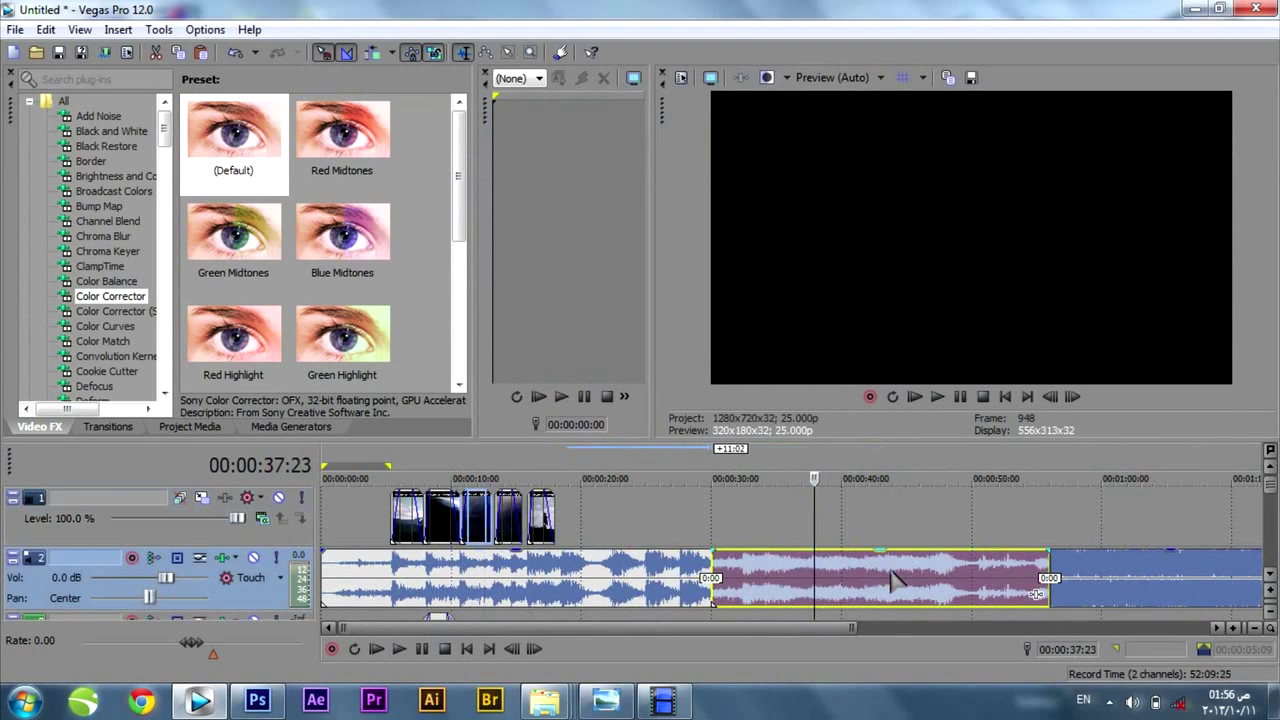
key(space)
click(880, 588)
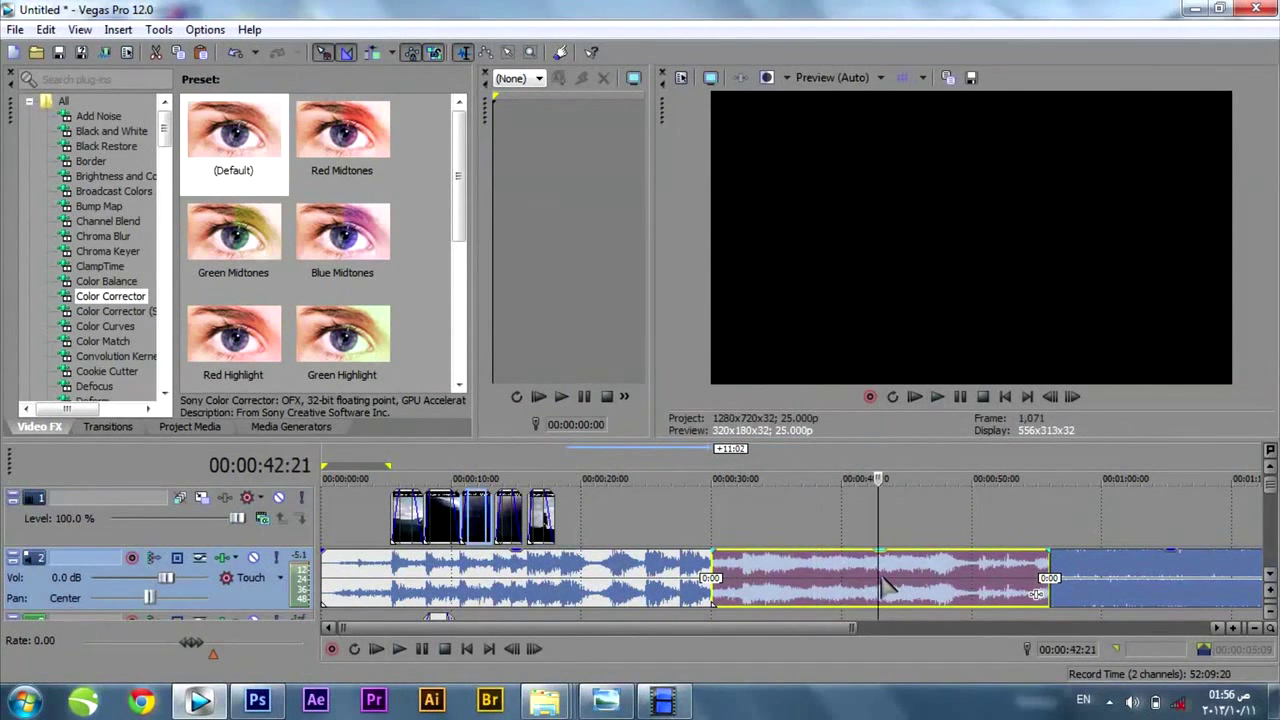
key(Delete)
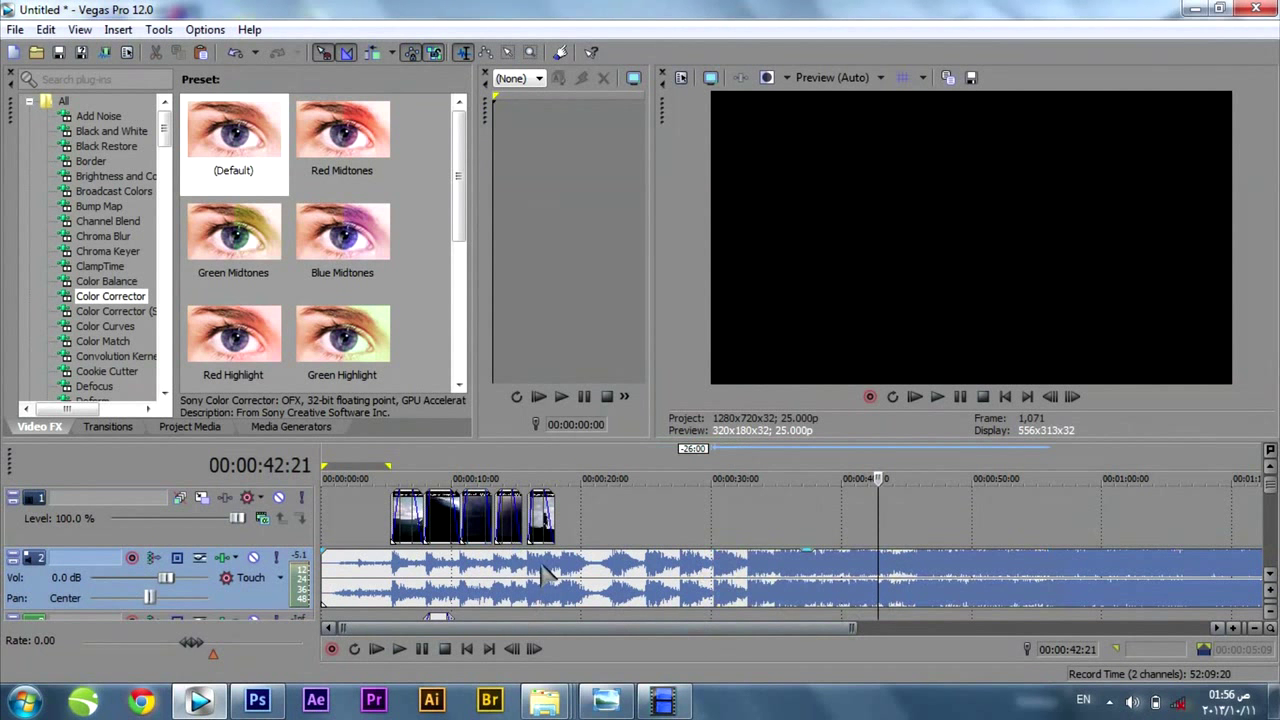
- Save the project as 03.veg in the montage folder and play from 00:00:15:22 to check clip 03 against the music
click(532, 458)
scroll(532, 458, up, 3)
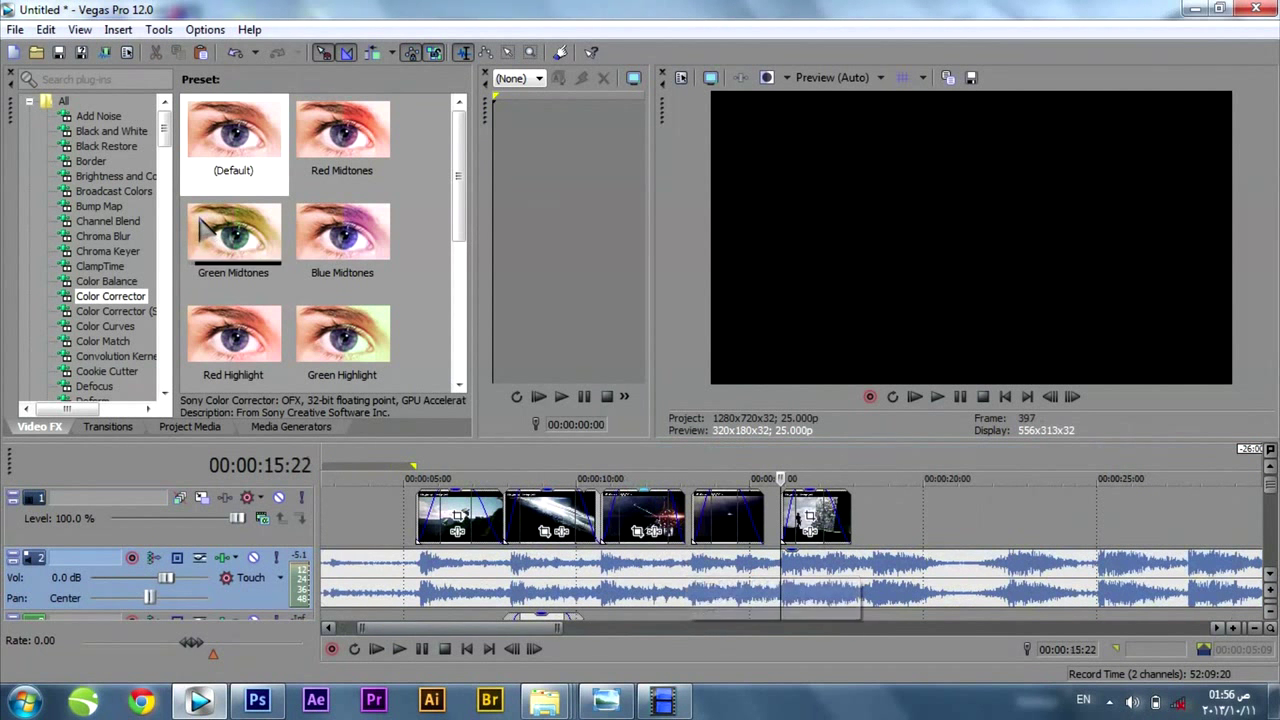
click(82, 53)
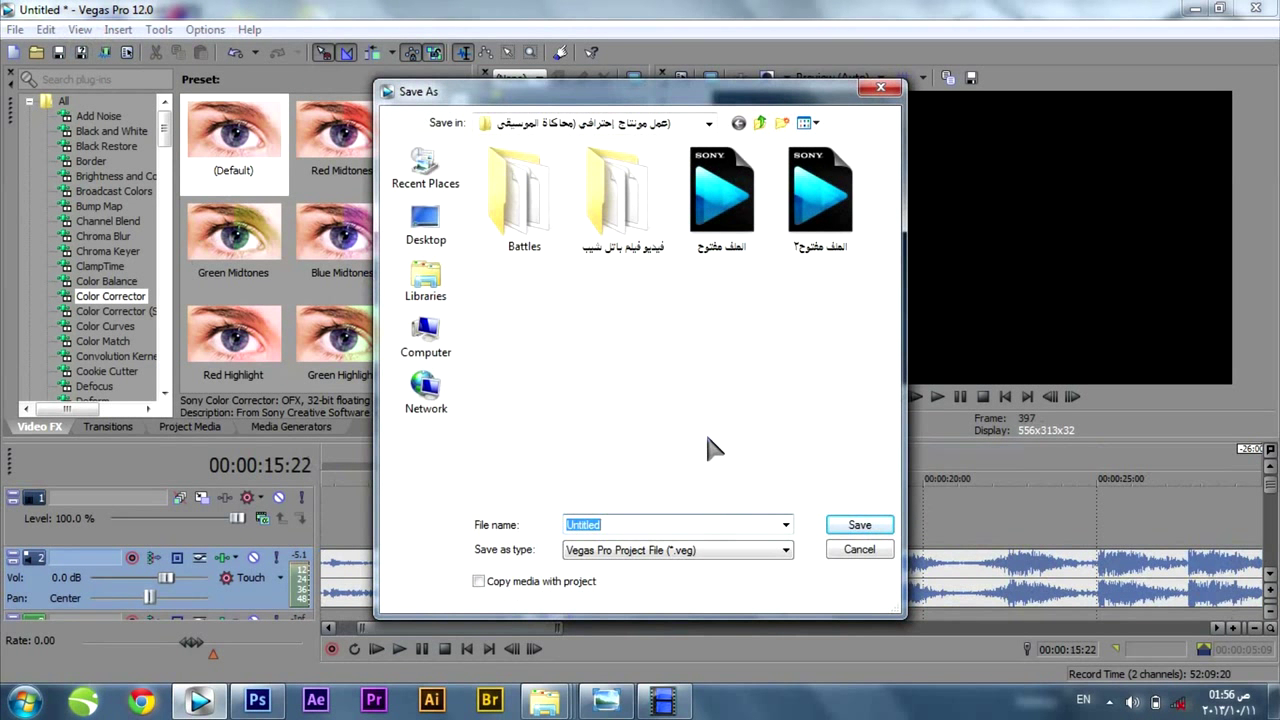
key(Return)
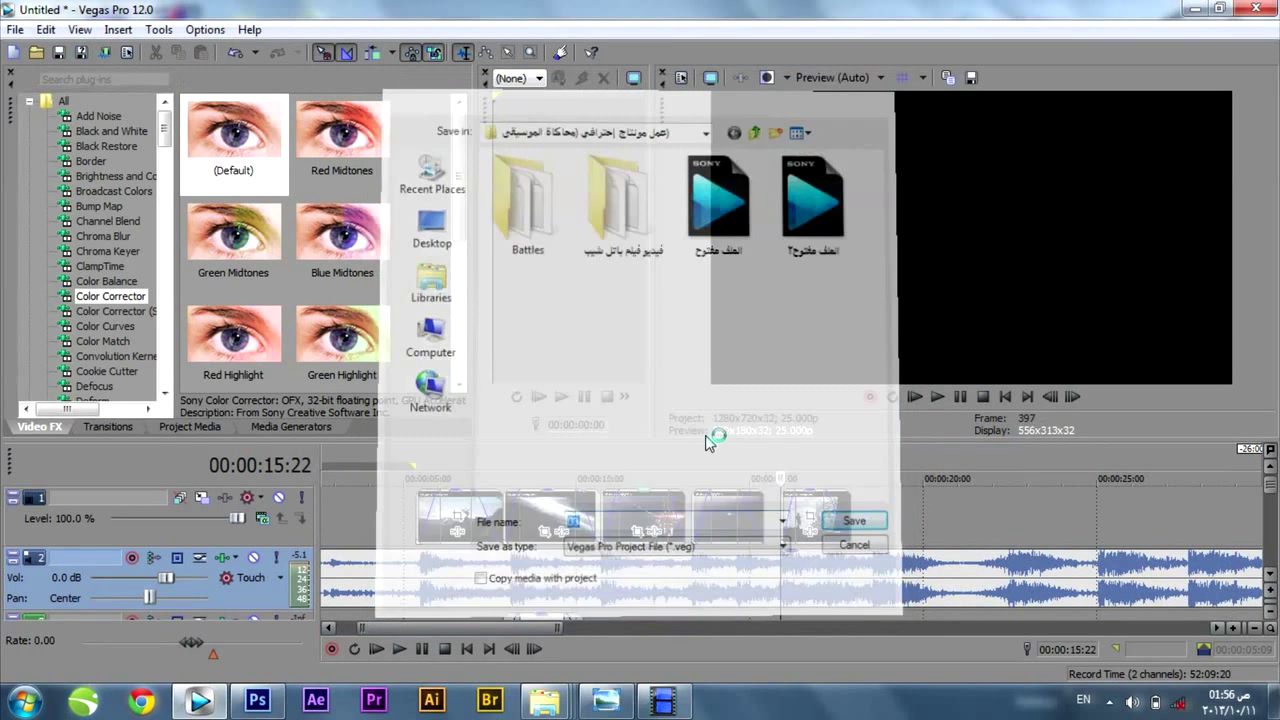
key(space)
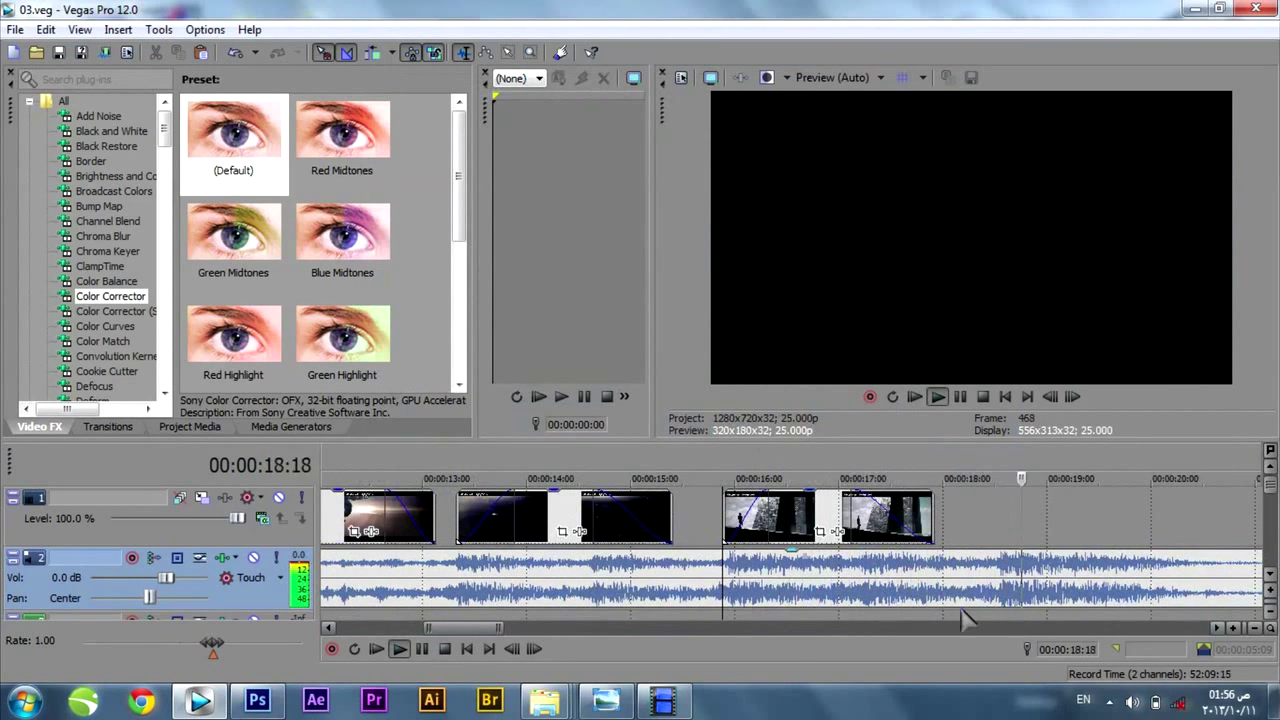
key(space)
- Place clip 04 from the movie clips folder after clip 03 at about 00:00:18:07 and delete its audio event
mouse_move(544, 700)
mouse_move(199, 598)
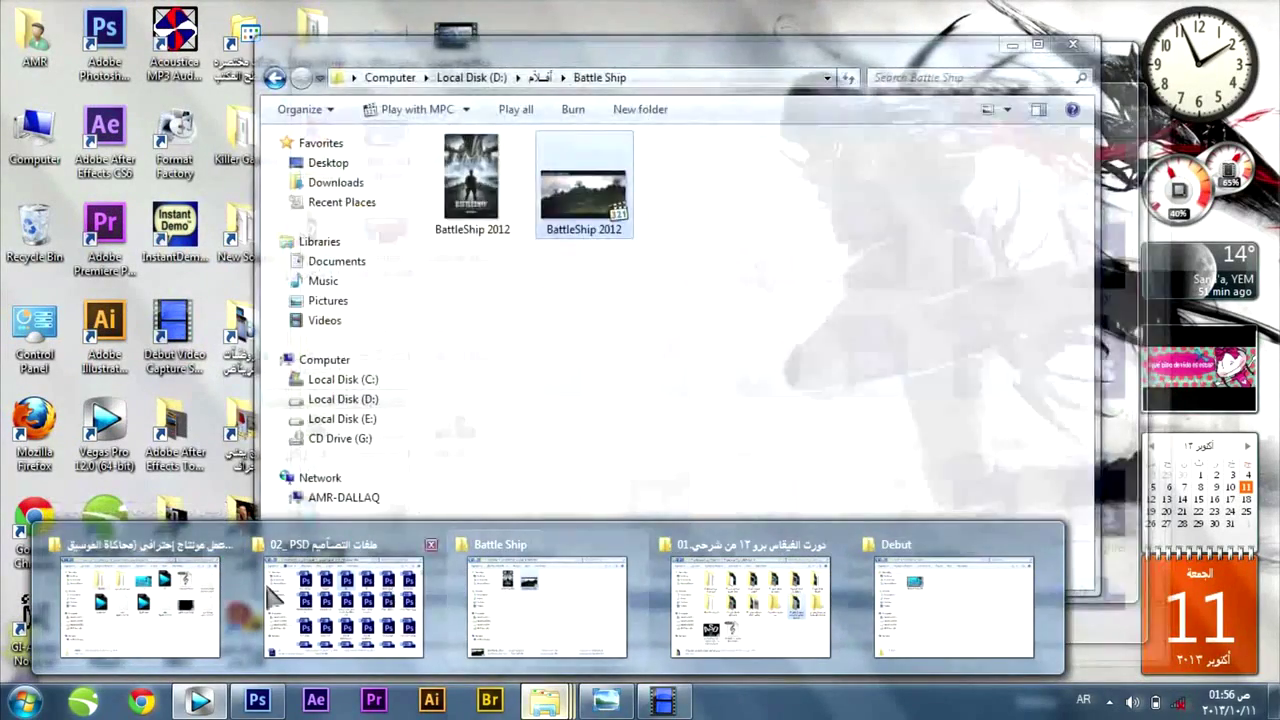
click(190, 600)
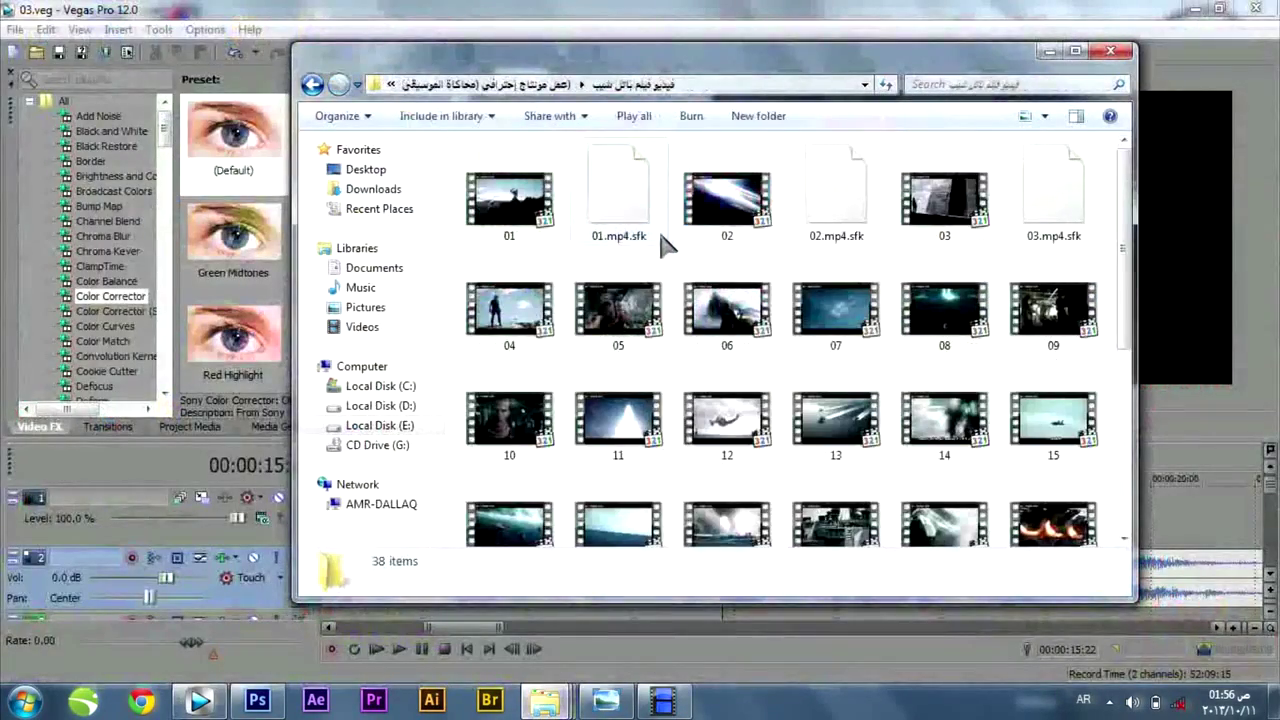
click(512, 305)
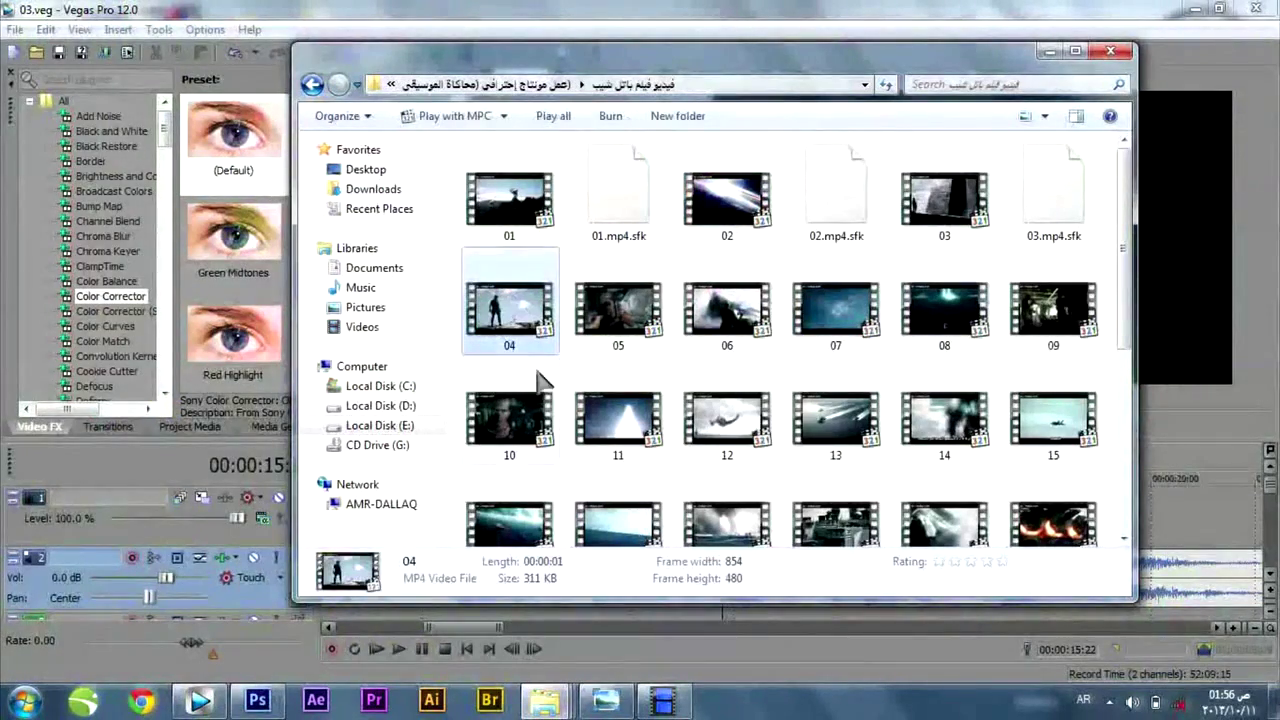
drag(210, 679, 1038, 580)
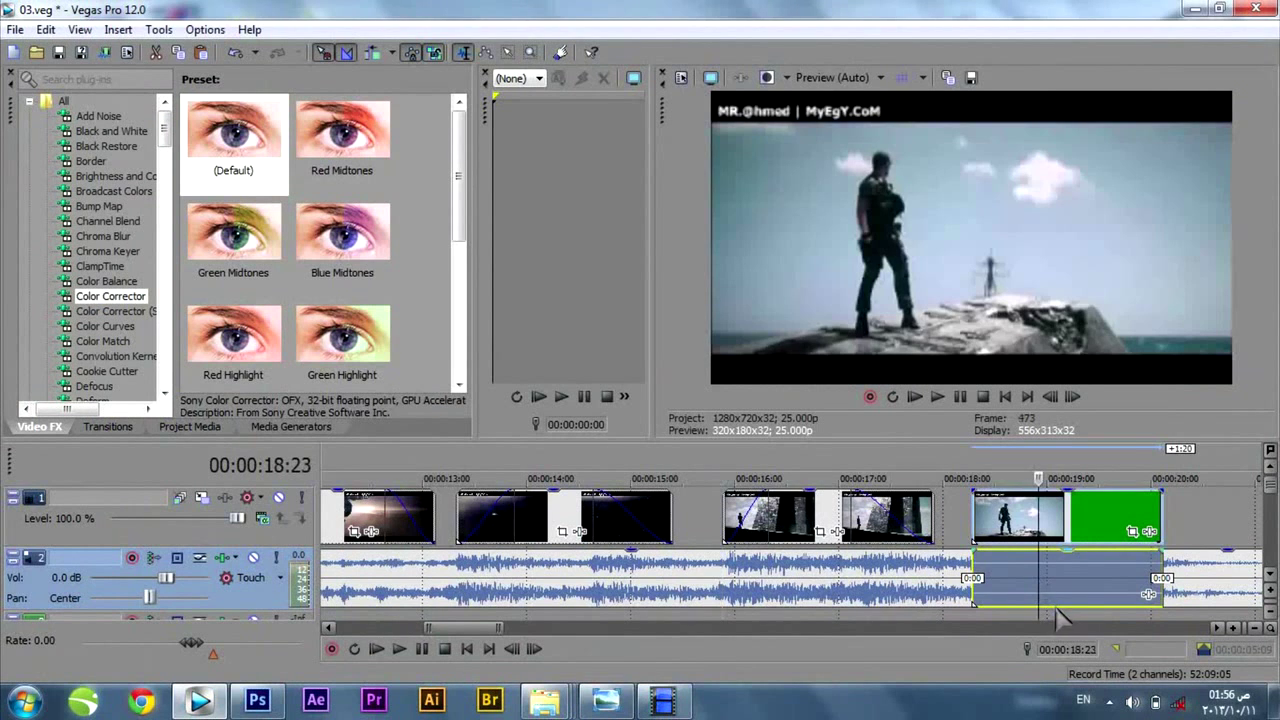
- Play clips 03 and 04 against the music to check their timing on the beats
key(space)
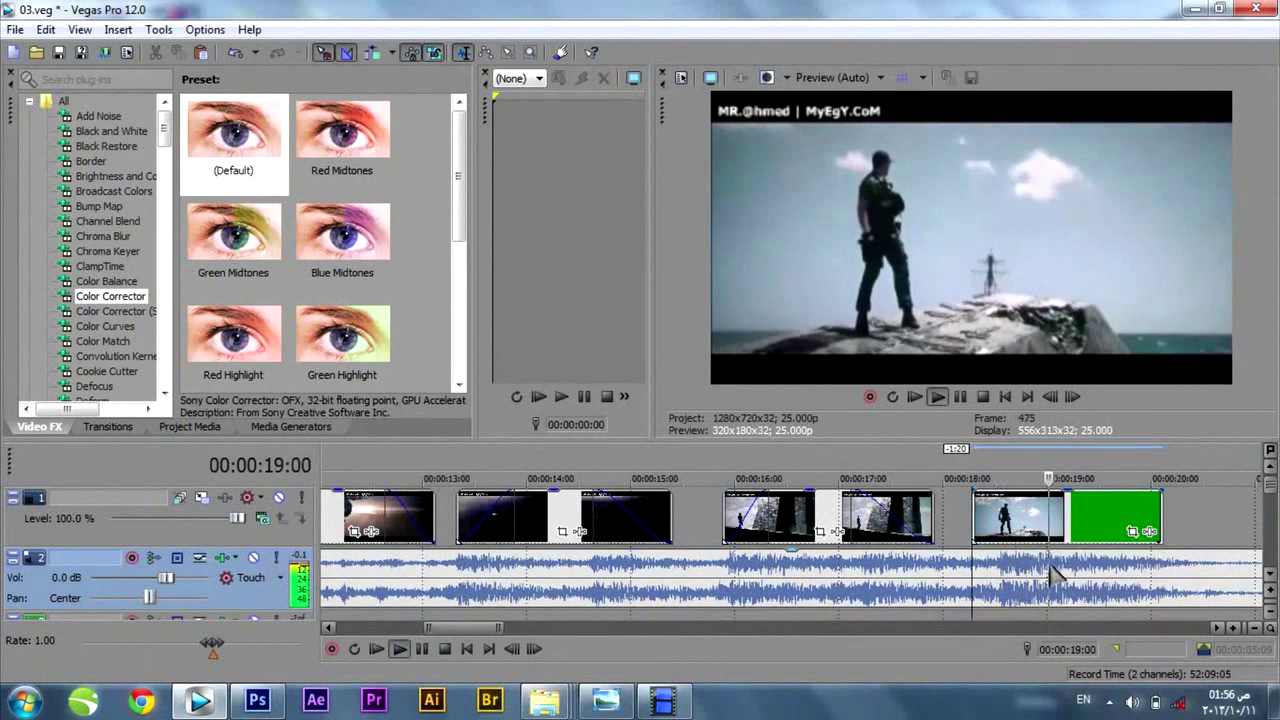
scroll(1078, 595, down, 5)
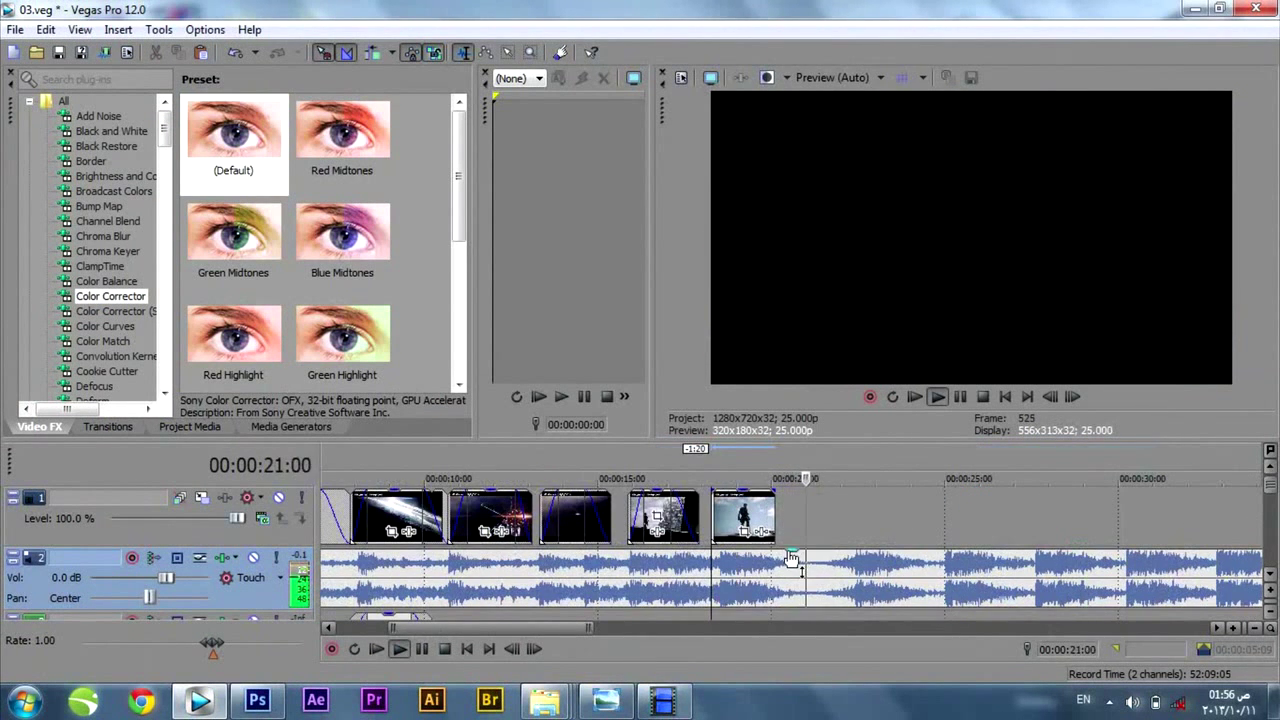
key(space)
click(712, 550)
click(621, 458)
key(space)
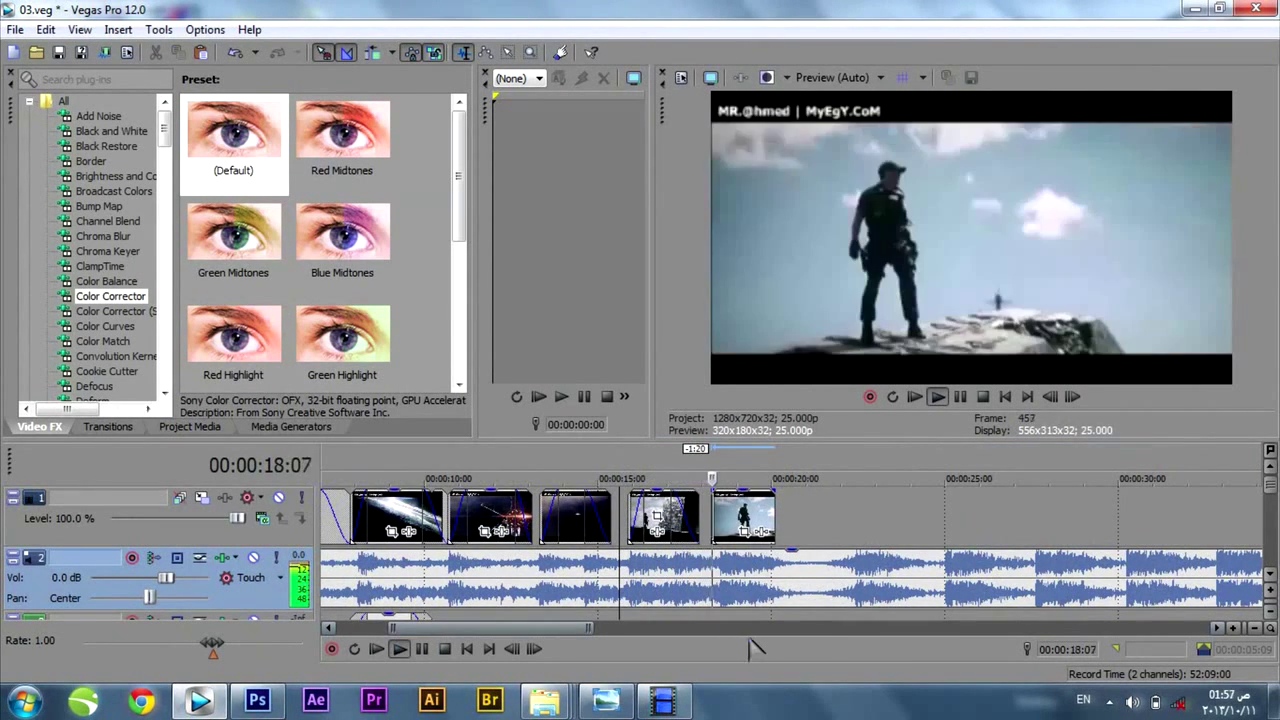
scroll(760, 615, up, 3)
scroll(770, 610, down, 4)
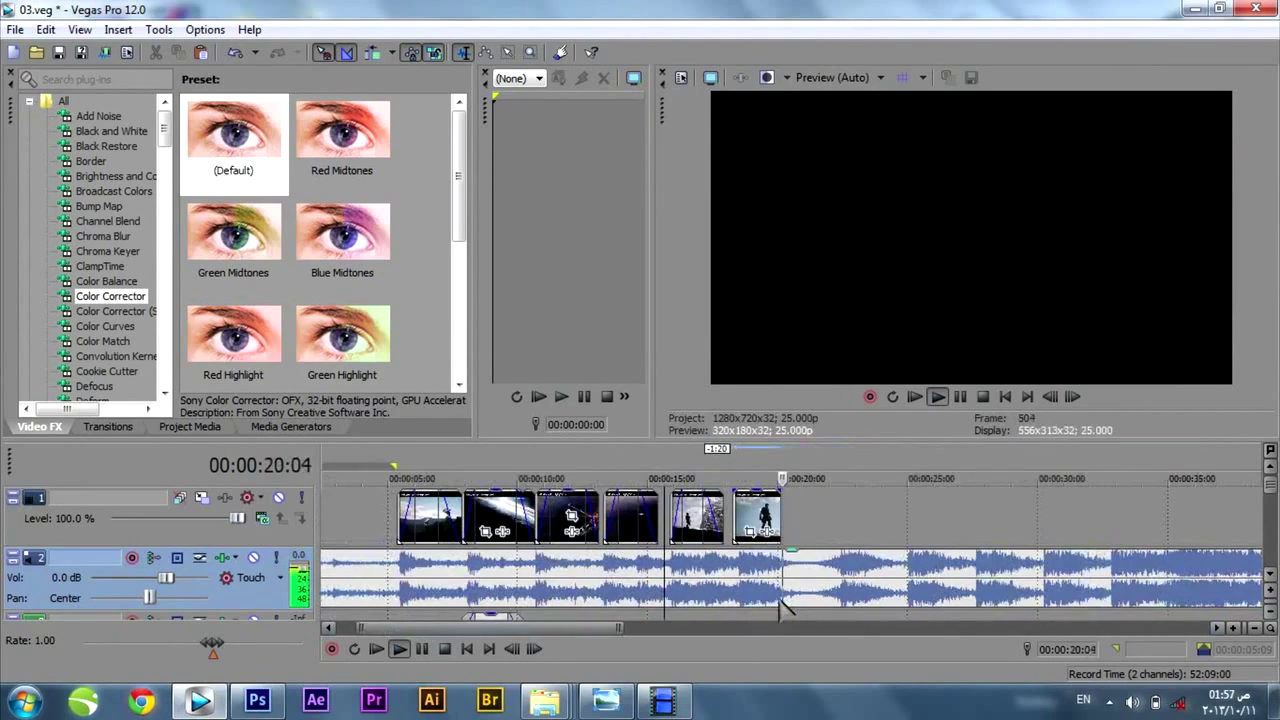
scroll(787, 602, up, 3)
key(space)
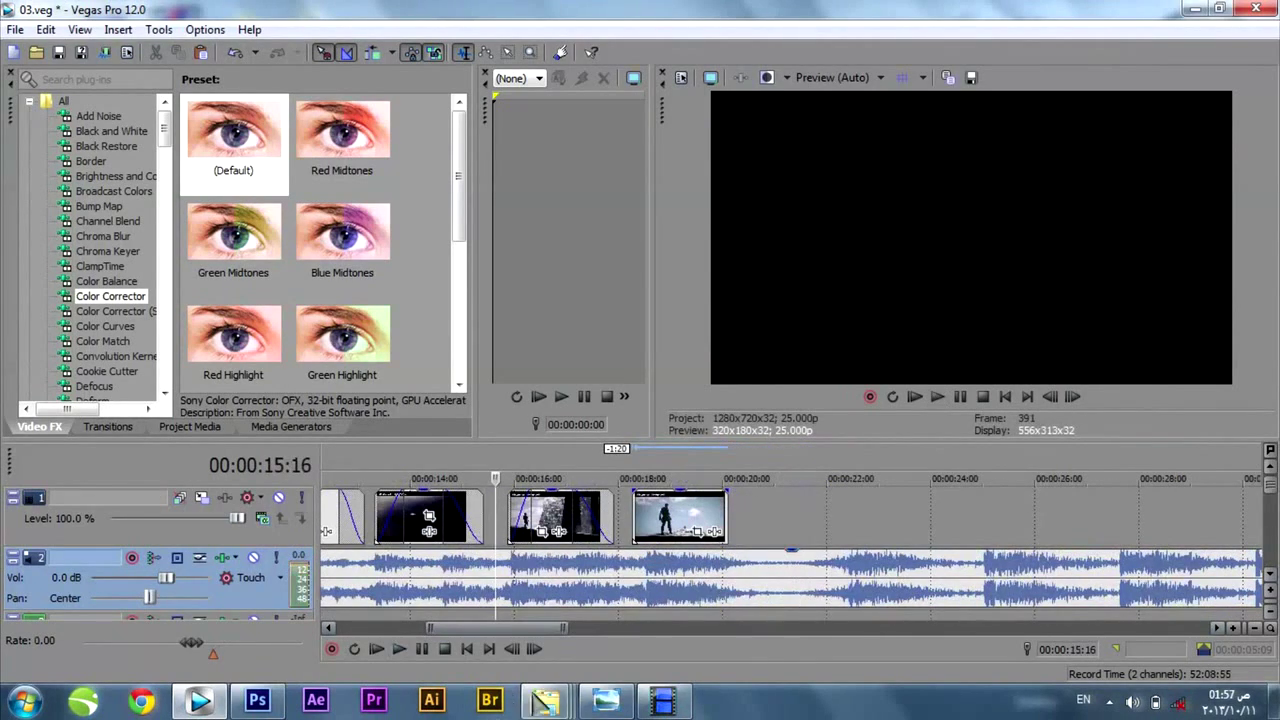
click(543, 700)
click(222, 610)
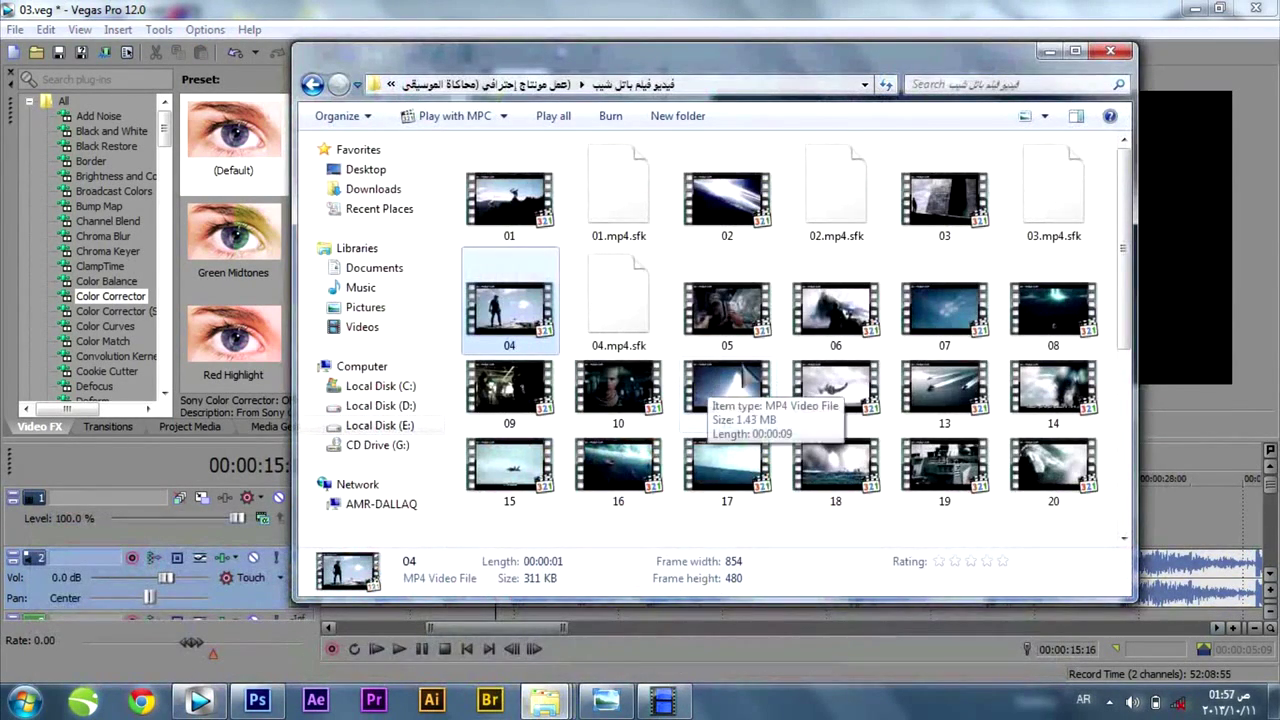
click(748, 8)
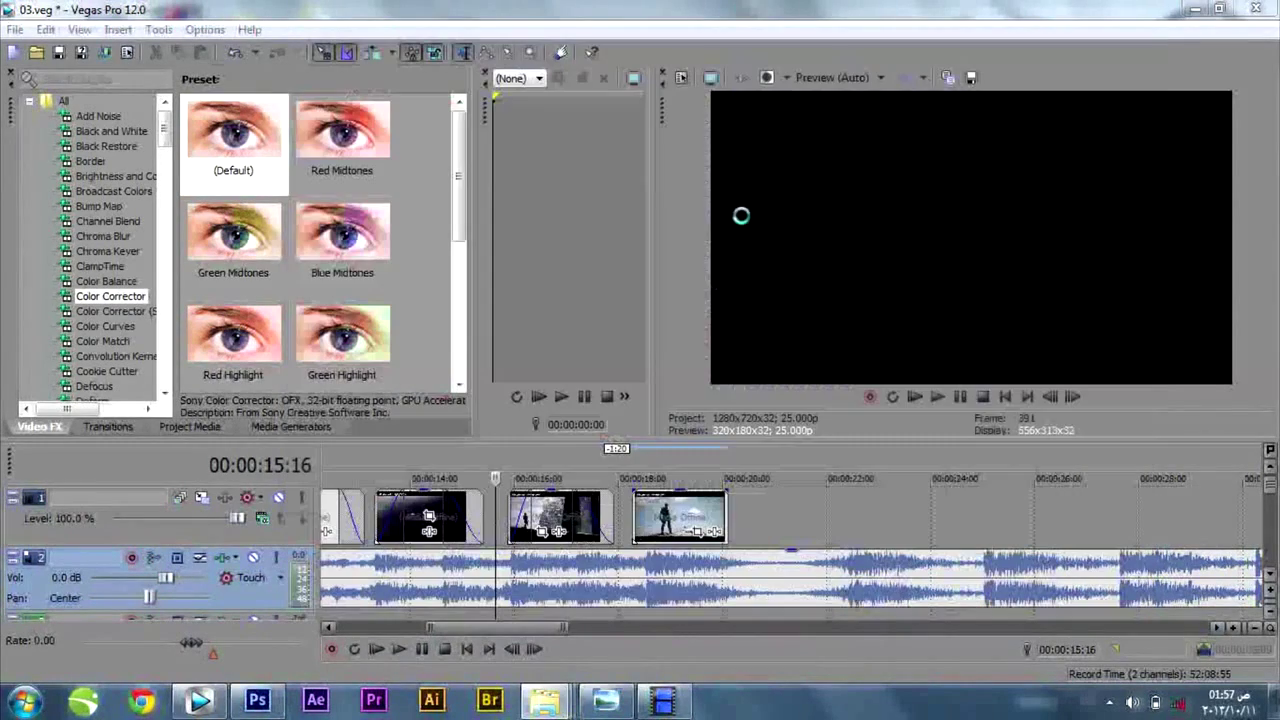
- Delete the dark space clip near 00:00:14:00, move clip 03 into its place at about 00:00:13:07, and play it
scroll(558, 525, up, 1)
click(682, 524)
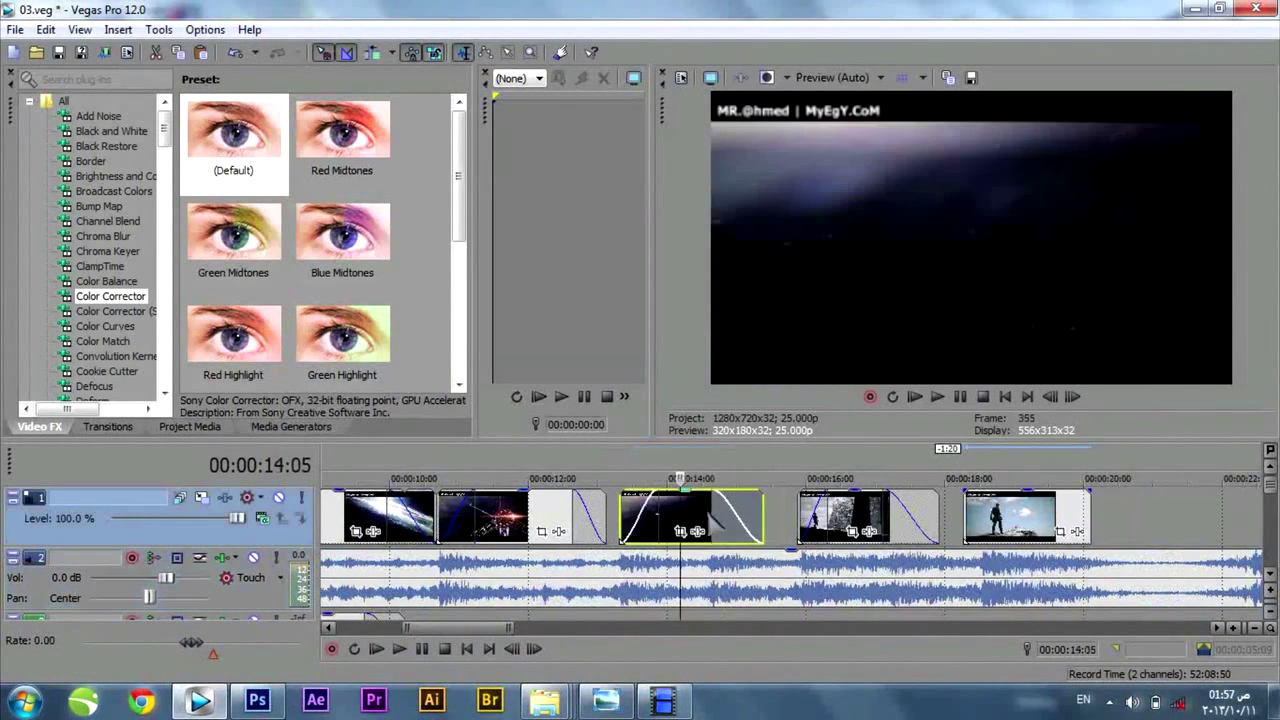
key(Delete)
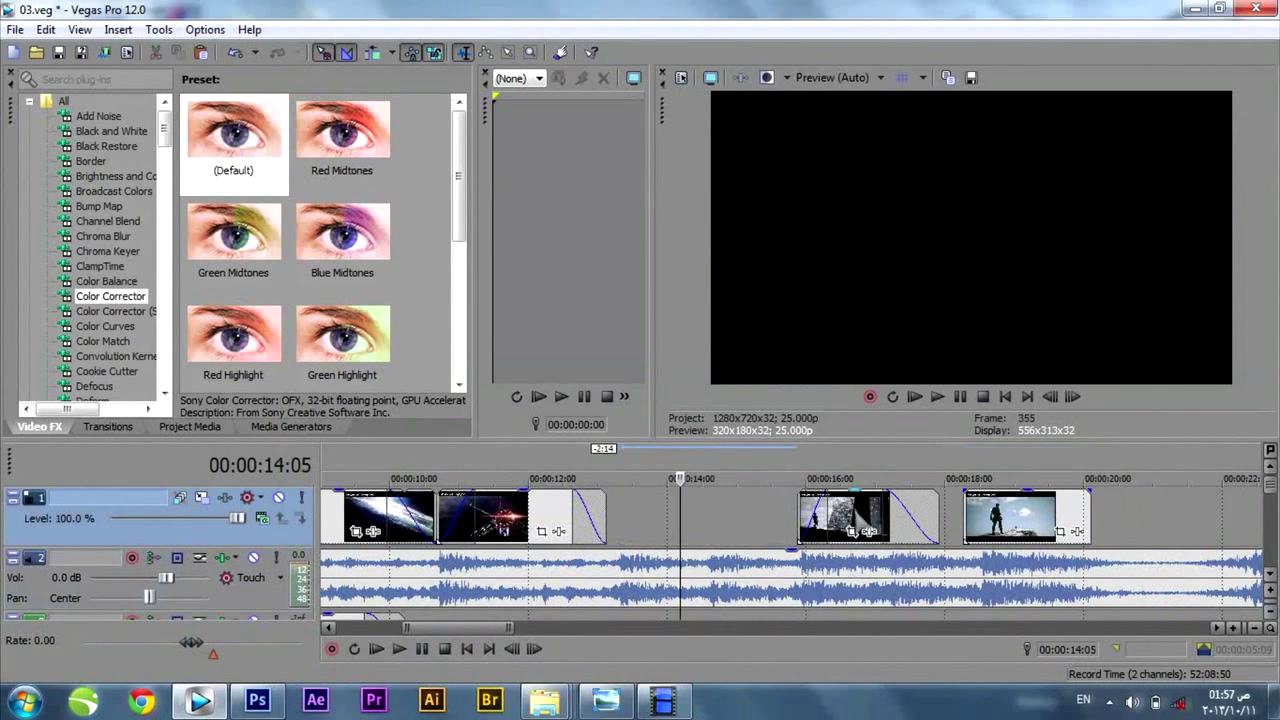
drag(860, 520, 680, 522)
click(610, 450)
key(space)
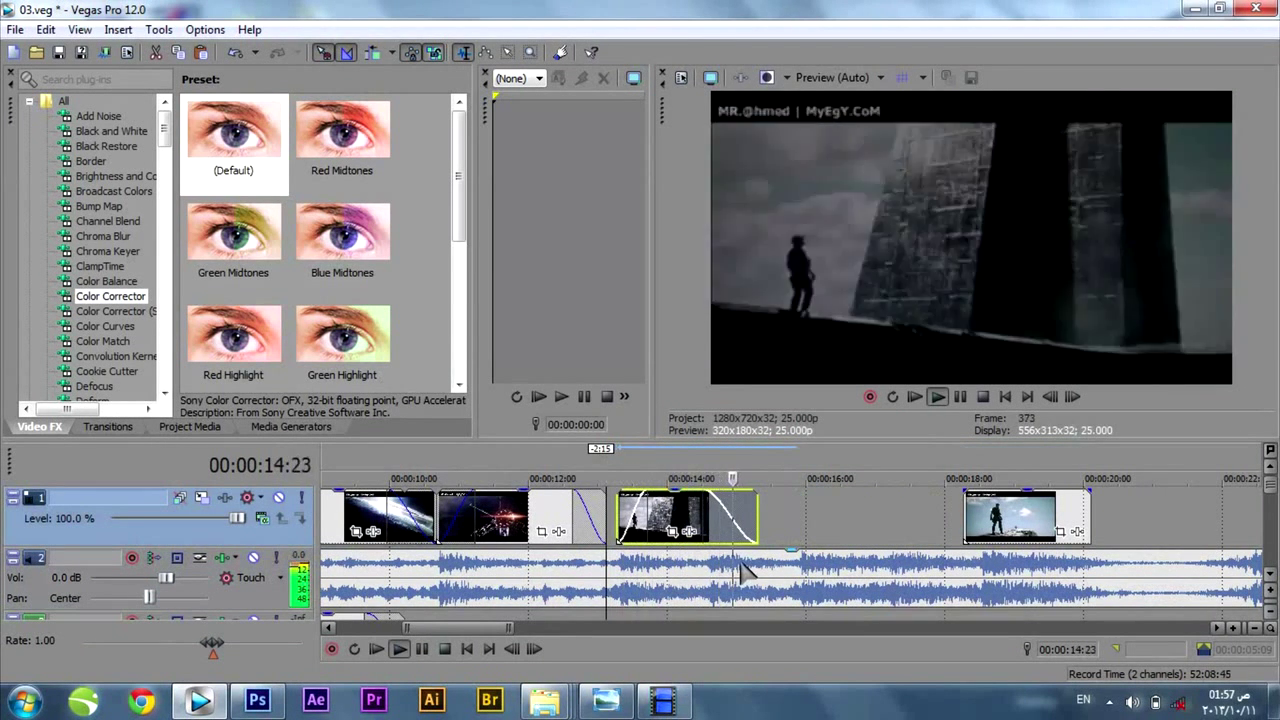
- Move clip 04 to start at about 00:00:15:20 and give it a fade-in and a fade-out of 00:00:00:11
key(space)
drag(1010, 515, 817, 492)
drag(920, 489, 885, 490)
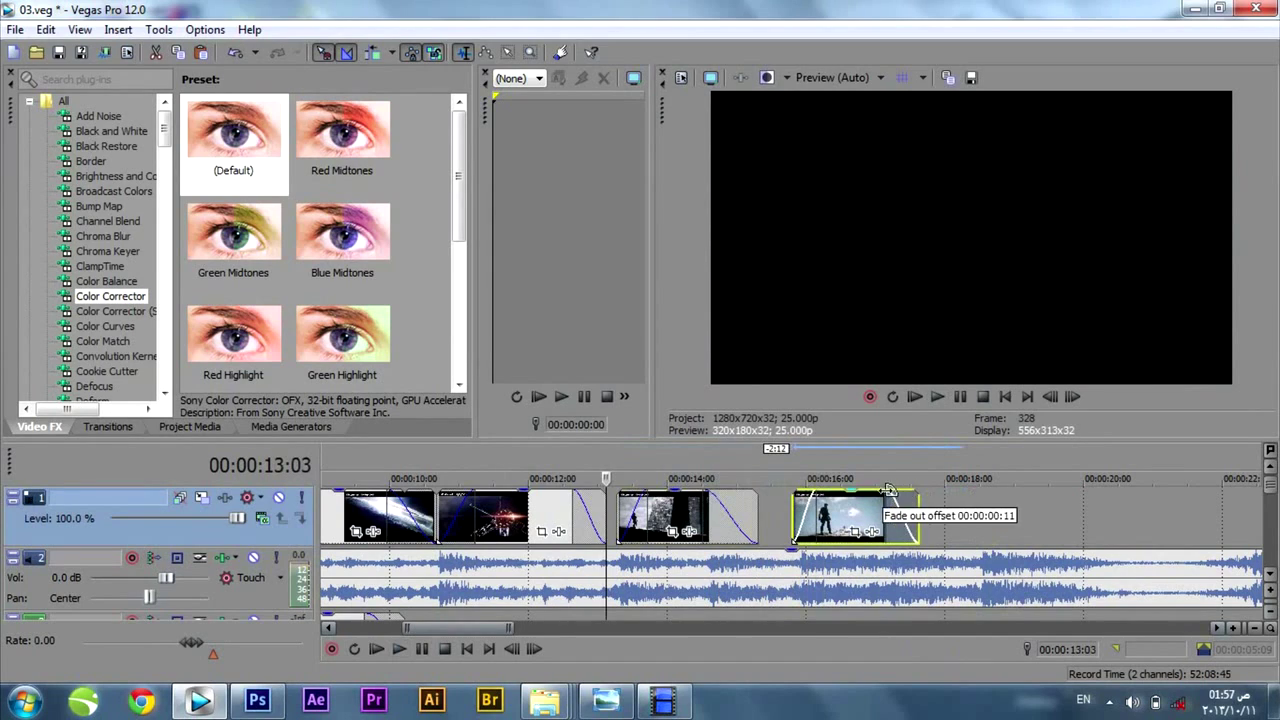
- Place clip 05 from the movie clips folder after clip 04 at about 00:00:17:22 and delete its audio event
mouse_move(548, 702)
click(141, 597)
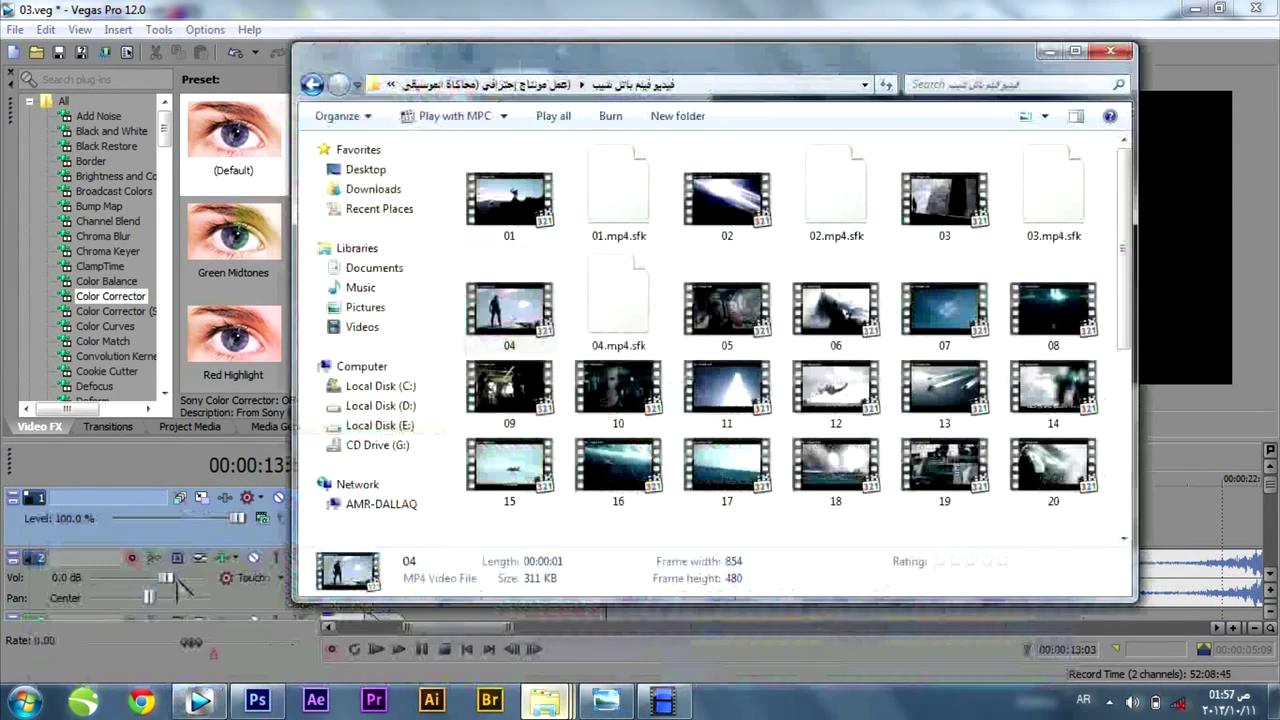
click(745, 312)
drag(745, 312, 946, 510)
click(1006, 582)
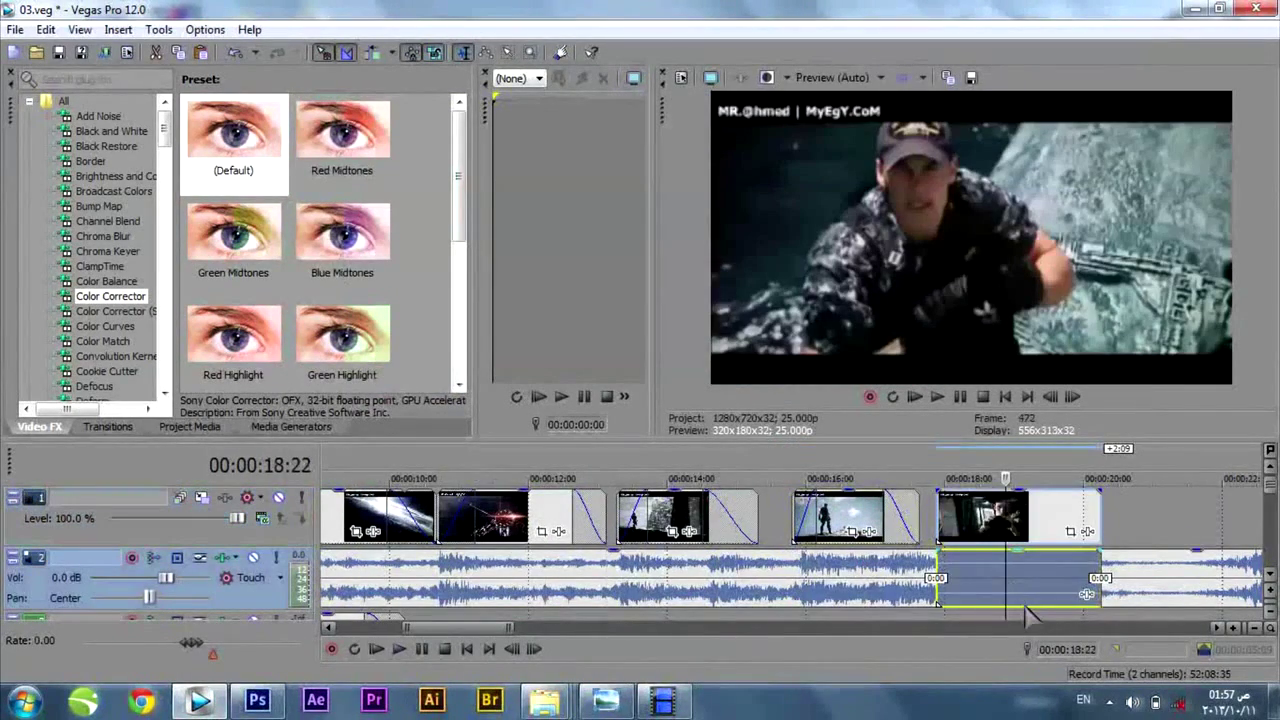
key(Delete)
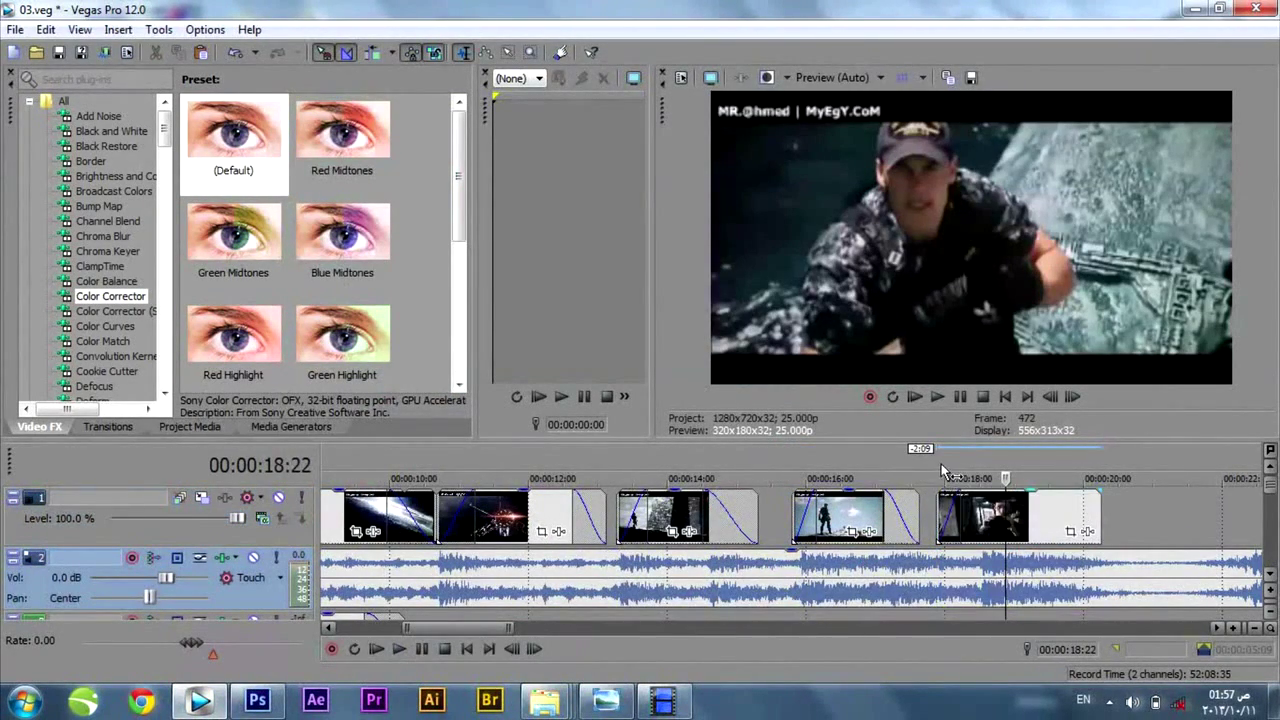
- Play clip 05 from 00:00:17:16 and trim its start to about 00:00:18:05
click(1019, 522)
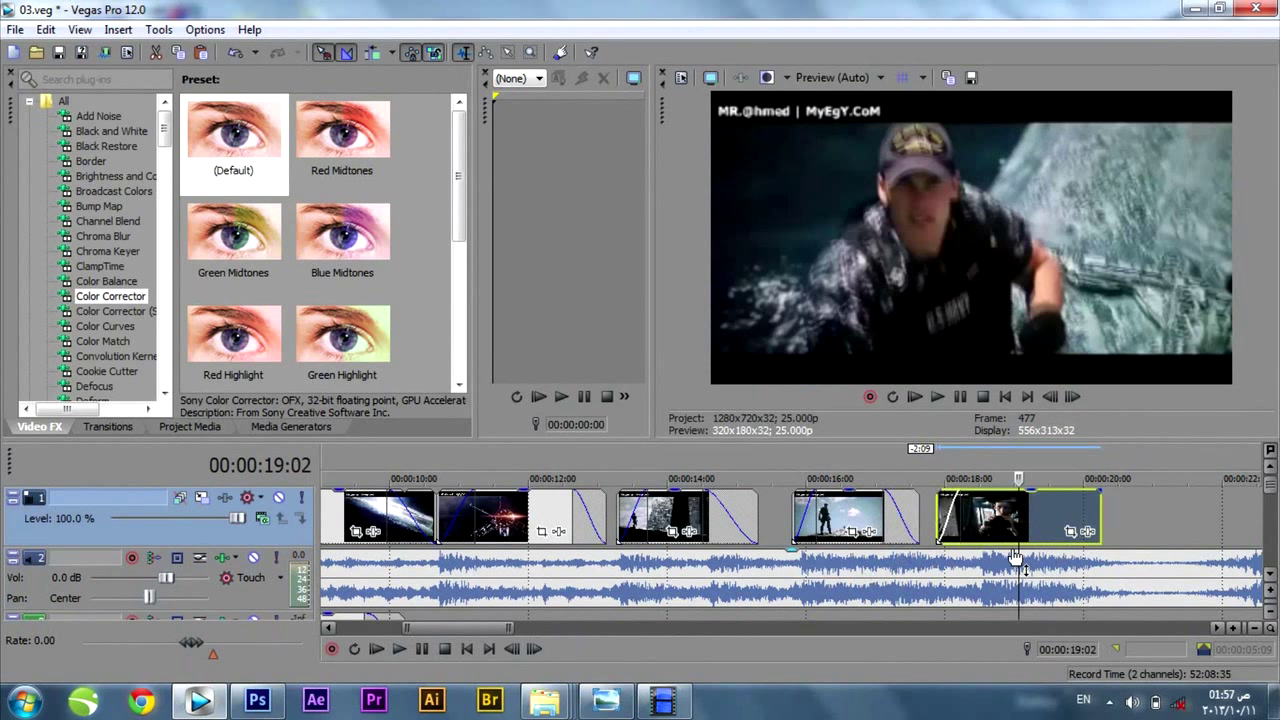
click(920, 466)
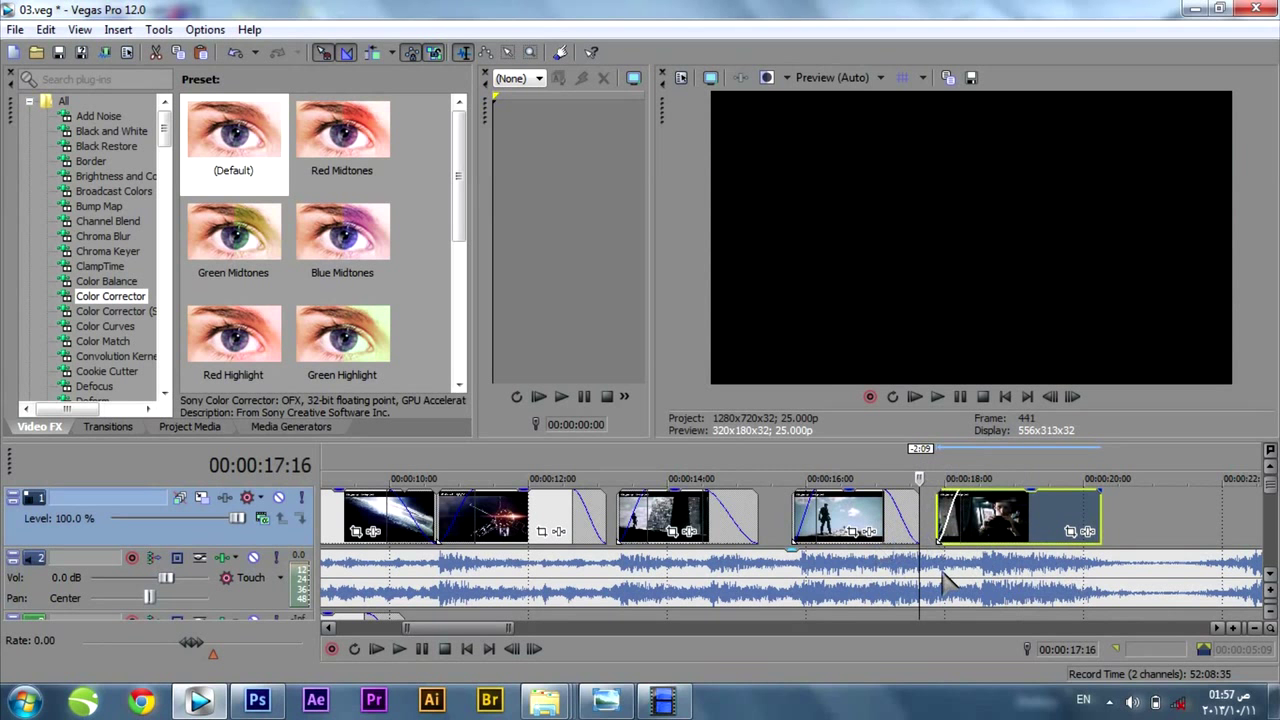
key(space)
key(space)
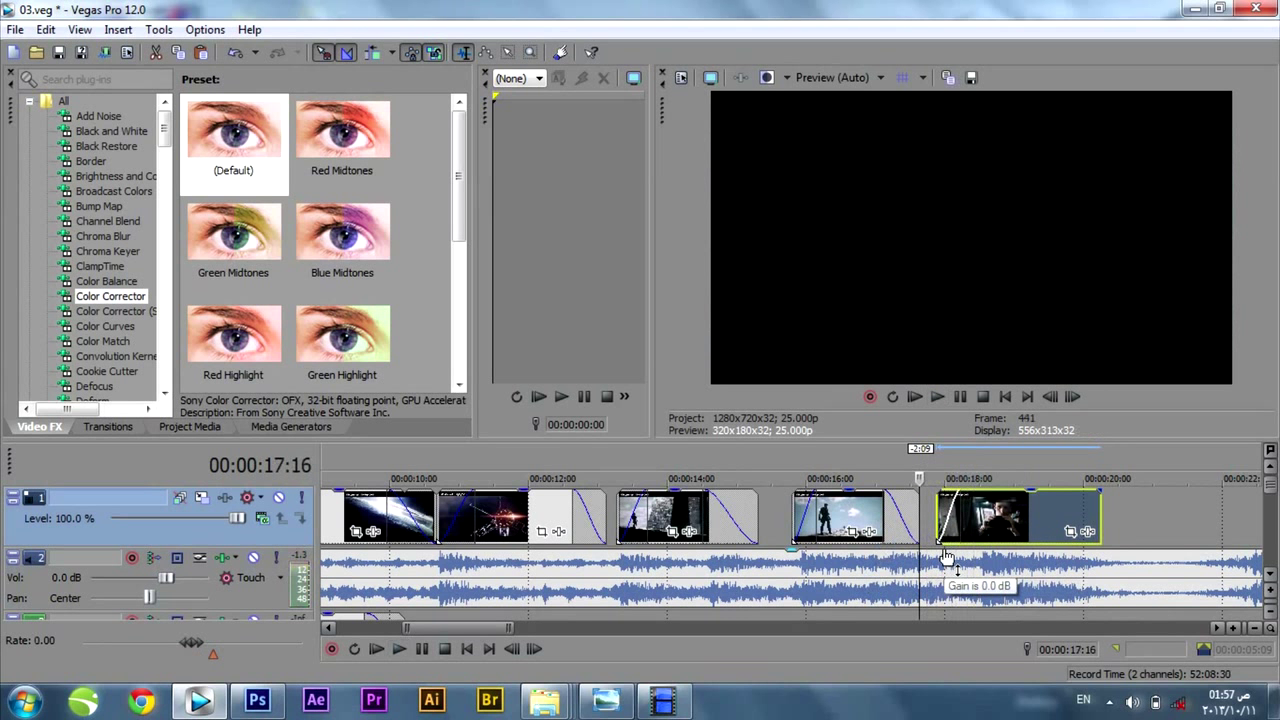
key(space)
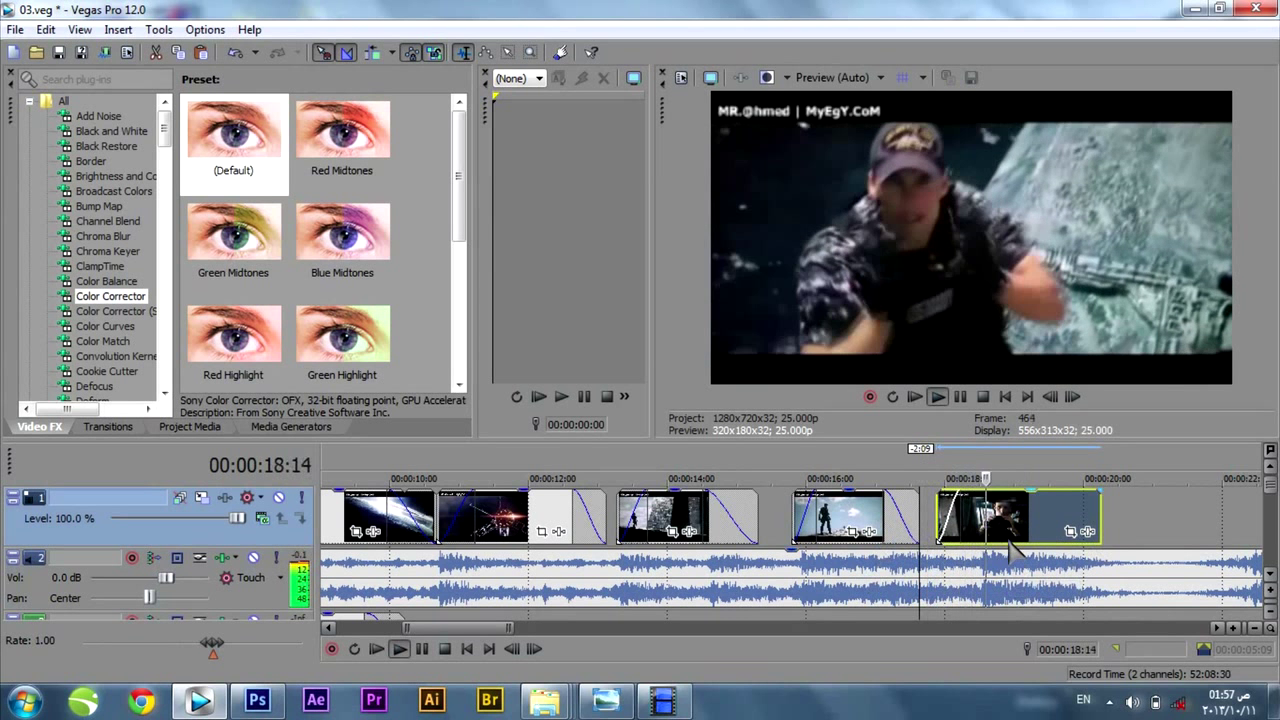
key(space)
drag(942, 508, 966, 507)
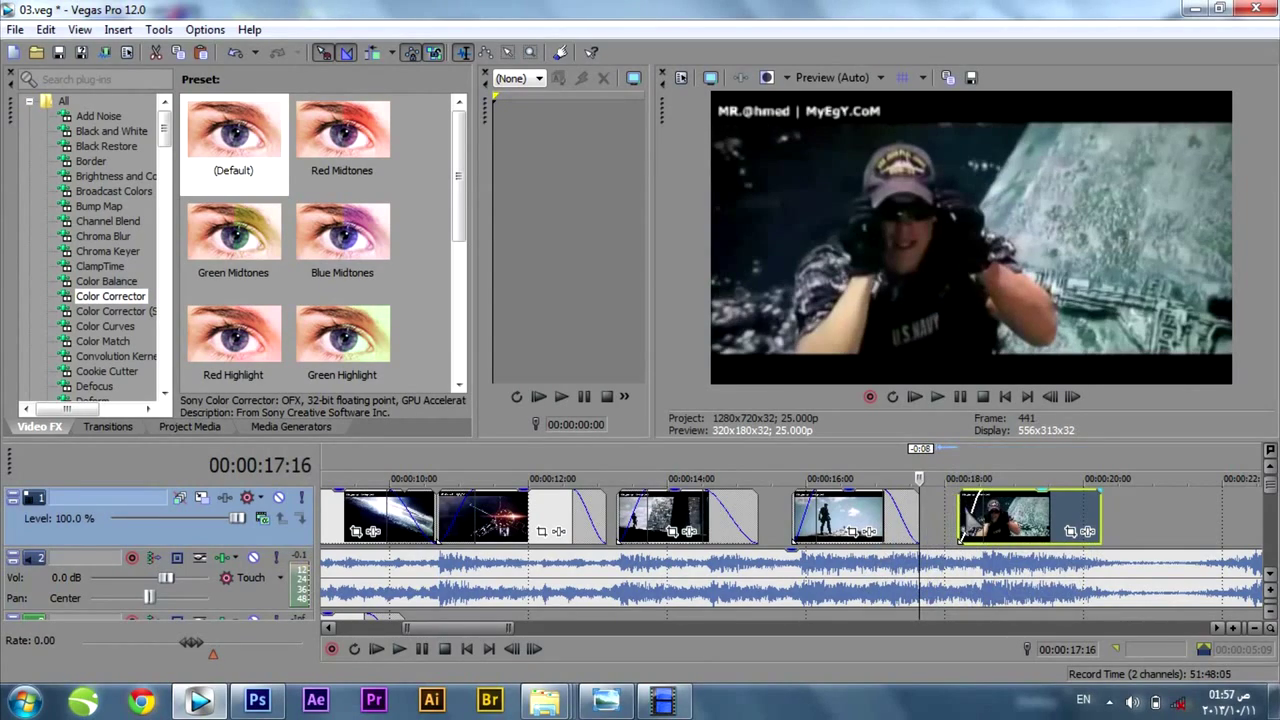
- Trim clip 05's end to about 00:00:19:18 with a fade-out, check it against the music, and save the project
key(space)
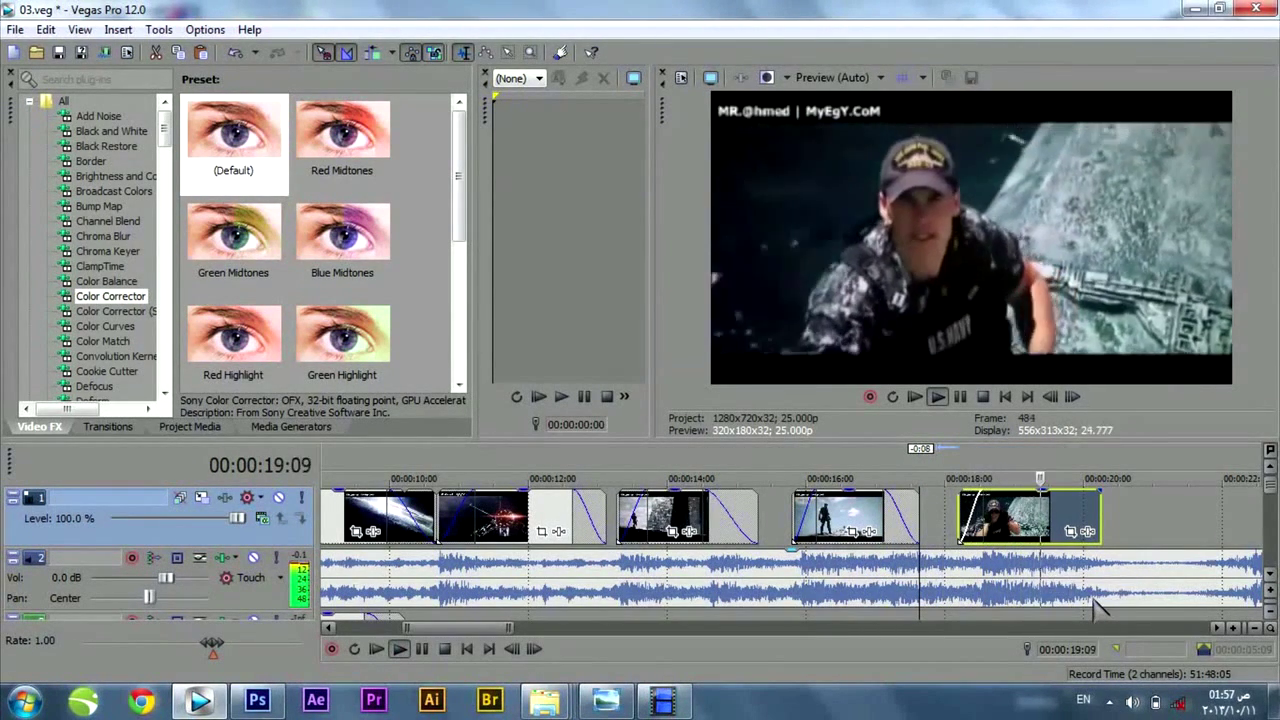
key(space)
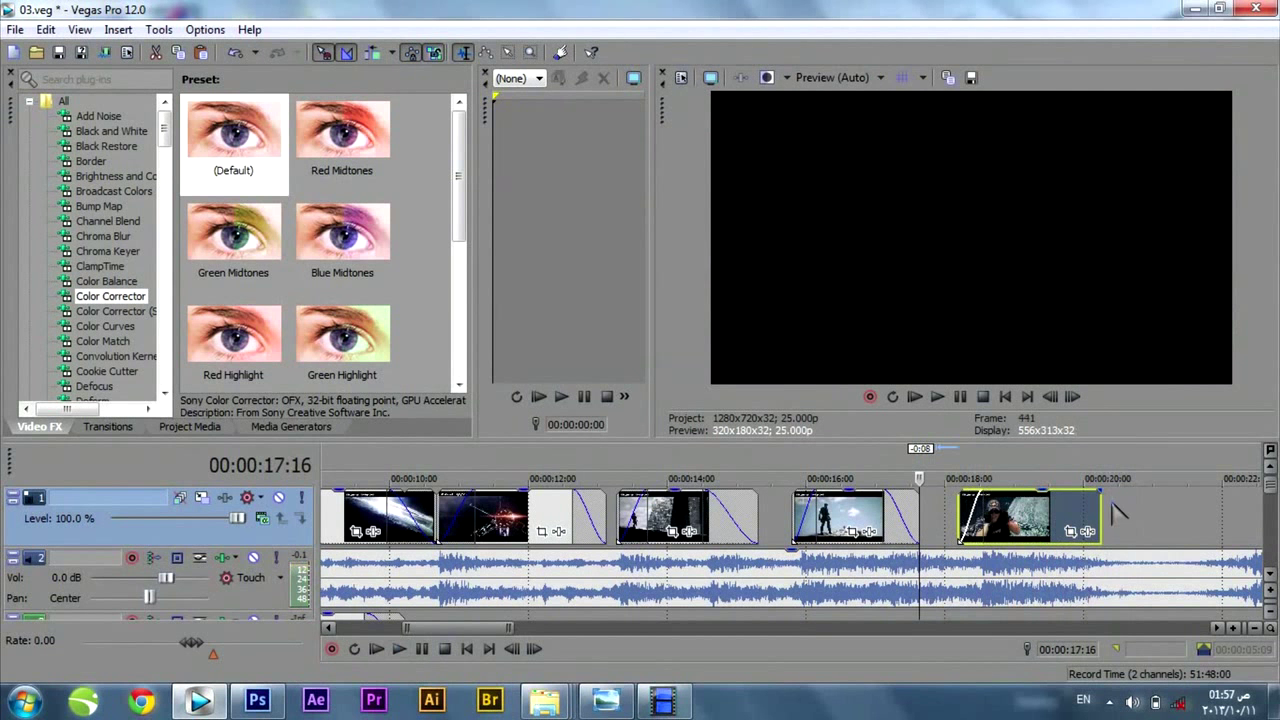
drag(1102, 499, 1058, 490)
key(space)
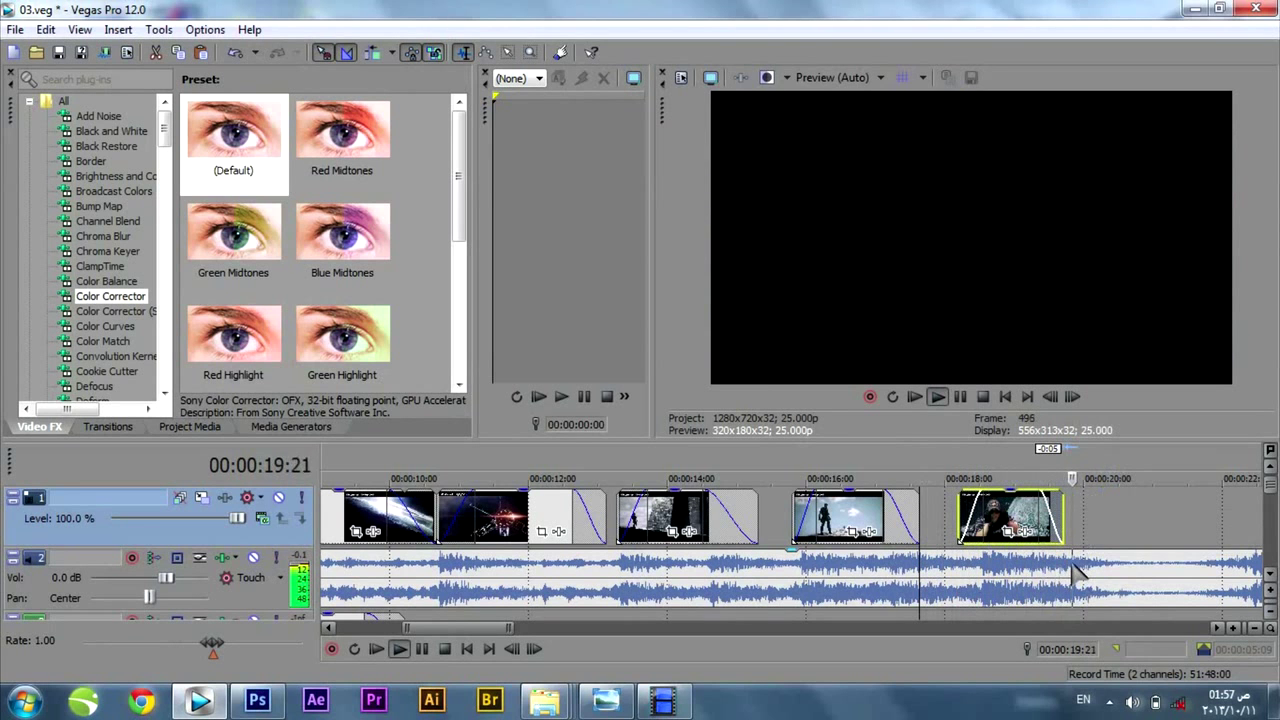
scroll(1090, 600, down, 3)
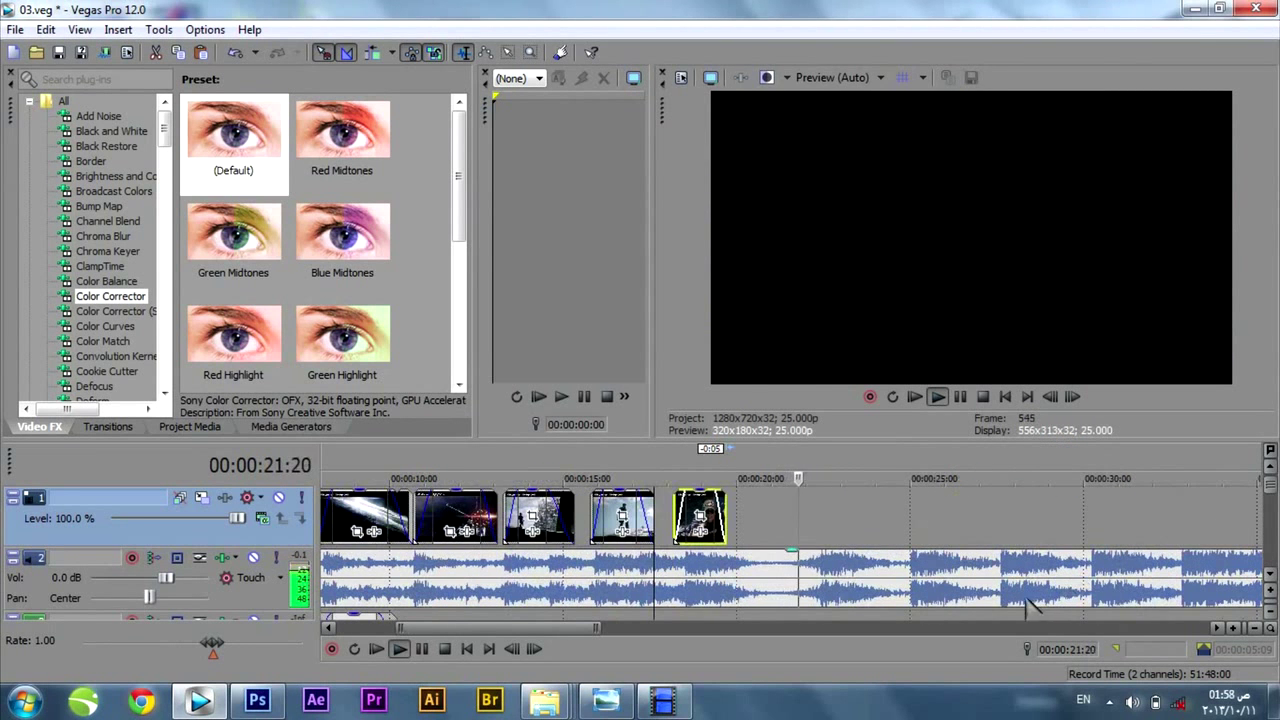
key(space)
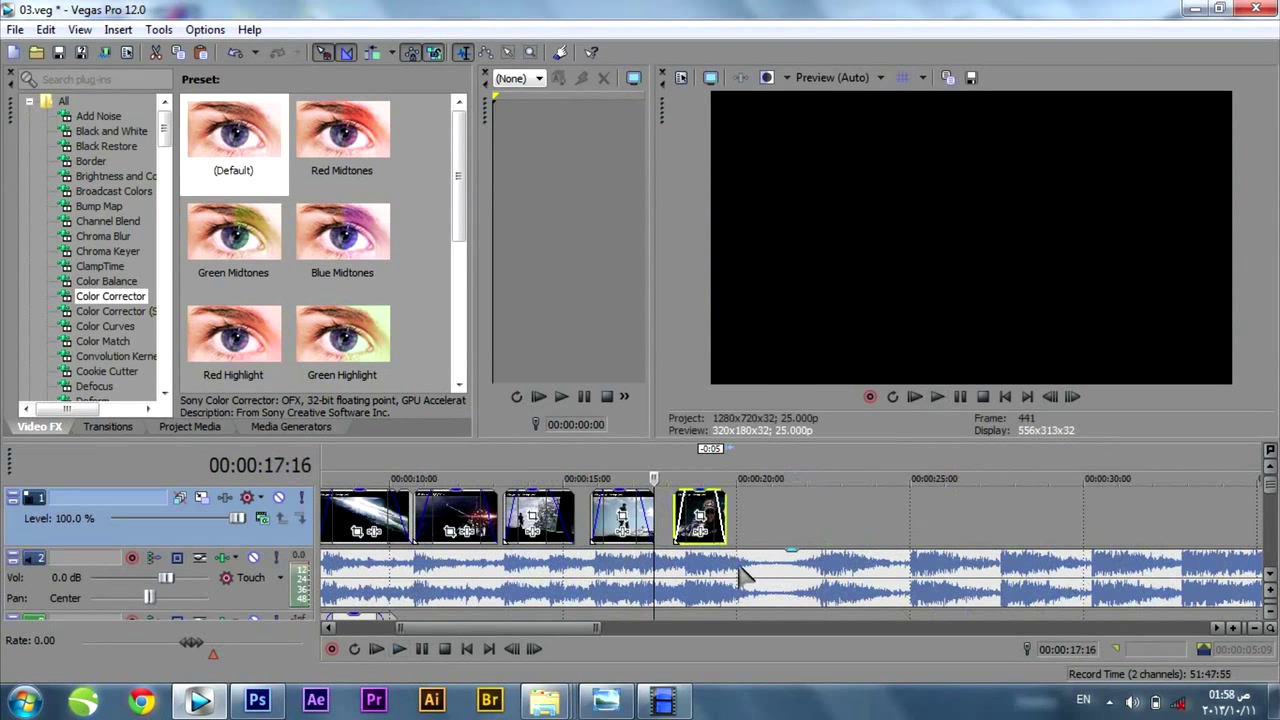
scroll(587, 575, down, 3)
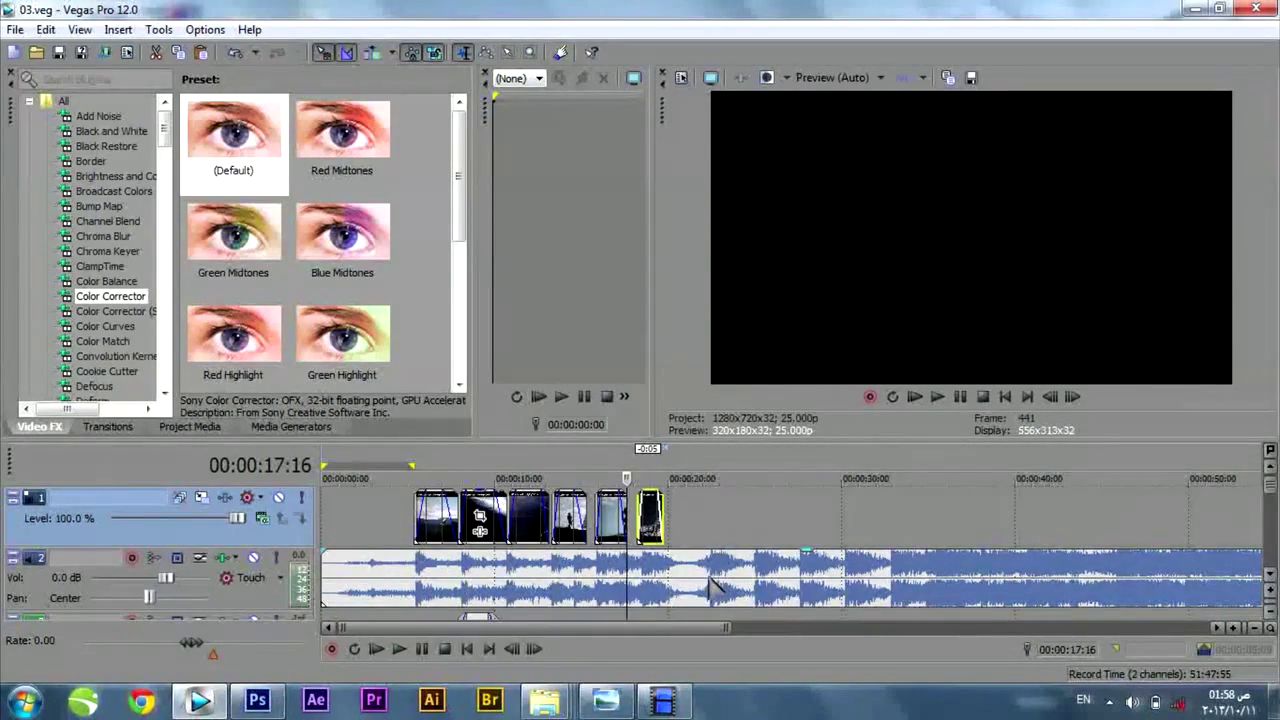
- Preview clip 06 from the movie clips folder in the media player
scroll(708, 578, up, 2)
click(545, 700)
click(140, 595)
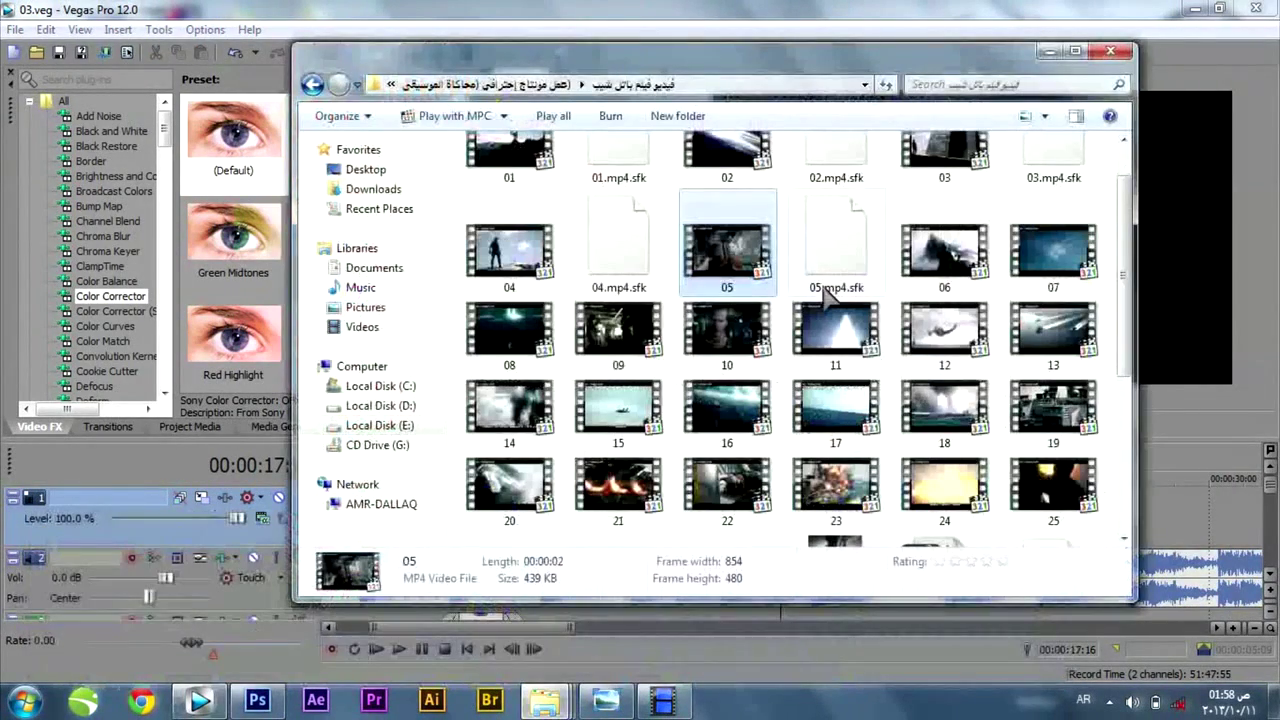
click(956, 268)
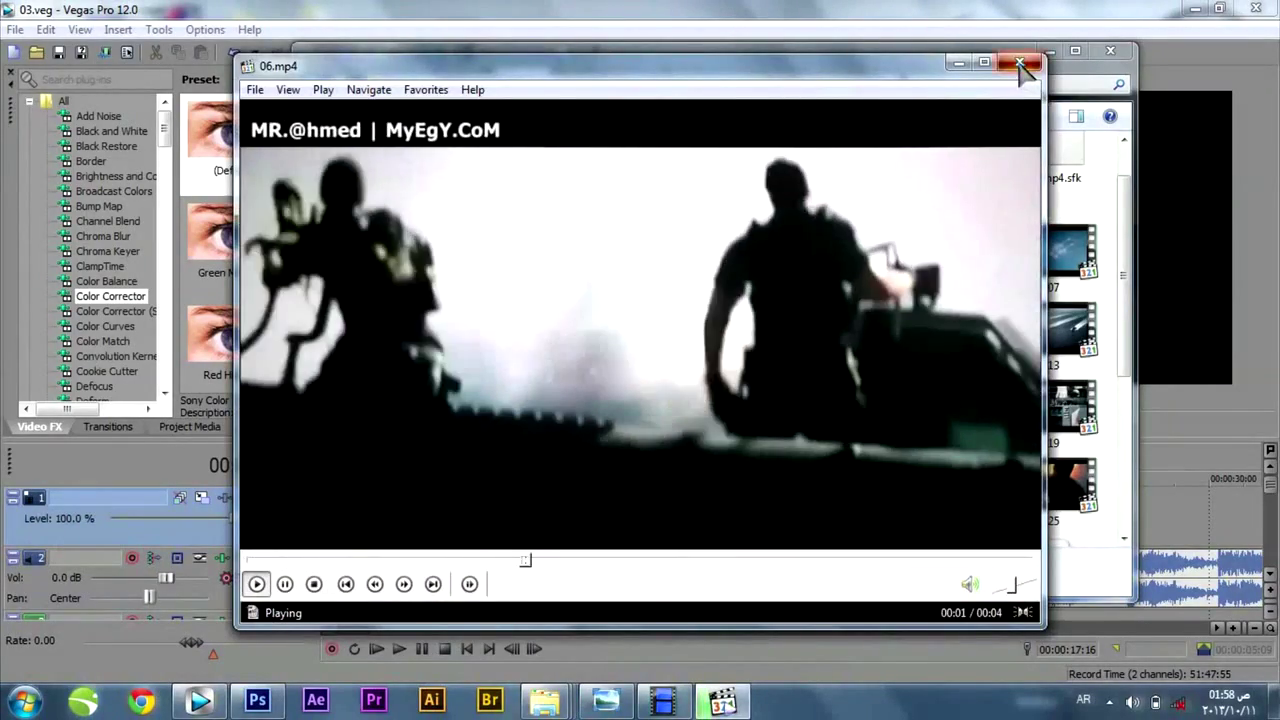
click(1020, 63)
- Place clip 06 on the timeline after clip 05 at about 00:00:20:05 and delete its audio event
drag(944, 195, 905, 530)
click(918, 575)
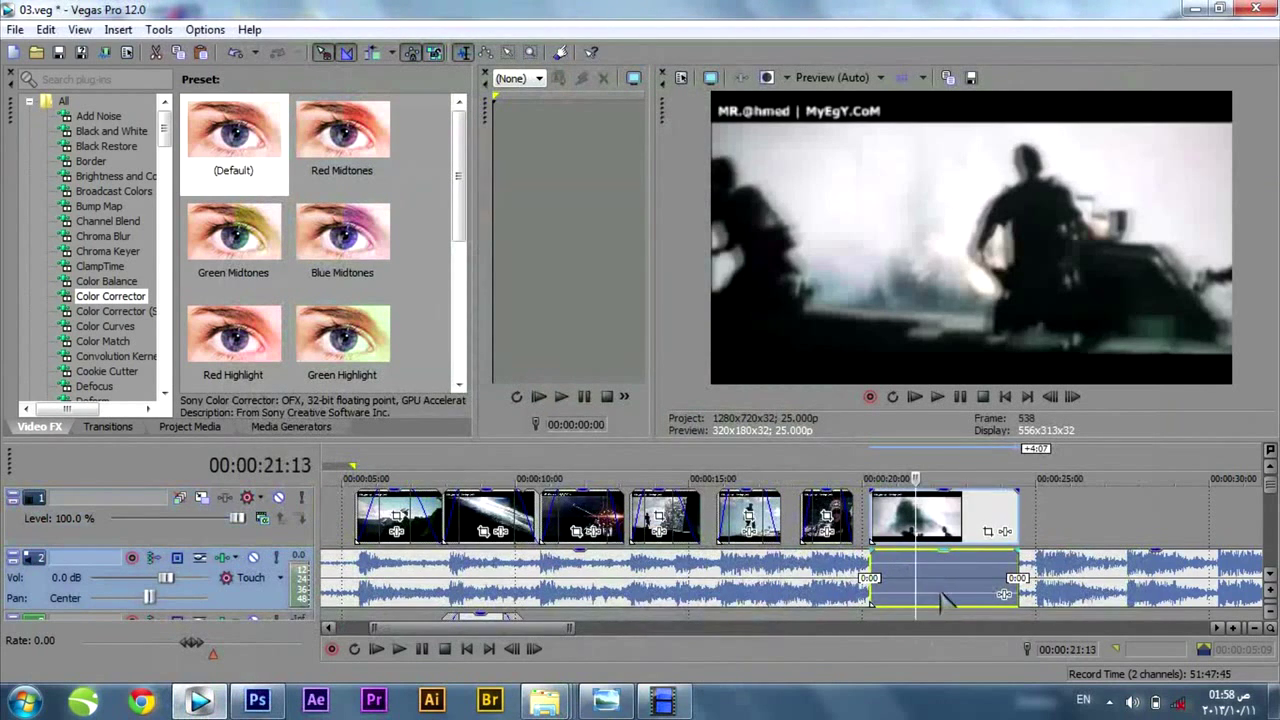
key(Delete)
- Move clip 06 to start at about 00:00:20:19, add a fade-in about one second long, and play it
scroll(926, 590, up, 2)
drag(754, 526, 814, 532)
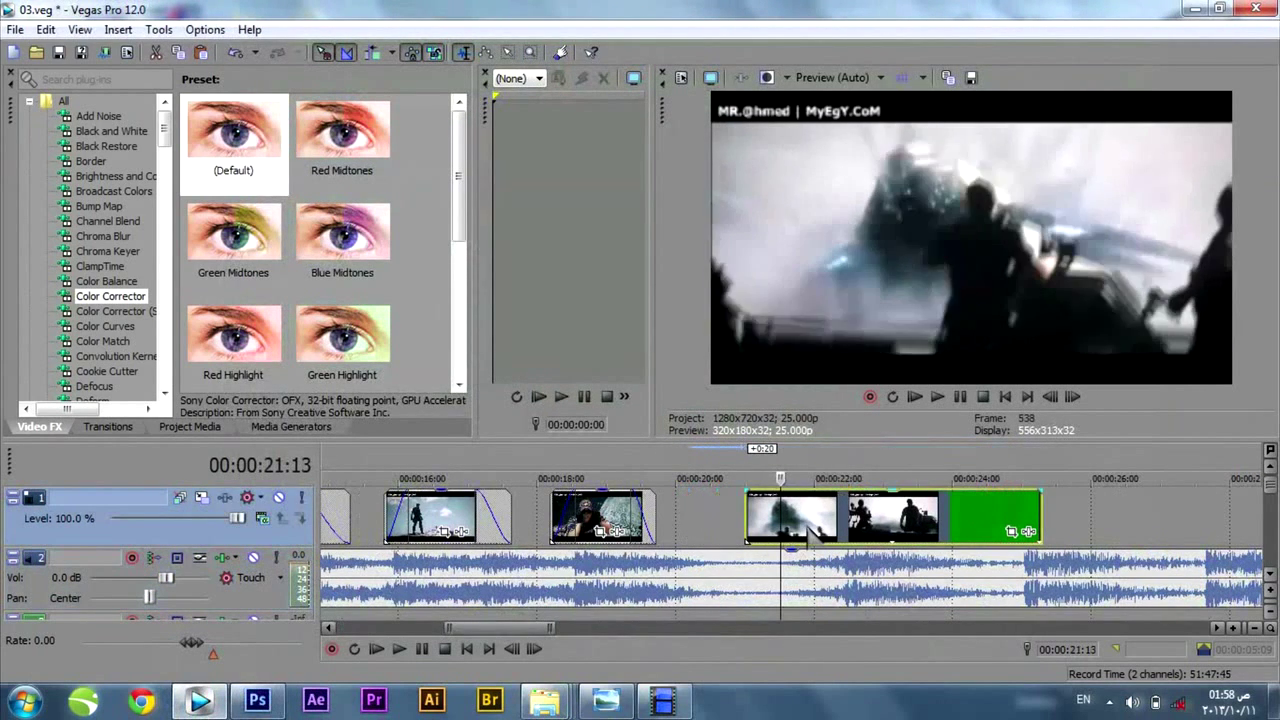
drag(745, 491, 805, 518)
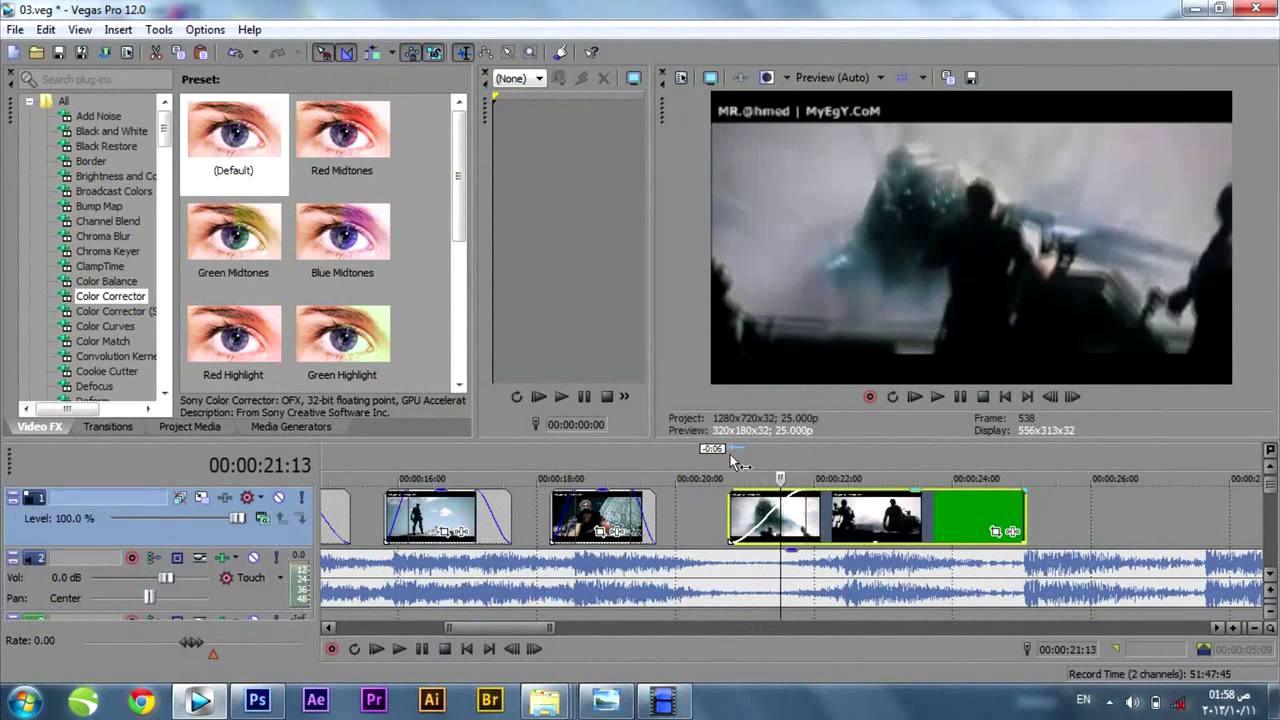
key(space)
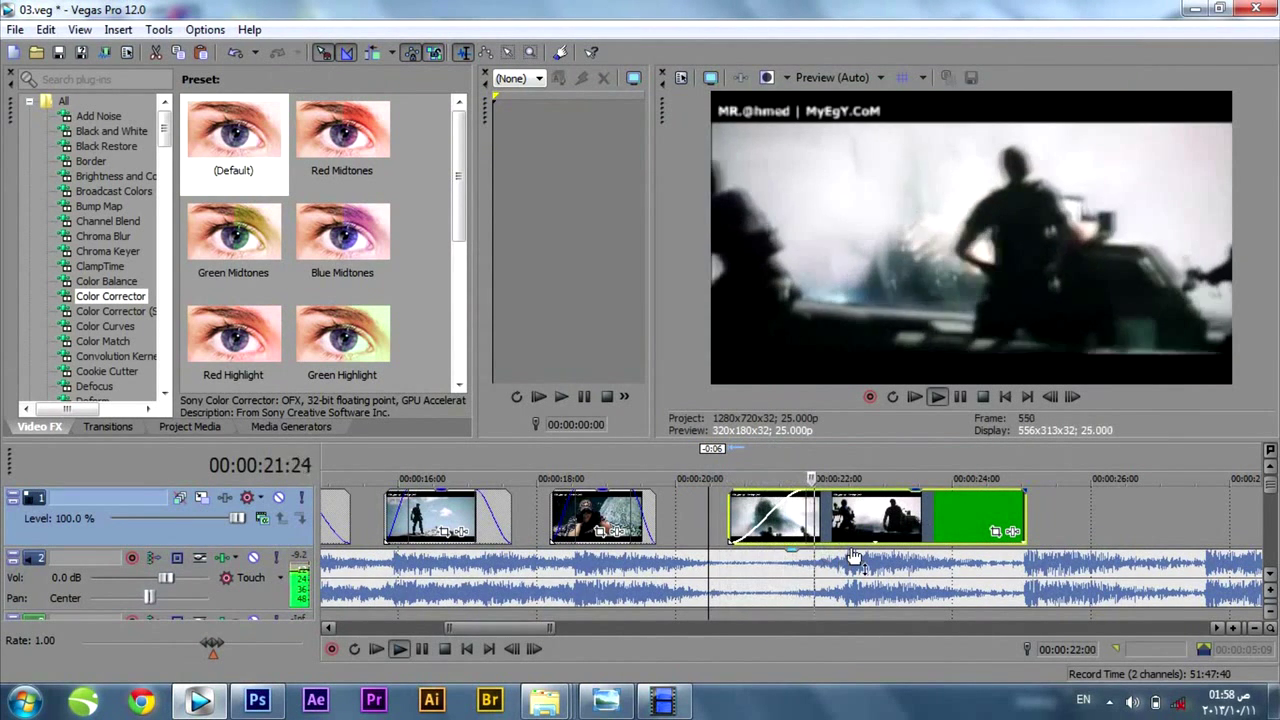
key(space)
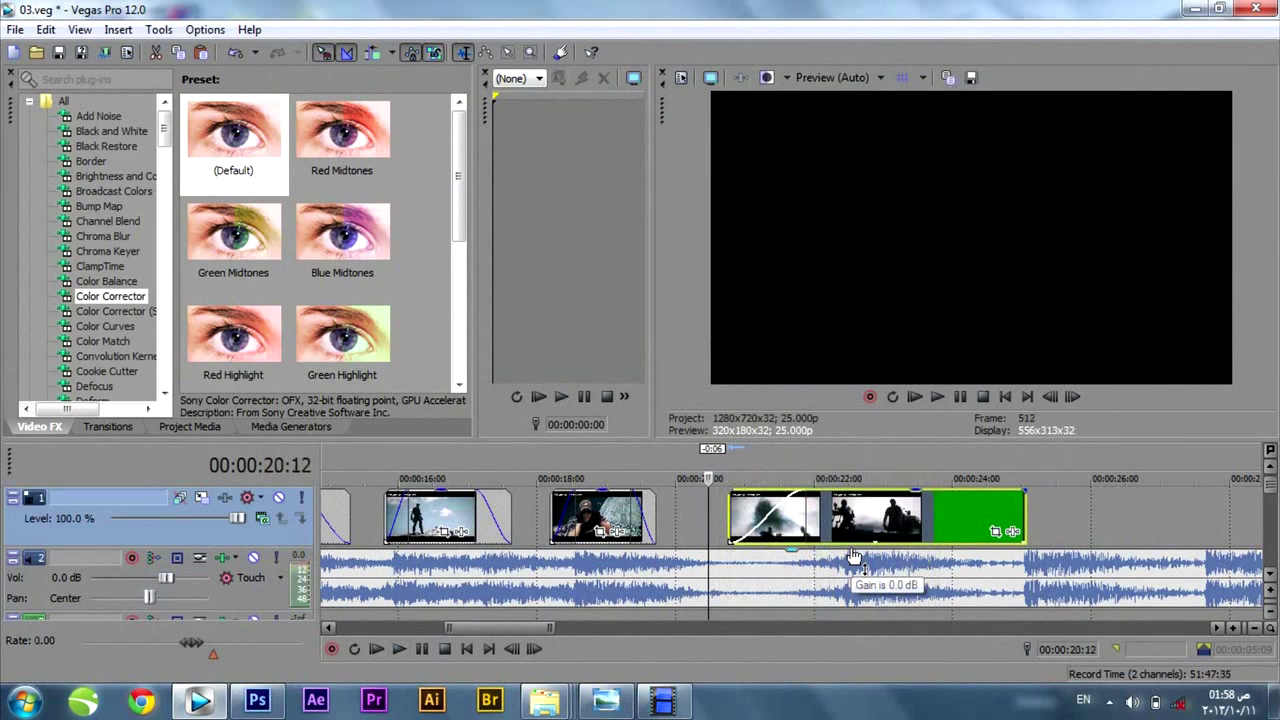
- Insert a Velocity envelope on clip 06 and add a point to it near 00:00:22:08
scroll(790, 545, up, 2)
scroll(790, 545, down, 1)
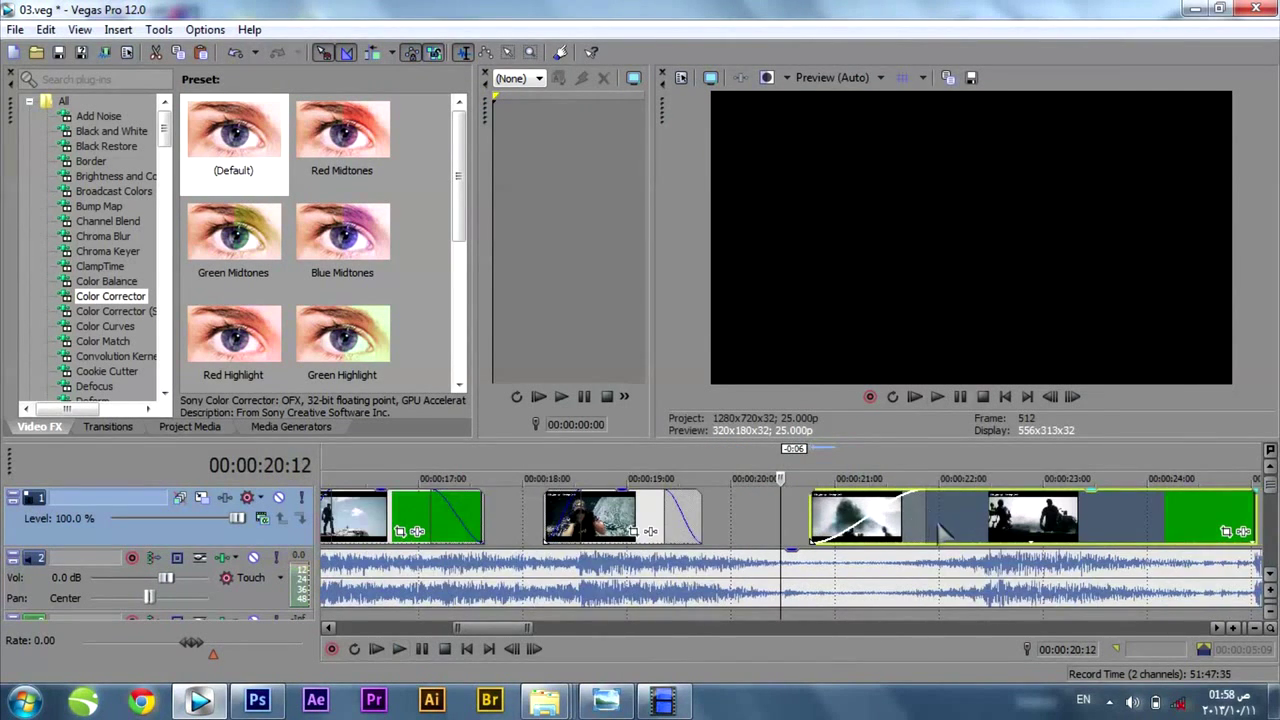
scroll(938, 528, down, 2)
right_click(900, 515)
mouse_move(1056, 508)
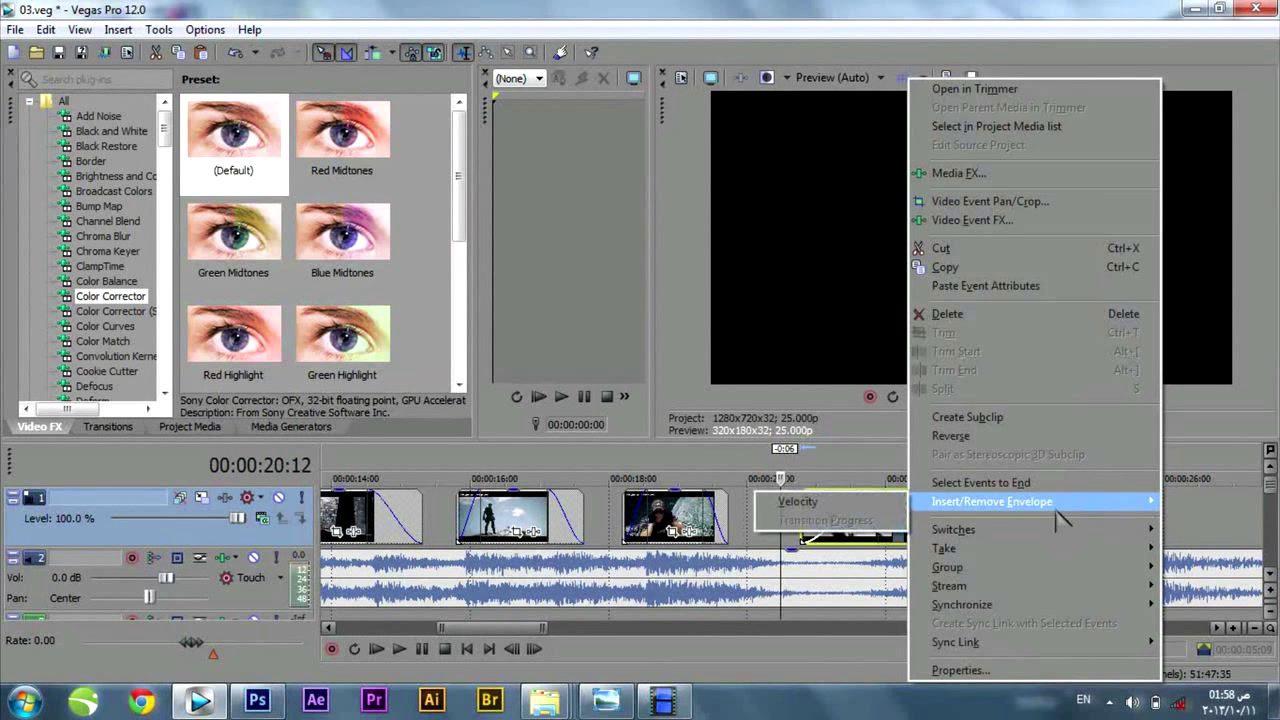
click(810, 506)
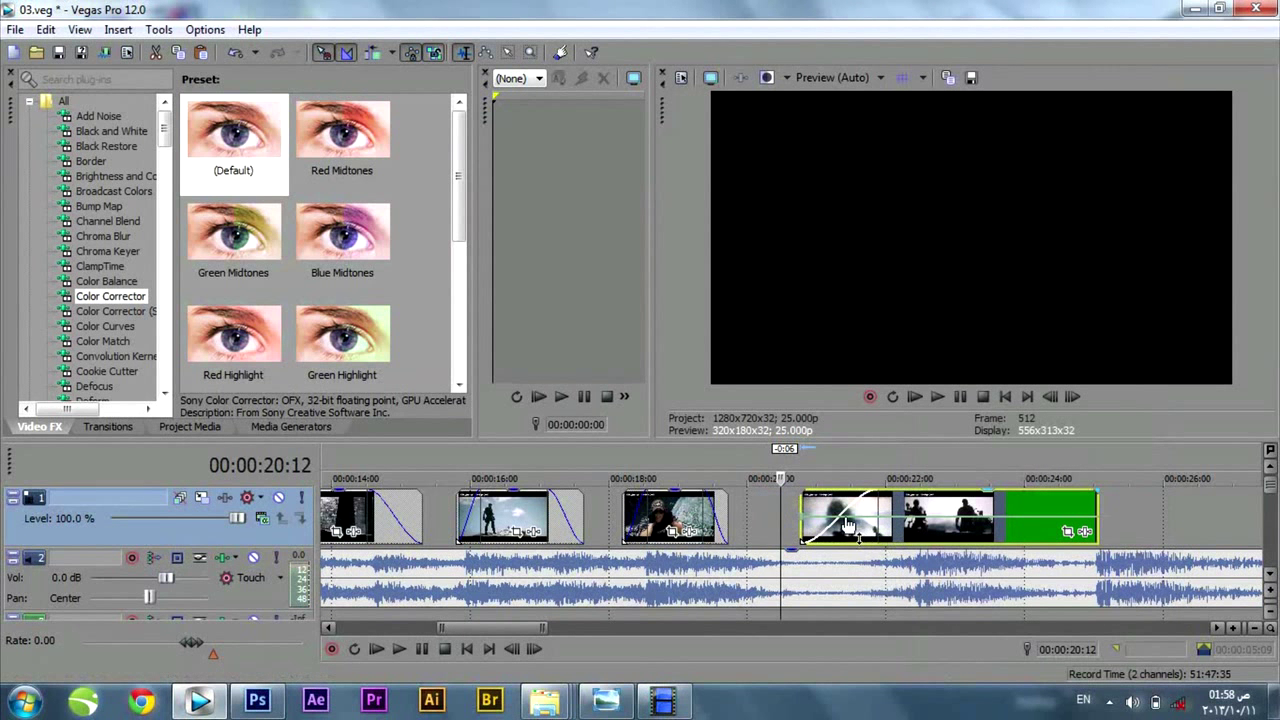
click(903, 520)
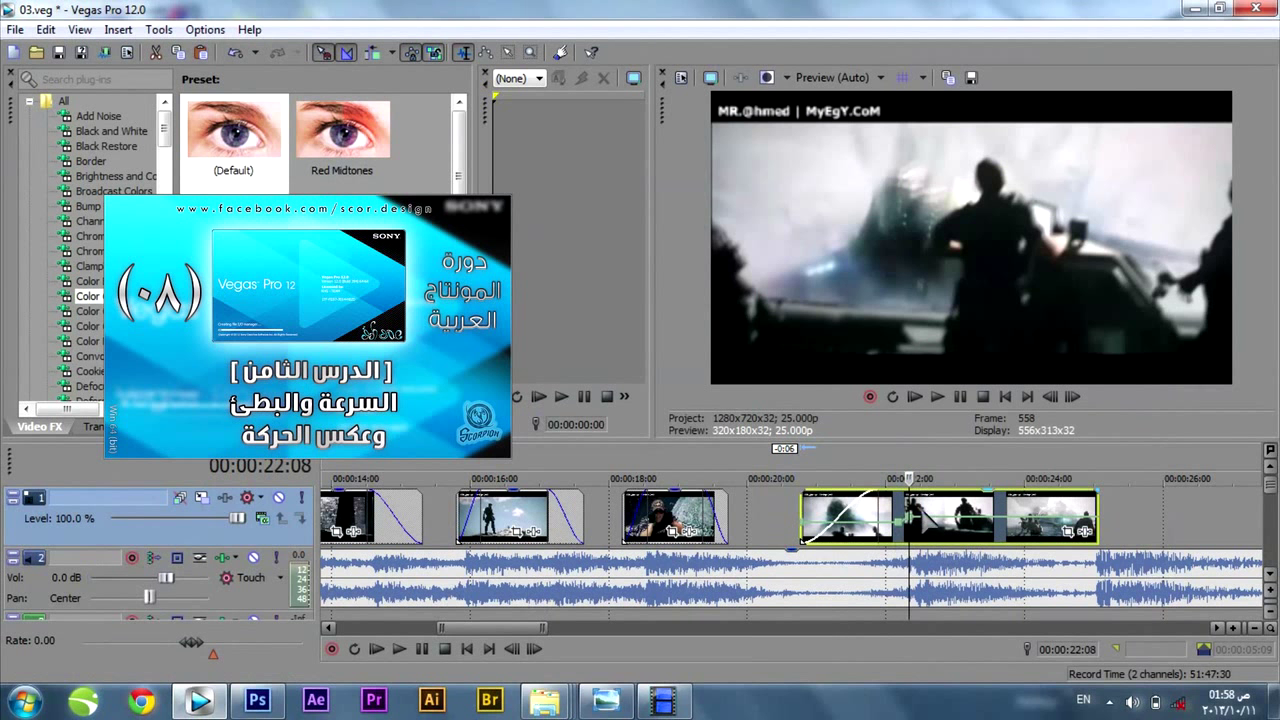
- Slow the opening section of the selected clip slightly with its velocity envelope and preview it from 00:00:20:16
drag(873, 530, 871, 532)
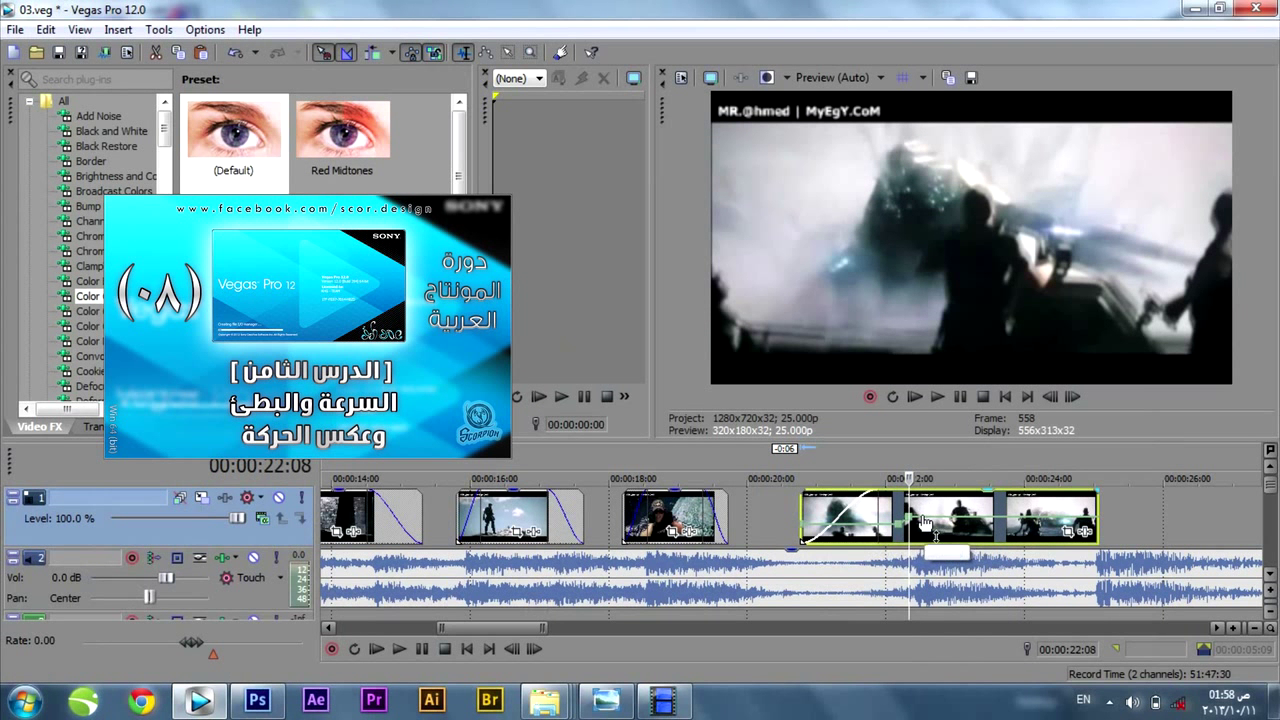
click(793, 456)
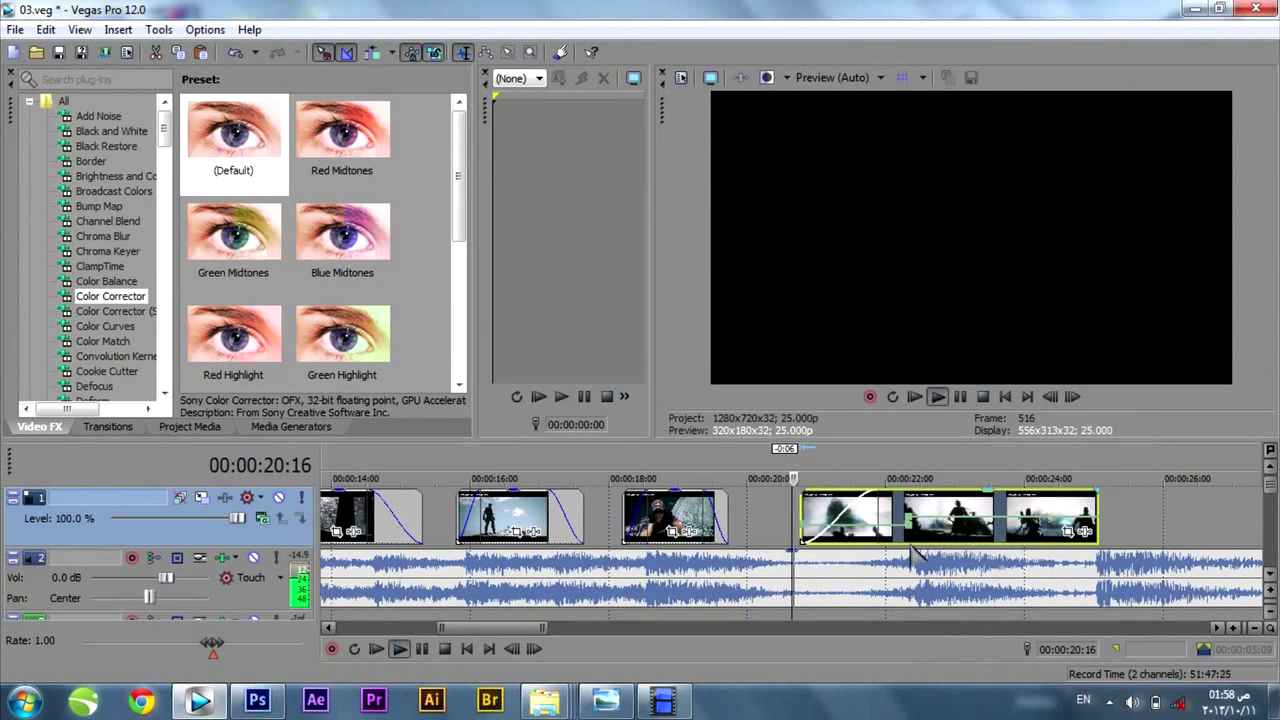
key(space)
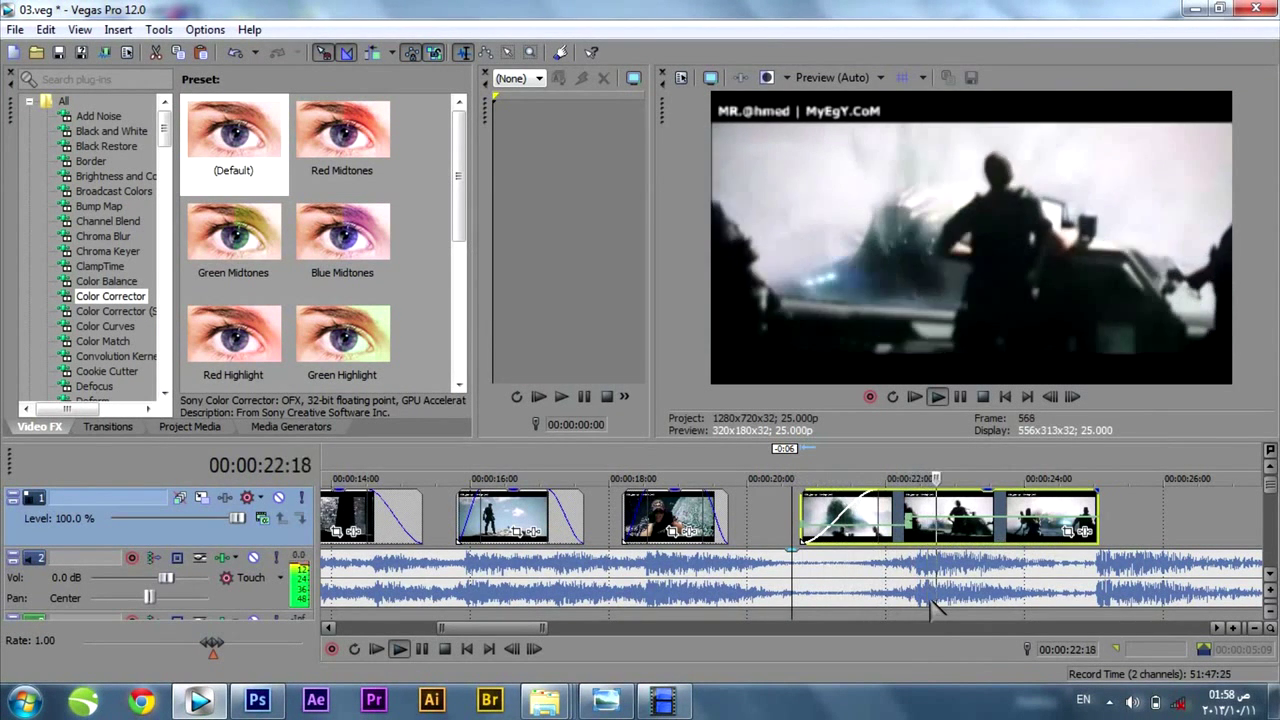
key(space)
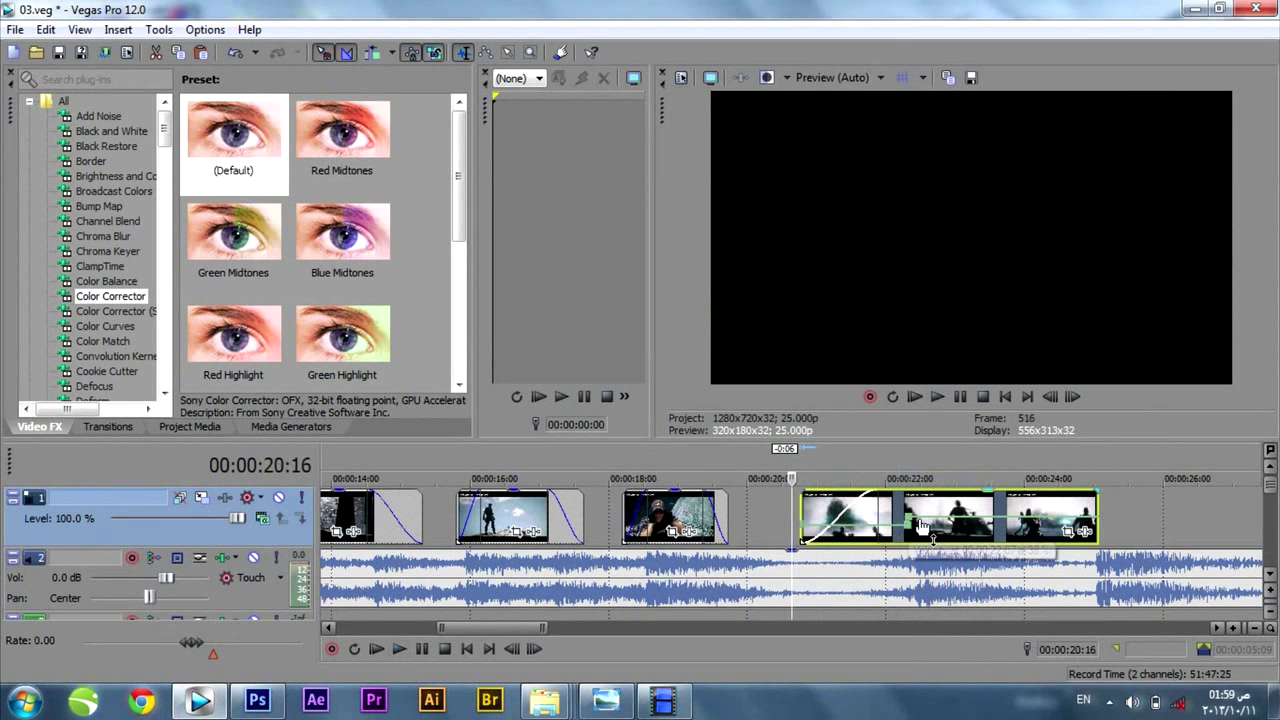
- Raise the velocity envelope over the clip's second section to speed it up, and play back the result
key(space)
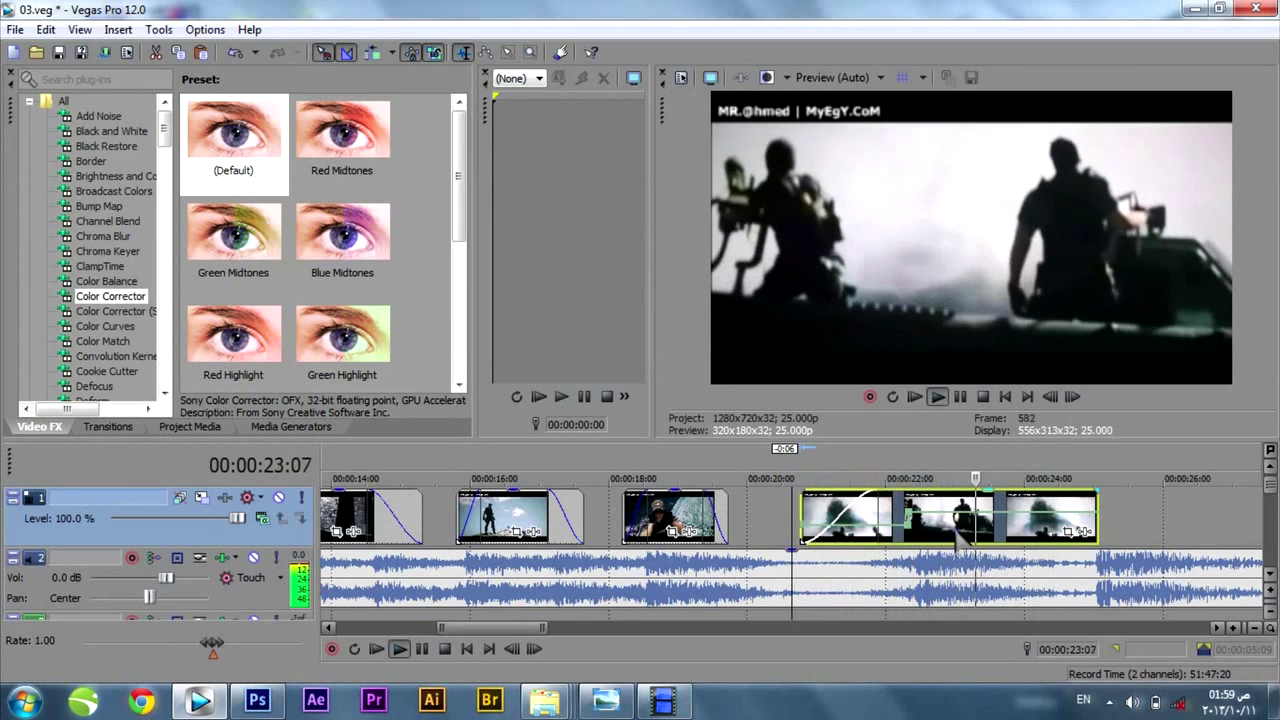
key(space)
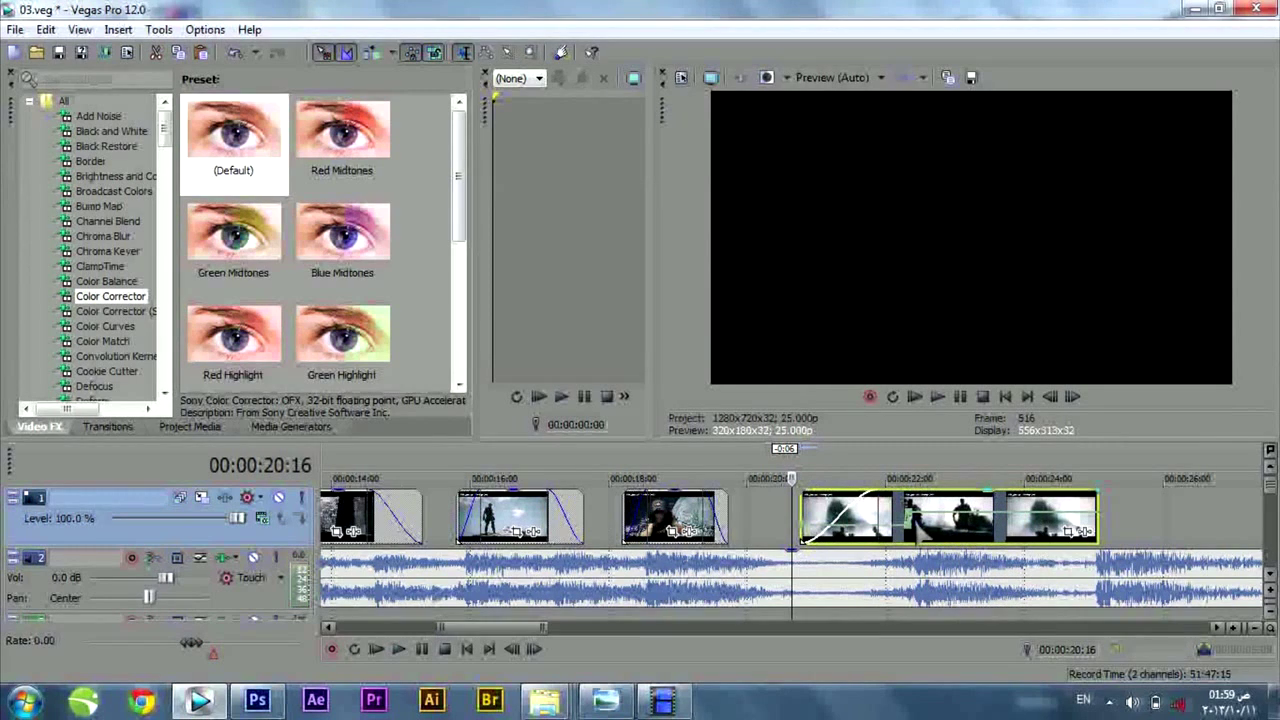
drag(917, 519, 922, 514)
key(space)
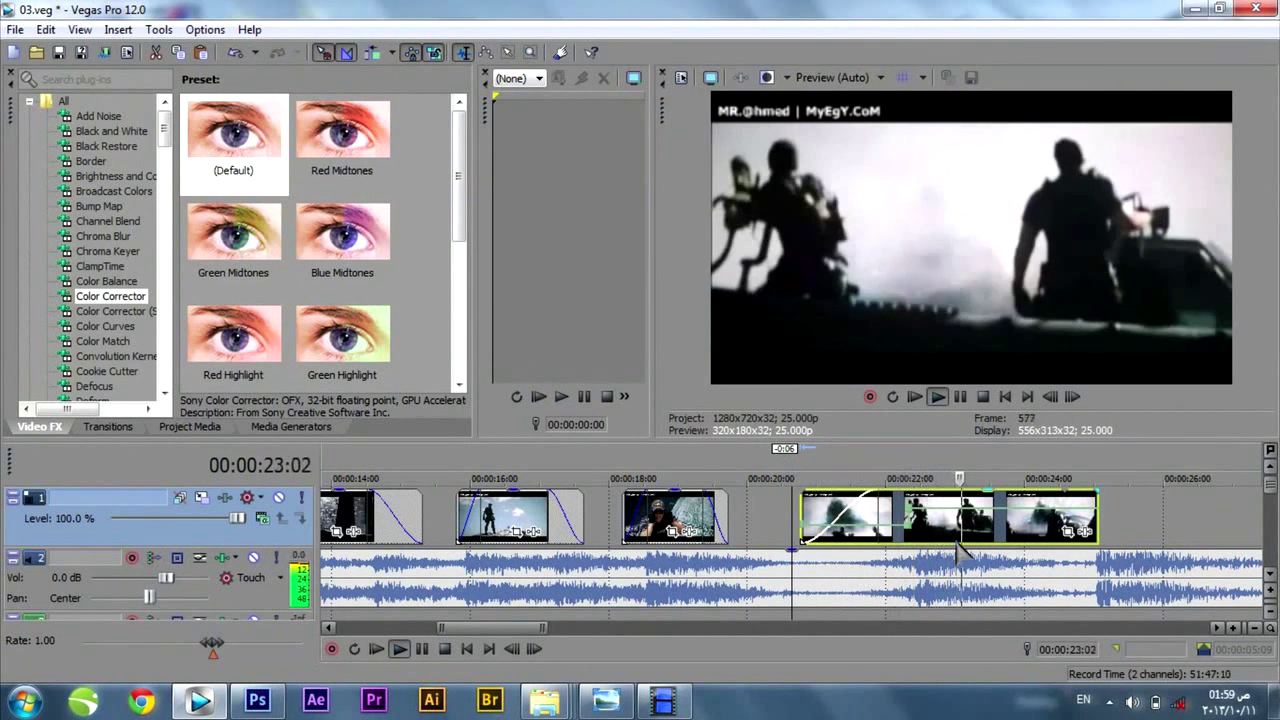
key(space)
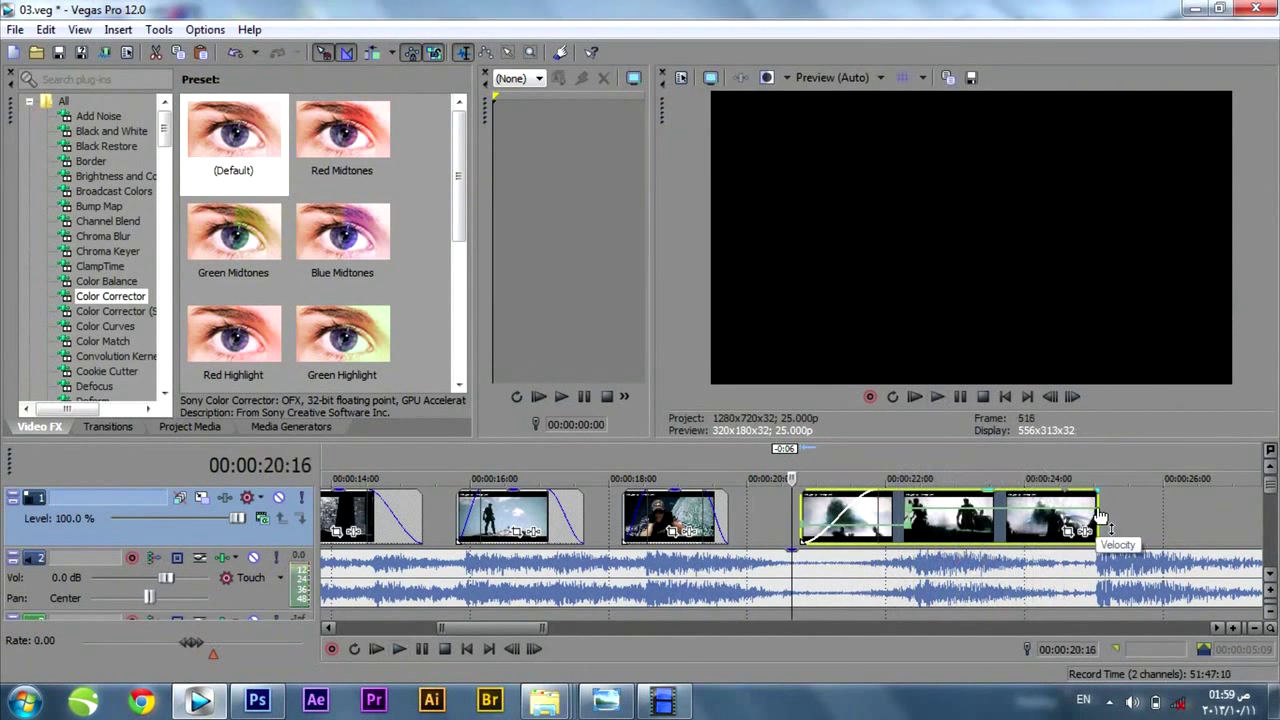
- Trim the end of the clip by about 15 frames in total and give it a fade-out of about 17 frames, previewing the result
drag(1096, 502, 1064, 492)
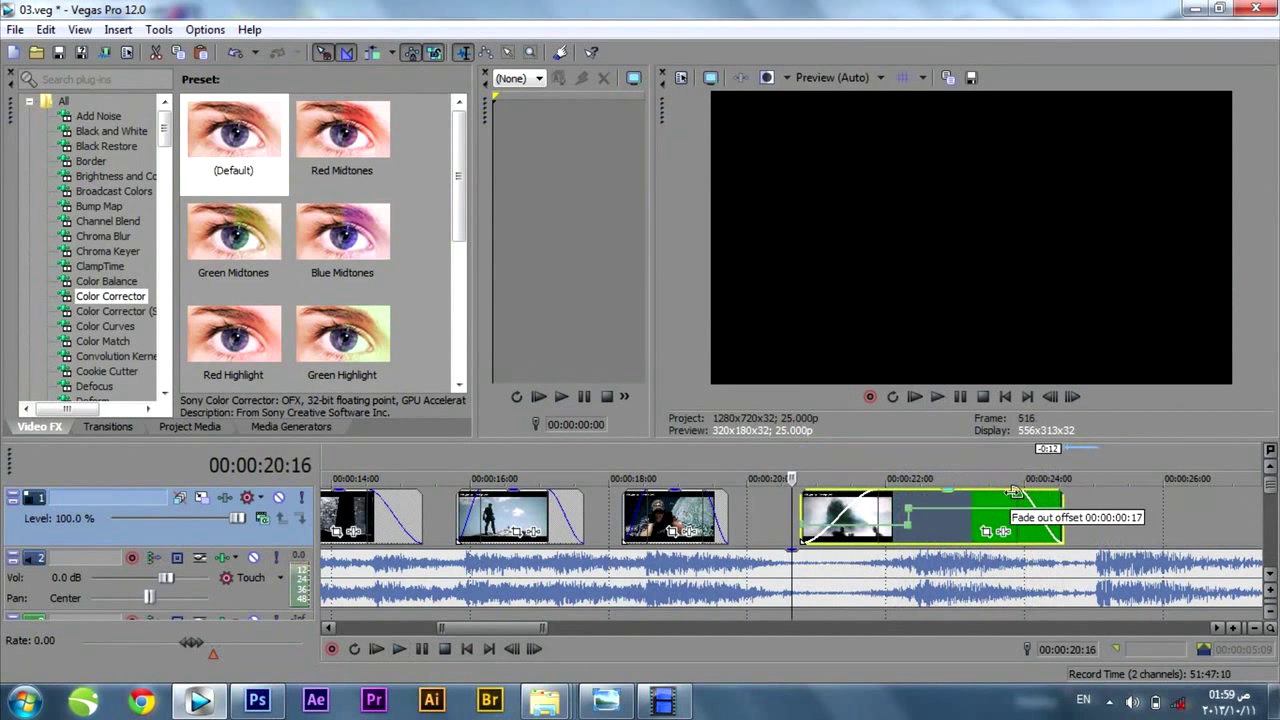
key(space)
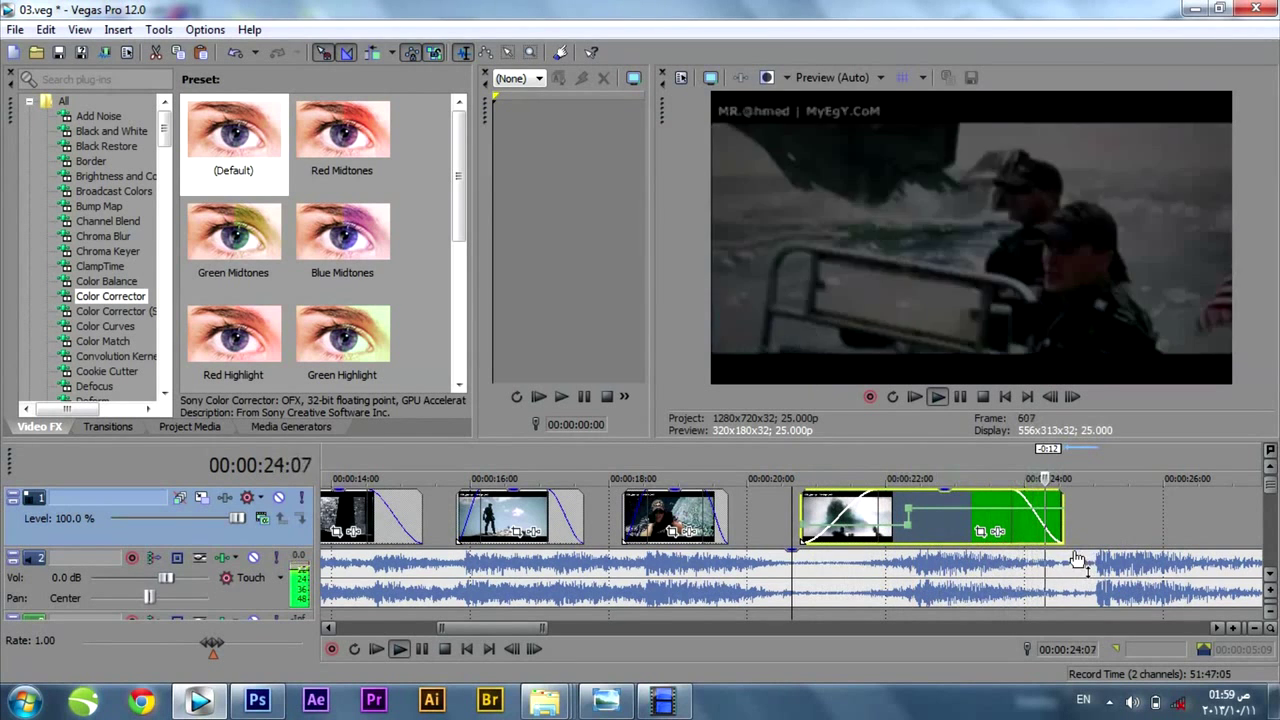
key(space)
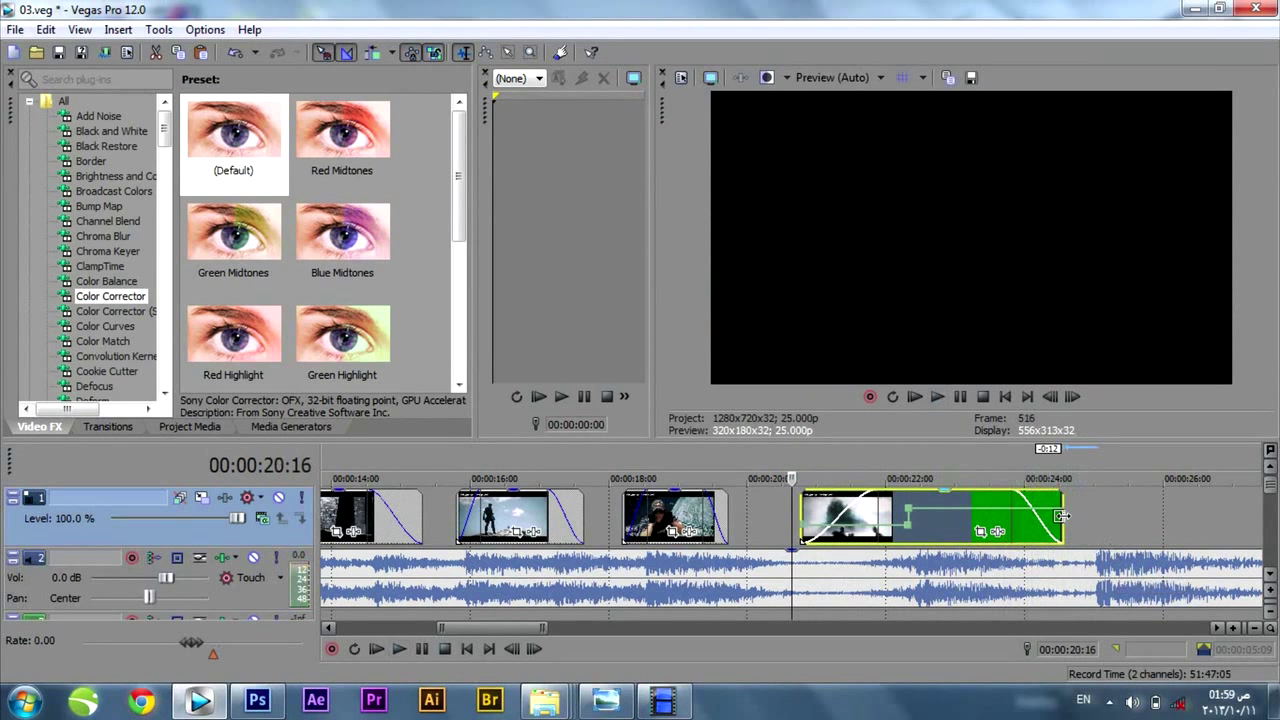
drag(1062, 516, 1054, 516)
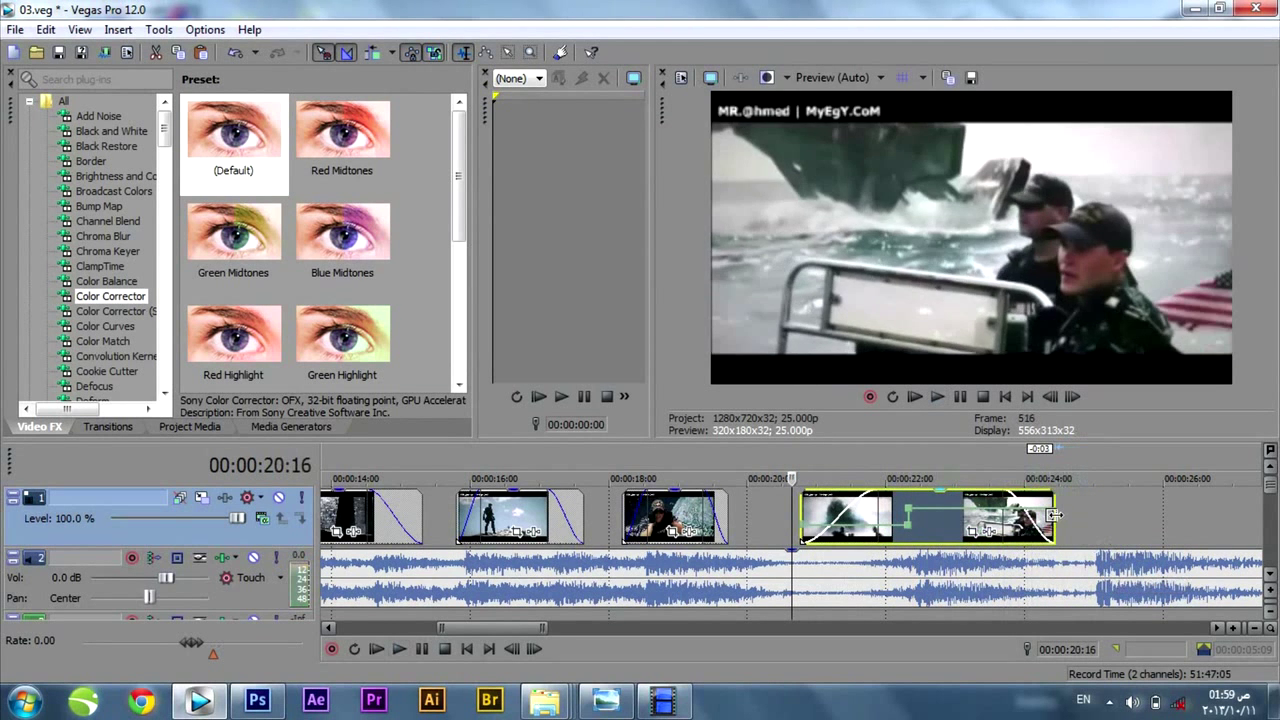
scroll(1023, 532, down, 1)
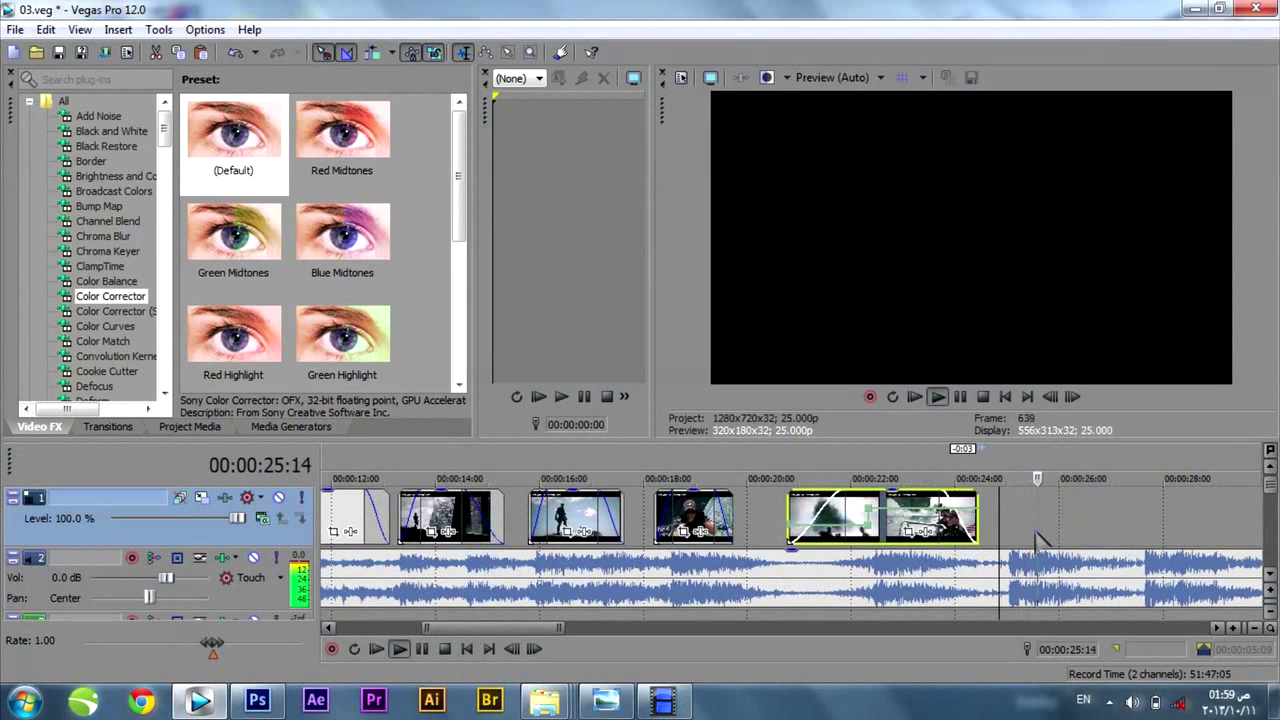
key(space)
- Add video file 07 from the clips folder to the video track after the last clip and delete its audio event
mouse_move(544, 700)
click(130, 605)
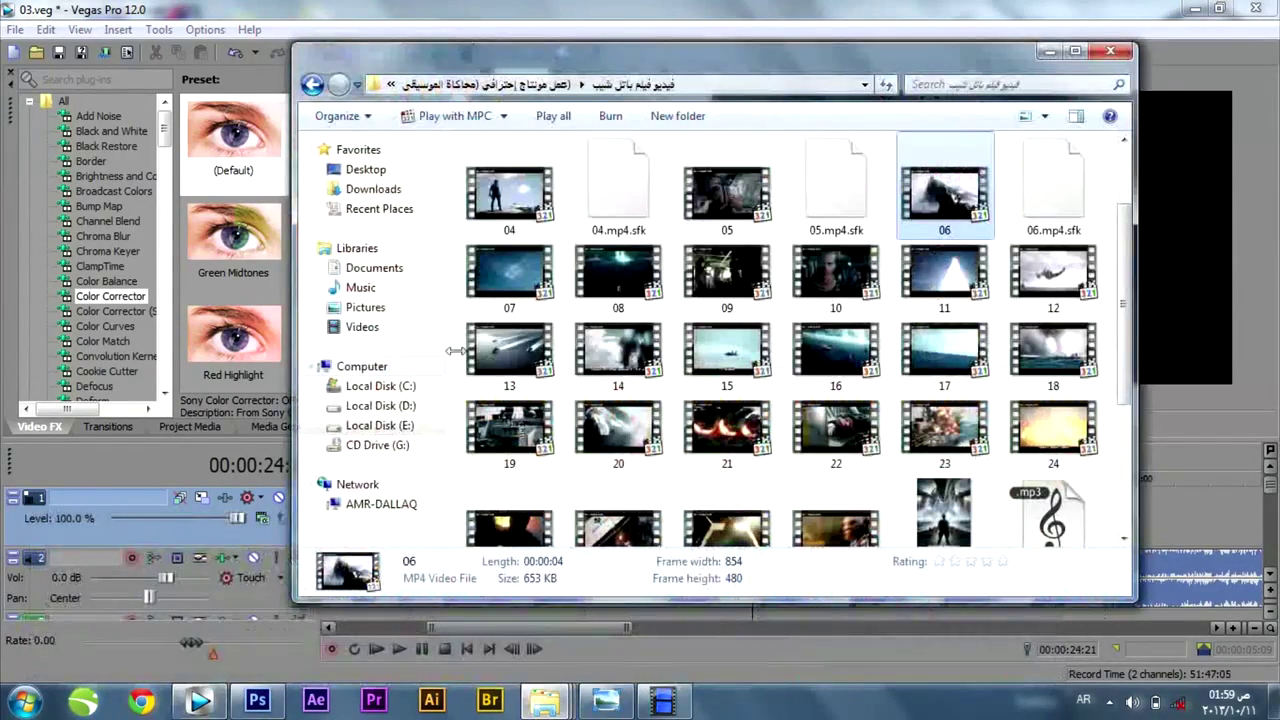
scroll(790, 358, up, 2)
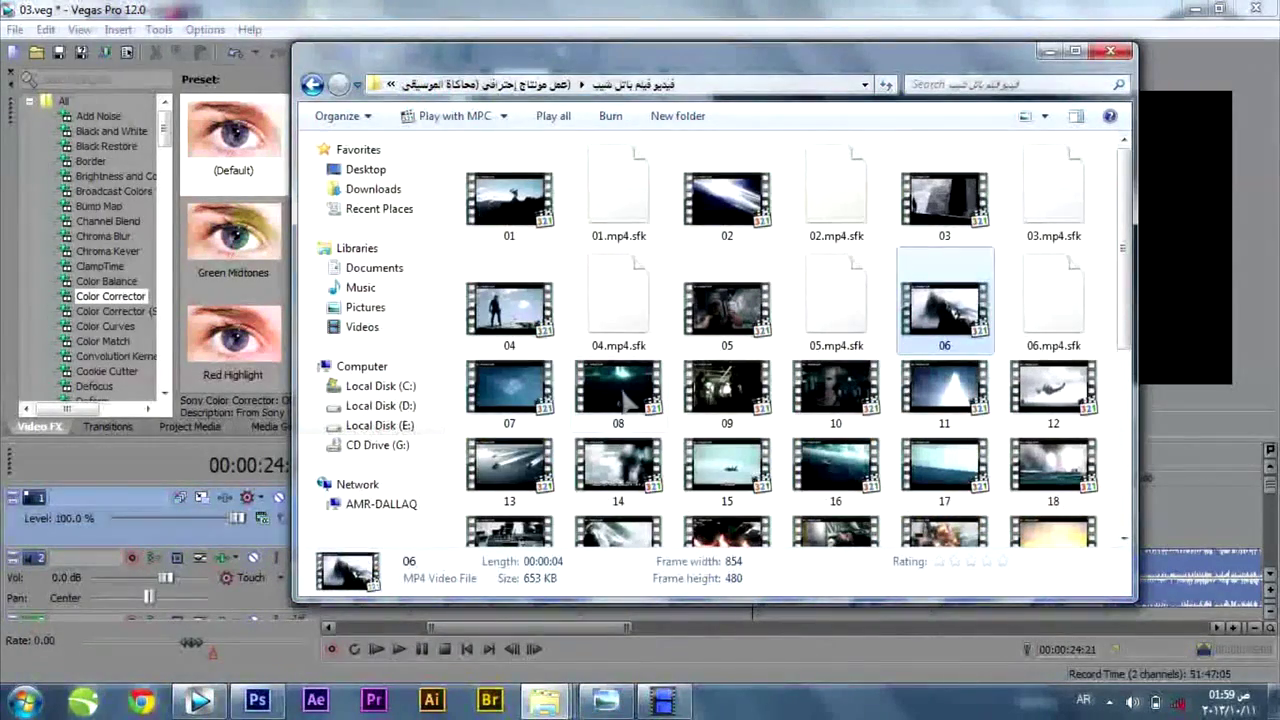
click(527, 418)
drag(255, 637, 767, 497)
click(783, 594)
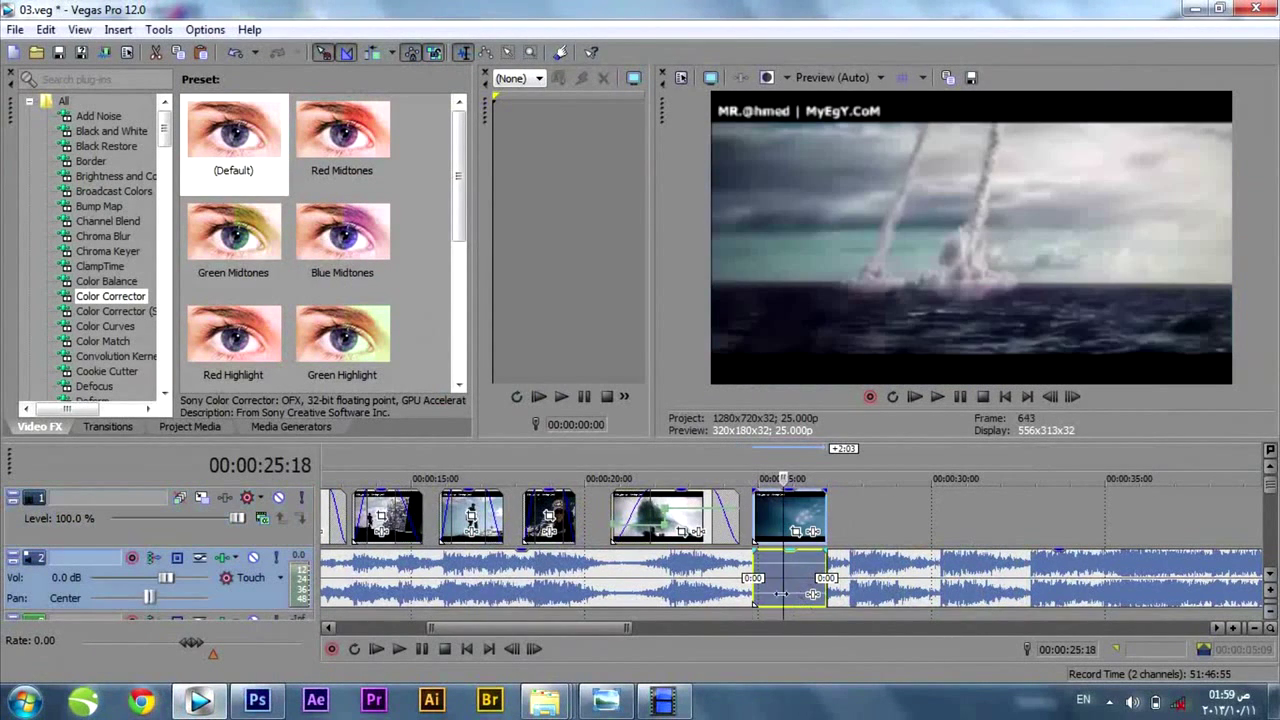
key(Delete)
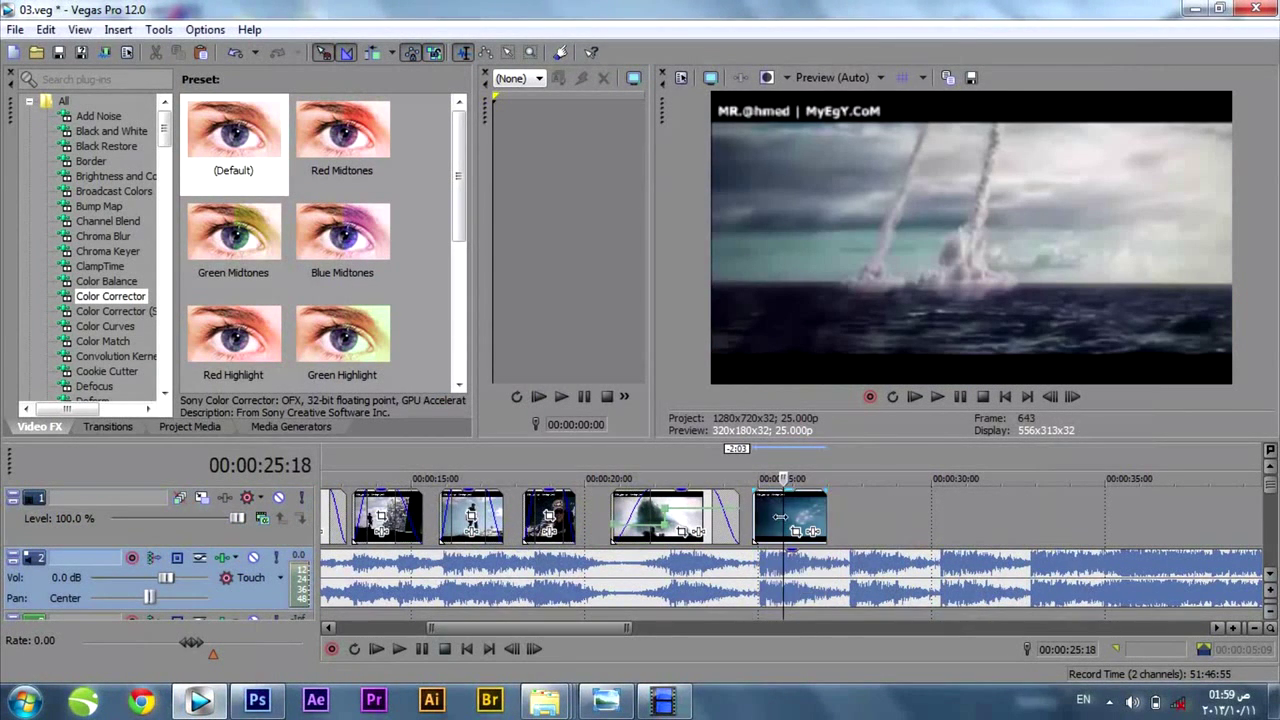
- Give clip 07 a fade-in of about 7 frames and shift it against the music beat, previewing from 00:00:24:17
scroll(781, 517, up, 2)
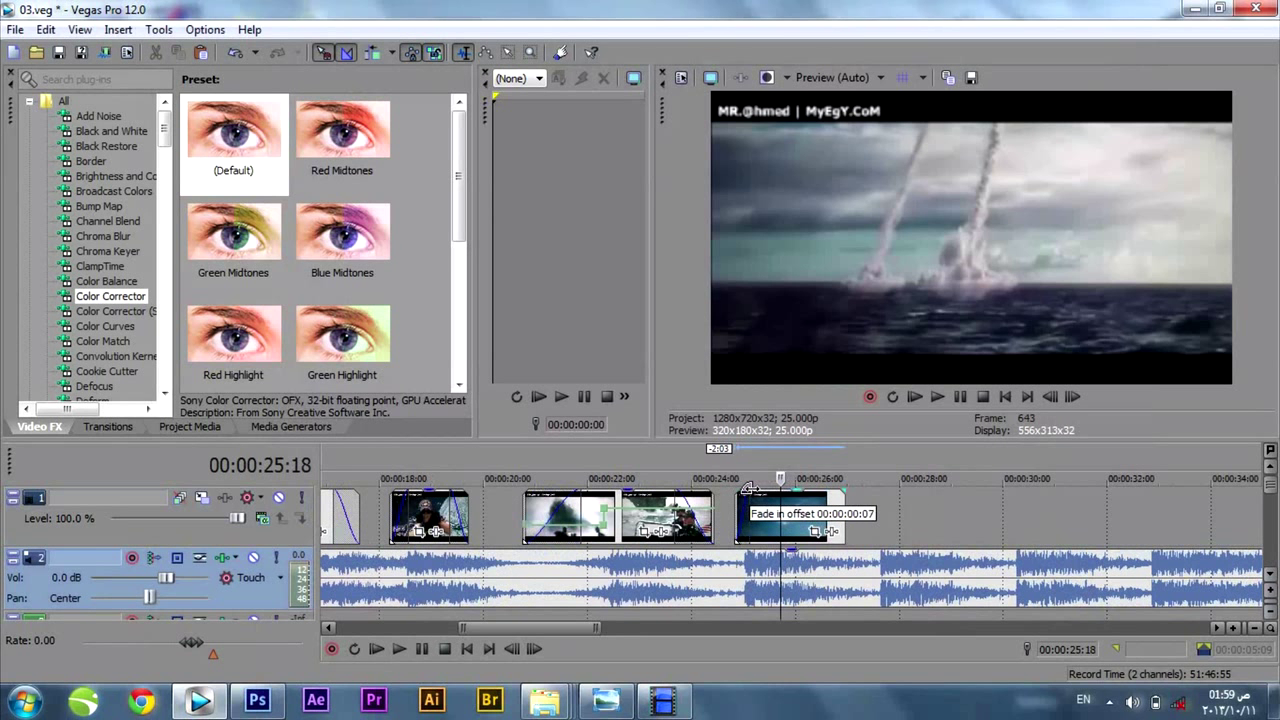
drag(831, 500, 835, 500)
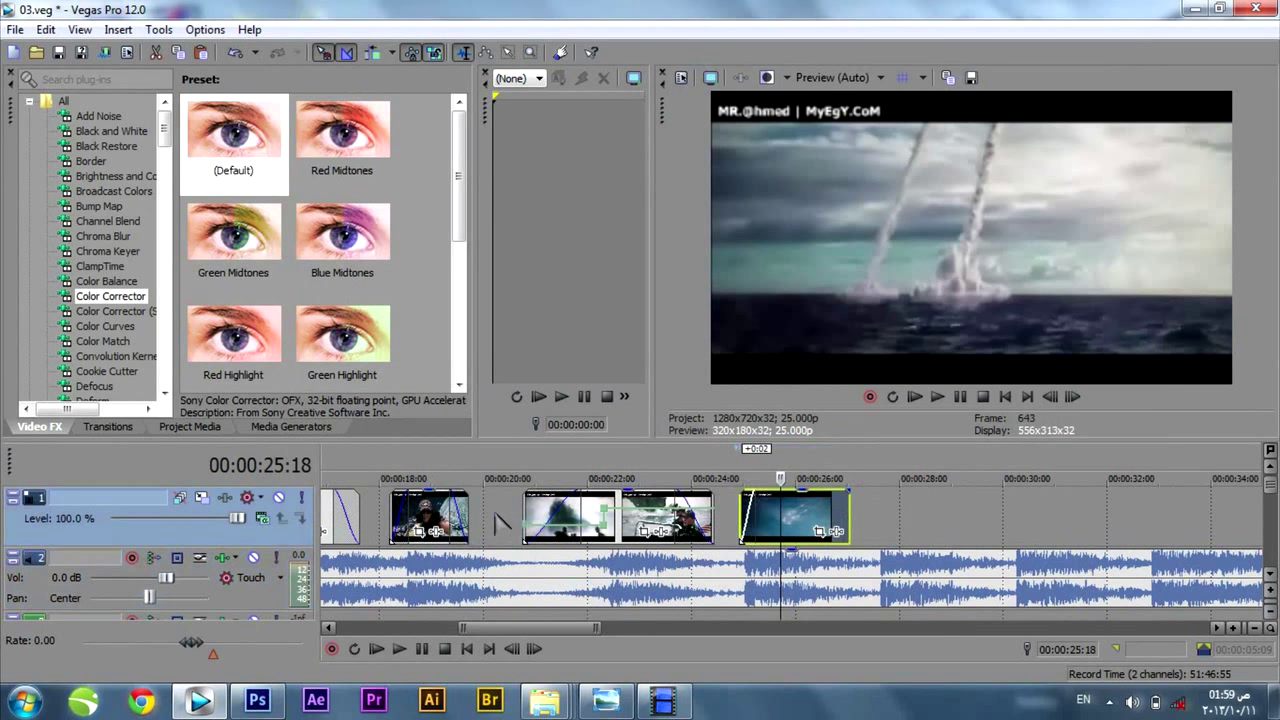
click(728, 470)
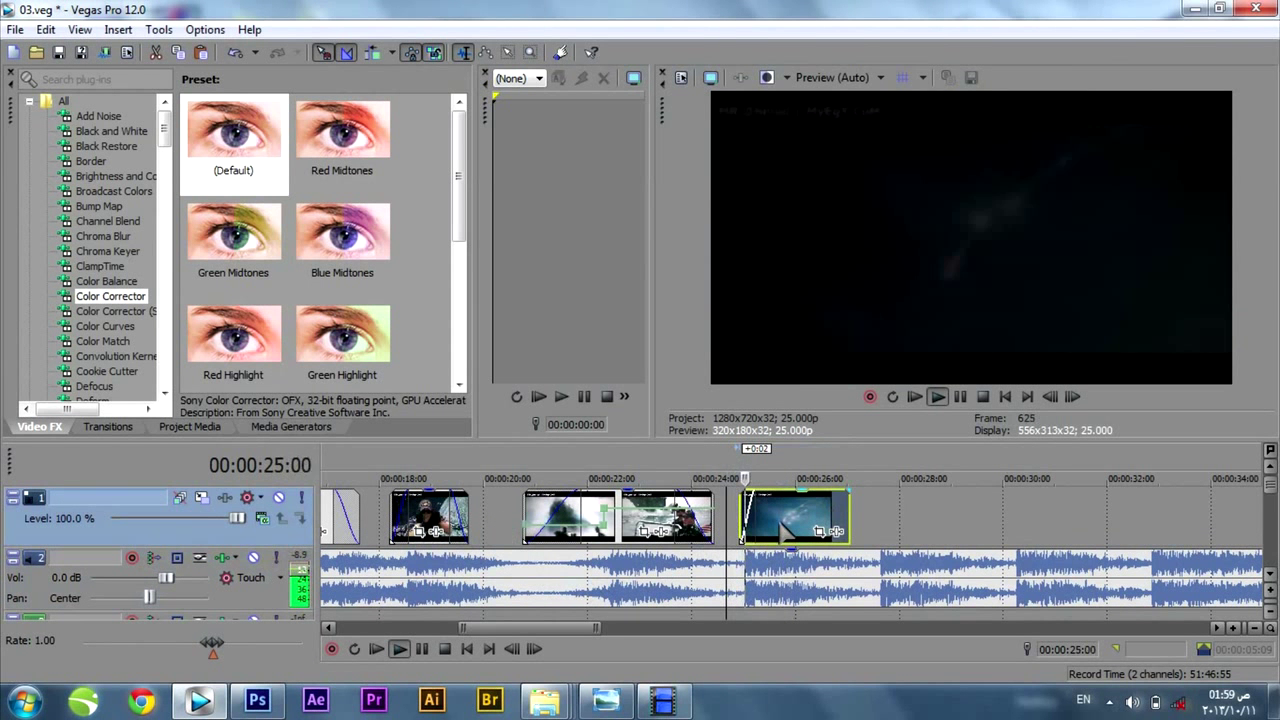
key(space)
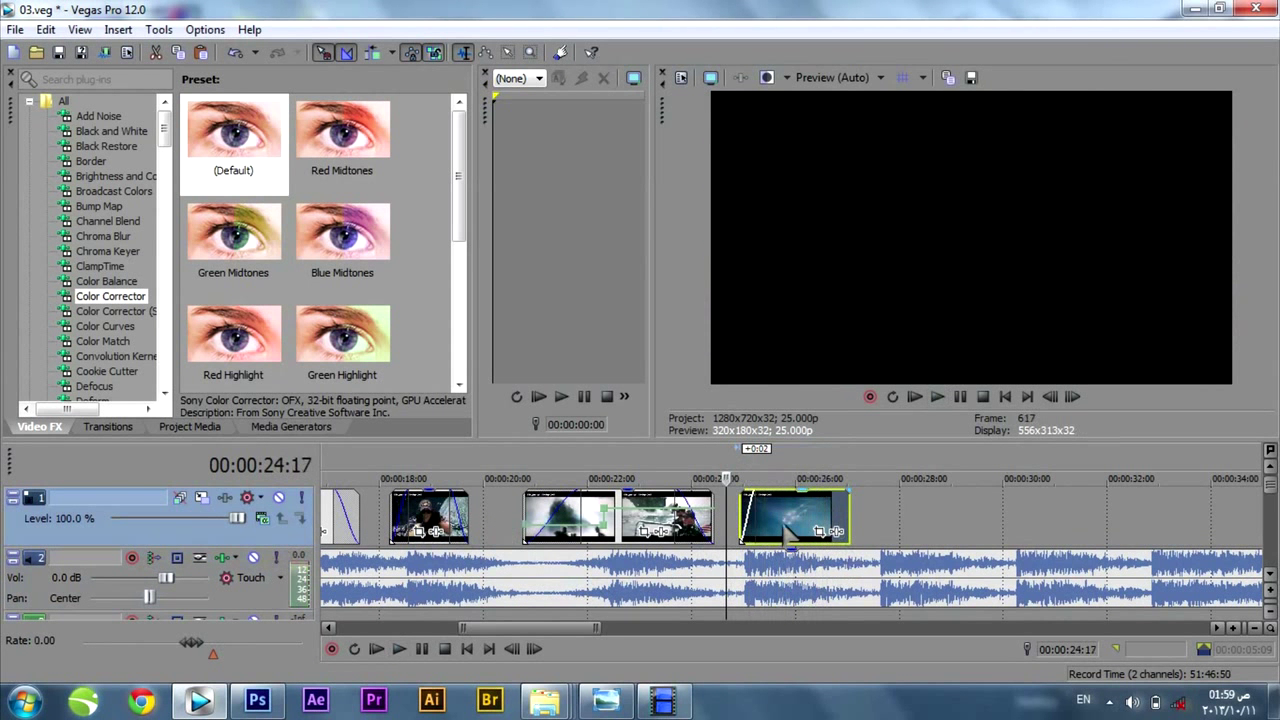
drag(775, 519, 759, 517)
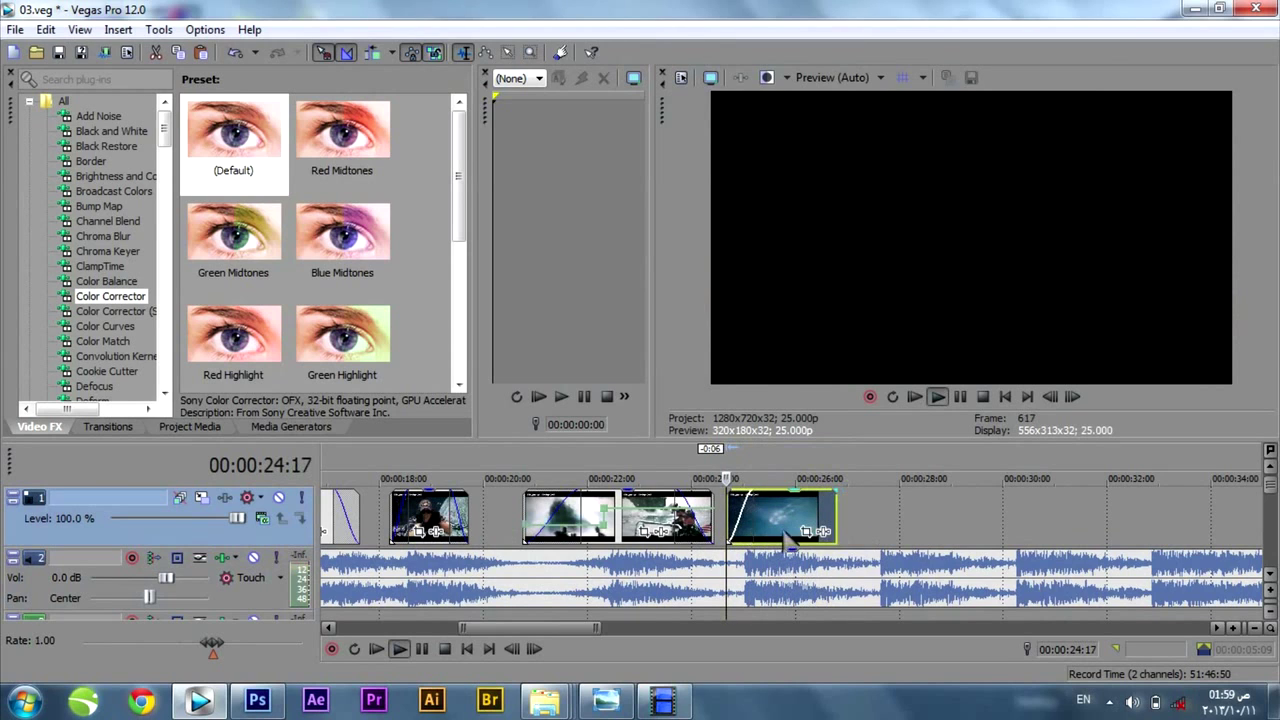
key(space)
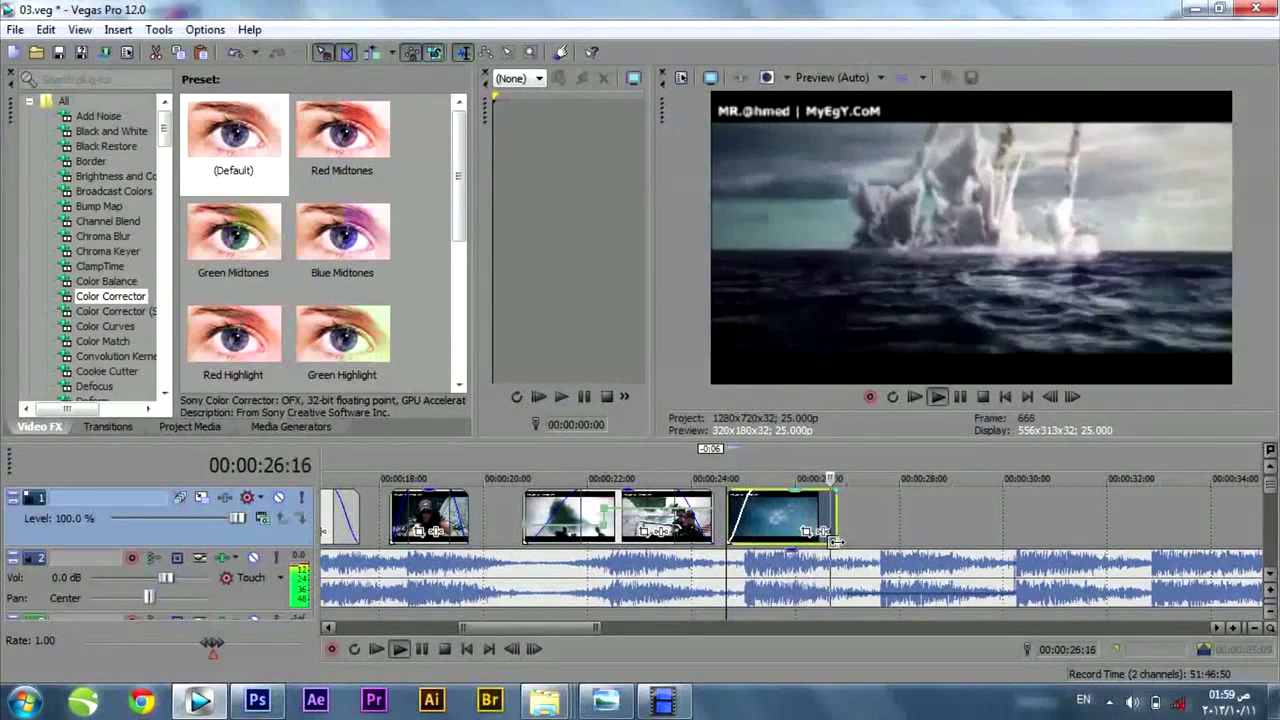
key(space)
- Add a short fade-out to clip 07, move it about 4 frames later, and play it back
drag(845, 517, 796, 513)
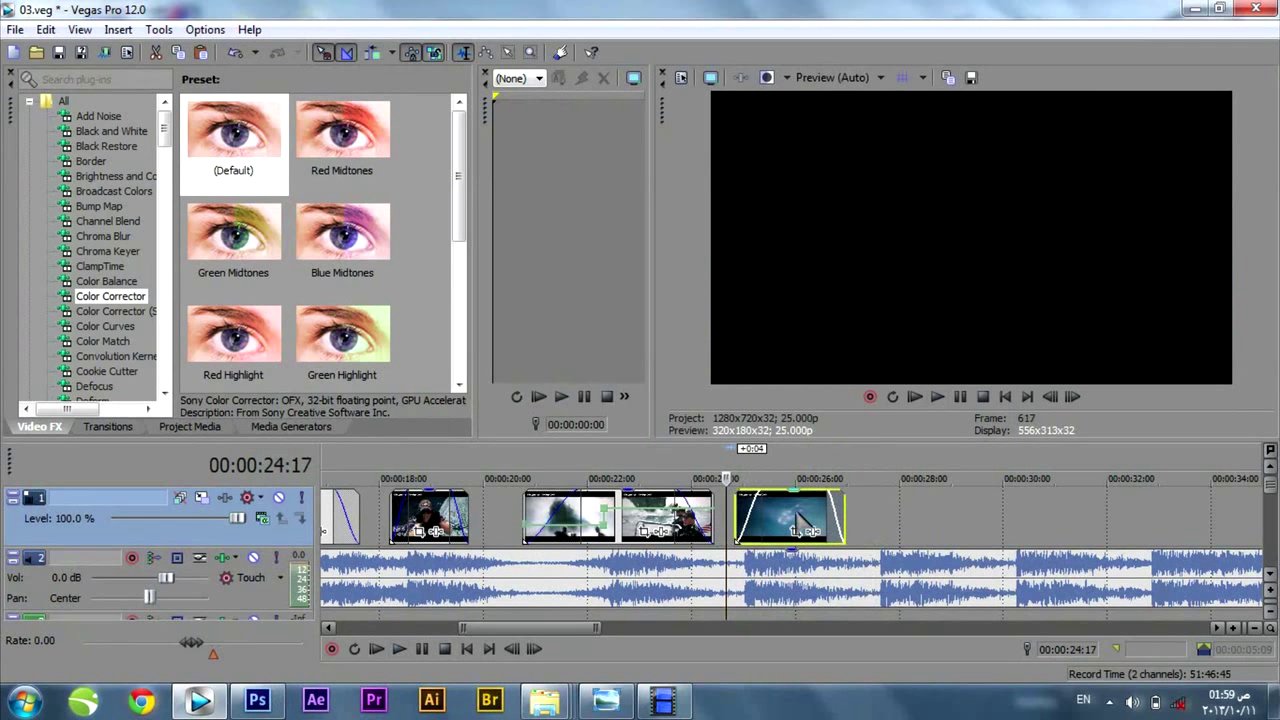
key(space)
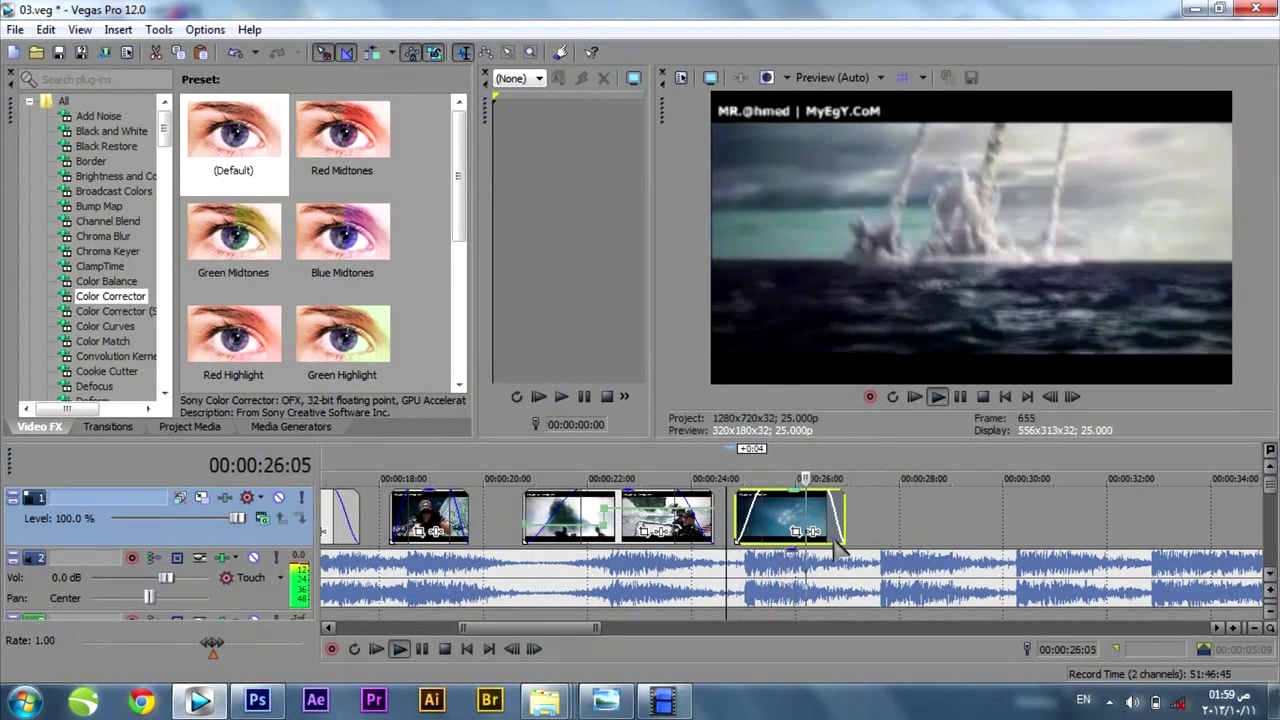
key(space)
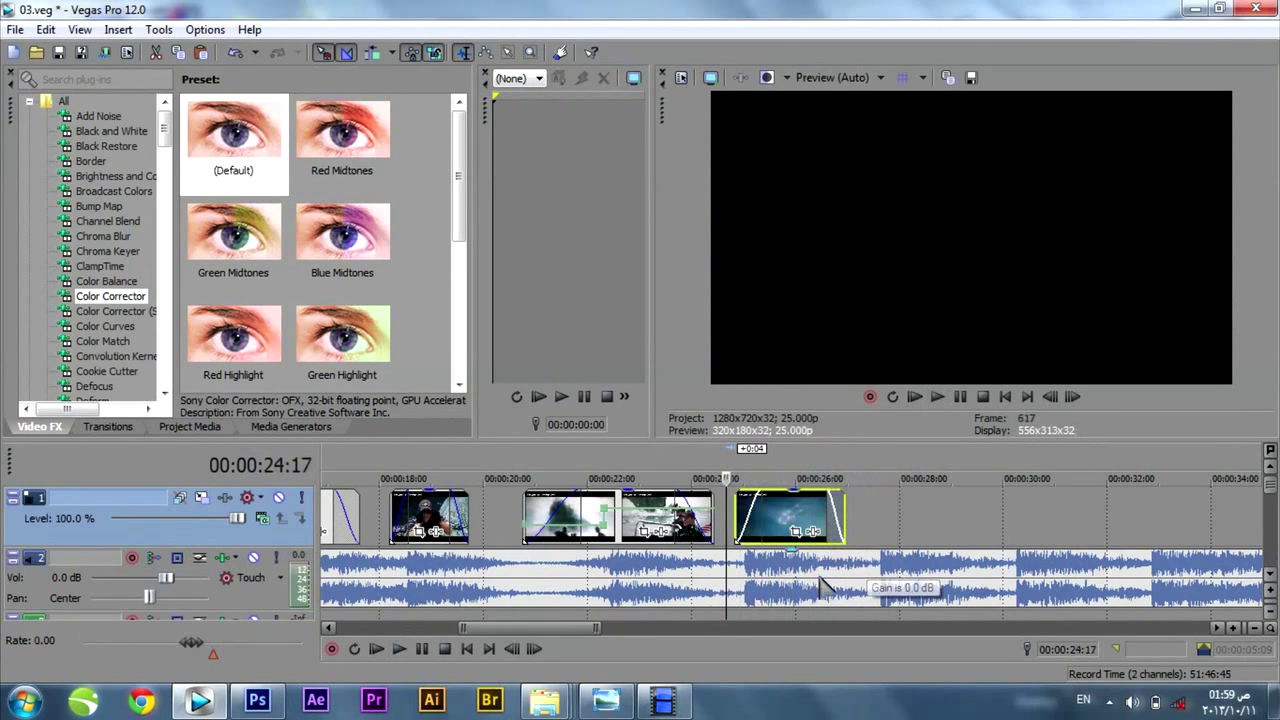
- Place video file 08 from the clips folder on the video track after clip 07 and delete its audio event
click(548, 700)
click(757, 610)
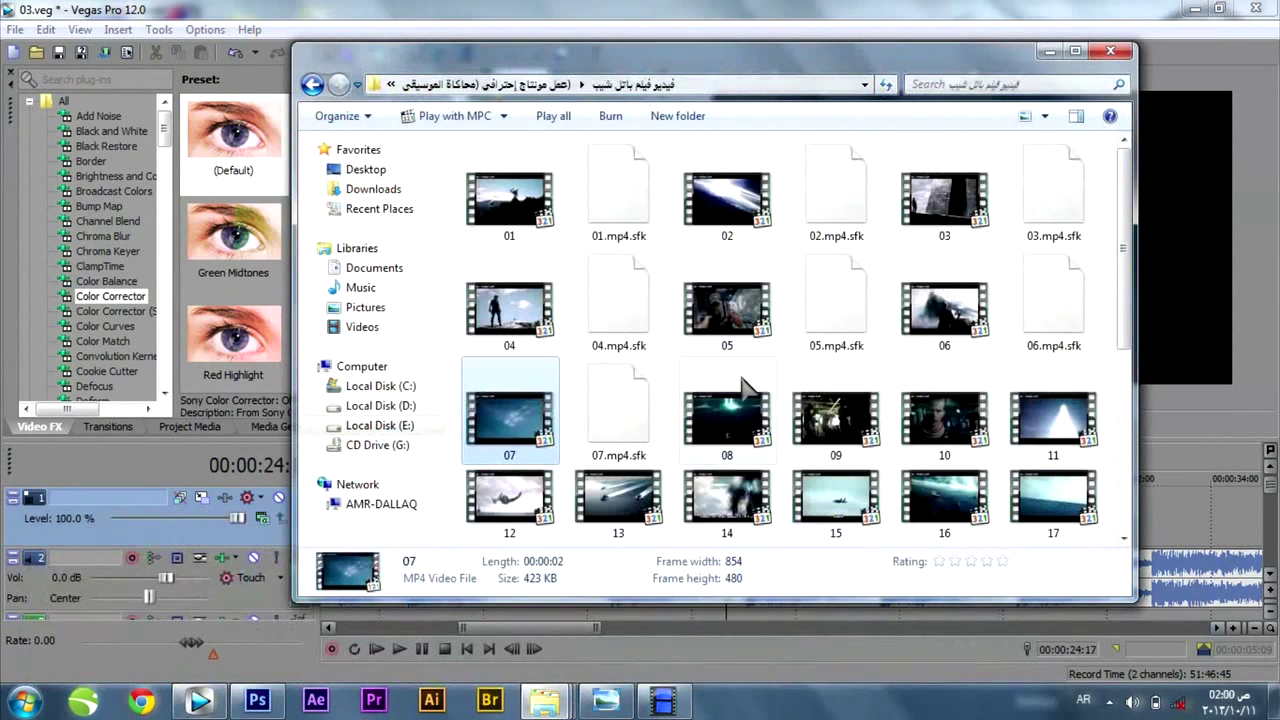
click(745, 450)
drag(248, 606, 882, 512)
click(906, 568)
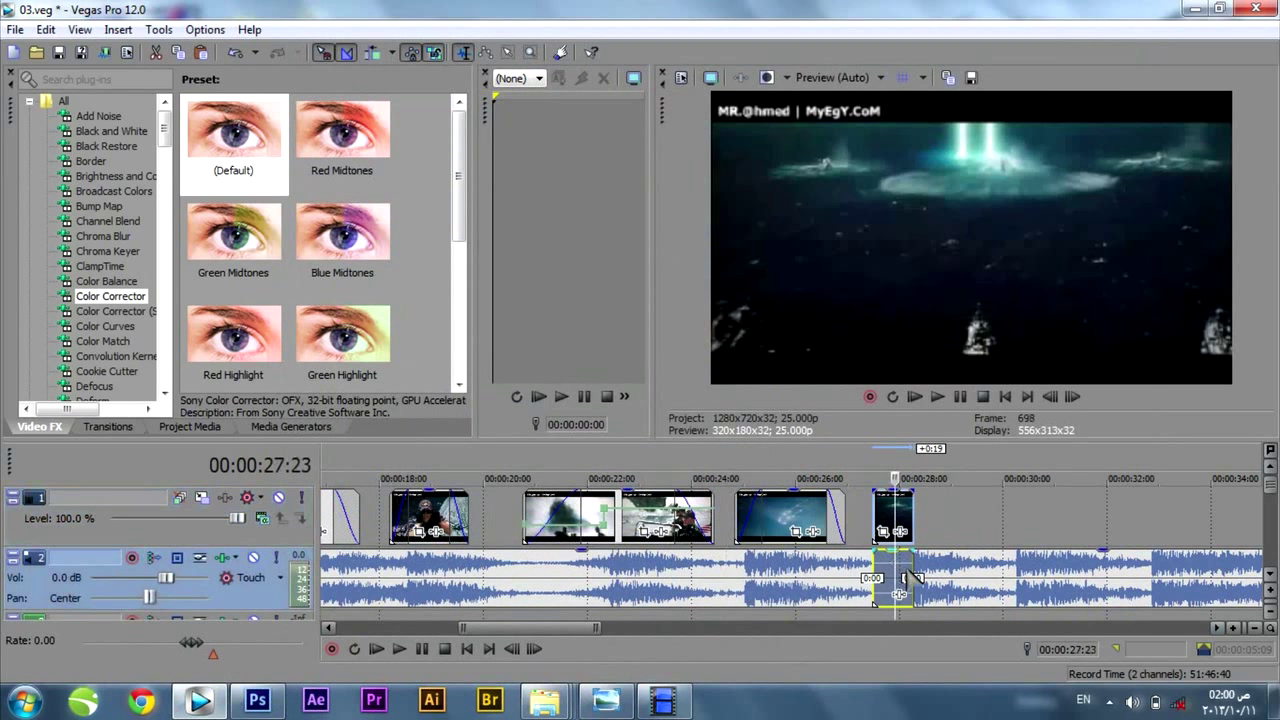
key(Delete)
- Preview clip 08 from 00:00:27:12 and add a very short fade-in at its start
click(873, 462)
key(space)
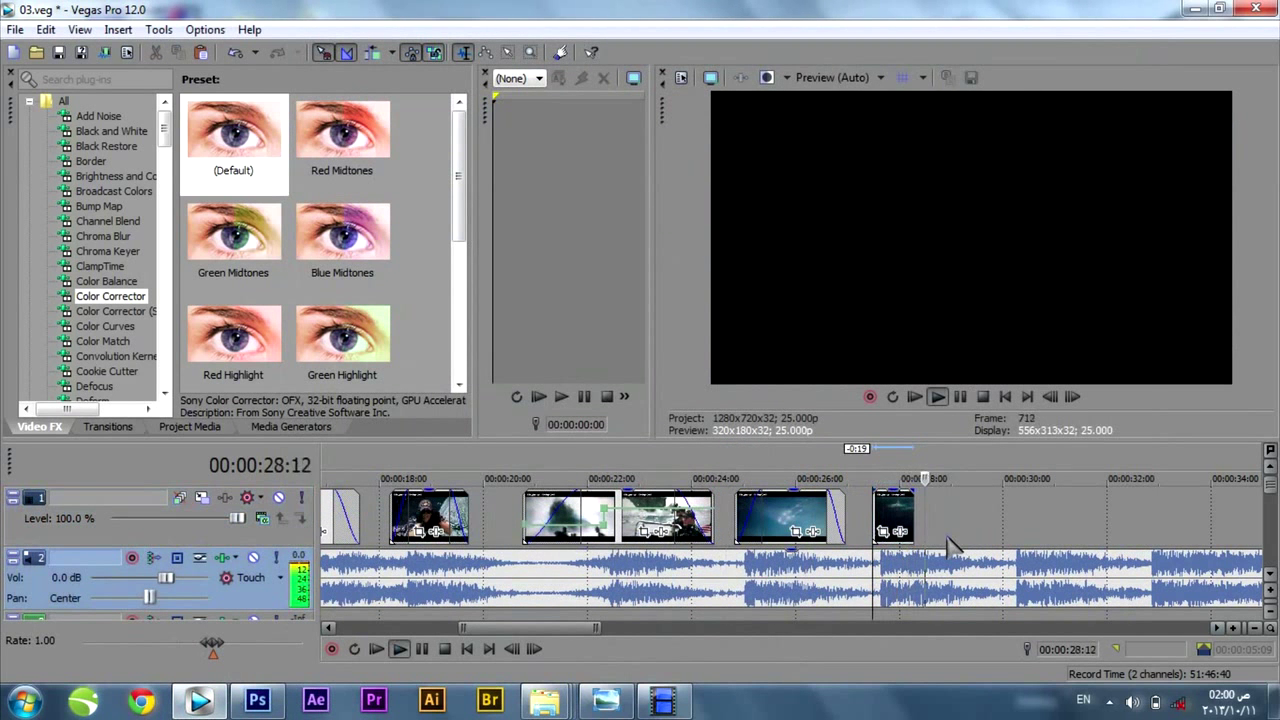
key(space)
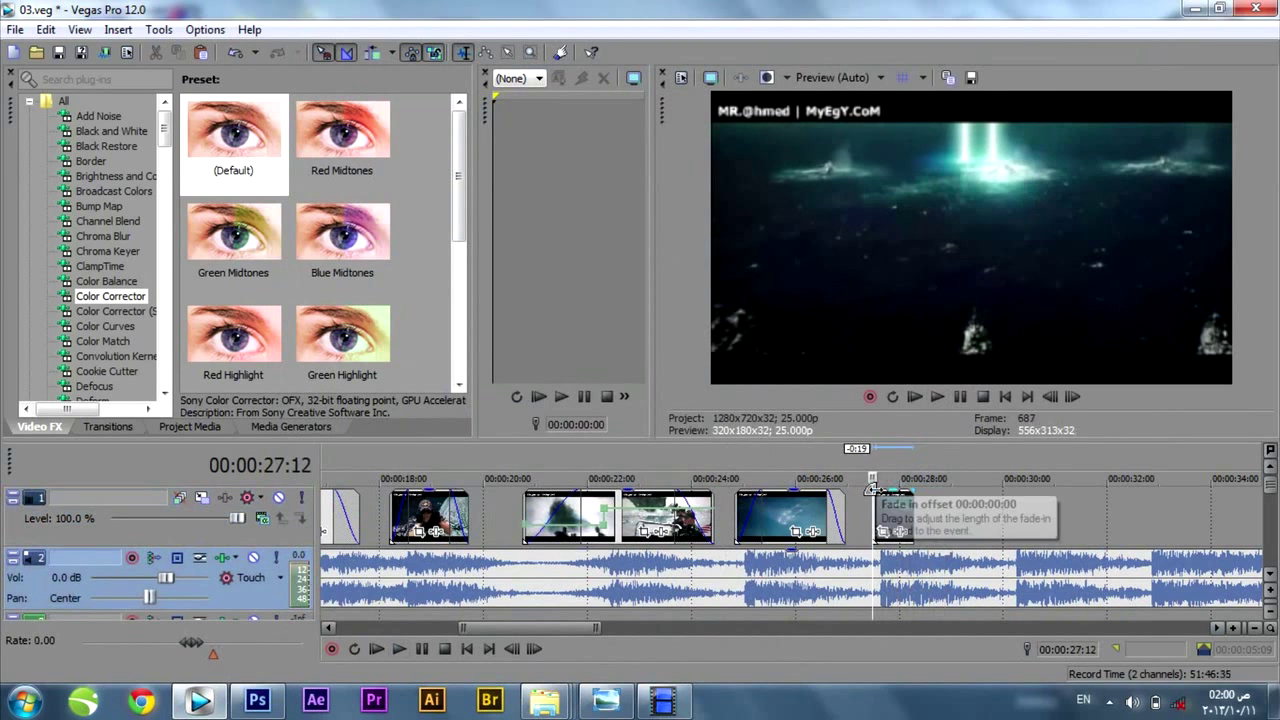
drag(873, 490, 883, 489)
key(space)
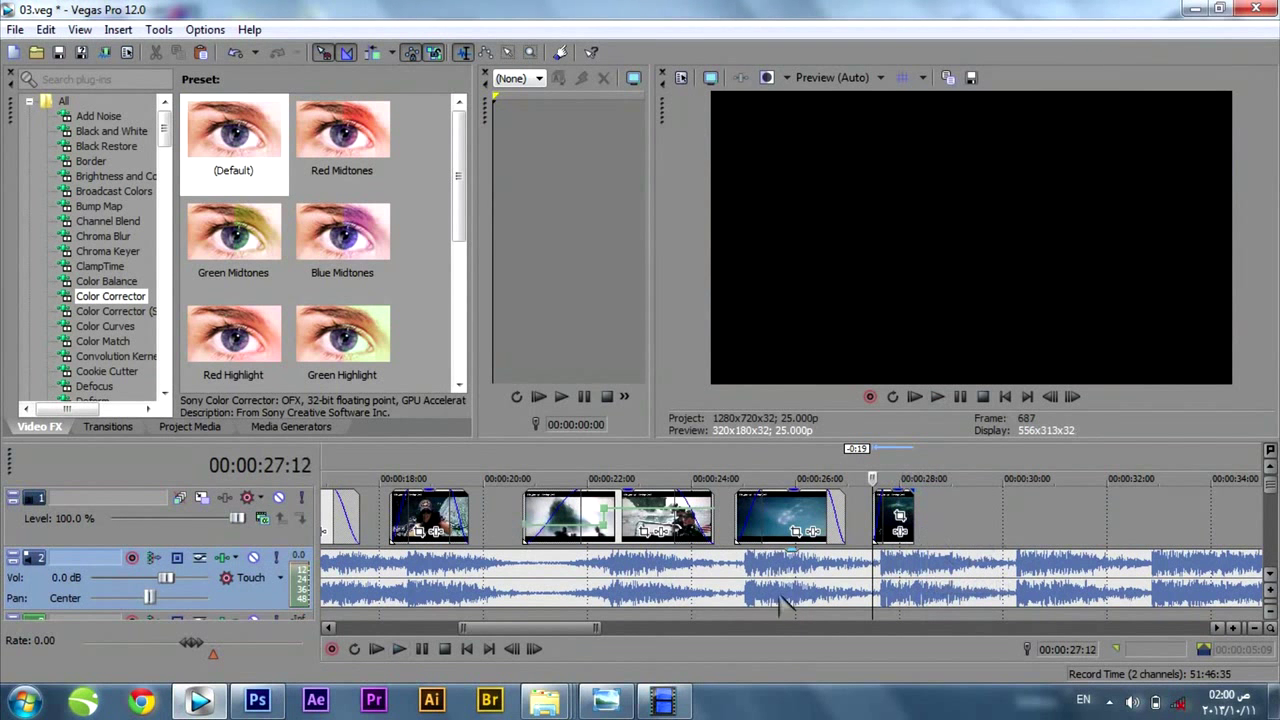
- Insert video file 09 from the clips folder after clip 08 on the video track and remove its audio event
click(551, 710)
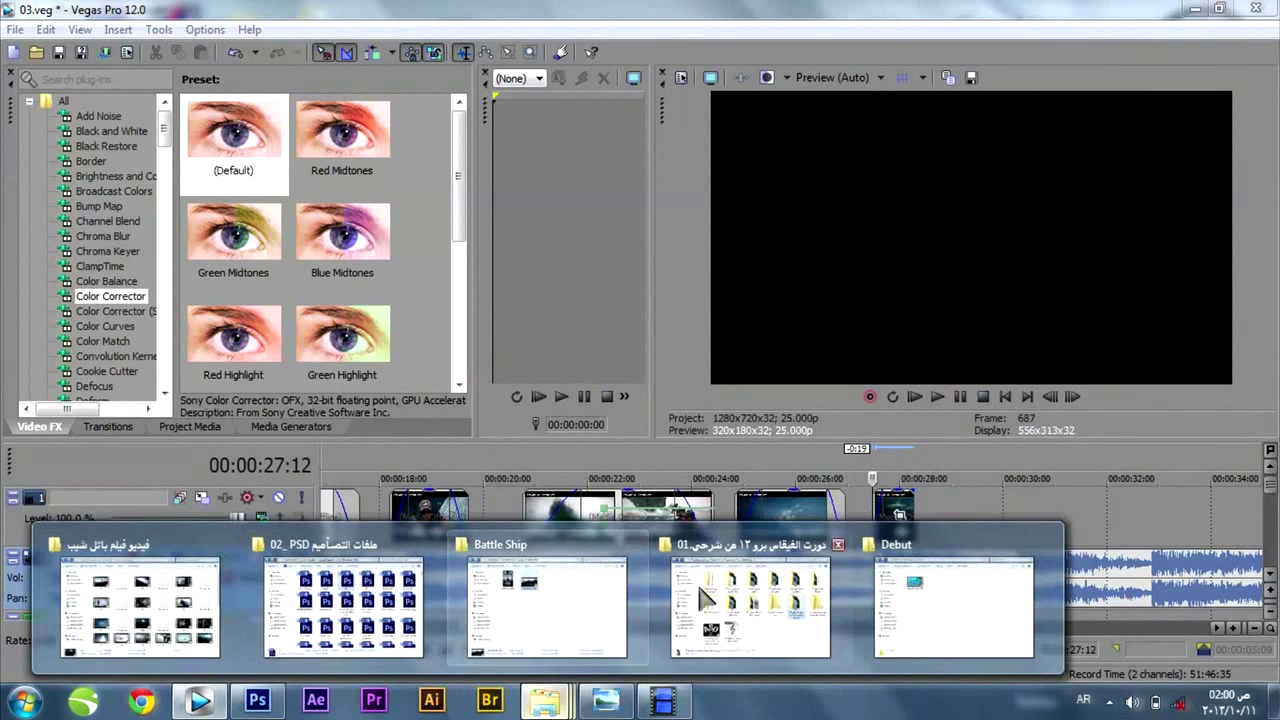
click(212, 610)
drag(943, 410, 930, 520)
click(995, 590)
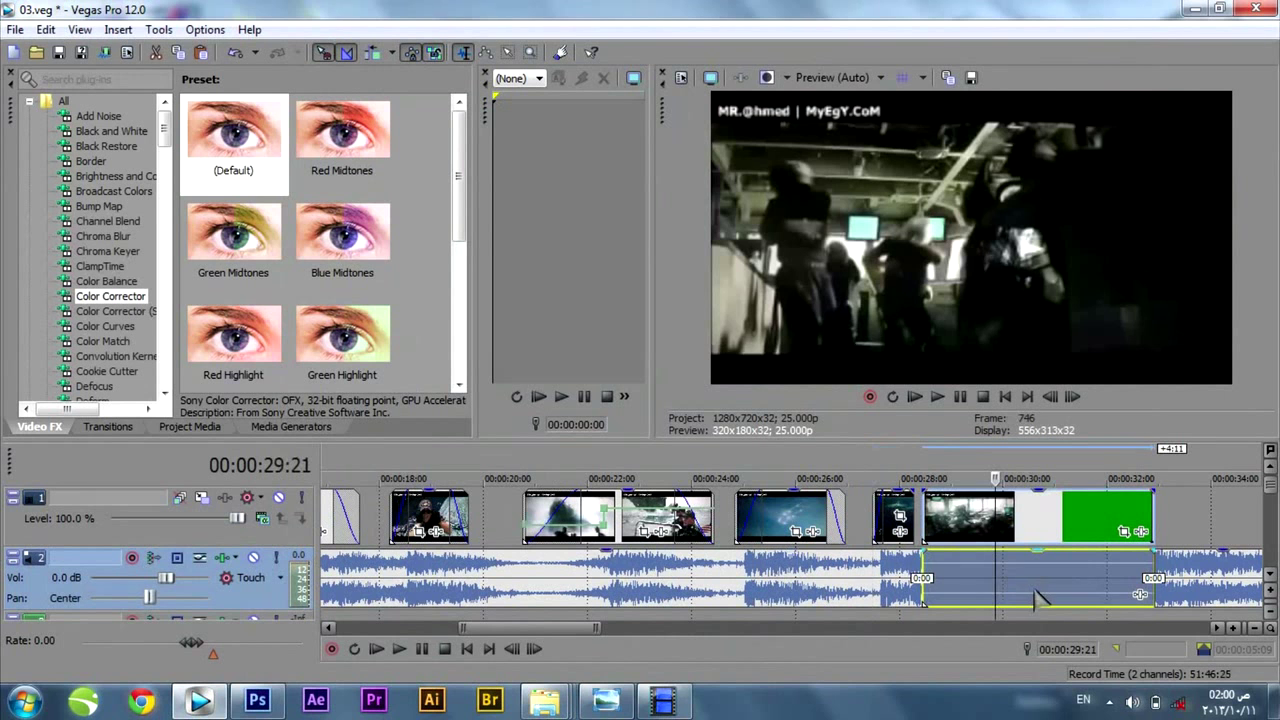
key(Delete)
- Move clip 09 about 4 frames earlier against clip 08, preview from 00:00:27:12, and tighten its start by about 3 frames
drag(1036, 525, 1028, 527)
click(877, 462)
key(space)
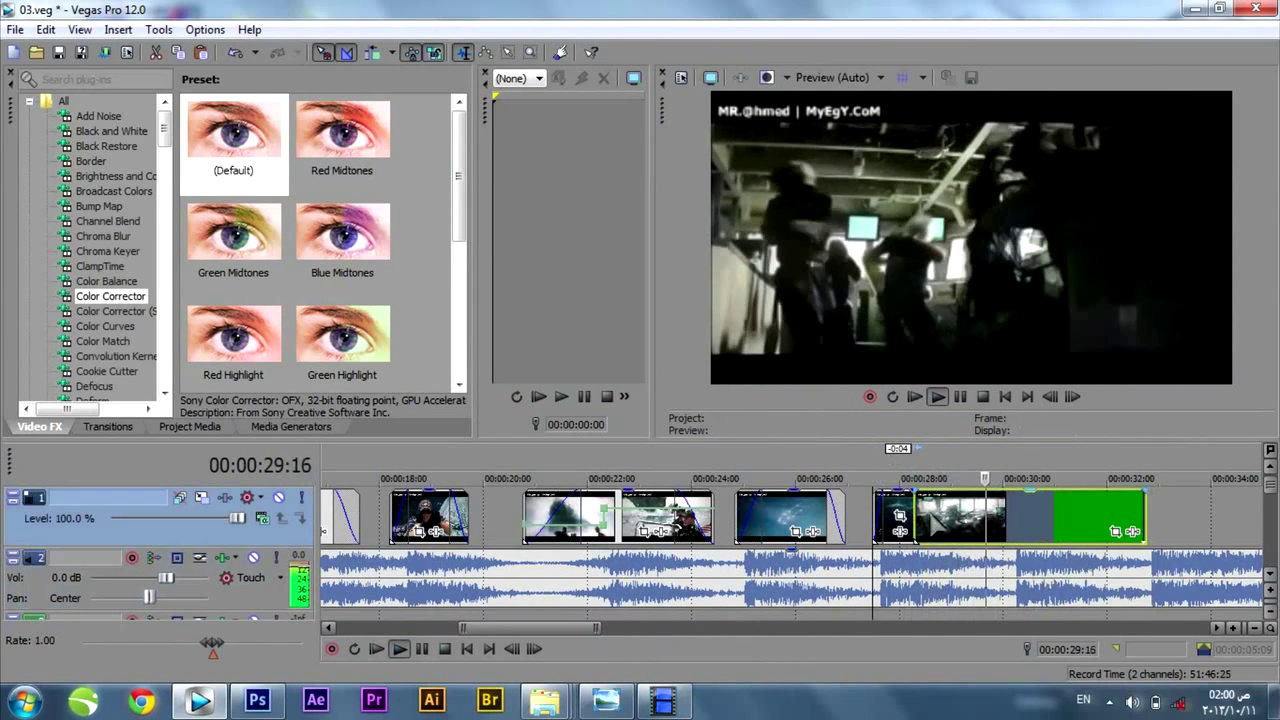
key(space)
drag(924, 504, 917, 504)
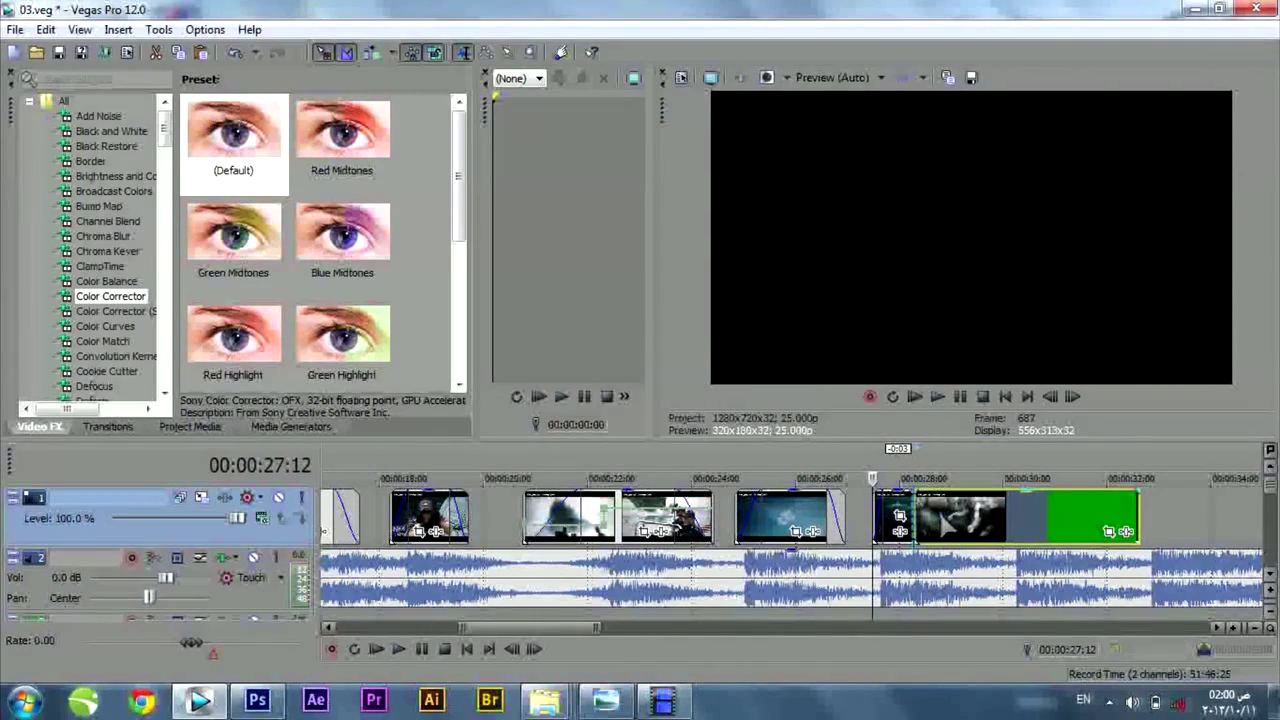
- Preview the end of clip 09, insert video file 10 from the clips folder after it, and remove the new clip's audio event
key(space)
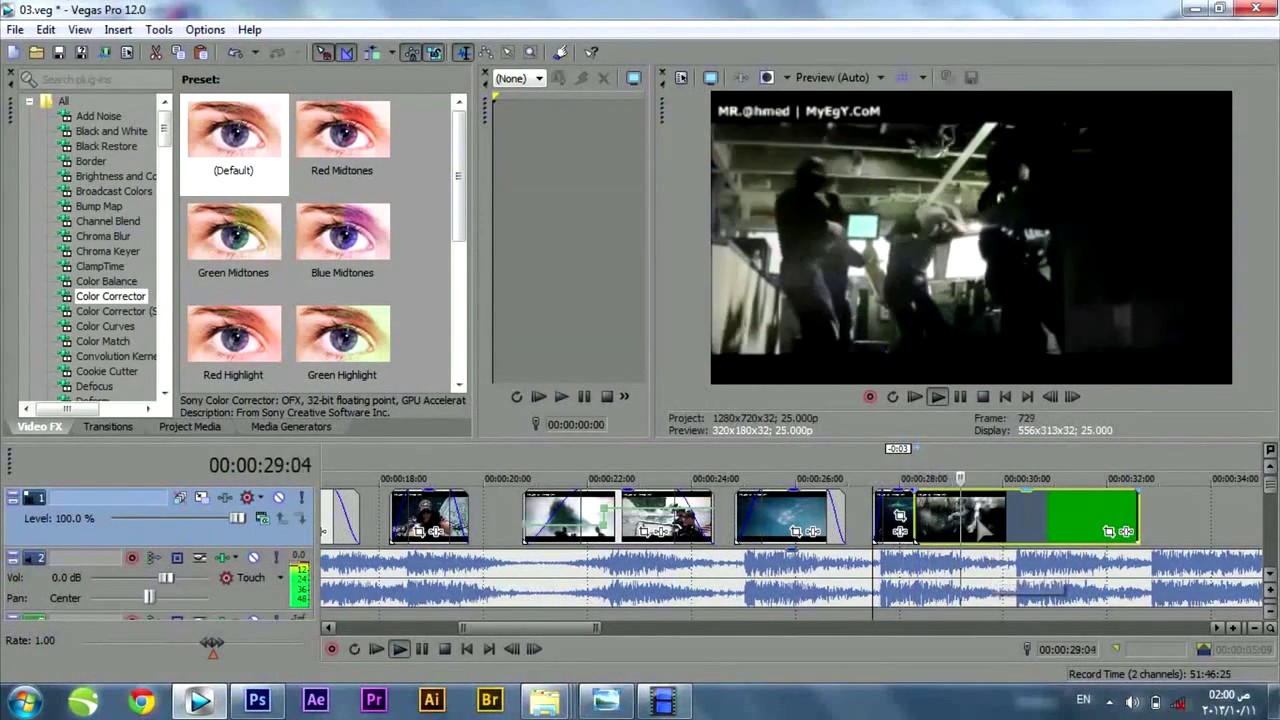
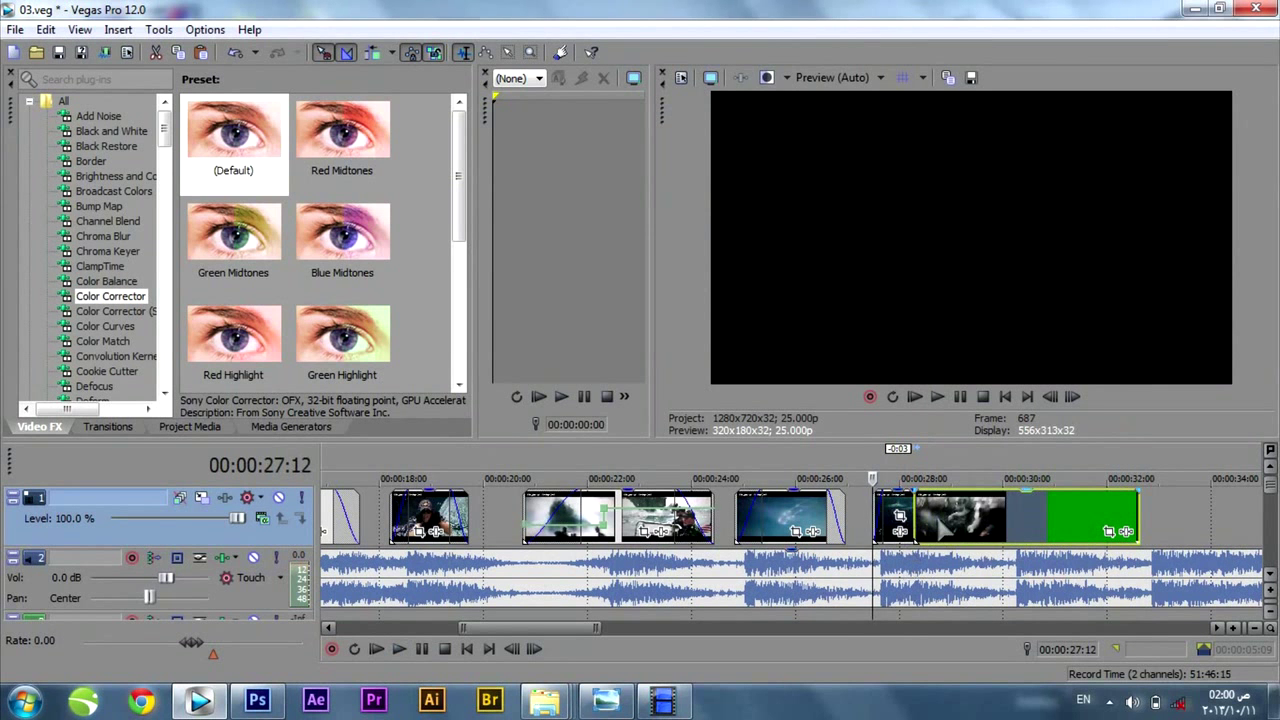
key(space)
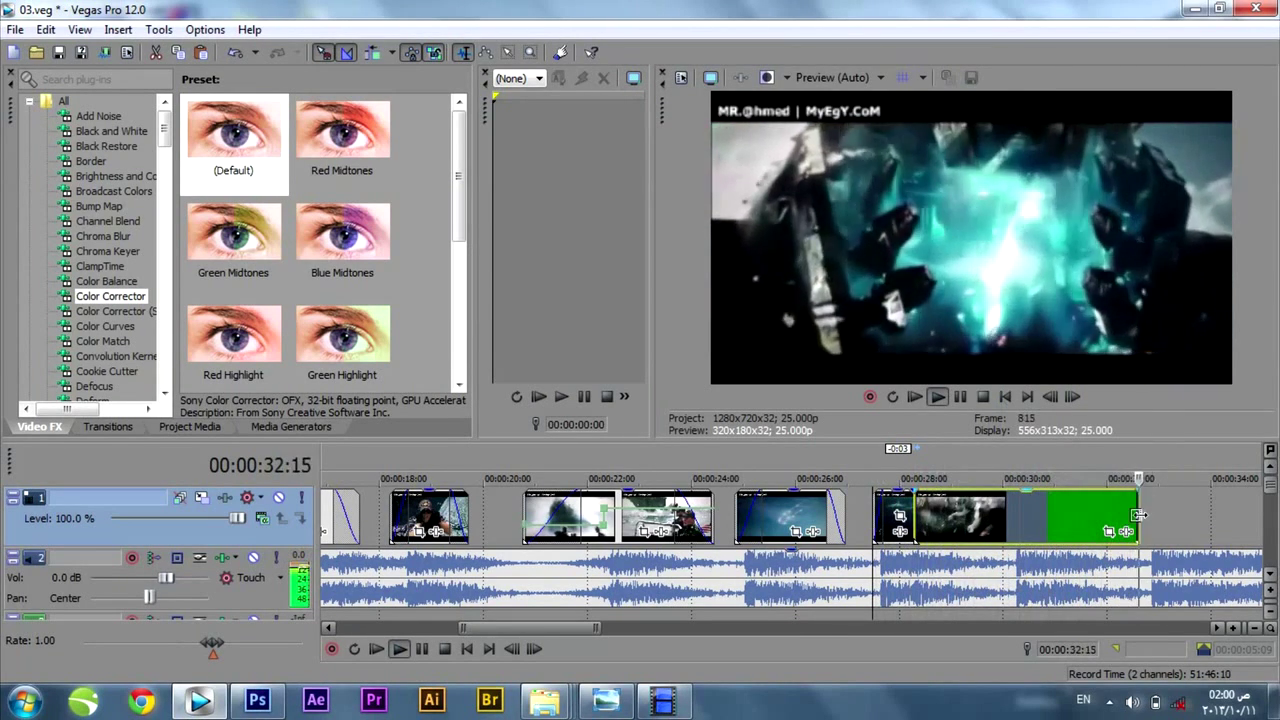
key(space)
click(568, 692)
click(188, 600)
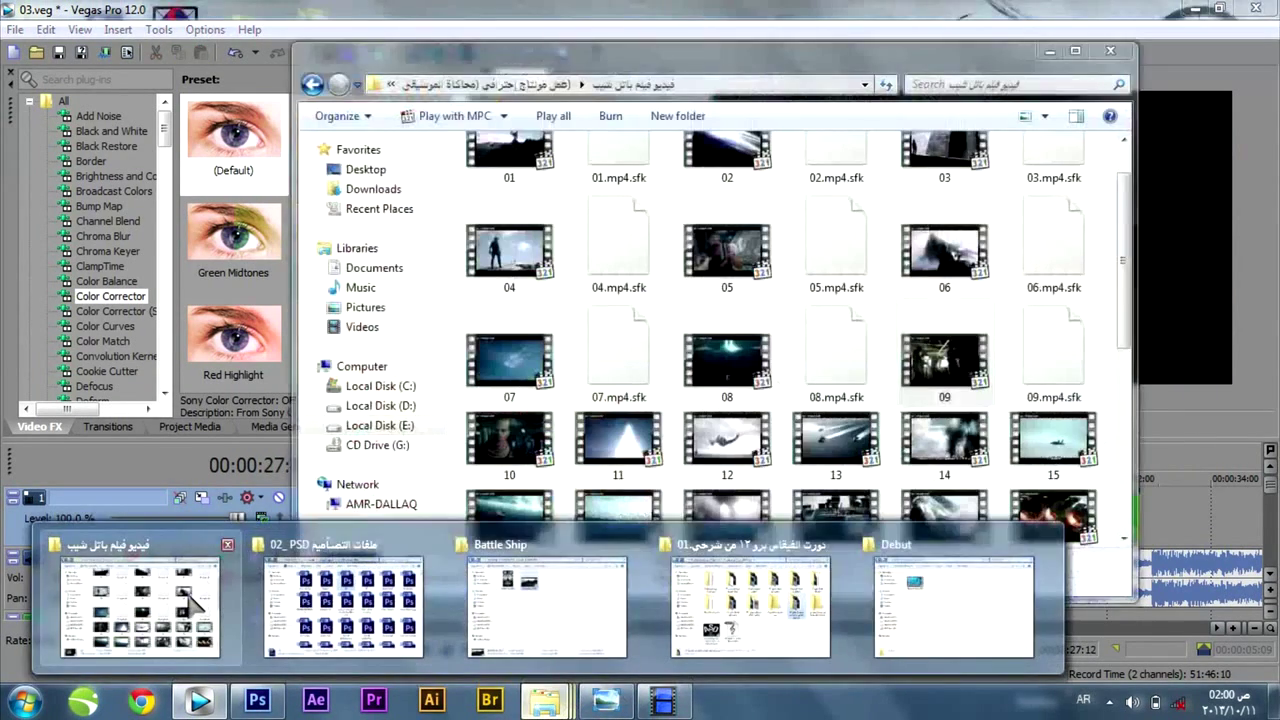
click(548, 458)
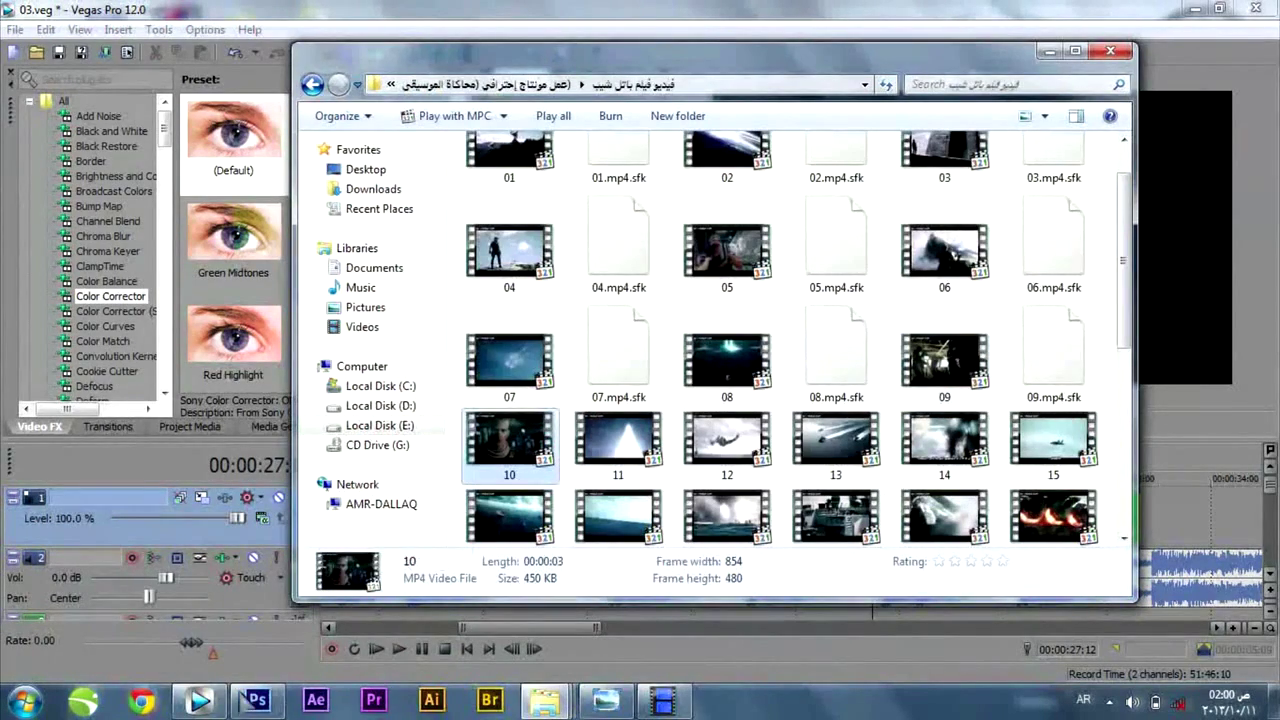
drag(514, 446, 1157, 514)
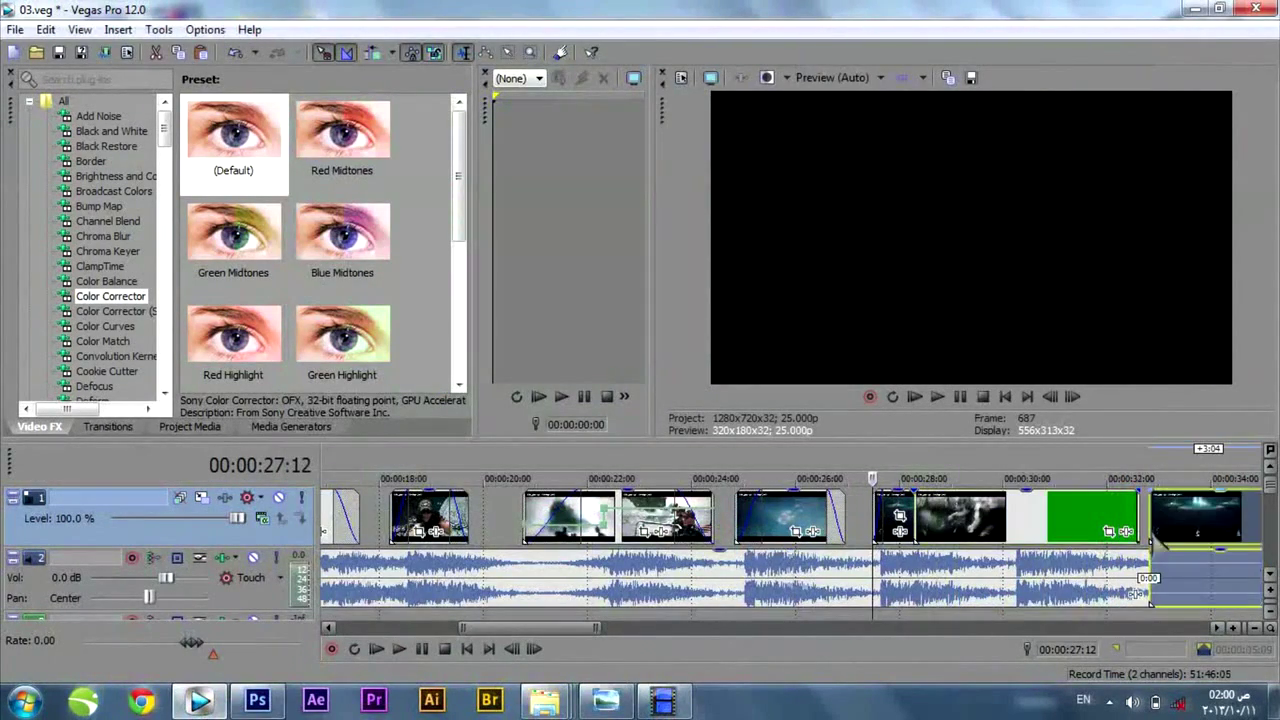
drag(586, 628, 635, 628)
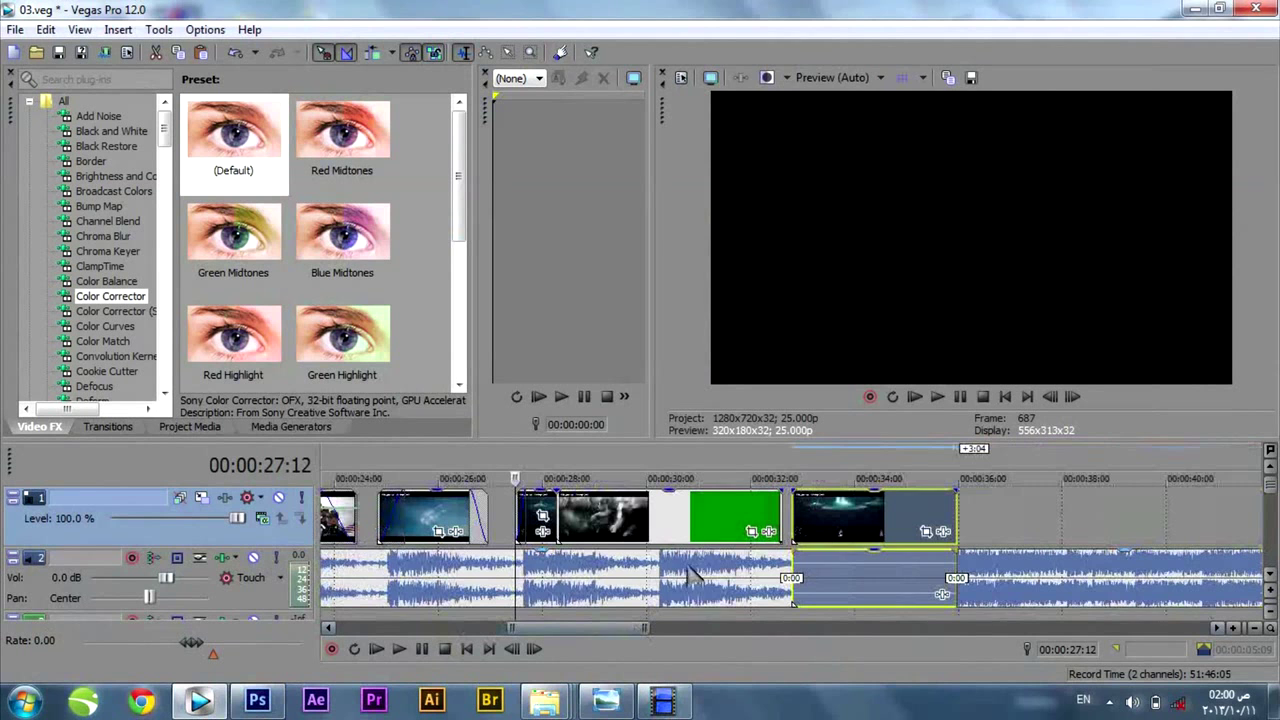
click(838, 568)
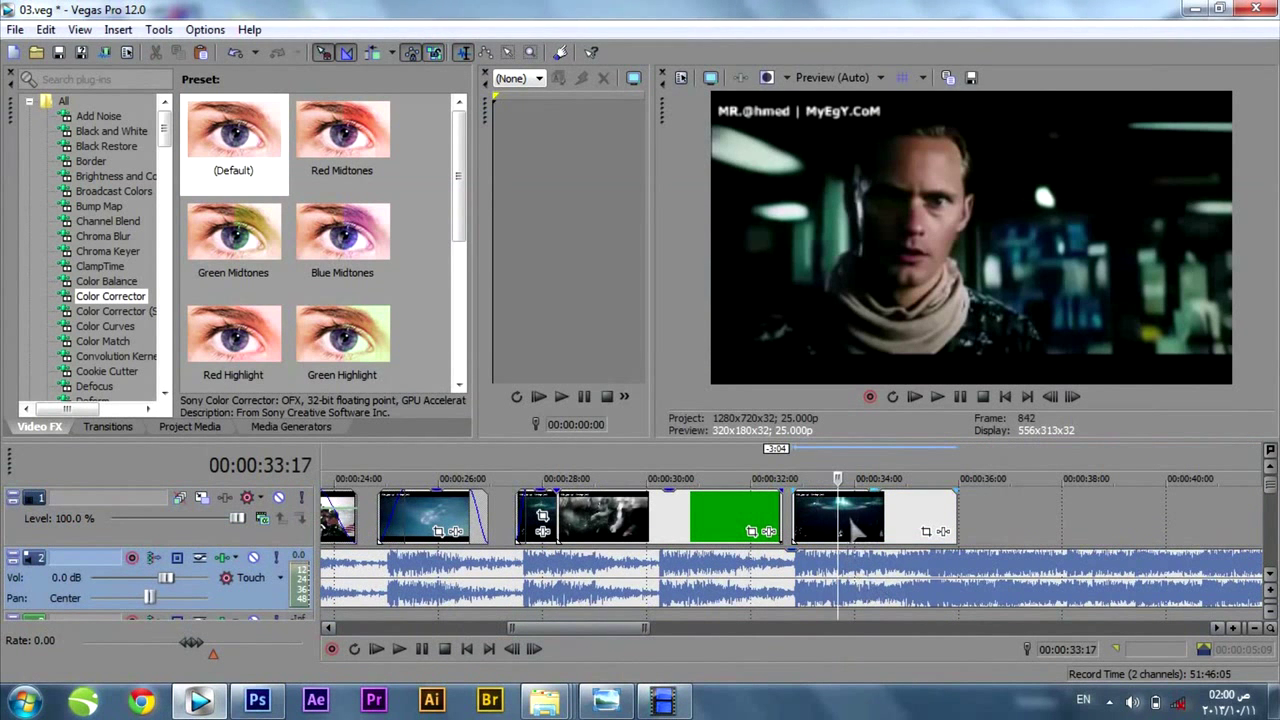
- Add a short fade-in and a short fade-out to clip 10 and preview it from 00:00:32:04
key(space)
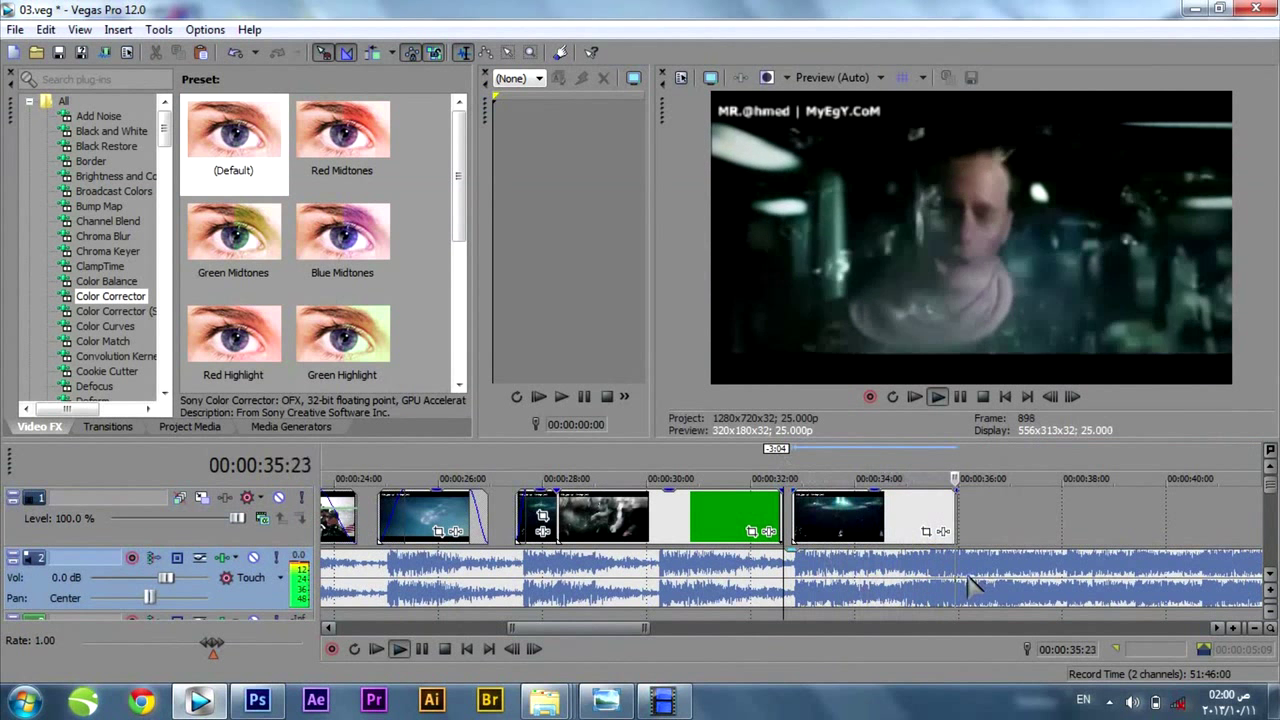
key(space)
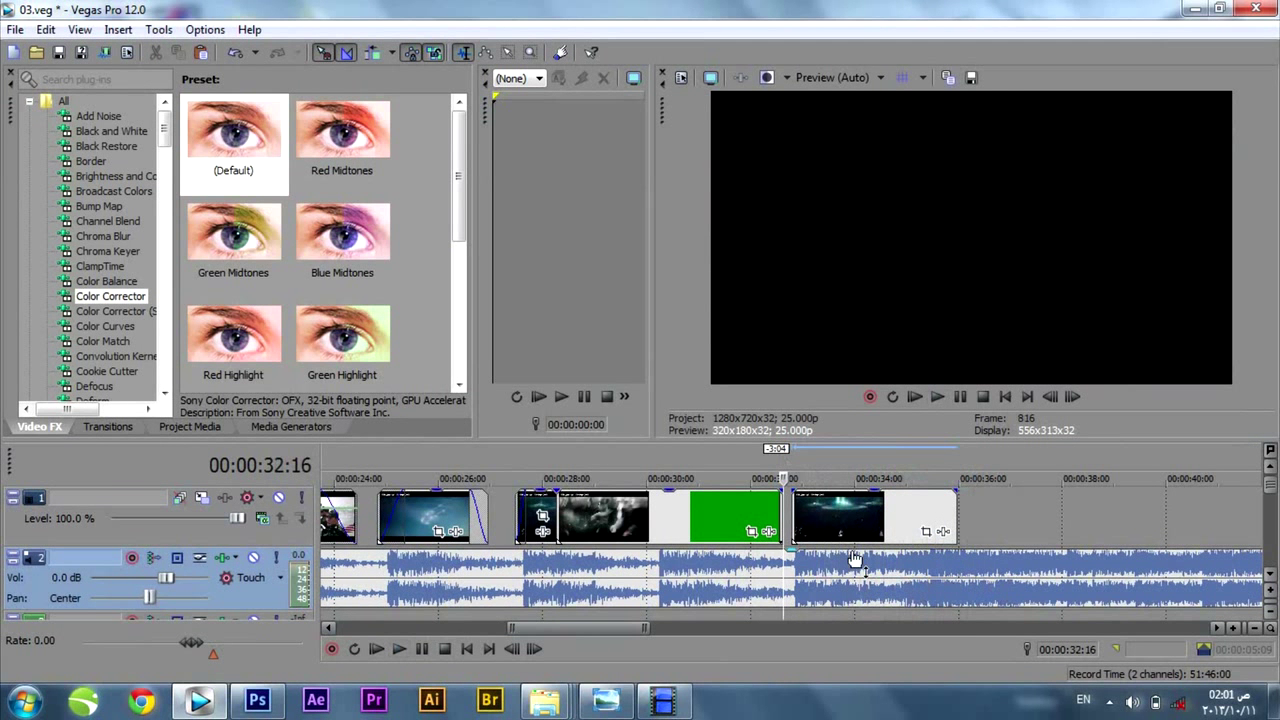
drag(795, 490, 808, 489)
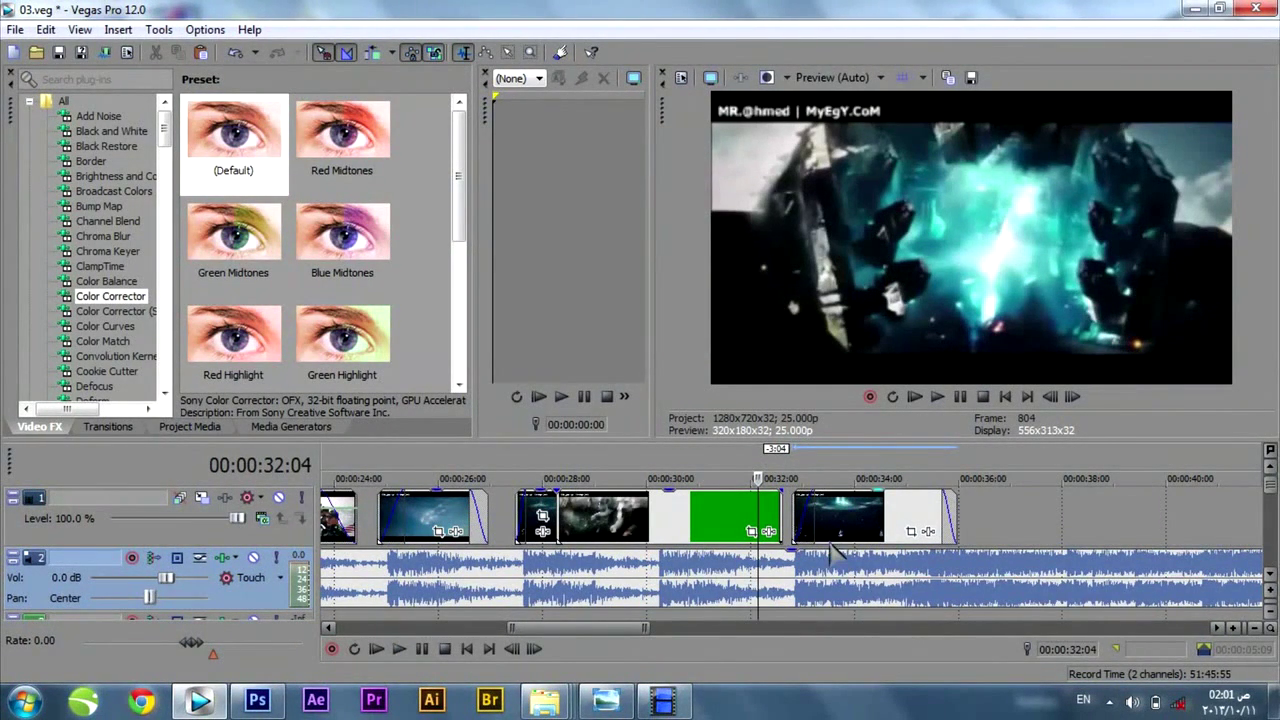
key(space)
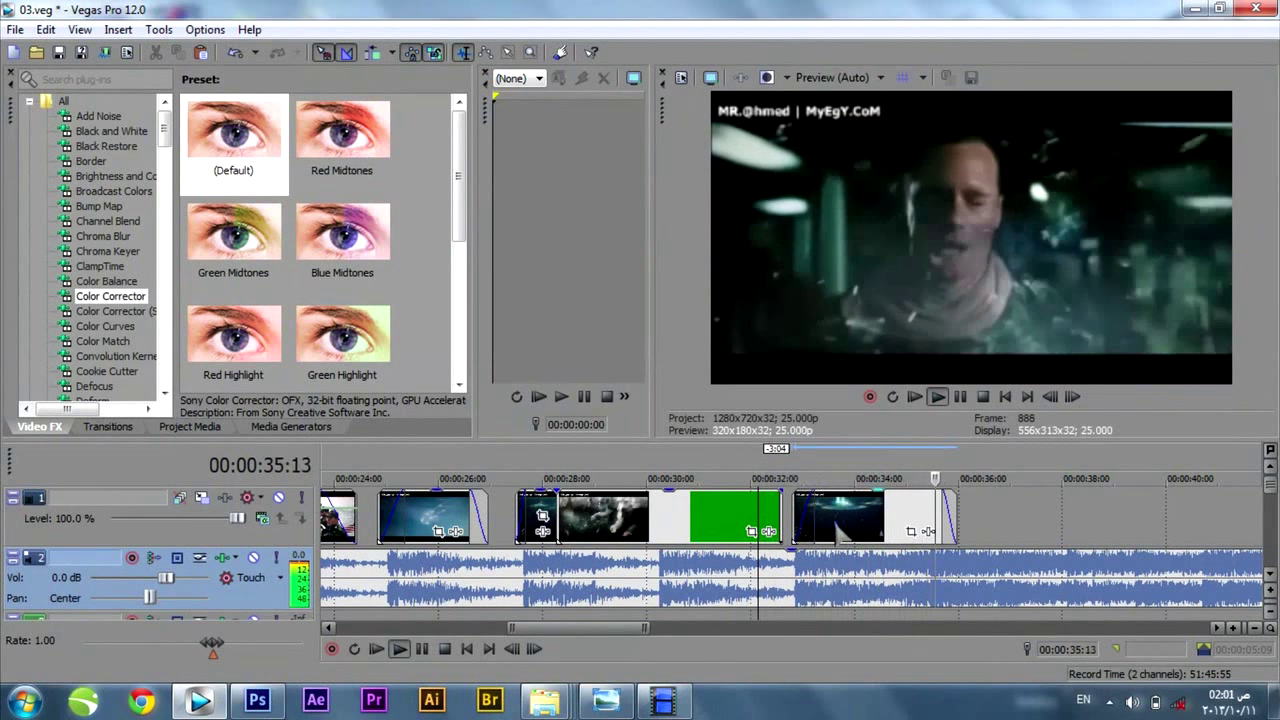
key(space)
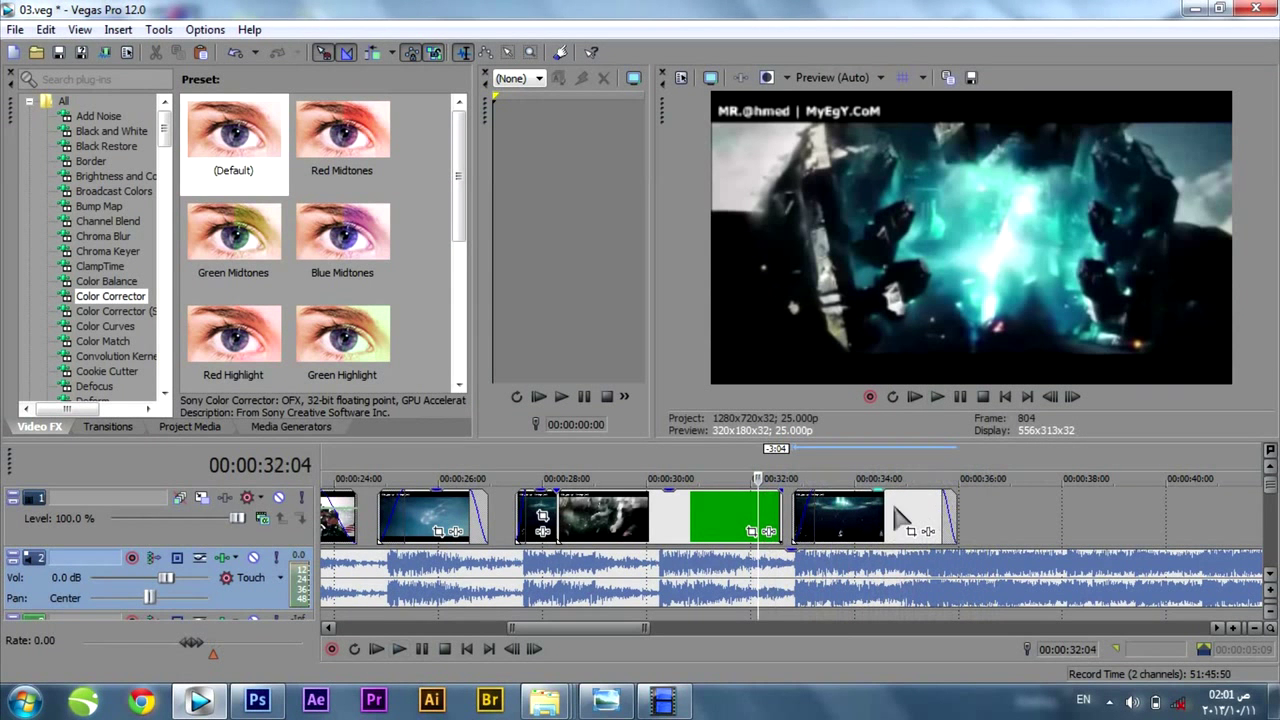
- Shift clip 10 about 4 frames earlier, preview it from 00:00:32:04, and shift it back about 7 frames later
key(space)
key(space)
drag(858, 510, 850, 509)
key(space)
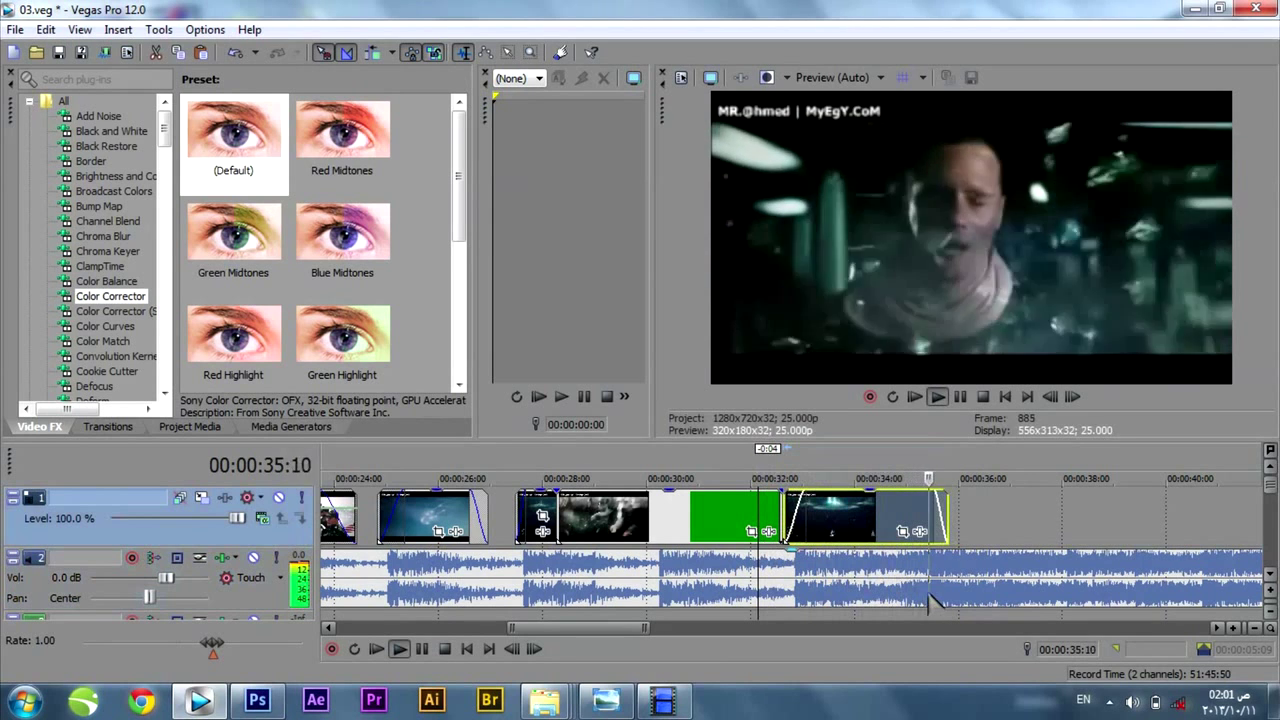
key(space)
drag(855, 526, 873, 526)
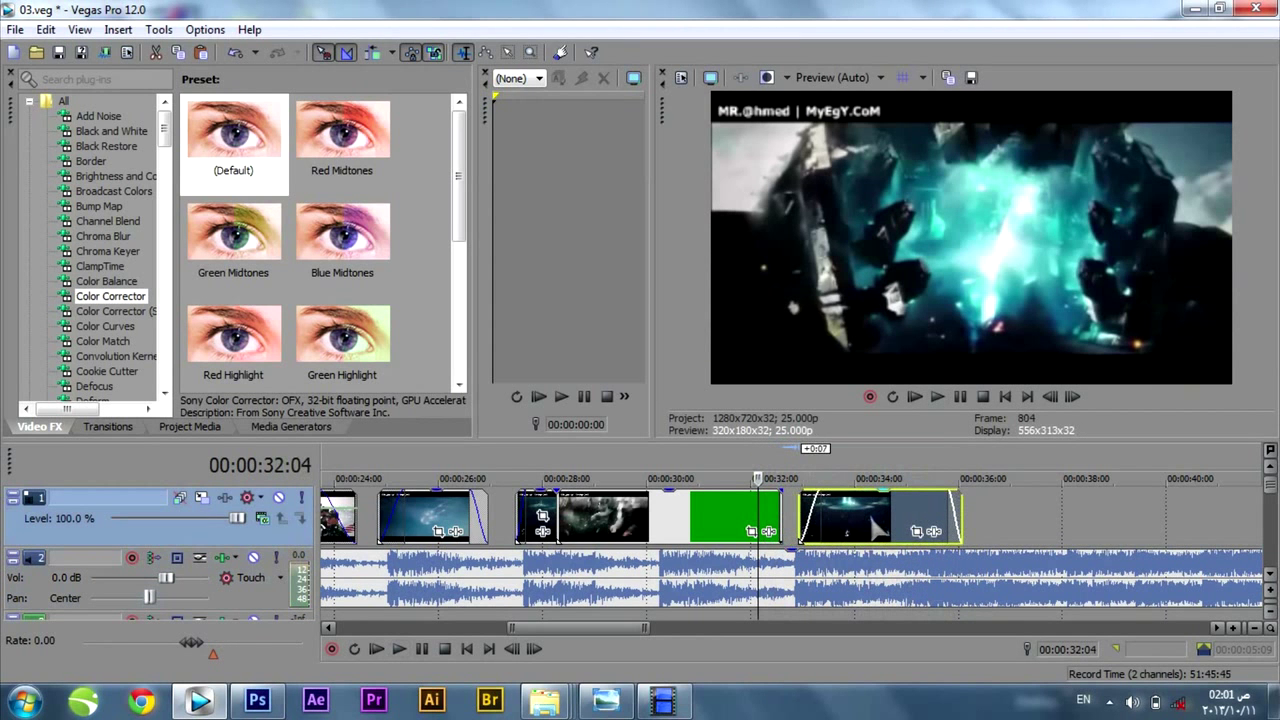
- Move clip 09 about 9 frames later against clip 10, extend its start slightly earlier, and add a short fade-in
mouse_move(779, 505)
mouse_down()
mouse_move(801, 505)
mouse_move(760, 518)
mouse_up()
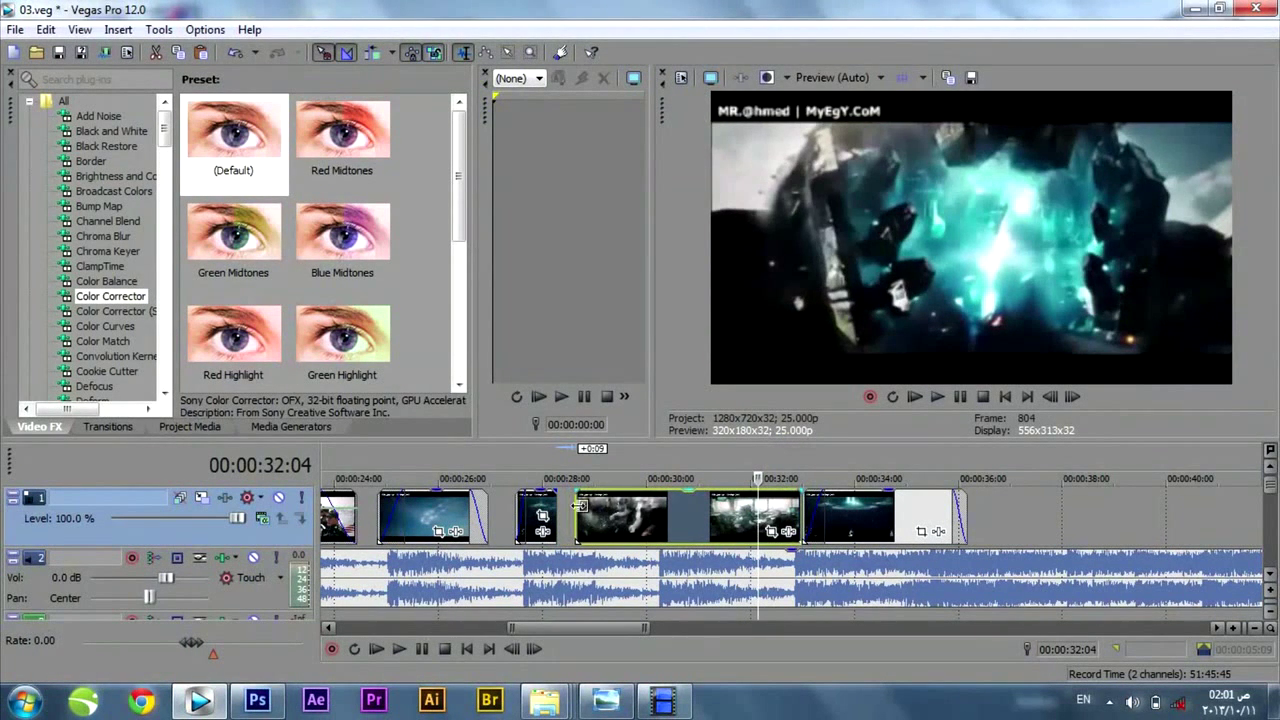
drag(578, 506, 566, 505)
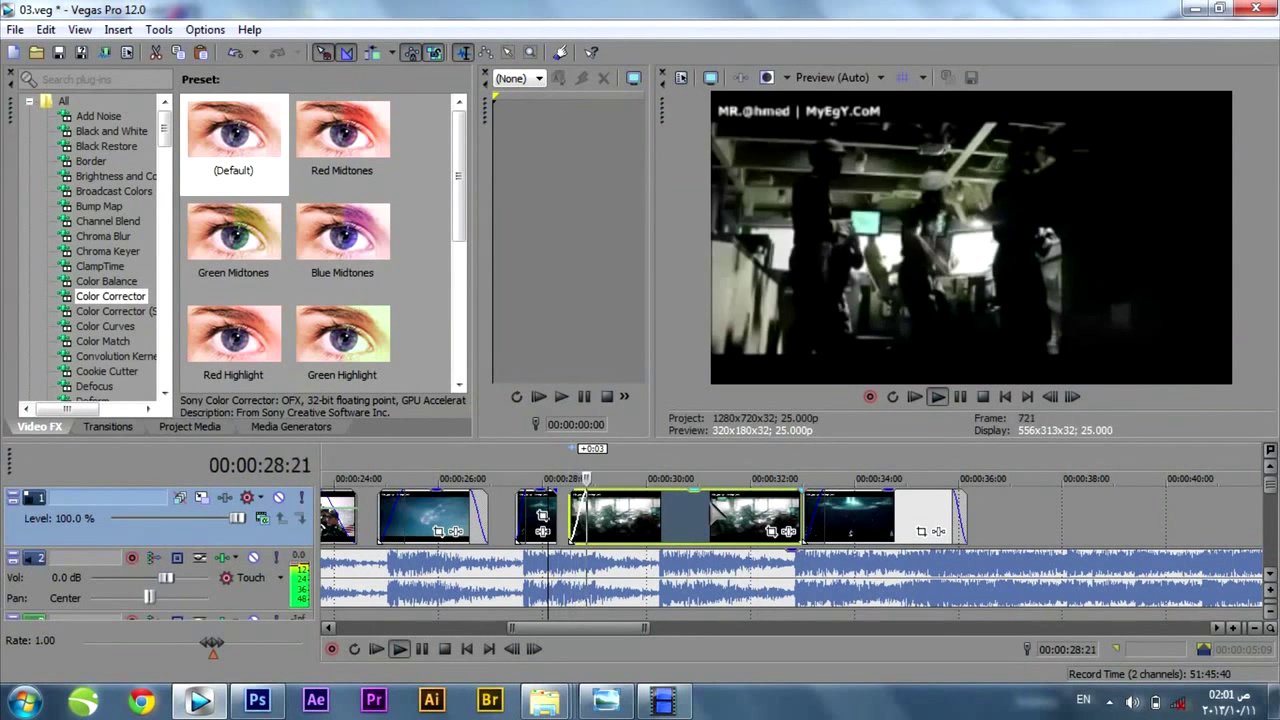
key(space)
- Give clip 08 a 6-frame fade-out and trim about 7 frames off clip 09's start, previewing from 00:00:27:12
drag(551, 494, 543, 492)
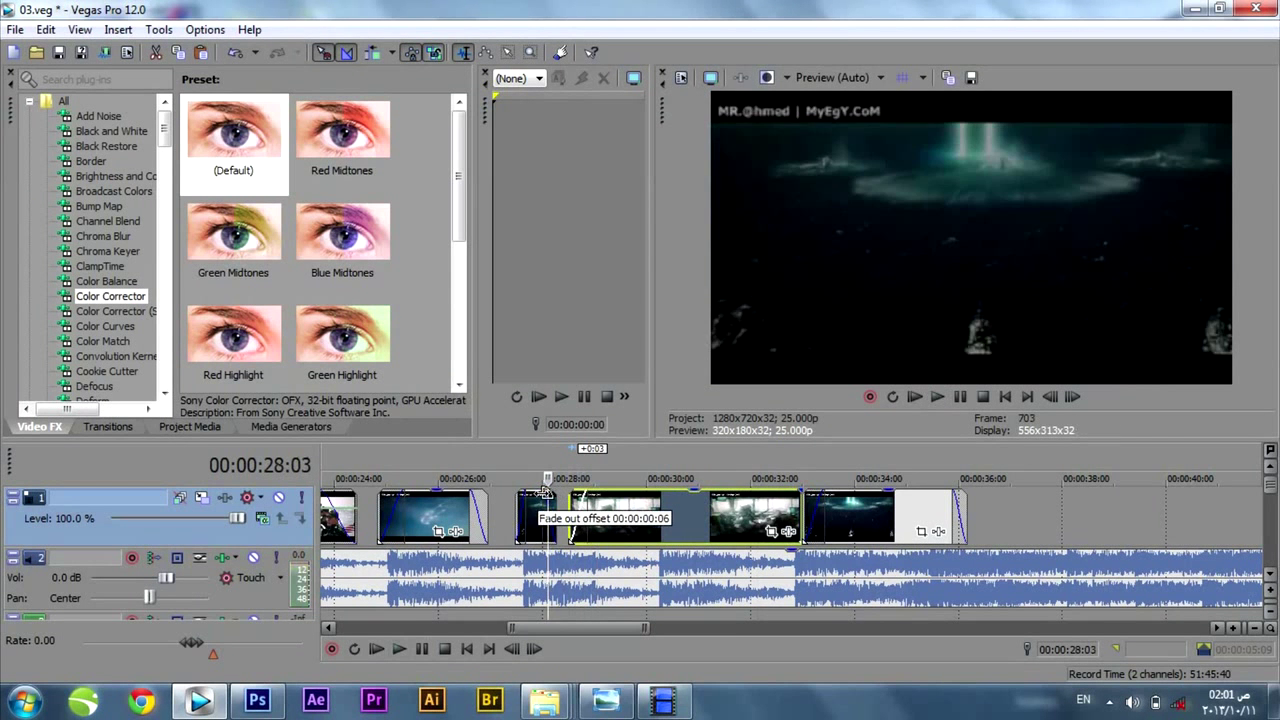
key(space)
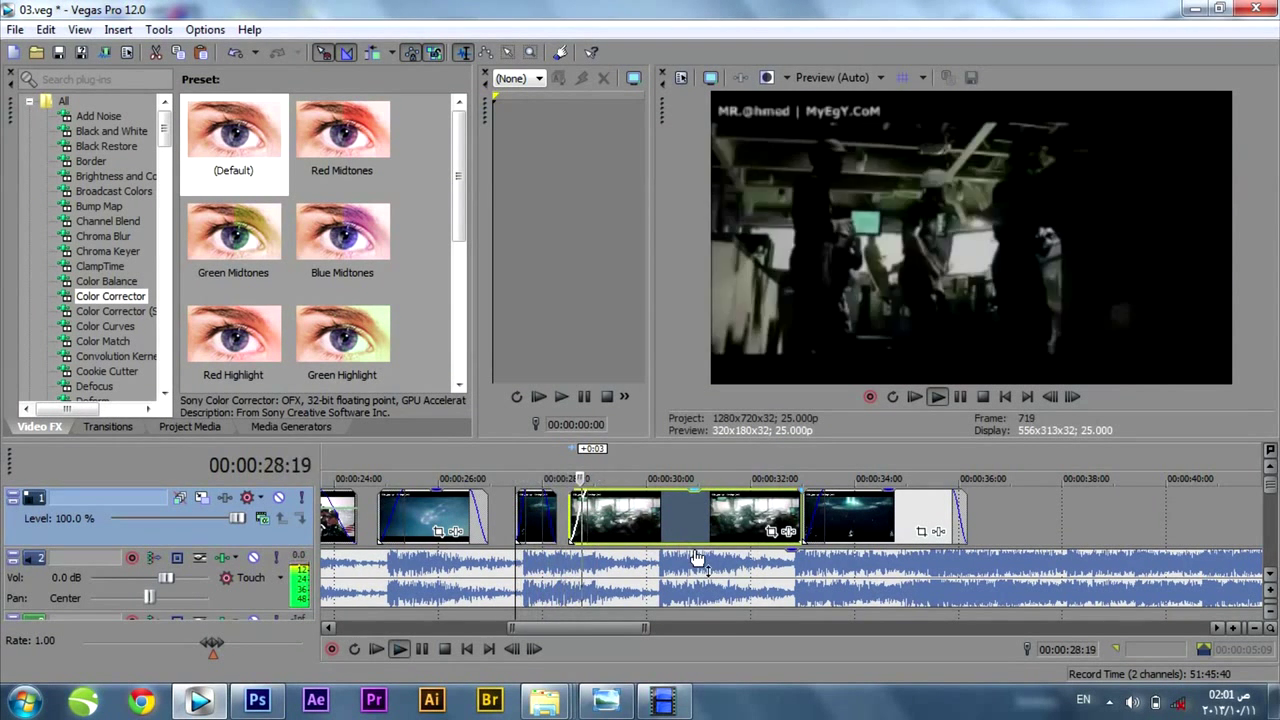
drag(578, 496, 593, 497)
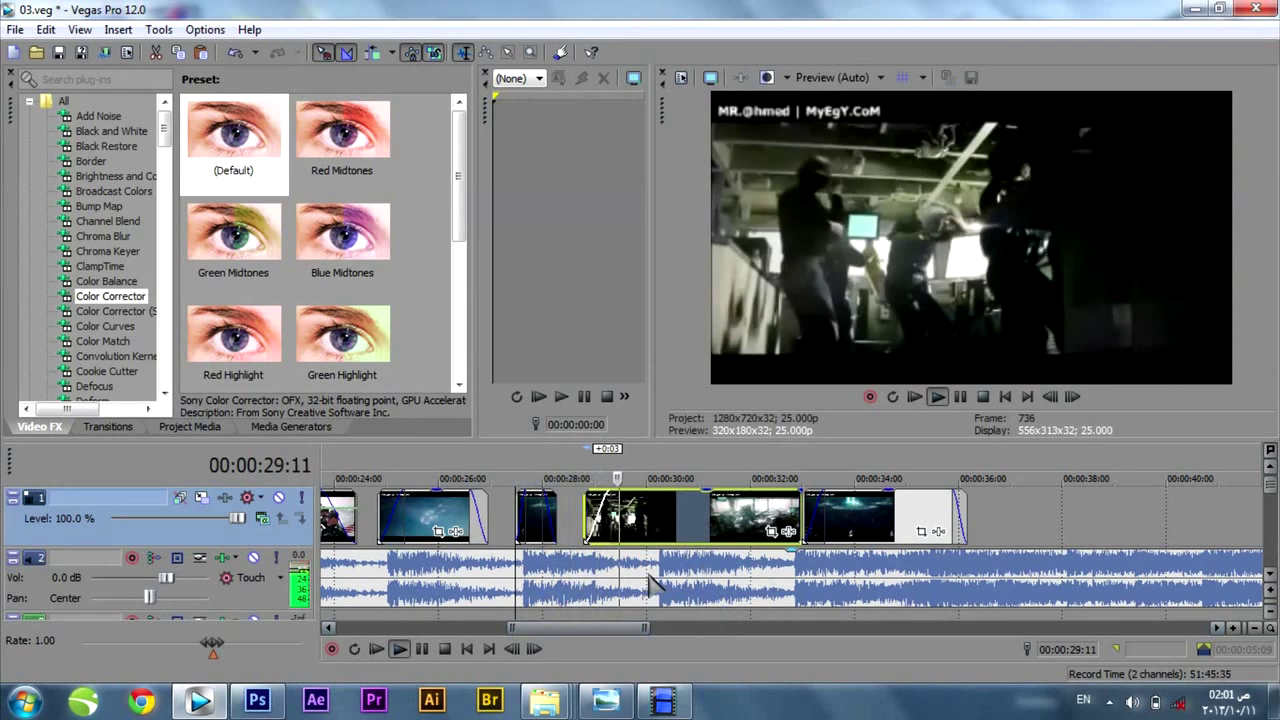
key(space)
key(space)
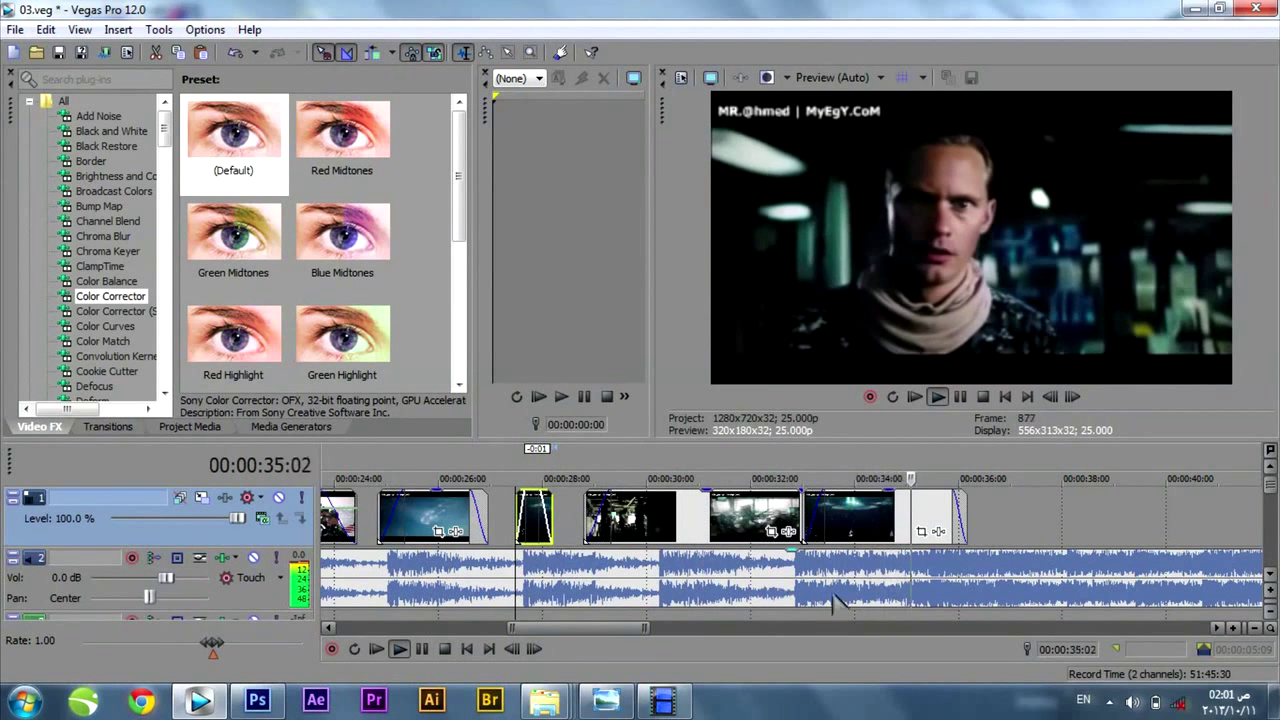
- Insert video file 11 from the clips folder directly after clip 10 on the video track and remove its audio event
scroll(937, 572, down, 3)
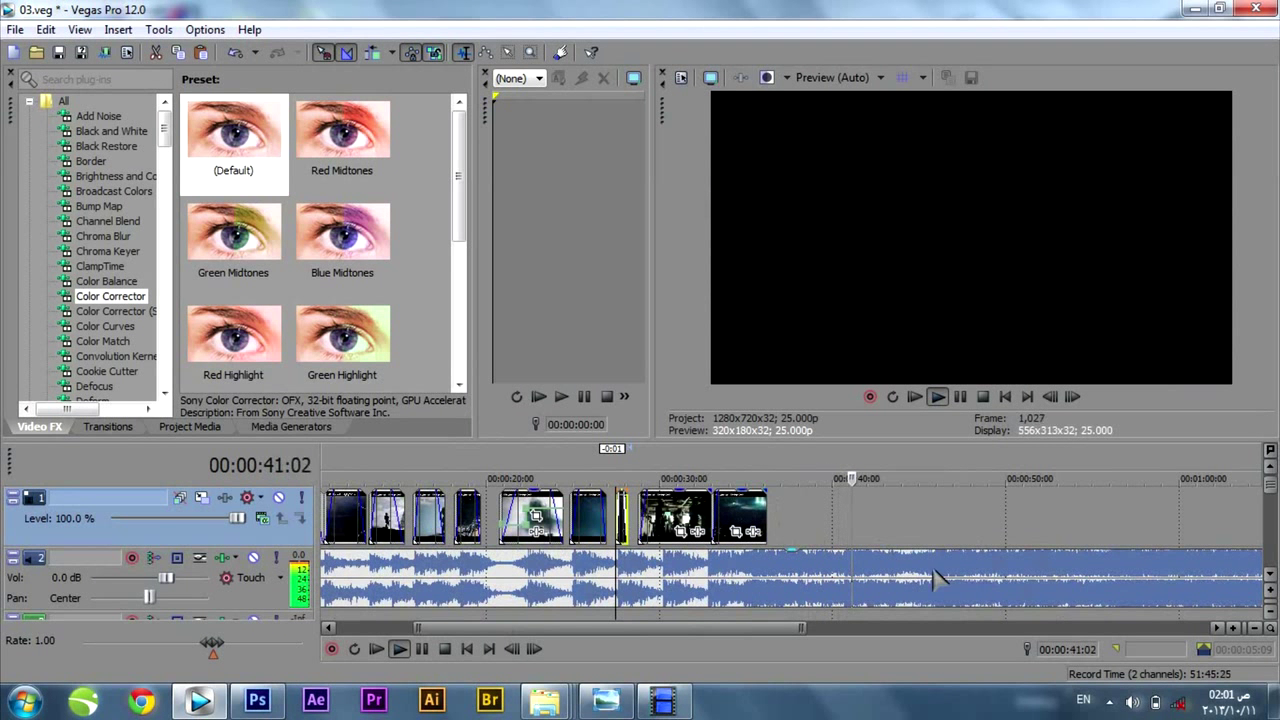
scroll(1108, 577, down, 3)
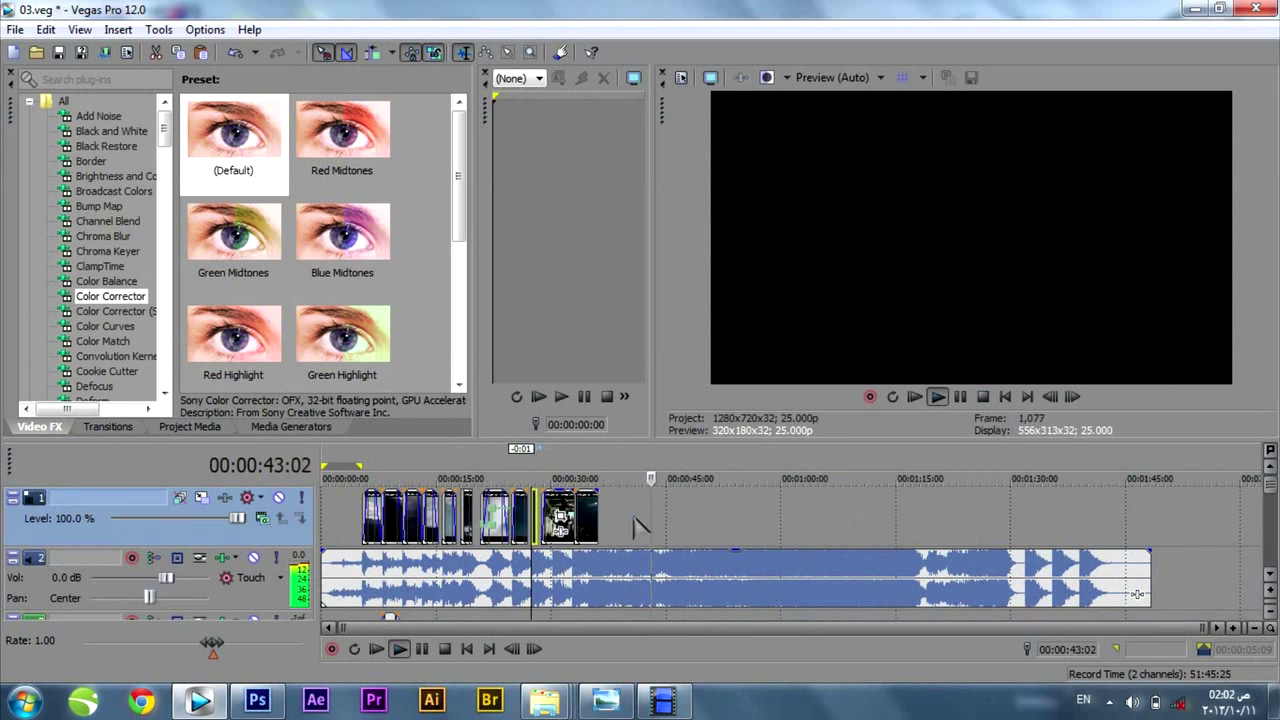
click(561, 708)
click(212, 605)
scroll(697, 507, down, 4)
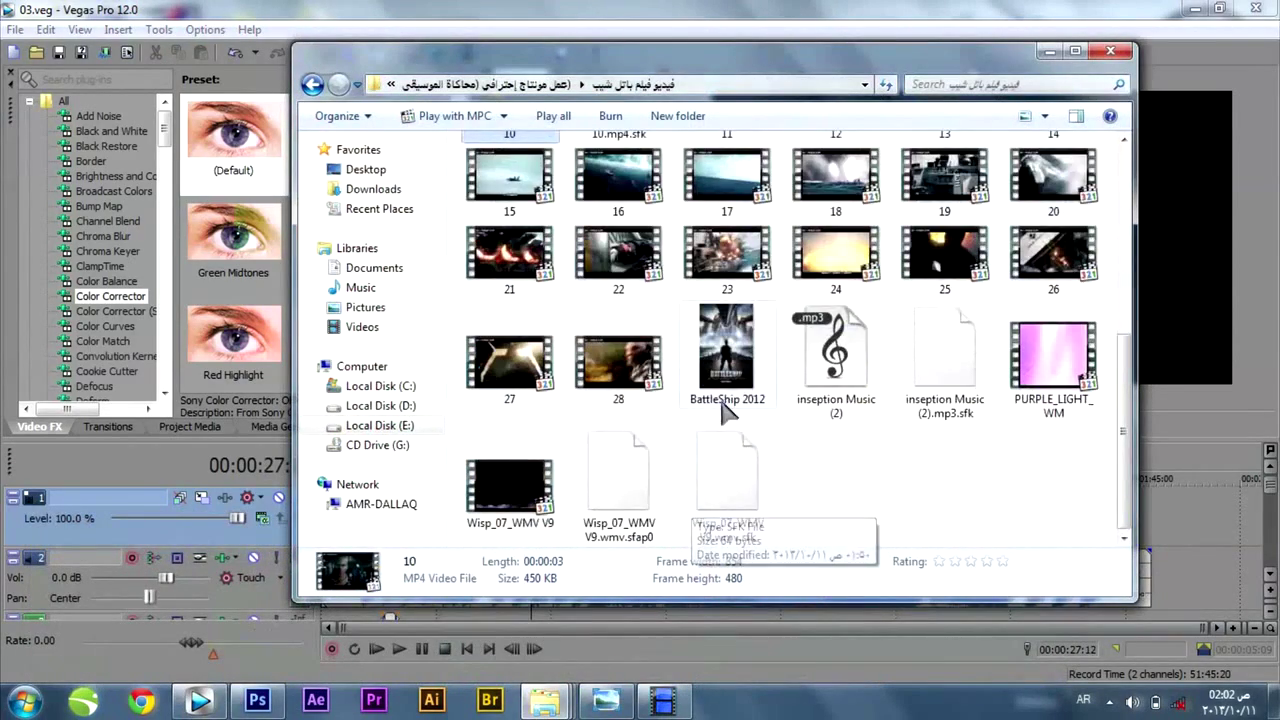
scroll(727, 410, up, 3)
drag(727, 398, 645, 580)
scroll(657, 575, up, 2)
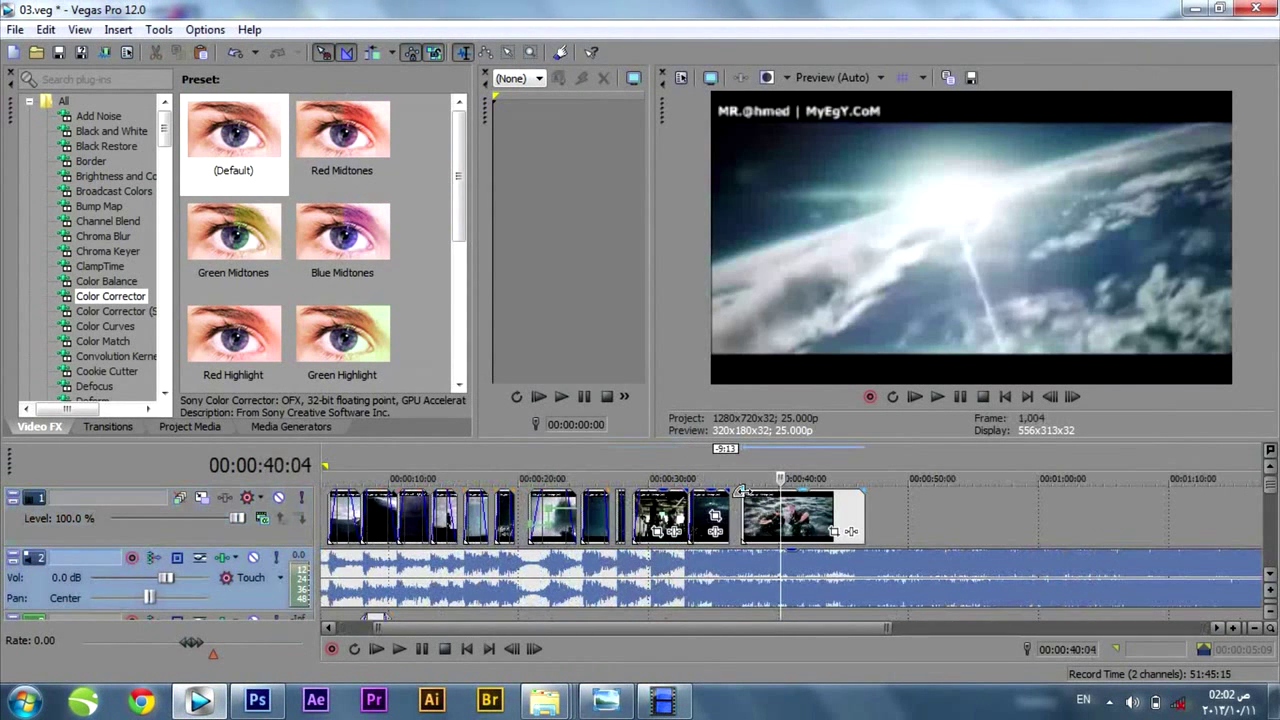
drag(740, 495, 728, 515)
- Preview the cut from 00:00:35:06, adjust clip 10's end slightly, and place clip 11 back directly against it
click(717, 468)
scroll(760, 528, up, 1)
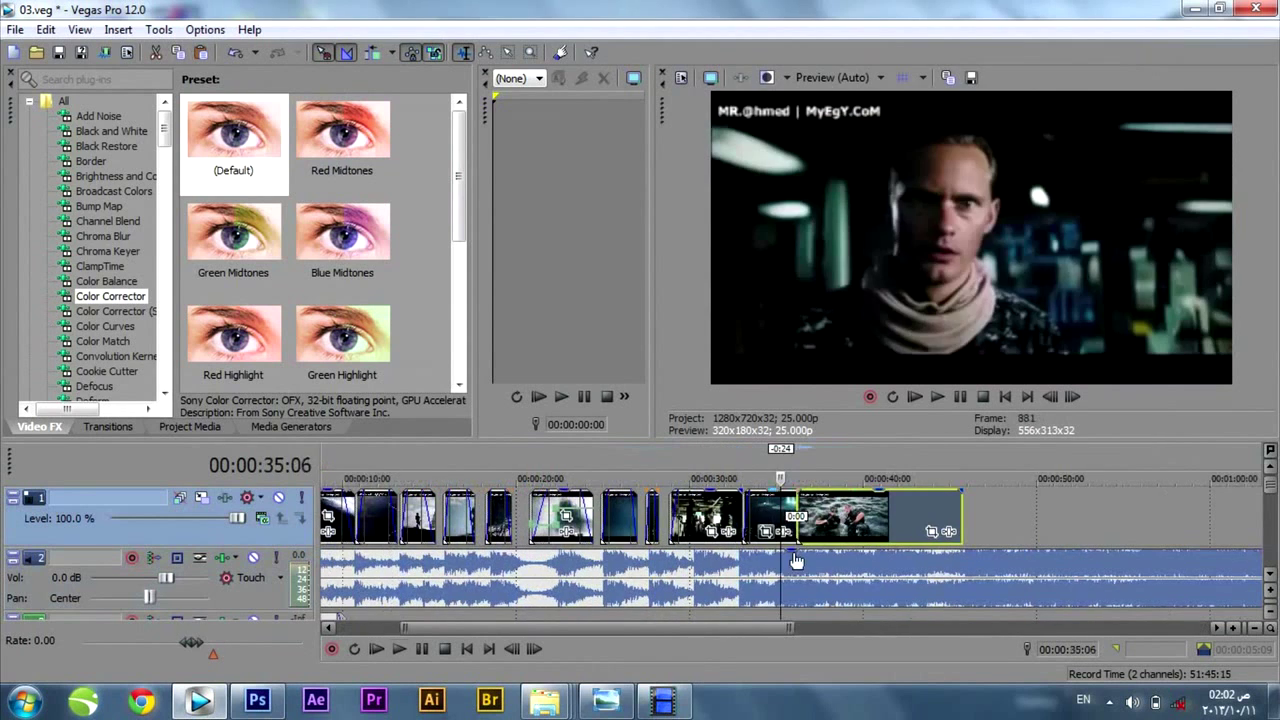
key(space)
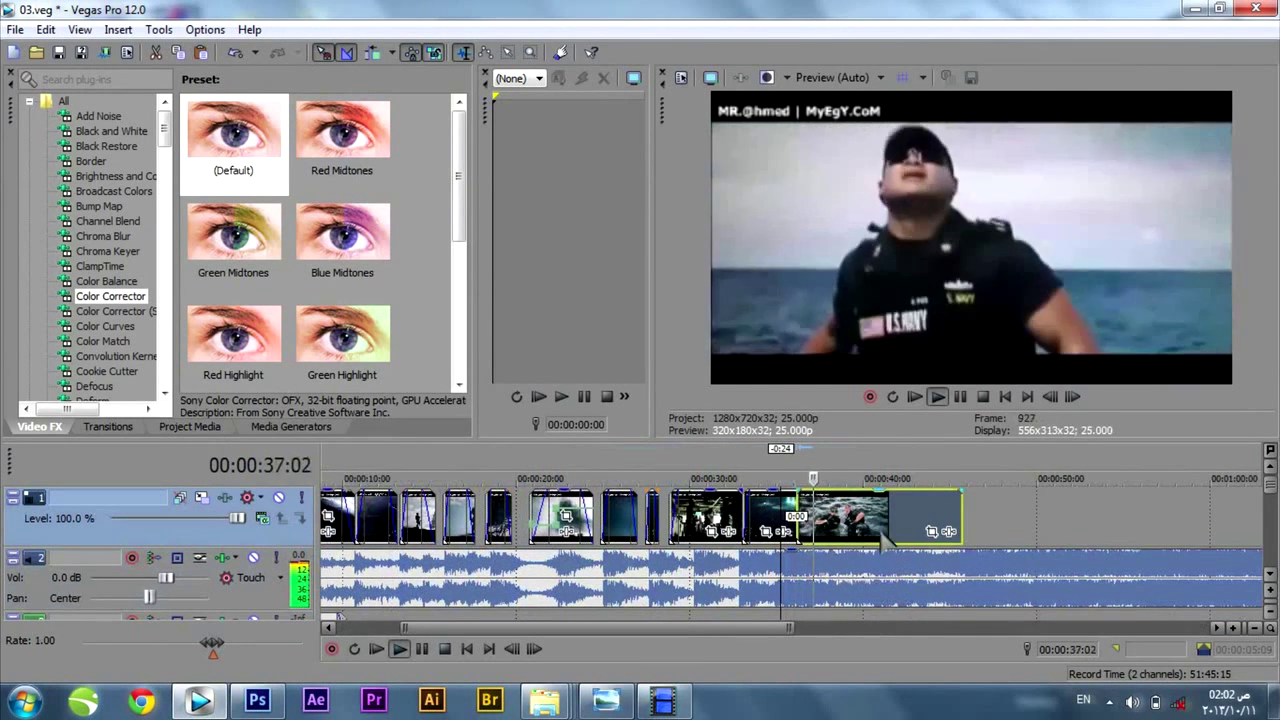
key(space)
drag(867, 522, 880, 522)
click(796, 503)
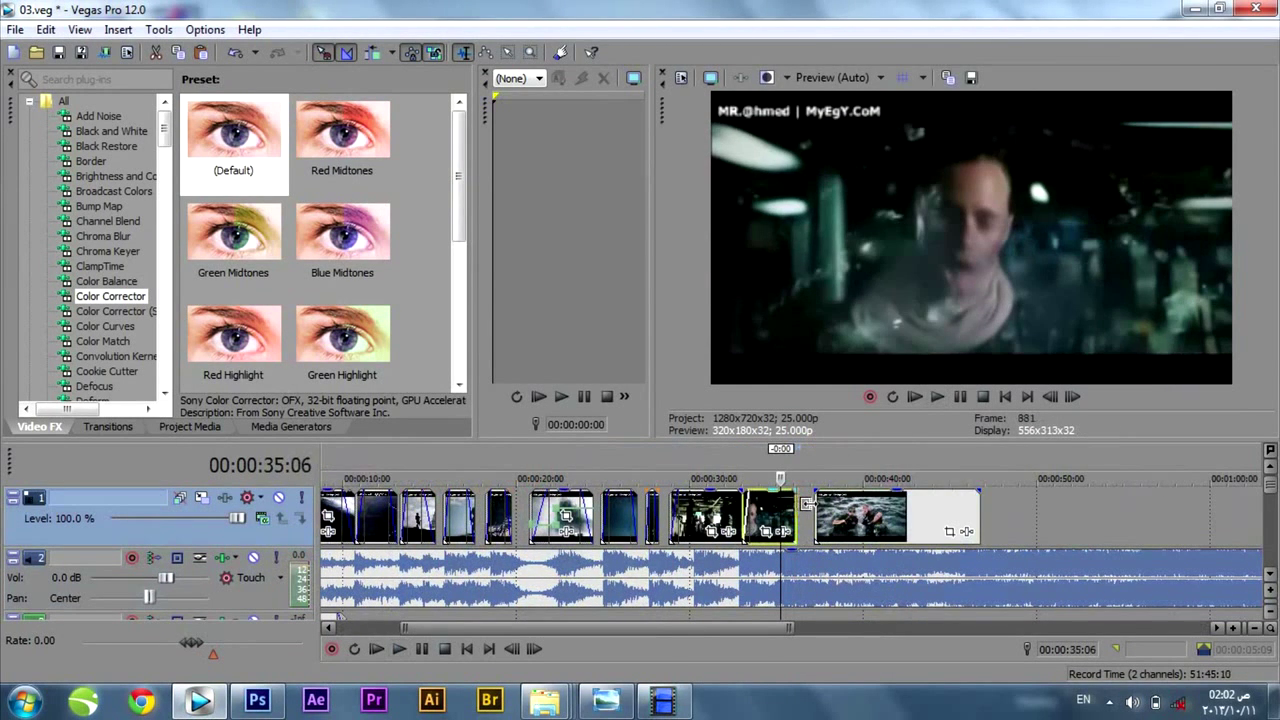
drag(797, 503, 798, 503)
click(842, 514)
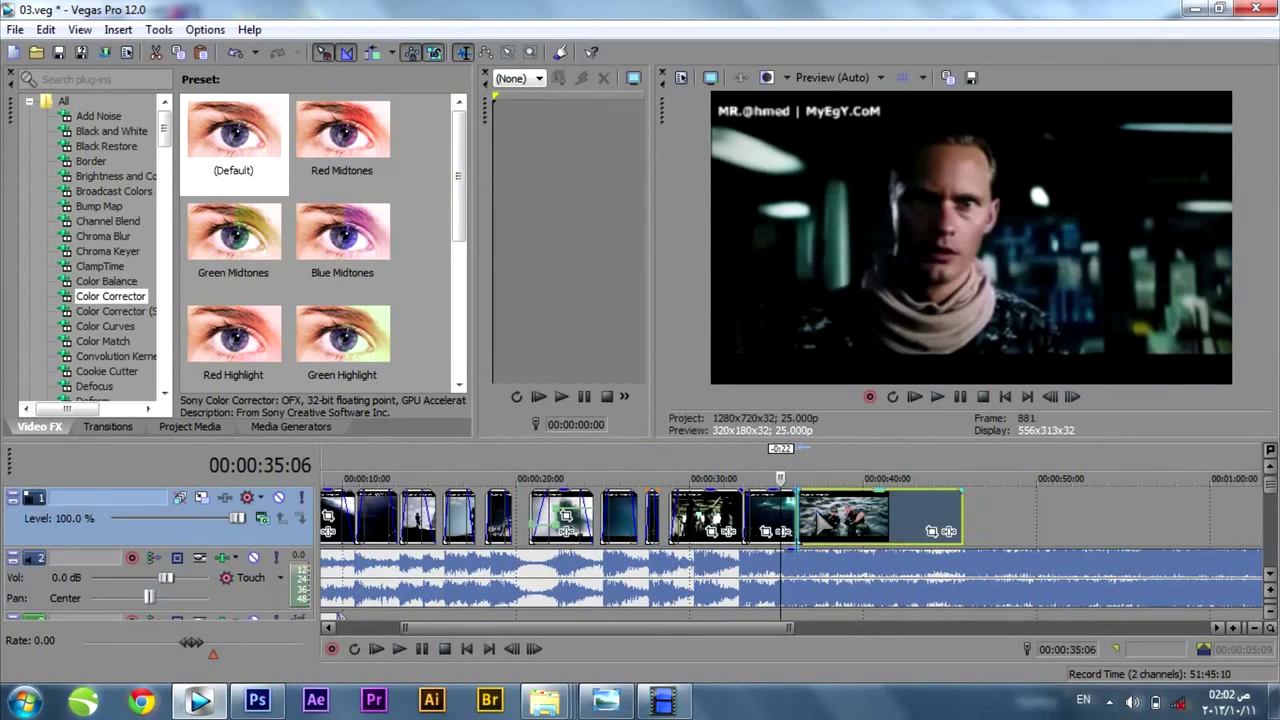
- Play the transition from clip 10 into clip 11 from 00:00:35:06 and check it against the music
key(space)
scroll(846, 578, up, 5)
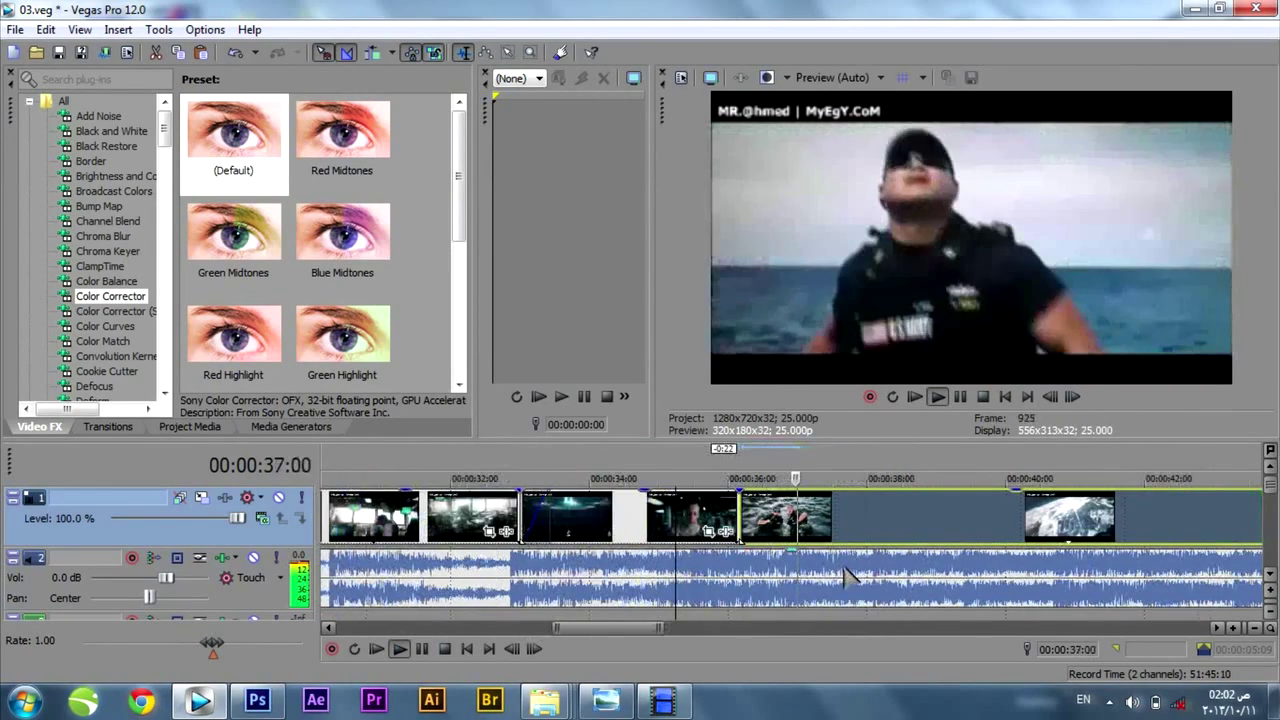
key(space)
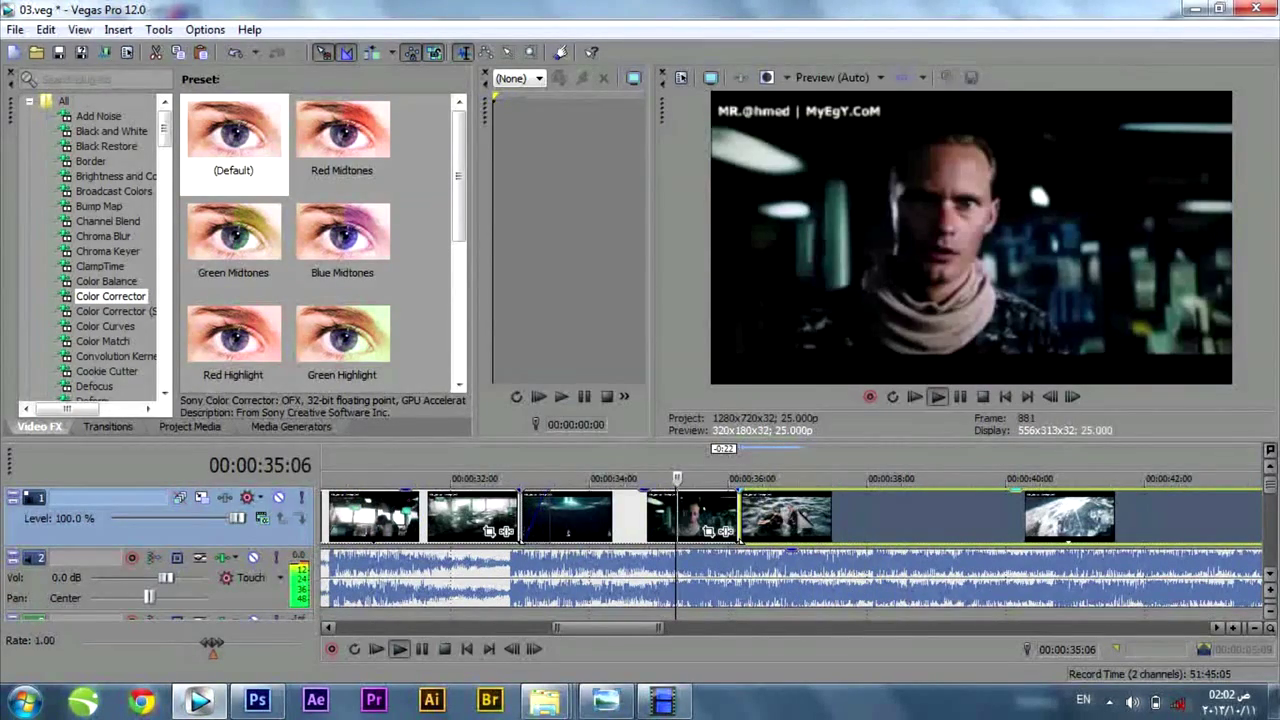
scroll(852, 545, down, 3)
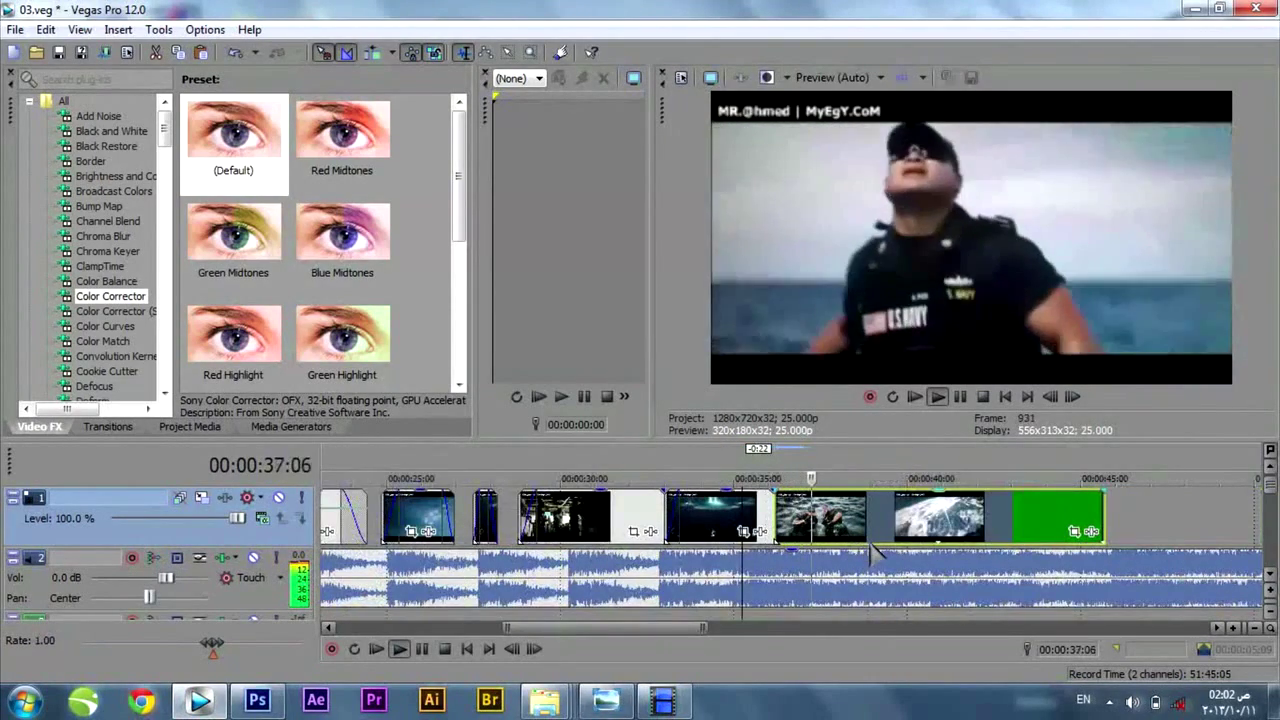
scroll(873, 552, down, 2)
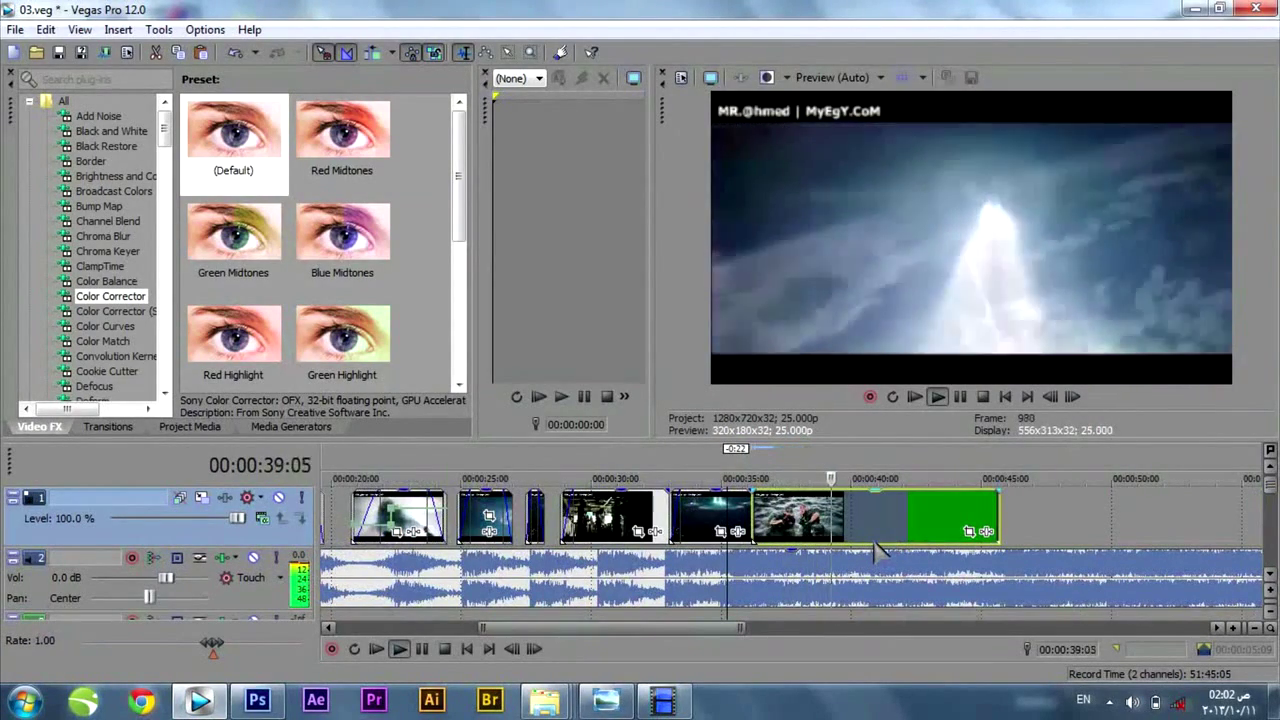
scroll(875, 552, down, 3)
key(space)
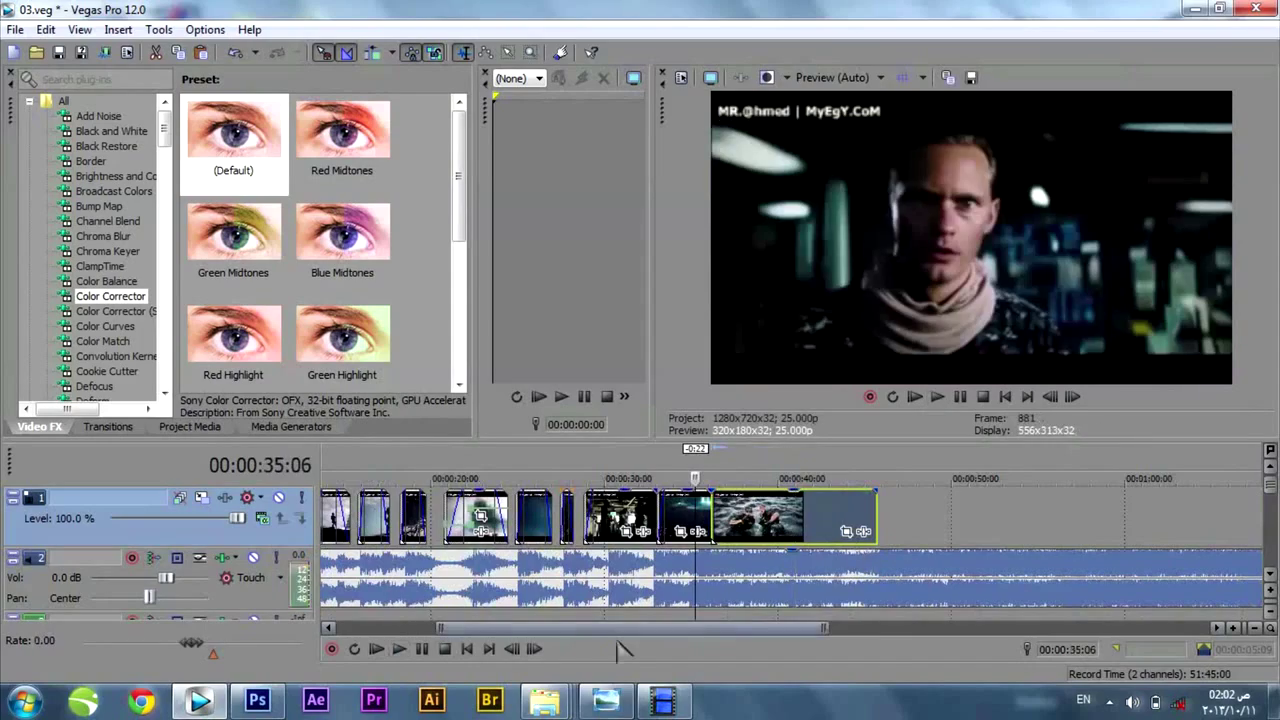
- Insert video file 12 from the clips folder after clip 11 on the video track and remove its audio event
click(544, 700)
scroll(950, 237, down, 3)
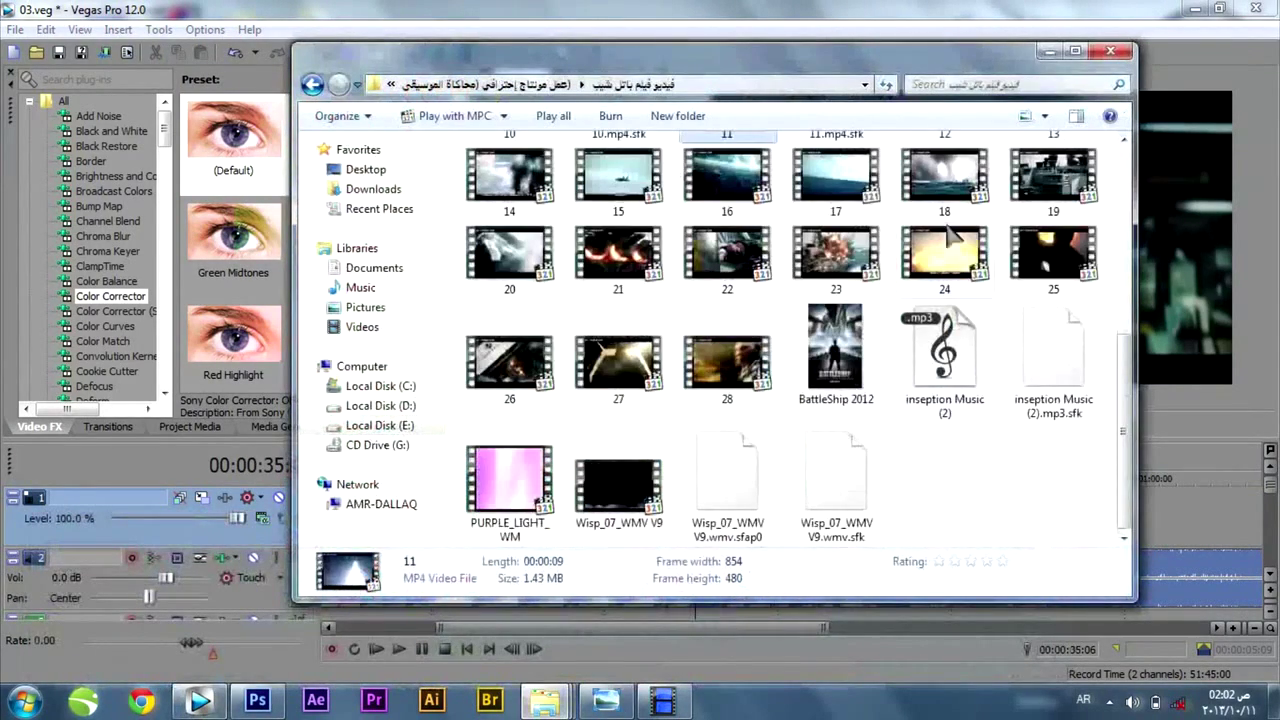
scroll(928, 360, up, 3)
drag(950, 447, 897, 536)
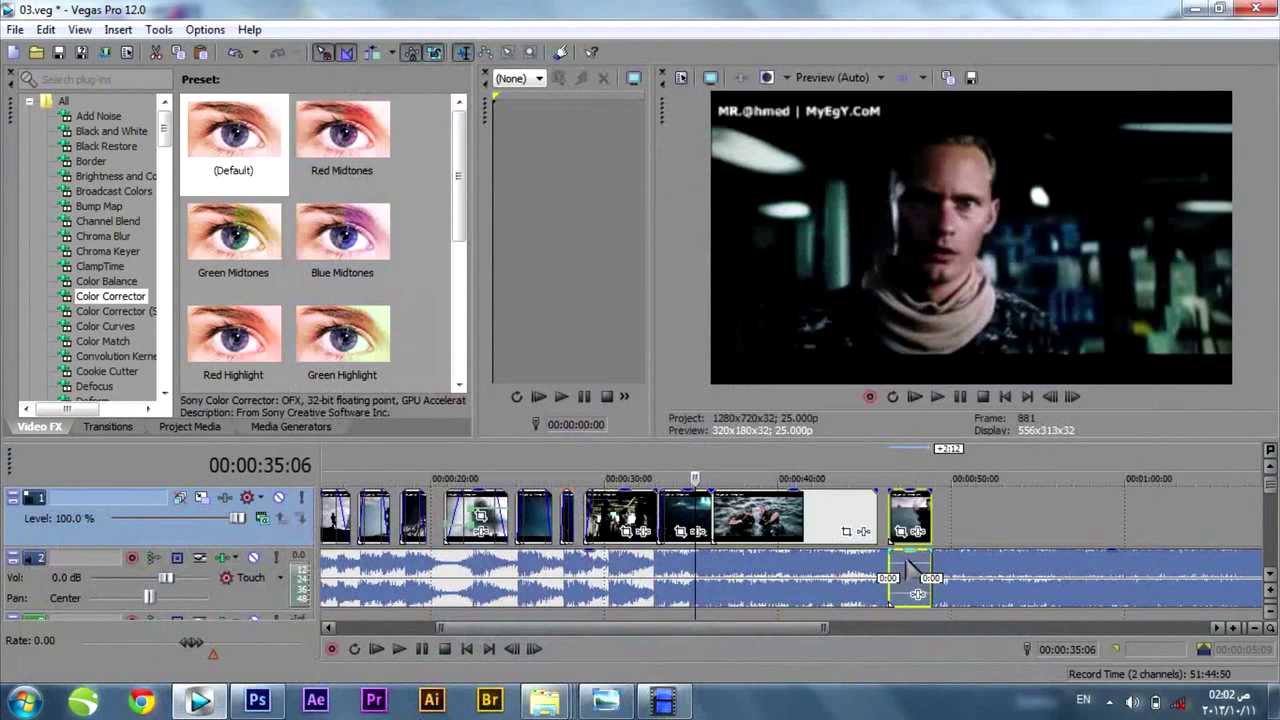
click(906, 578)
- Preview clip 12 from 00:00:45:18 and move it directly against the end of clip 11
click(880, 477)
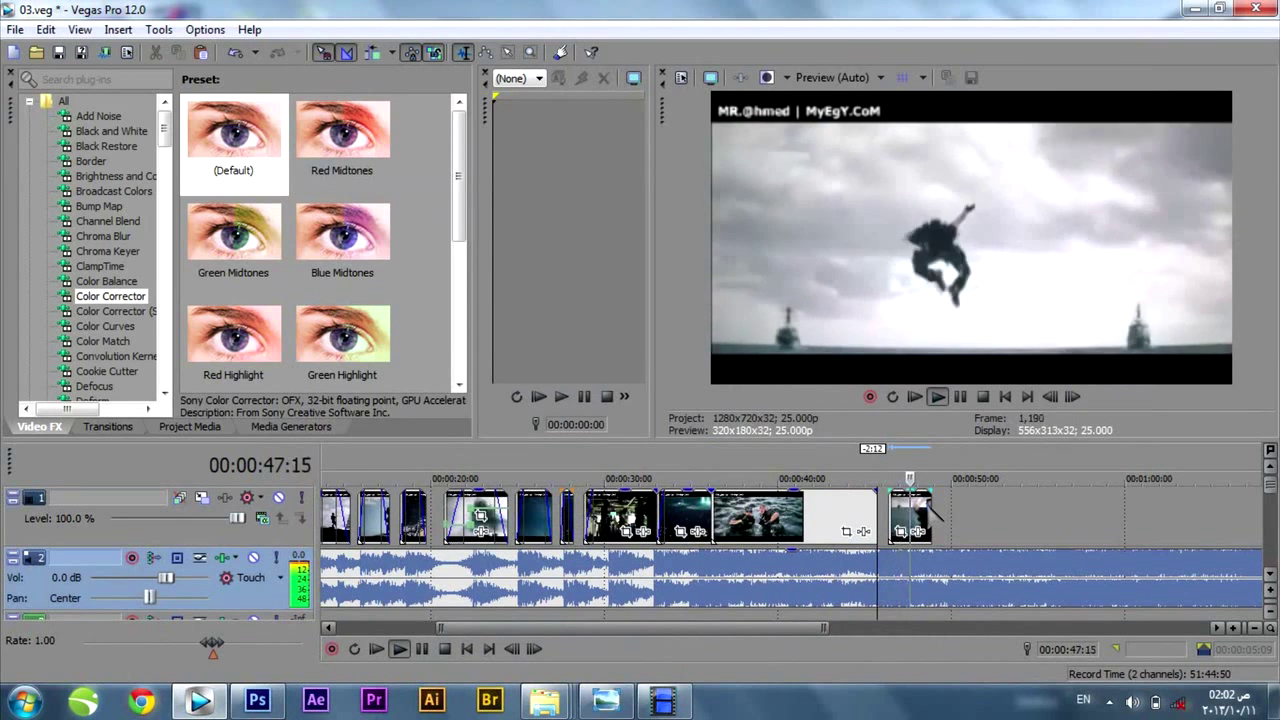
key(space)
drag(926, 506, 905, 506)
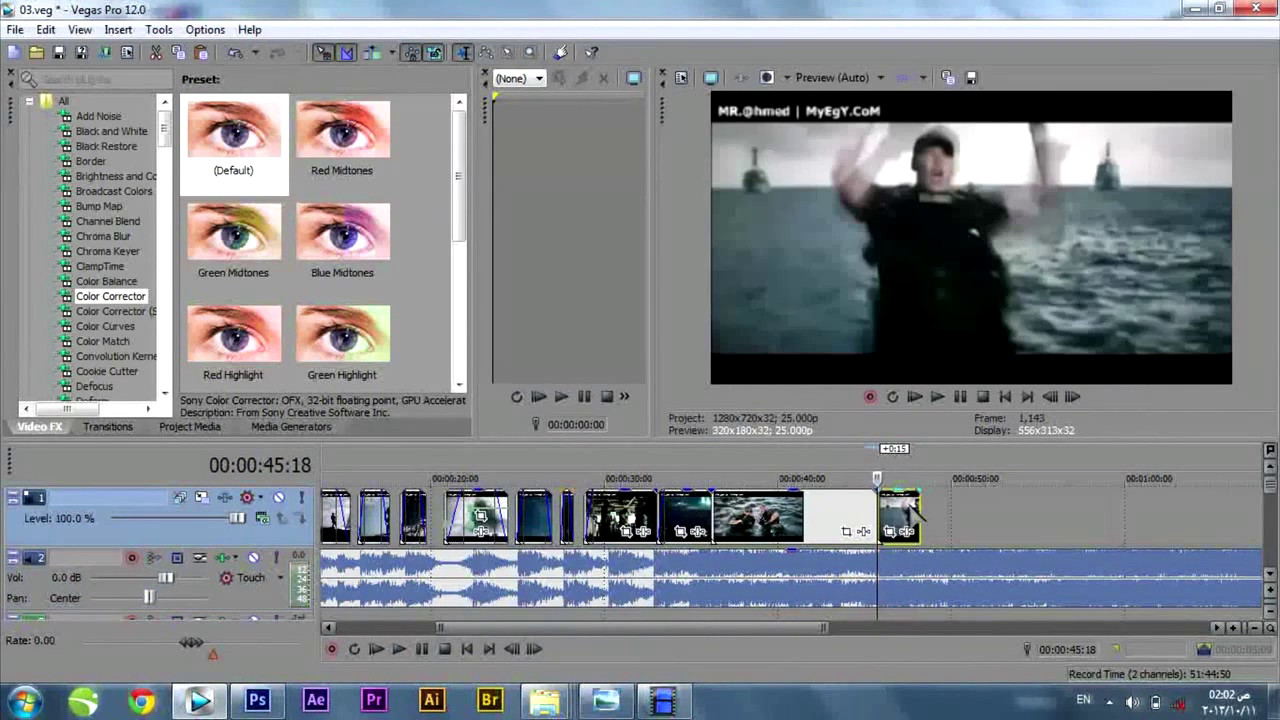
- Add a velocity envelope to clip 12
scroll(905, 510, up, 4)
right_click(823, 523)
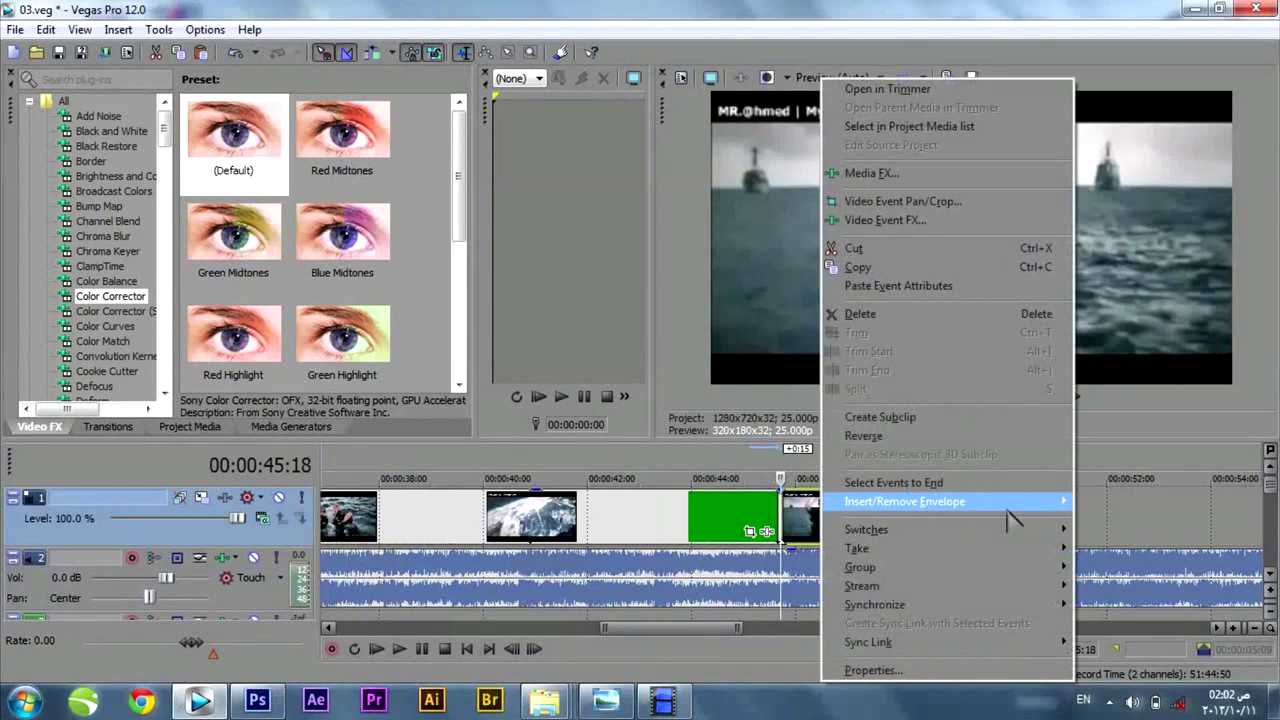
click(1115, 501)
scroll(850, 540, up, 3)
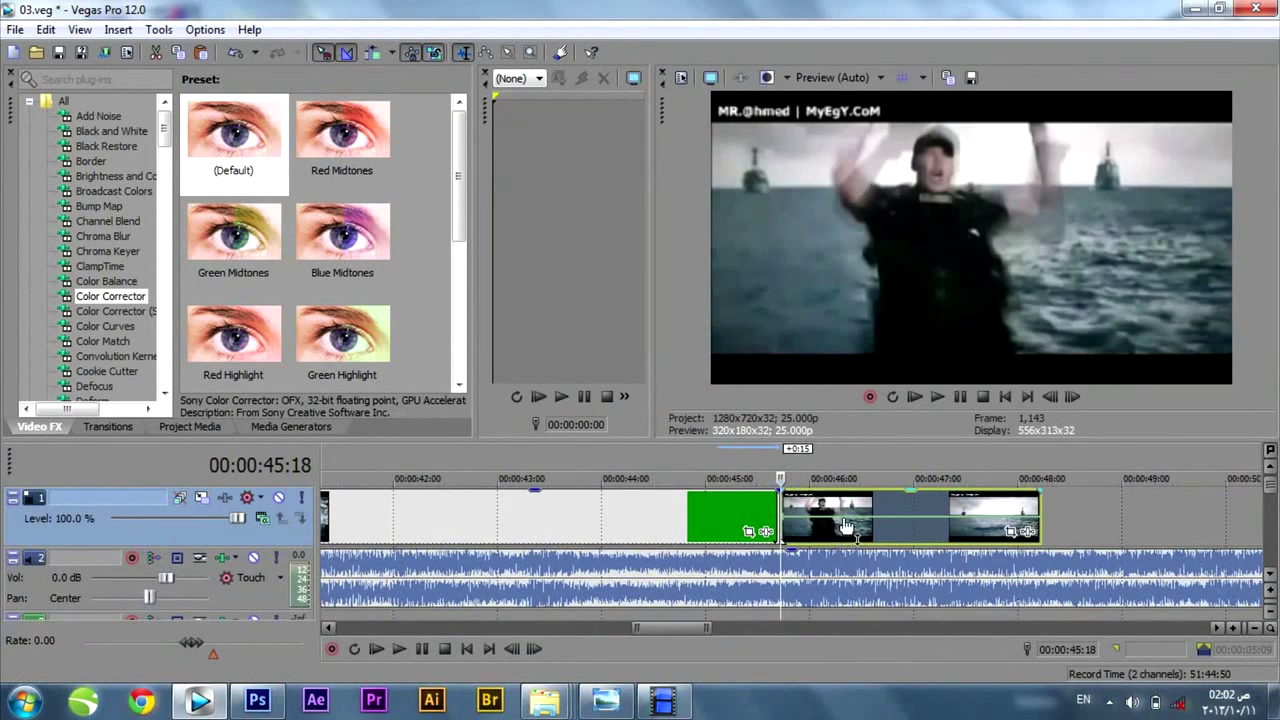
- Add velocity points on clip 12 between about 00:00:46:08 and 00:00:47:10, speeding up its opening and the section after 00:00:46:23
key(space)
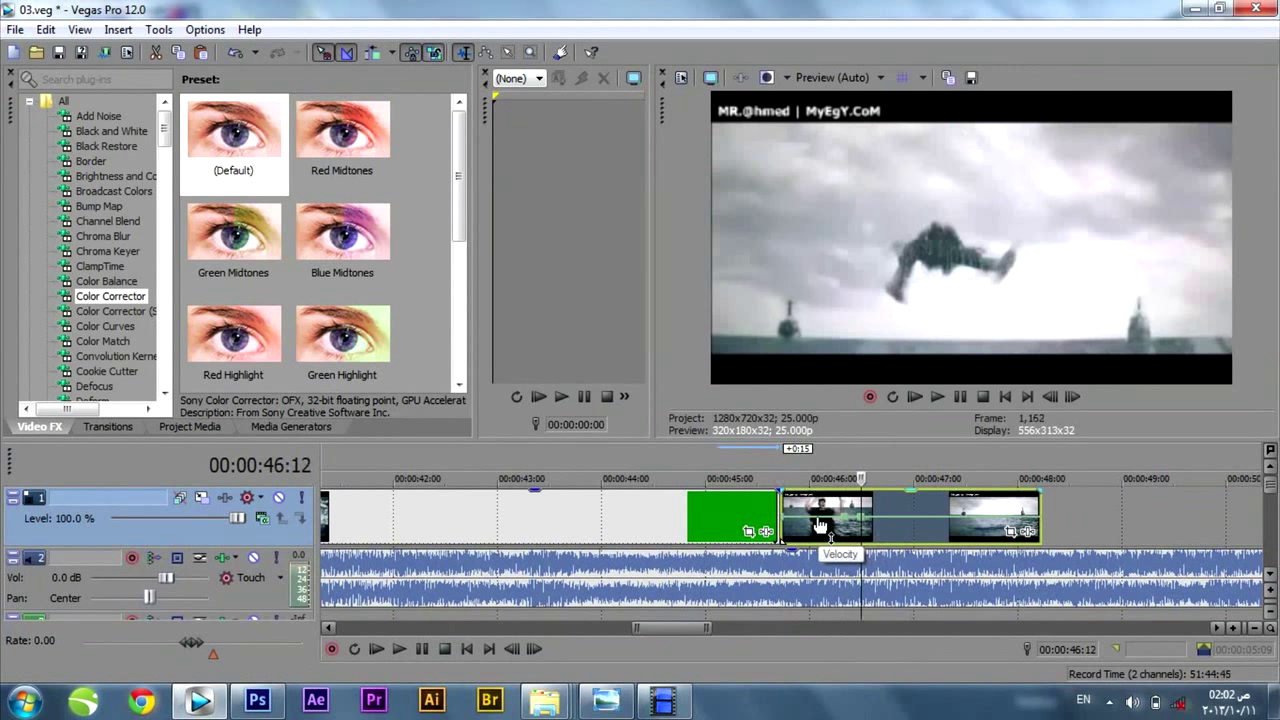
drag(820, 523, 850, 520)
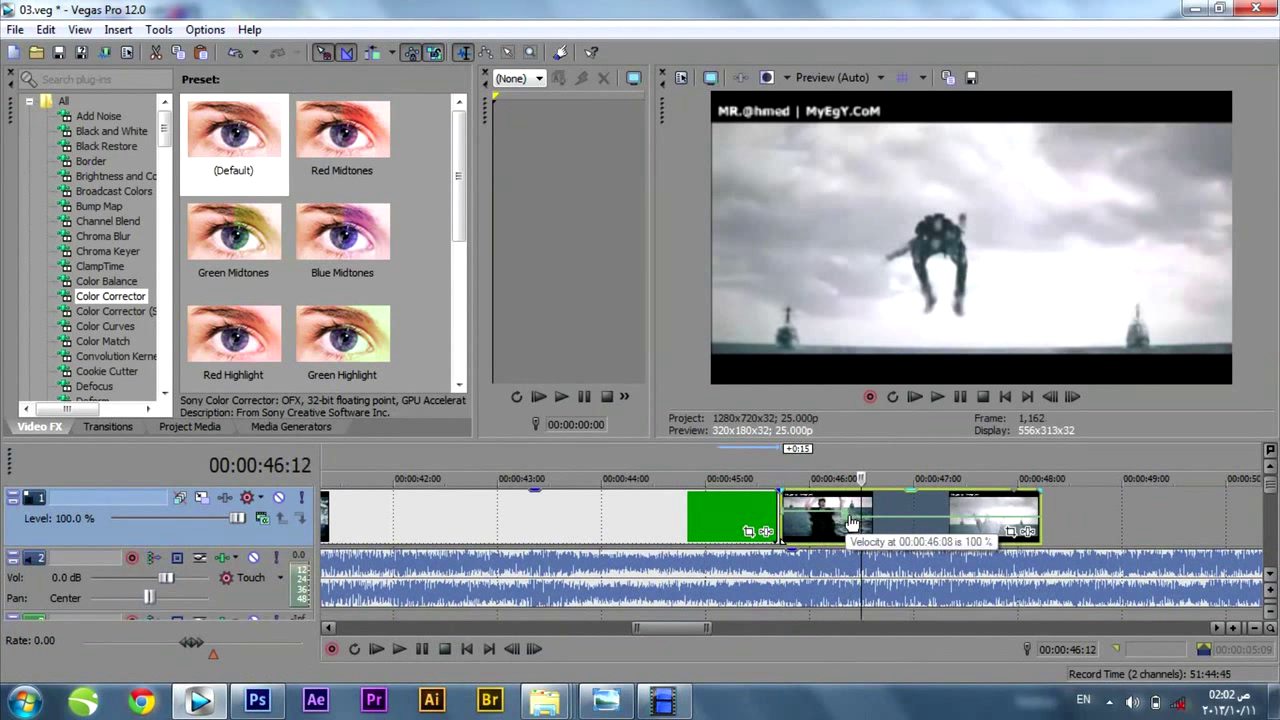
click(901, 522)
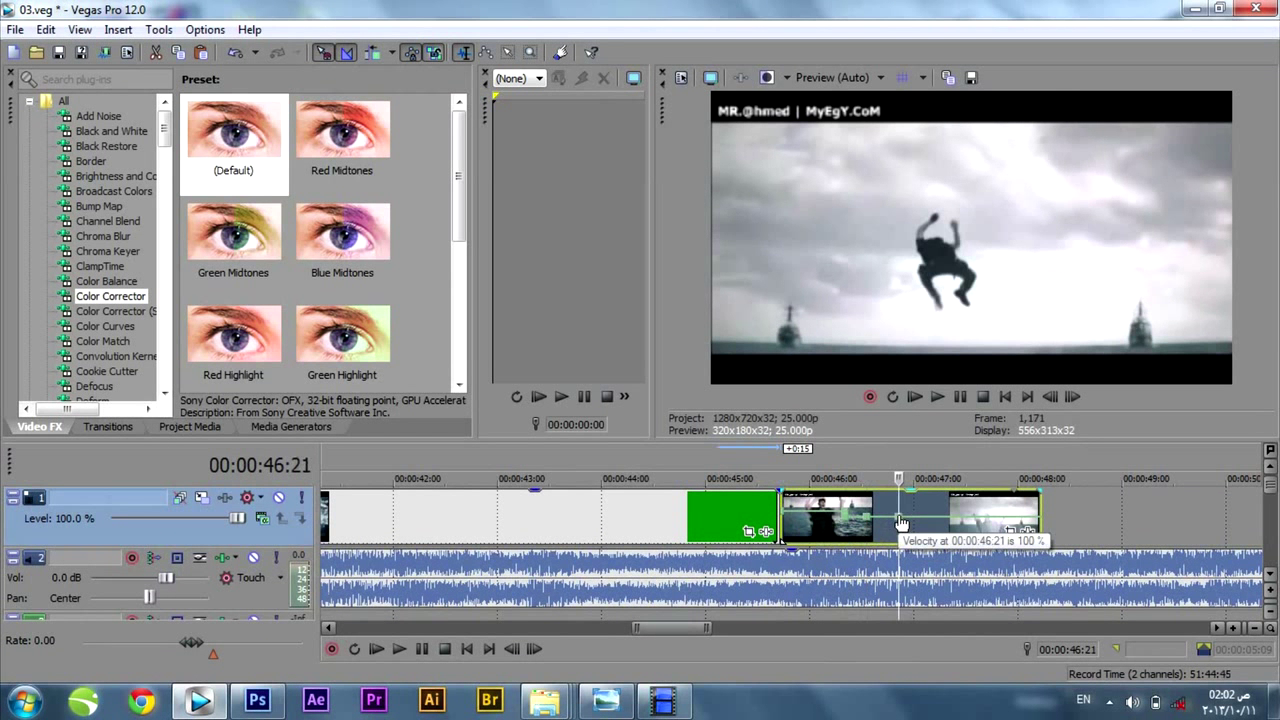
click(909, 522)
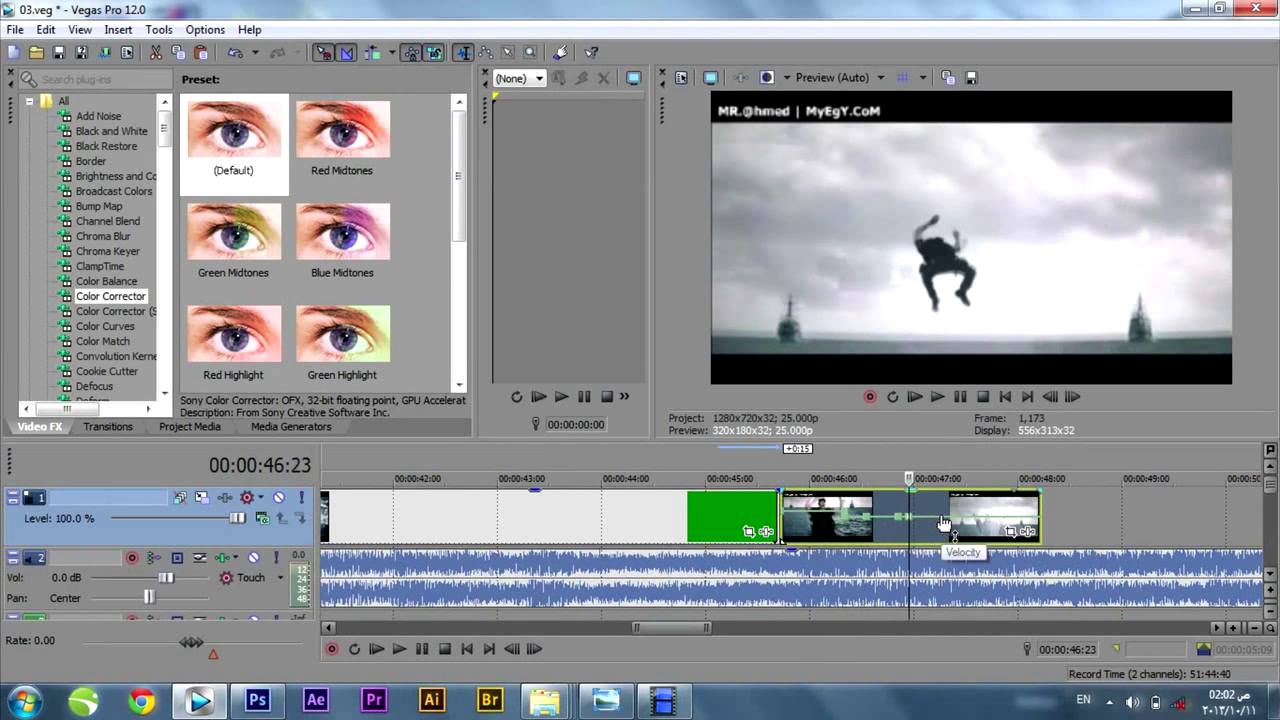
double_click(942, 519)
drag(901, 520, 913, 513)
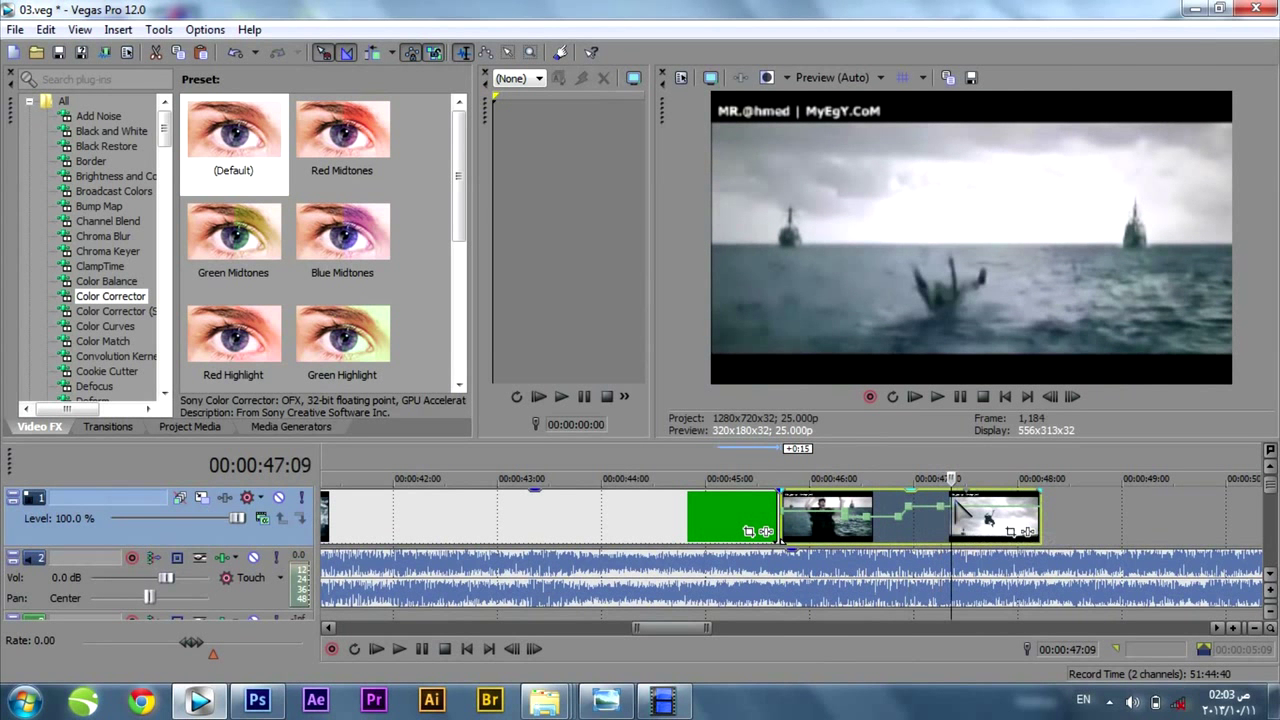
click(955, 507)
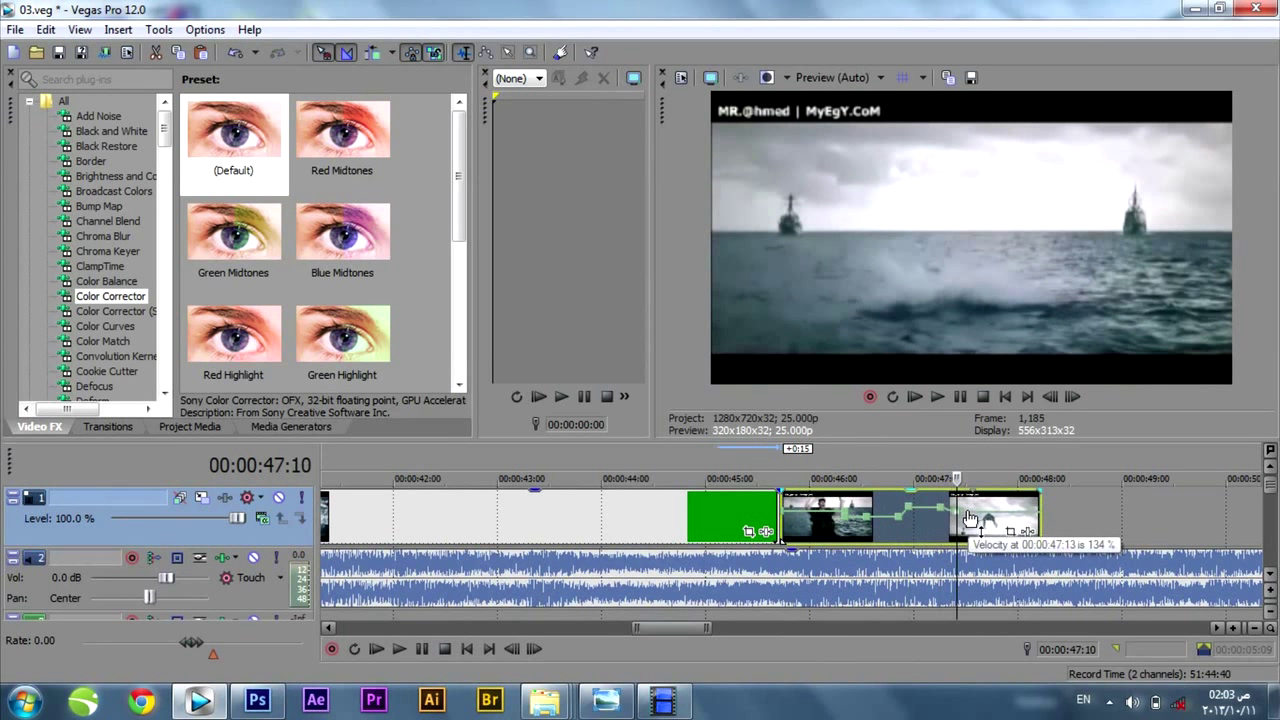
drag(970, 517, 926, 510)
- Play clip 12's speed changes from 00:00:45:13 and trim about 16 frames off the clip's end
key(space)
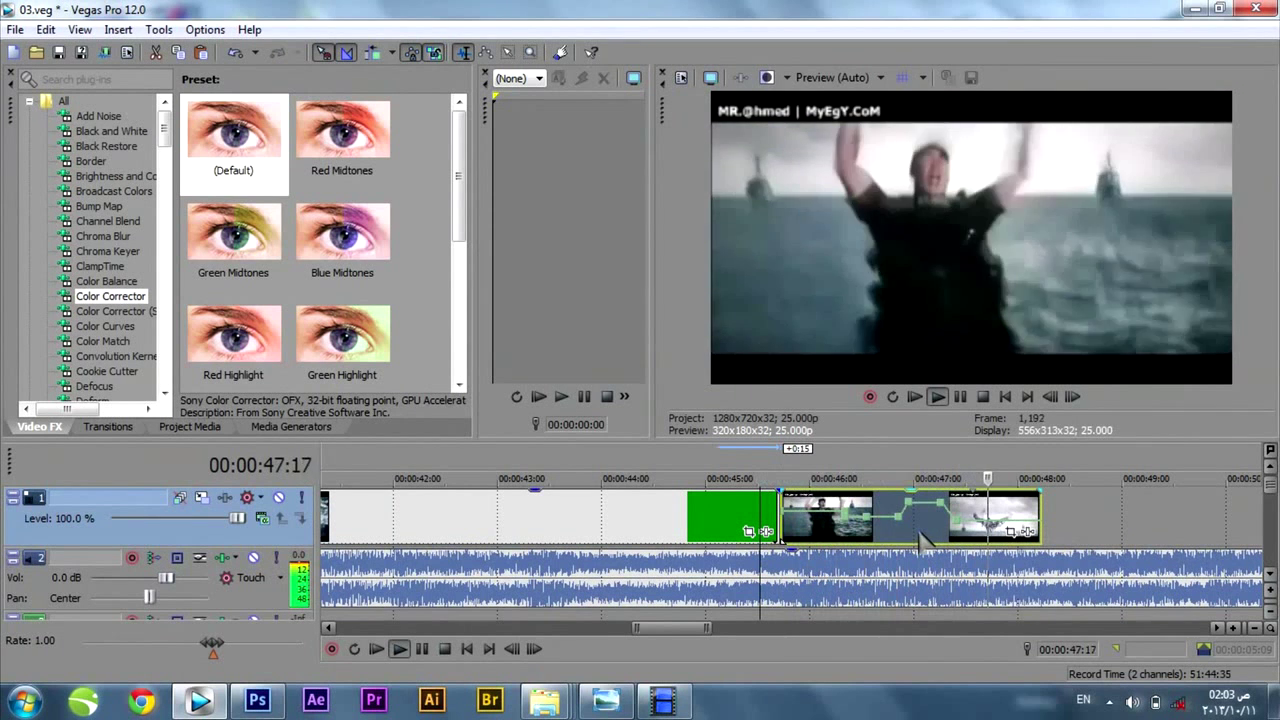
key(space)
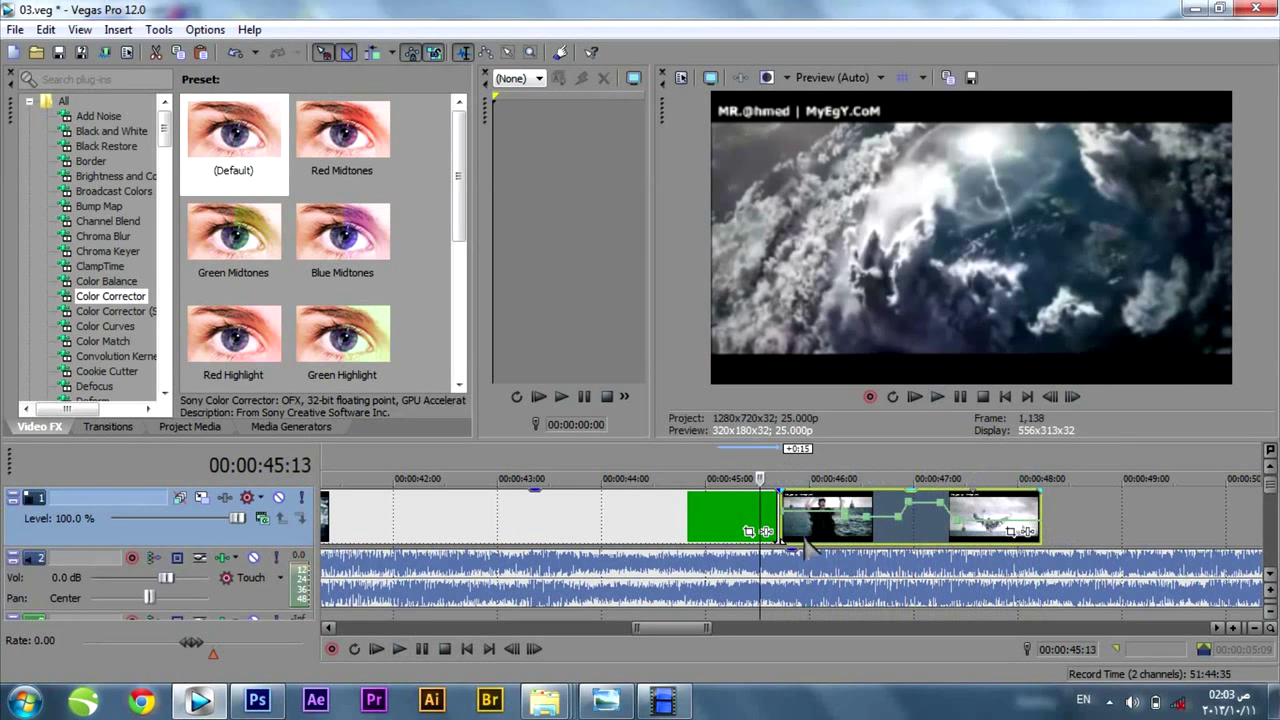
key(space)
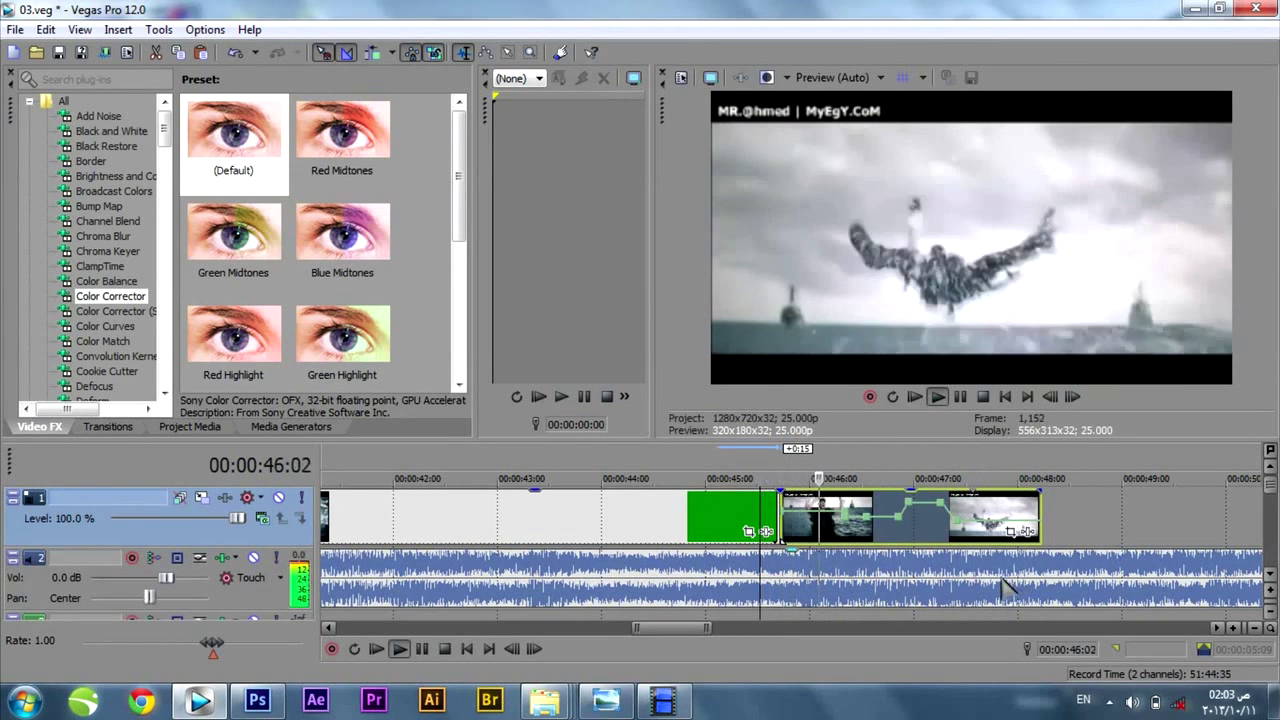
key(space)
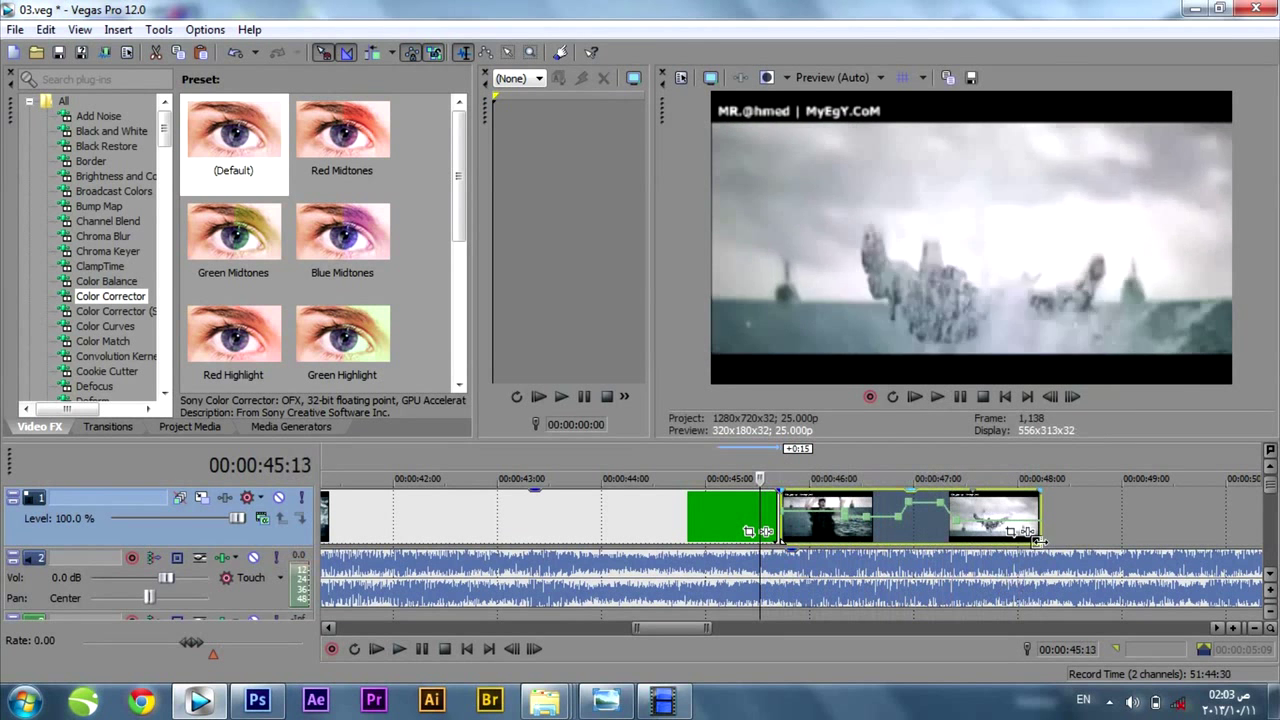
drag(1040, 507, 1027, 507)
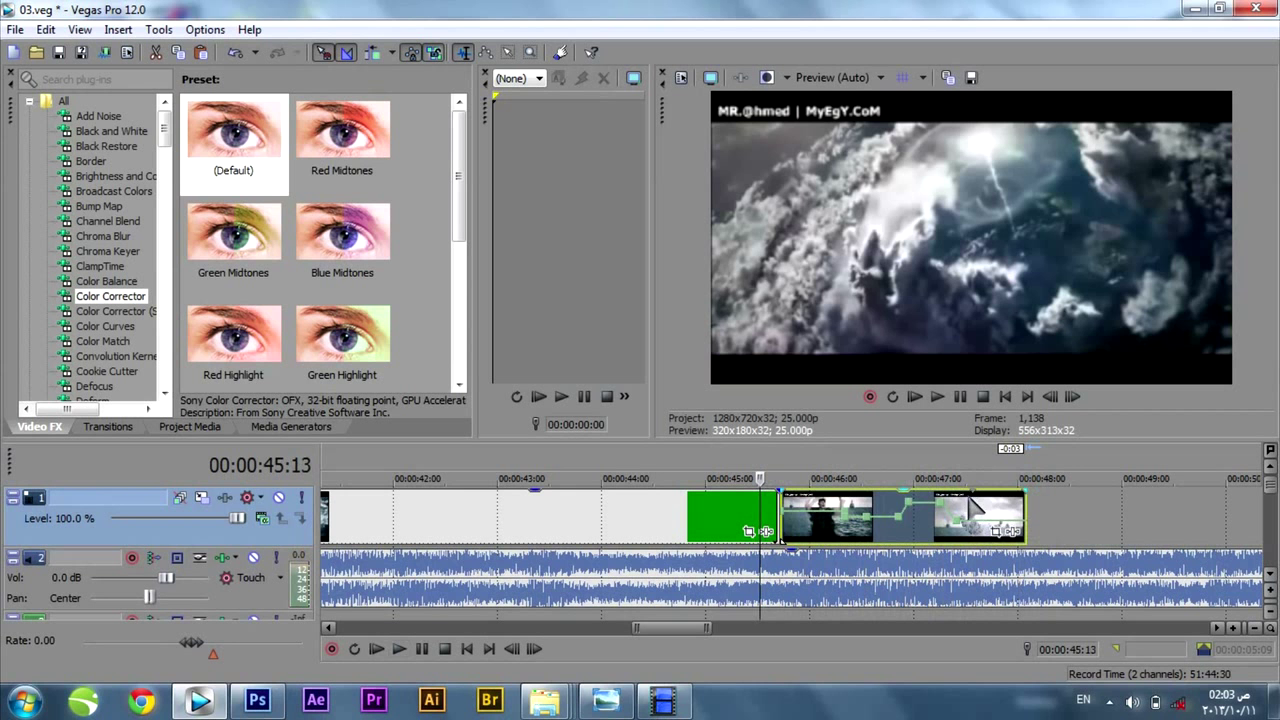
drag(1022, 504, 970, 505)
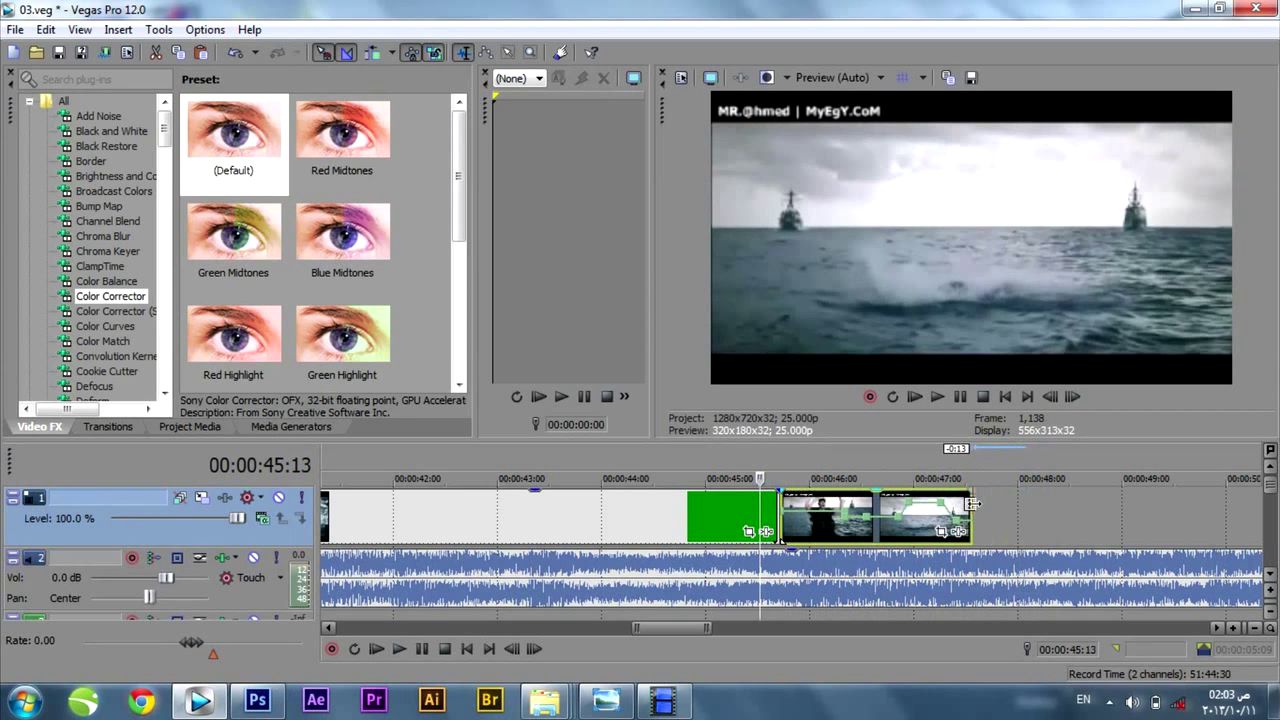
key(space)
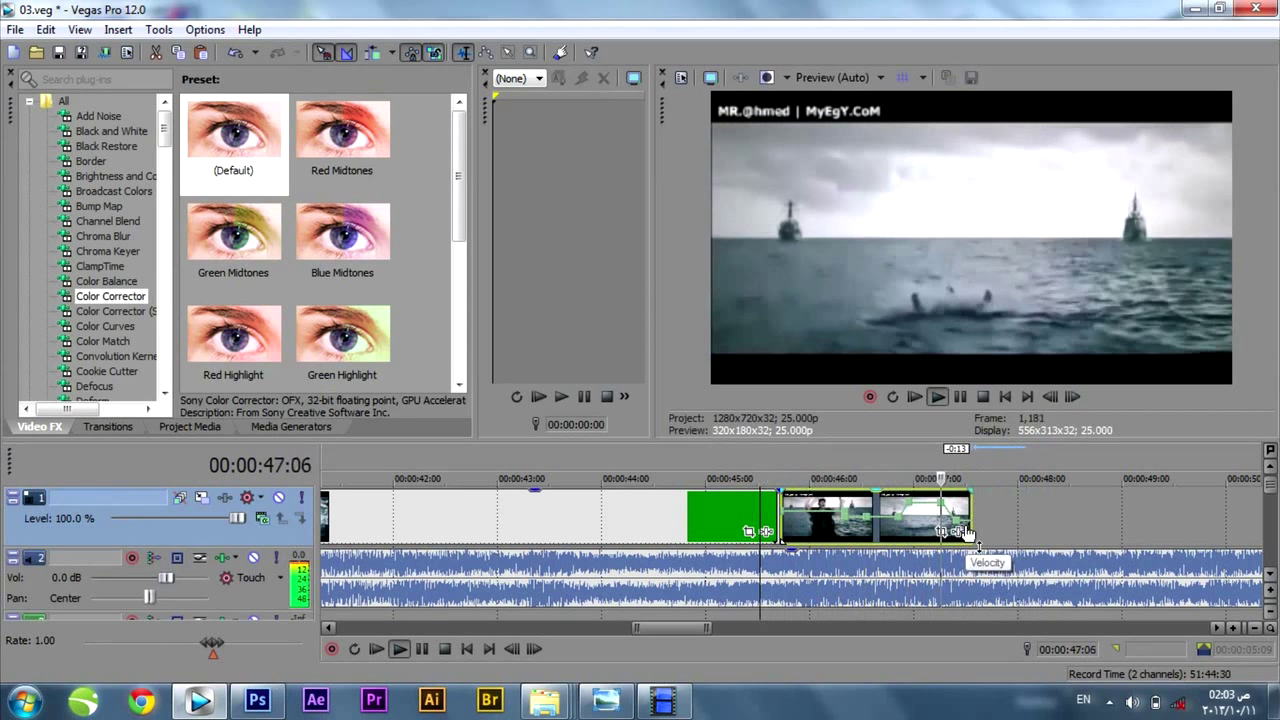
key(space)
- Insert video file 13 from the clips folder directly after clip 12 and remove its audio event
mouse_move(545, 700)
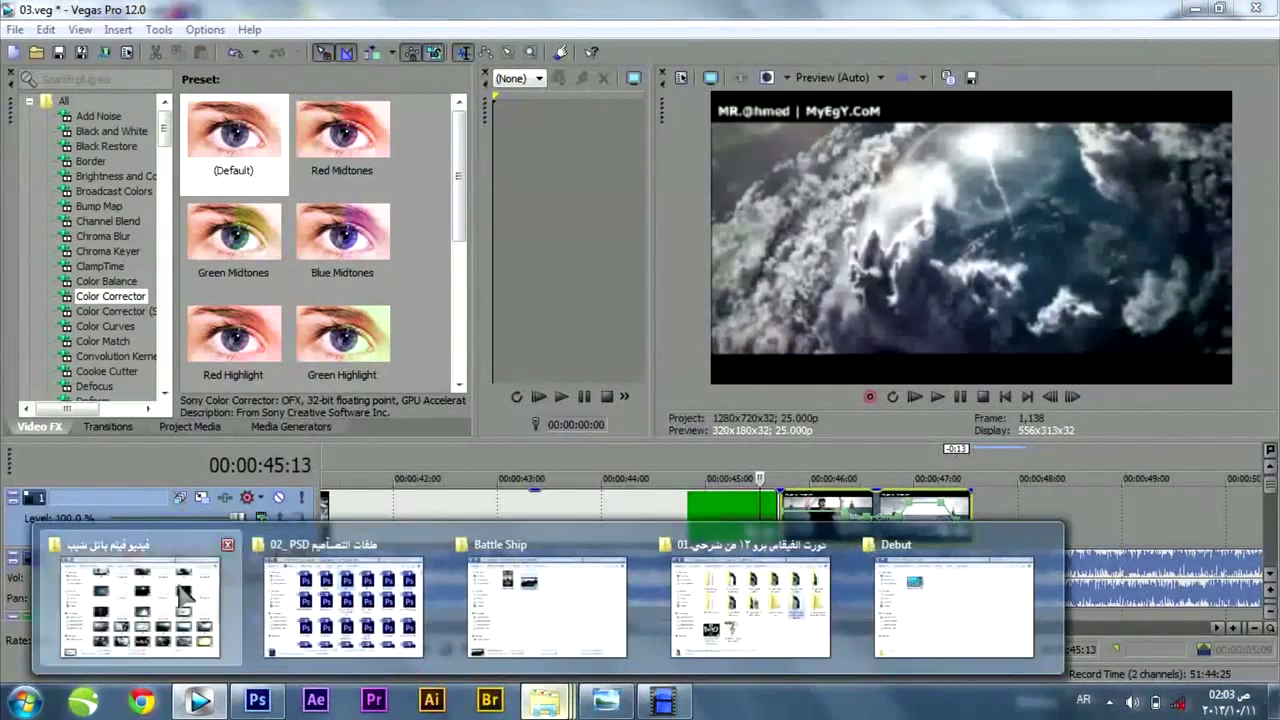
click(182, 596)
click(507, 462)
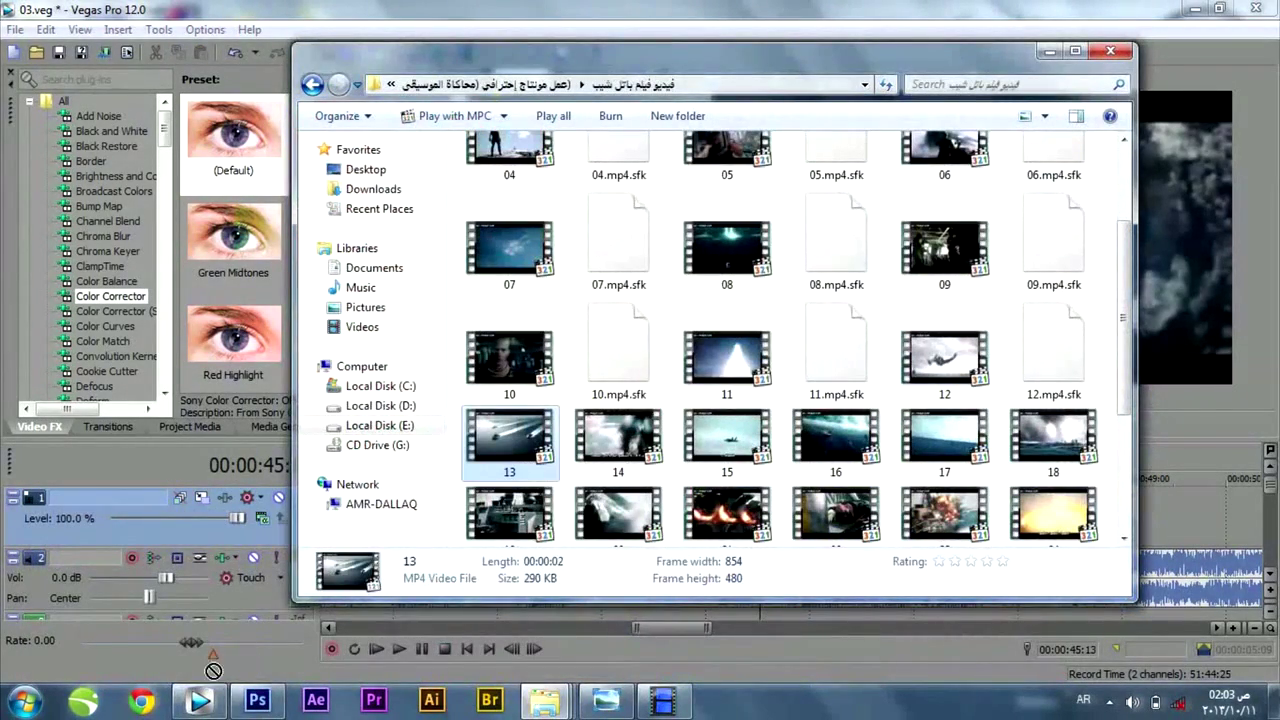
drag(213, 670, 1036, 524)
click(1063, 571)
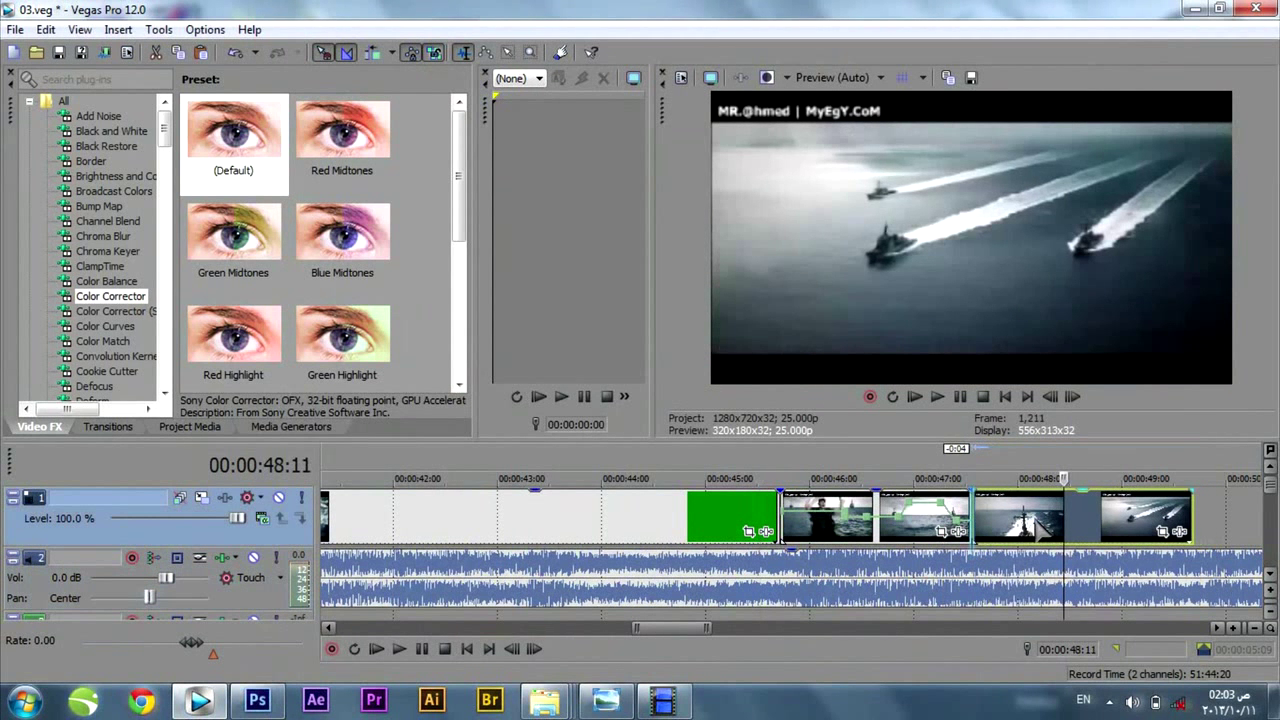
- Preview the cut from clip 12 into clip 13 from 00:00:47:12
click(965, 463)
key(space)
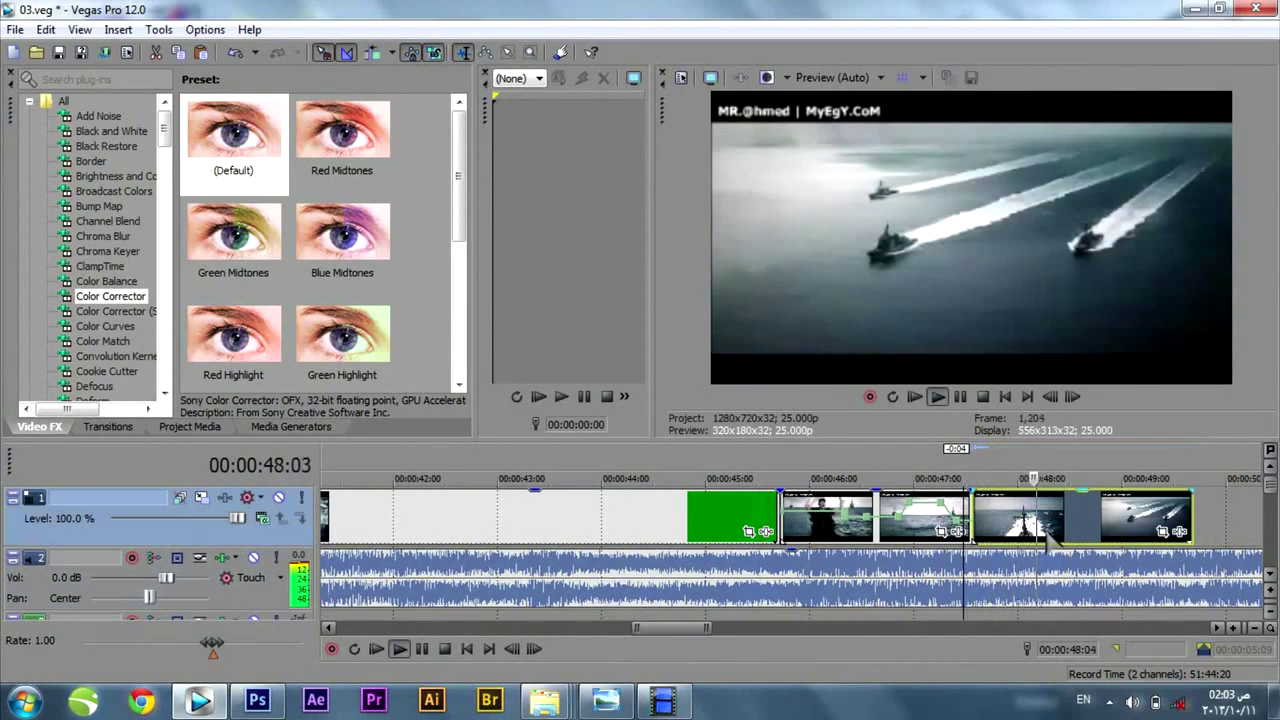
scroll(1088, 566, down, 3)
key(space)
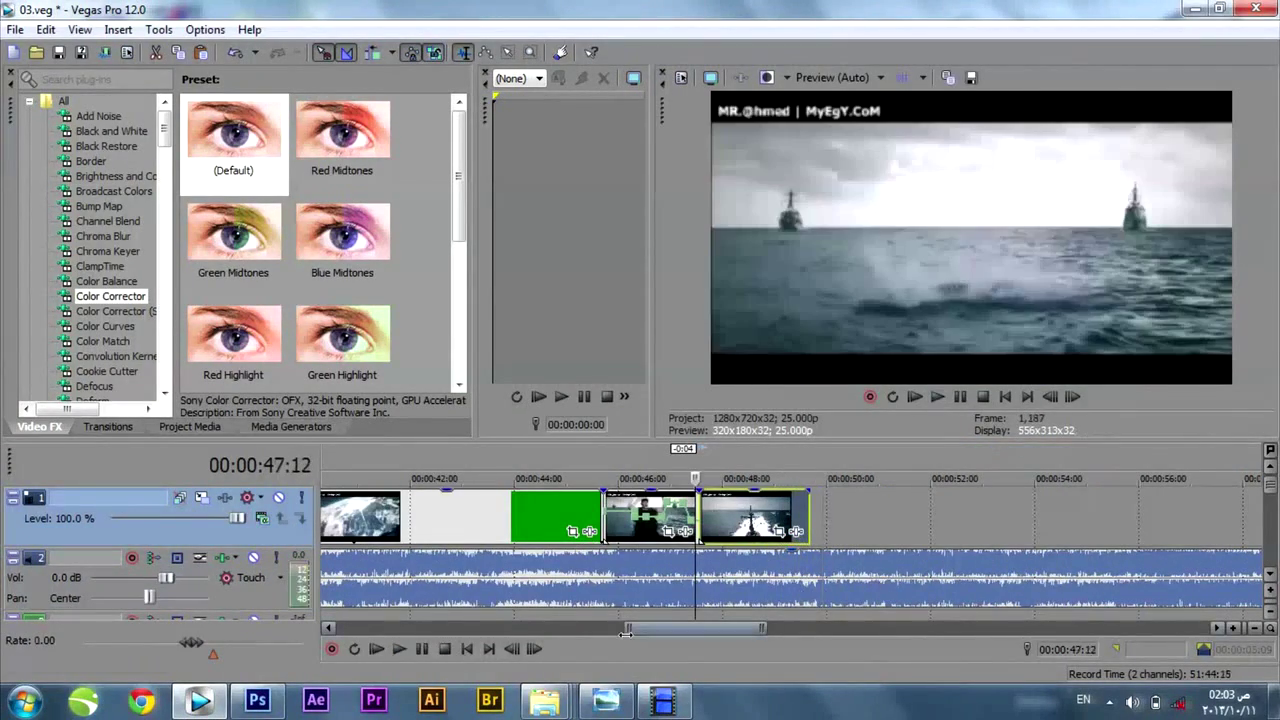
- Insert video file 14 from the clips folder directly after clip 13 and delete its audio event
click(546, 701)
click(205, 613)
scroll(897, 485, down, 2)
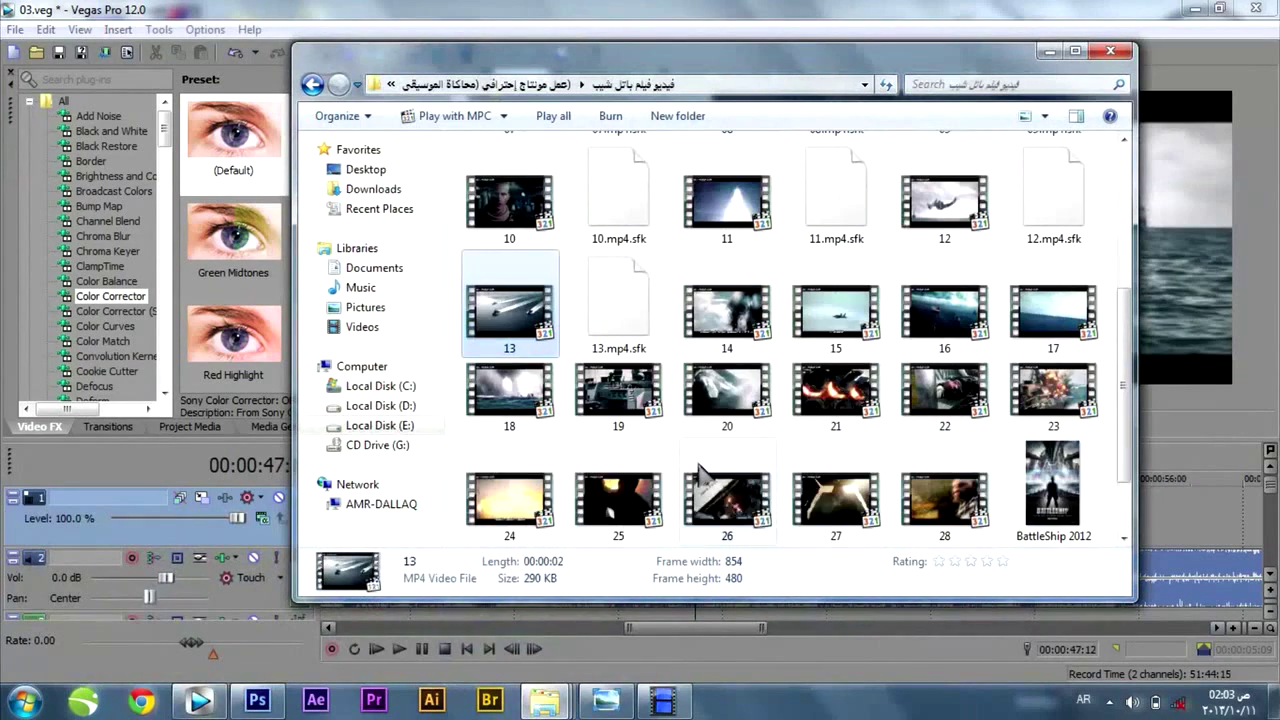
drag(728, 318, 883, 524)
click(873, 580)
key(Delete)
- Play clip 14 through to its end from 00:00:49:08 and check it against the music
click(791, 465)
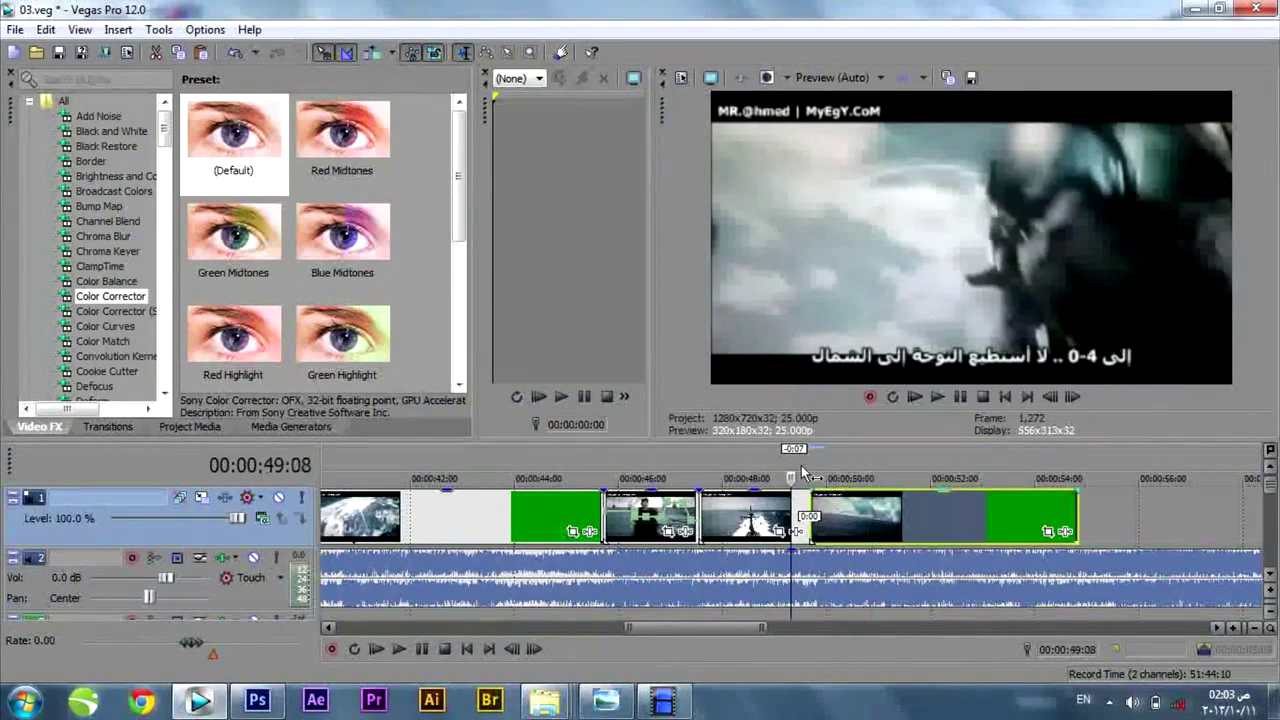
key(space)
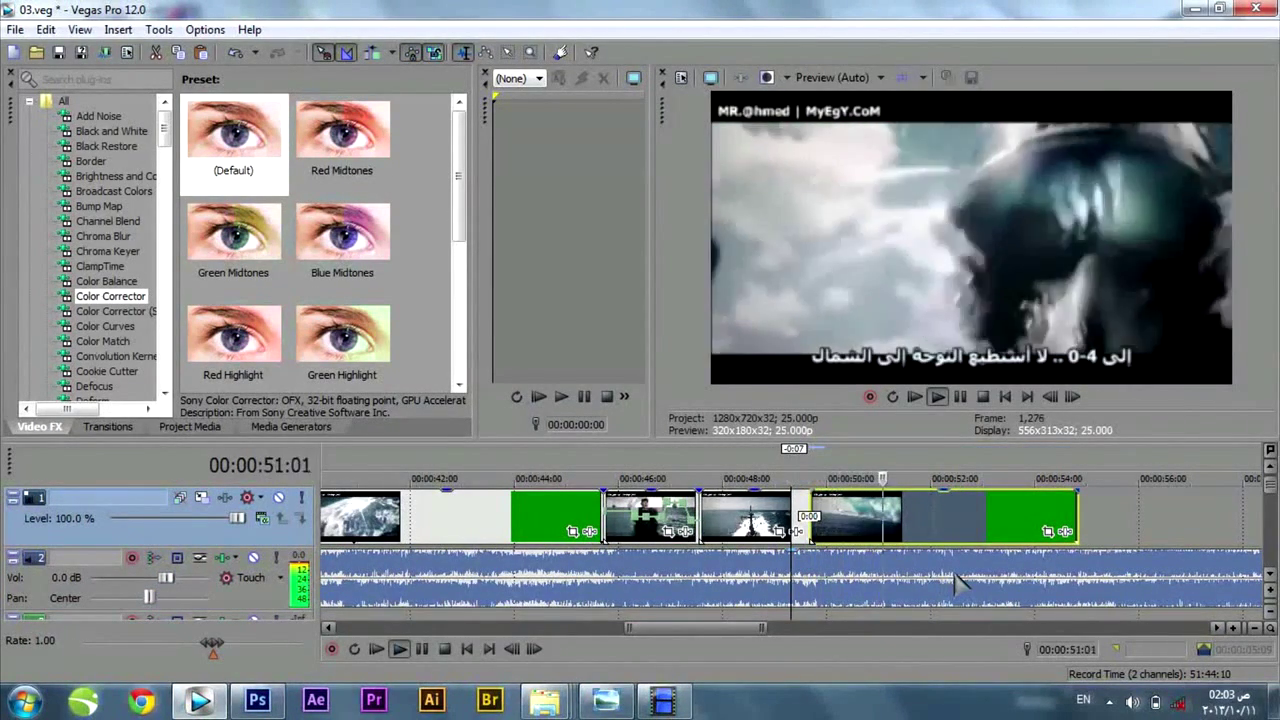
scroll(955, 580, down, 3)
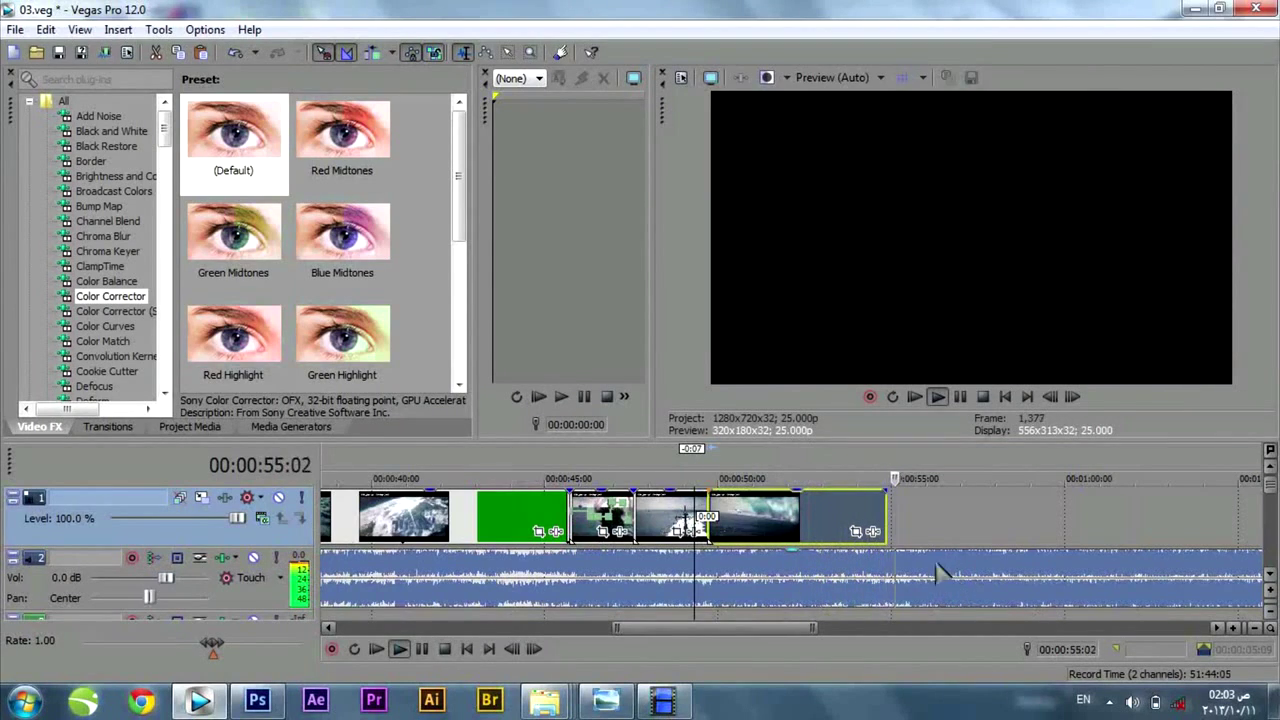
key(space)
- Insert video file 15 from the clips folder after clip 14 on the video track and remove its audio event
mouse_move(543, 705)
click(754, 612)
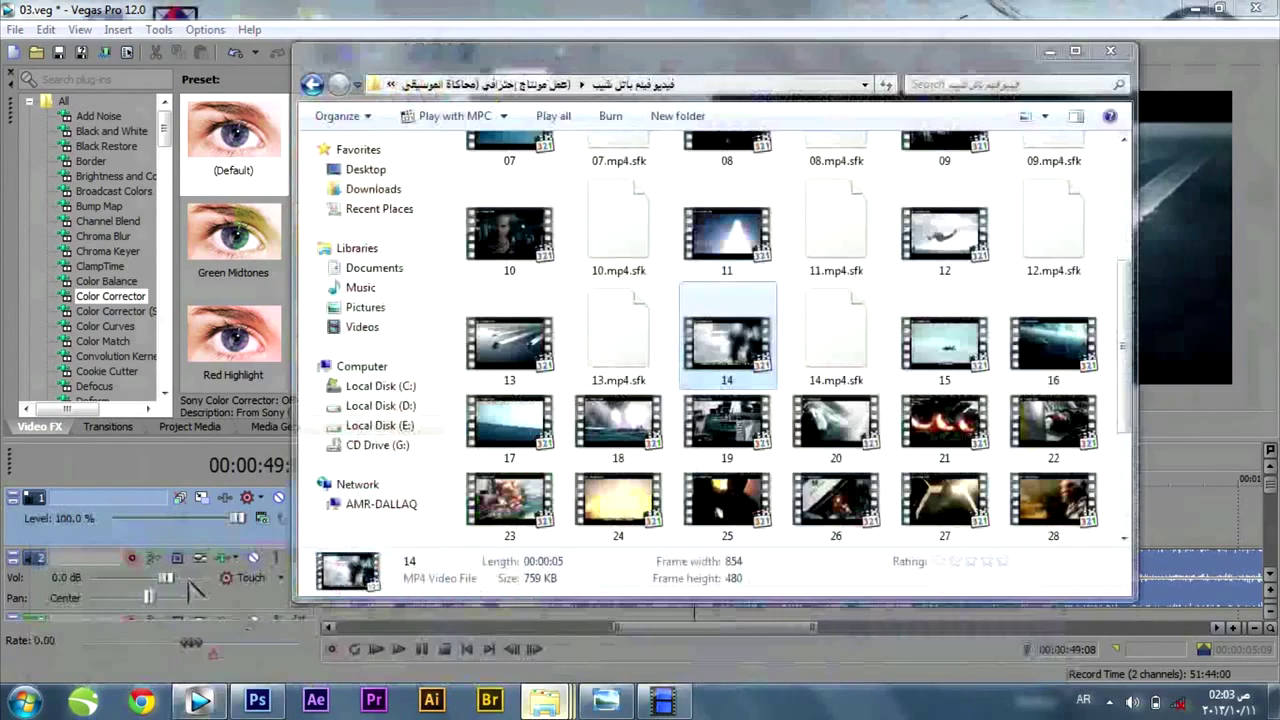
drag(965, 365, 944, 578)
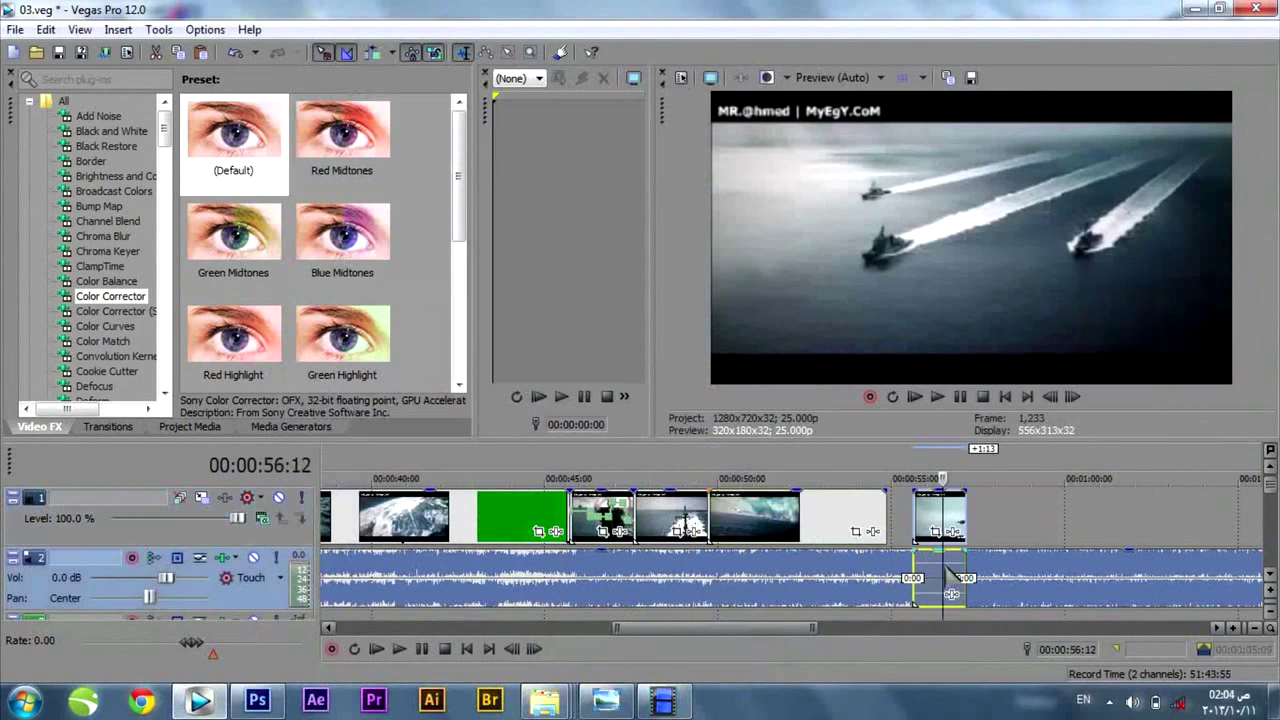
- Move clip 15 earlier so it sits directly against the end of clip 14 at about 00:00:54:21
drag(956, 514, 932, 514)
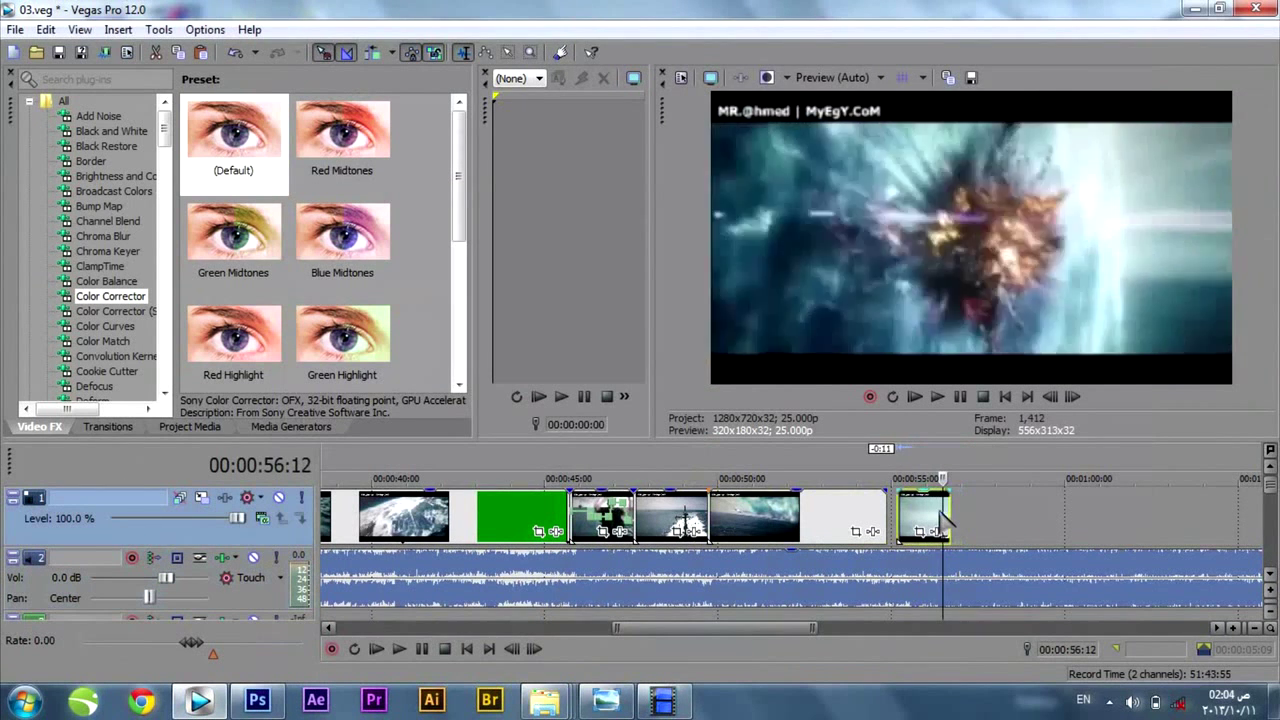
click(907, 510)
scroll(905, 585, up, 2)
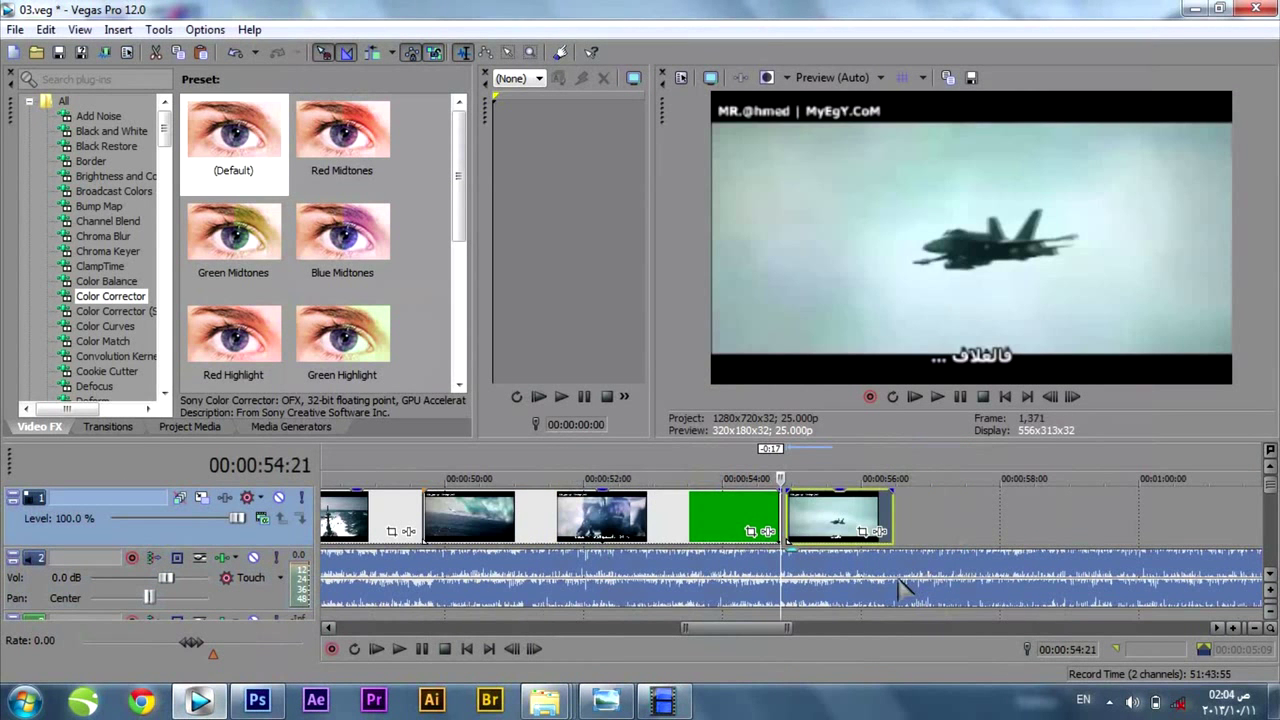
drag(821, 515, 809, 508)
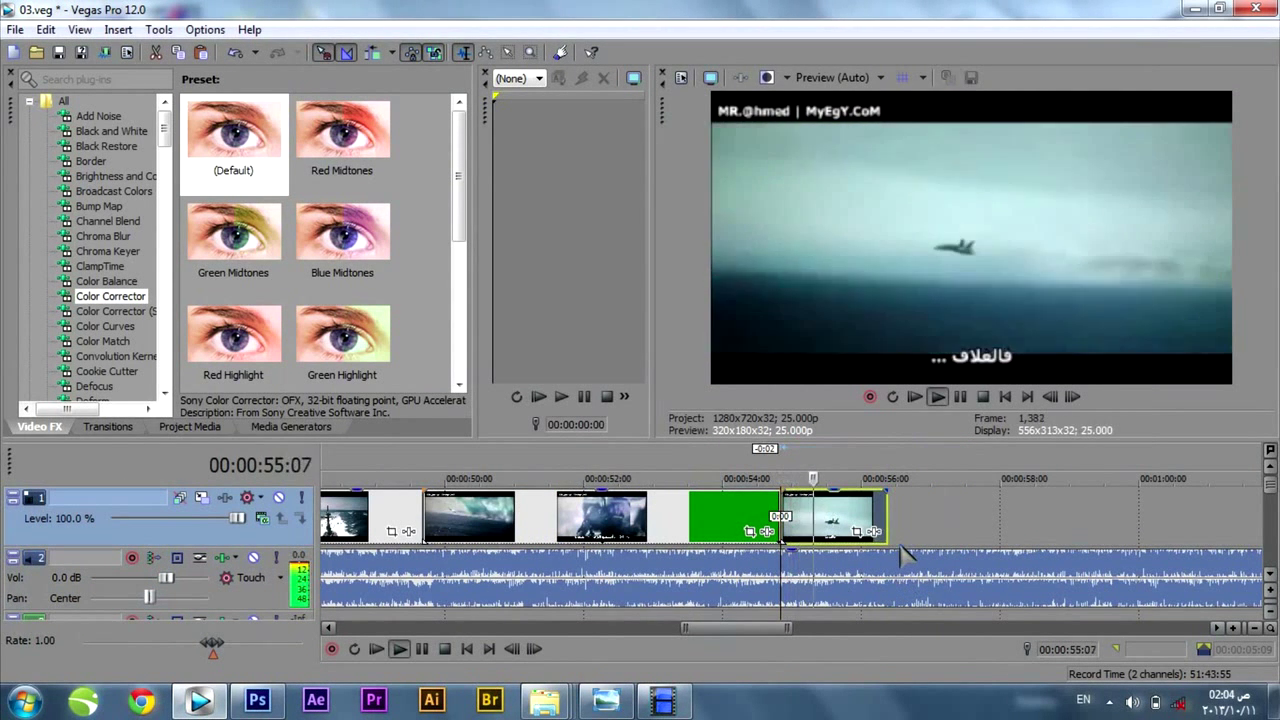
- Play the cut from clip 14 to clip 15 from 00:00:54:08 and shift both clips seven frames later
key(space)
click(745, 471)
key(space)
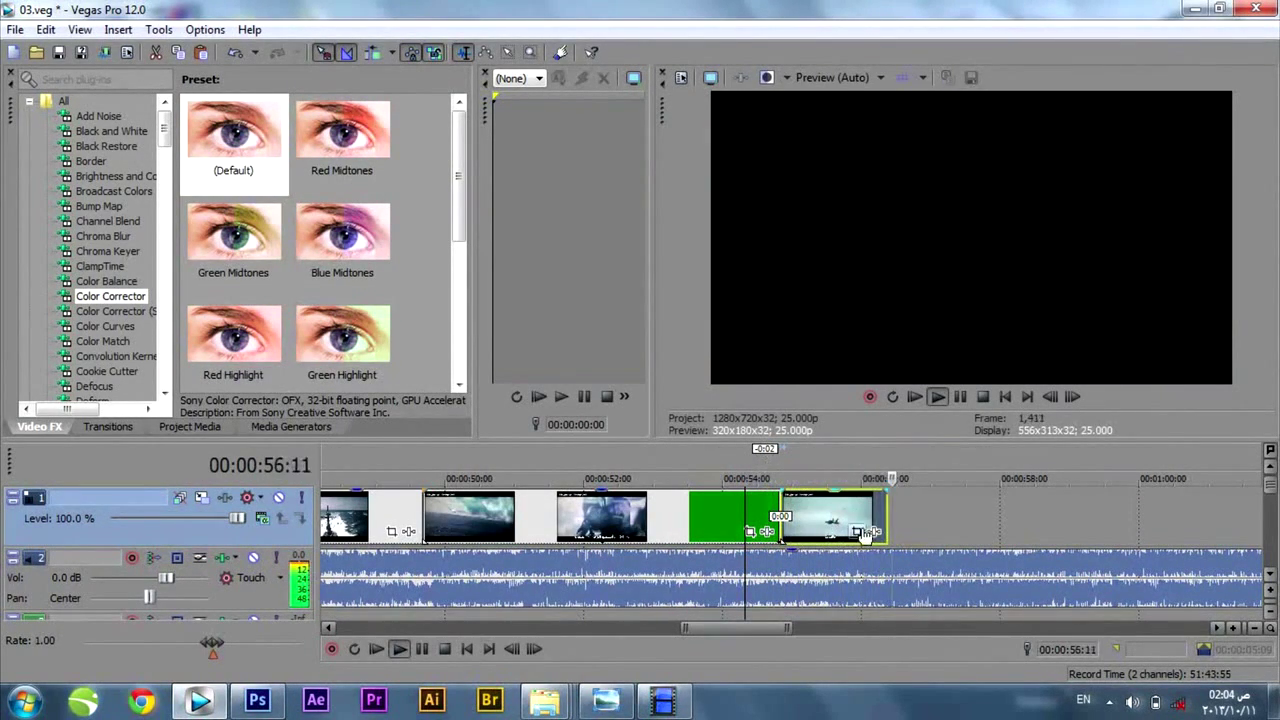
drag(850, 524, 846, 517)
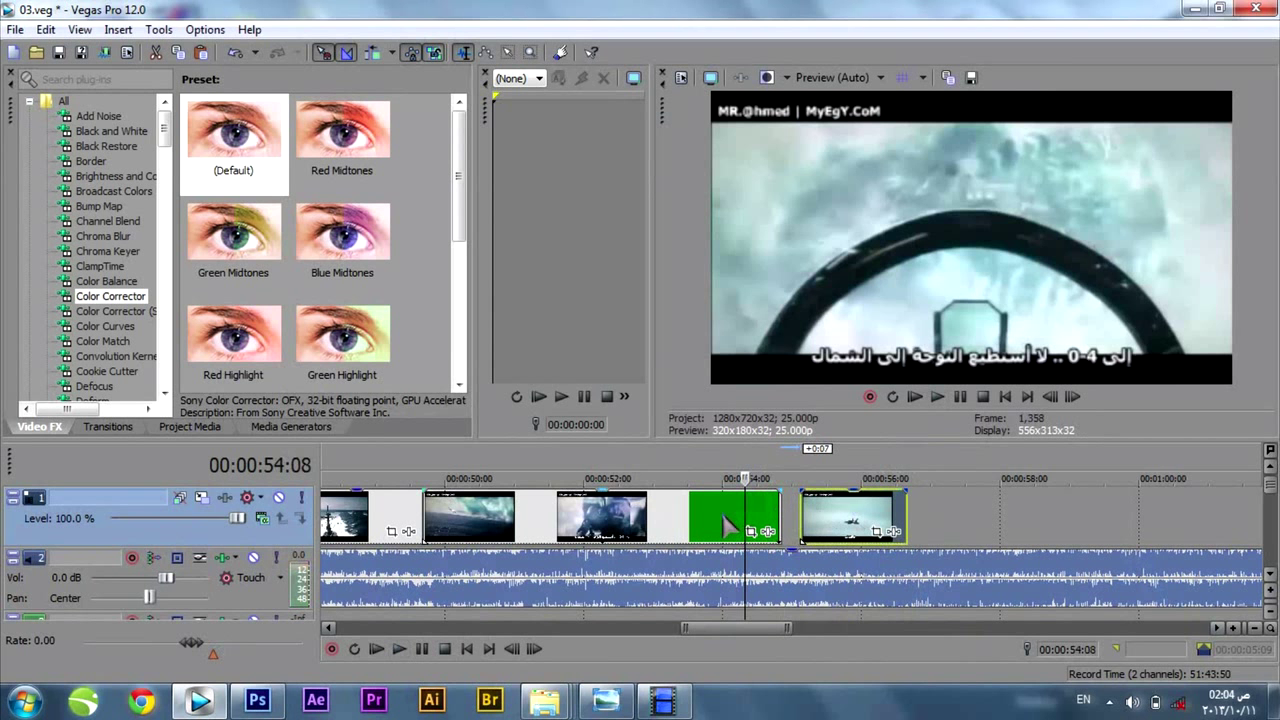
drag(697, 524, 716, 524)
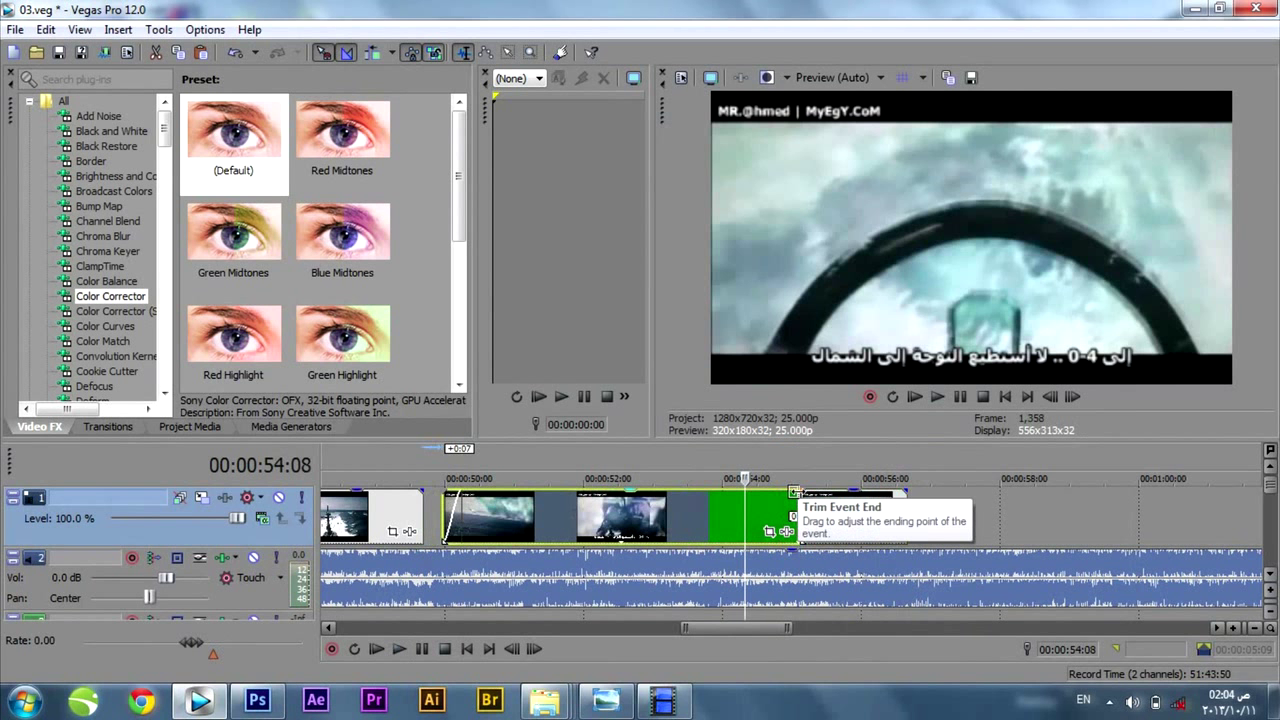
- Add a short fade-in and fade-out to clip 14 and play the cut into clip 15 from 00:00:54:08
drag(797, 500, 825, 510)
key(space)
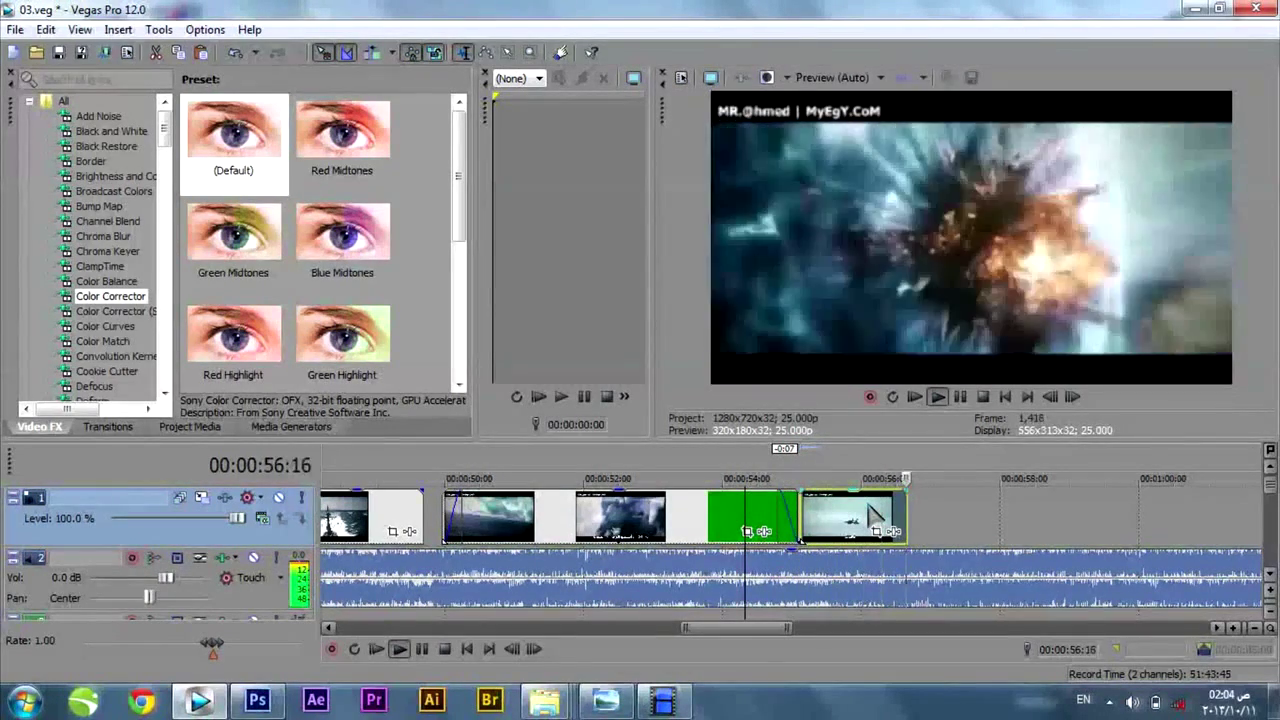
key(space)
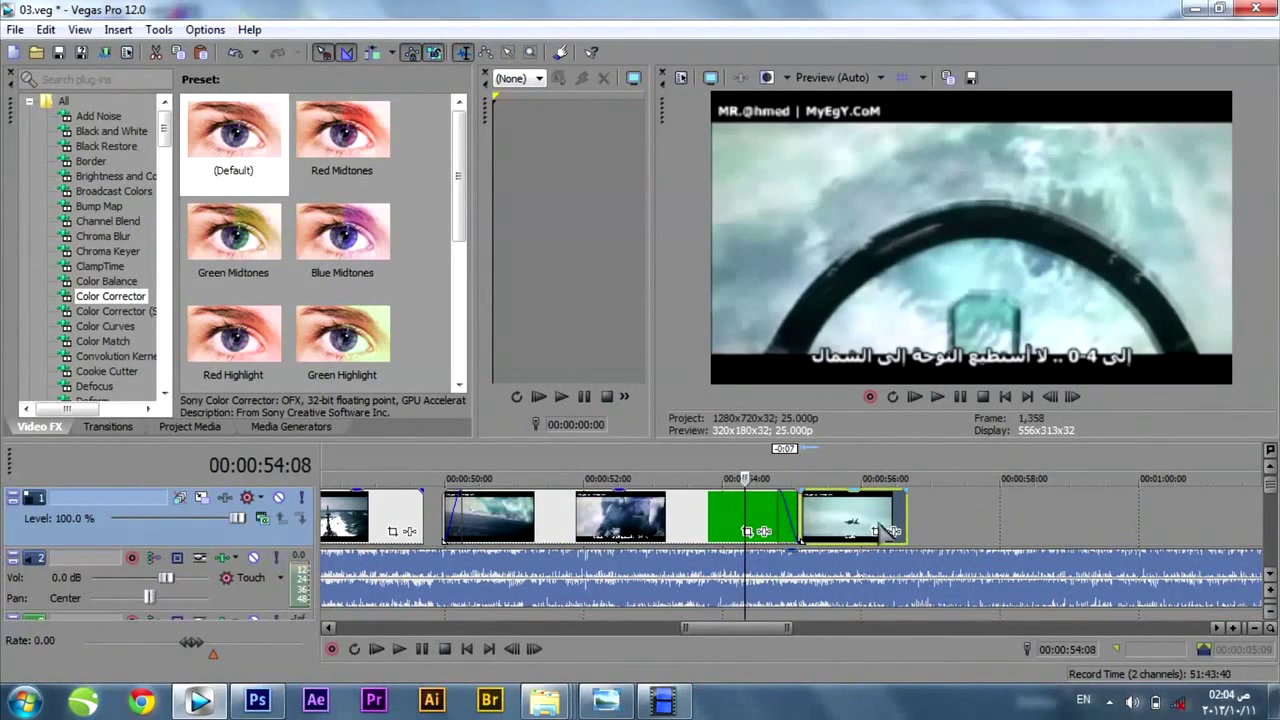
- Insert video file 16 from the clips folder directly after clip 15, remove its audio event and play it
click(558, 700)
click(160, 606)
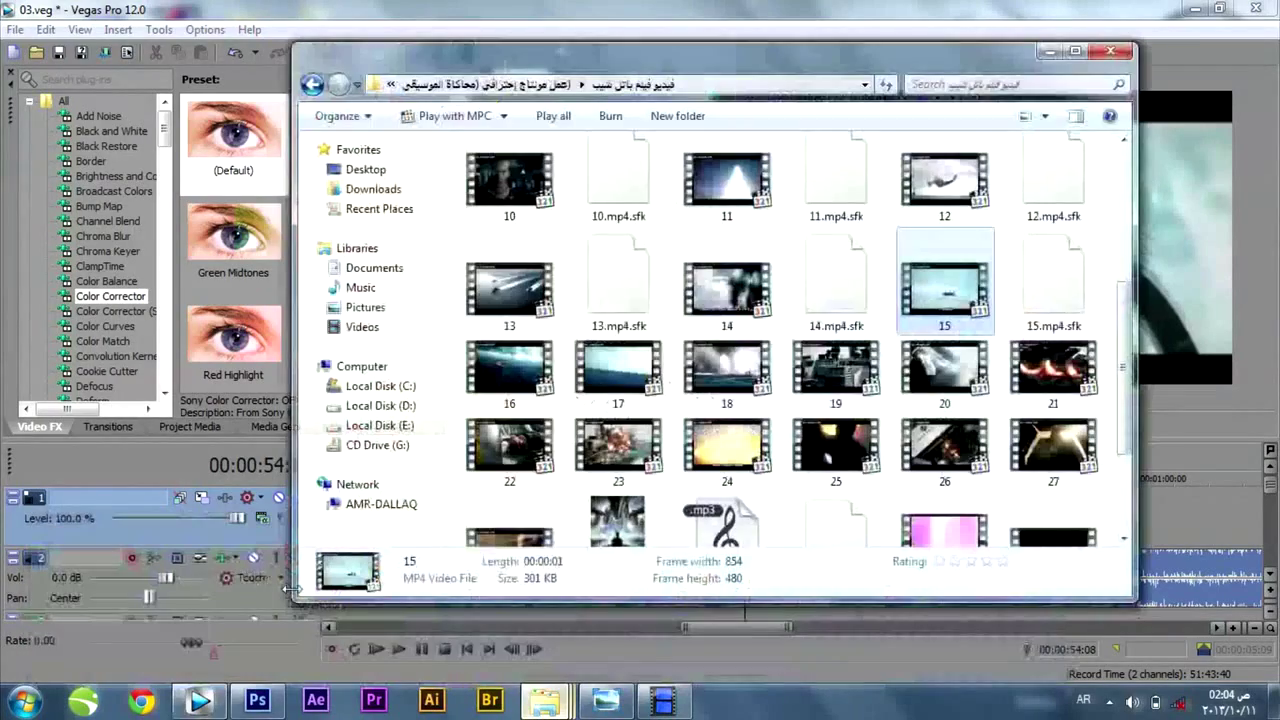
drag(945, 290, 937, 515)
click(955, 520)
key(space)
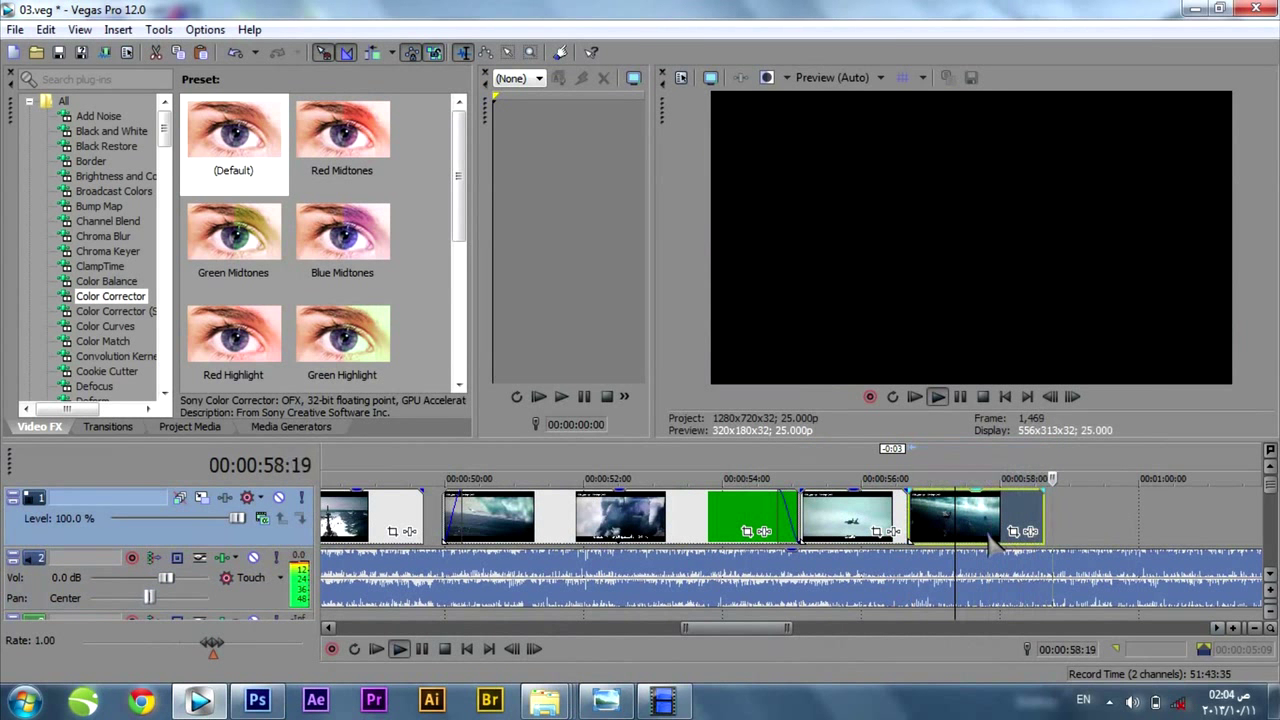
- Add a velocity envelope to clip 16, lower its speed to about 66 % and play the clip from its start
right_click(976, 525)
mouse_move(1116, 510)
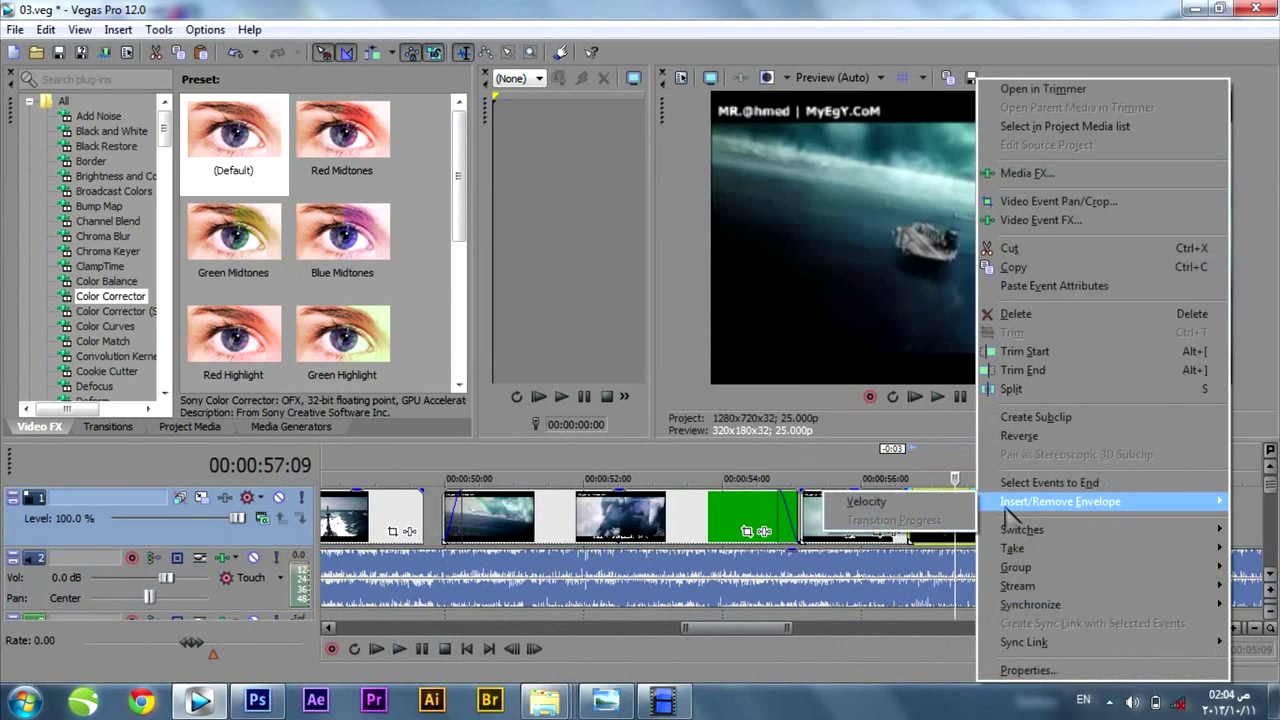
click(958, 520)
drag(978, 527, 980, 530)
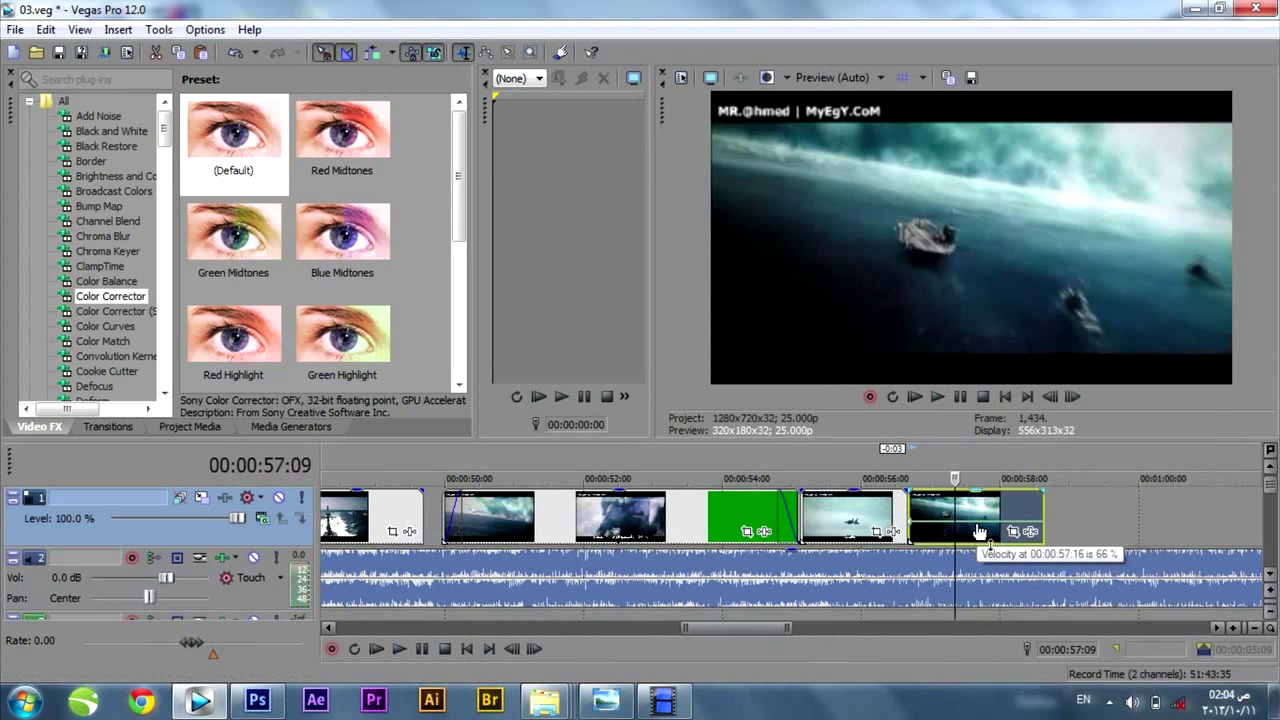
click(905, 463)
key(space)
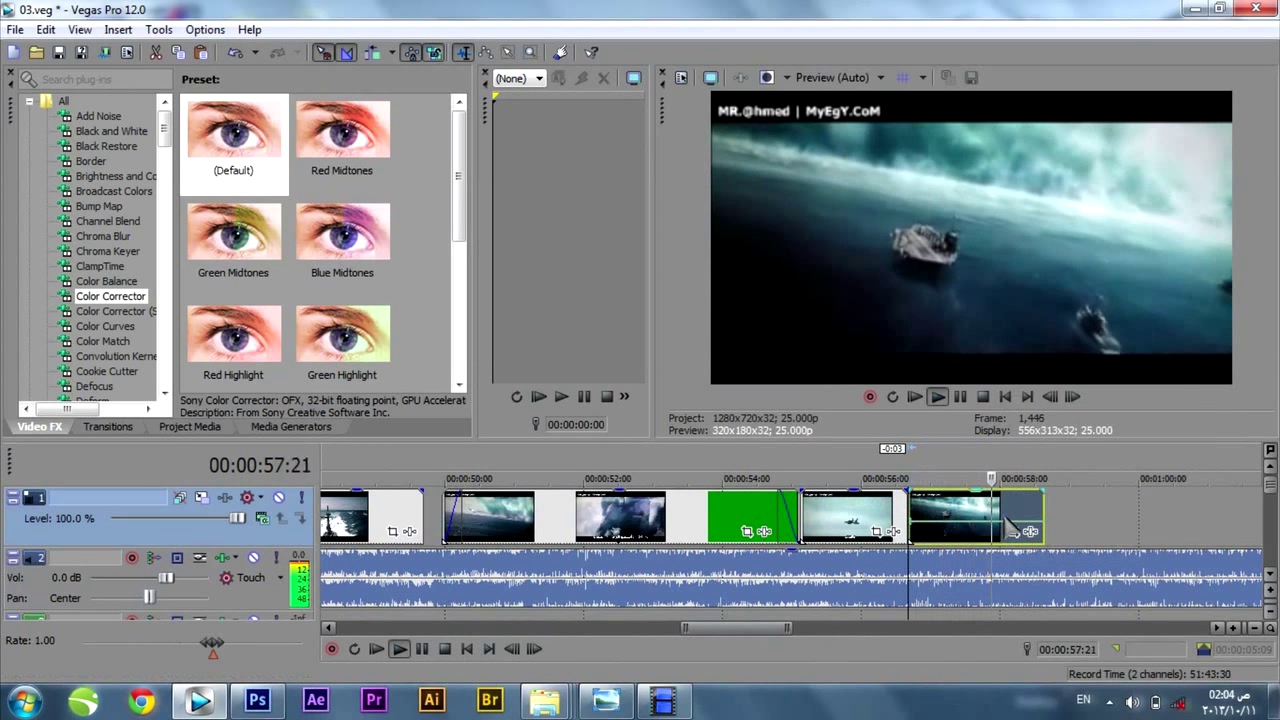
key(space)
- Extend the end of clip 16 by about 16 frames, play it from its start, and trim the end back about five frames
drag(1043, 510, 1088, 512)
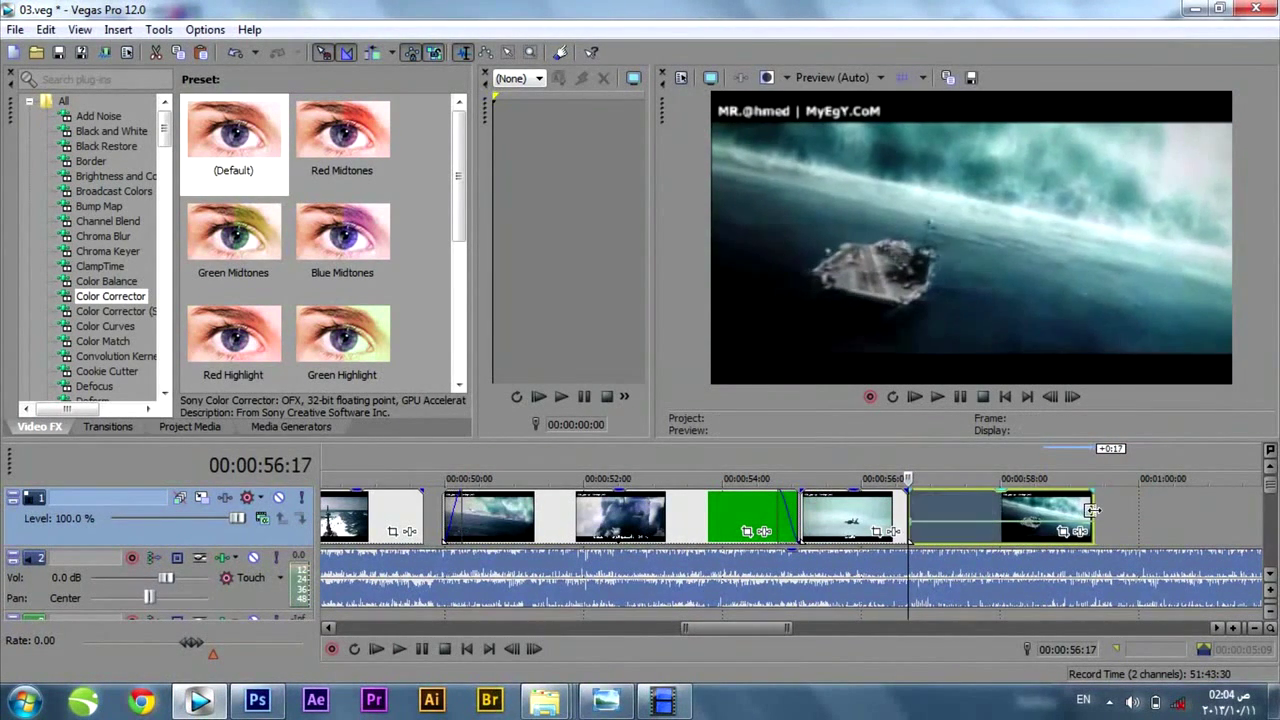
key(space)
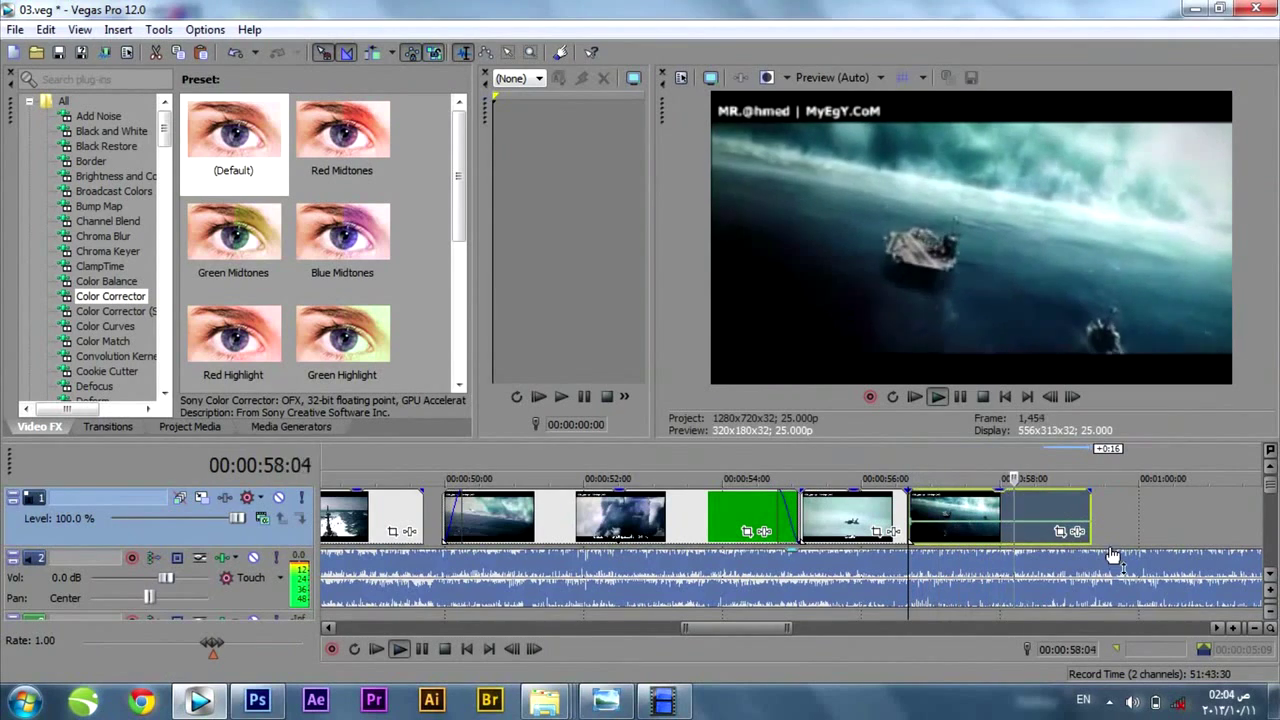
key(space)
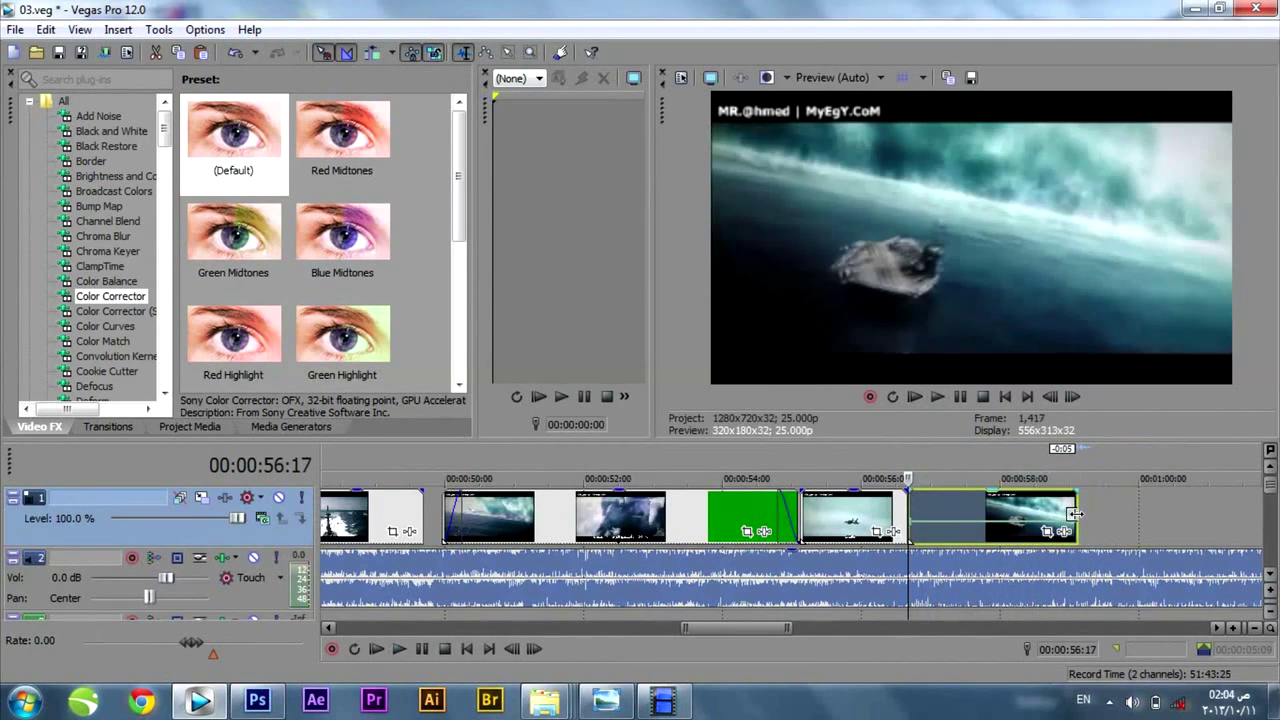
- Insert video file 17 from the clips folder after clip 16, remove its audio event and butt it against clip 16
mouse_move(544, 700)
click(168, 578)
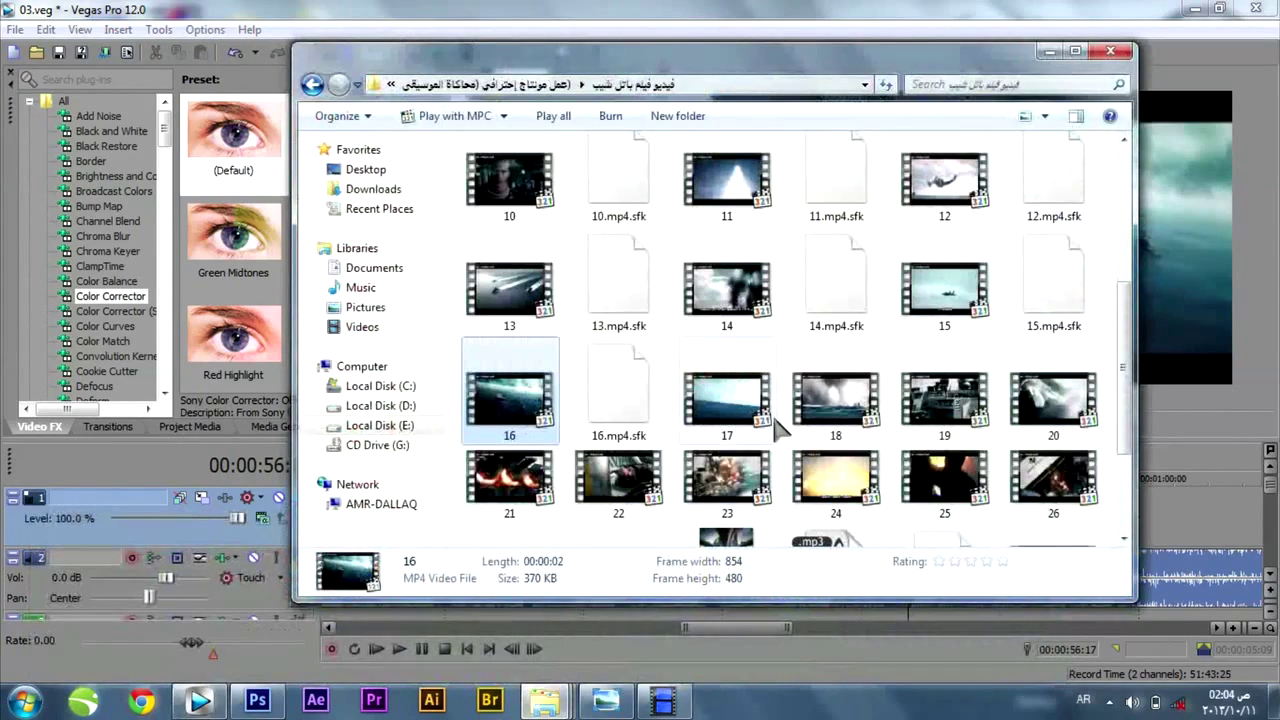
drag(230, 700, 1160, 598)
drag(1157, 536, 1138, 538)
- Play from 00:00:58:20 through the end of clip 17 and check it against the music
click(1058, 468)
key(space)
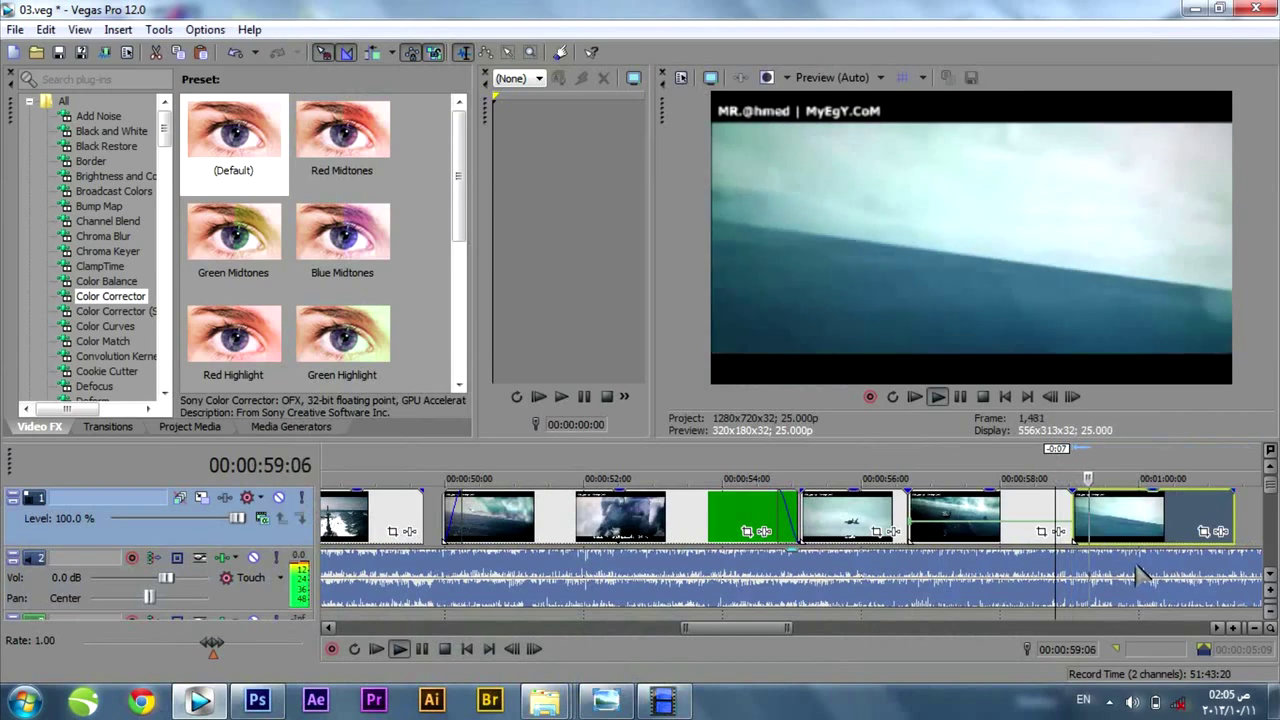
scroll(1090, 540, down, 4)
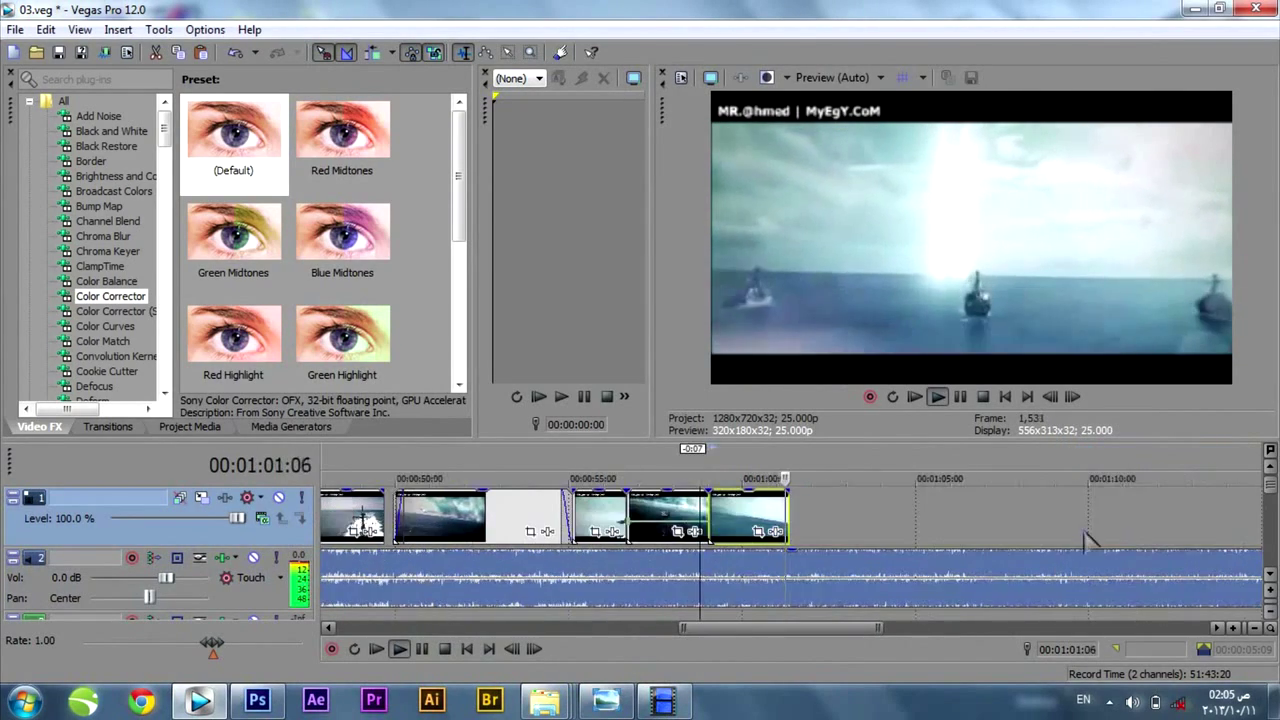
key(space)
- Insert video file 18 from the clips folder directly after clip 17 on the video track and remove its audio event
mouse_move(550, 700)
click(400, 605)
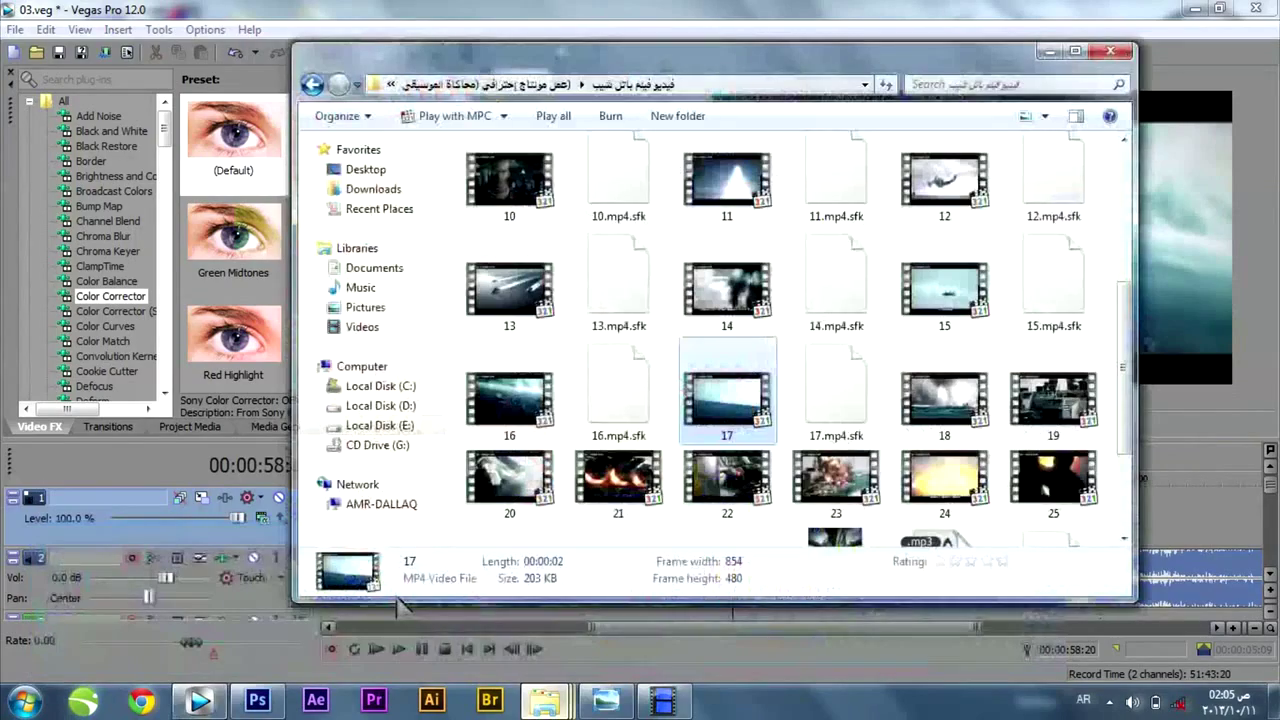
click(943, 420)
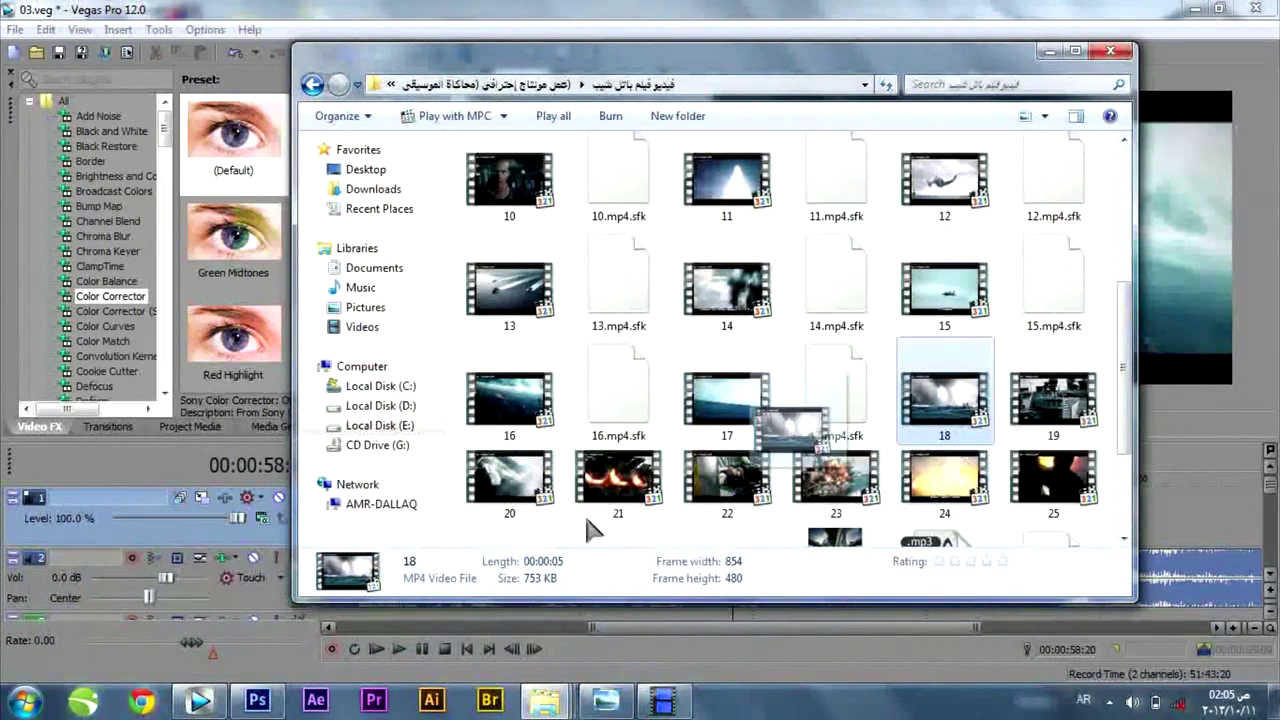
drag(590, 530, 607, 626)
drag(779, 560, 790, 548)
scroll(818, 525, up, 3)
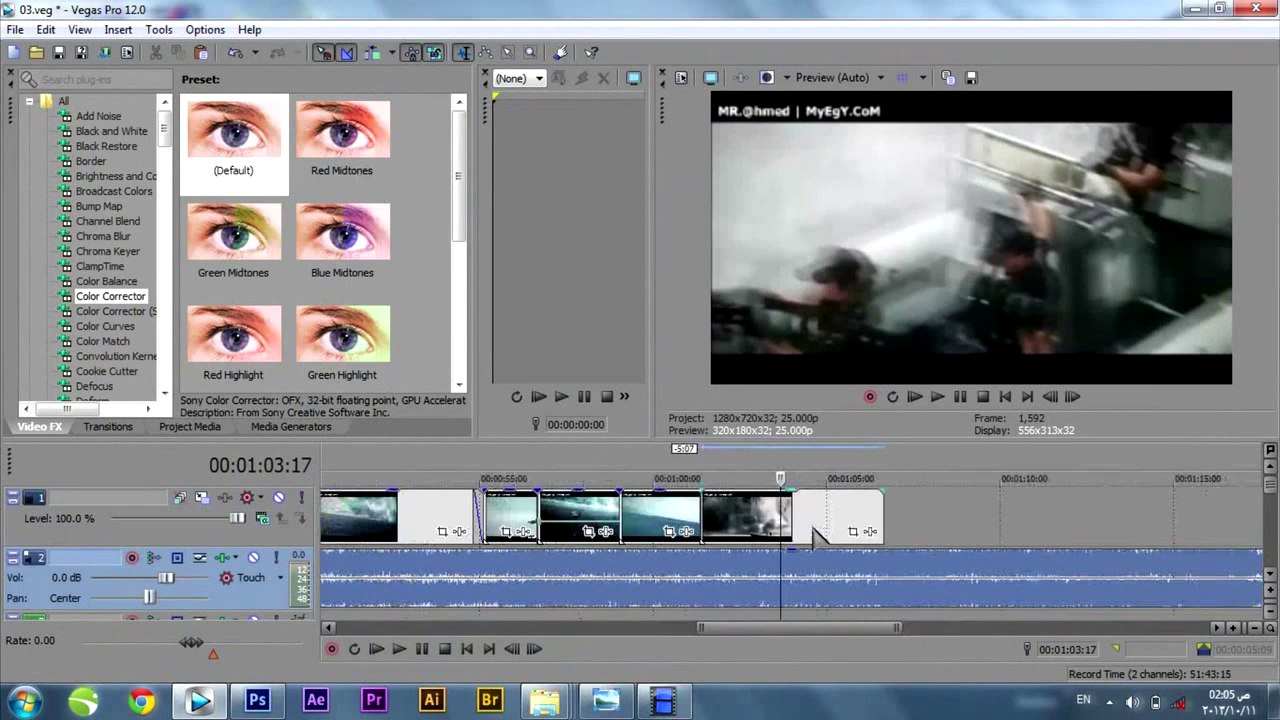
- Play from just before the cut between clips 17 and 18 through clip 18 to check the timing
click(687, 478)
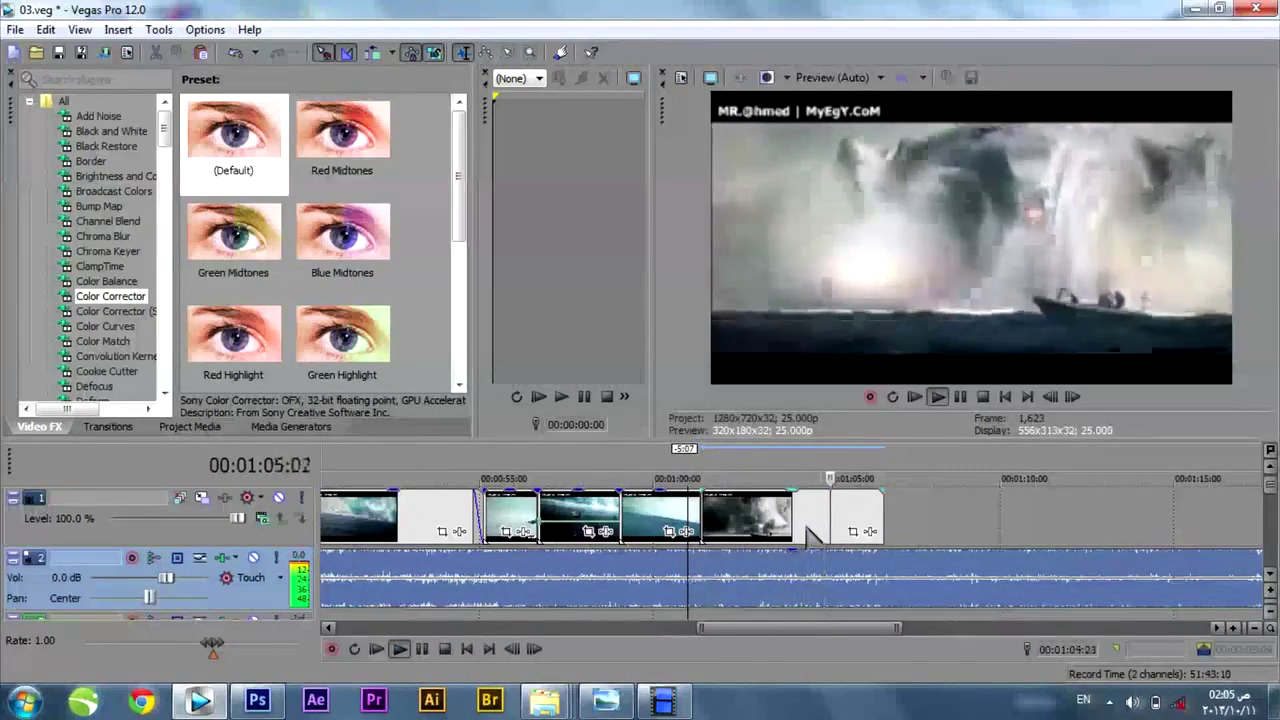
scroll(911, 543, up, 1)
key(space)
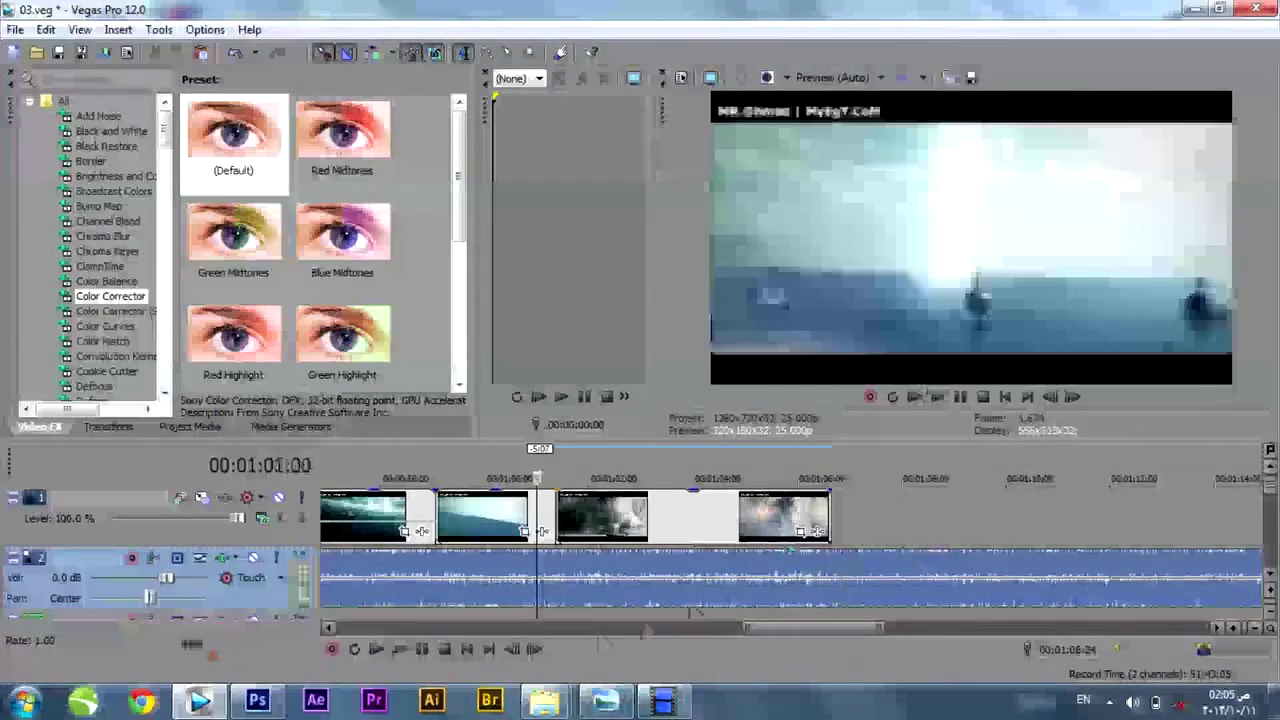
- Insert video file 19 from the clips folder directly after clip 18, remove its audio event and play from 00:01:06:10
click(545, 702)
click(202, 602)
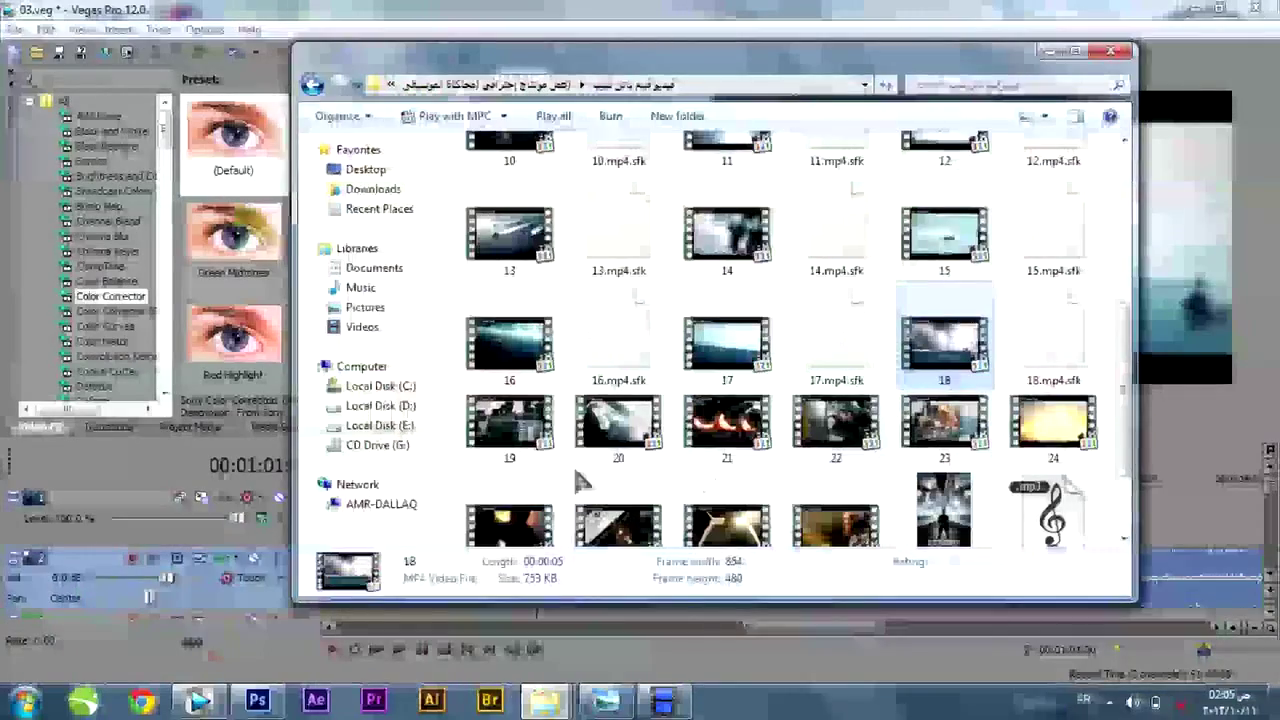
click(512, 430)
drag(514, 449, 870, 530)
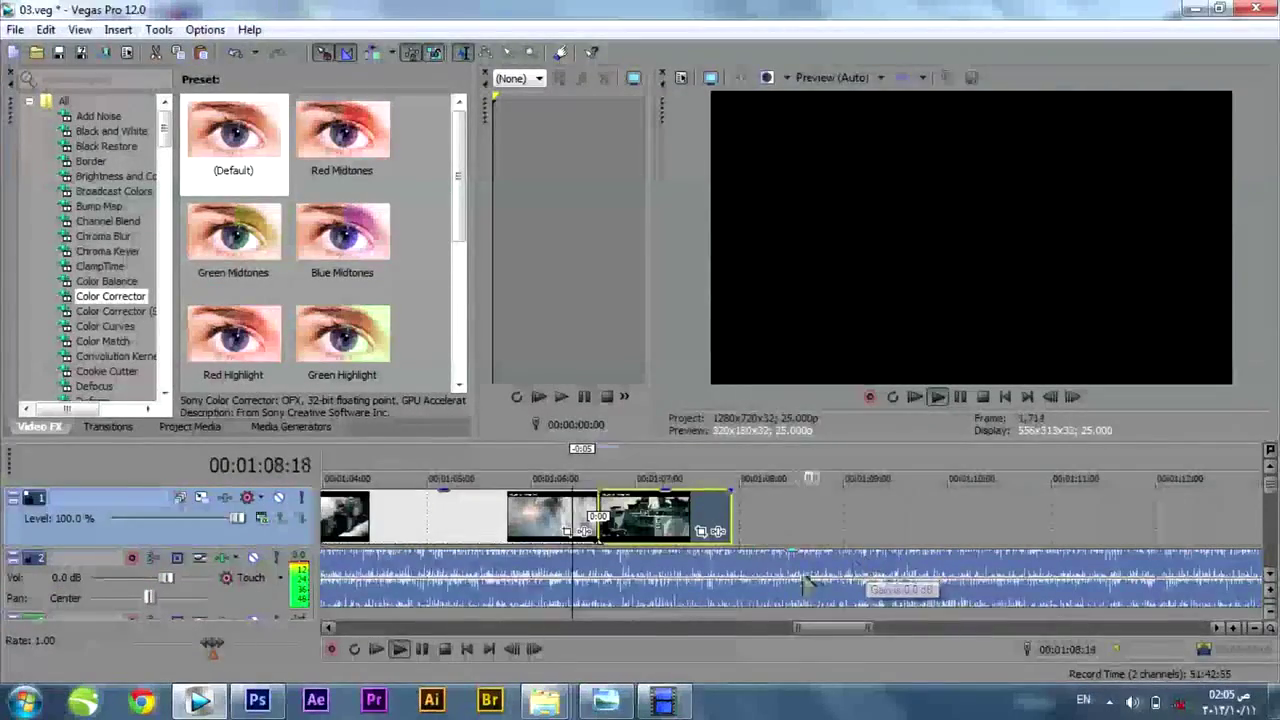
key(space)
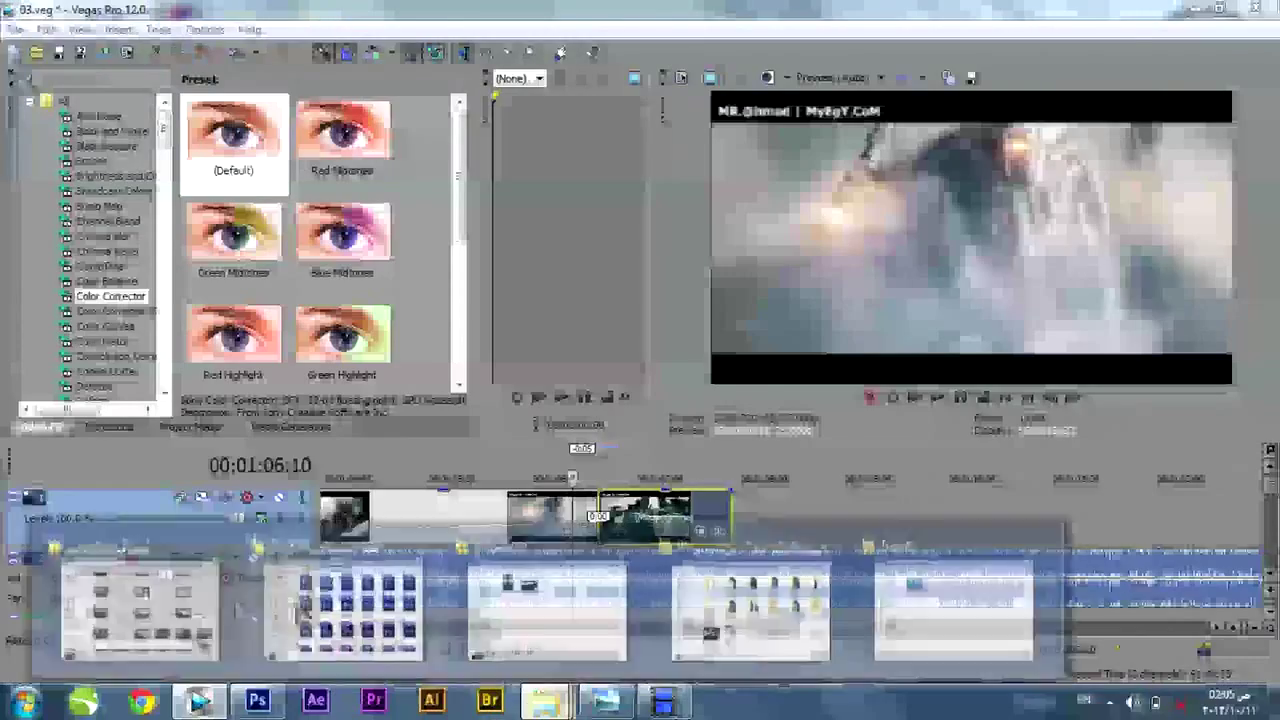
- Insert video file 20 from the clips folder, delete its audio event and move it directly against the end of clip 19
click(375, 610)
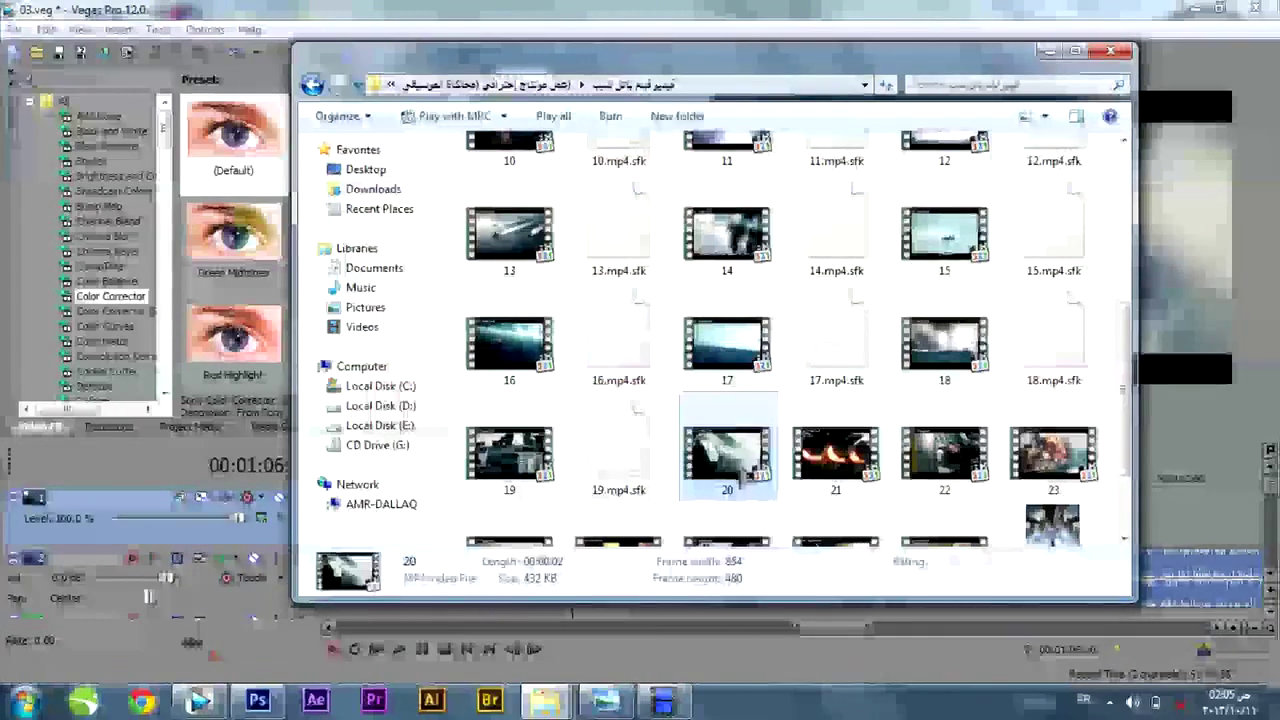
scroll(741, 472, down, 1)
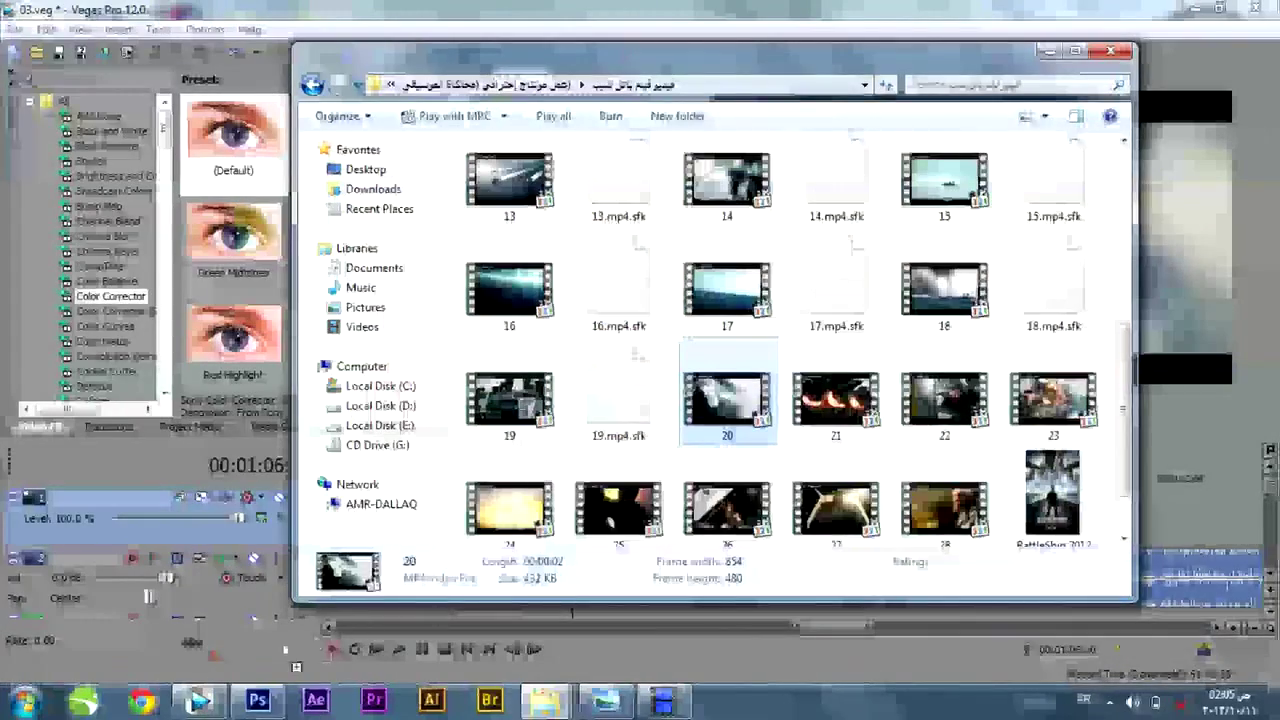
drag(205, 708, 754, 558)
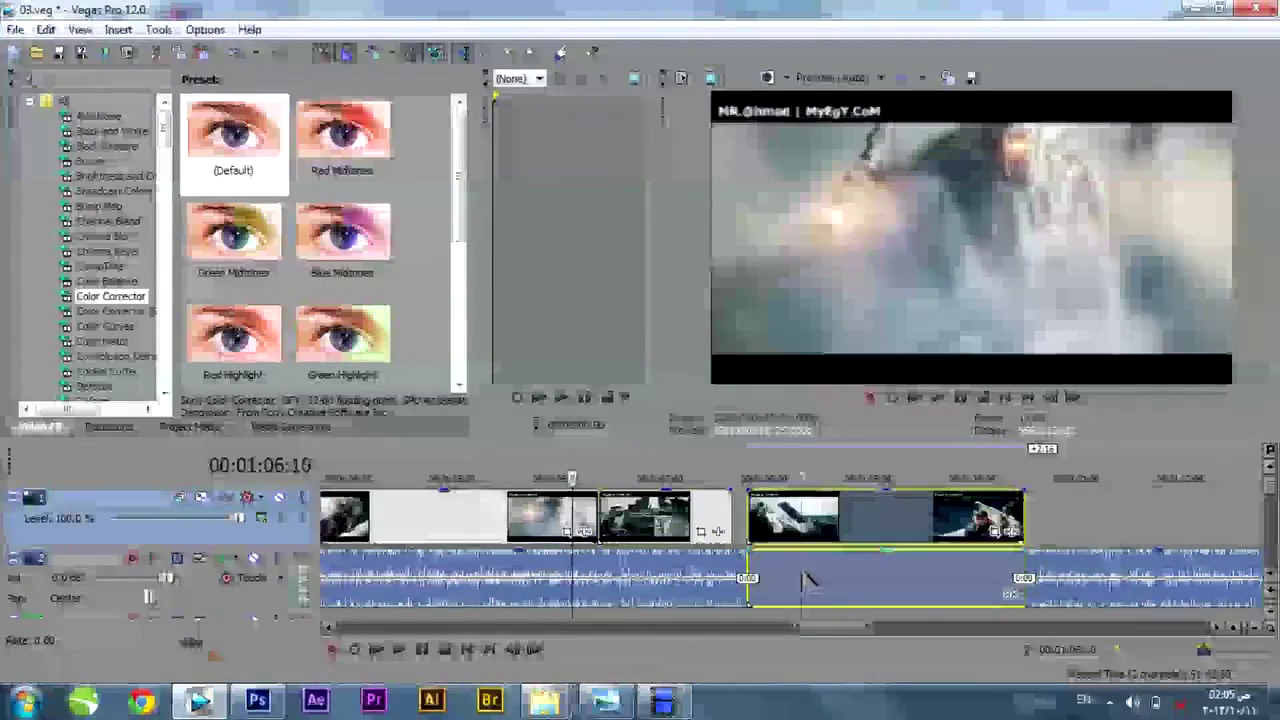
click(802, 580)
key(Delete)
drag(849, 522, 834, 522)
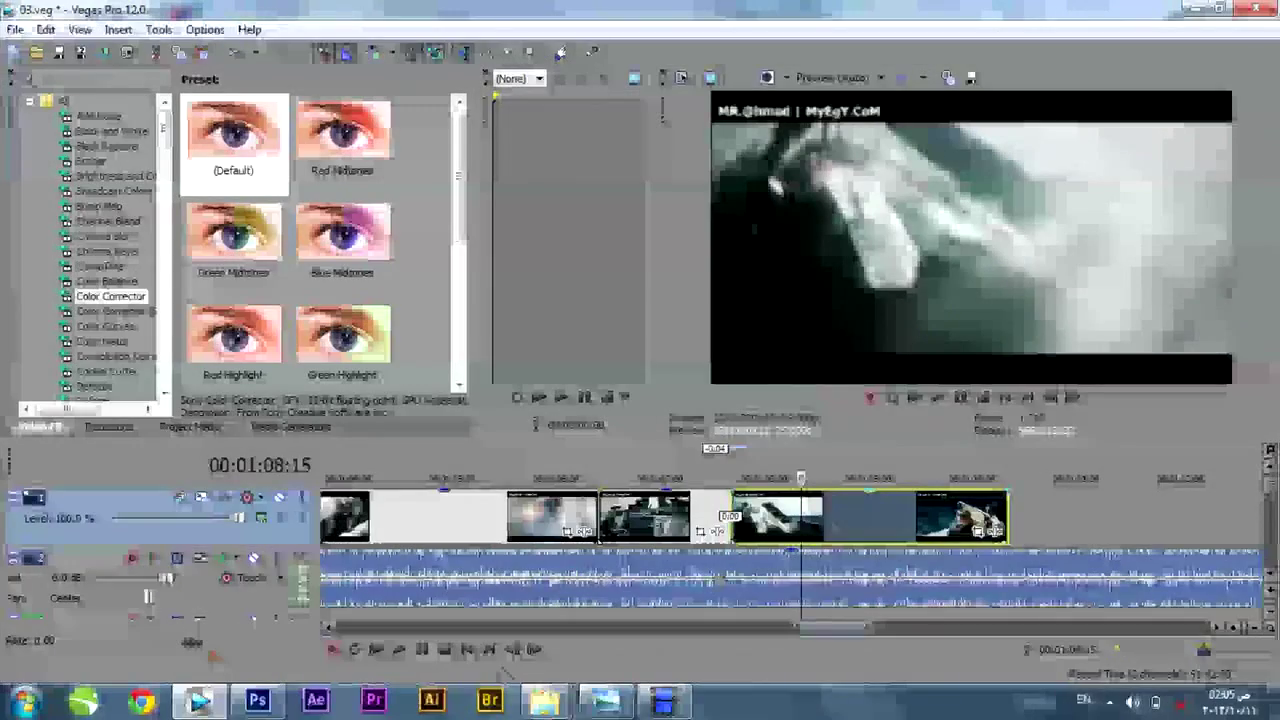
- Insert video file 21 directly after clip 20, remove its audio event and play its ending from 00:01:15:11
click(549, 703)
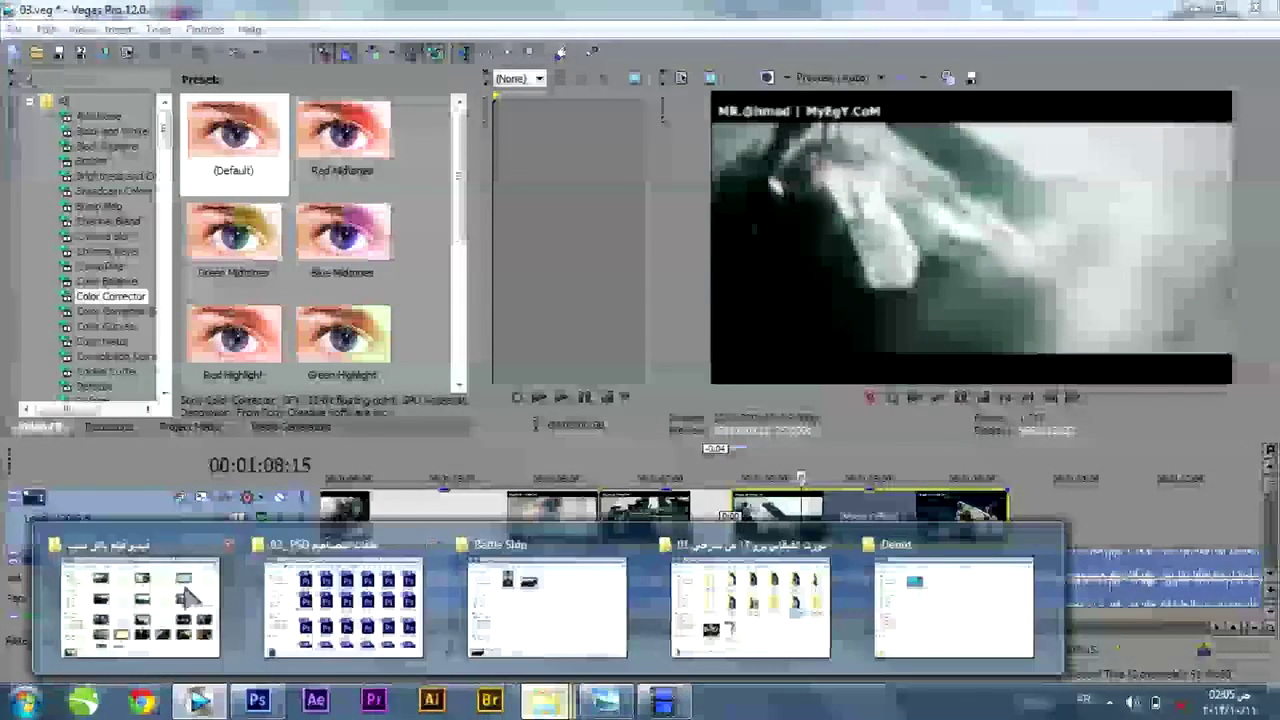
click(189, 600)
scroll(892, 441, down, 4)
drag(945, 180, 1014, 535)
drag(838, 629, 938, 630)
click(808, 588)
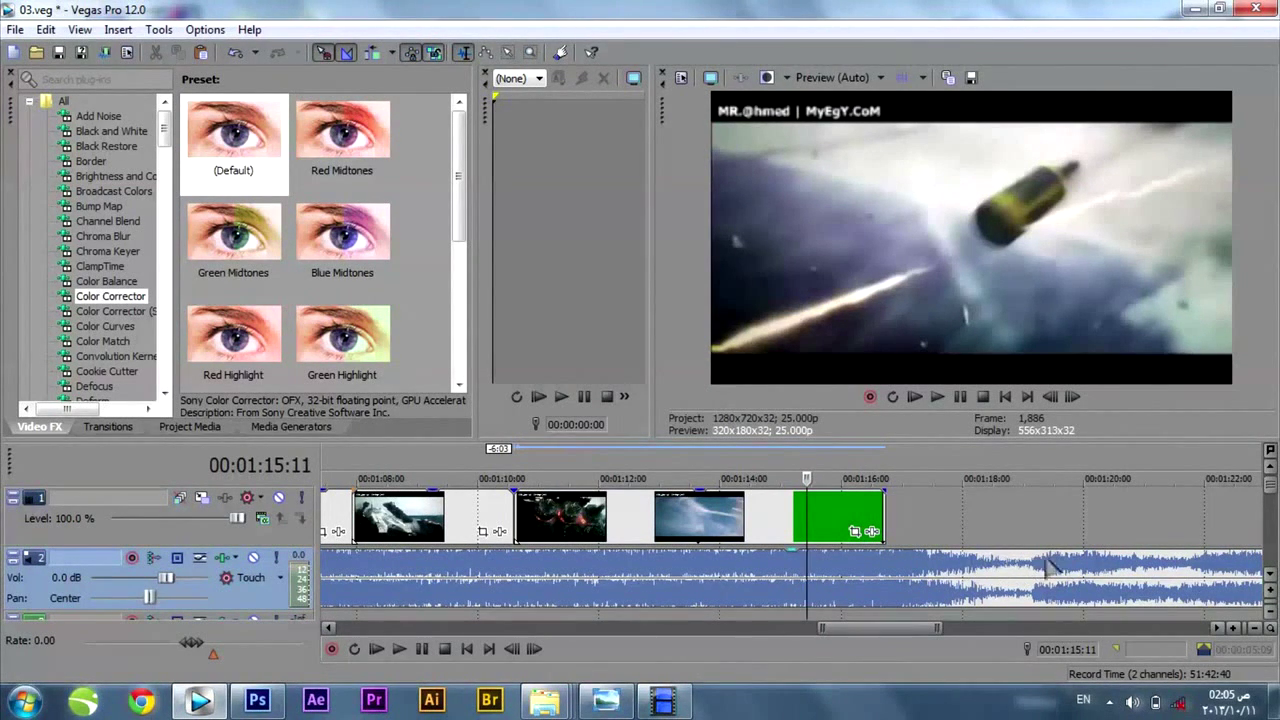
key(space)
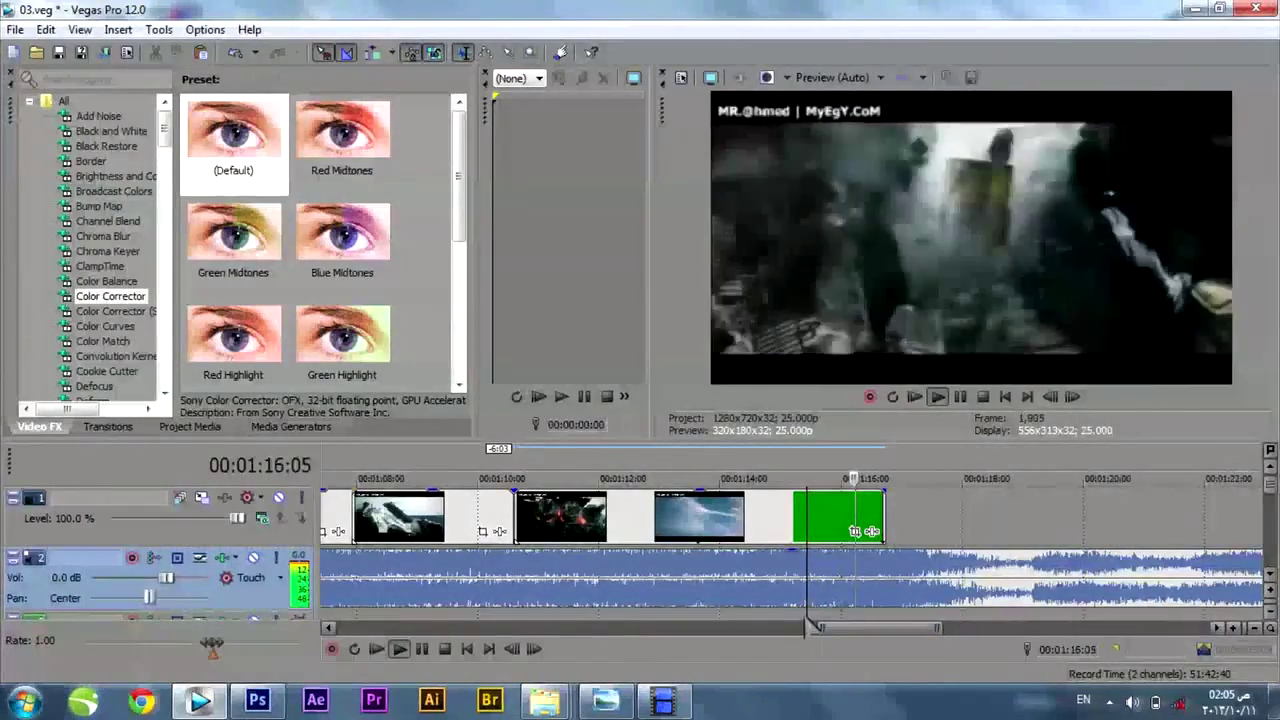
key(space)
- Insert video file 22 from the clips folder, delete its audio event and move it directly against the end of clip 21
click(543, 699)
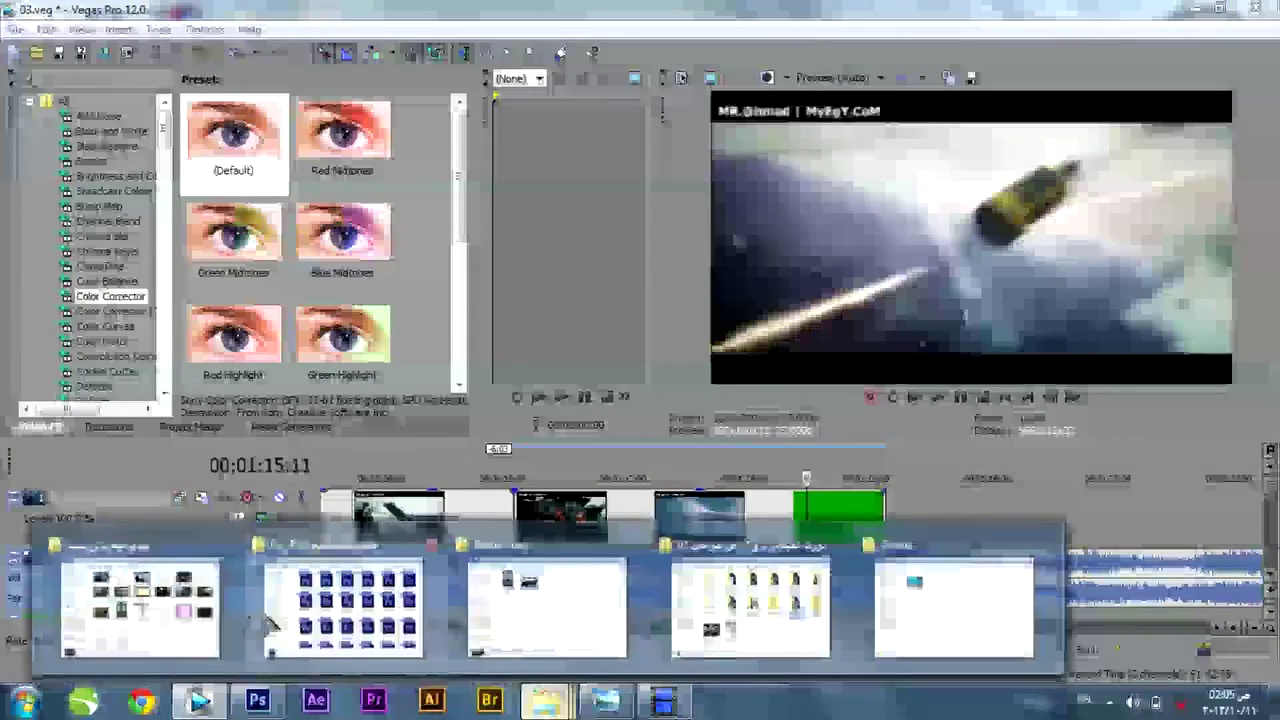
click(183, 612)
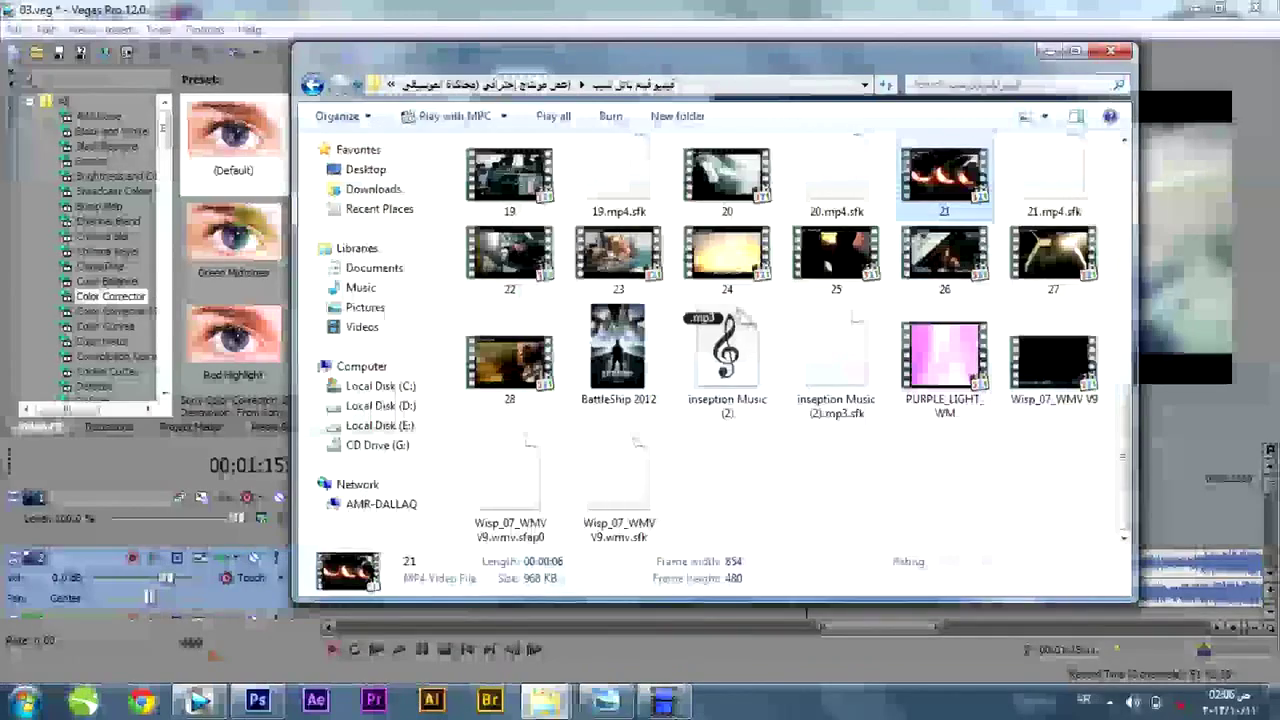
drag(510, 262, 904, 556)
click(948, 580)
key(Delete)
drag(926, 514, 916, 512)
- Play the cut from clip 21 into clip 22 repeatedly and check it against the music
click(832, 461)
key(space)
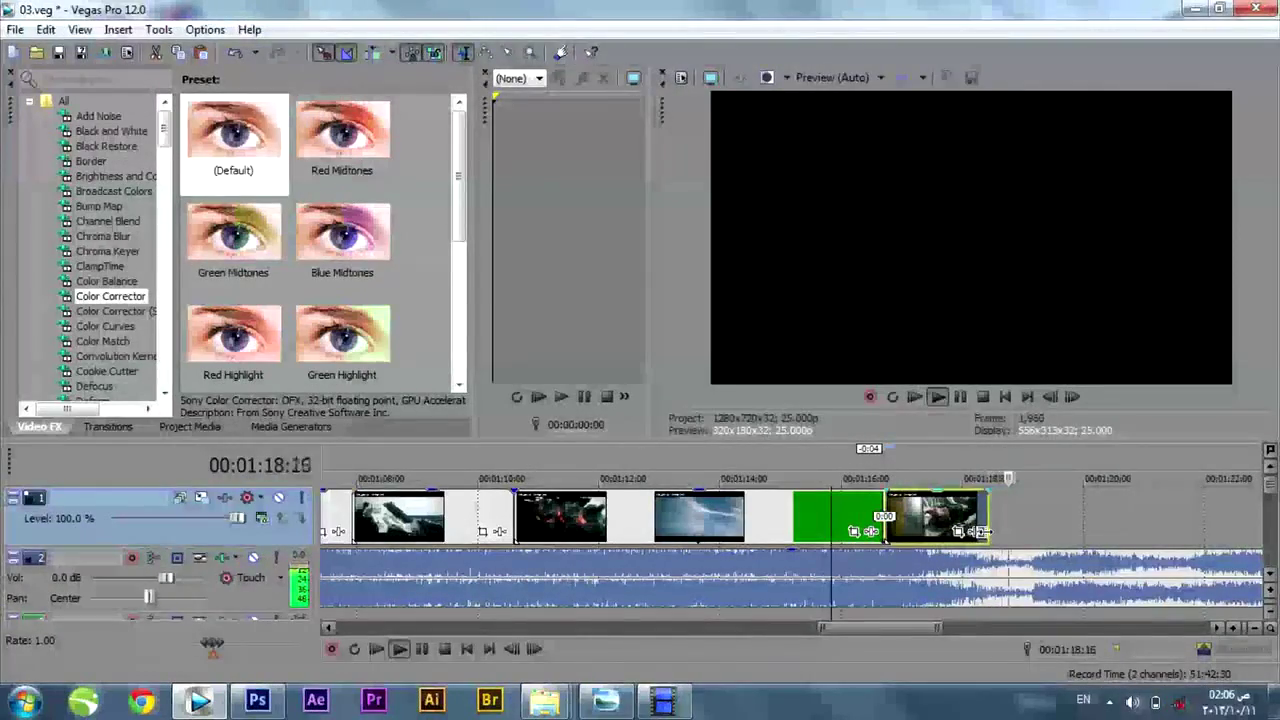
key(space)
key(space)
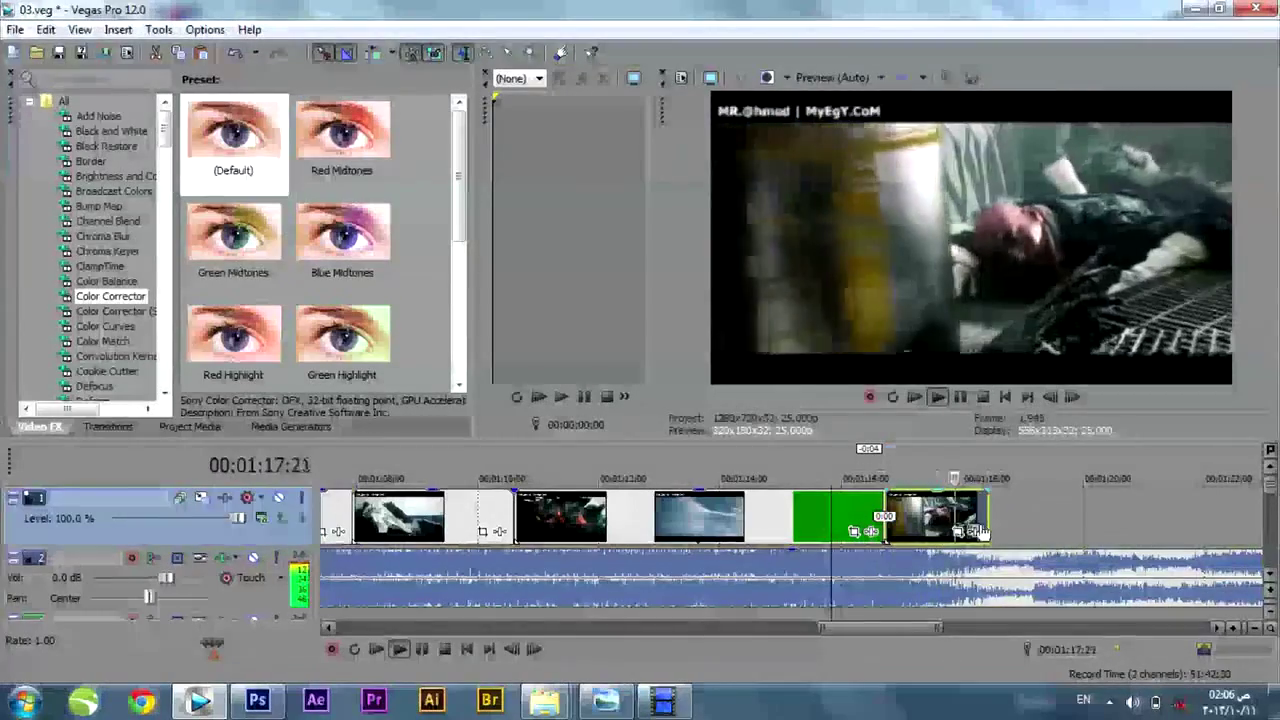
- Insert video file 23 at about 00:01:19:00 after clip 22, delete its audio event and add a short fade-in and fade-out
key(space)
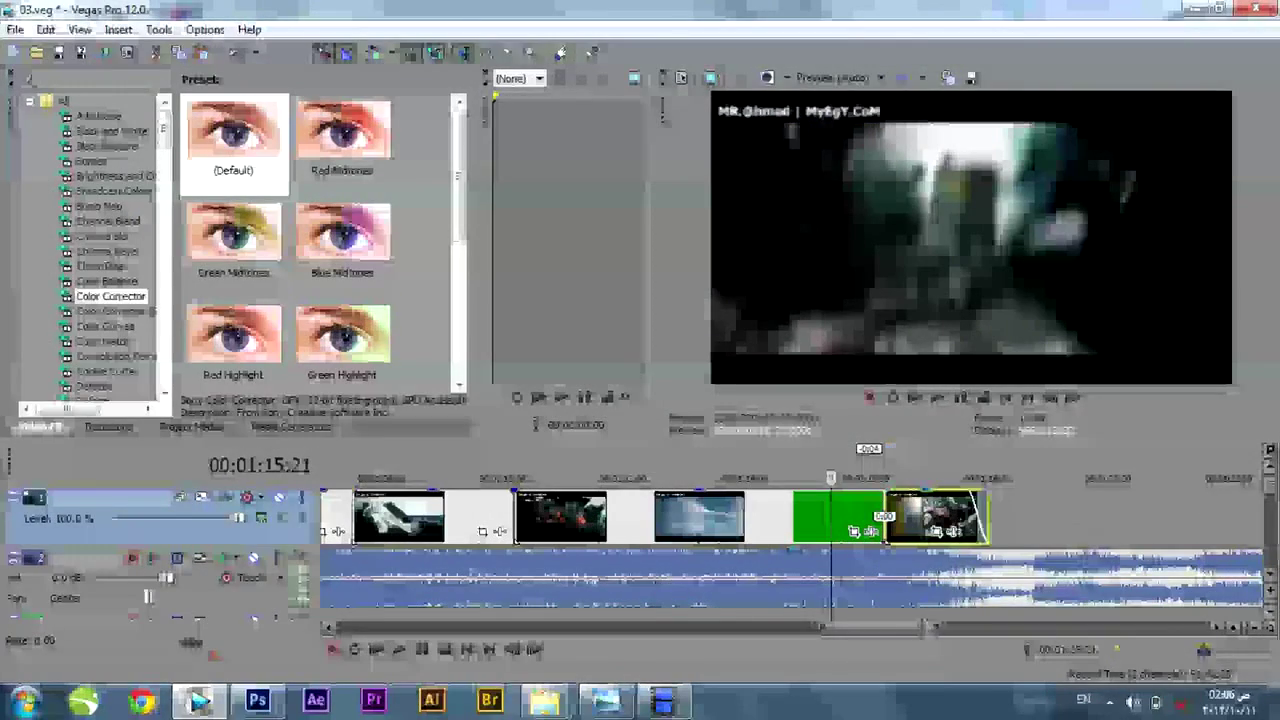
drag(900, 630, 940, 635)
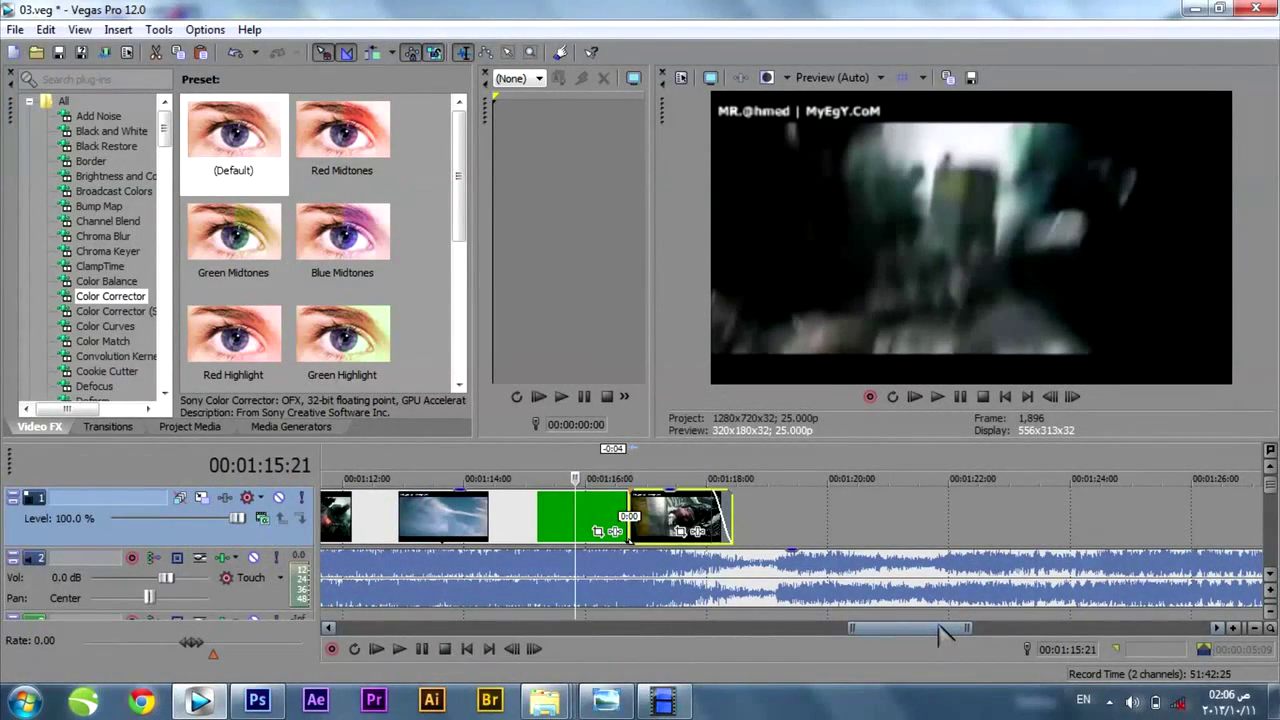
click(549, 702)
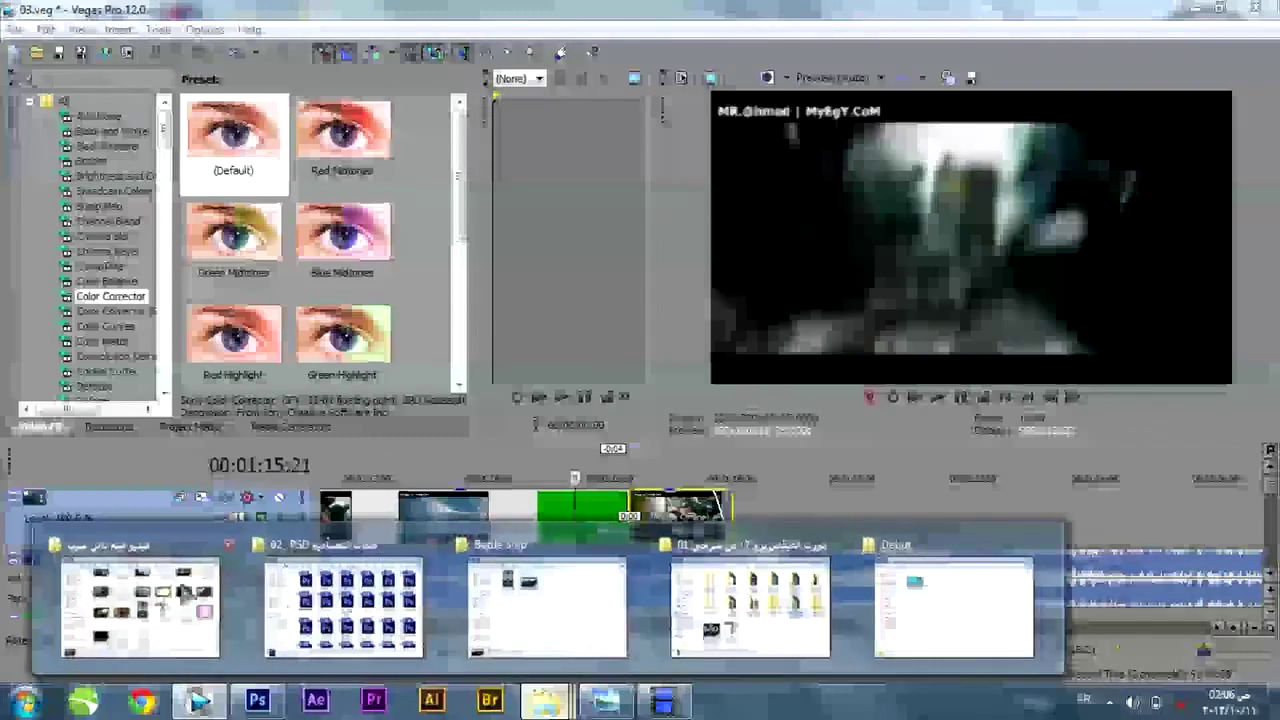
click(204, 588)
click(748, 274)
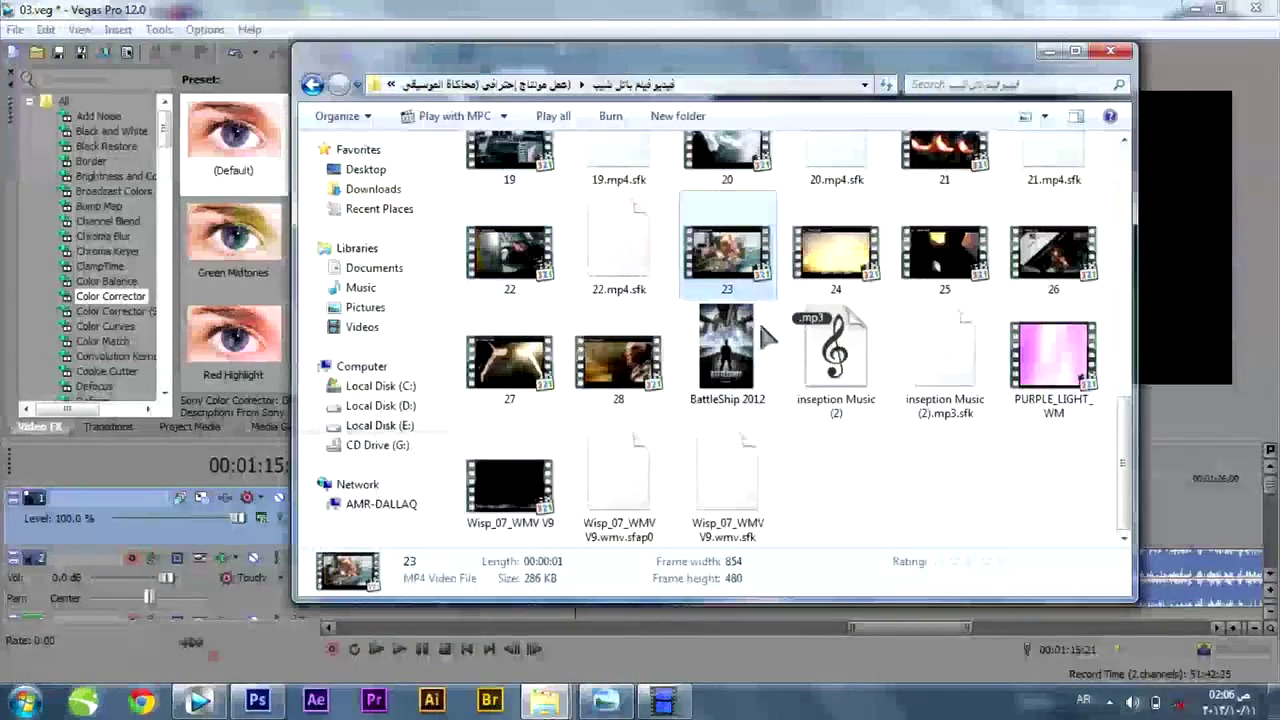
drag(735, 266, 790, 520)
drag(808, 580, 828, 579)
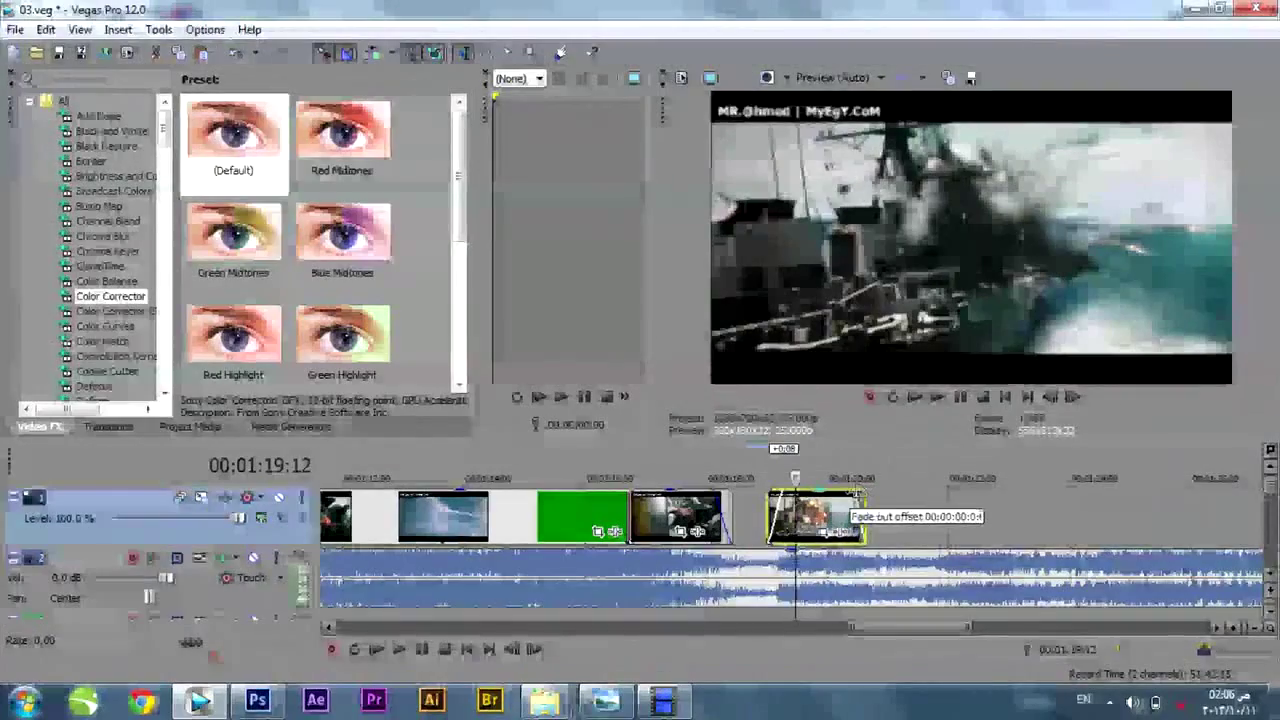
- Play clip 23 from 00:01:18:20 and check its timing against the music
click(757, 468)
key(space)
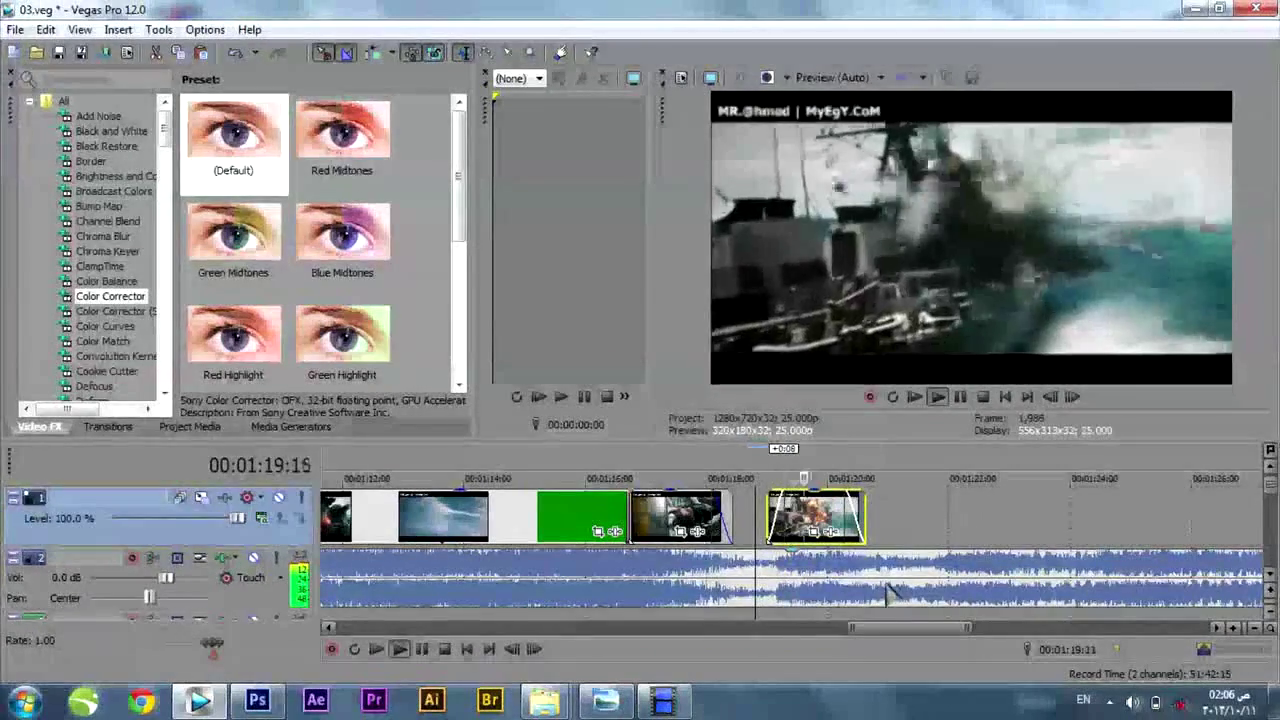
key(space)
key(space)
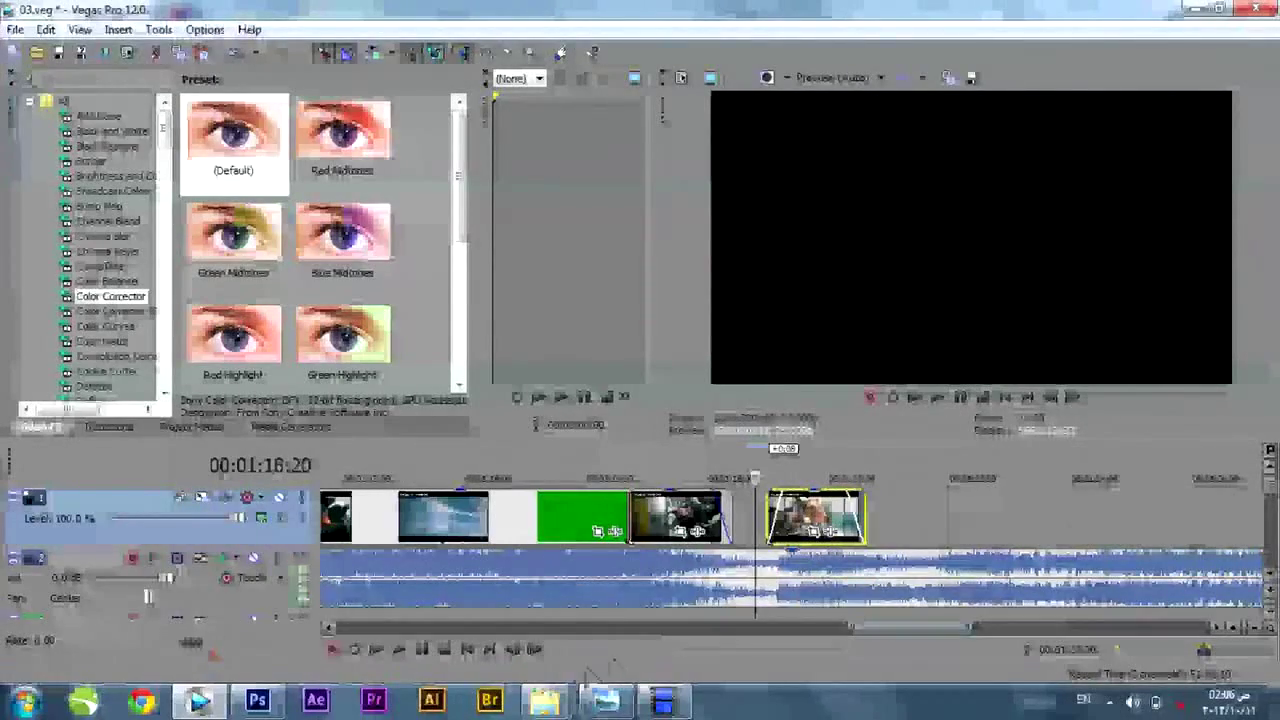
- Insert video file 24 from the clips folder after clip 23, delete its audio event and leave a gap between the two clips
mouse_move(545, 700)
click(204, 596)
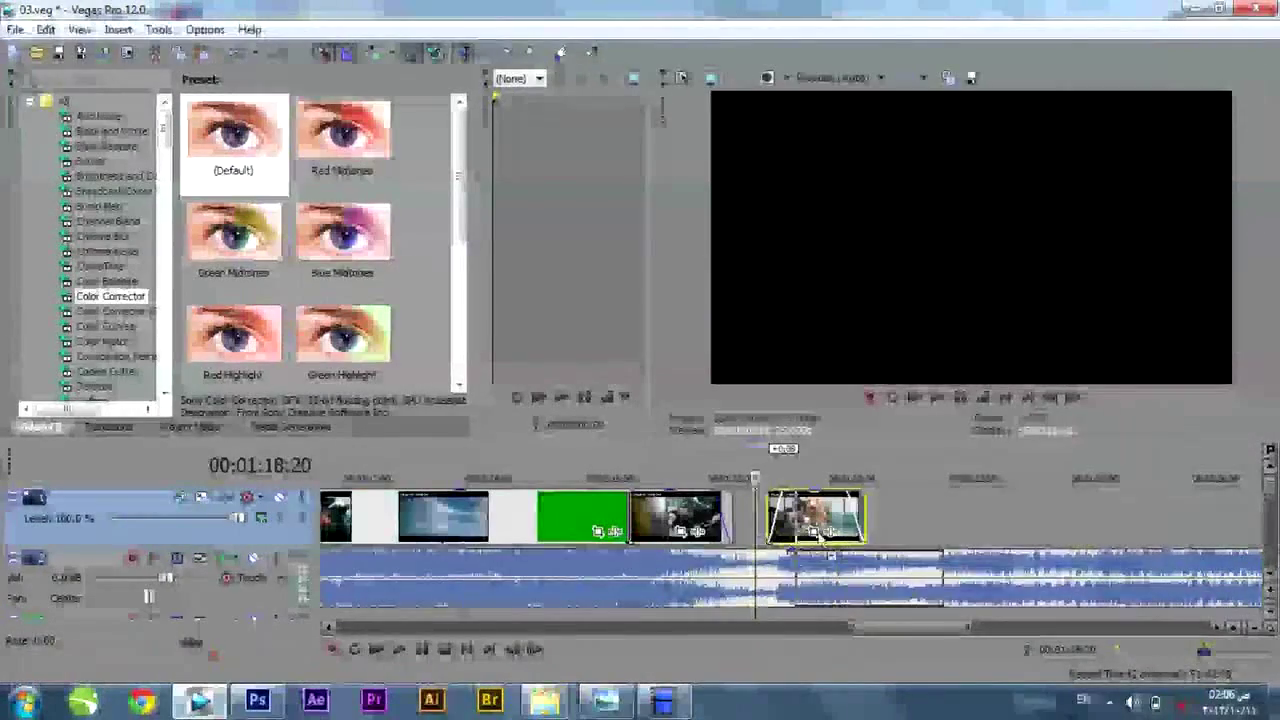
drag(955, 470, 905, 550)
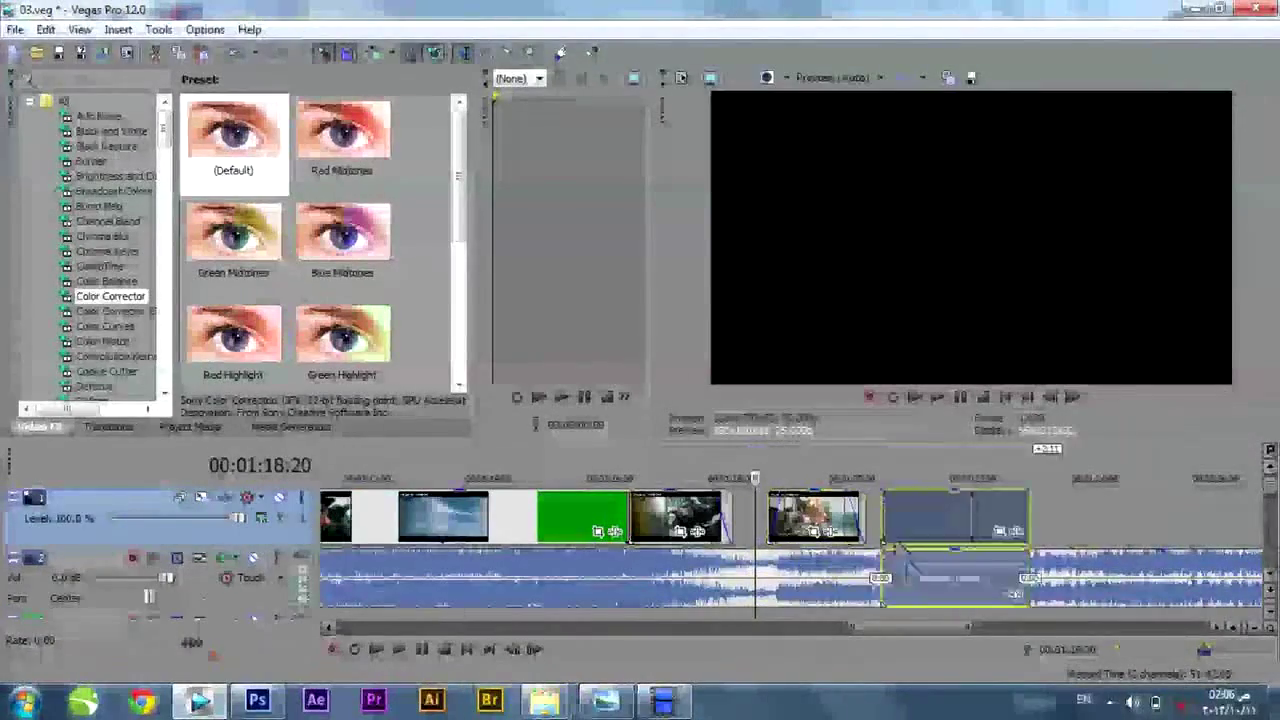
key(u)
click(934, 582)
key(Delete)
drag(971, 523, 992, 521)
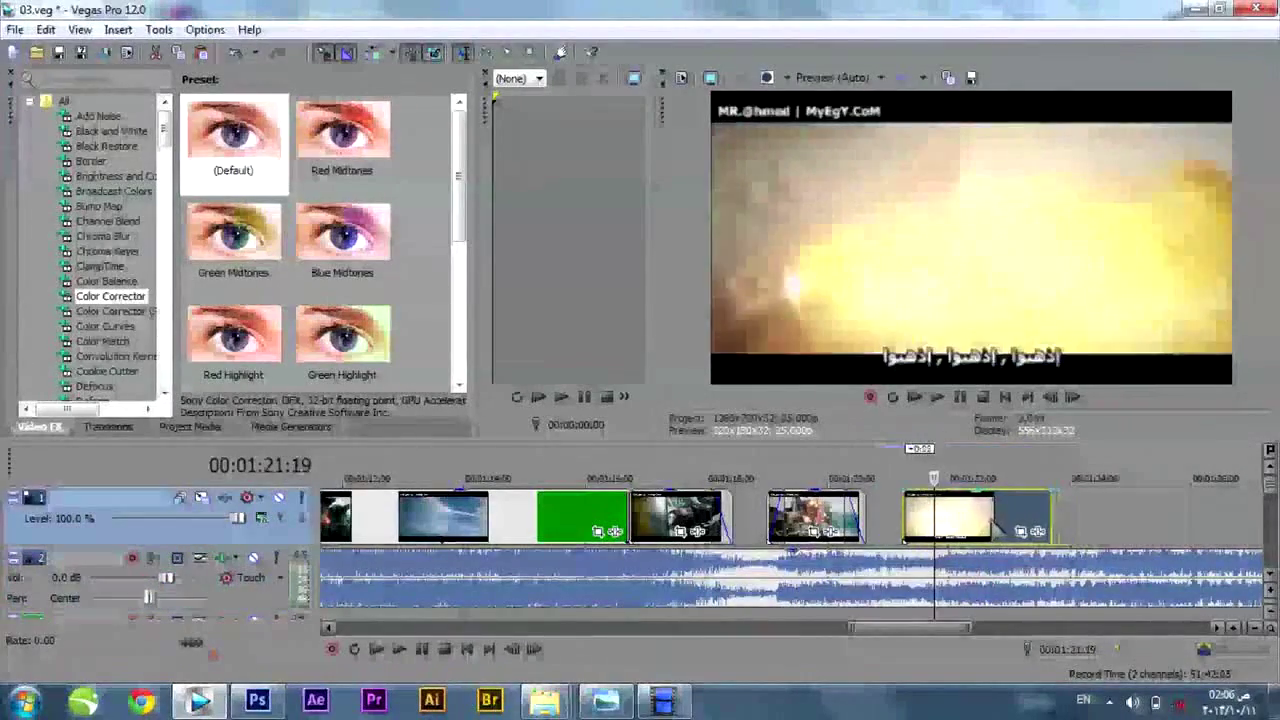
- Play into clip 24, shift it to start at about 00:01:21:15 and give it a short fade-in and fade-out
click(867, 451)
key(space)
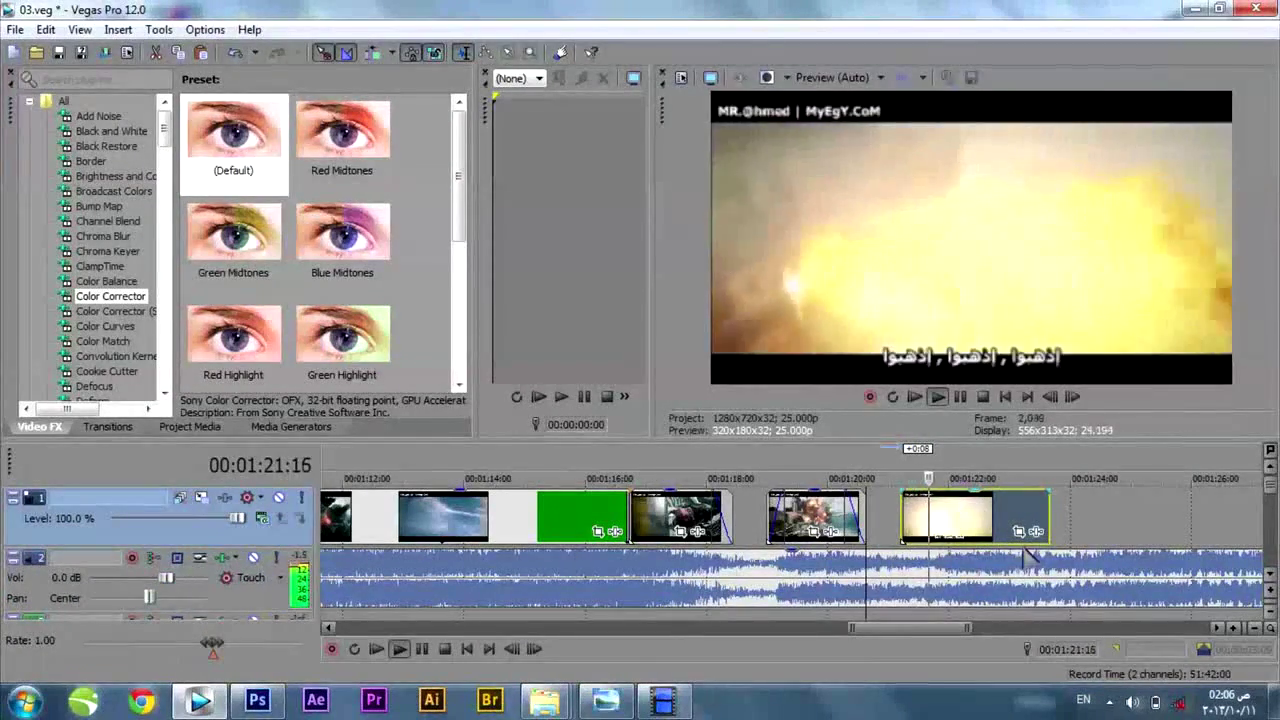
key(space)
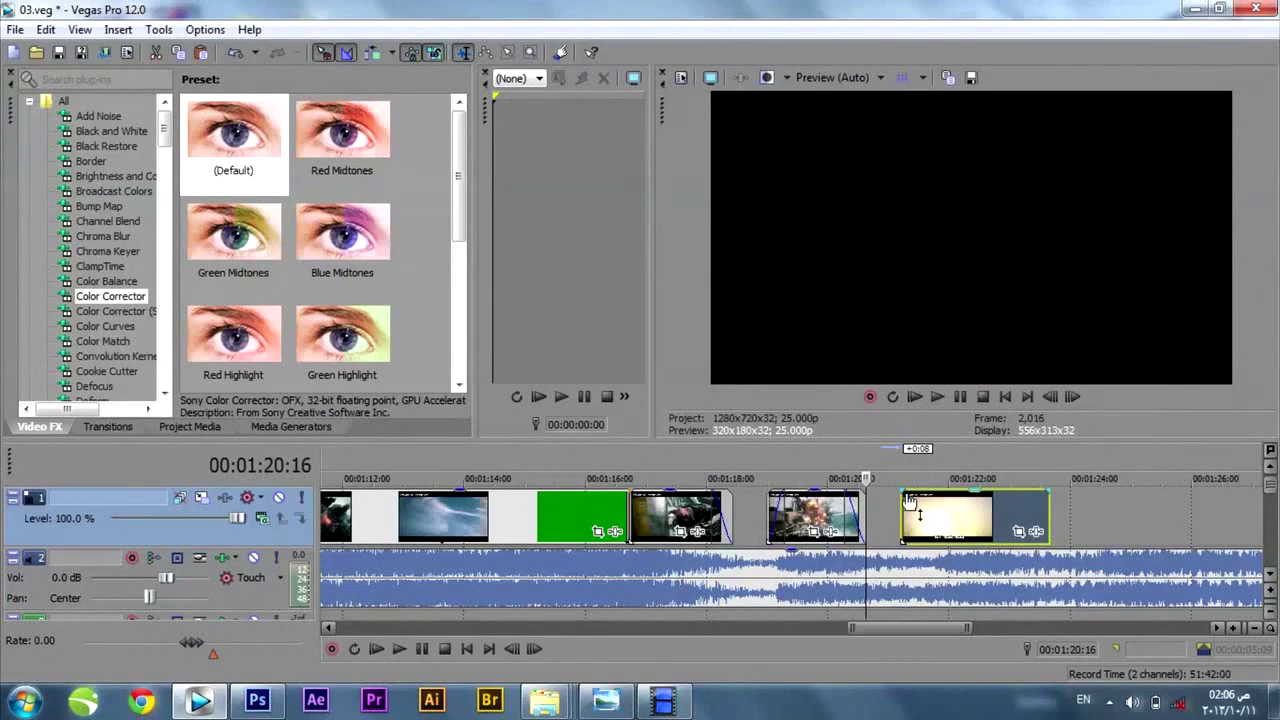
drag(903, 508, 980, 520)
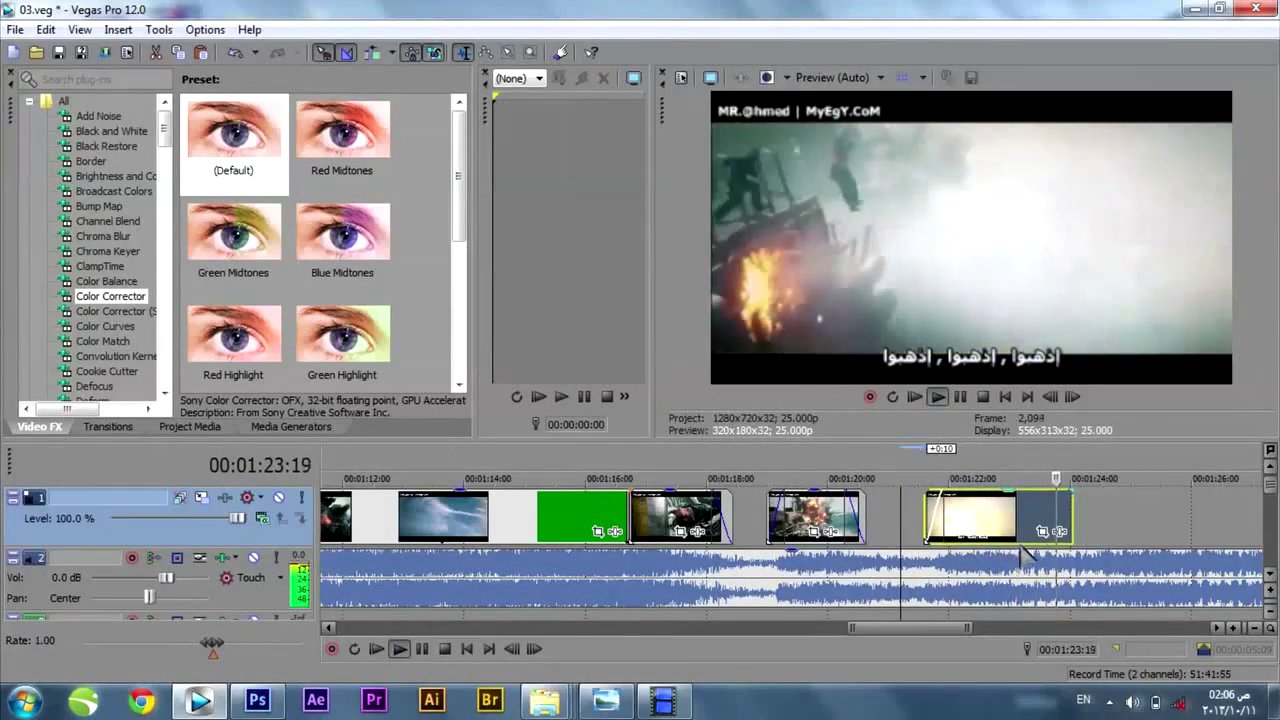
drag(1073, 492, 1069, 492)
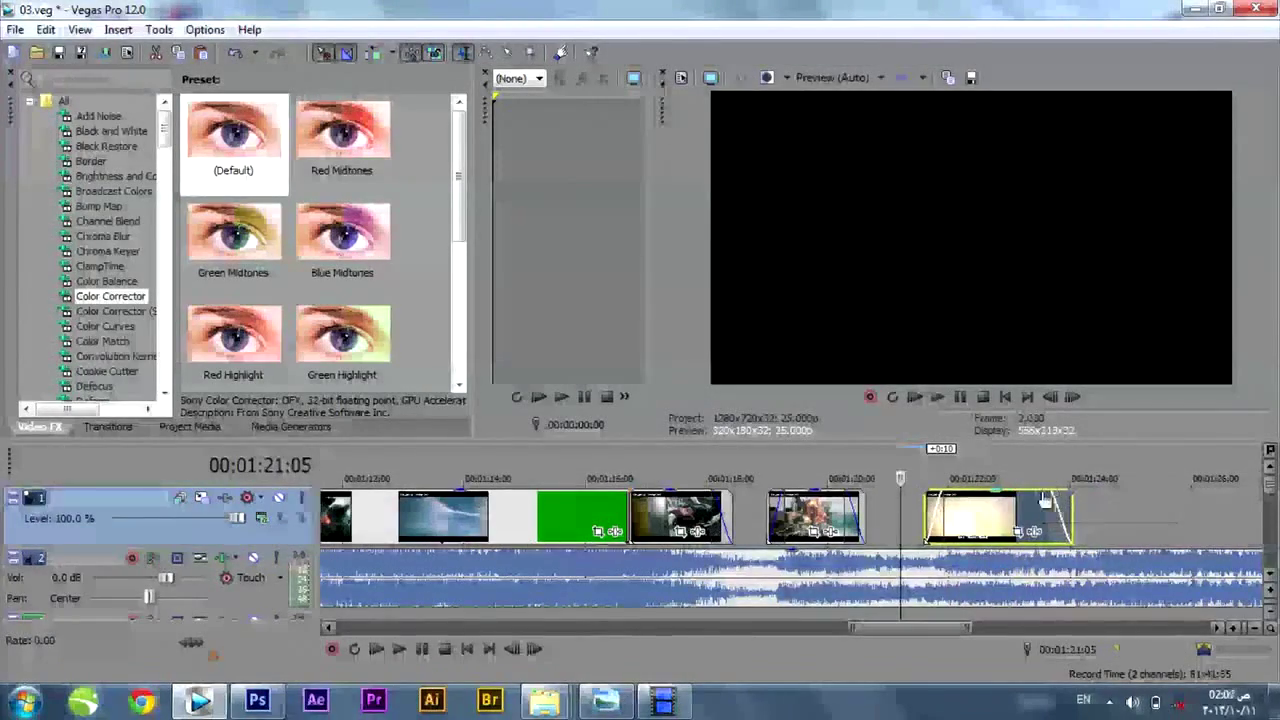
- Insert video file 25 from the clips folder a short gap after clip 24 and delete its audio event
click(544, 700)
click(543, 590)
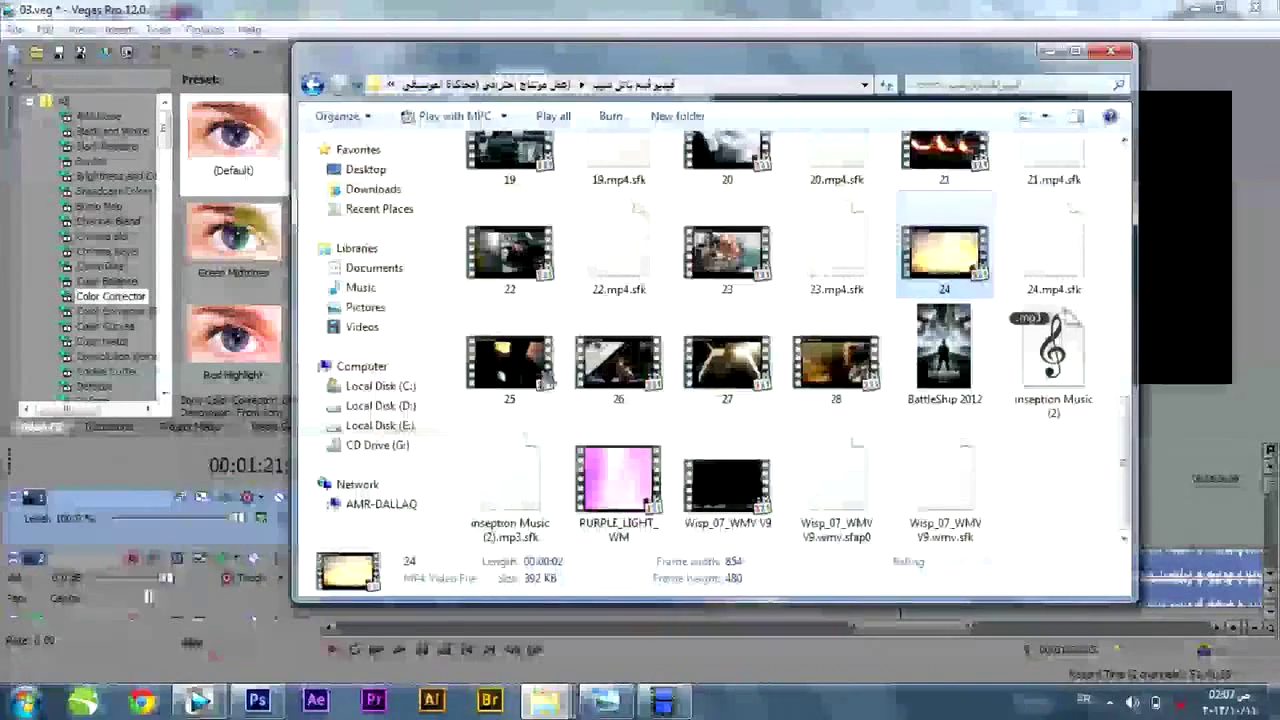
click(200, 700)
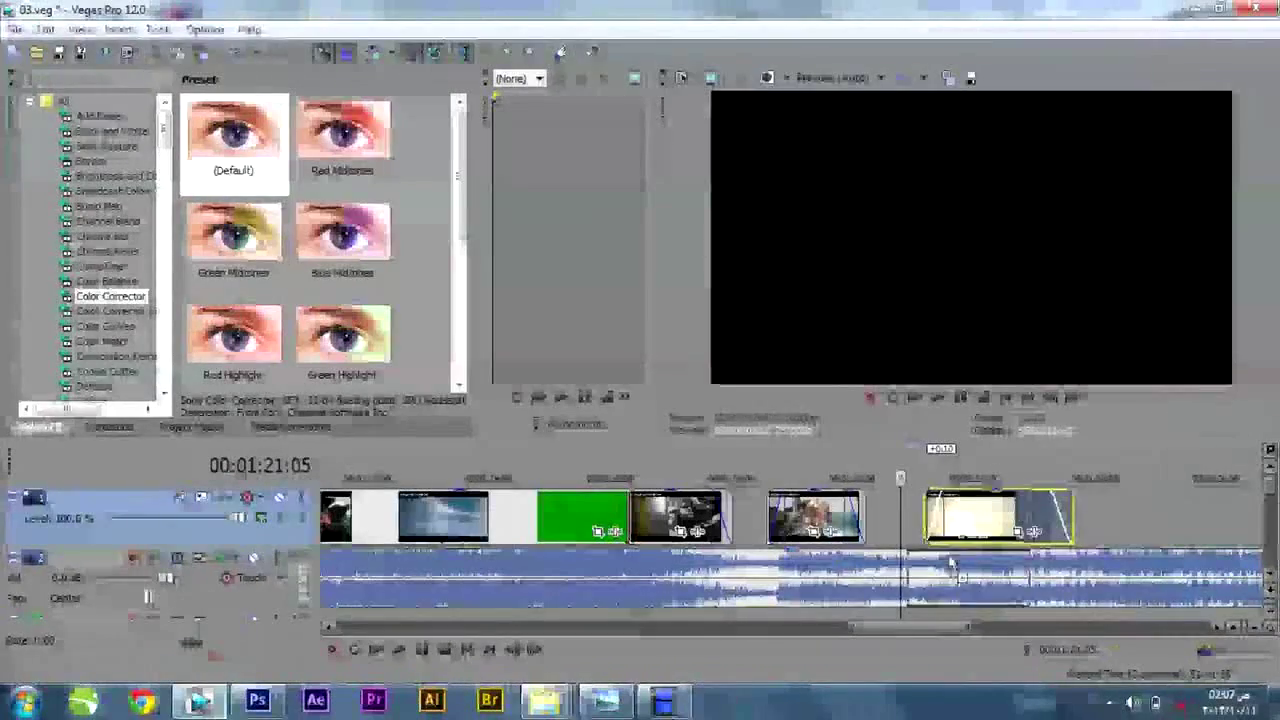
drag(950, 562, 1139, 531)
key(u)
click(1126, 583)
key(Delete)
- Play clip 25 from 00:01:24:08 and give it a fade-in of about 9 frames and a short fade-out
click(1089, 476)
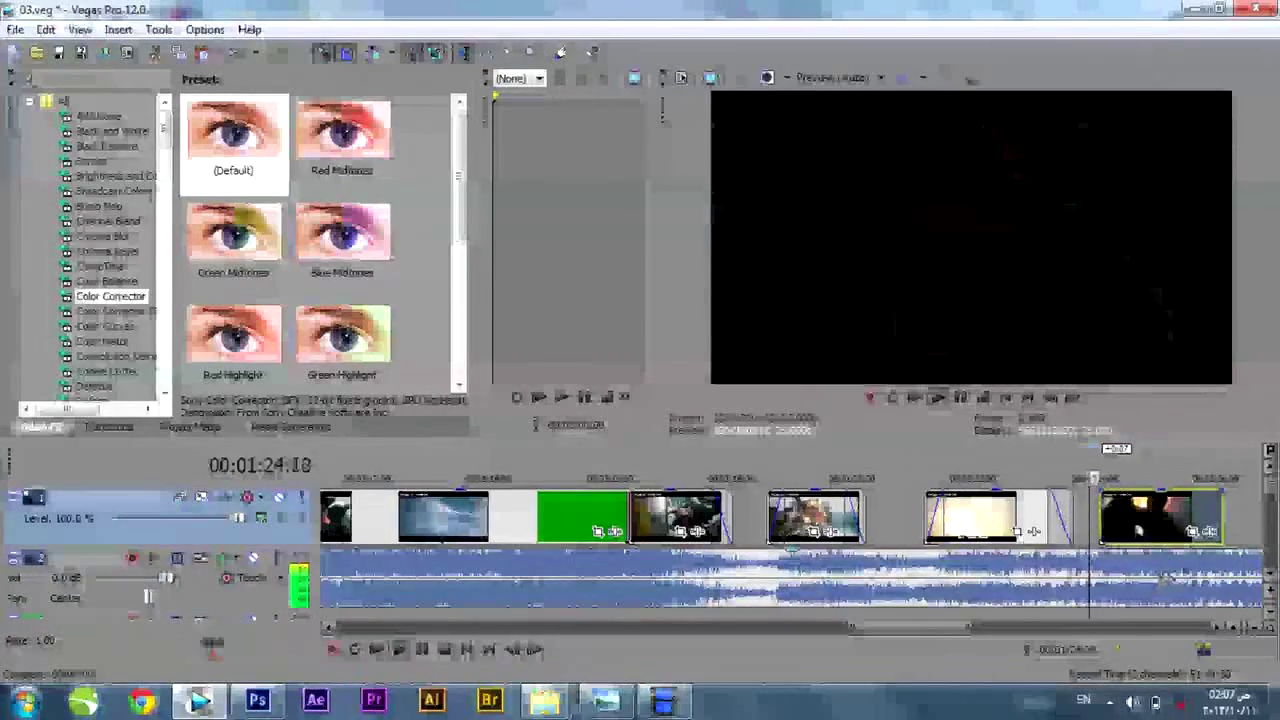
key(space)
key(space)
drag(1102, 493, 1120, 490)
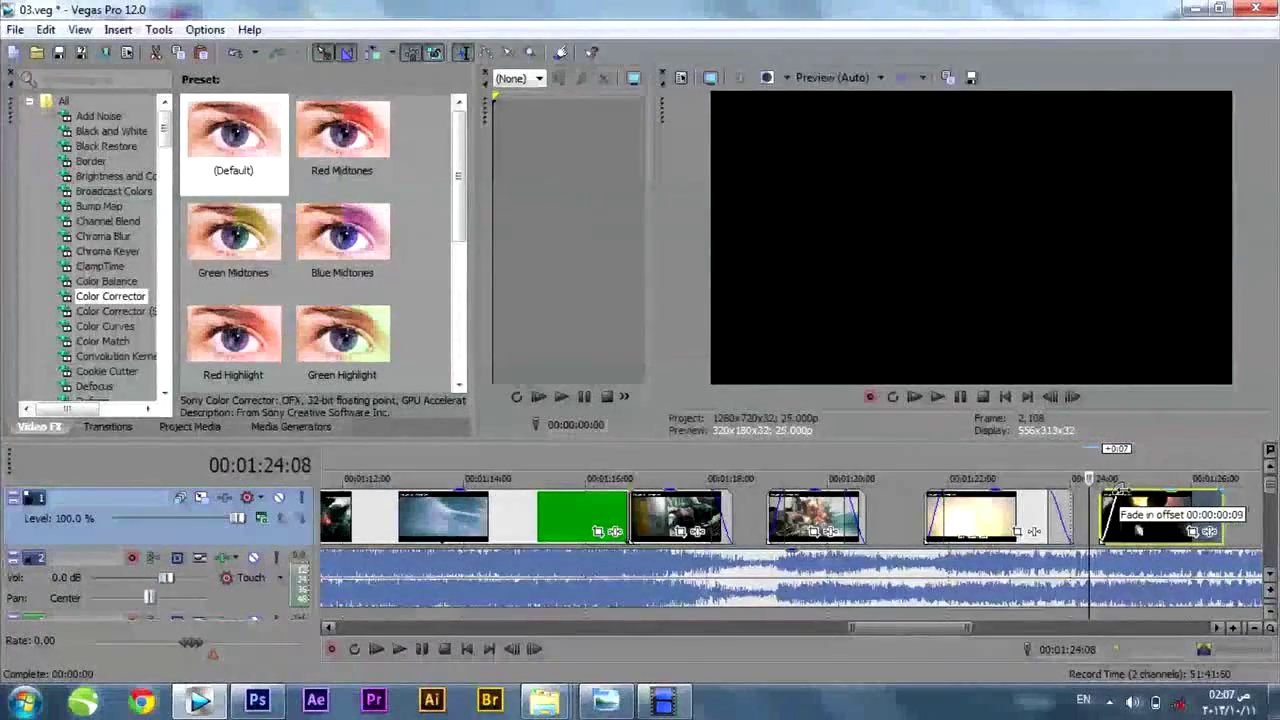
key(space)
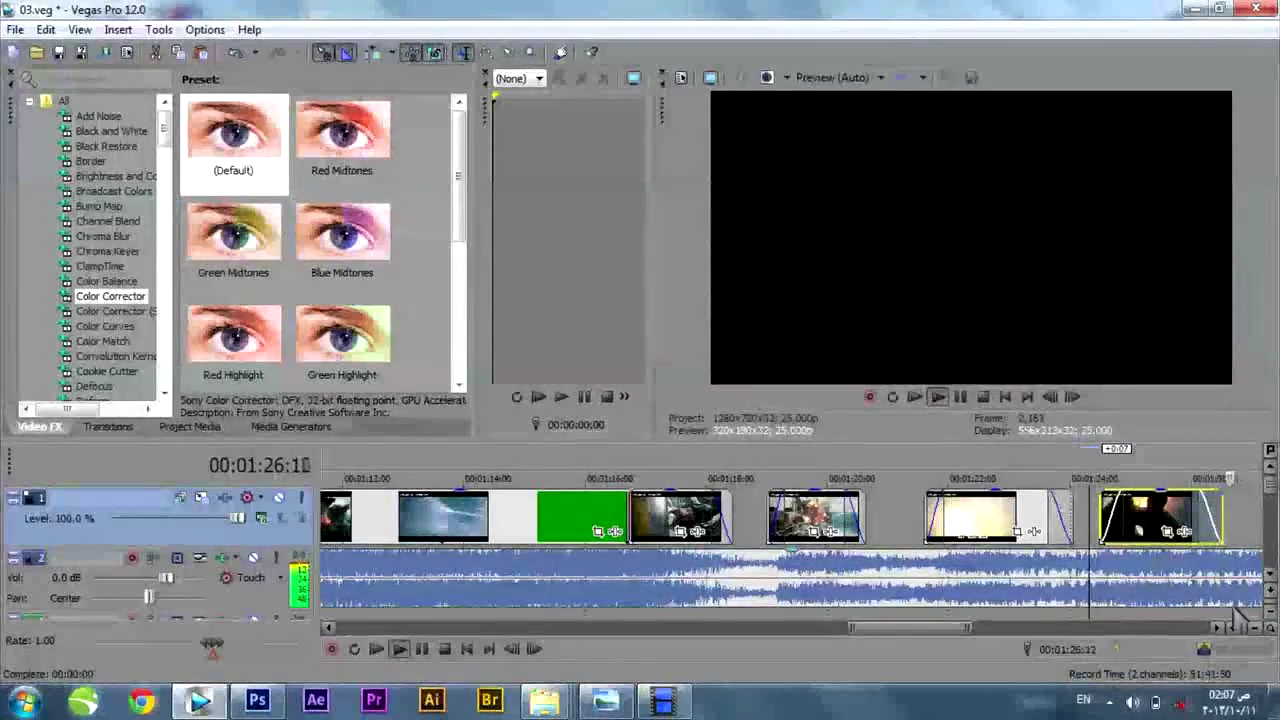
- Move clip 25 earlier to start at 00:01:24:08 and replay it against the music
key(space)
key(space)
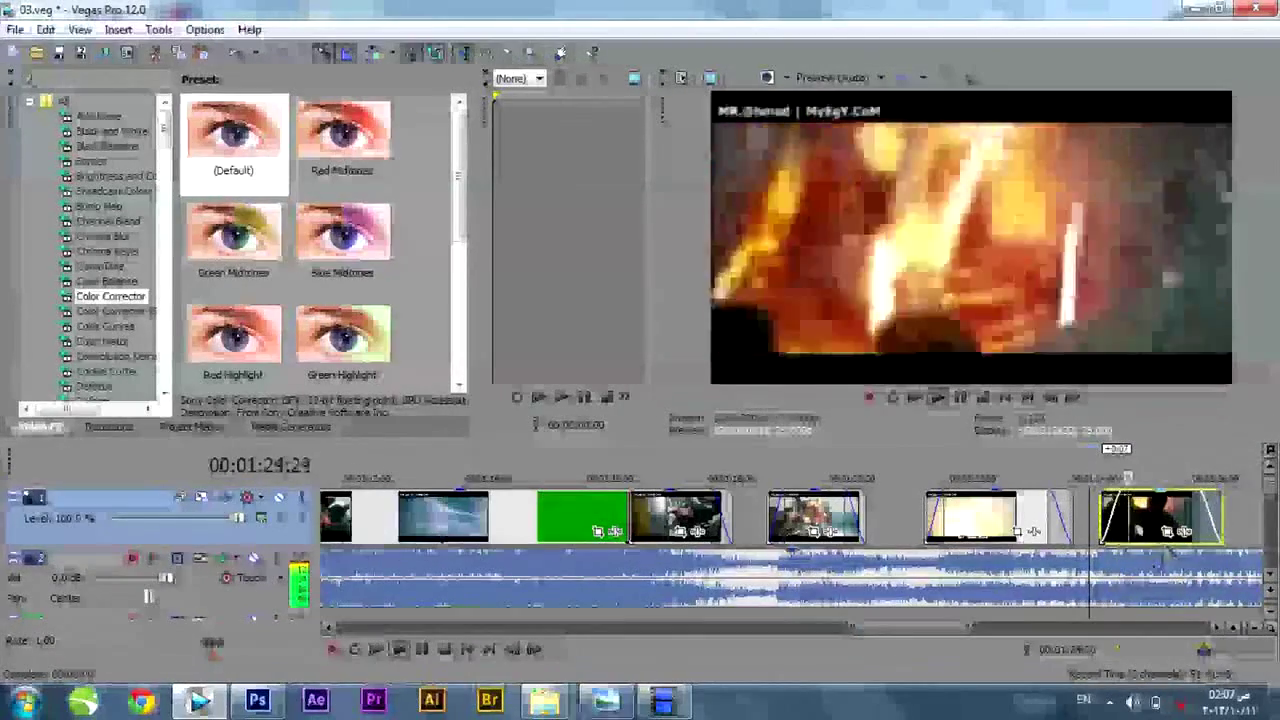
key(space)
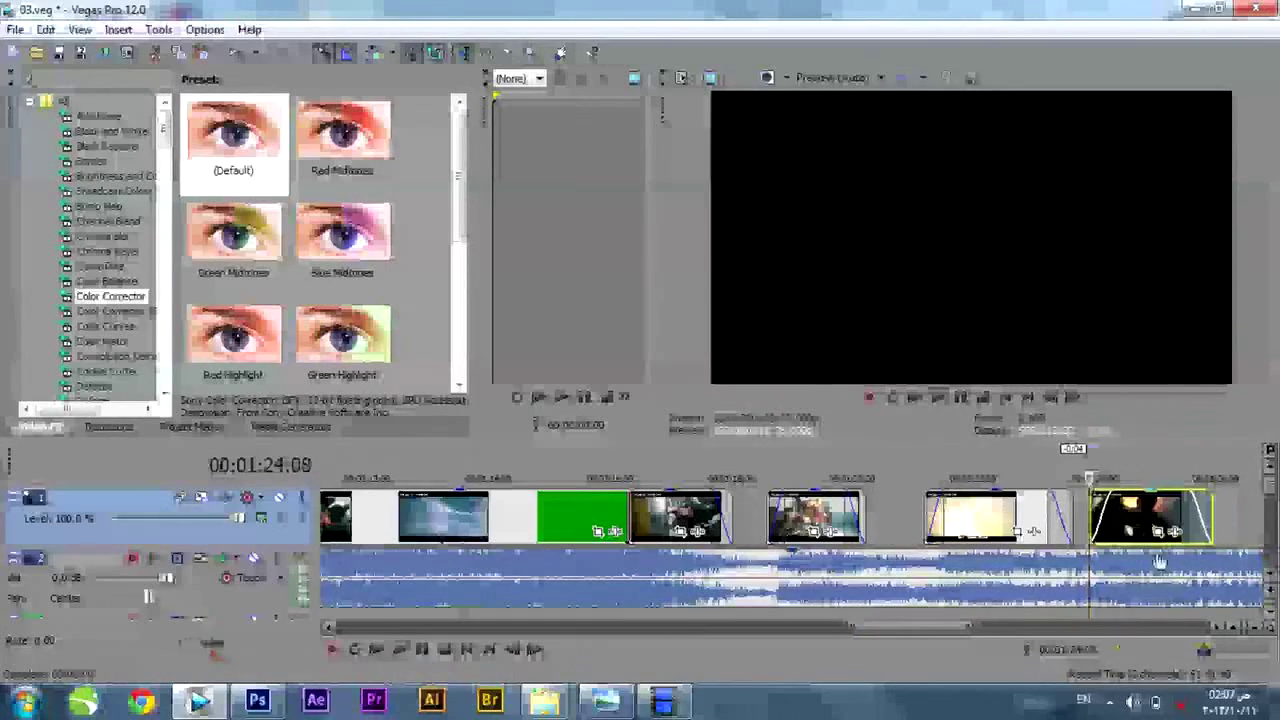
key(space)
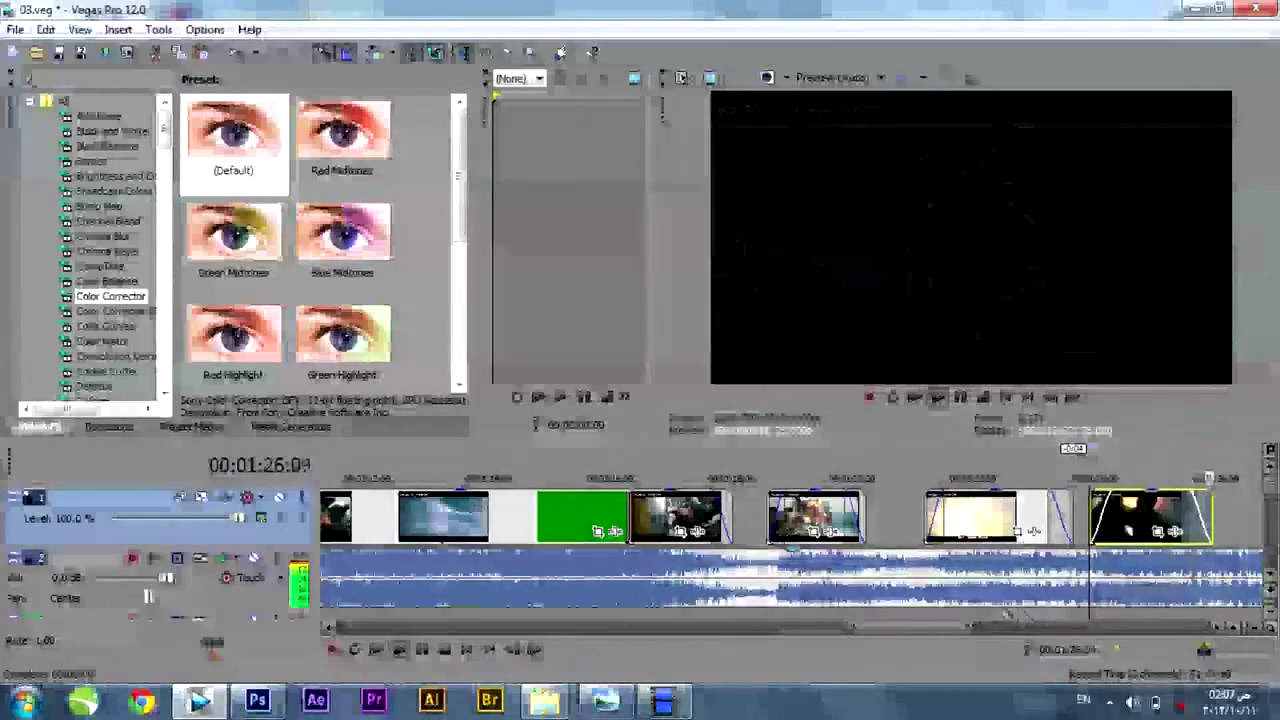
- Insert video file 26 after clip 25, delete its audio event and move it to start at about 00:01:26:17
scroll(836, 603, down, 2)
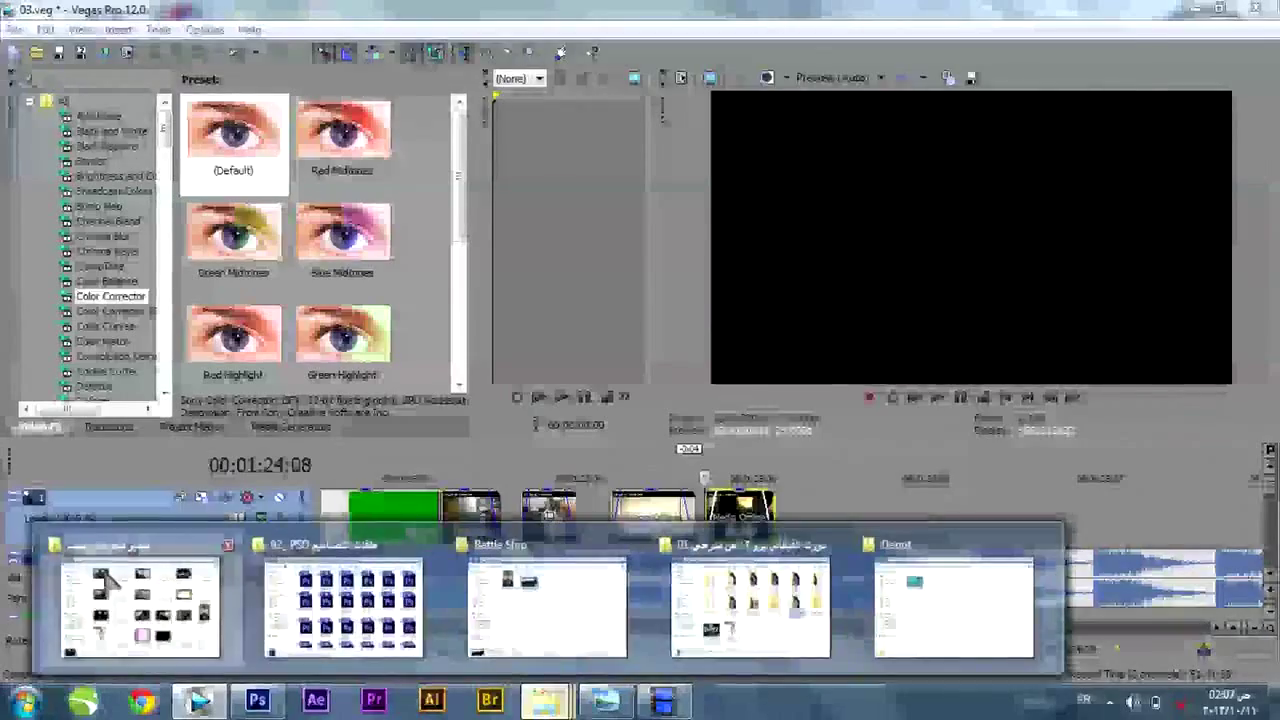
click(107, 580)
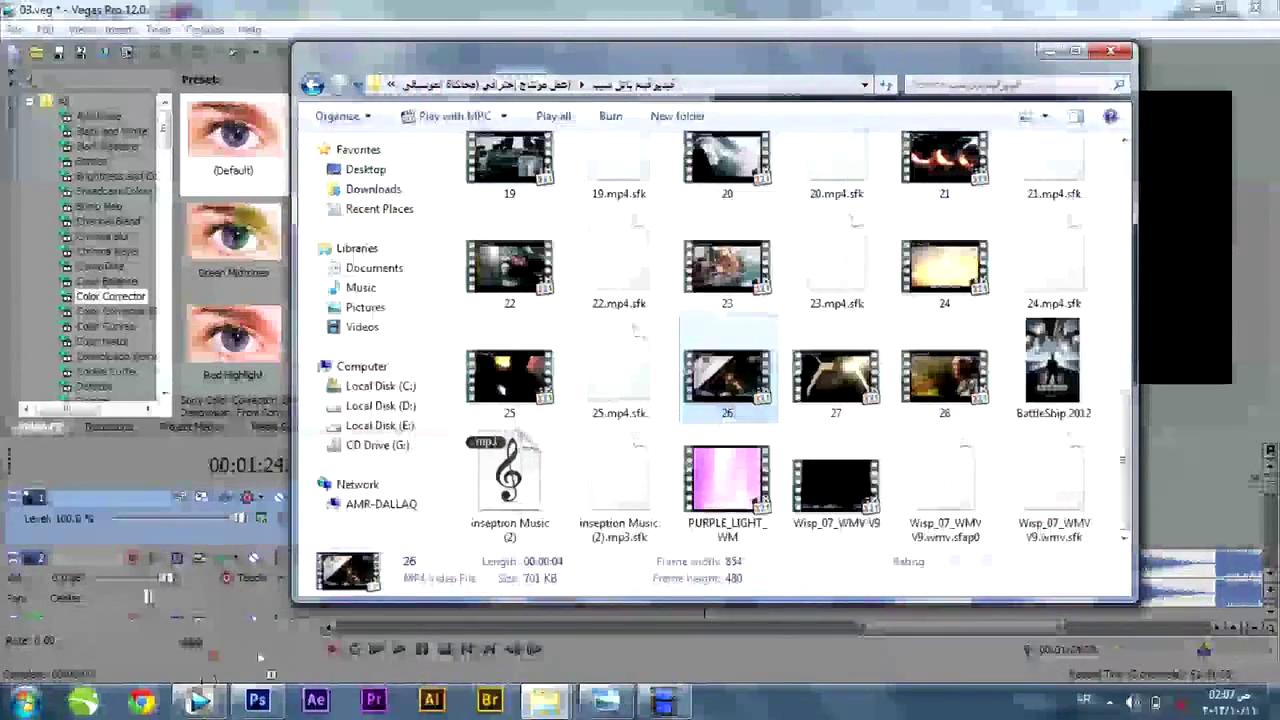
drag(727, 375, 845, 582)
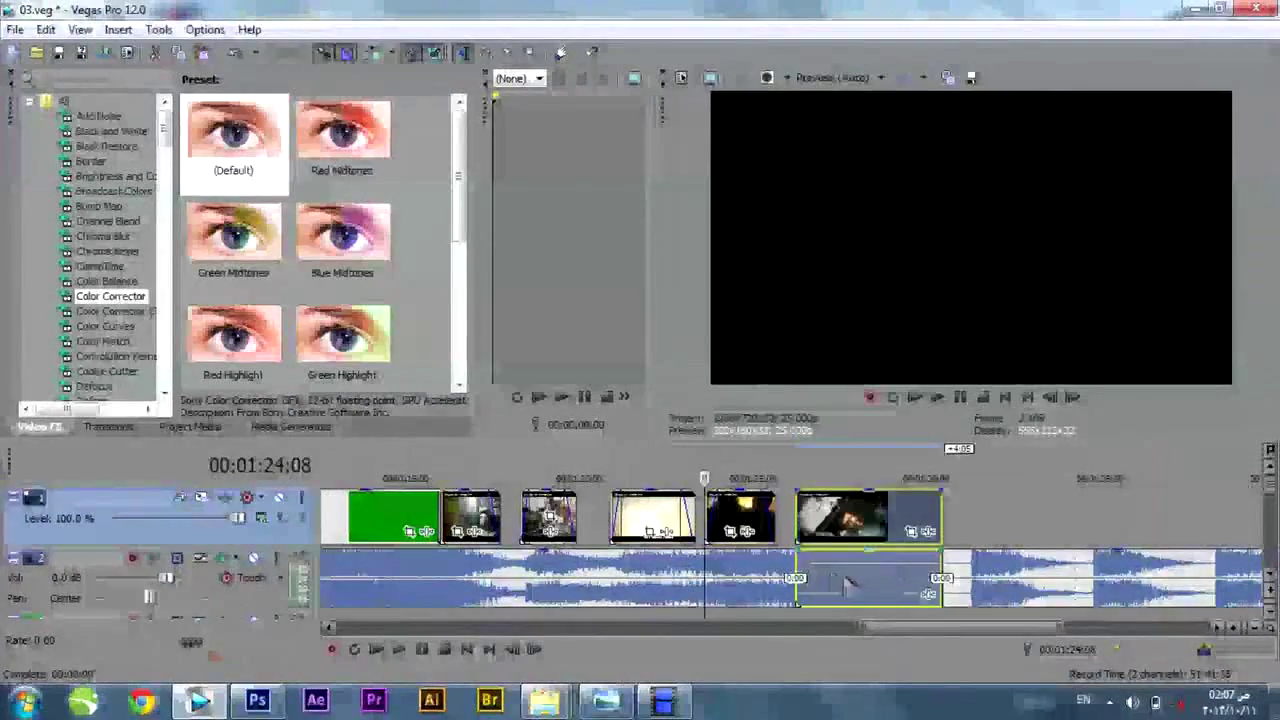
key(u)
click(843, 580)
key(Delete)
drag(868, 530, 859, 526)
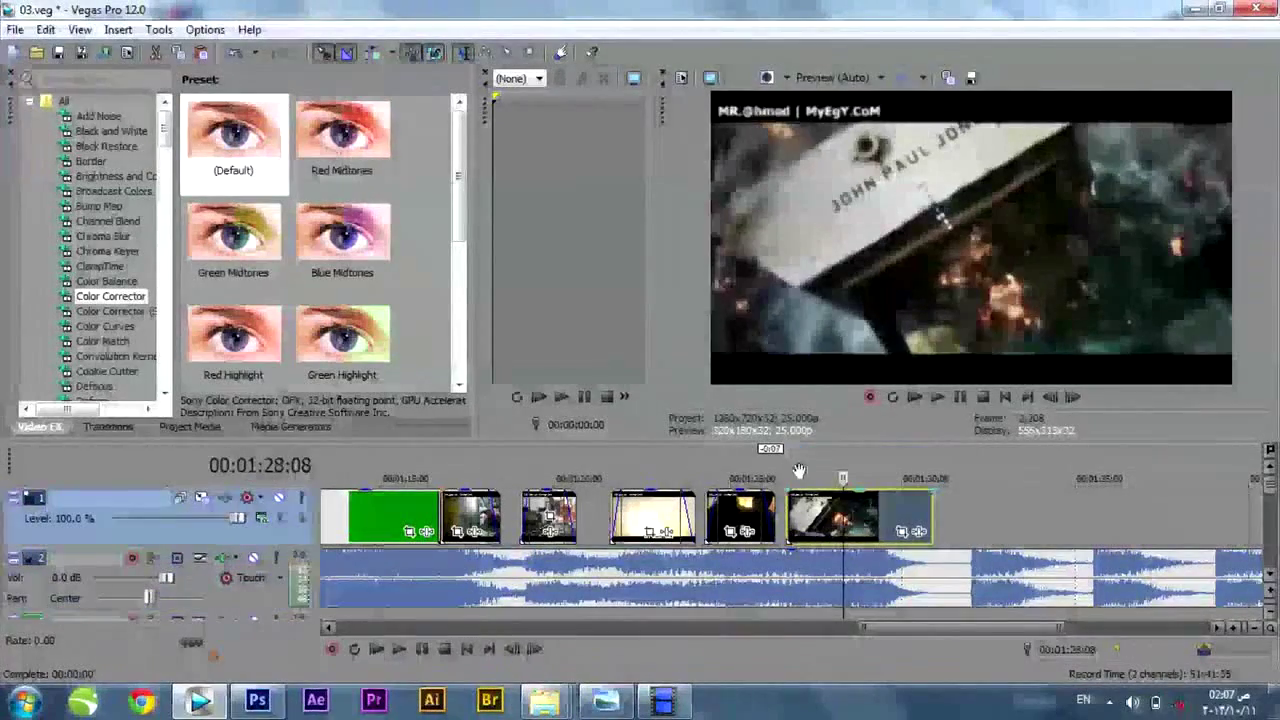
- Play clip 26 from 00:01:26:09 and add a short fade-in and a fade-out of about one second
click(800, 470)
key(space)
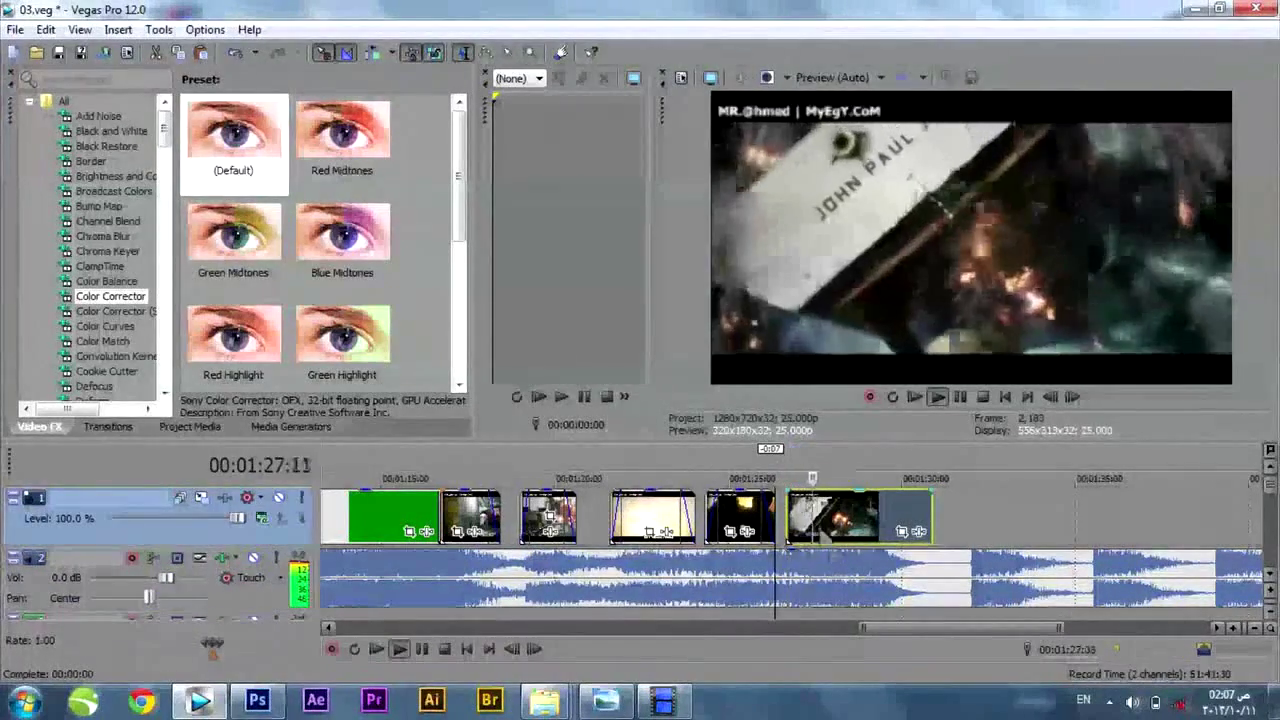
key(space)
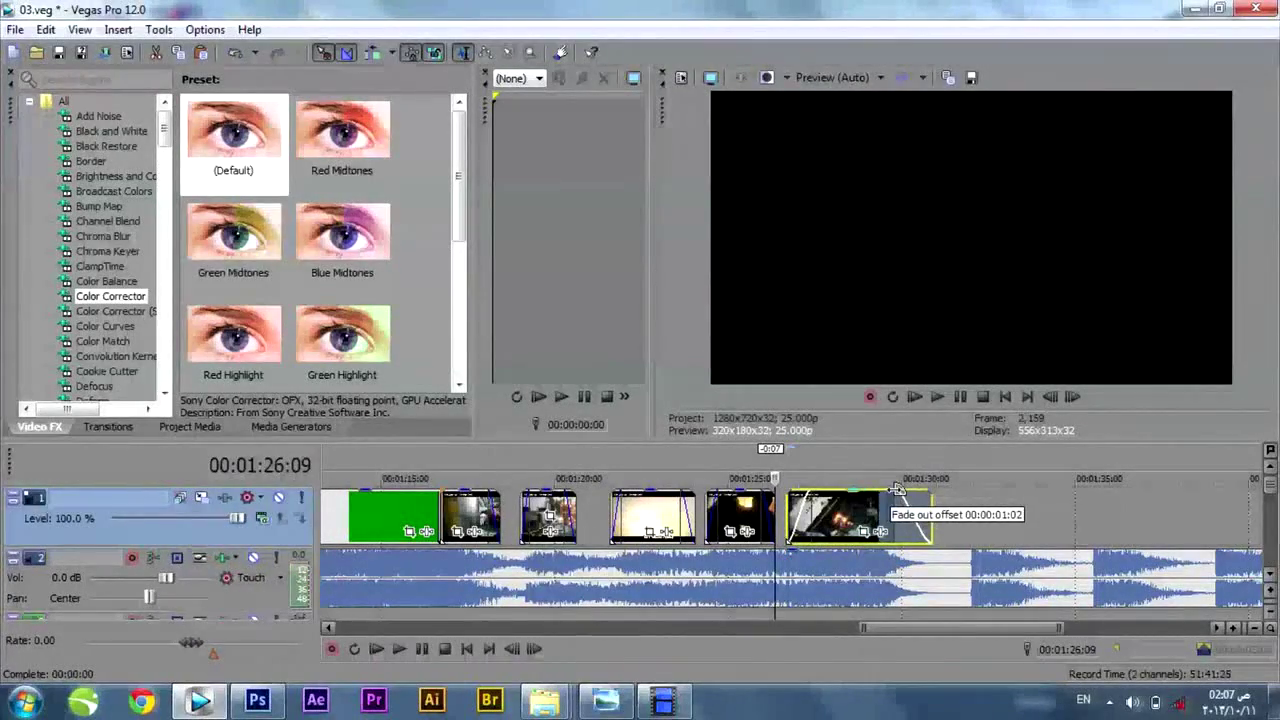
drag(897, 489, 901, 490)
- Insert video file 27 on the music hit at about 00:01:32:00 after clip 26 and delete its audio event
scroll(910, 630, right, 3)
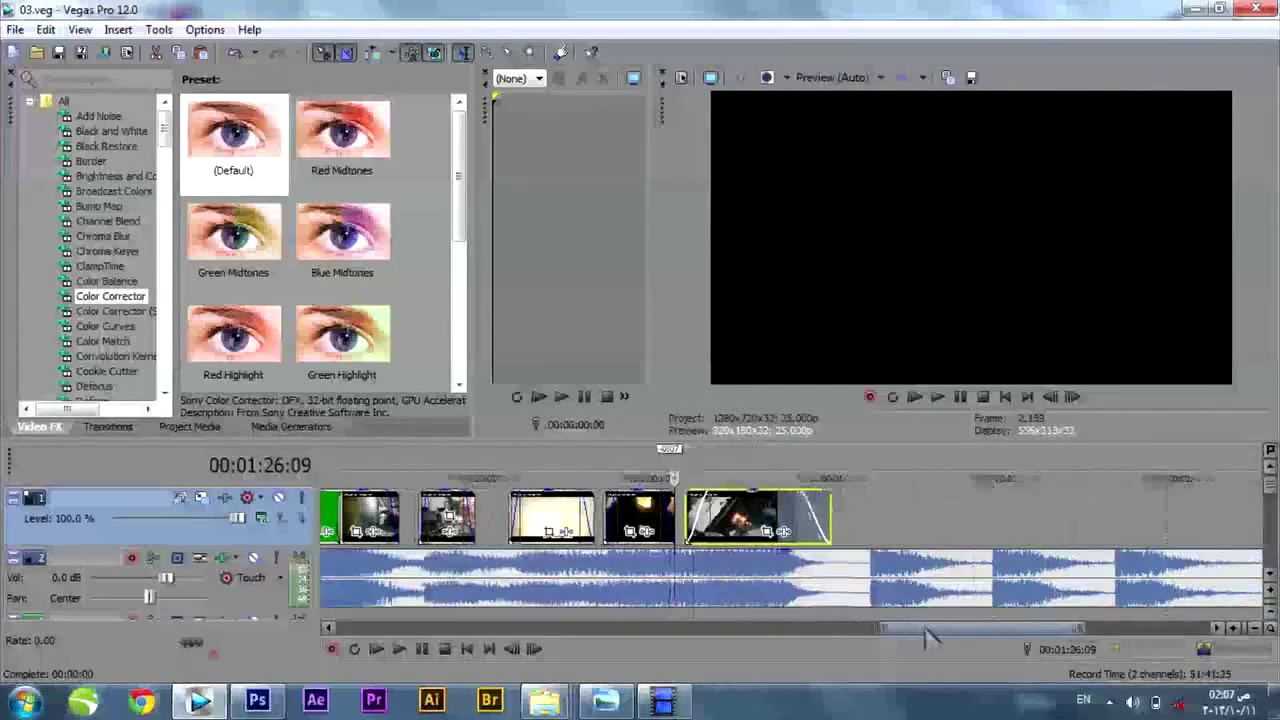
click(546, 702)
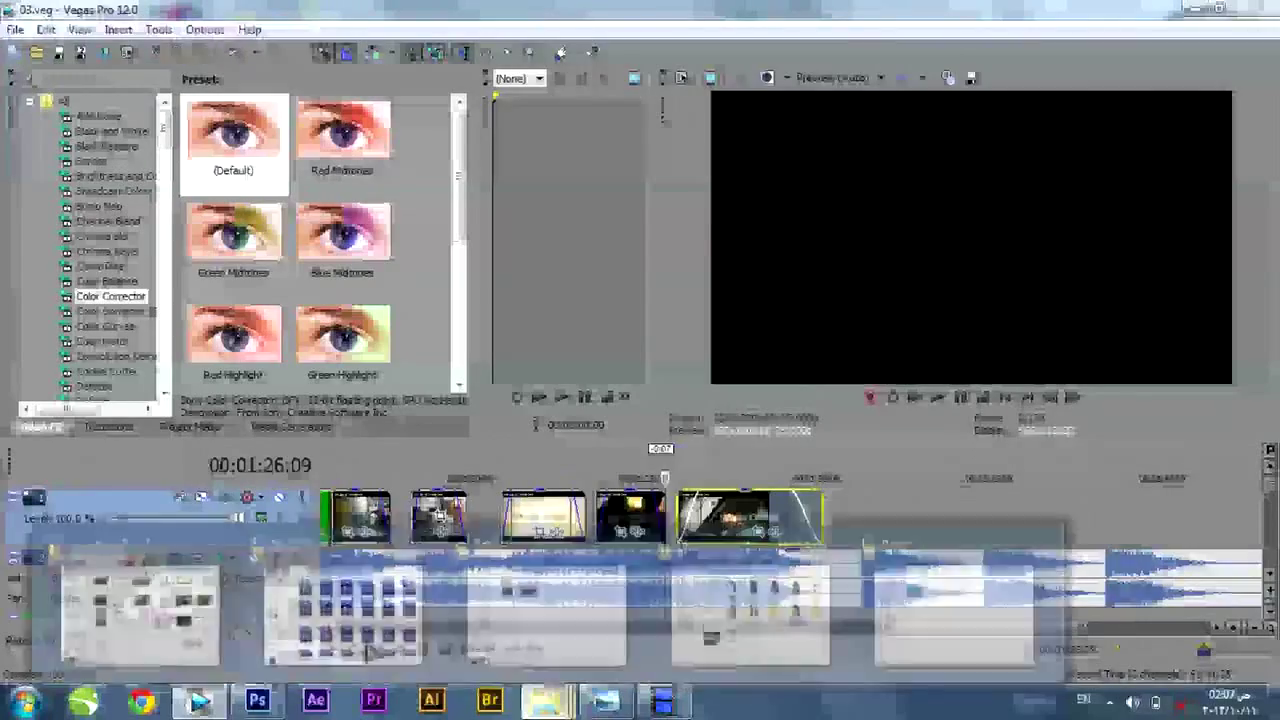
click(757, 612)
click(912, 282)
drag(944, 260, 872, 500)
click(885, 576)
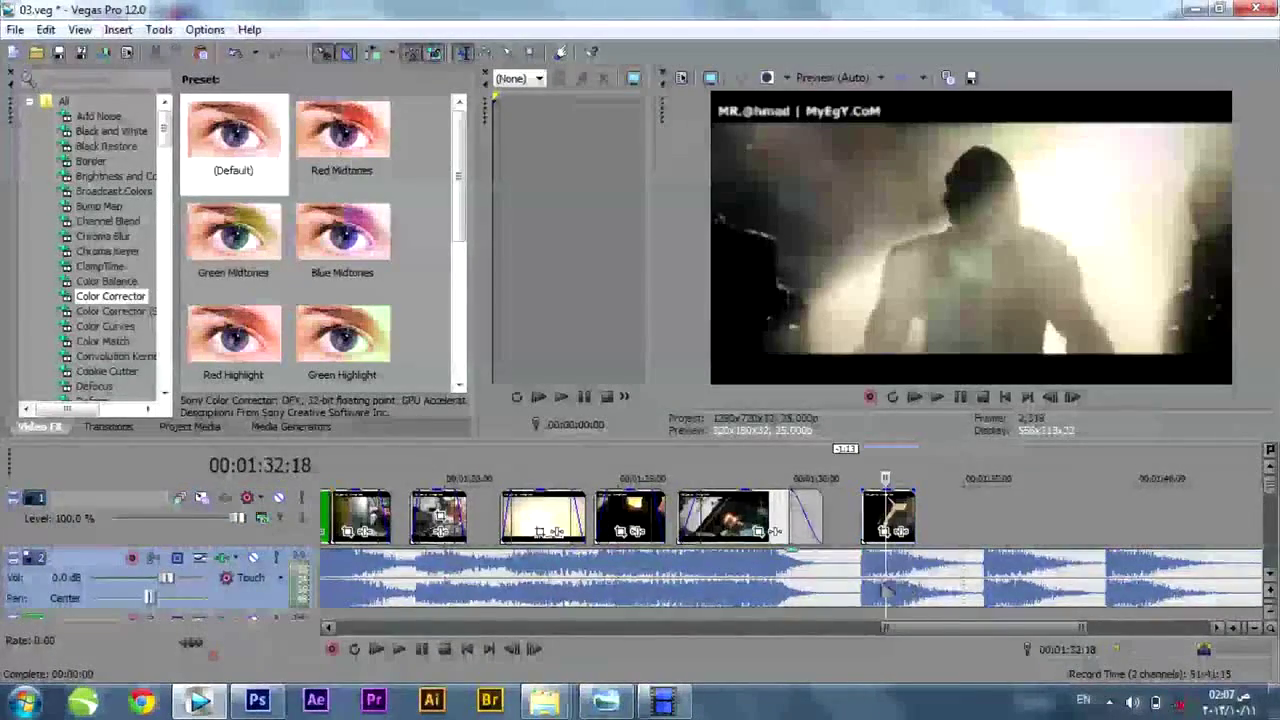
- Give clip 27 a short fade-in and a longer fade-out, changing the fade-out to a convex curve that drops late
scroll(902, 585, up, 3)
click(742, 537)
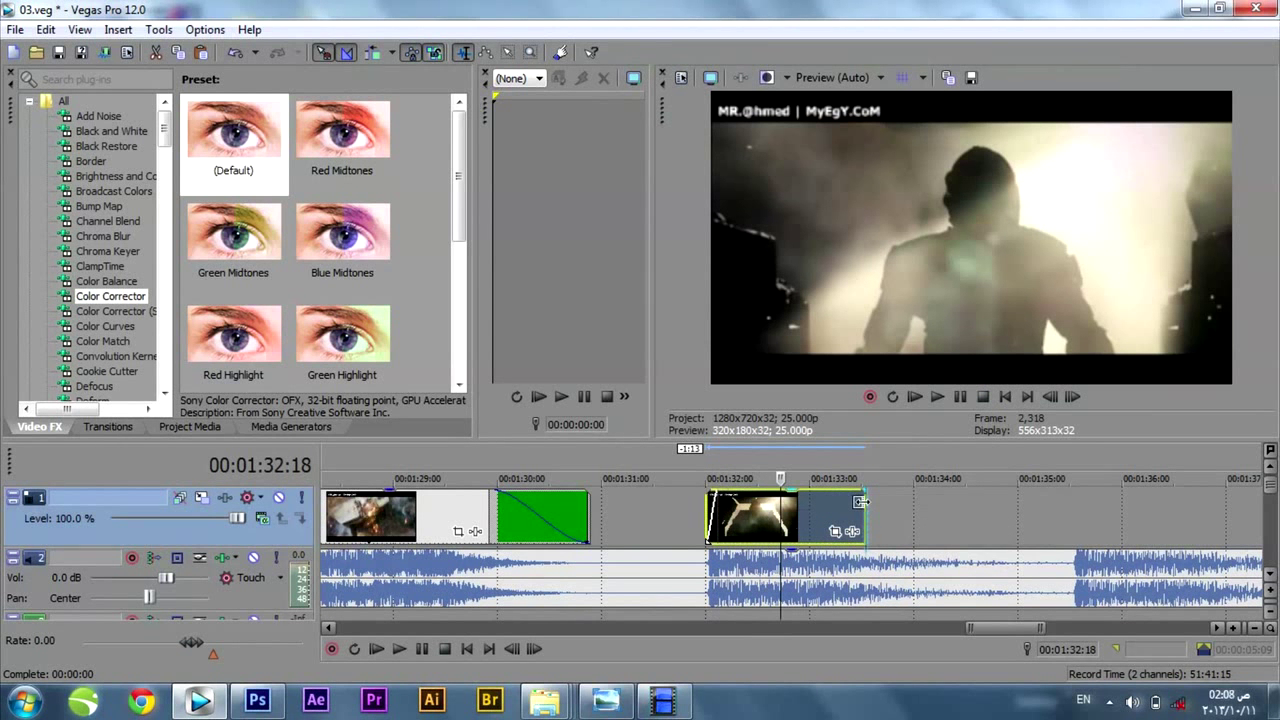
click(868, 501)
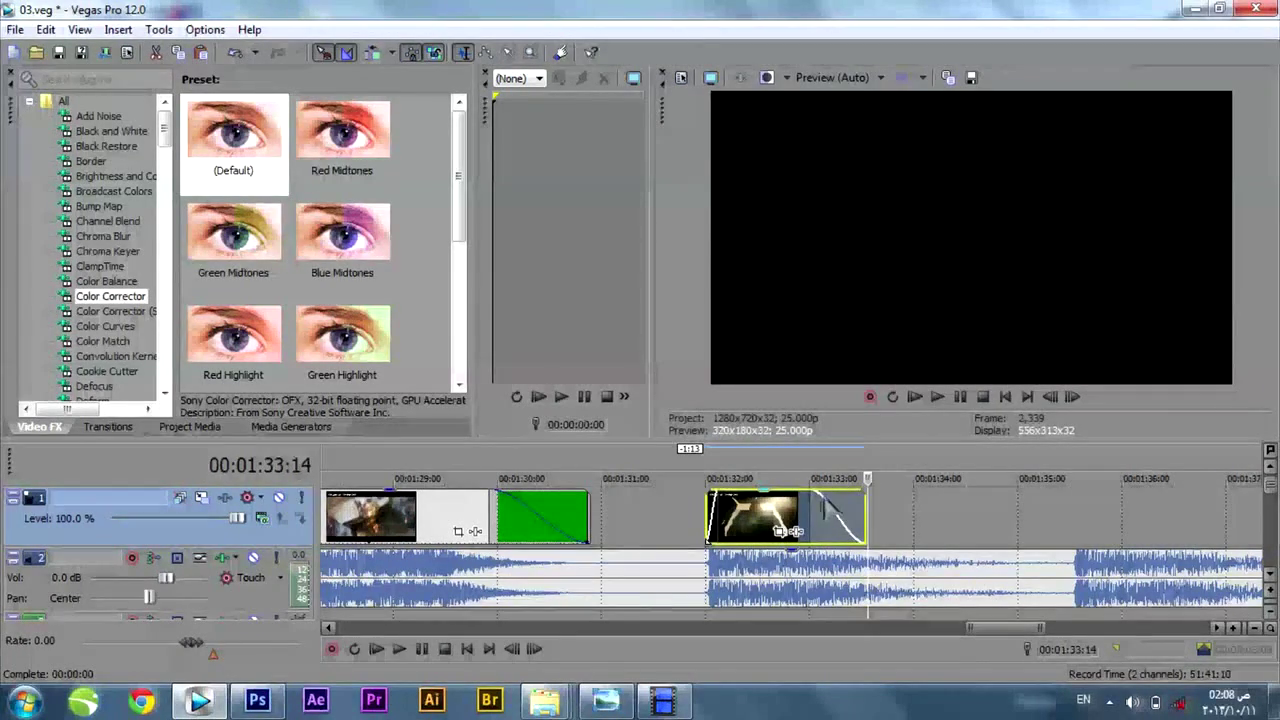
right_click(825, 510)
mouse_move(985, 24)
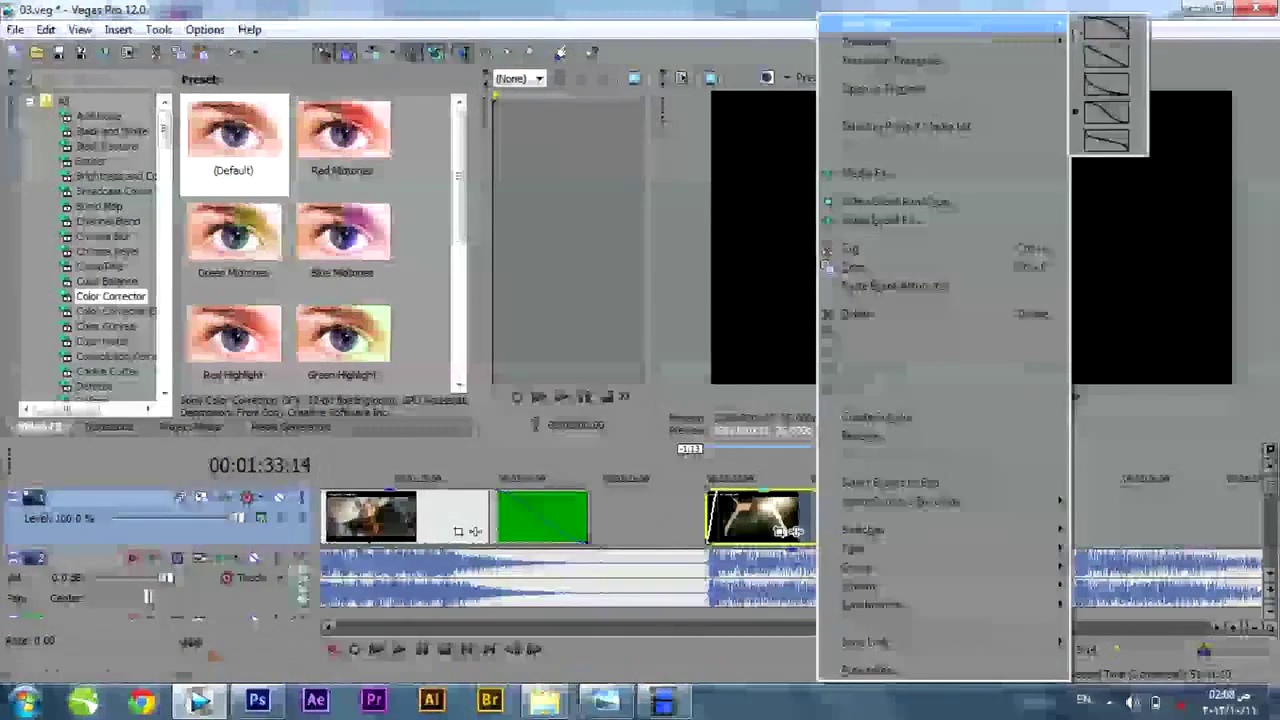
click(1107, 28)
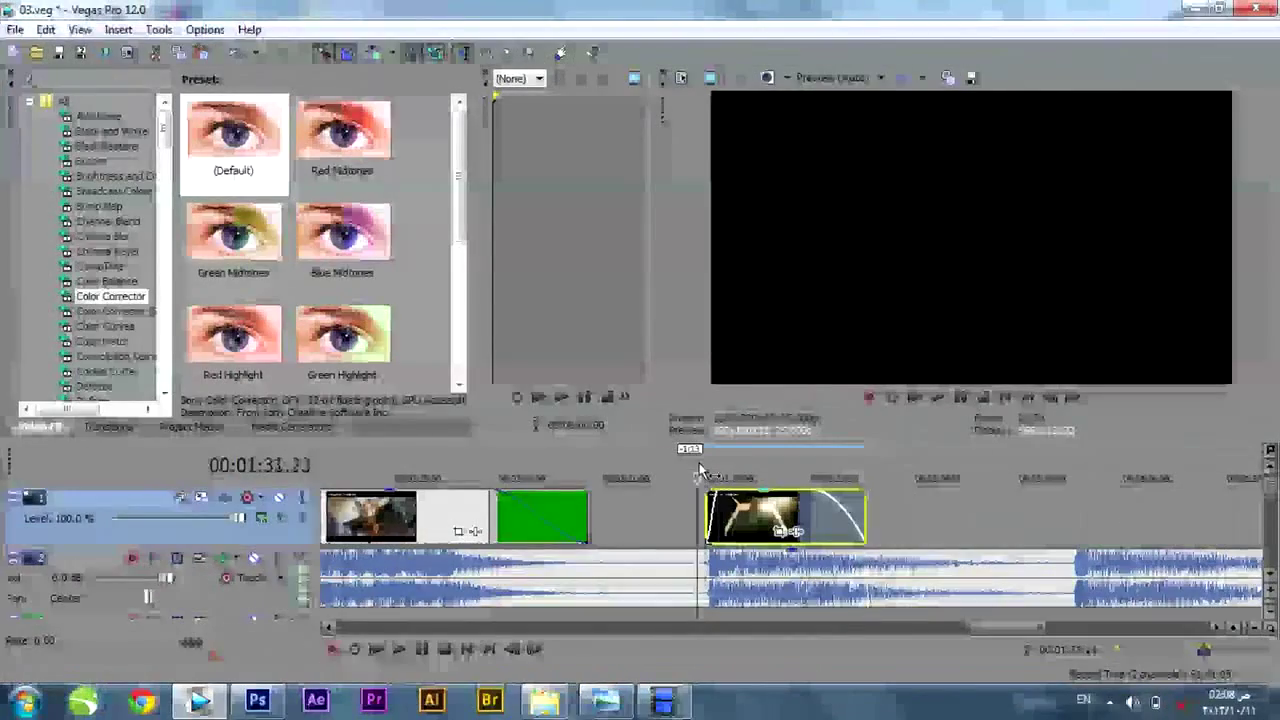
- Play past clip 27, insert video file 28 on the next music hit at about 00:01:35 and delete its audio event
click(664, 461)
key(space)
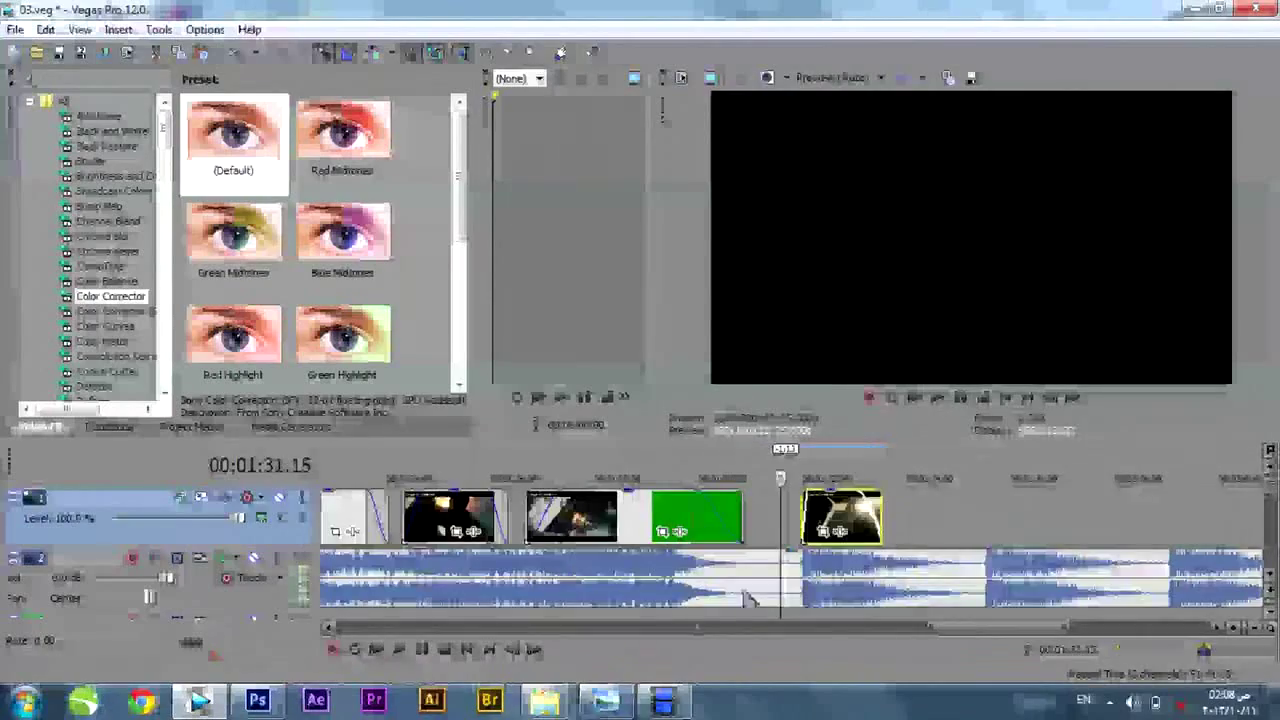
click(545, 700)
click(141, 605)
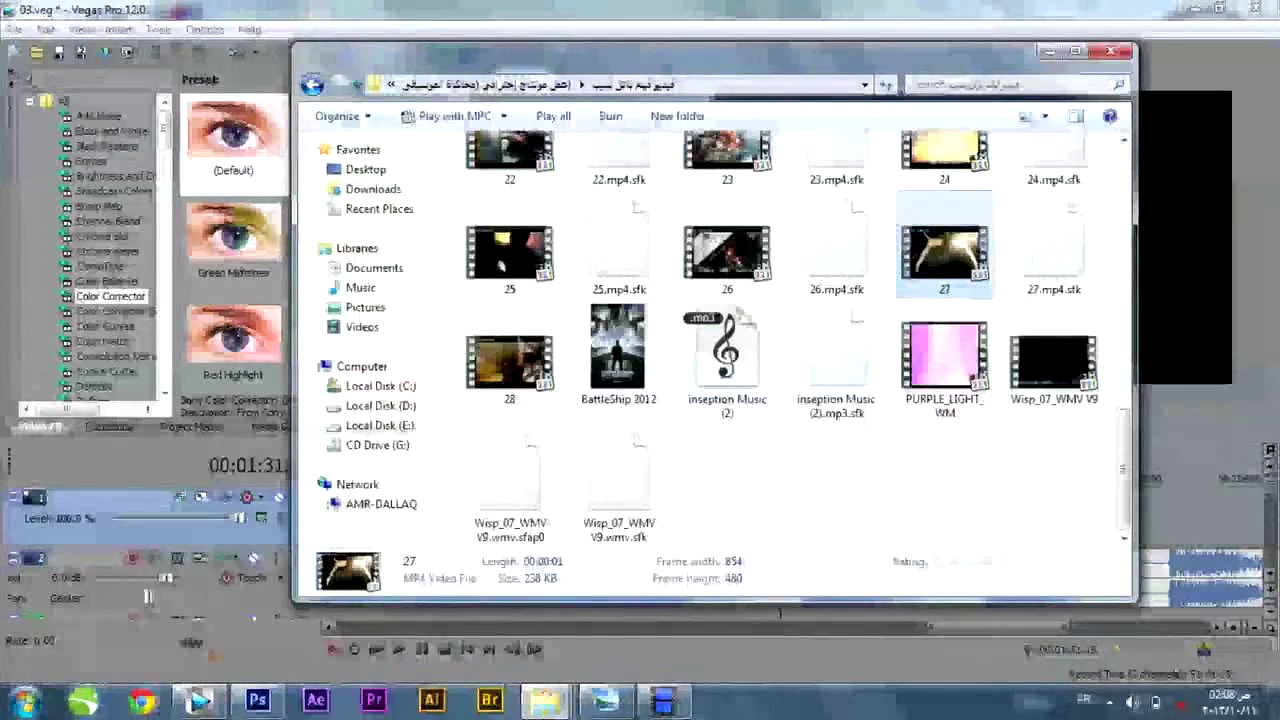
drag(524, 360, 212, 694)
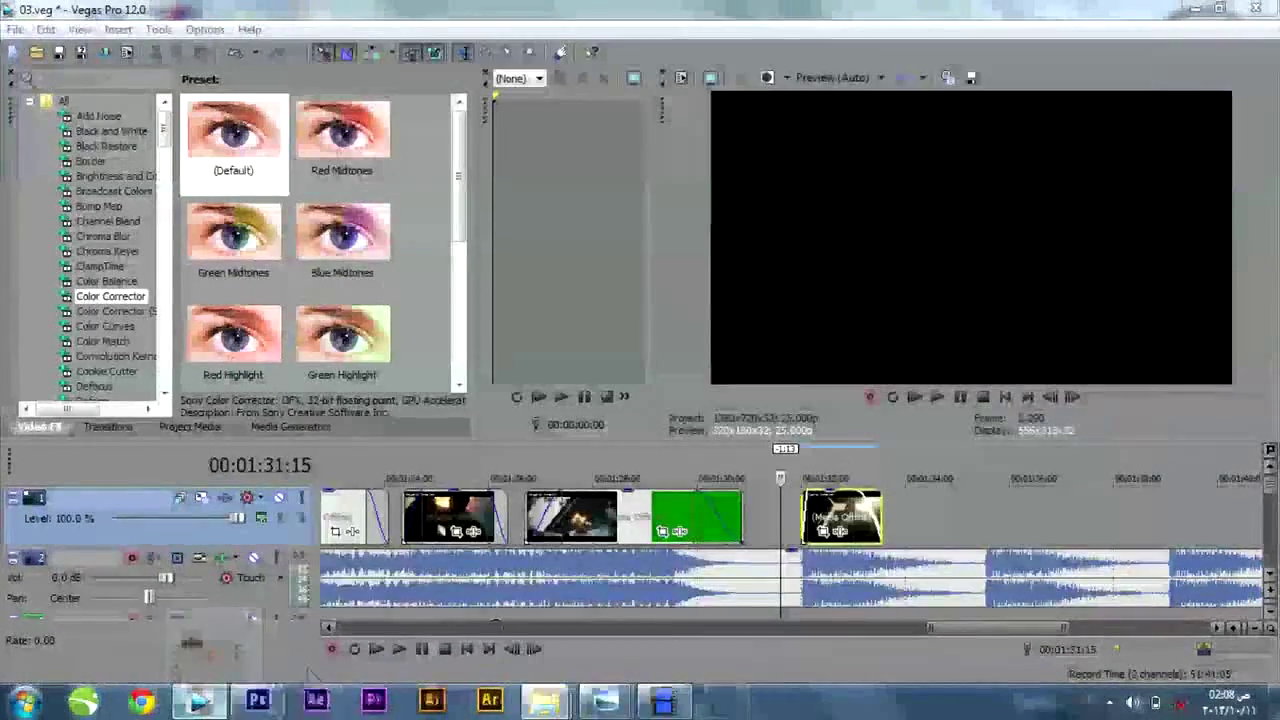
drag(308, 670, 1040, 520)
click(1020, 579)
key(Delete)
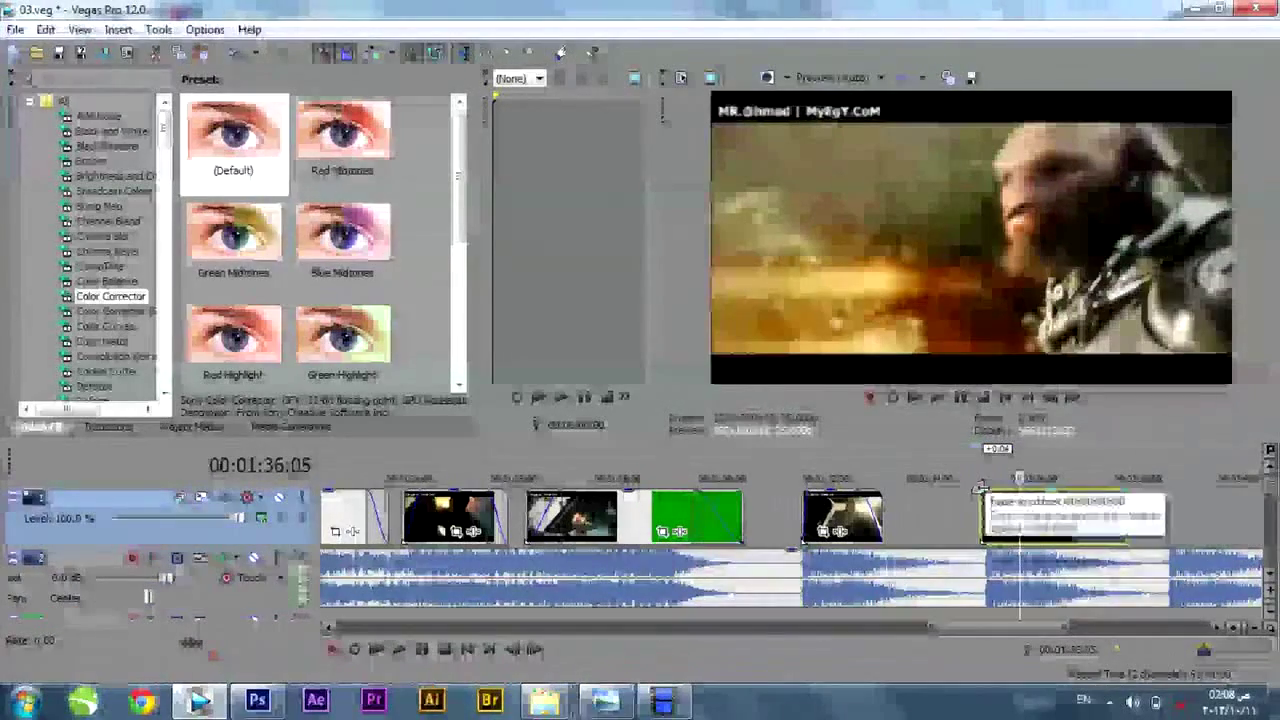
- Give clip 28 a short fade-in and a fade-out of about 0.8 seconds, and play it back with the music
scroll(992, 502, up, 1)
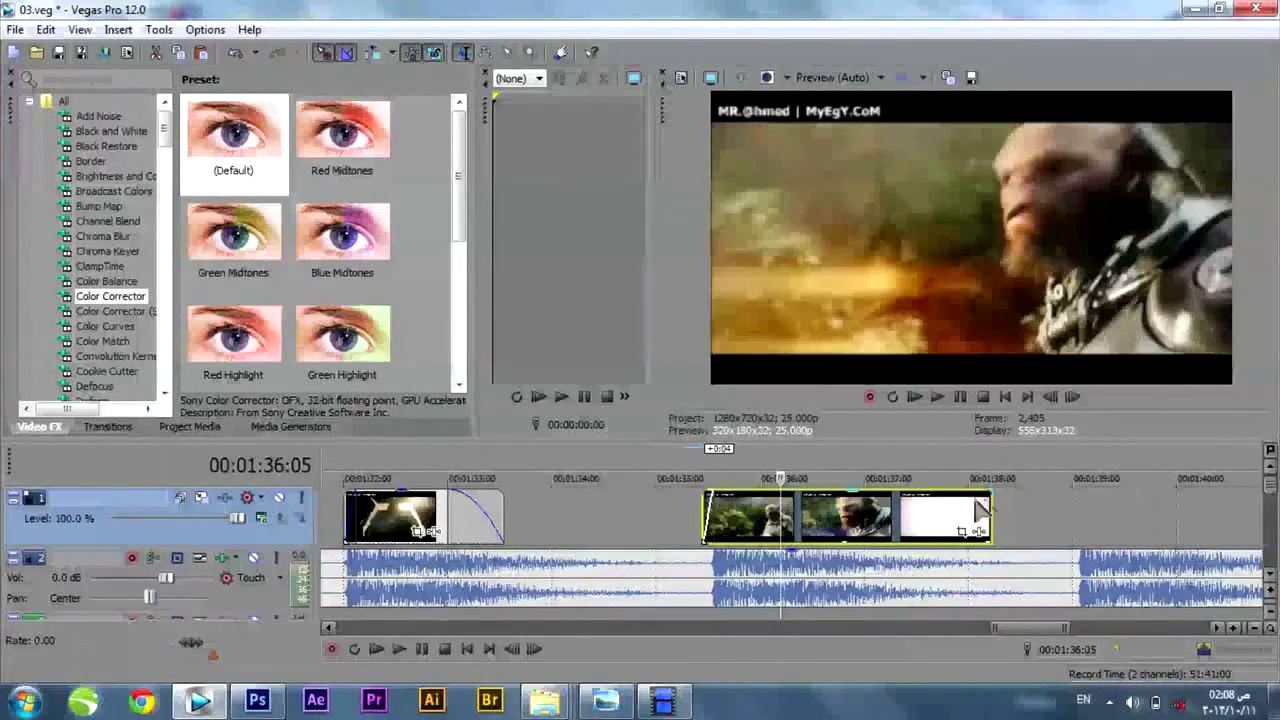
drag(989, 494, 908, 497)
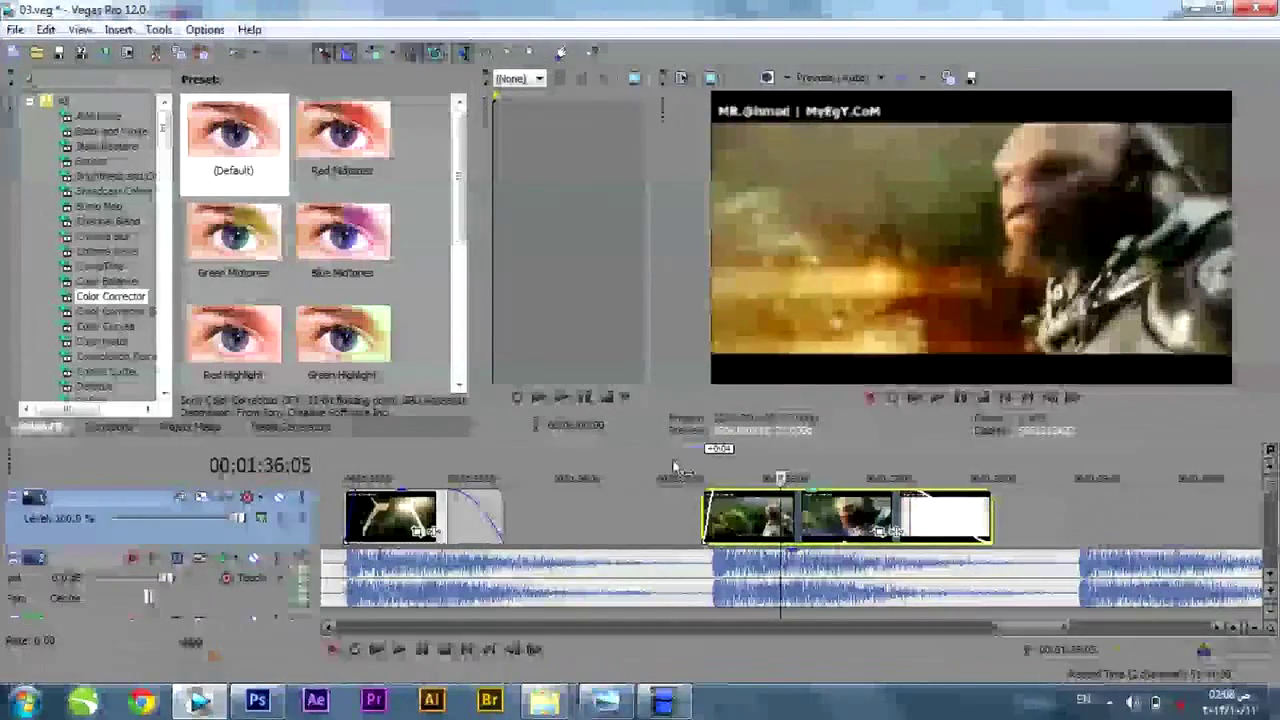
click(675, 468)
key(space)
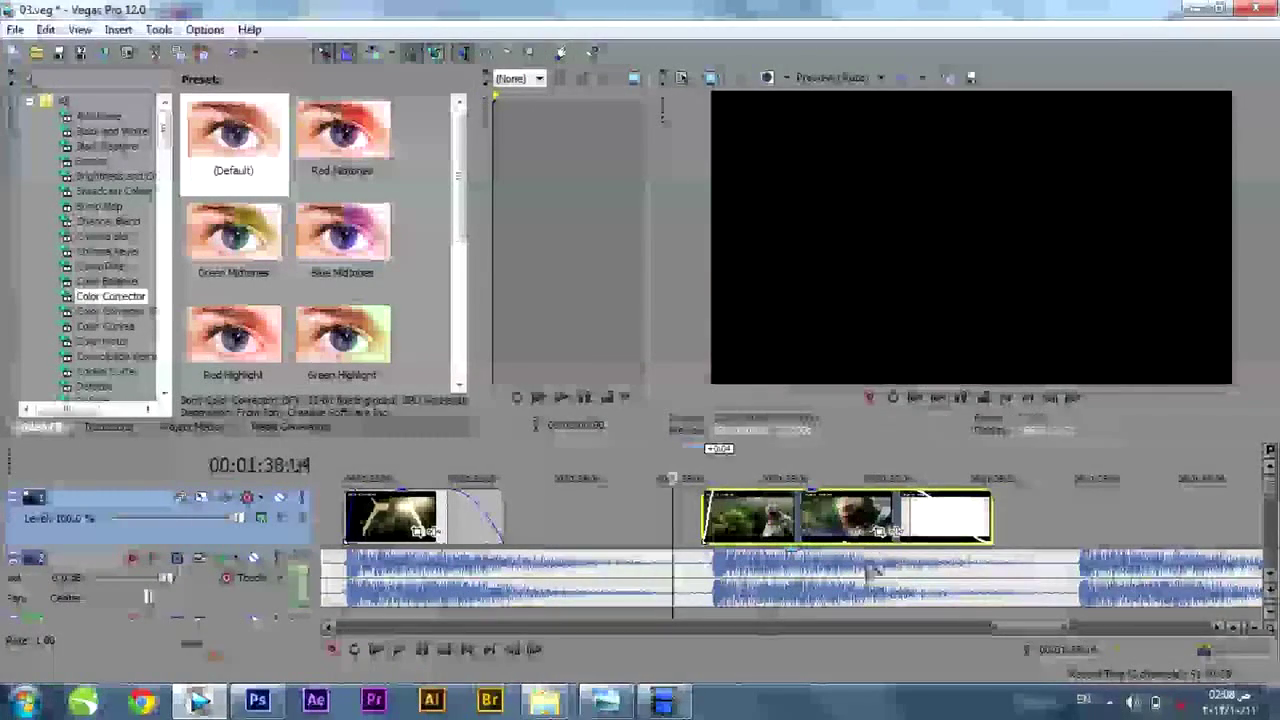
- Insert the BattleShip 2012 poster image on the video track after clip 28, just before the last music hit
mouse_move(545, 700)
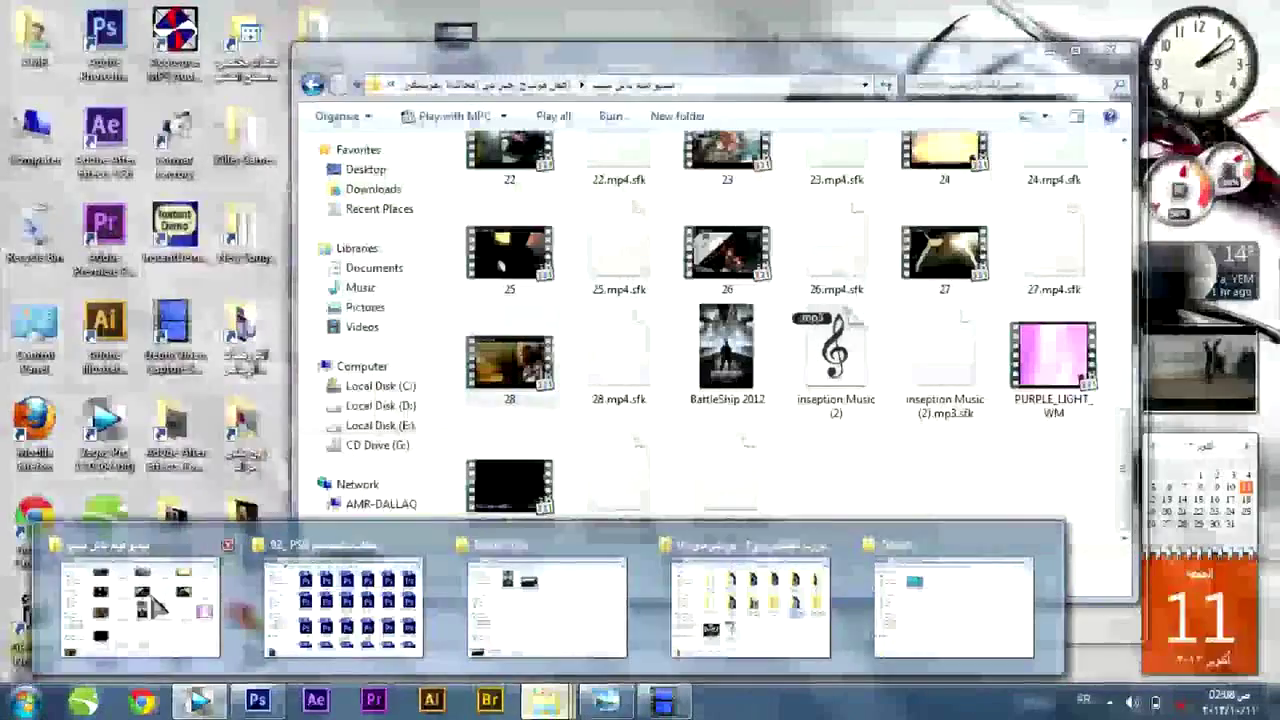
click(157, 605)
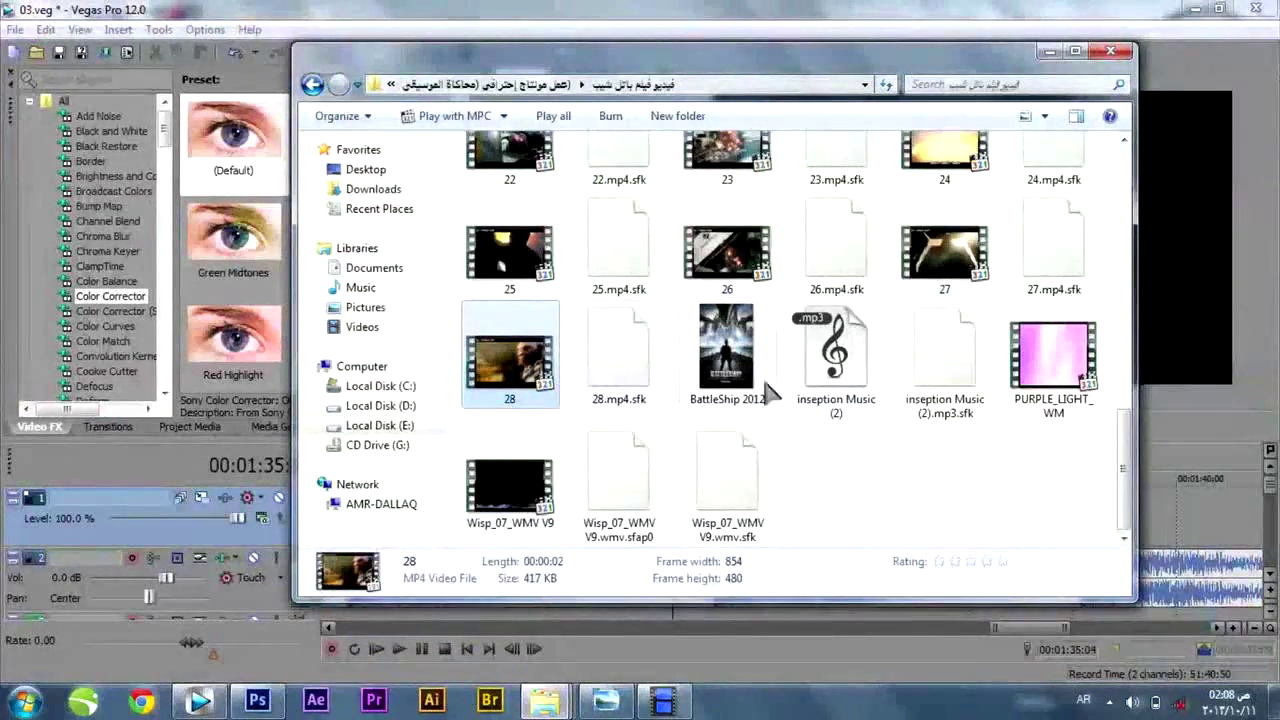
drag(744, 366, 1050, 525)
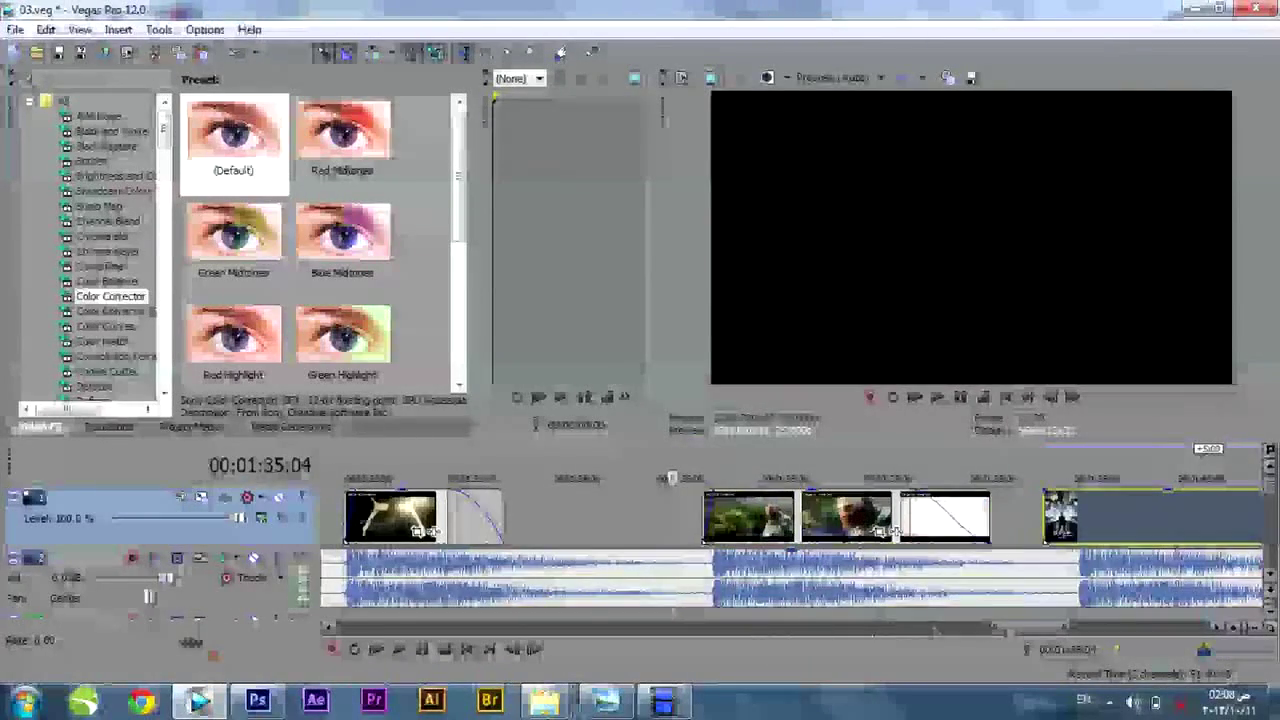
drag(1009, 629, 1030, 629)
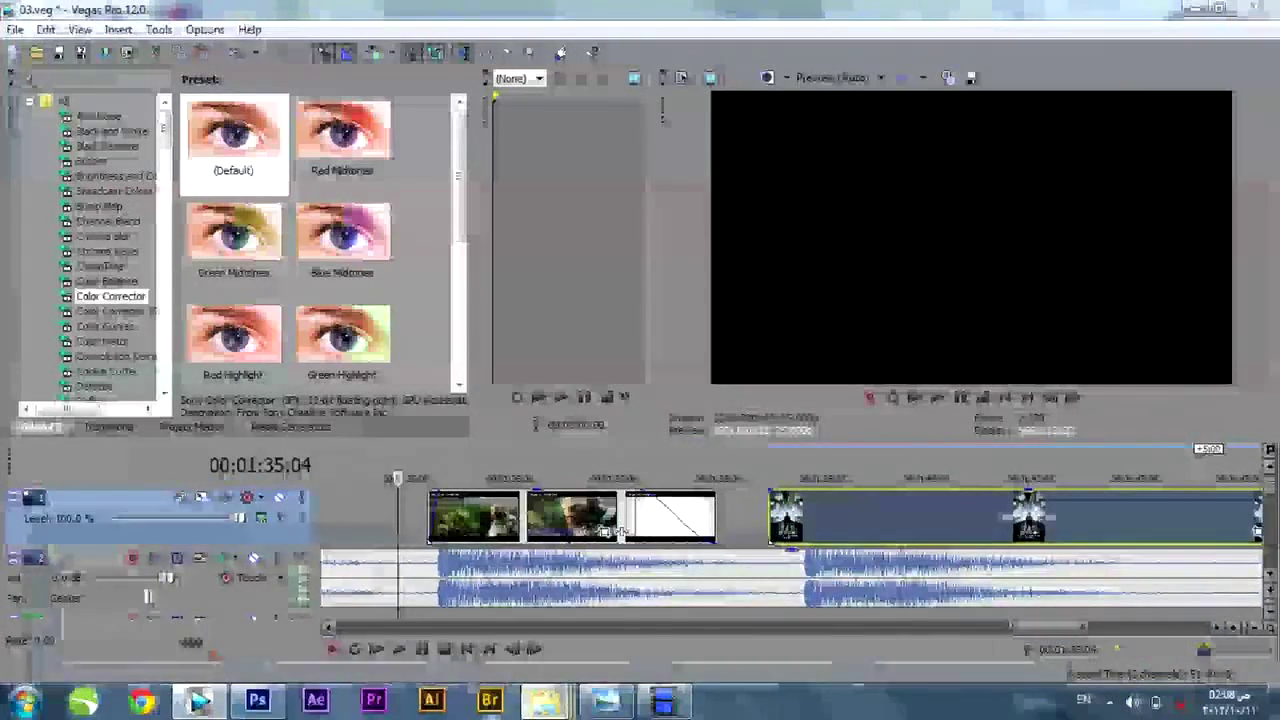
key(alt+Tab)
click(645, 372)
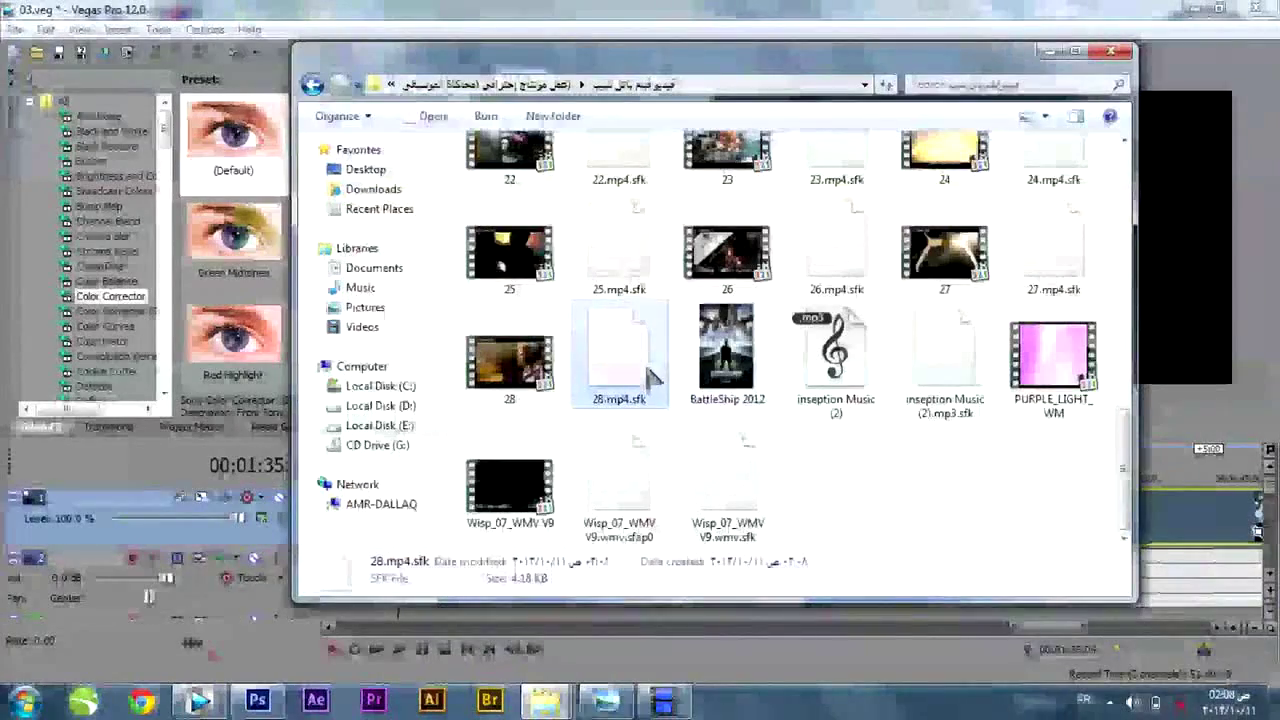
key(alt+Tab)
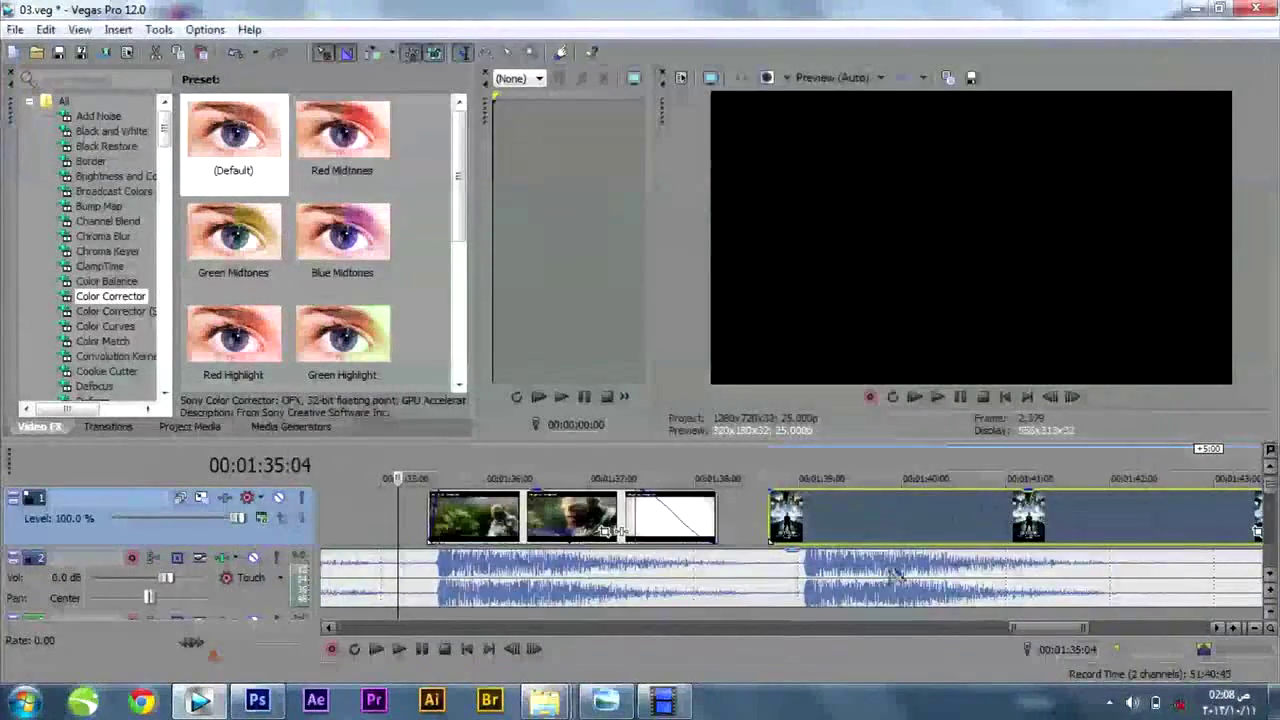
- Crop the poster event to its lower title area at full width, 300 by 148.4 with Y center 400.8, using Event Pan/Crop
scroll(895, 576, up, 1)
scroll(848, 586, down, 2)
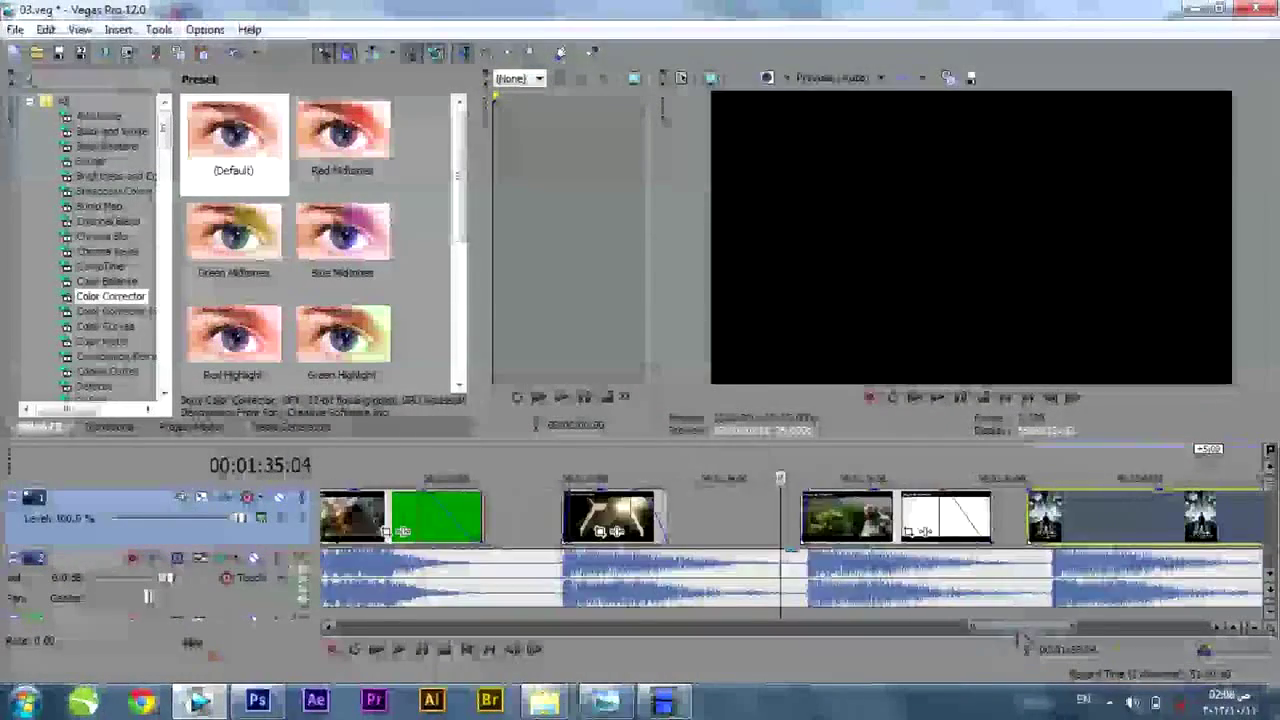
drag(1018, 631, 1053, 633)
click(731, 478)
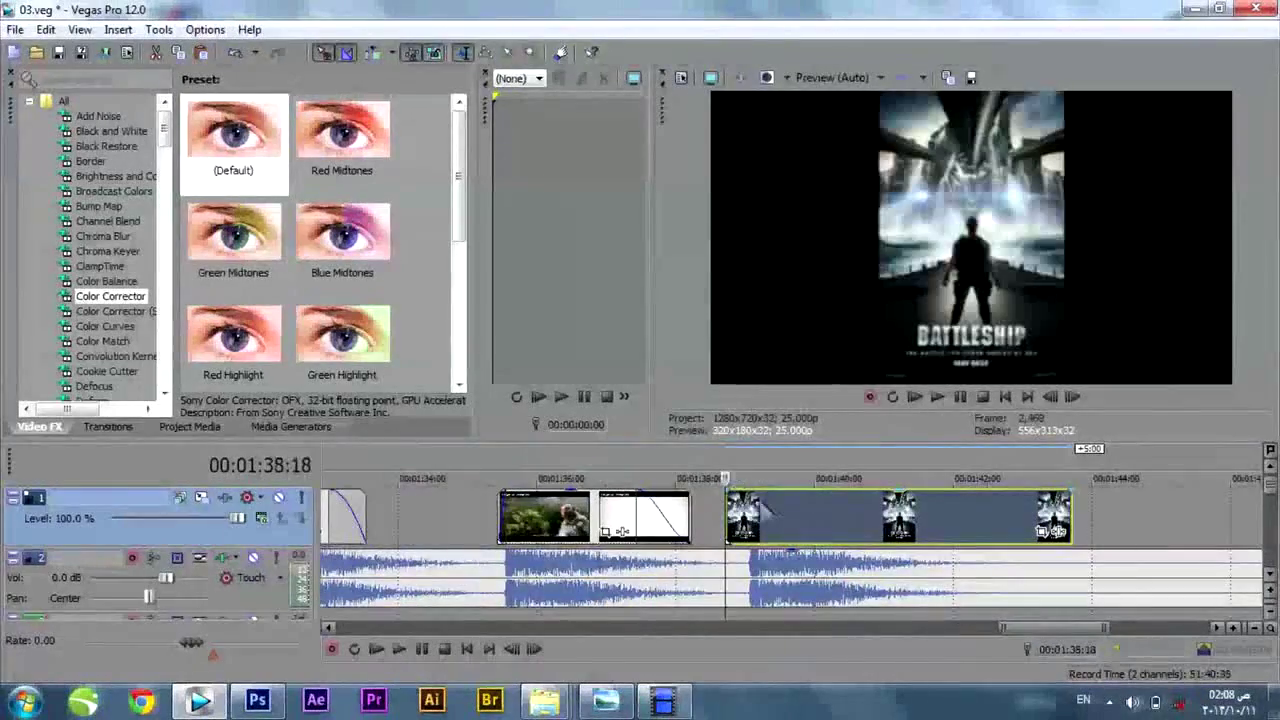
key(Right)
click(755, 515)
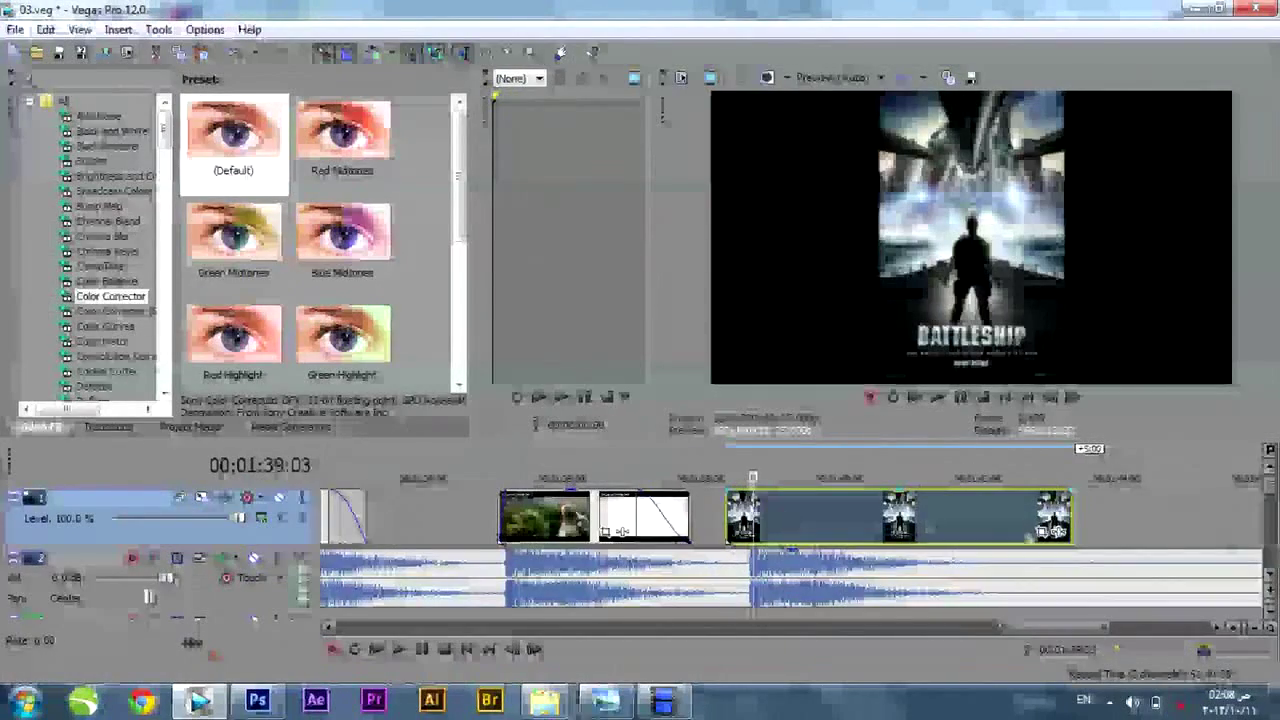
click(1050, 531)
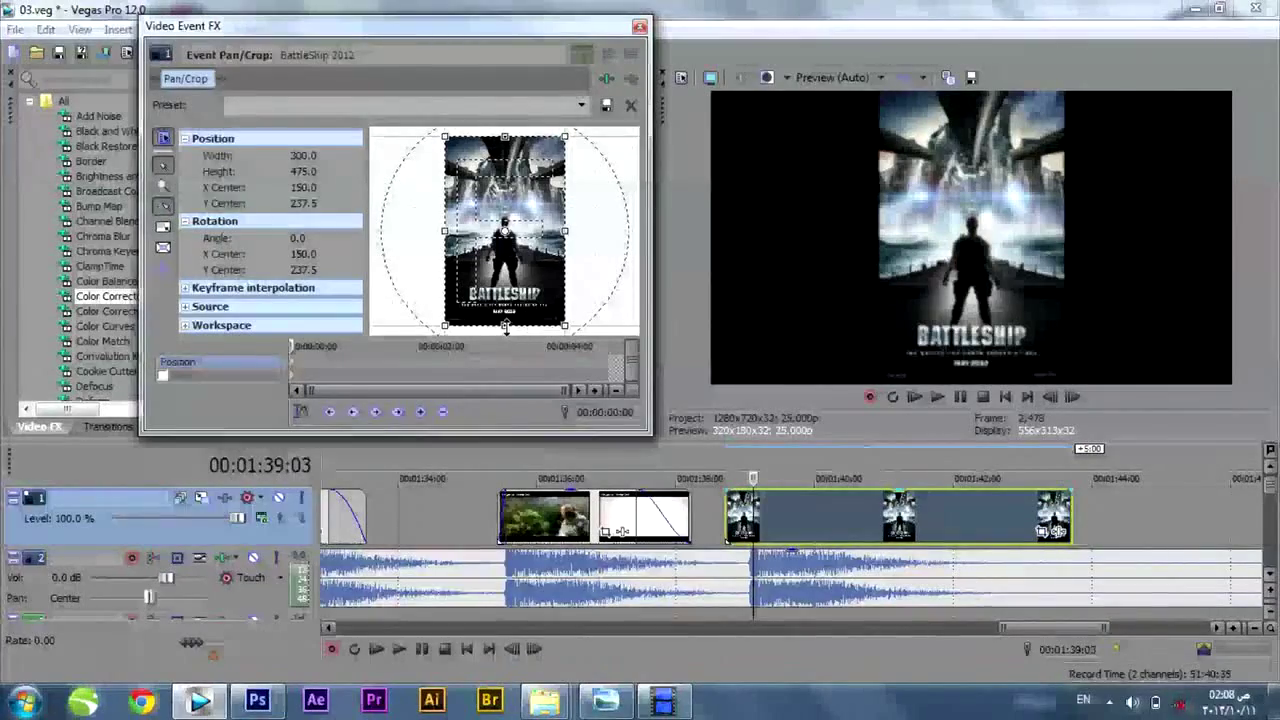
drag(505, 137, 502, 268)
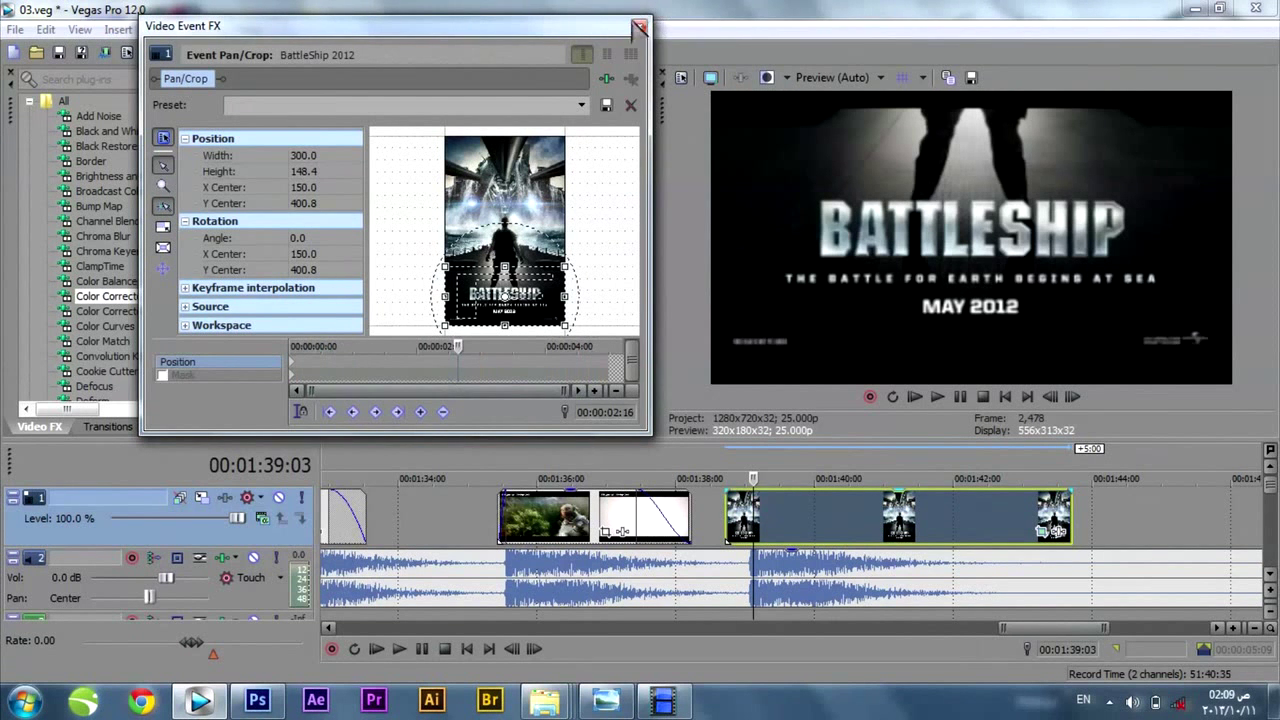
click(639, 27)
- Shorten the poster event to about 00:00:03:12 and give it a short fade-in and a fade-out of about one second
drag(1069, 500, 900, 491)
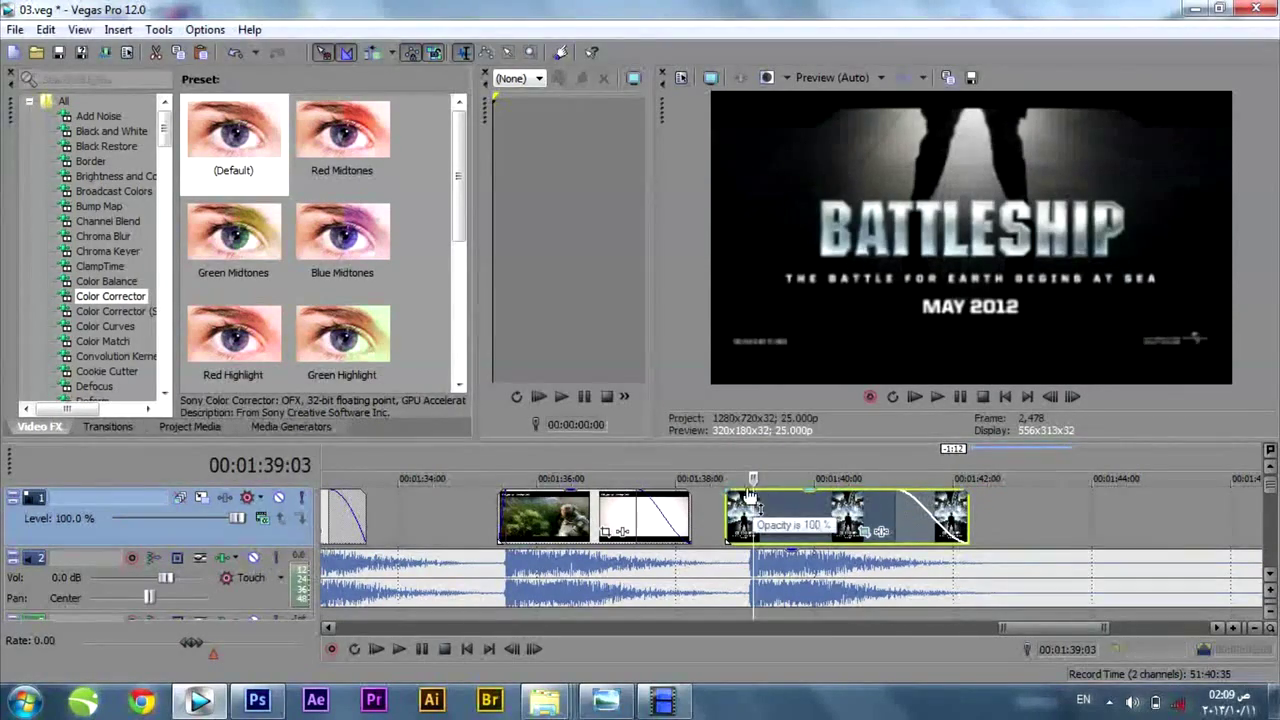
drag(728, 490, 736, 489)
- Move the poster's crop frame up to Y center 89.1 at 00:00:03:12 in Event Pan/Crop, creating an upward pan from the title
click(864, 530)
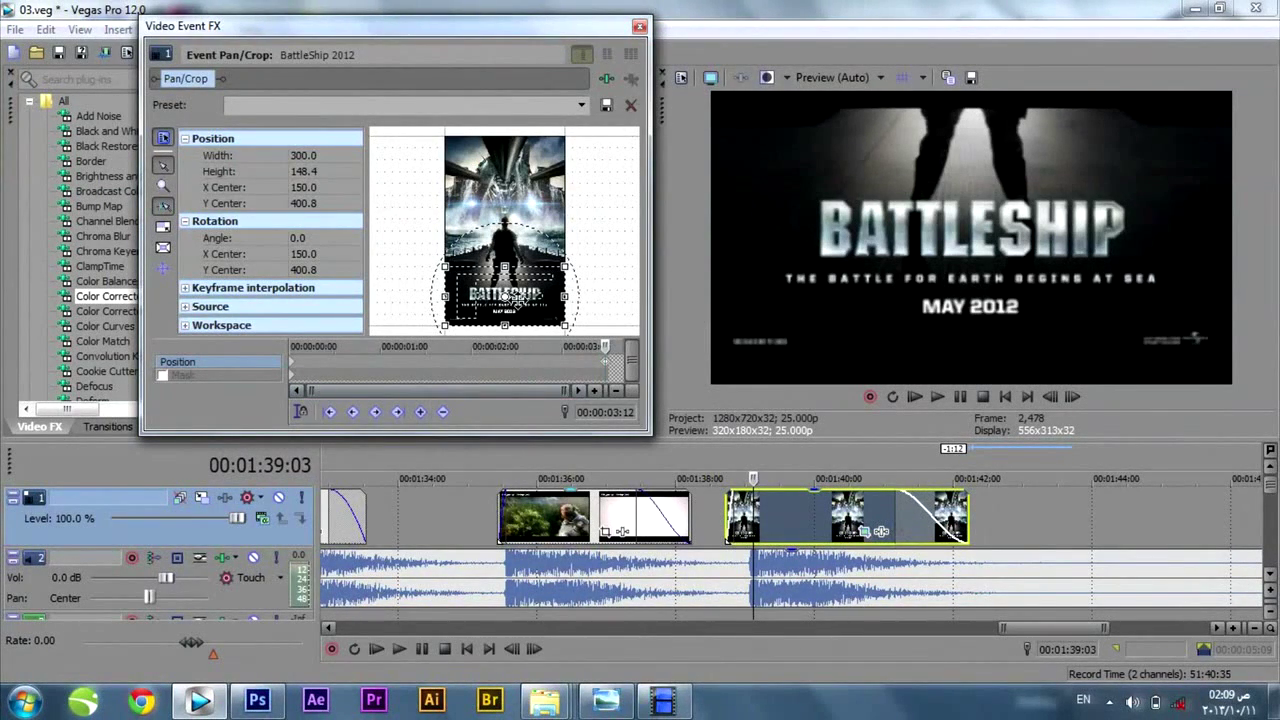
key(Up)
key(Up)
key(Up)
key(Up)
key(Up)
key(Up)
key(Up)
key(Up)
key(Up)
key(Up)
key(Up)
key(Up)
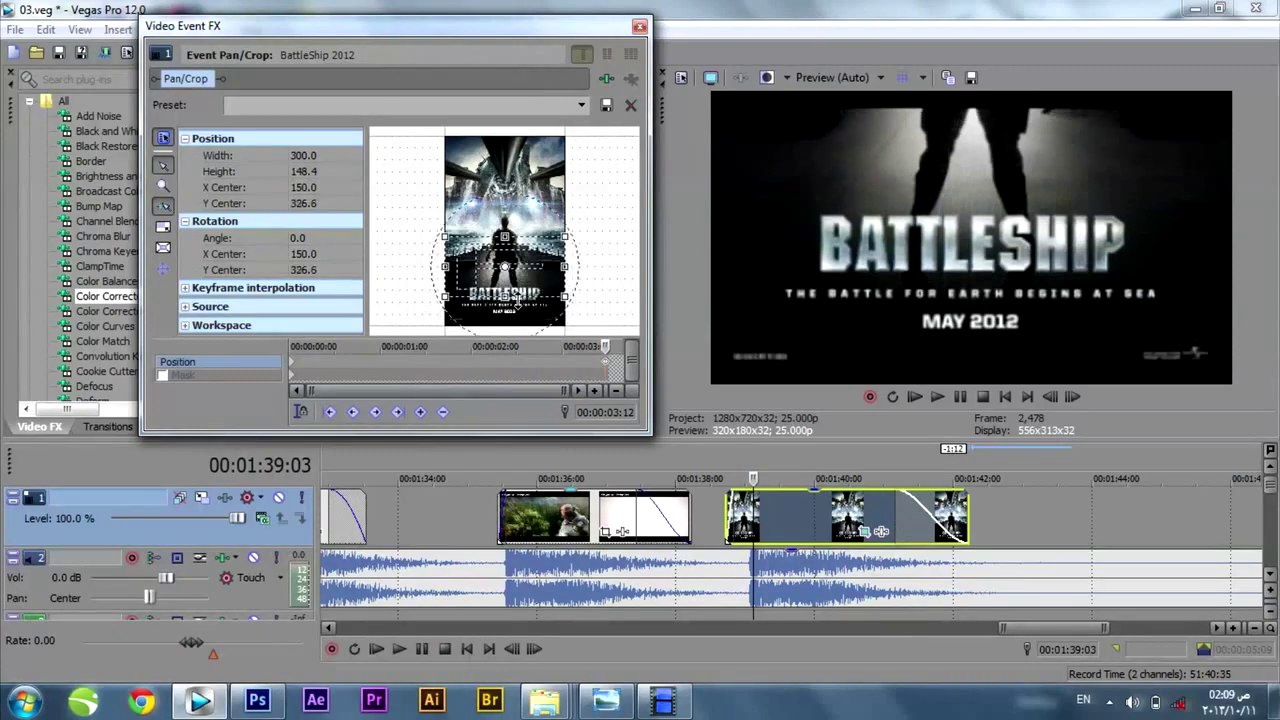
key(Up)
key(Up)
key(Up)
key(Up)
key(Up)
key(Up)
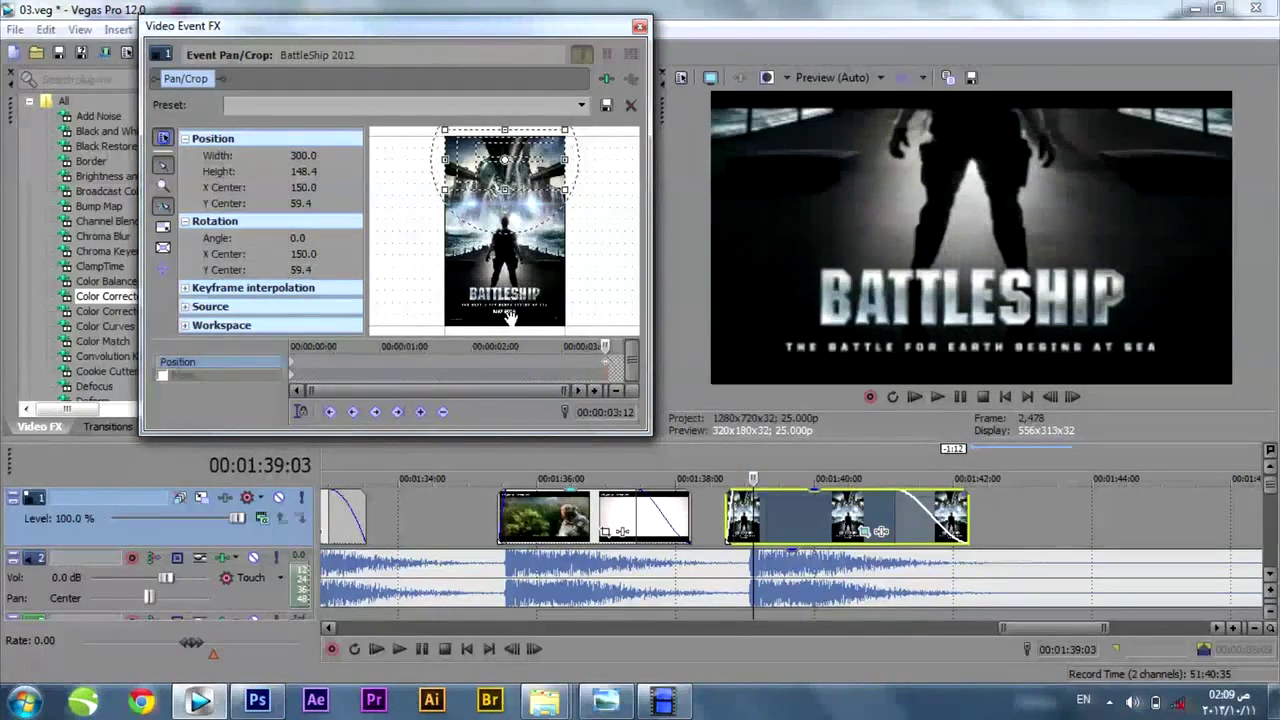
key(Down)
key(Down)
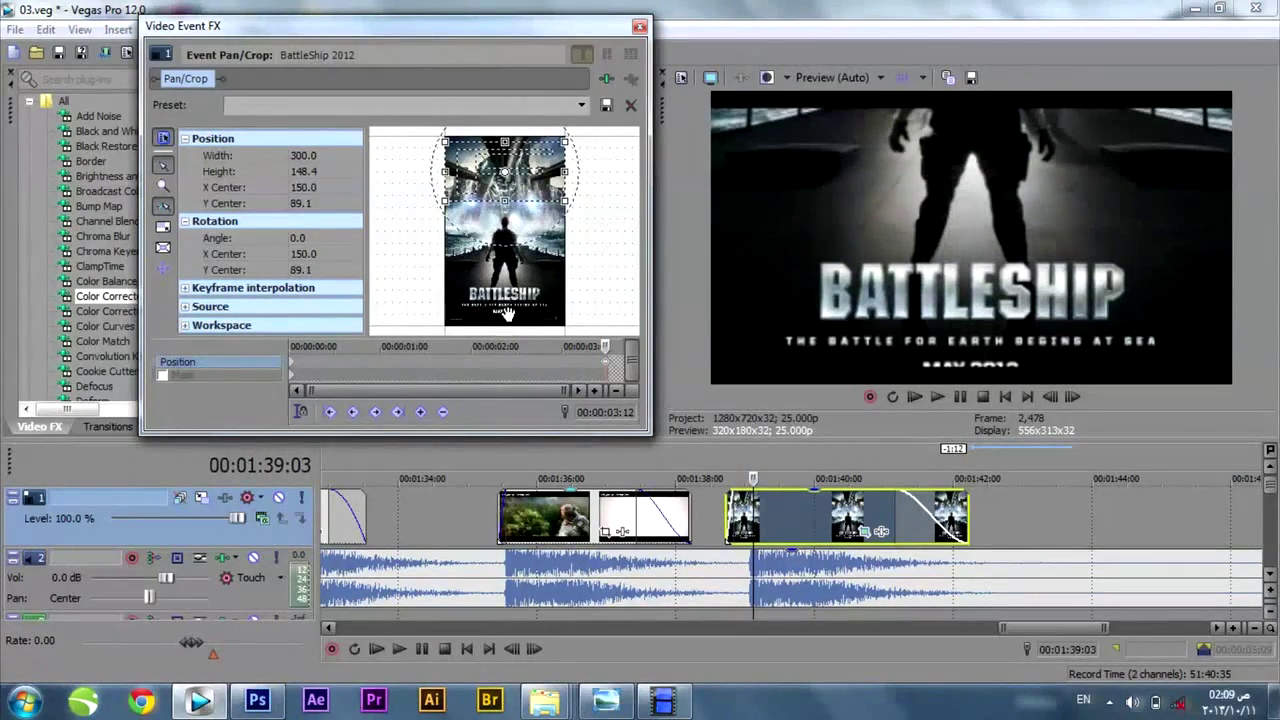
- Set the poster pan's end keyframe to Slow interpolation and its start keyframe to Fast
right_click(607, 368)
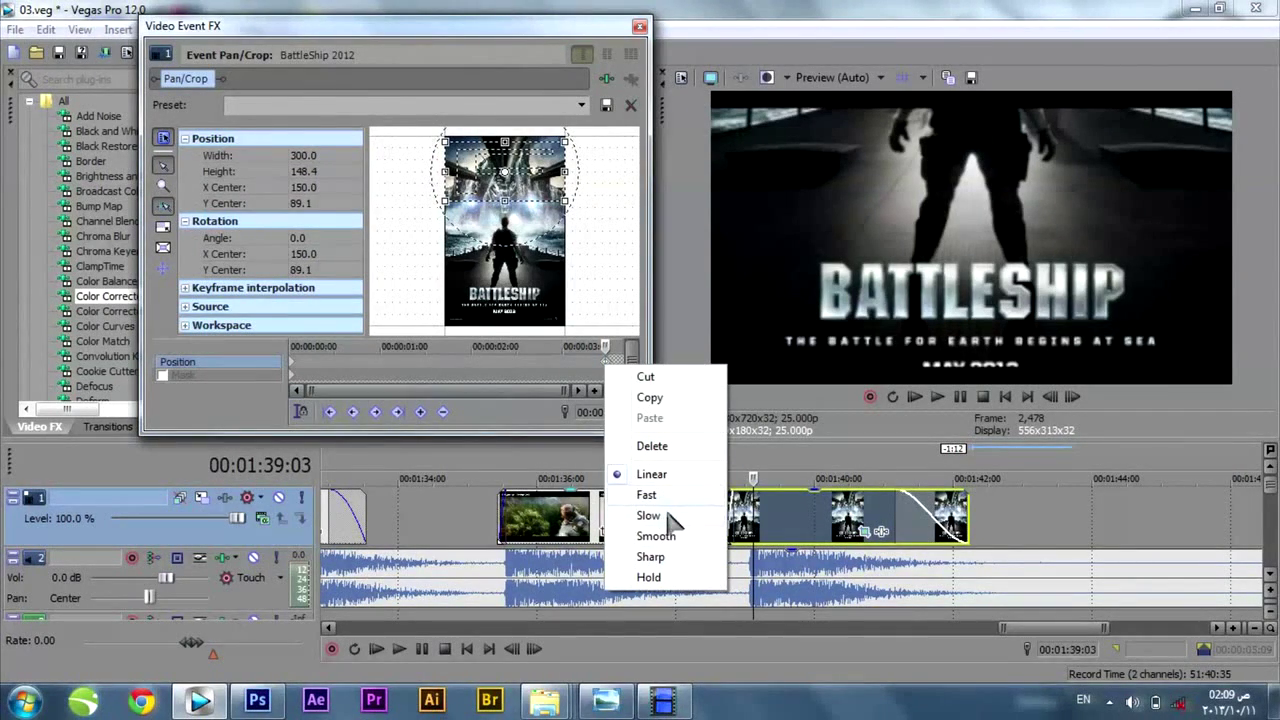
click(649, 515)
right_click(293, 366)
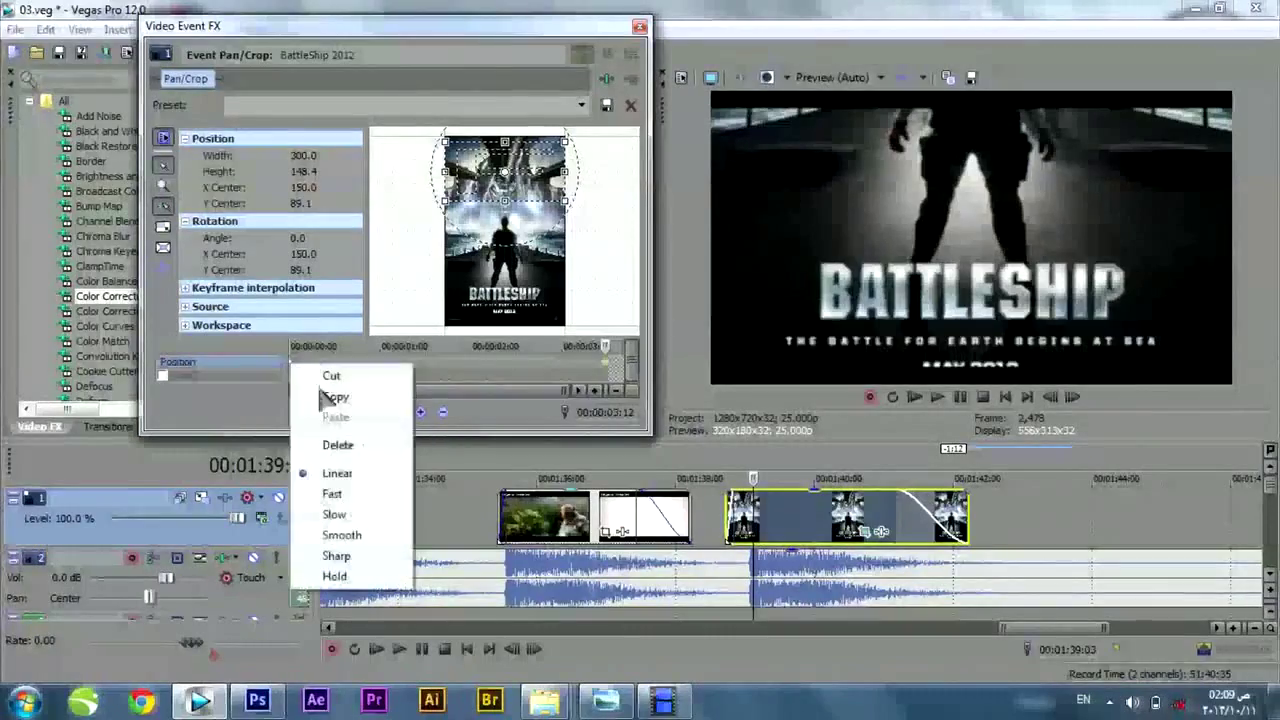
click(335, 494)
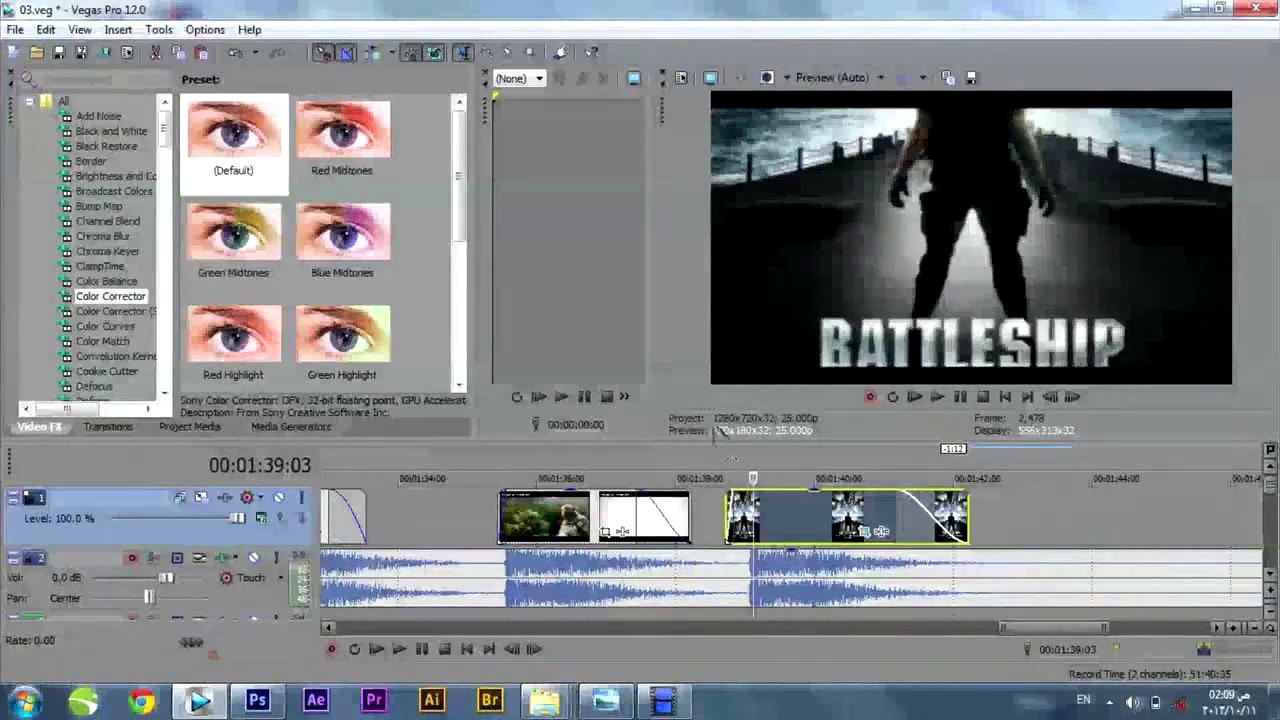
- Shift the poster event six frames later to start at about 00:01:39:00 and play the montage's ending from 00:01:38:15
click(716, 478)
drag(775, 520, 791, 522)
key(space)
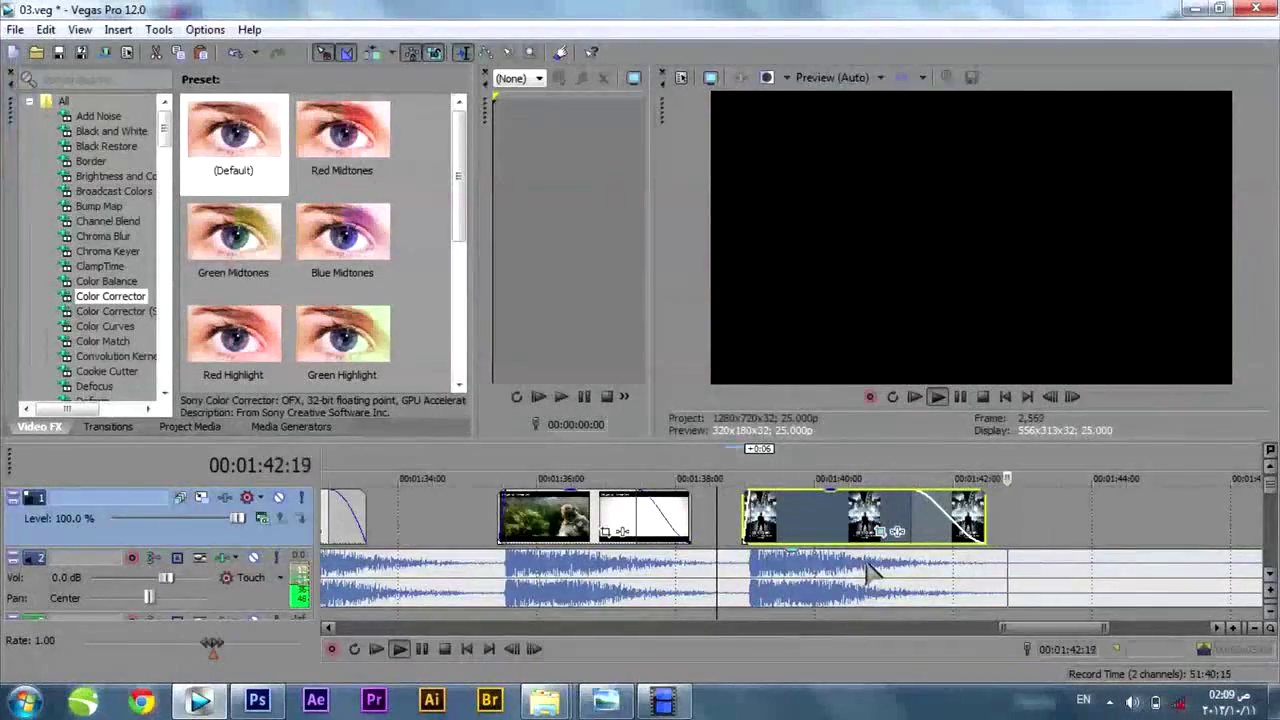
key(space)
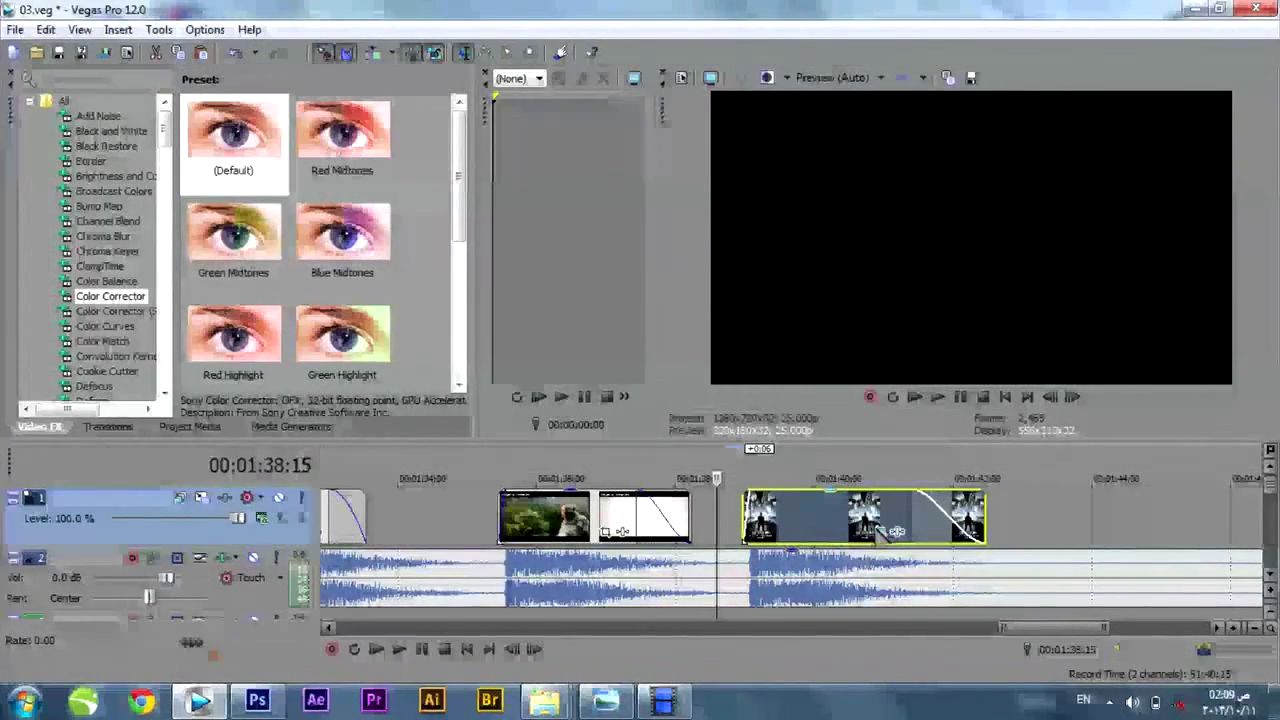
click(893, 532)
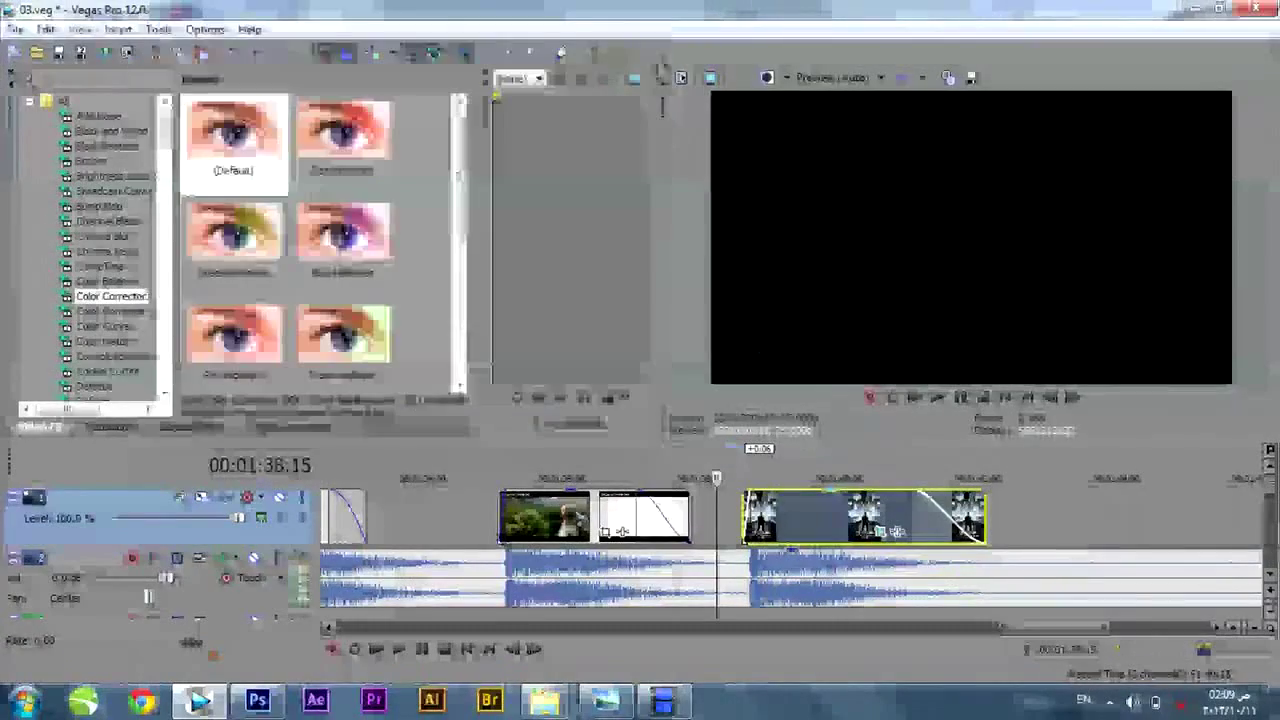
key(space)
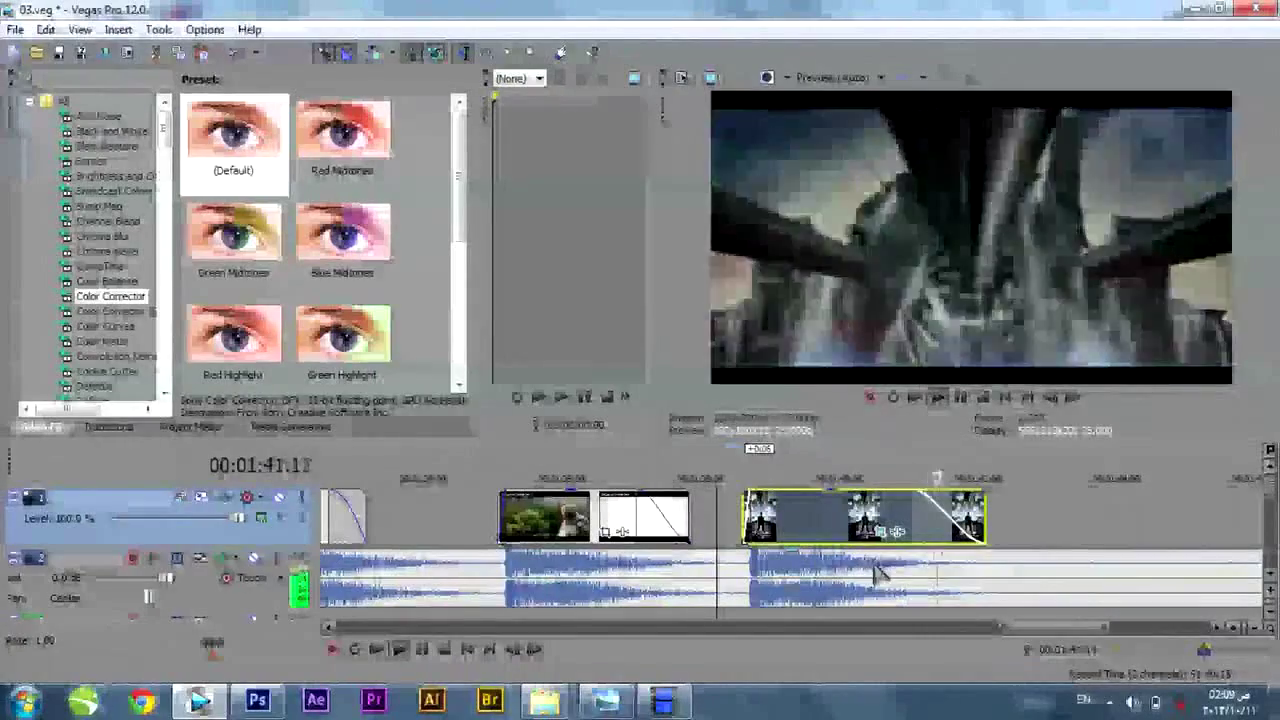
scroll(893, 565, down, 5)
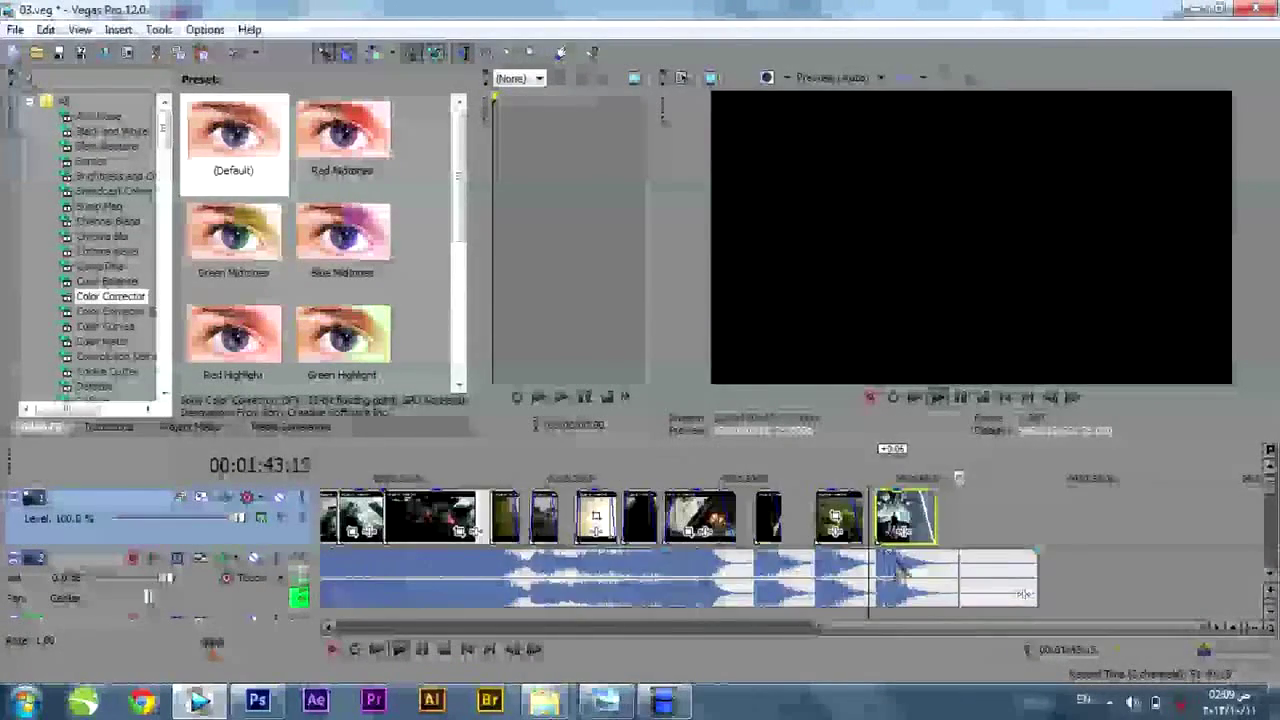
scroll(901, 573, down, 1)
key(space)
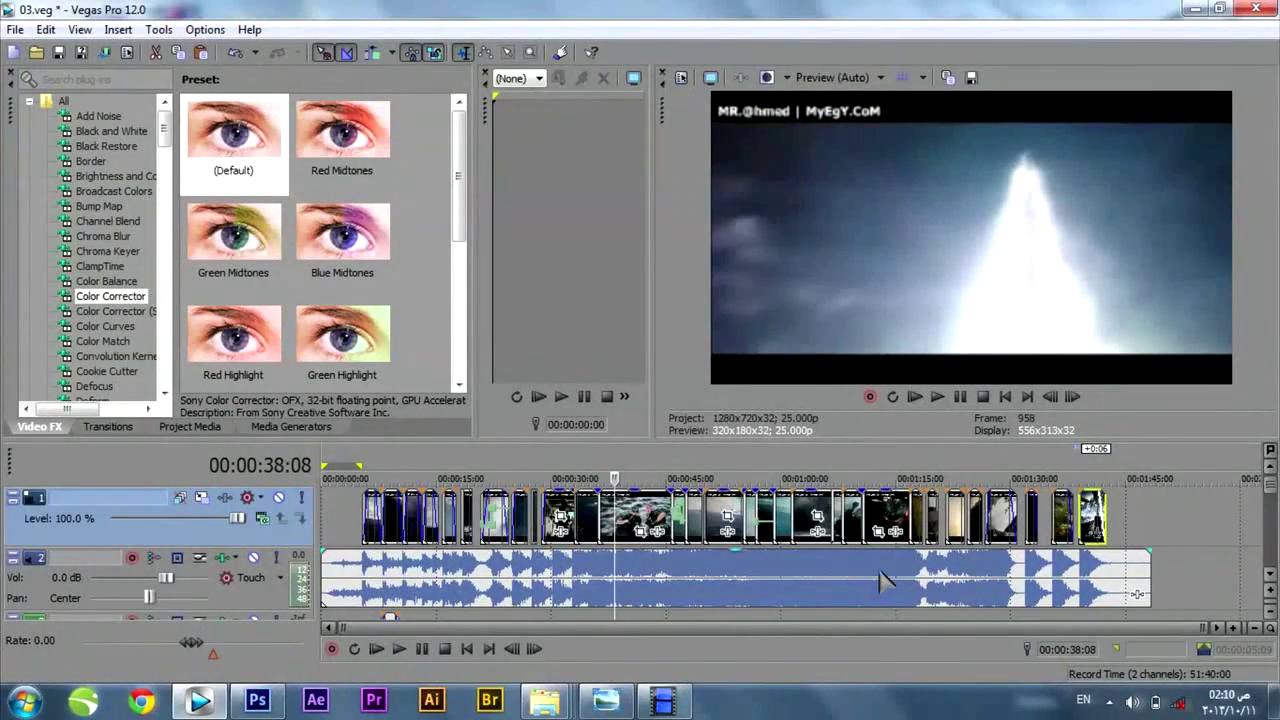
scroll(885, 578, up, 2)
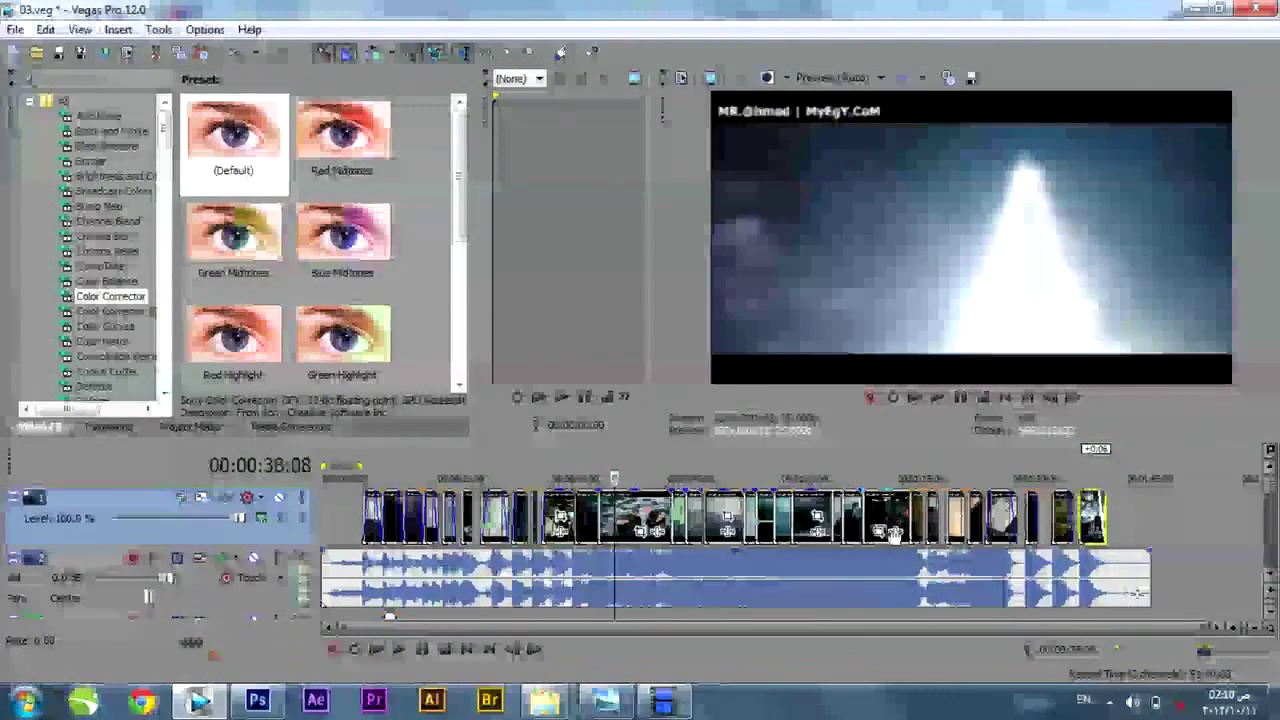
scroll(903, 570, up, 3)
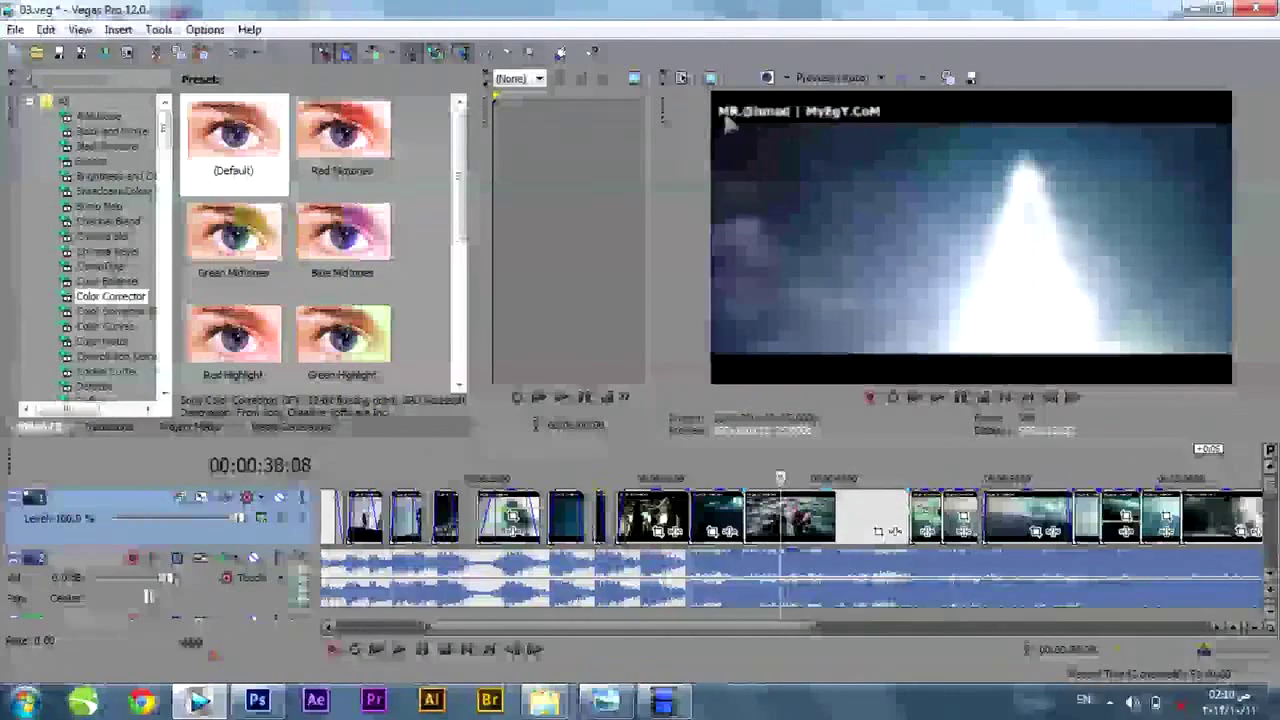
scroll(838, 517, down, 4)
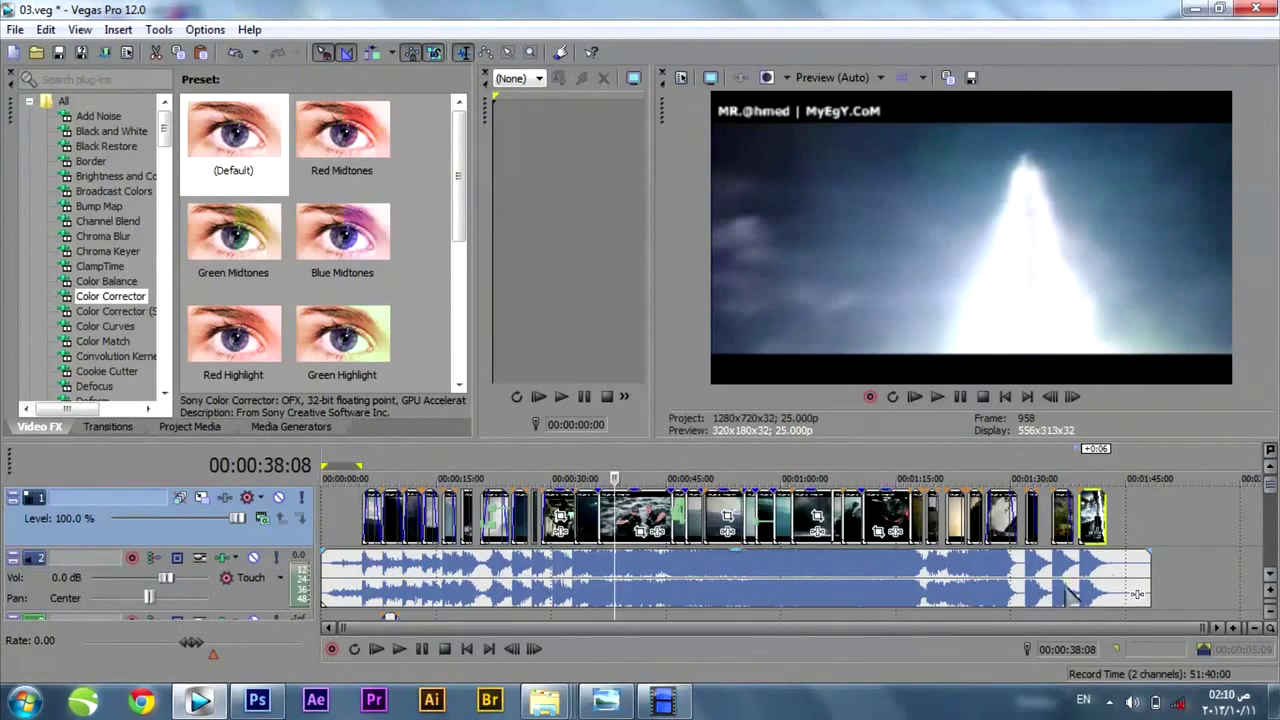
- Insert an empty video track above the clips and show the available media generators
right_click(1150, 520)
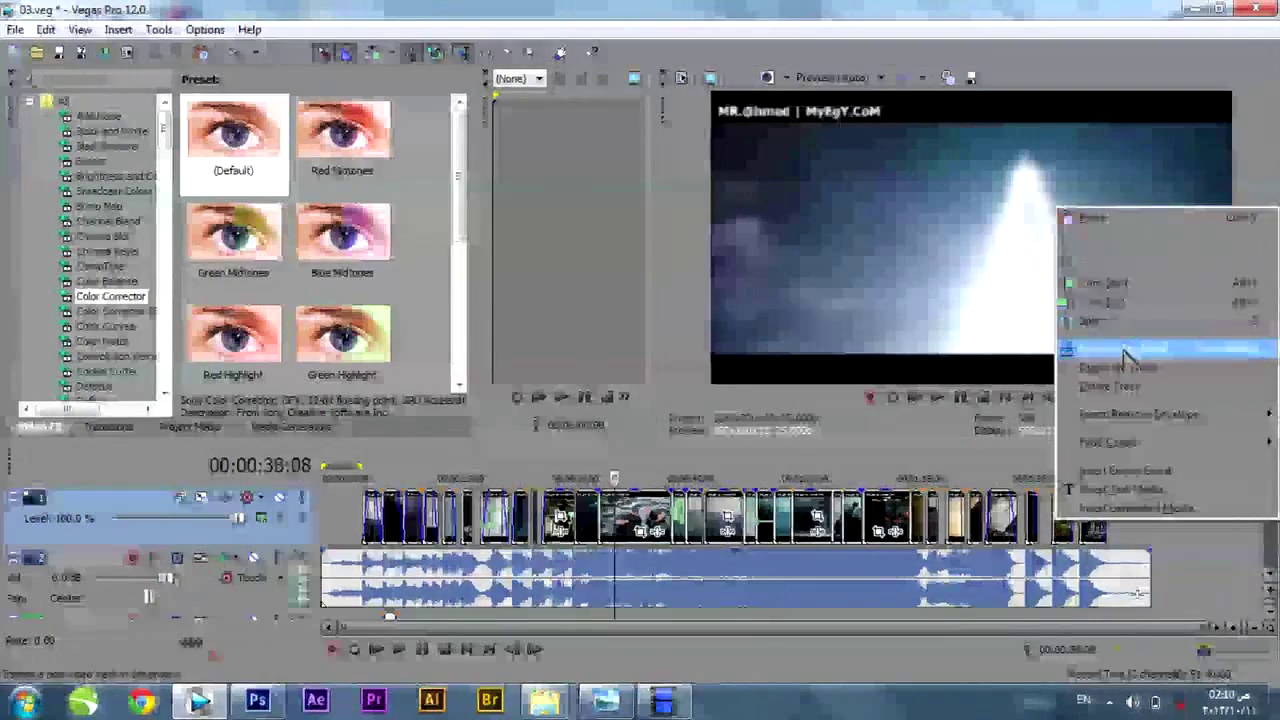
click(1128, 350)
click(343, 512)
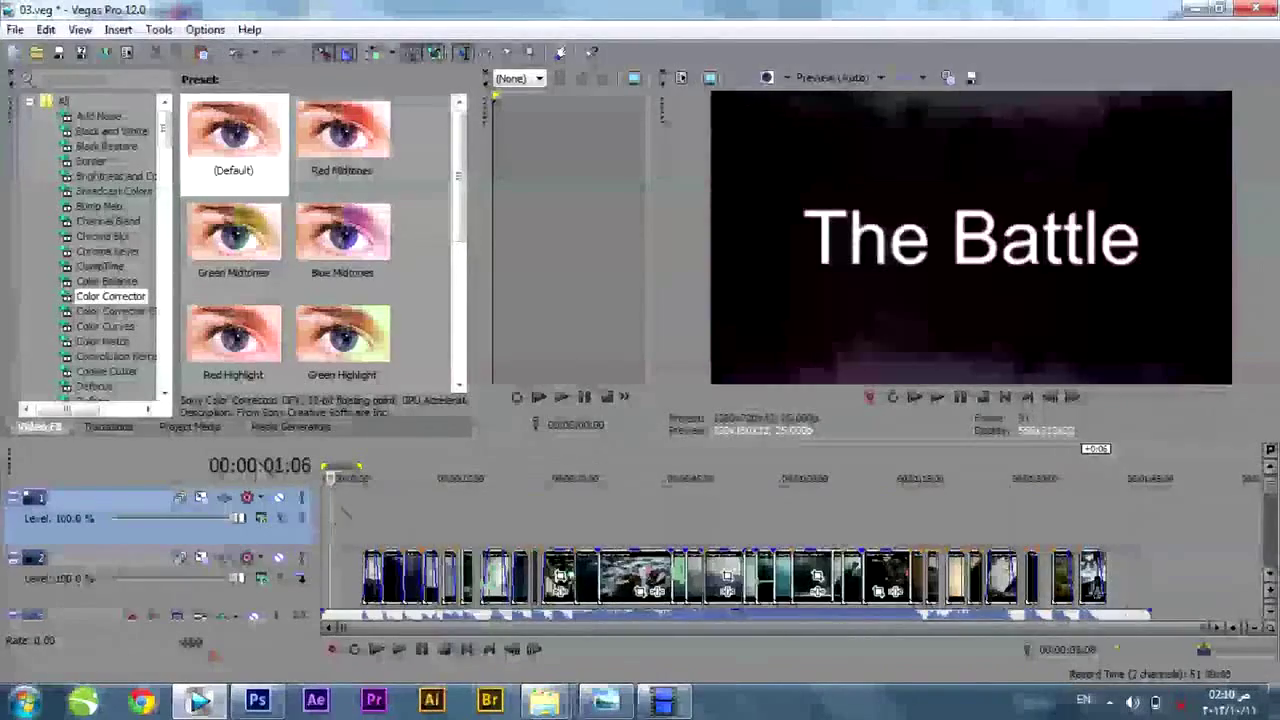
click(292, 426)
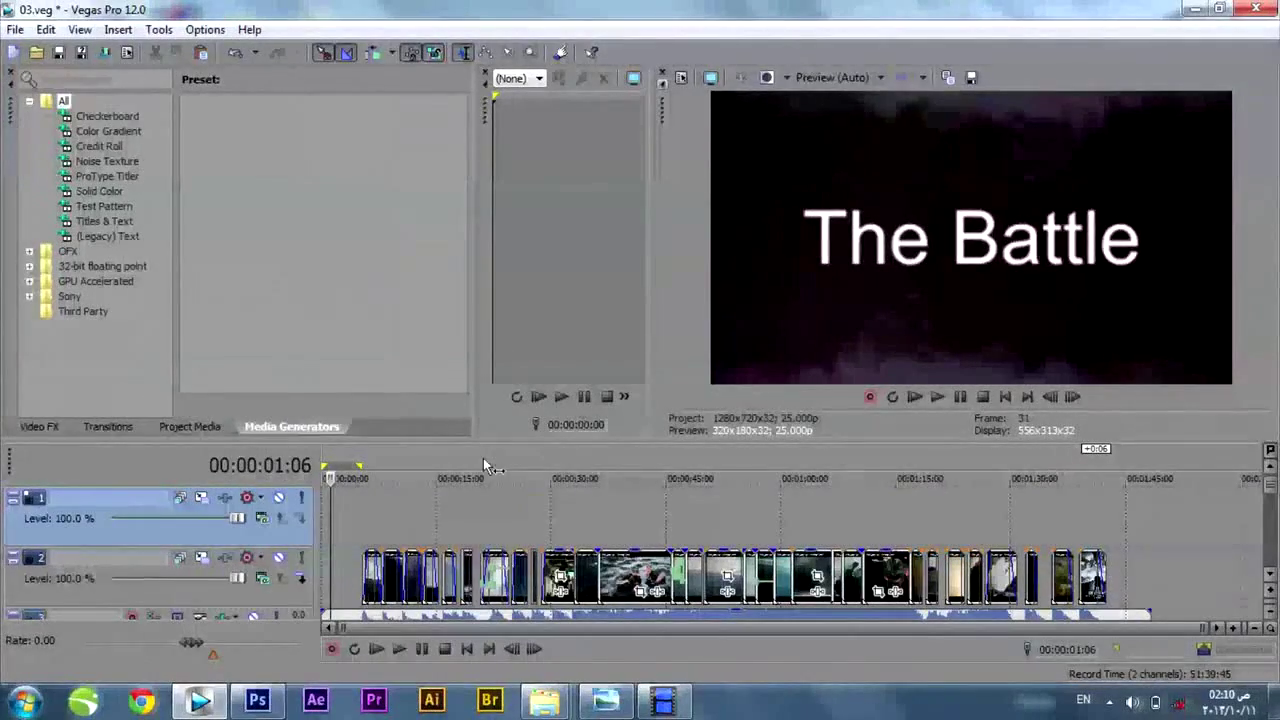
click(481, 468)
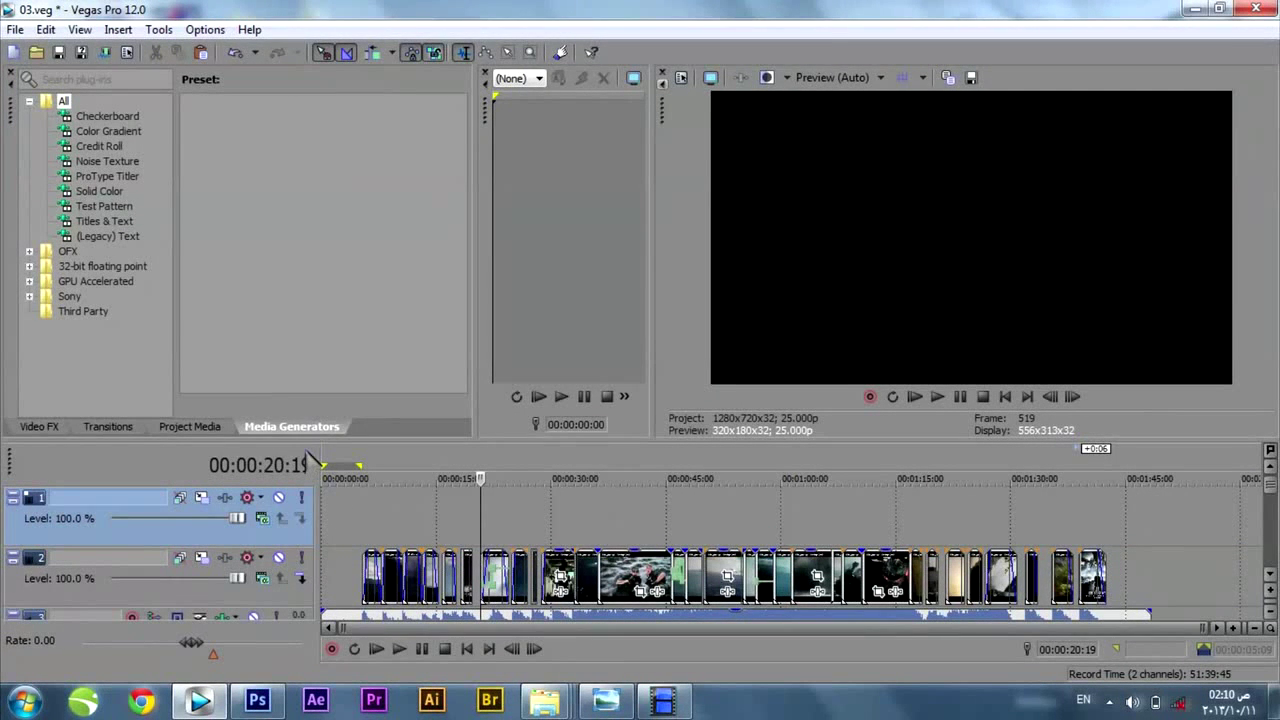
- Add a black Solid Color event to the new track from 00:00:05:09 and stretch it to the end of the poster event
click(108, 161)
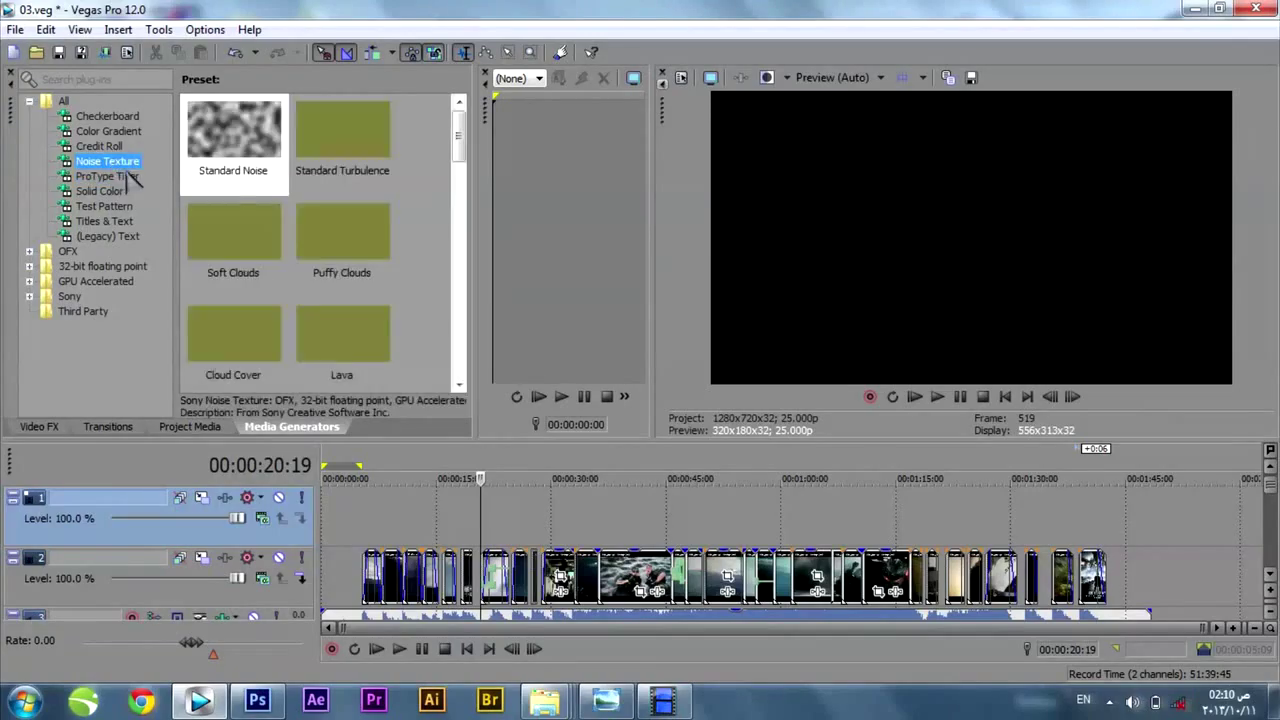
click(116, 146)
click(118, 132)
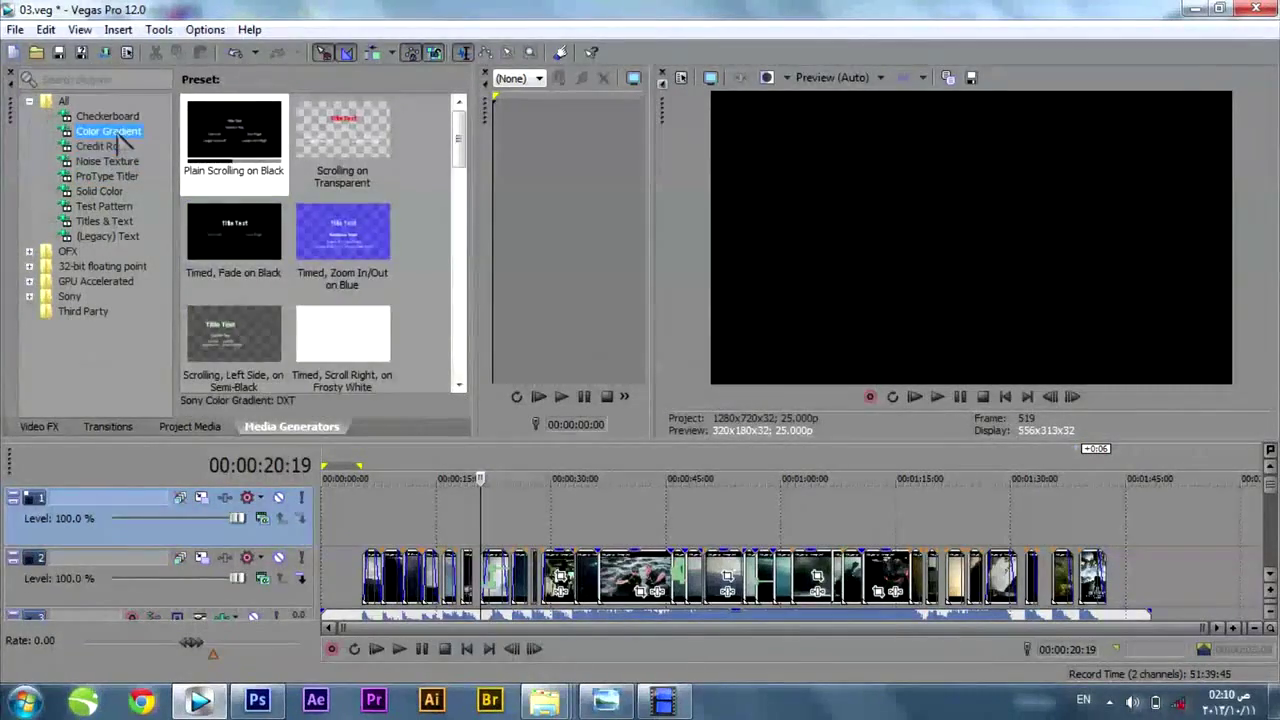
click(128, 119)
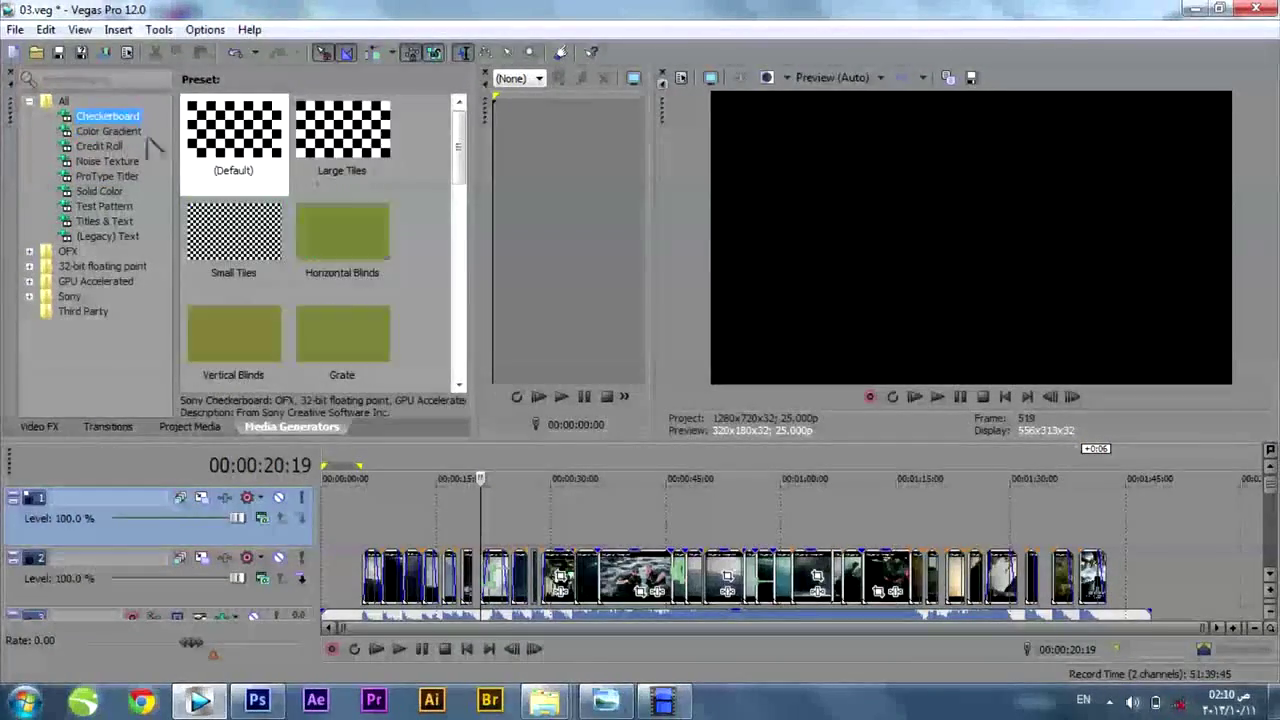
click(110, 191)
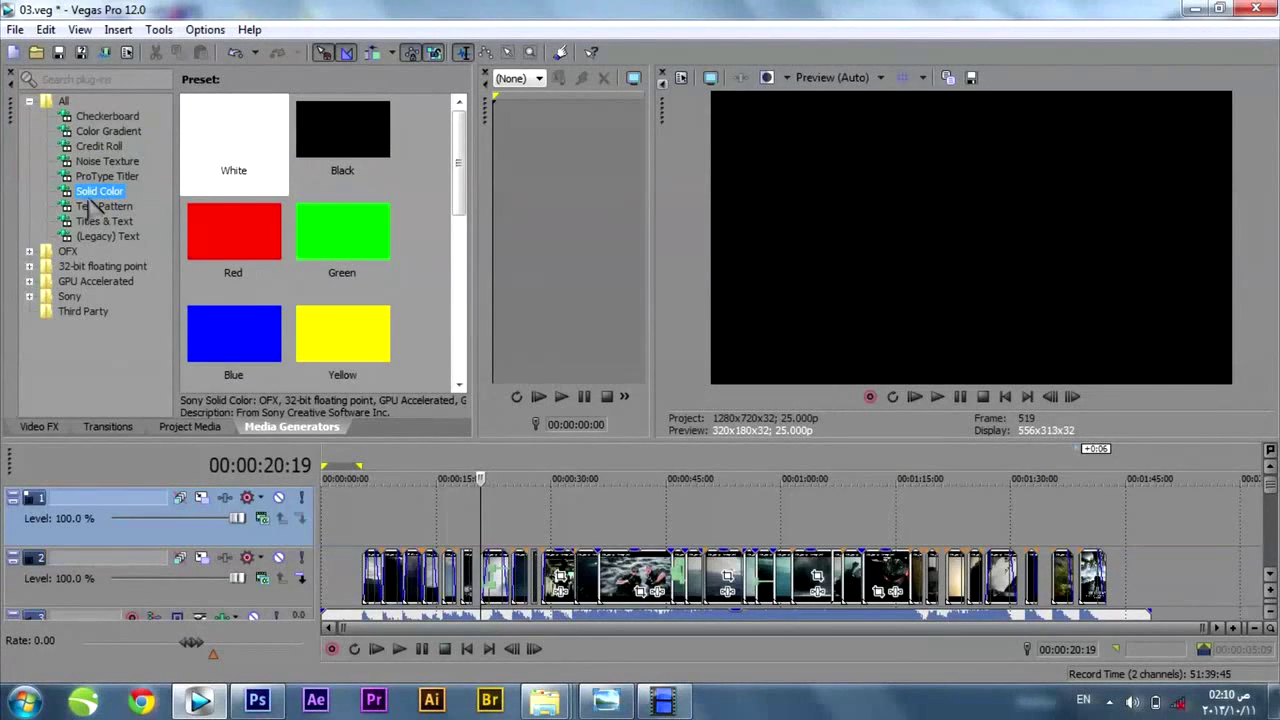
click(350, 145)
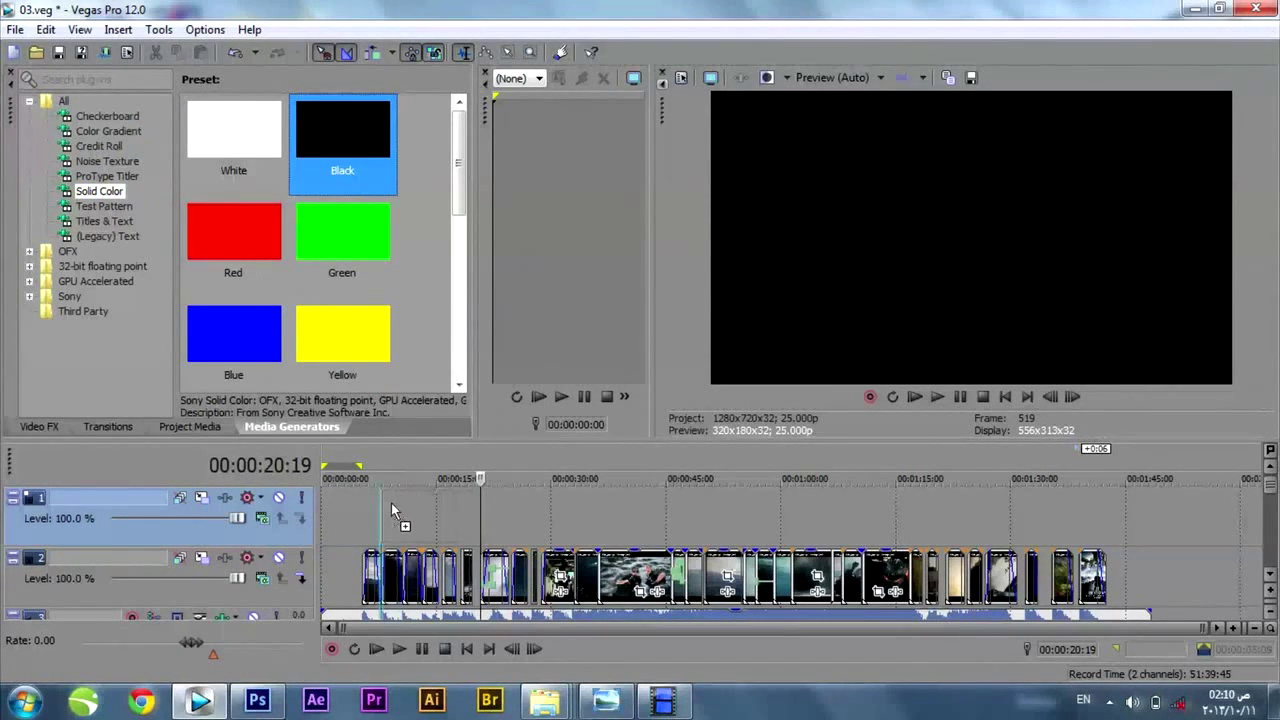
drag(350, 503, 415, 513)
click(613, 14)
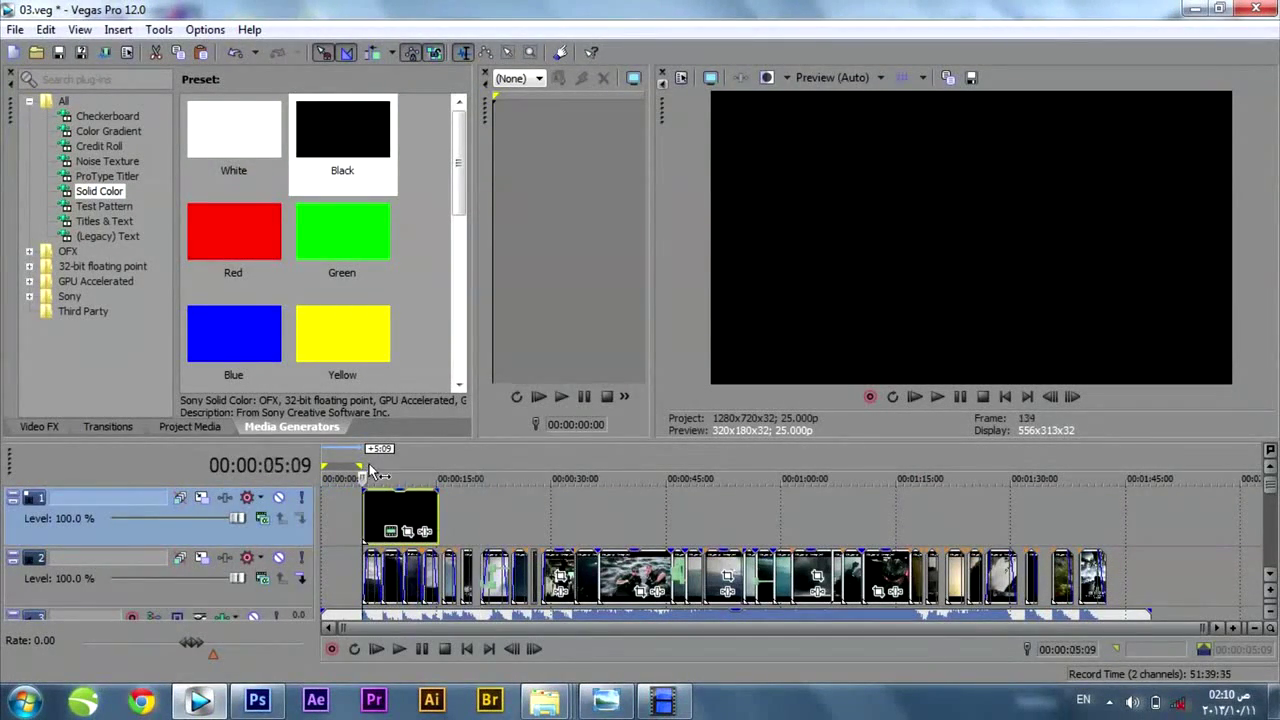
drag(440, 510, 1108, 531)
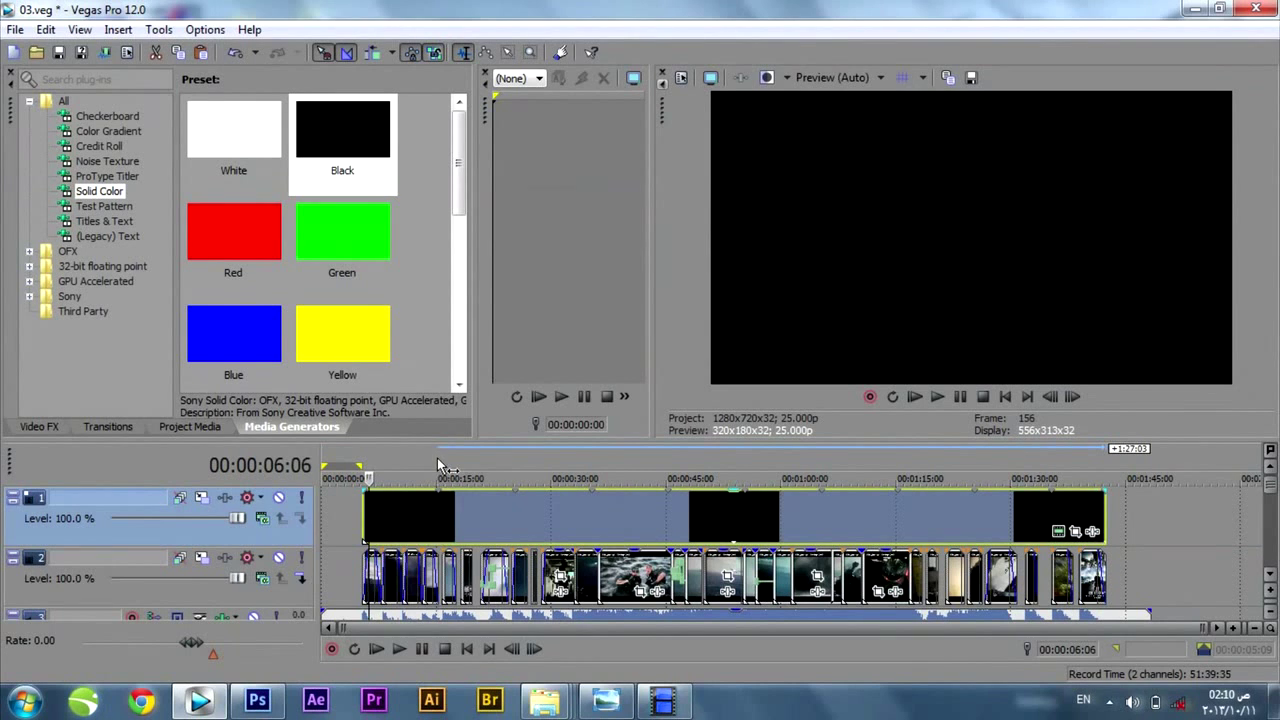
- Move the black event's crop frame down to Y center 990 in Event Pan/Crop, making a black bar across the top of the picture
click(1077, 531)
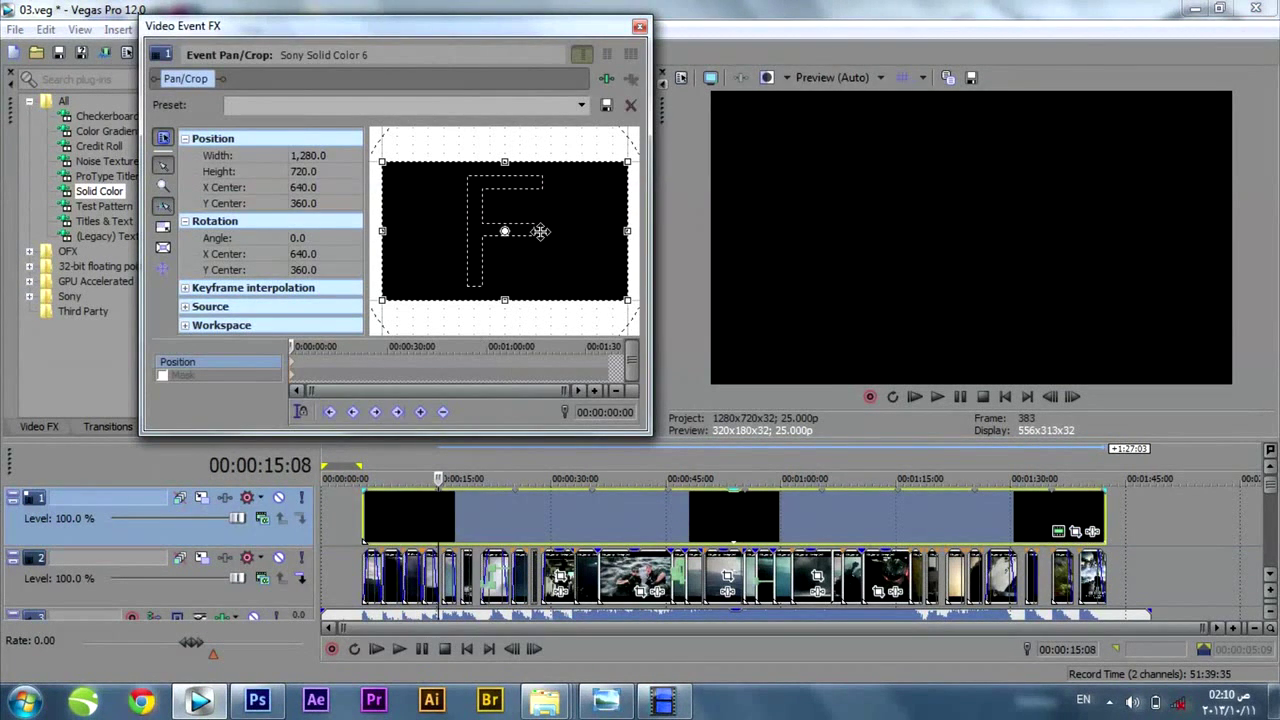
drag(538, 219, 538, 236)
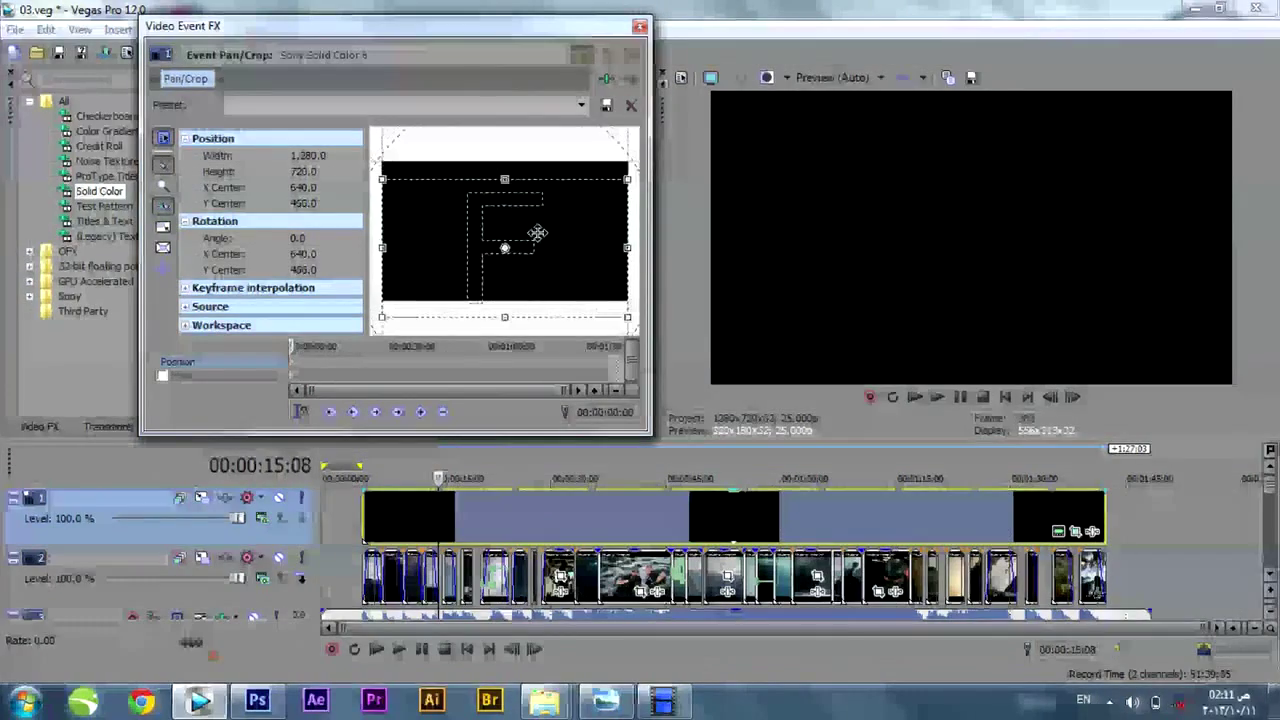
key(ctrl+z)
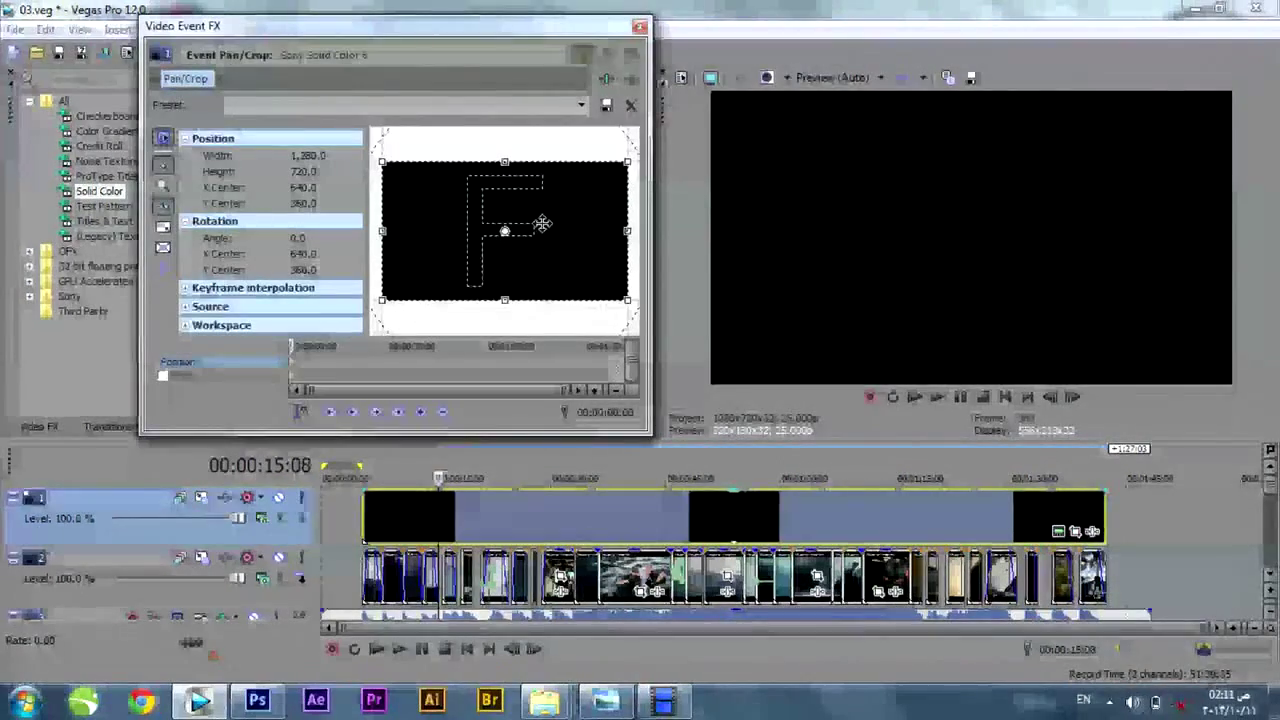
key(Down)
key(Down)
key(Down)
key(Down)
key(Down)
key(Down)
key(Down)
key(Down)
key(Down)
key(Down)
key(Down)
key(Down)
key(Down)
key(Down)
key(Down)
key(Down)
key(Down)
key(Down)
key(Down)
key(Down)
drag(554, 259, 560, 309)
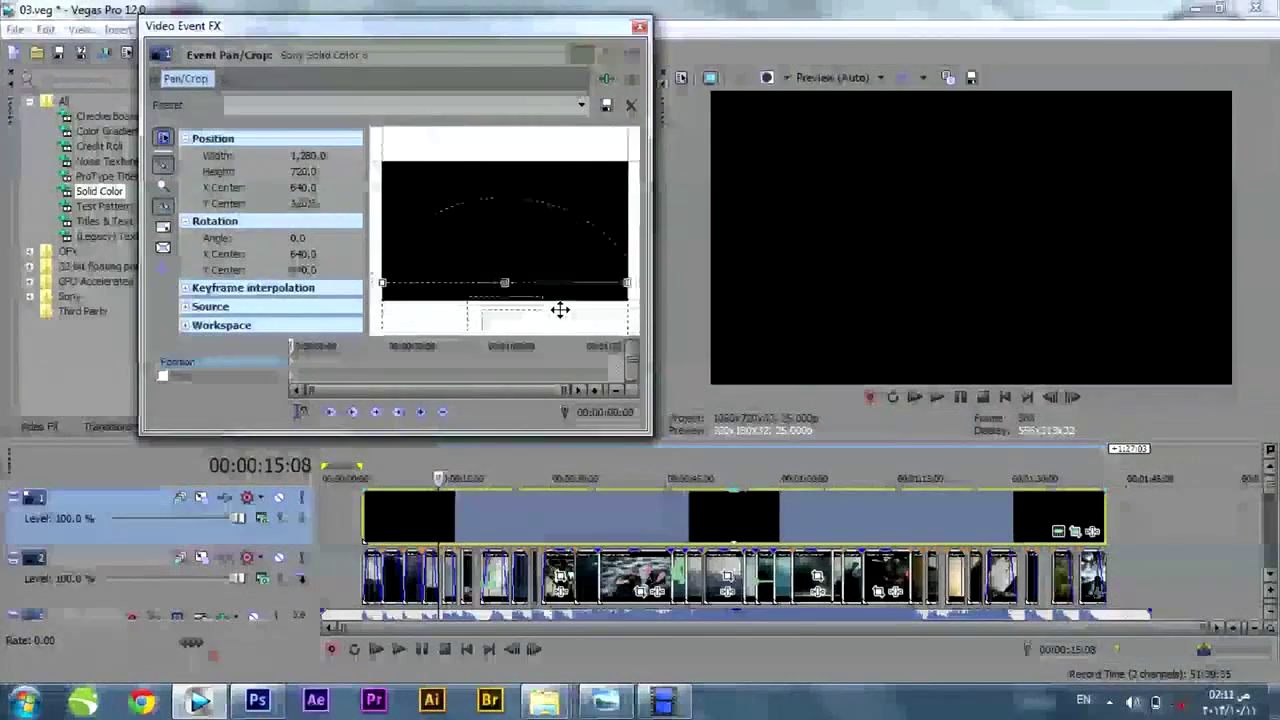
click(640, 28)
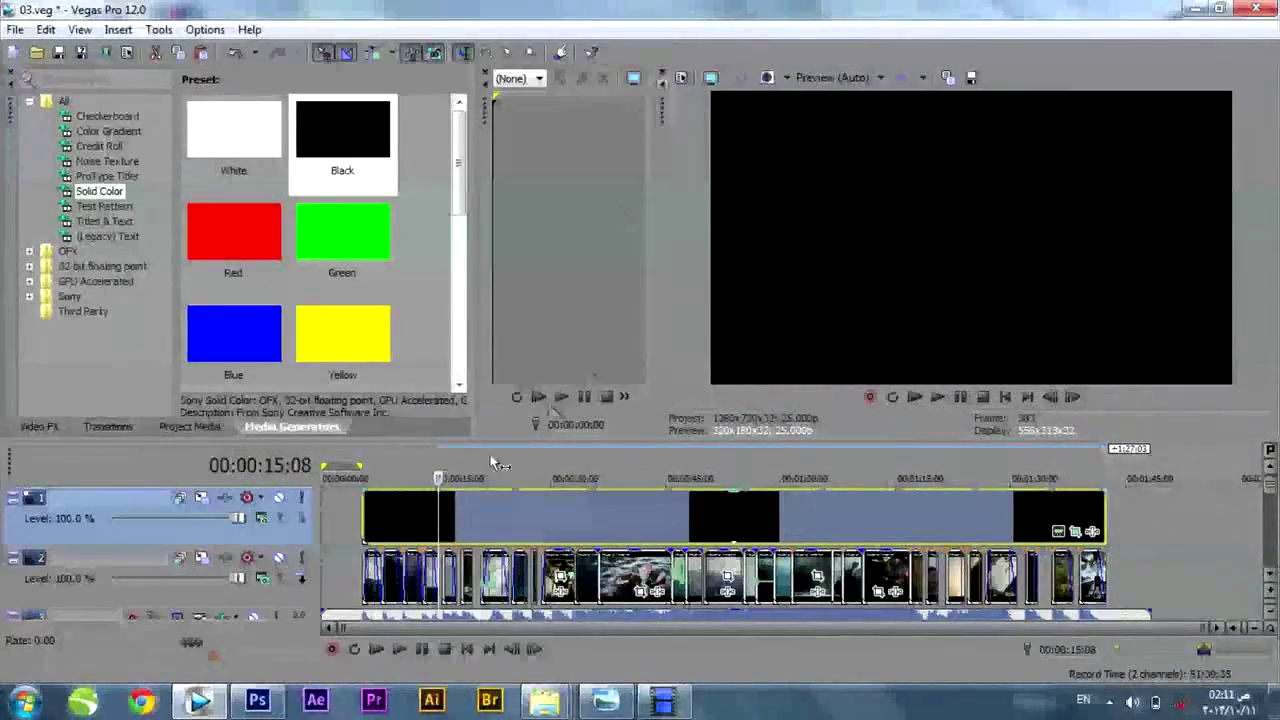
drag(492, 470, 508, 470)
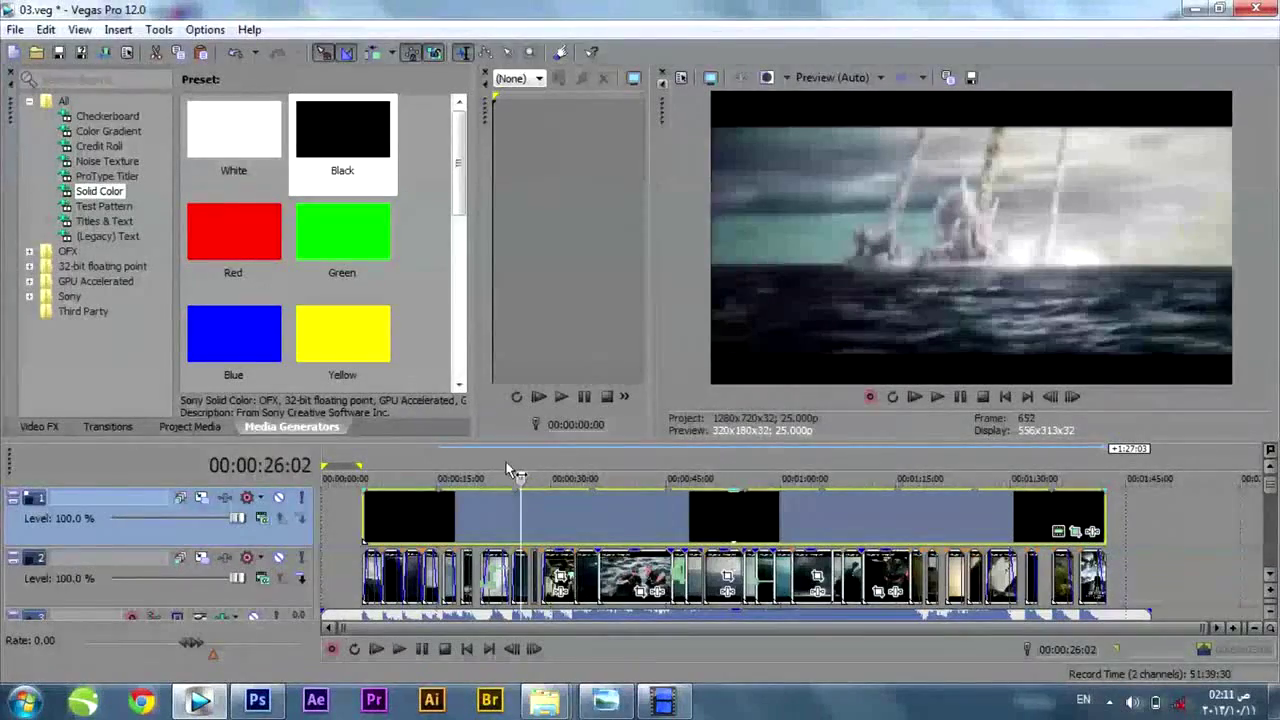
click(414, 465)
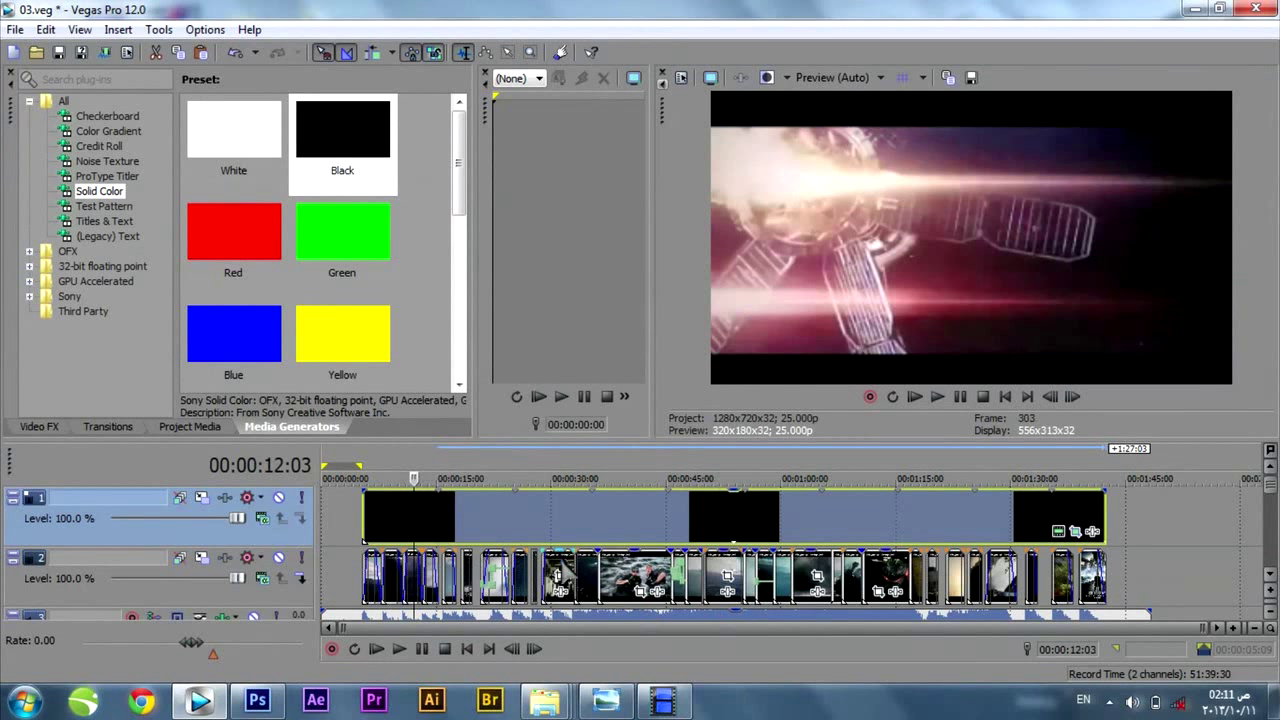
- Duplicate the black bar's track, flip one copy vertically in Event Pan/Crop and position it as a bar across the bottom of the picture
right_click(280, 538)
click(400, 314)
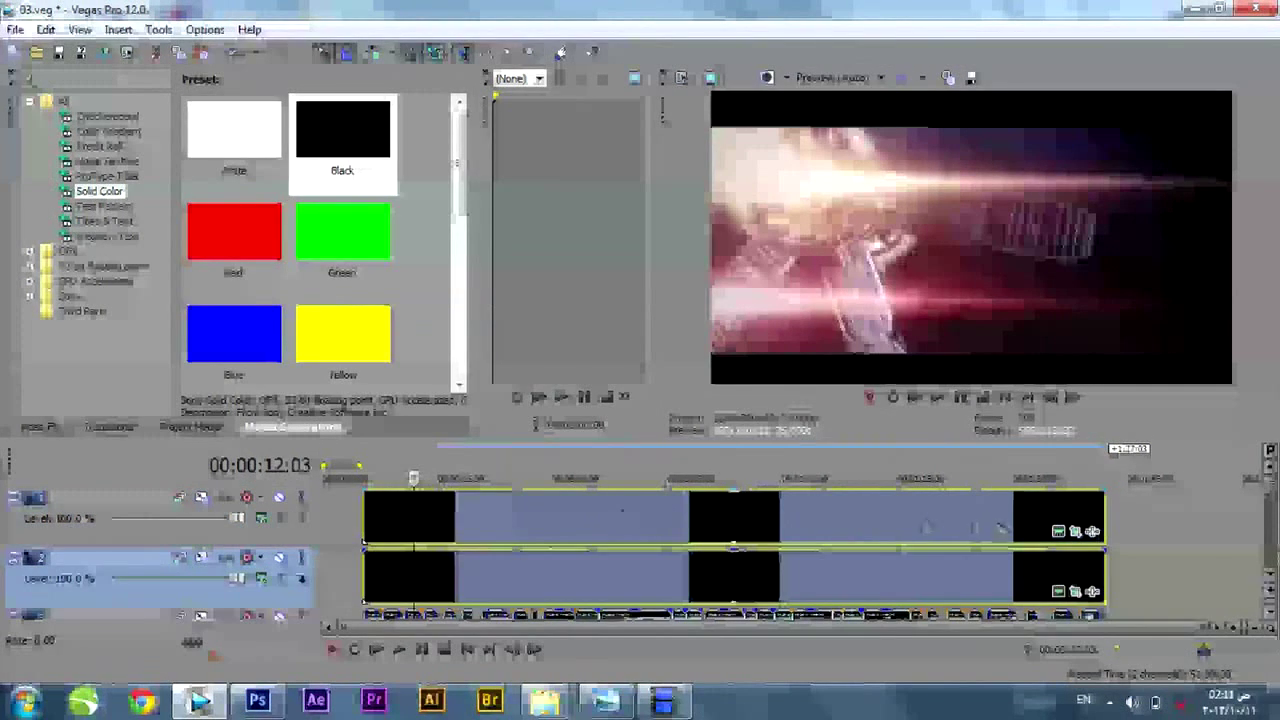
click(1075, 531)
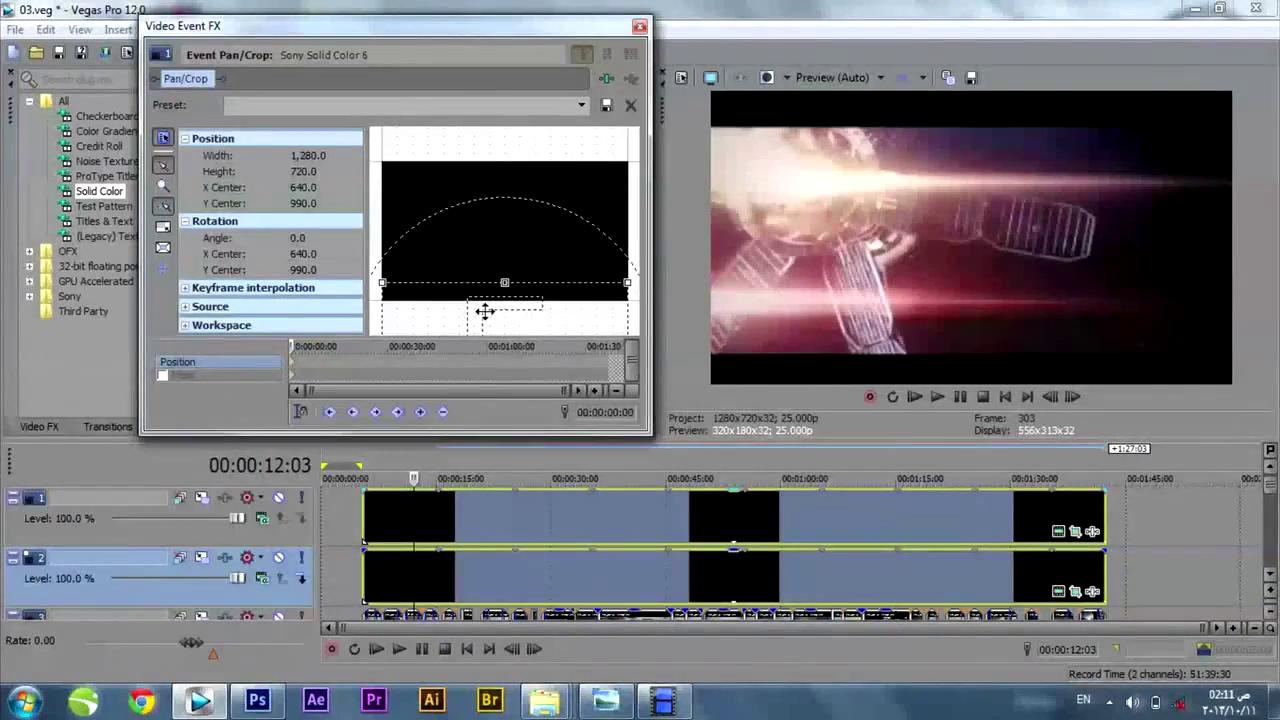
right_click(484, 311)
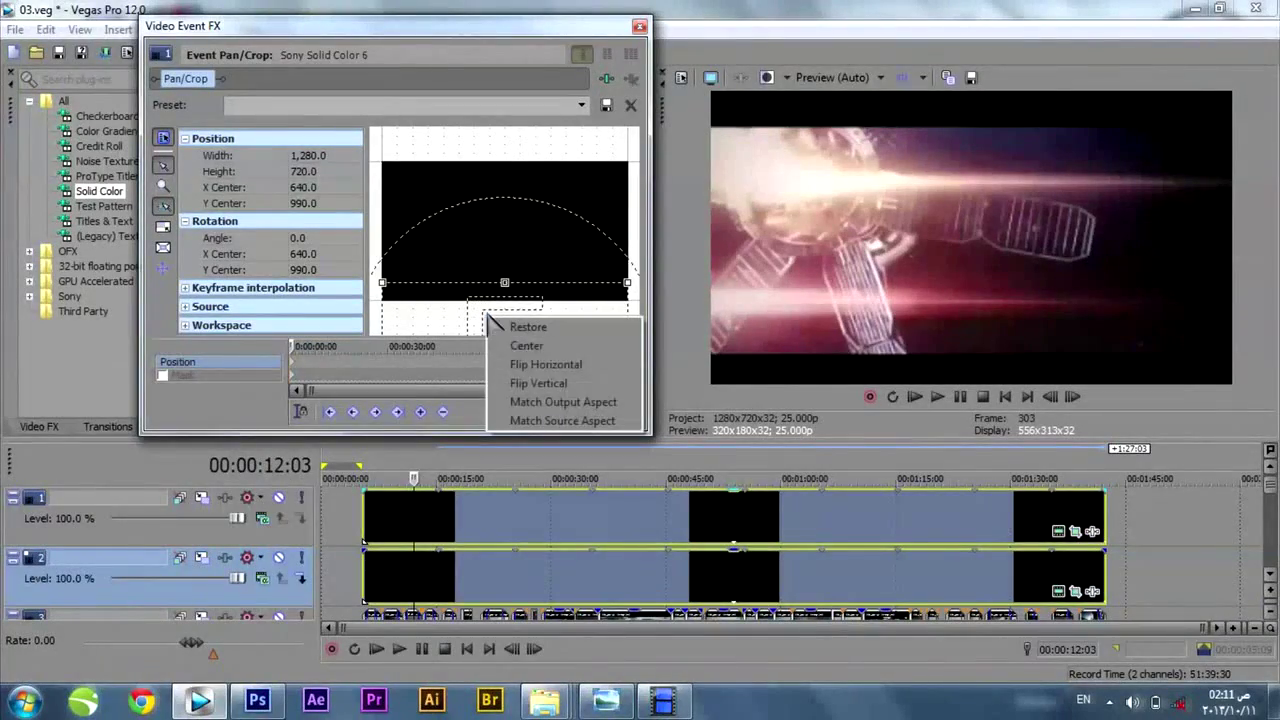
click(570, 370)
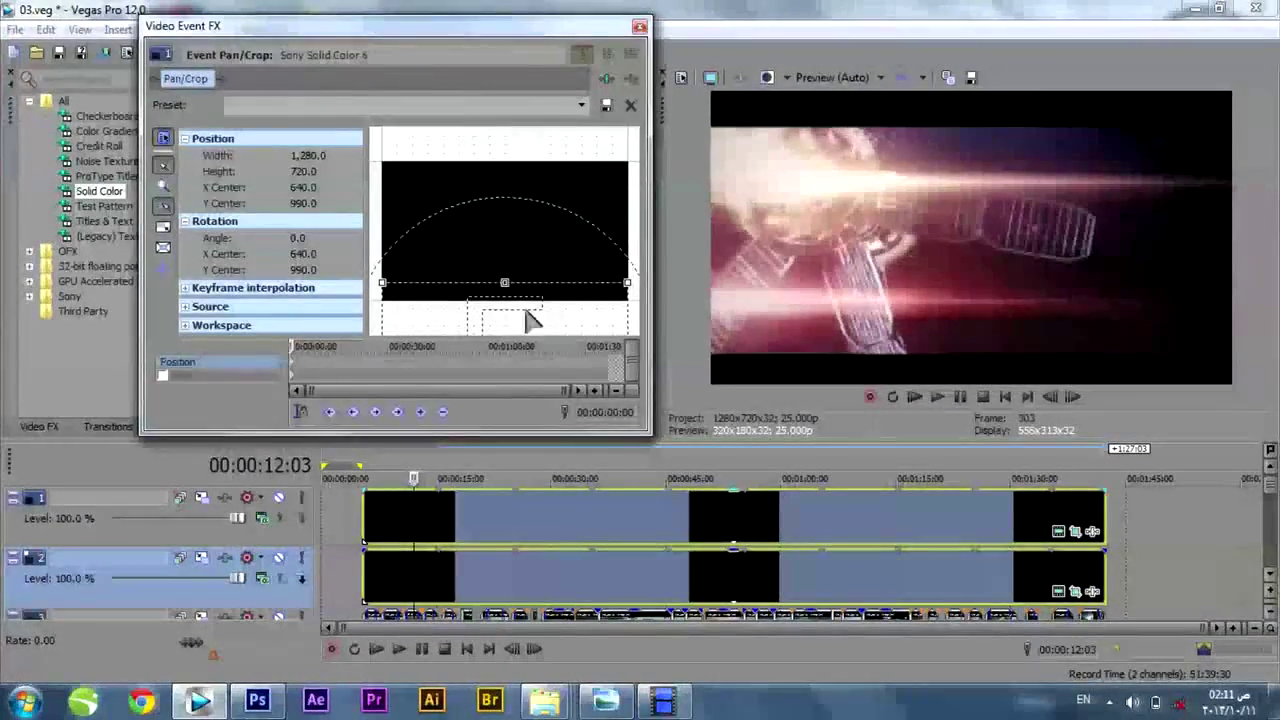
right_click(530, 318)
click(565, 374)
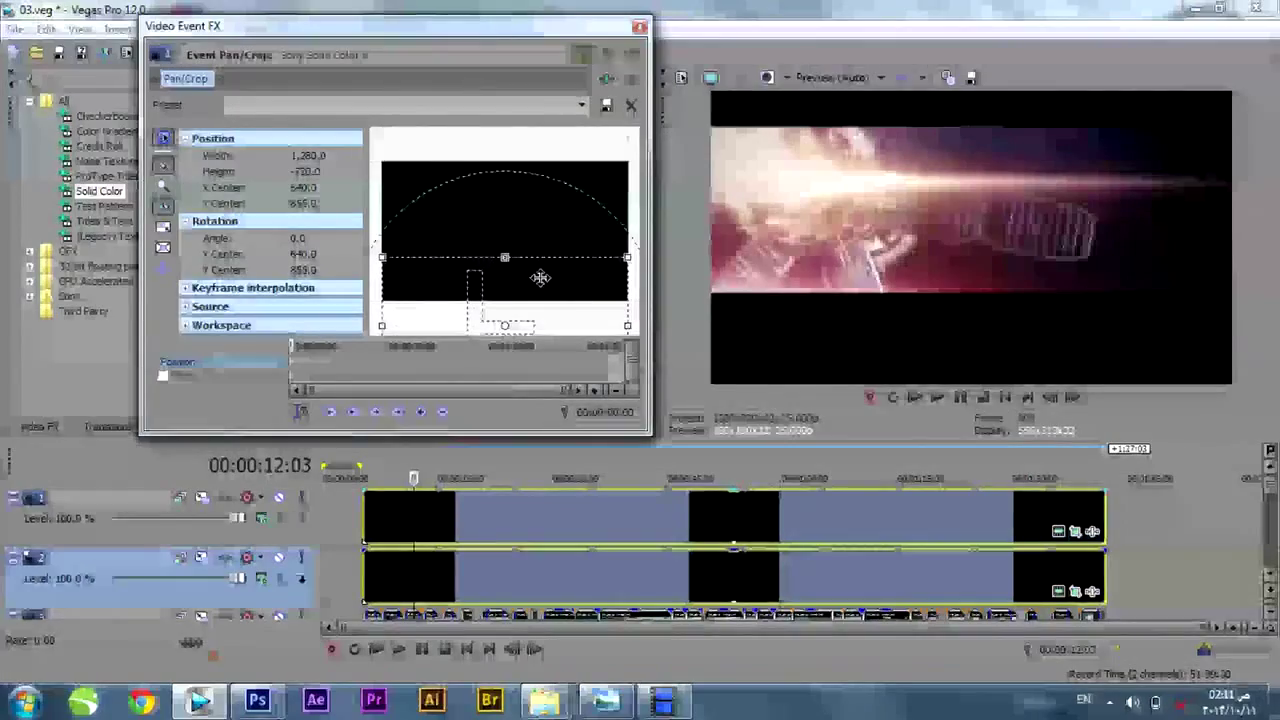
click(639, 26)
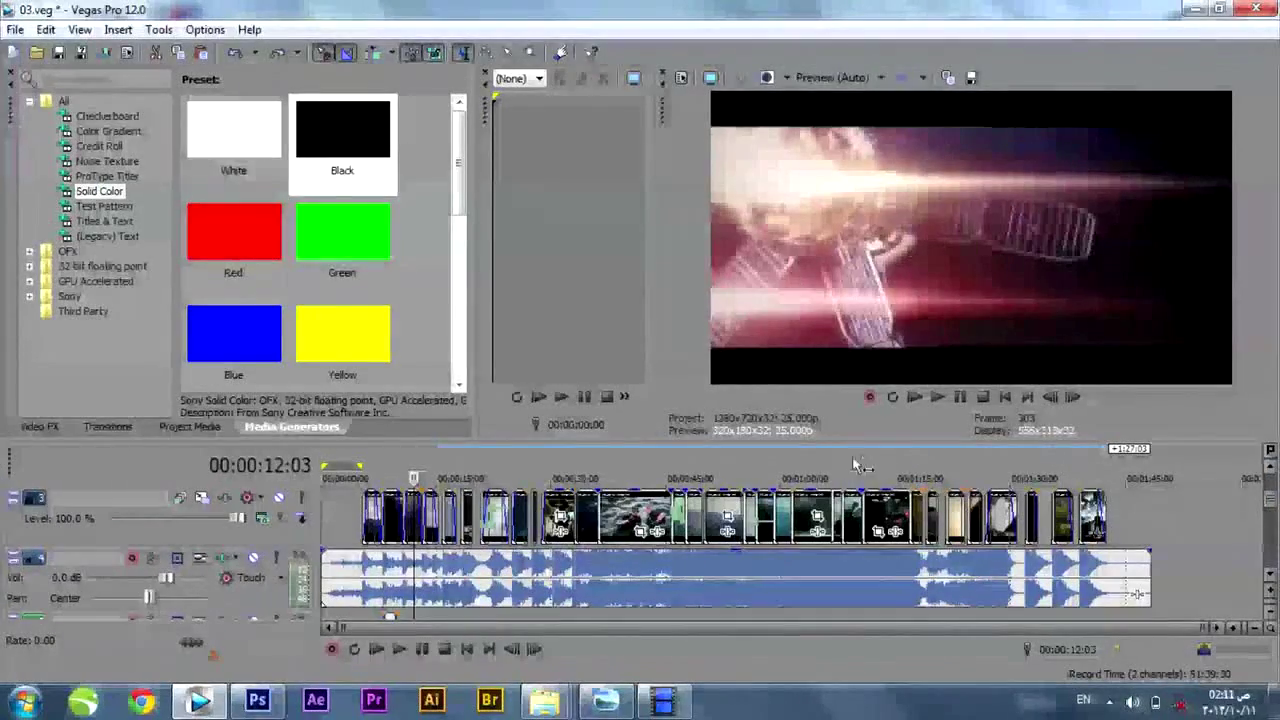
- Examine the letterboxed clips around 00:01:03:17 and 00:01:12:16 and play the montage from 00:01:12:16
click(873, 470)
scroll(872, 560, up, 4)
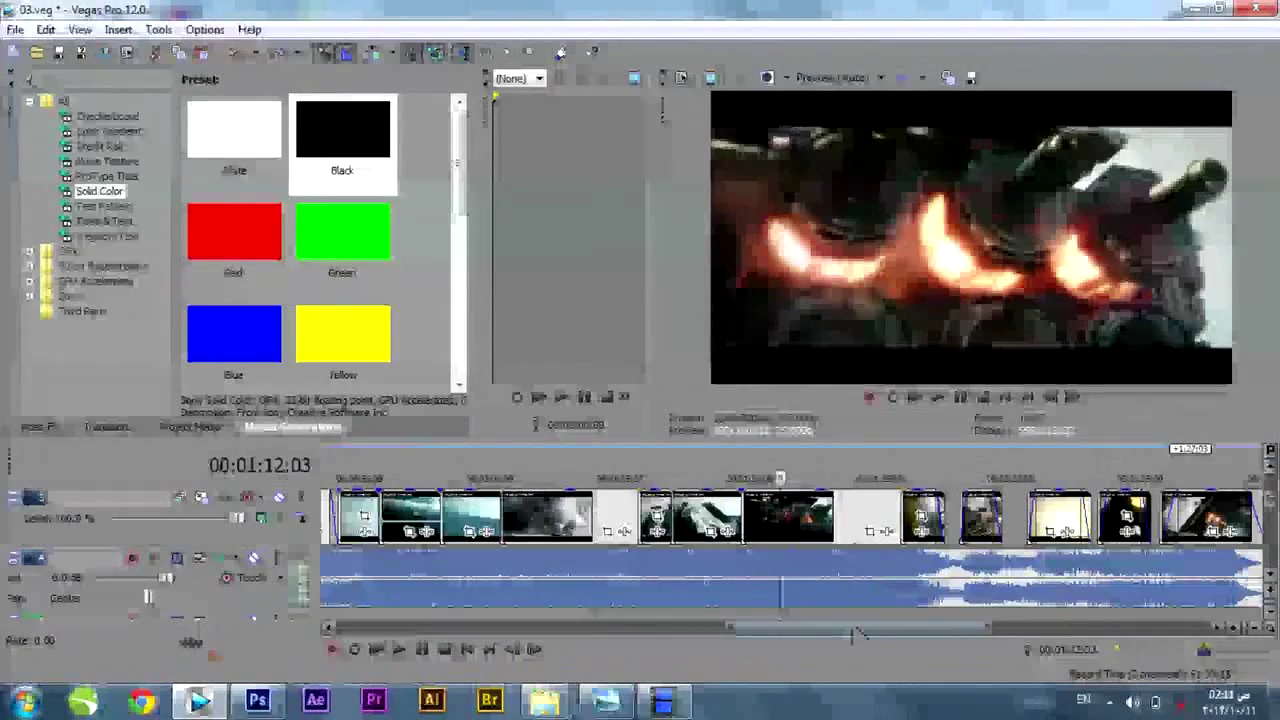
scroll(814, 586, down, 8)
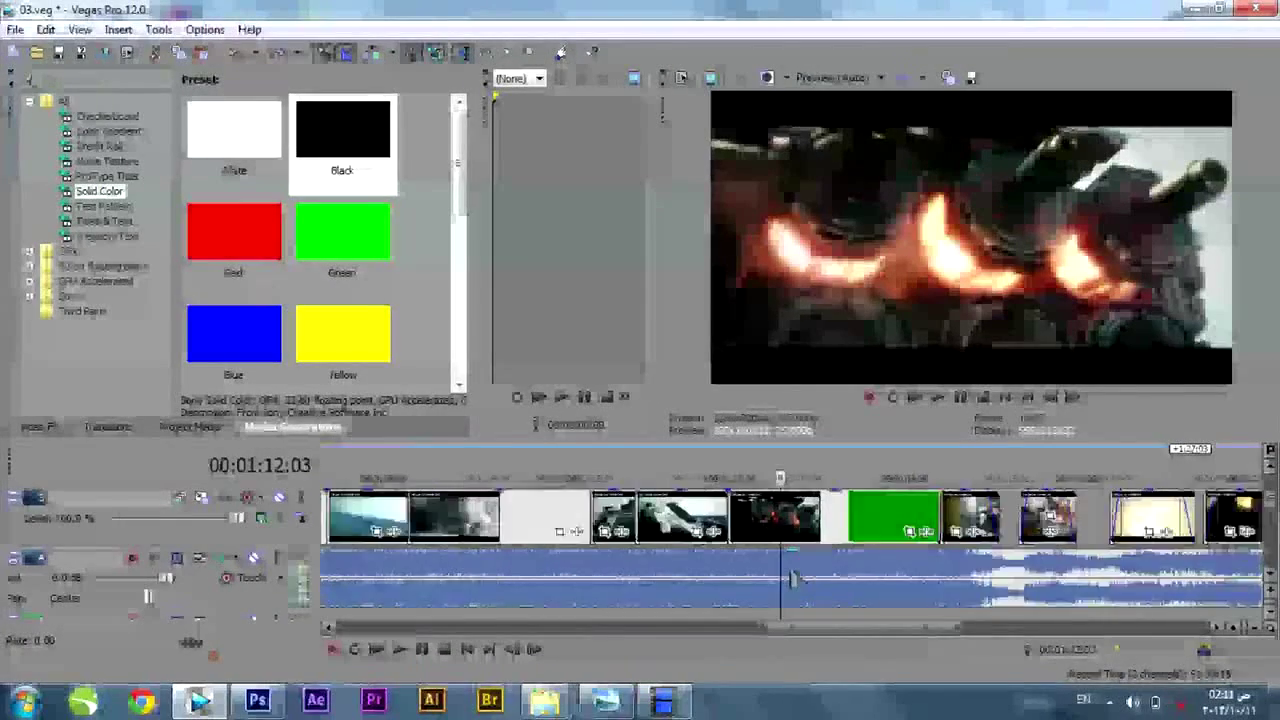
click(670, 515)
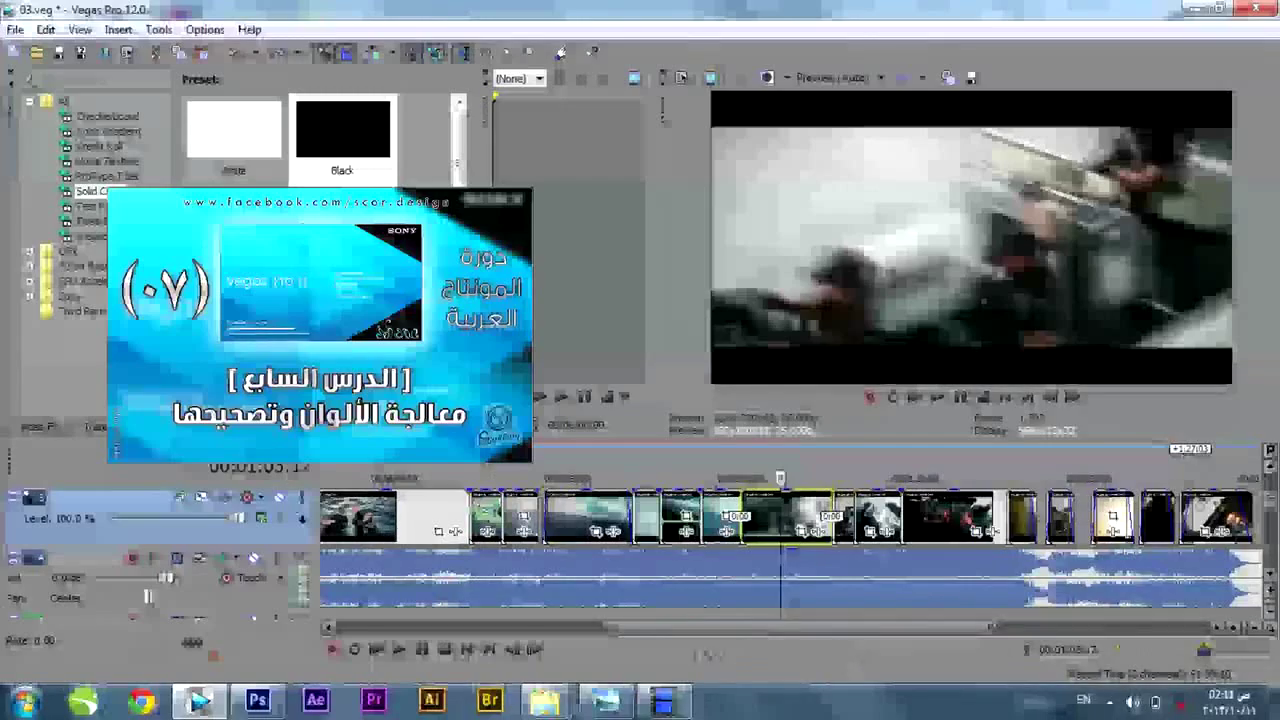
scroll(760, 590, up, 2)
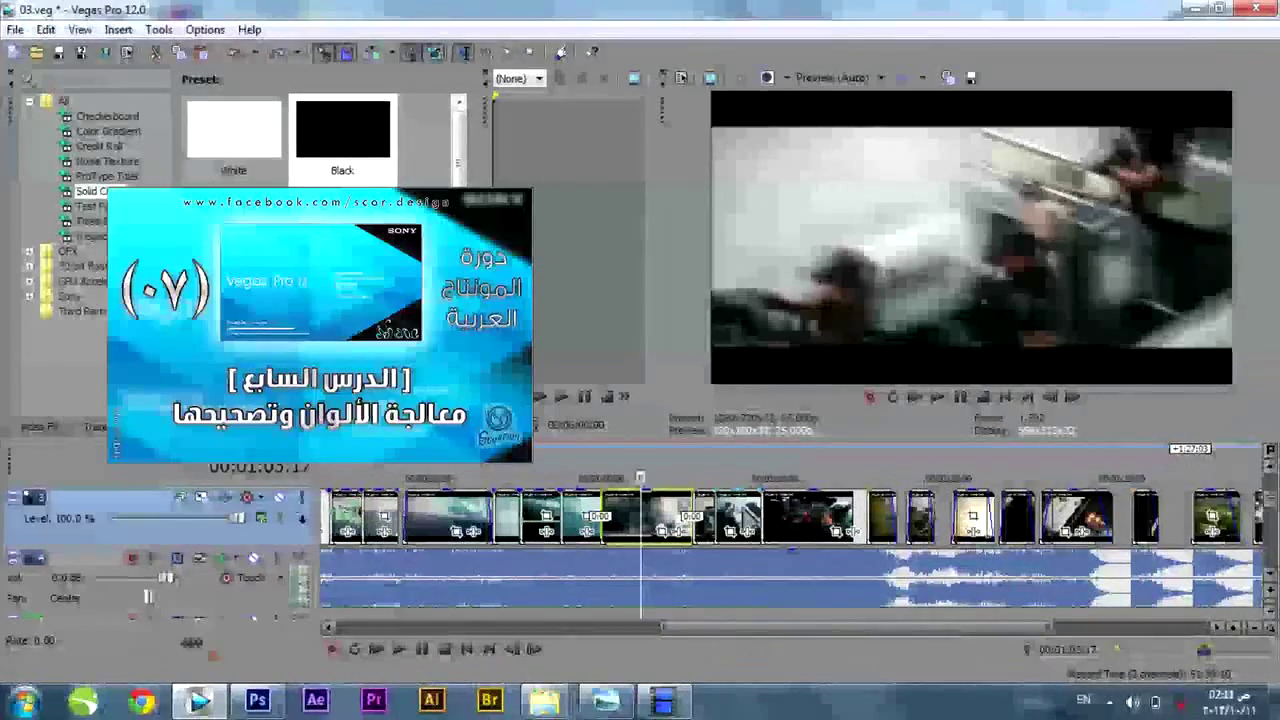
click(797, 515)
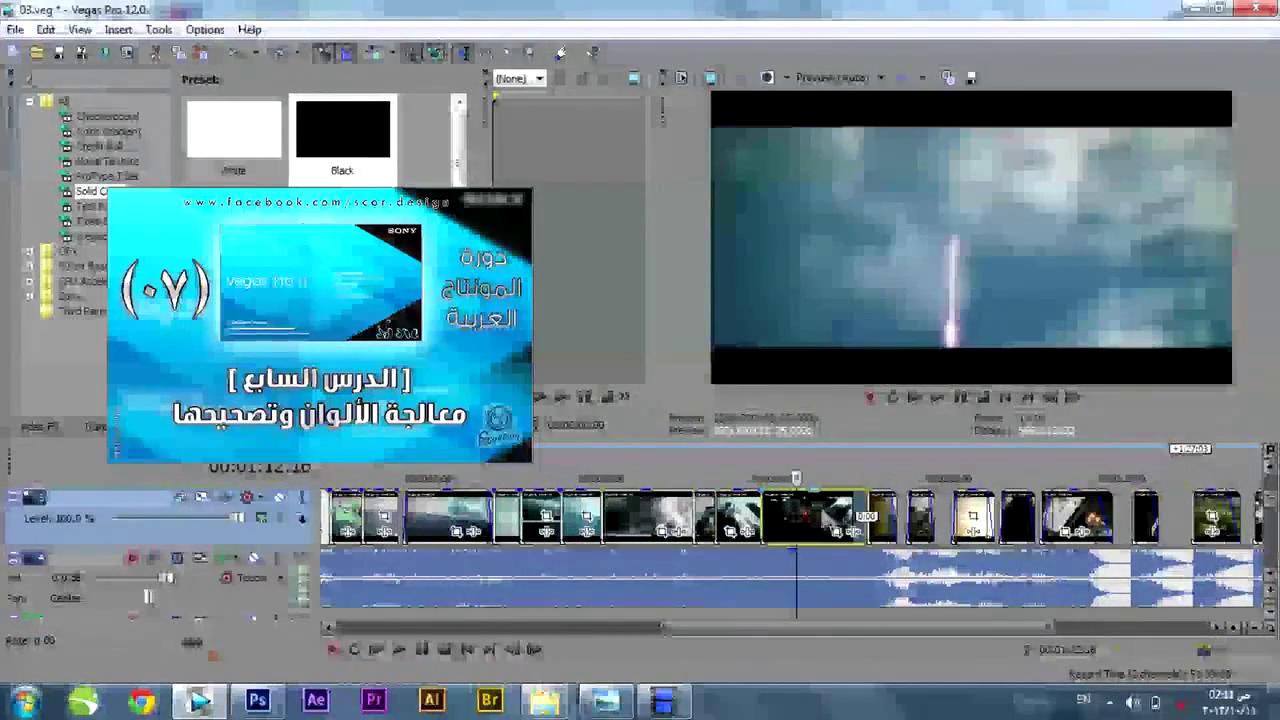
key(space)
- Try a color effect from Filter Packages on clip 21 and check it on several frames around 00:01:12:00
click(851, 535)
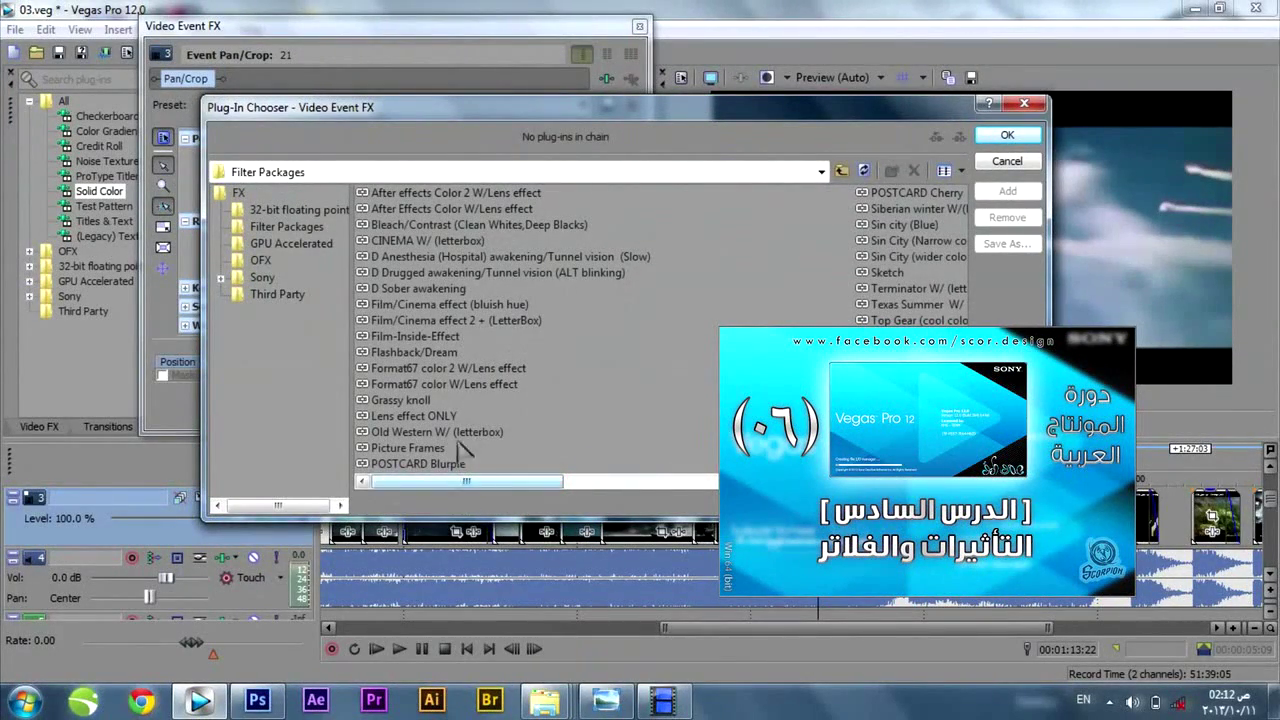
drag(477, 484, 680, 484)
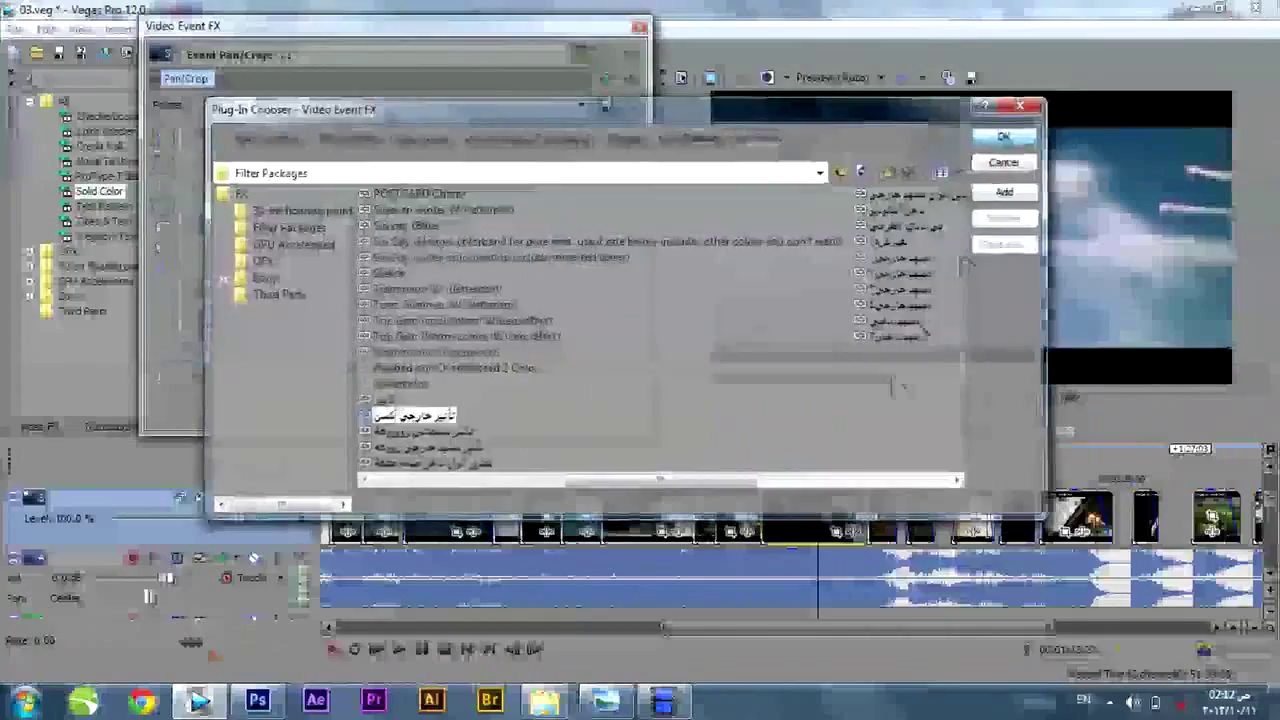
click(1007, 134)
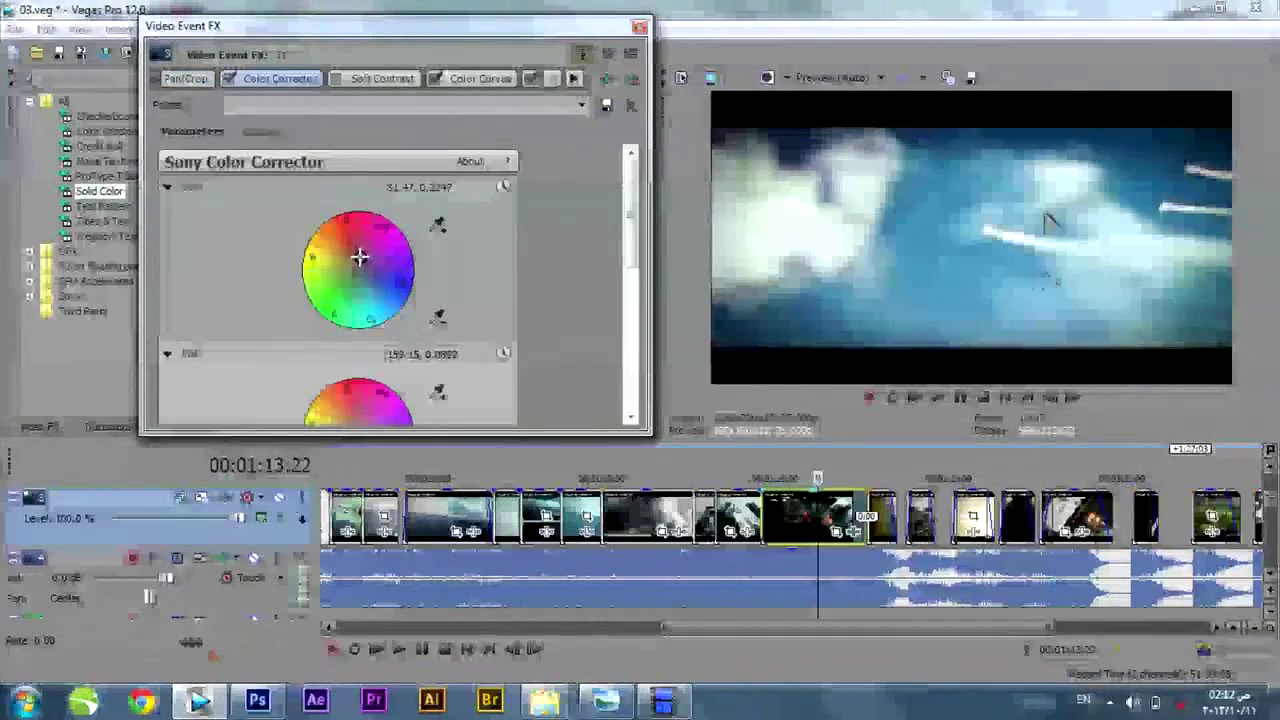
click(787, 462)
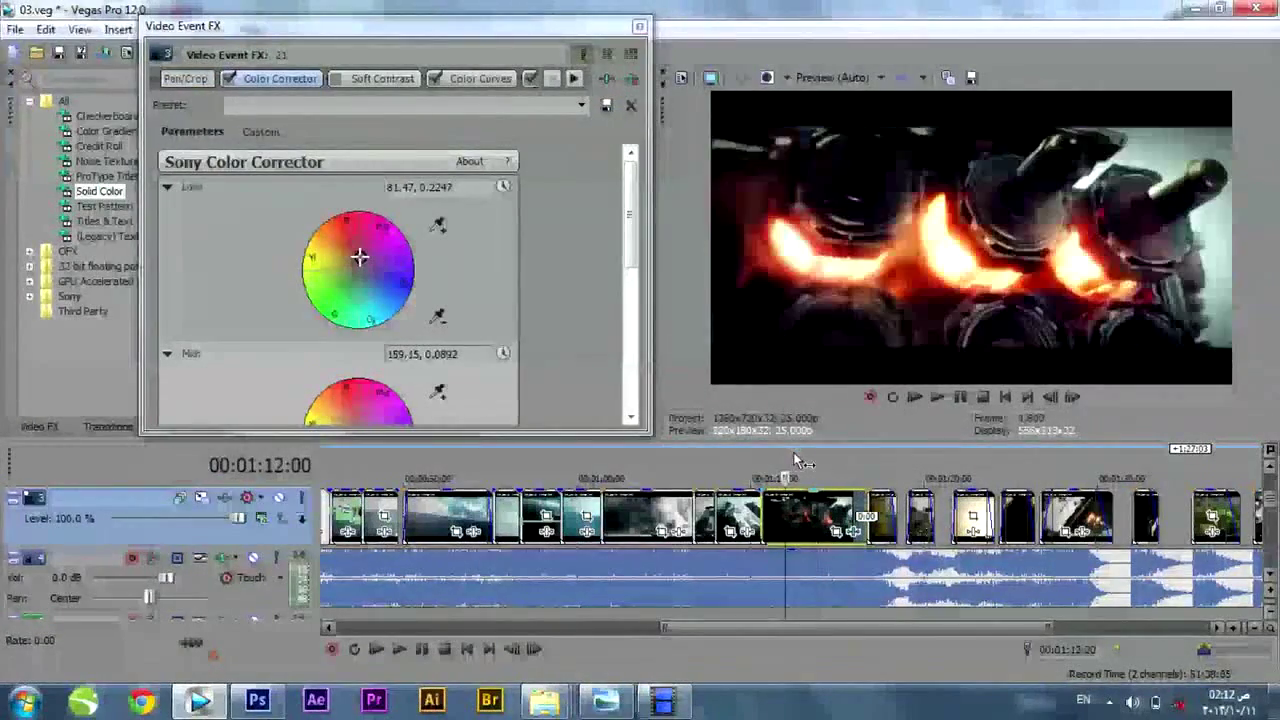
click(806, 456)
click(784, 456)
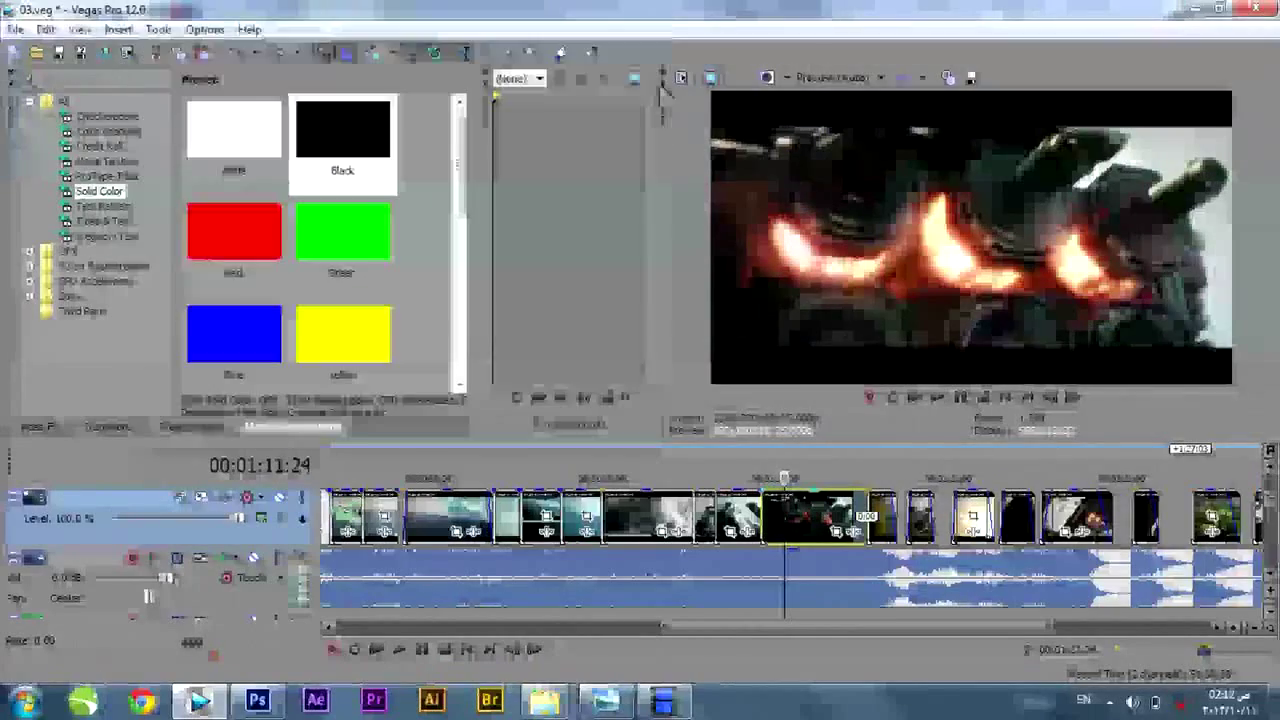
- Review the letterboxed montage near its start, at the poster around 00:01:40:22 and at 00:01:28:07
scroll(829, 560, down, 2)
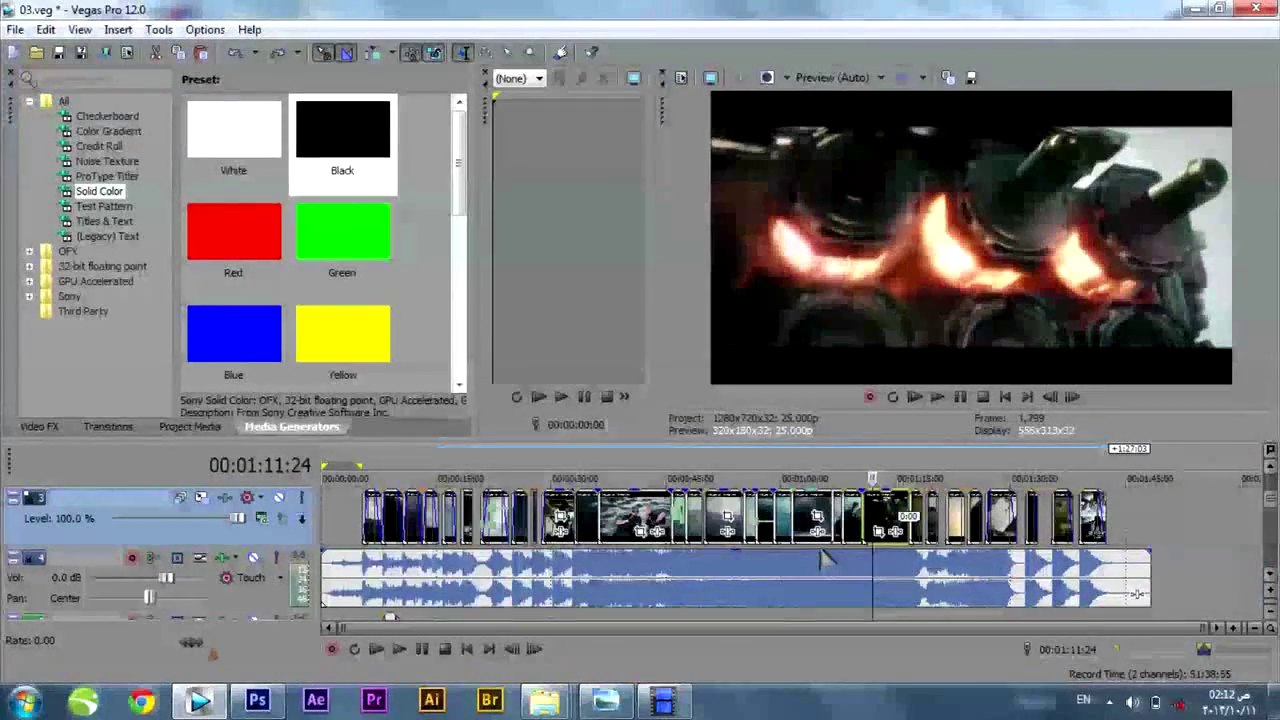
click(383, 468)
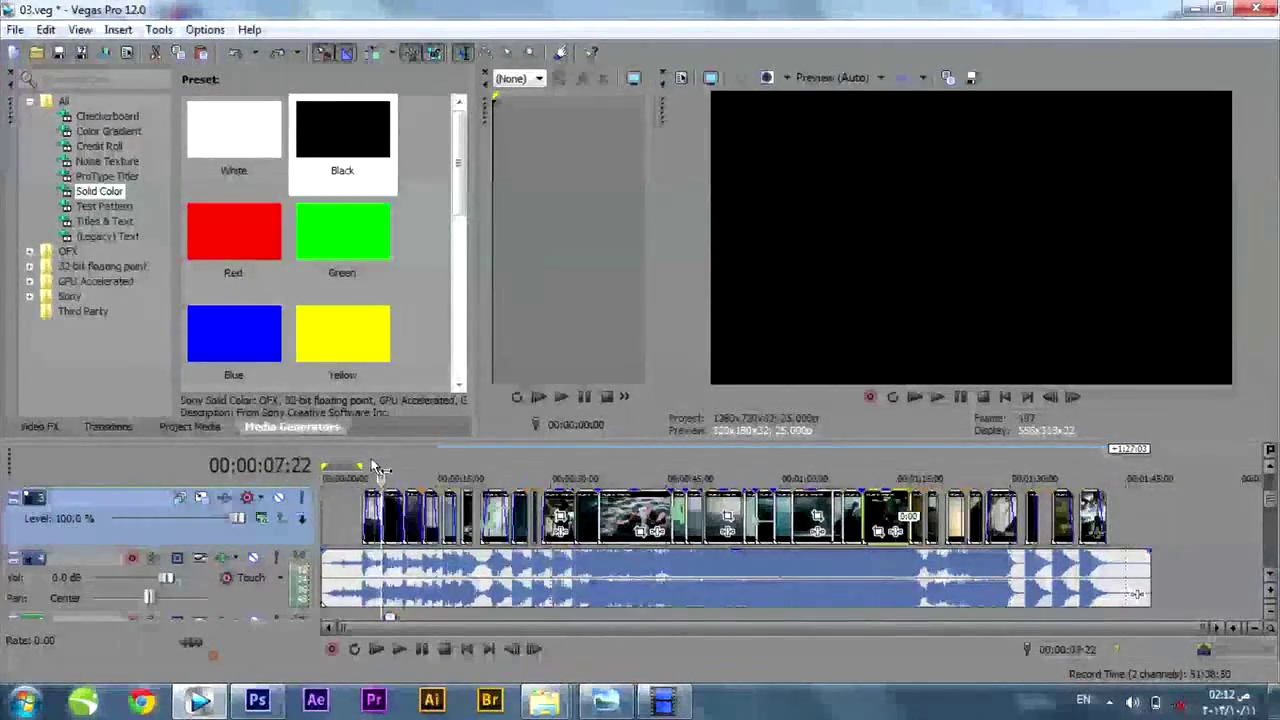
click(371, 470)
click(1094, 568)
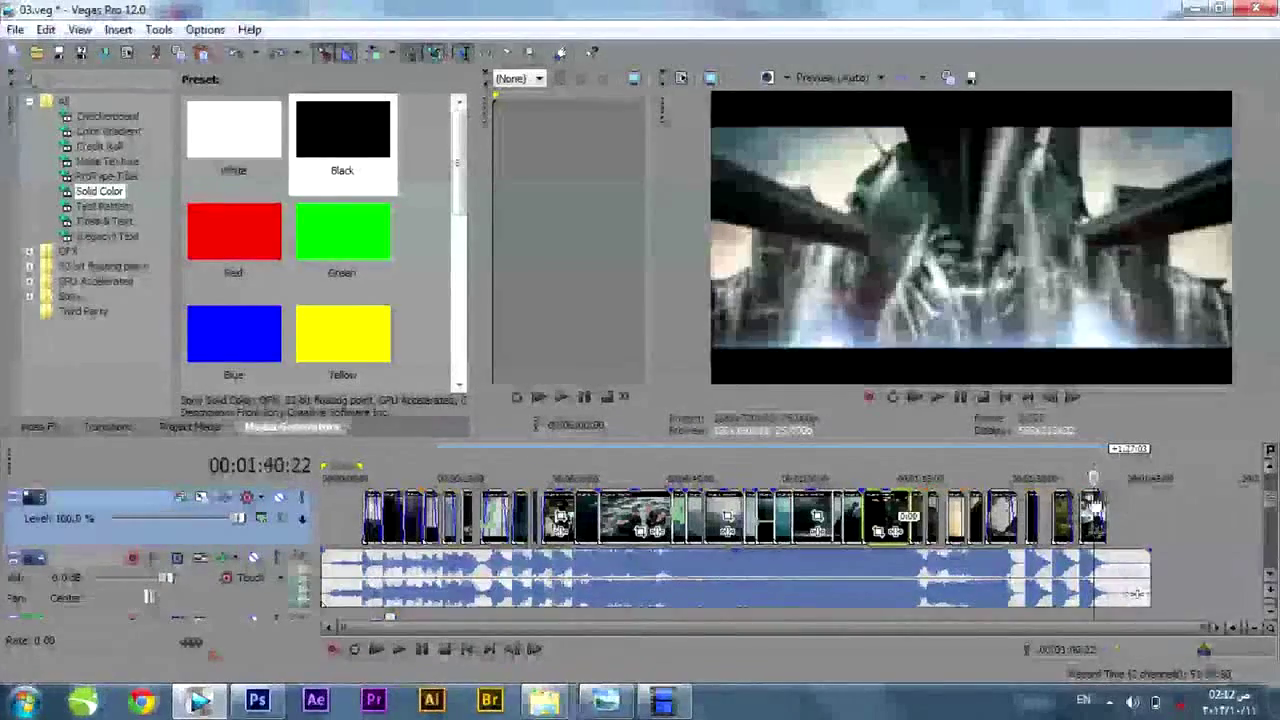
click(997, 467)
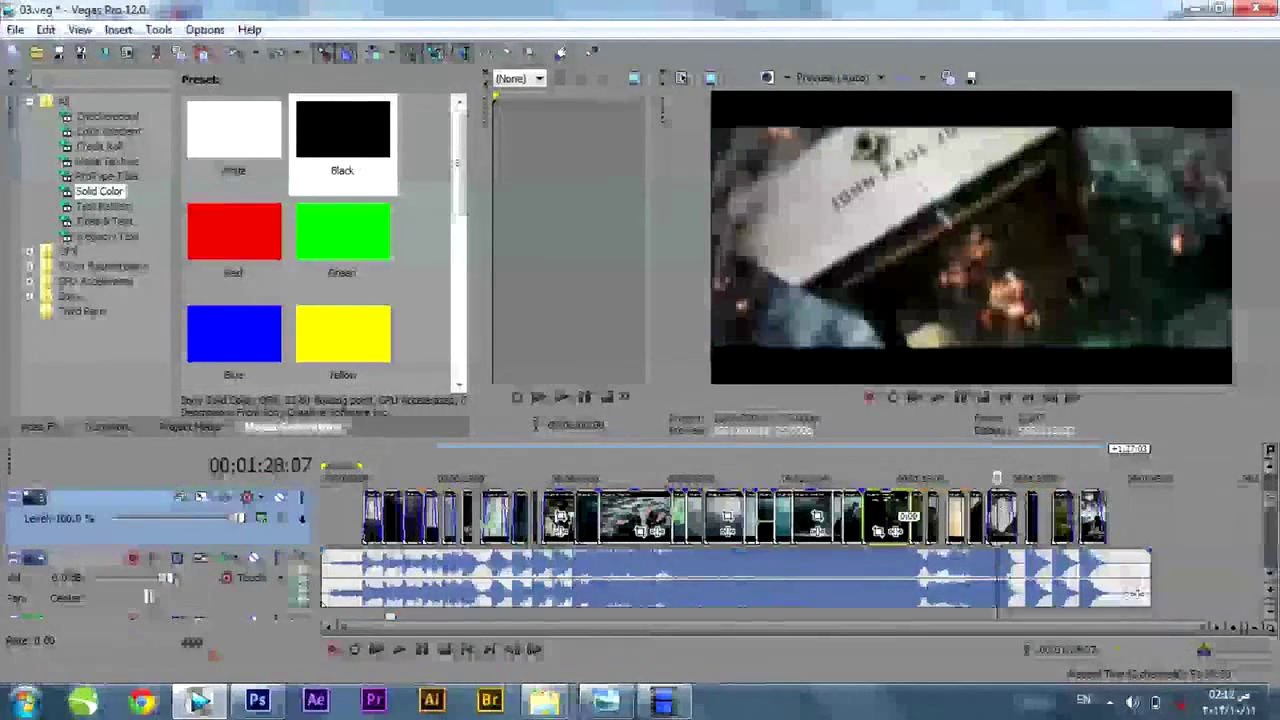